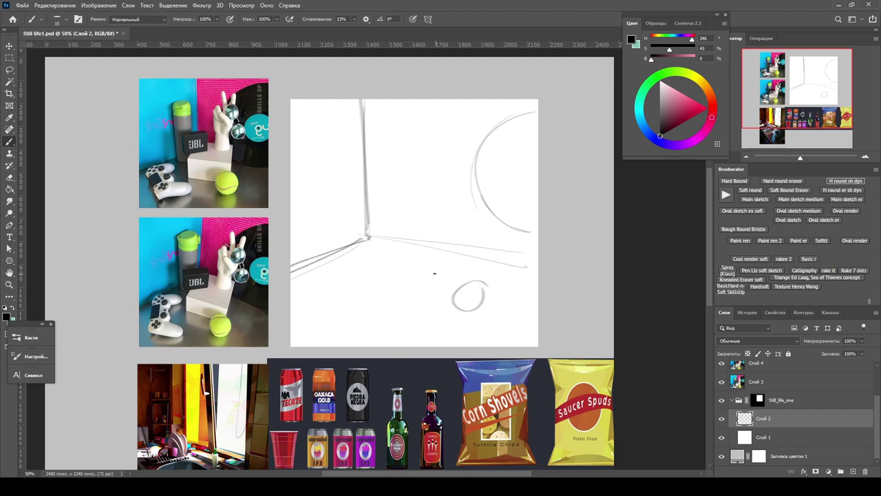
Step: Erase the record's curved outline and rebuild it from straight angular strokes, keeping it cropped by the canvas's right edge
key(e)
drag(477, 148, 510, 228)
key(b)
drag(478, 130, 534, 110)
drag(468, 141, 457, 194)
drag(538, 244, 487, 237)
drag(458, 200, 505, 248)
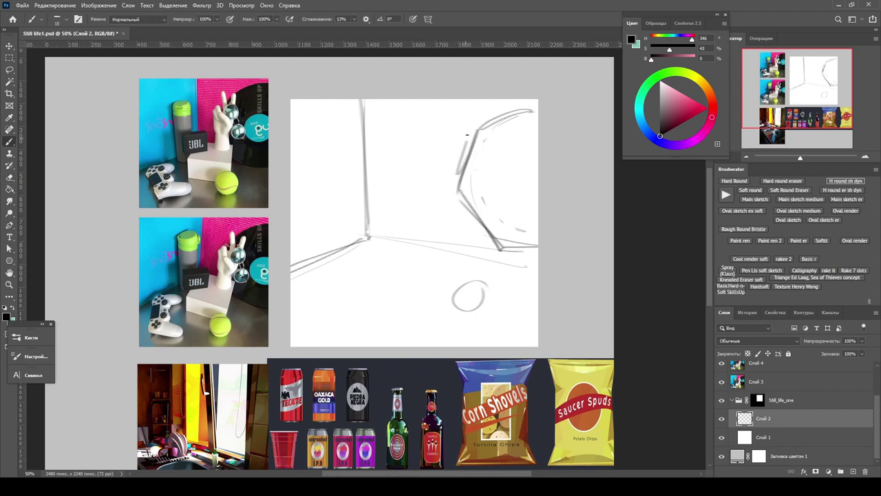
Step: Strengthen the record's upper outline, erase its lower-left side, and redraw the lower edge and the table line running right from the corner
drag(537, 113, 455, 195)
drag(469, 256, 536, 267)
key(e)
drag(454, 193, 509, 249)
key(b)
drag(356, 229, 531, 255)
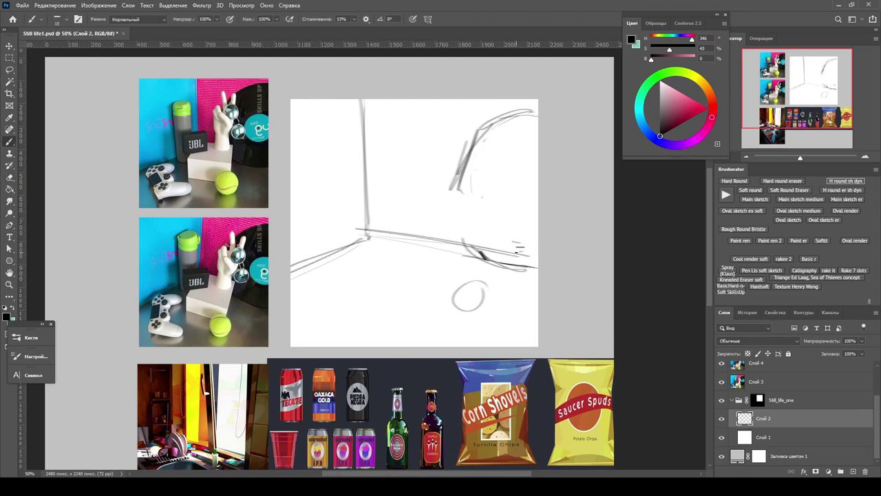
Step: Sketch the bottle as a tall upright form by the wall corner and redraw the vertical corner line farther right
drag(376, 100, 378, 229)
drag(324, 152, 330, 255)
mouse_move(354, 150)
mouse_down()
mouse_move(351, 243)
mouse_move(359, 256)
mouse_up()
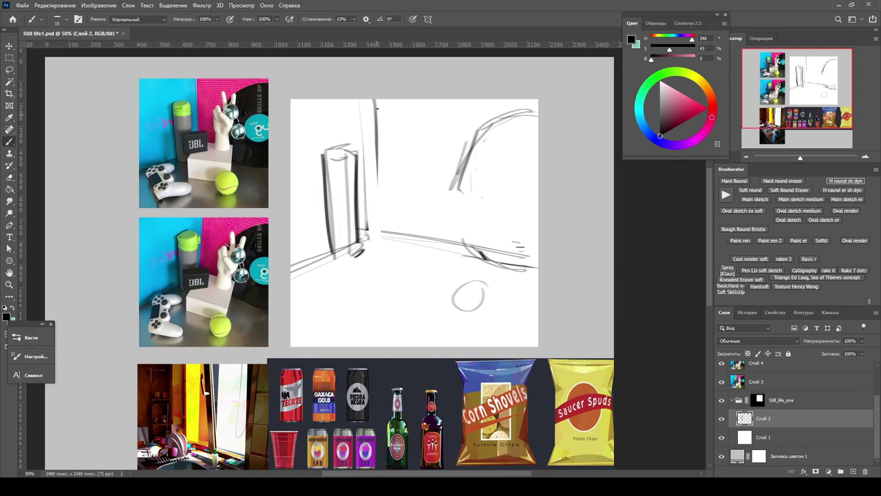
drag(378, 98, 380, 229)
Step: Using the Oval sketch medium brush, reinforce the record's angular outline and draw its round label
drag(455, 200, 479, 248)
click(743, 210)
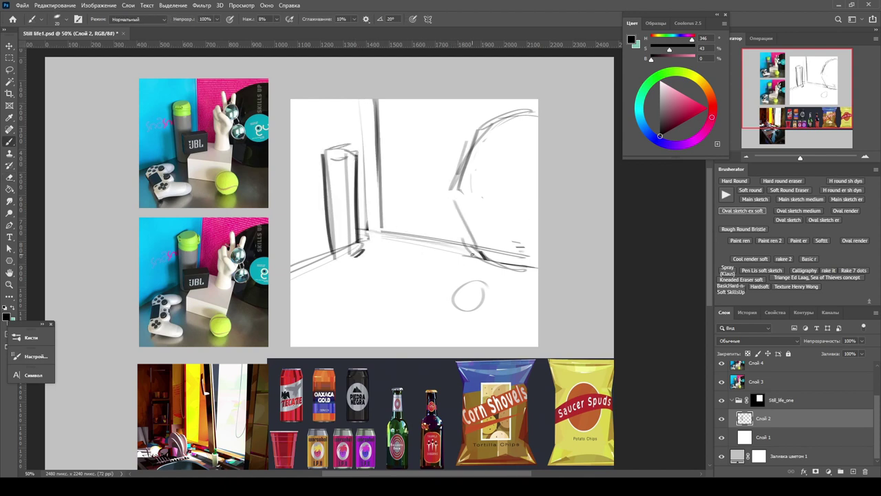
click(798, 210)
drag(477, 125, 444, 207)
drag(458, 166, 448, 241)
drag(536, 172, 530, 178)
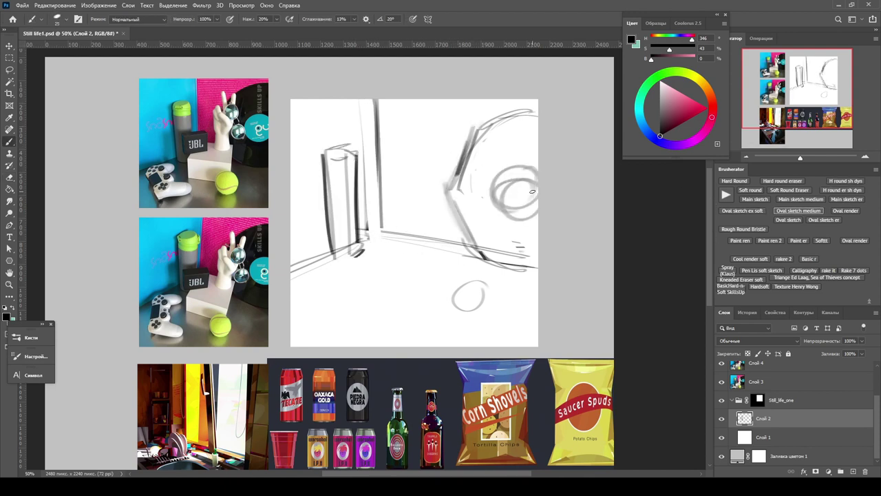
drag(458, 138, 538, 112)
drag(513, 172, 502, 207)
drag(458, 256, 537, 274)
drag(516, 178, 502, 210)
Step: Erase the bottle's right side, redraw its body with an angular cap and cap line, and strengthen the ball's outline
drag(359, 157, 357, 253)
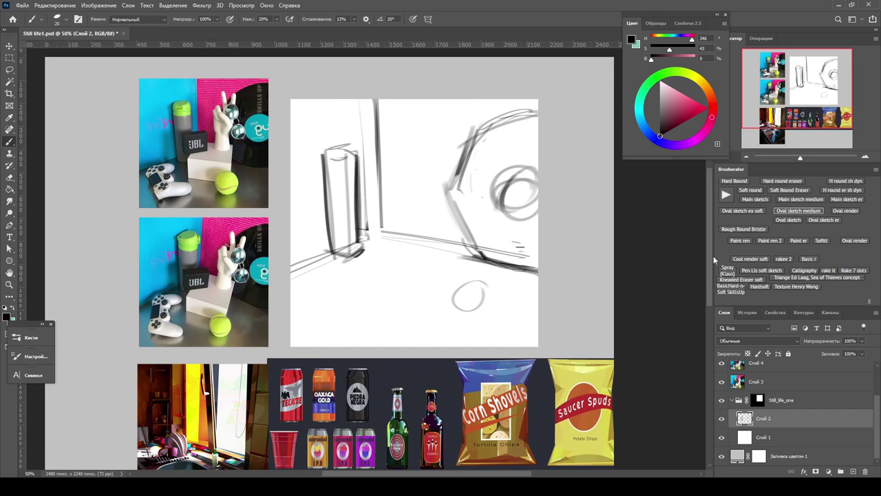
key(e)
right_click(516, 320)
double_click(432, 342)
drag(360, 166, 356, 241)
key(b)
right_click(515, 320)
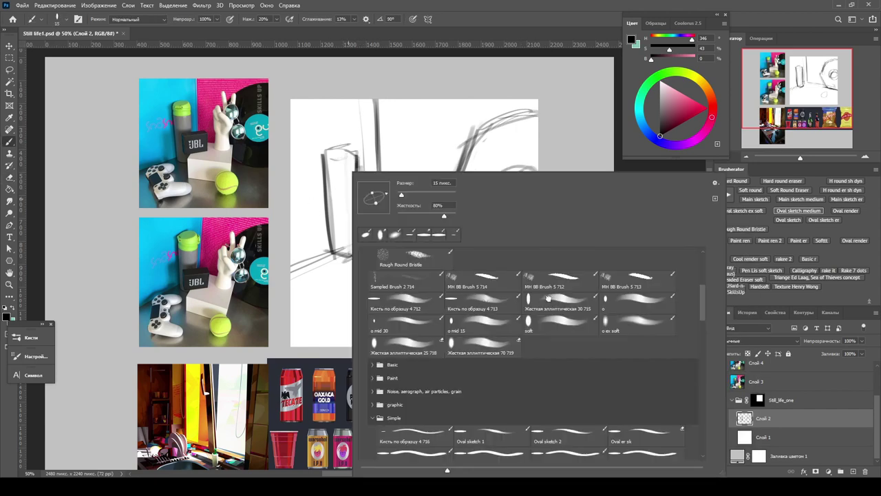
key(Escape)
drag(348, 148, 341, 244)
drag(482, 282, 460, 294)
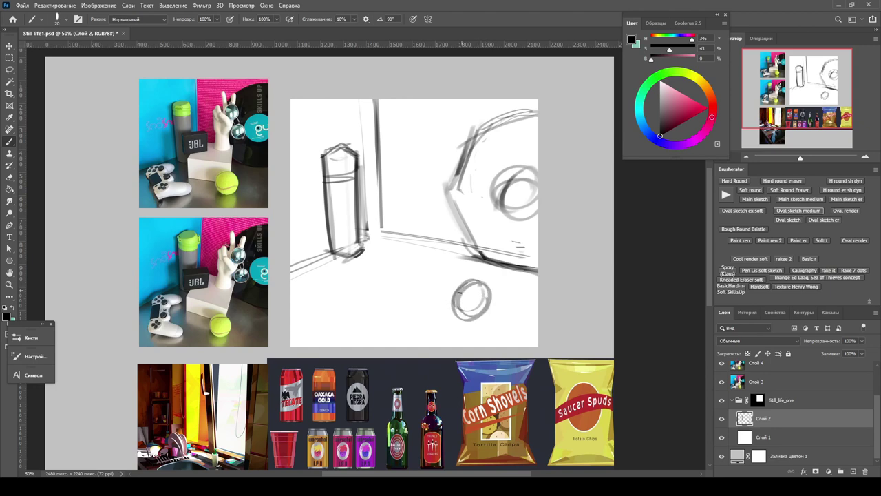
Step: Erase the bottle's left side and redraw it narrower down to the base
key(e)
drag(326, 256, 330, 162)
key(b)
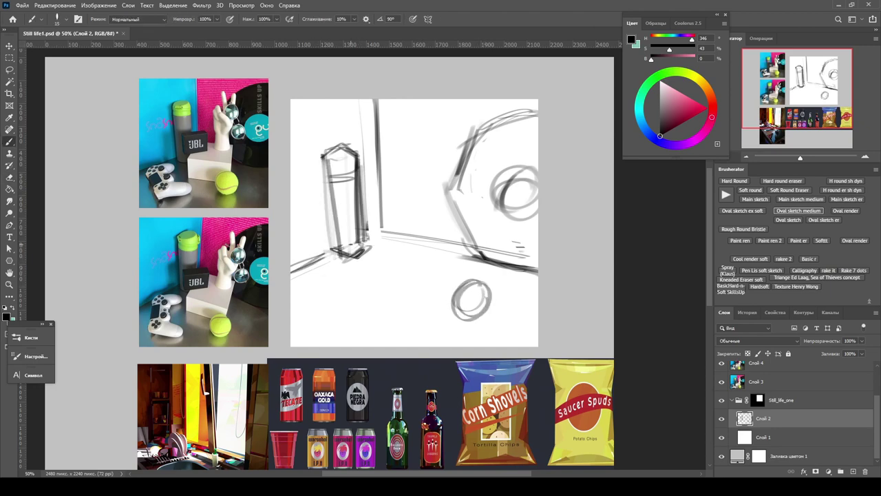
Step: Pick the o mid 15 brush for the eraser and clean up the ball's lower edge
key(e)
right_click(400, 289)
right_click(380, 289)
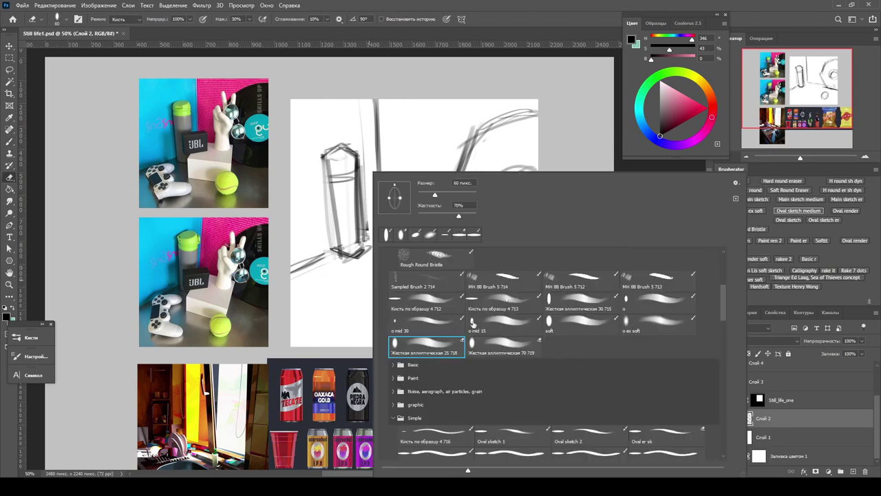
double_click(472, 323)
drag(448, 313, 487, 303)
Step: Sketch the low rectangular box in perspective behind the ball, with its top and front faces
key(b)
drag(475, 267, 477, 285)
mouse_move(422, 223)
mouse_down()
mouse_move(491, 278)
mouse_move(487, 241)
mouse_up()
mouse_move(427, 219)
mouse_down()
mouse_move(390, 256)
mouse_move(482, 278)
mouse_up()
drag(387, 262, 390, 303)
drag(390, 303, 465, 289)
key(ctrl+minus)
drag(474, 241, 471, 239)
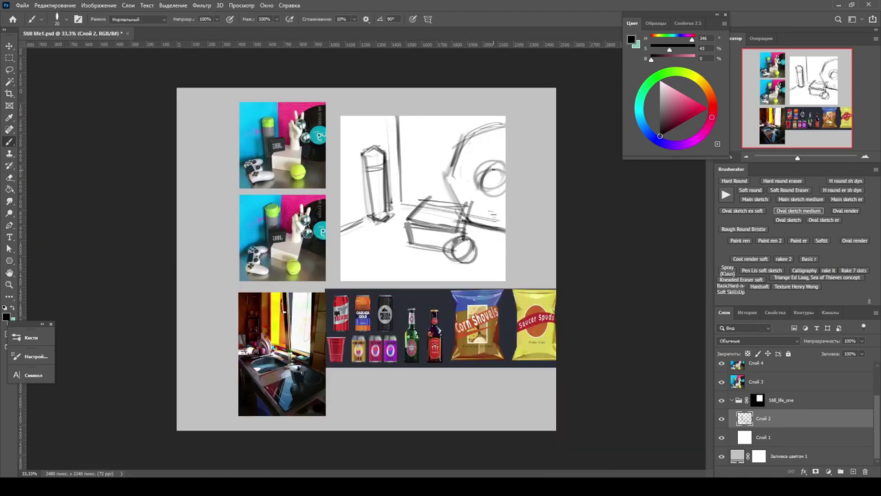
Step: Darken the record's round label and switch to the Oval sketch ex soft brush
drag(498, 165, 477, 194)
click(800, 199)
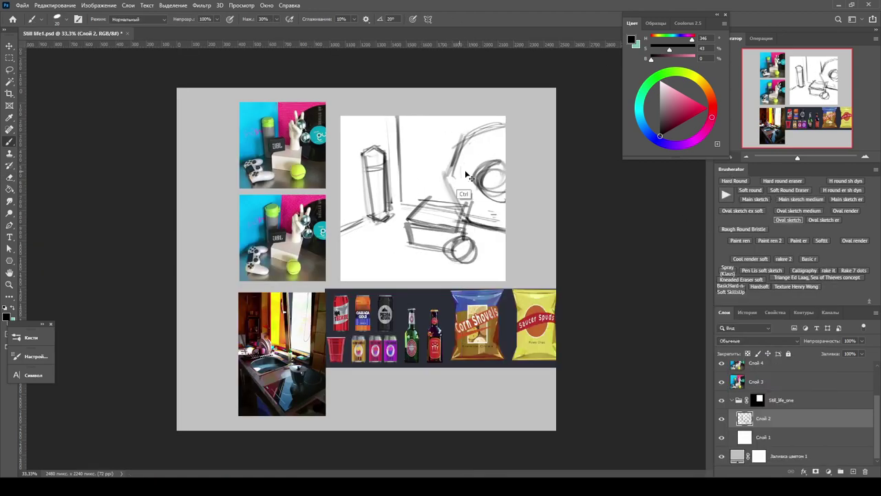
click(742, 210)
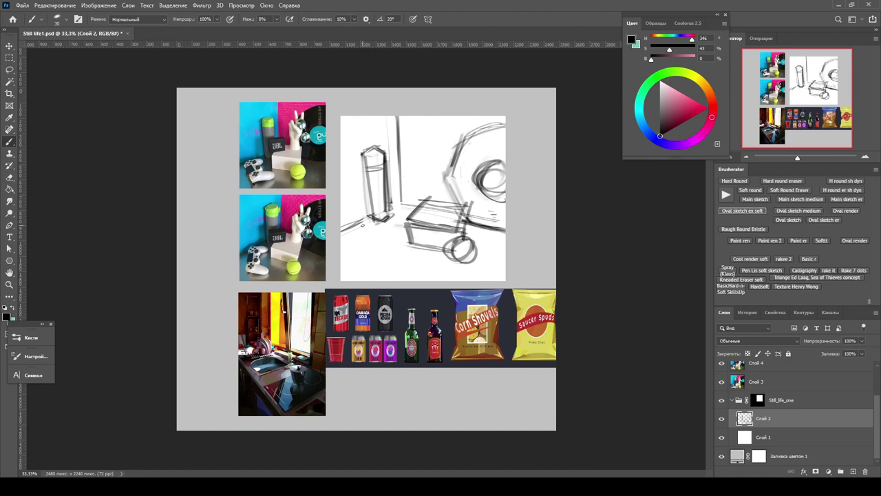
Step: Lightly block in the controller, lighten the bottle's outline, and redraw the bottle's sides and the wall corner line
key(e)
right_click(390, 172)
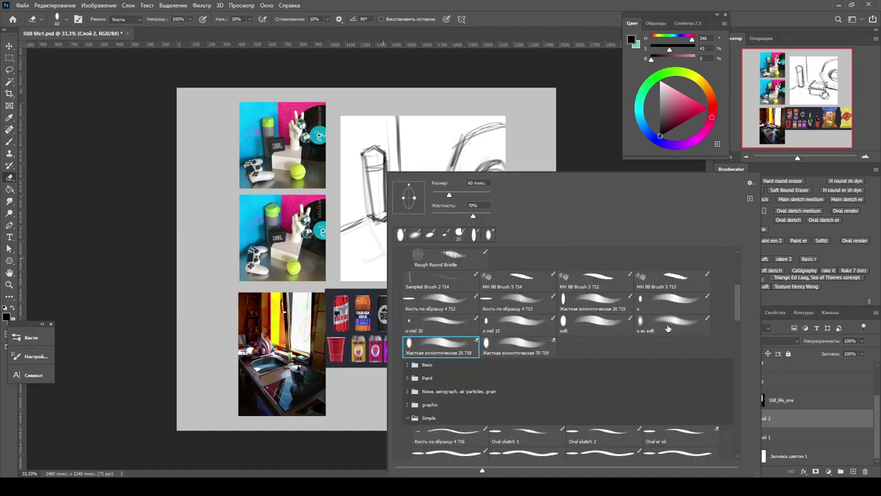
key(Escape)
key(ctrl+plus)
key(b)
drag(386, 196, 393, 146)
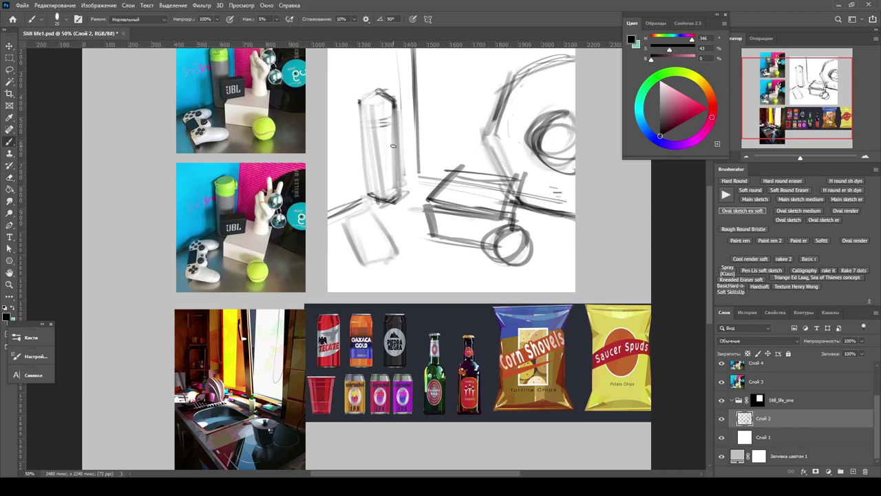
drag(377, 114, 371, 197)
drag(414, 138, 408, 217)
Step: Block in the raised hand above the box with angular strokes for the wrist, palm and fingers
drag(499, 224, 491, 282)
mouse_move(476, 166)
mouse_down()
mouse_move(518, 148)
mouse_move(482, 283)
mouse_up()
mouse_move(503, 234)
mouse_down()
mouse_move(512, 180)
mouse_move(486, 252)
mouse_up()
mouse_move(465, 186)
mouse_down()
mouse_move(475, 279)
mouse_move(513, 282)
mouse_up()
drag(513, 162, 555, 141)
Step: Rough in the speaker on the box's left end and darken the box's left and top edges
mouse_move(413, 265)
mouse_down()
mouse_move(455, 237)
mouse_move(463, 265)
mouse_up()
mouse_move(454, 241)
mouse_down()
mouse_move(418, 253)
mouse_move(406, 292)
mouse_up()
drag(407, 261, 508, 249)
drag(413, 279, 421, 321)
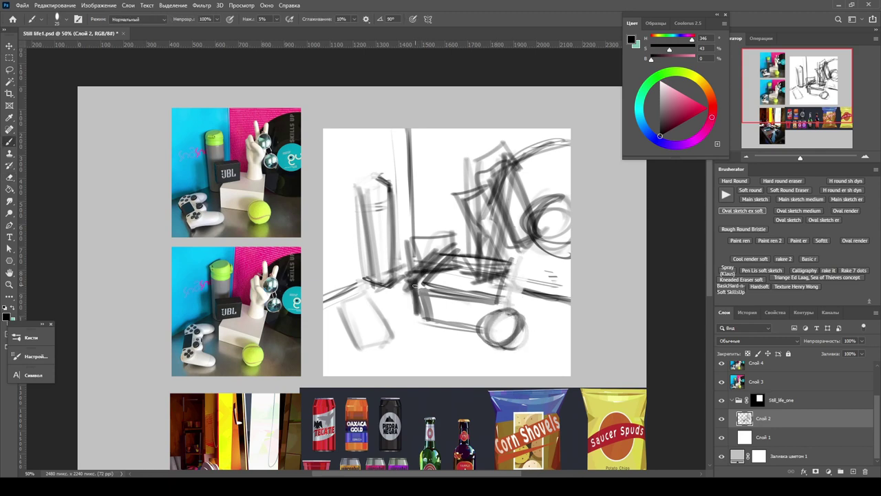
Step: Redraw the wall corner line and reshape the speaker block so it overlaps the bottle's lower right side
drag(411, 131, 411, 242)
drag(398, 186, 399, 248)
drag(393, 279, 409, 289)
drag(392, 241, 420, 279)
drag(403, 277, 447, 275)
drag(454, 279, 414, 291)
Step: Undo the latest strokes, then redraw the wall corner line farther right and both sides of the bottle
key(ctrl+z)
key(ctrl+z)
key(ctrl+z)
key(ctrl+z)
key(ctrl+z)
key(ctrl+z)
drag(416, 130, 418, 236)
drag(399, 184, 403, 275)
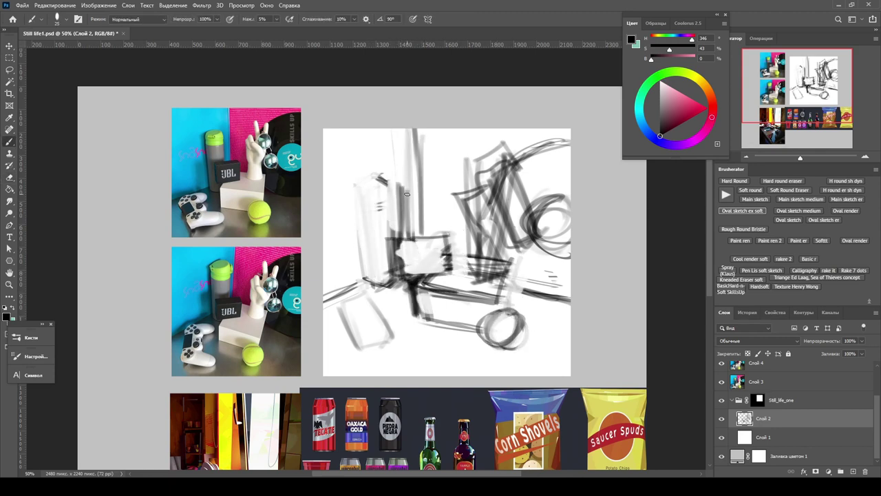
drag(372, 175, 375, 286)
drag(385, 181, 396, 289)
key(ctrl+minus)
key(ctrl+plus)
key(ctrl+minus)
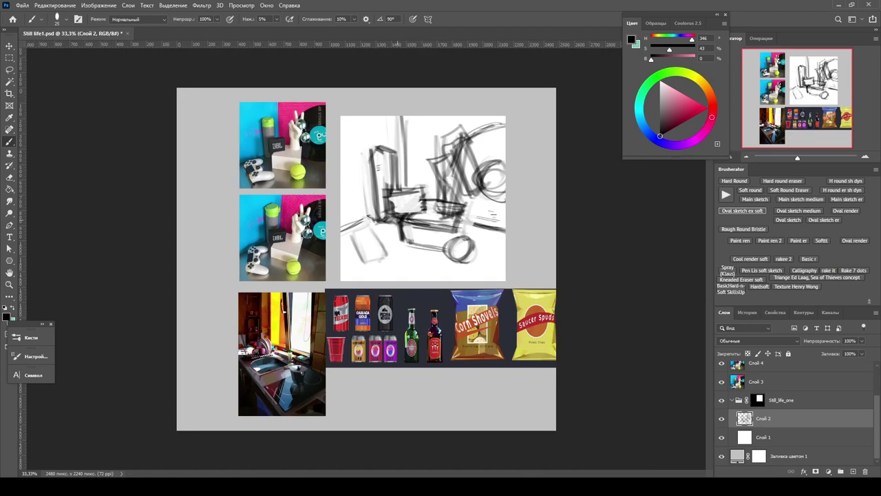
Step: Darken the box's front edges and the table edges on both sides of the wall corner
drag(475, 248, 406, 242)
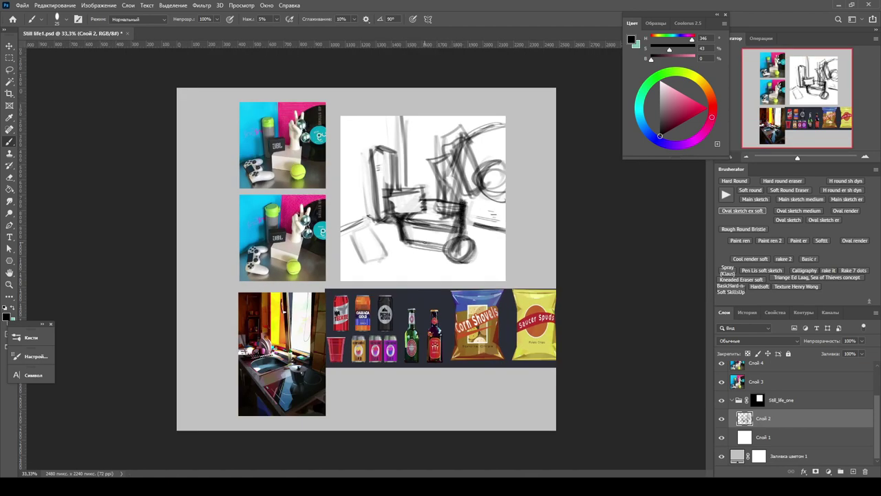
drag(448, 221, 358, 260)
drag(380, 211, 365, 217)
mouse_move(406, 198)
mouse_down()
mouse_move(342, 220)
mouse_move(506, 219)
mouse_up()
Step: Define the controller's body and grips with dark strokes and reinforce the ball's outline
drag(343, 222, 372, 265)
mouse_move(352, 234)
mouse_down()
mouse_move(378, 226)
mouse_move(356, 258)
mouse_up()
mouse_move(375, 222)
mouse_down()
mouse_move(344, 240)
mouse_move(347, 250)
mouse_up()
drag(480, 237, 449, 265)
scroll(384, 138, up, 1)
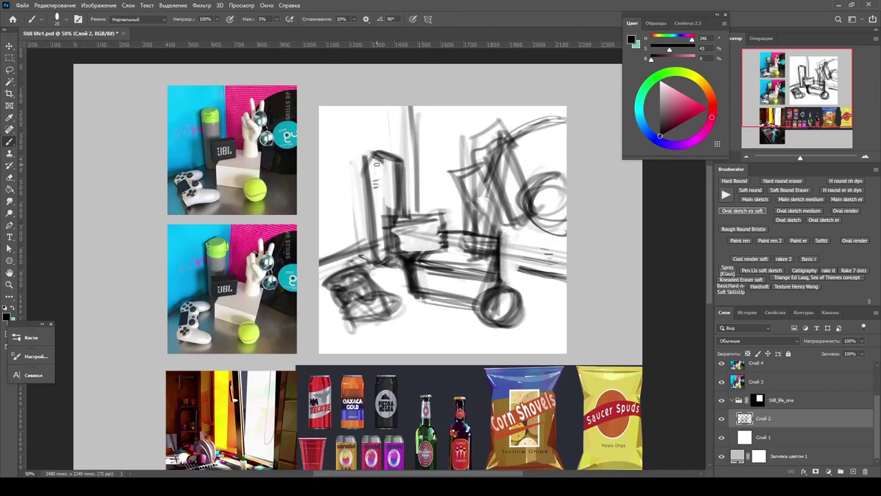
Step: Draw the bottle's rounded cap with an elliptical top and firm up the speaker's outline
drag(396, 162, 395, 167)
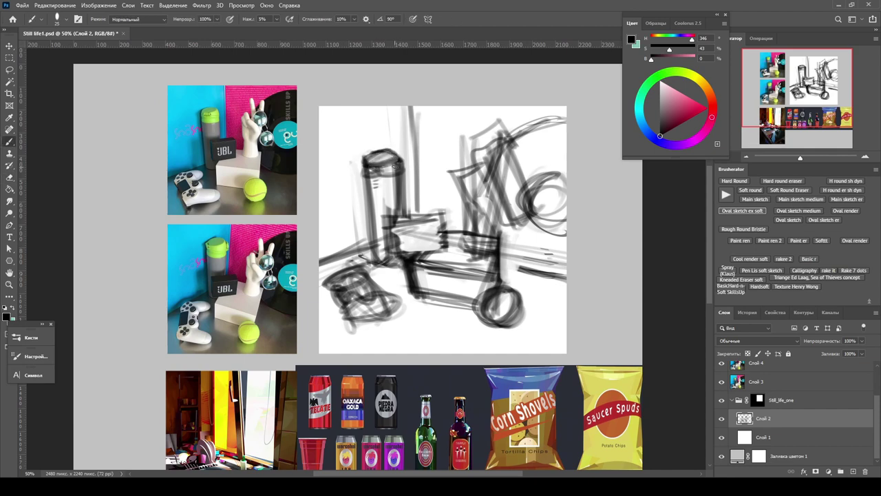
scroll(383, 231, down, 1)
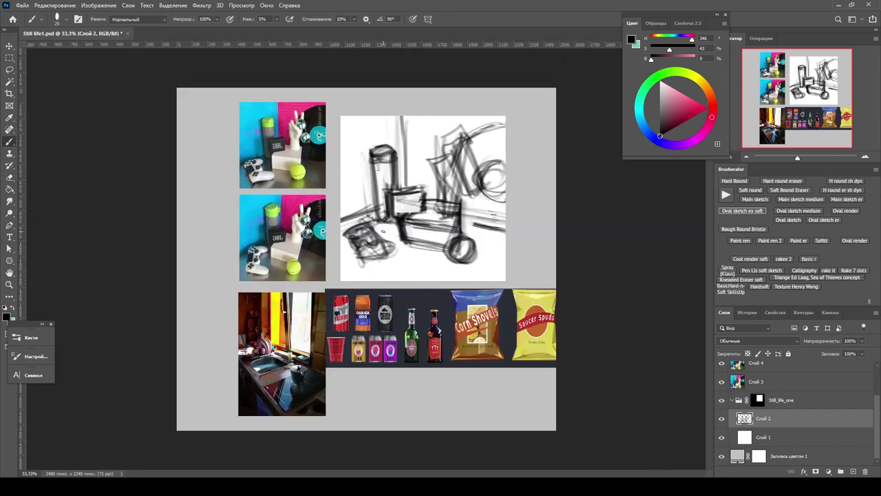
scroll(465, 182, up, 1)
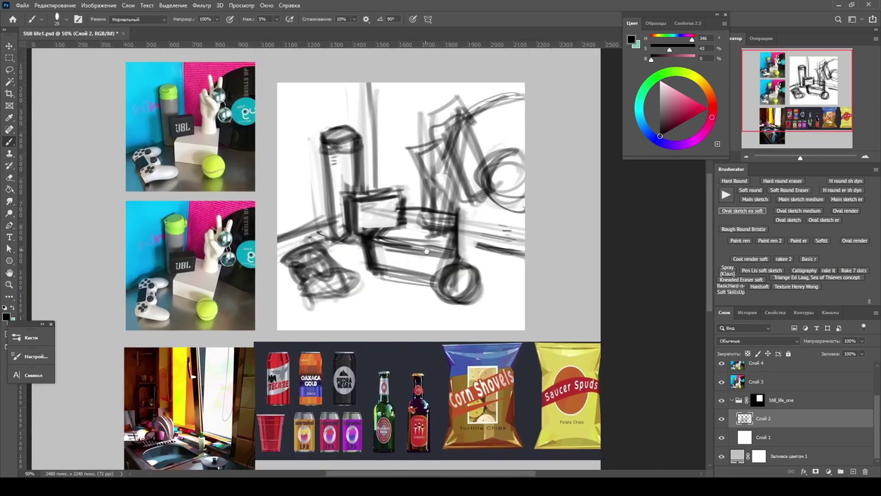
Step: Darken the record's label and lower edge and the contours around the hand
drag(524, 194, 452, 248)
drag(506, 137, 491, 196)
mouse_move(482, 110)
mouse_down()
mouse_move(445, 160)
mouse_move(441, 221)
mouse_up()
Step: Erase the overlapping strokes inside the hand and redraw its two raised fingers
key(e)
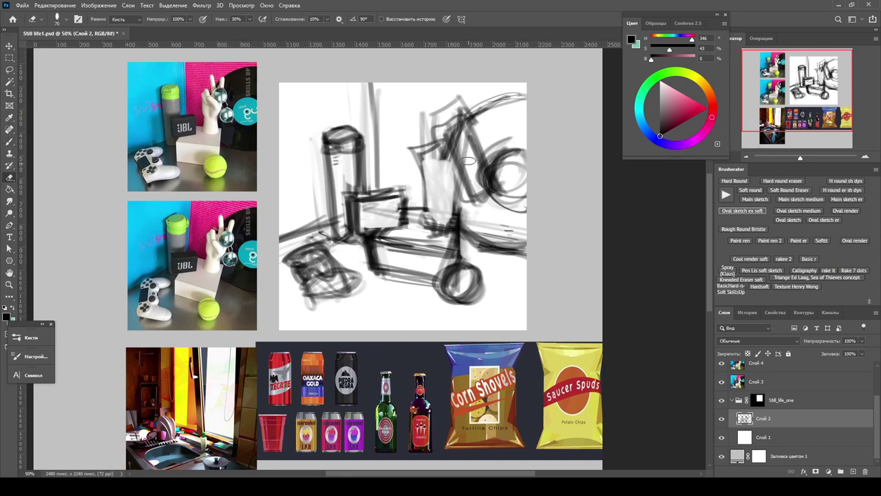
drag(486, 128, 476, 193)
key(b)
mouse_move(472, 103)
mouse_down()
mouse_move(461, 155)
mouse_move(454, 109)
mouse_move(447, 166)
mouse_up()
key(e)
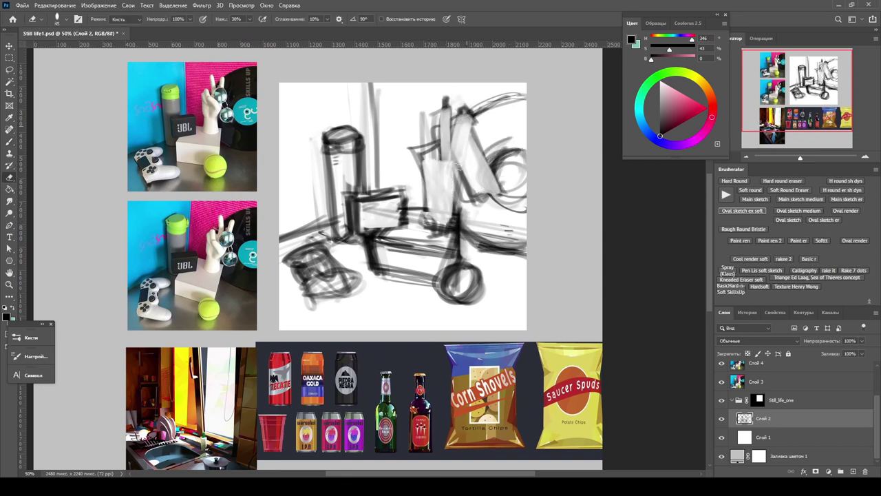
Step: Draw the hand's thumb, folded fingers, palm and wrist, and add the sunglasses' two round lenses hanging beside it
key(b)
mouse_move(412, 138)
mouse_down()
mouse_move(442, 164)
mouse_move(455, 190)
mouse_move(441, 180)
mouse_move(449, 193)
mouse_up()
drag(436, 227, 456, 190)
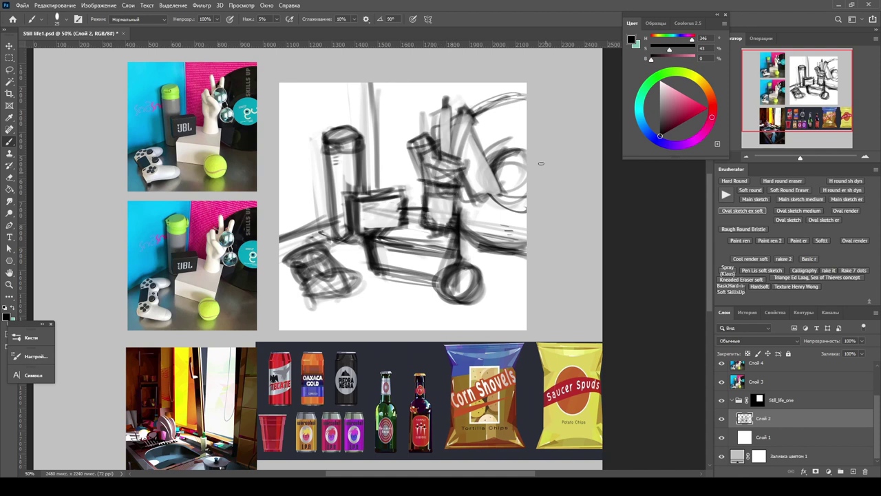
mouse_move(469, 132)
mouse_down()
mouse_move(486, 186)
mouse_move(455, 175)
mouse_move(491, 186)
mouse_move(481, 134)
mouse_up()
drag(323, 144, 331, 214)
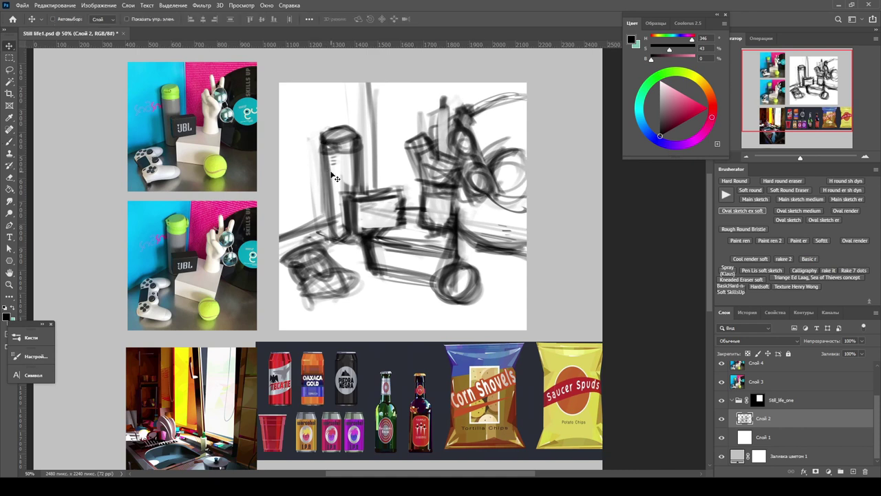
Step: Erase part of the record's label, then redraw the record's upper and lower edges as smoother curves
drag(456, 227, 524, 222)
key(e)
mouse_move(482, 180)
mouse_down()
mouse_move(496, 150)
mouse_move(524, 161)
mouse_up()
key(b)
drag(470, 115, 523, 100)
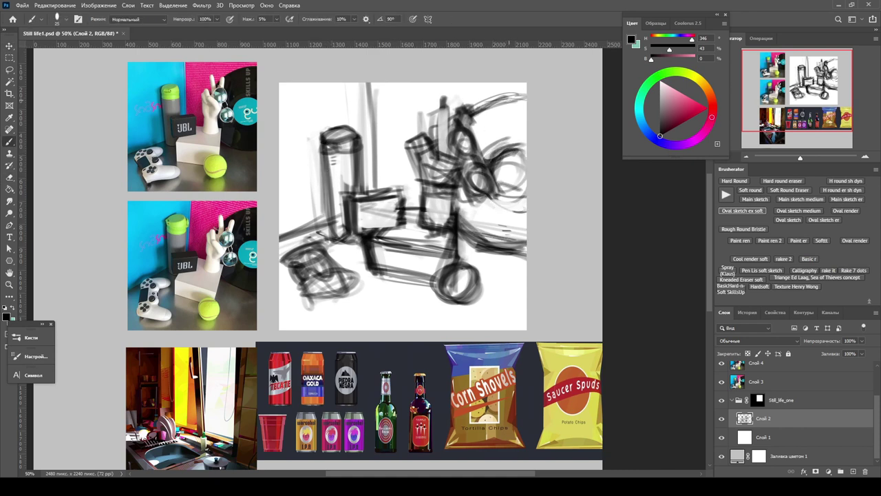
mouse_move(486, 248)
mouse_down()
mouse_move(527, 242)
mouse_move(507, 205)
mouse_up()
Step: Strengthen the bottle's left side and the speaker's outline, and darken the controller's details
key(e)
key(b)
drag(321, 147, 330, 226)
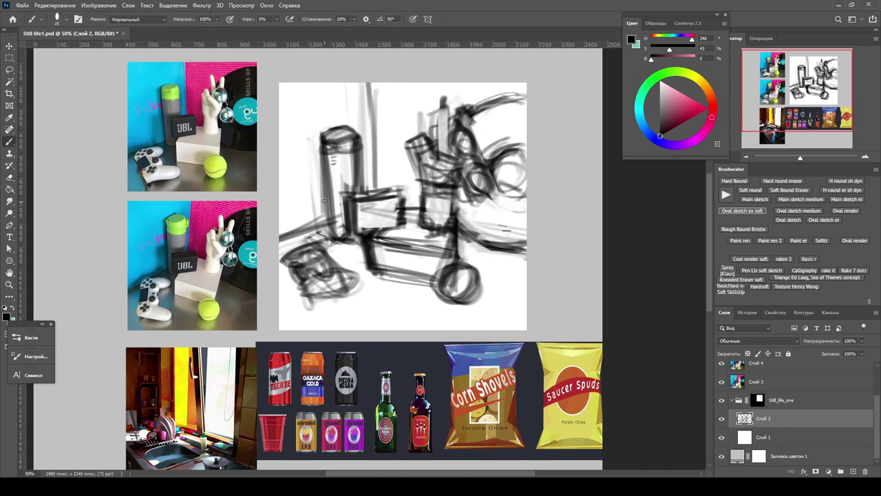
drag(343, 195, 403, 230)
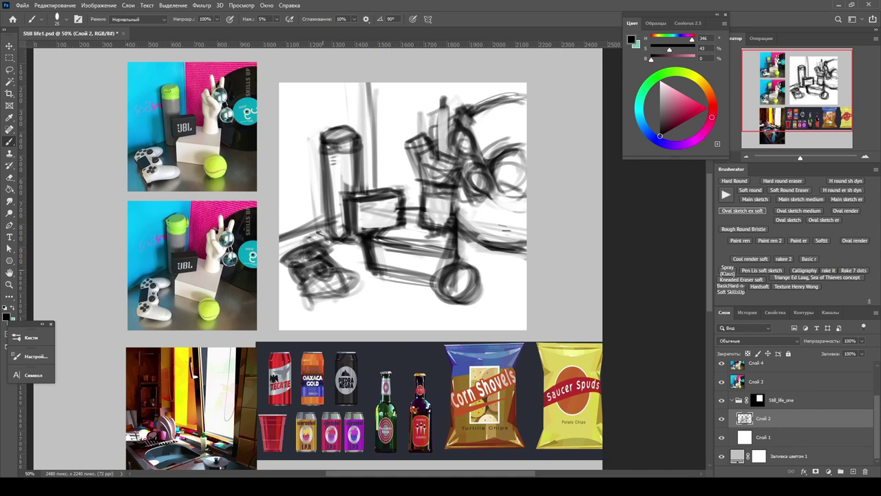
drag(318, 283, 308, 273)
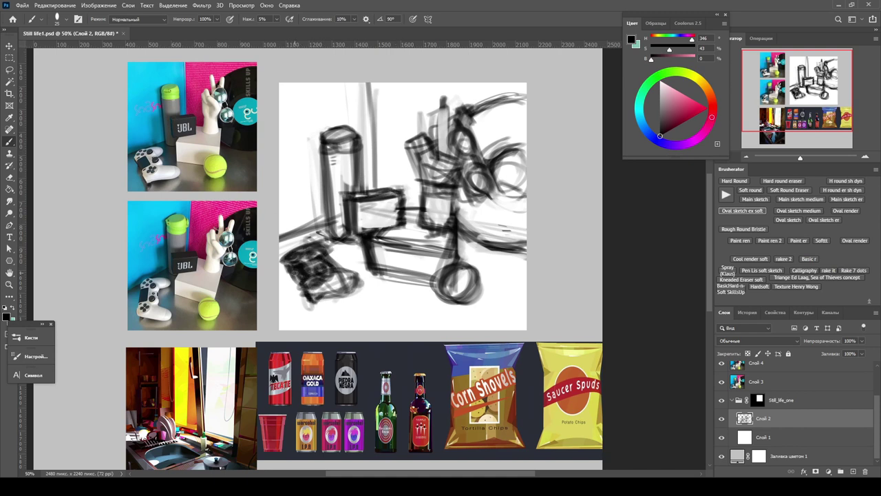
Step: Lasso the controller sketch, scale it down to about 95%, shift it slightly left and deselect it
key(l)
mouse_move(303, 238)
mouse_down()
mouse_move(372, 275)
mouse_move(286, 308)
mouse_up()
key(ctrl+t)
drag(324, 272, 315, 274)
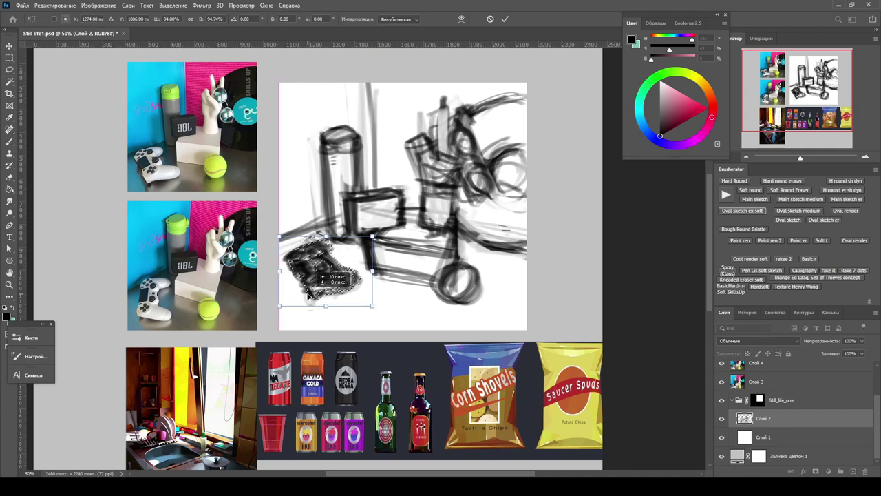
key(Return)
key(ctrl+d)
Step: Erase the heavy lines along the box's top and redraw its right and lower front edges
key(e)
mouse_move(351, 227)
mouse_down()
mouse_move(406, 229)
mouse_move(374, 267)
mouse_move(461, 243)
mouse_up()
key(b)
drag(448, 213, 447, 272)
mouse_move(372, 261)
mouse_down()
mouse_move(451, 248)
mouse_move(451, 289)
mouse_move(434, 234)
mouse_move(475, 276)
mouse_up()
key(ctrl+plus)
key(e)
key(b)
key(ctrl+minus)
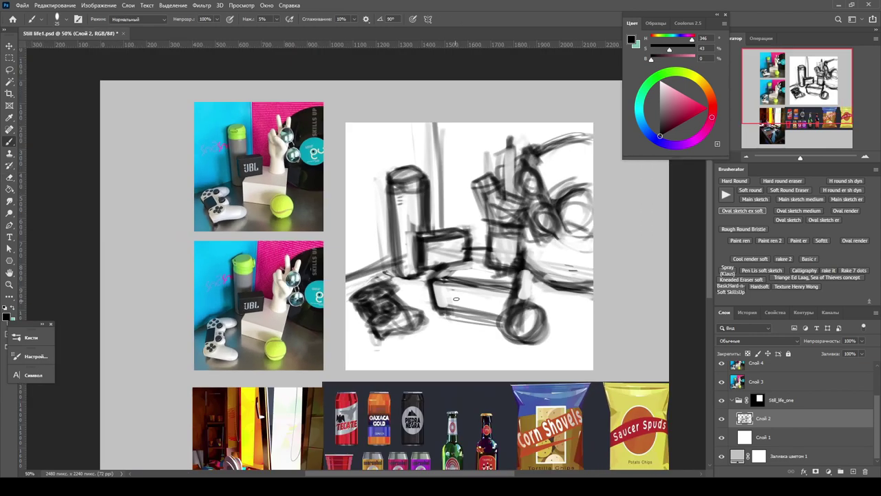
Step: Reinforce the speaker's right edge and the front edge of the box
key(ctrl+plus)
drag(498, 230, 500, 270)
mouse_move(455, 295)
mouse_down()
mouse_move(530, 293)
mouse_move(575, 329)
mouse_up()
key(ctrl+minus)
key(ctrl+plus)
Step: Redraw the bottle's sides, base and cap, and restate the wall corner line and the left table edge
drag(448, 168, 455, 217)
mouse_move(410, 279)
mouse_down()
mouse_move(405, 192)
mouse_move(448, 289)
mouse_up()
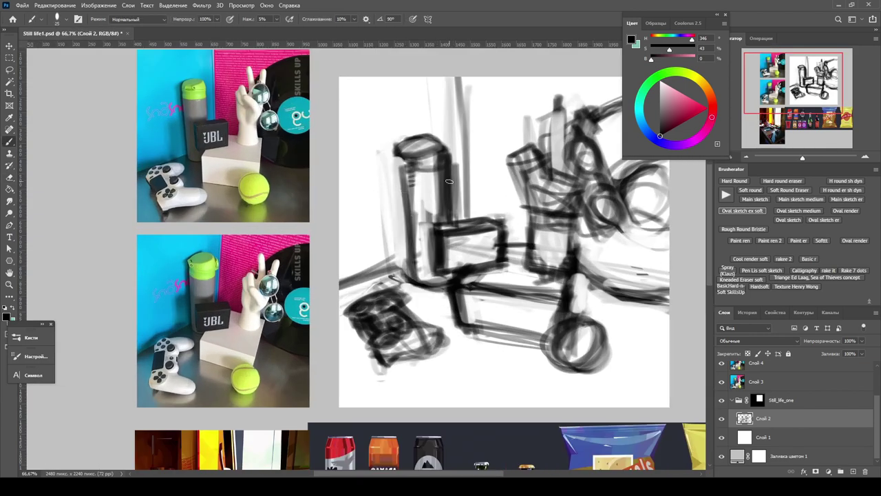
drag(470, 77, 475, 227)
drag(410, 275, 345, 283)
drag(413, 152, 451, 141)
drag(410, 276, 403, 186)
drag(406, 255, 341, 288)
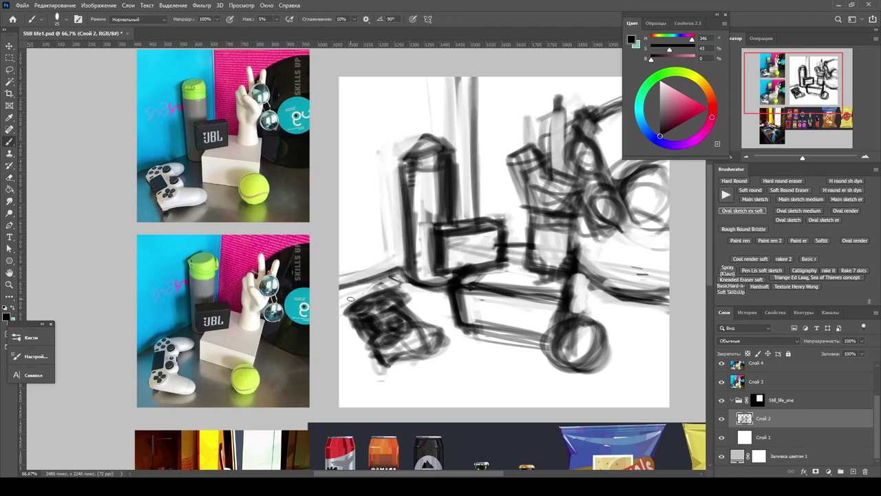
Step: Reshape the top of the bottle's cap into a rounded dome
key(l)
mouse_move(408, 128)
mouse_down()
mouse_move(436, 131)
mouse_move(407, 166)
mouse_up()
key(b)
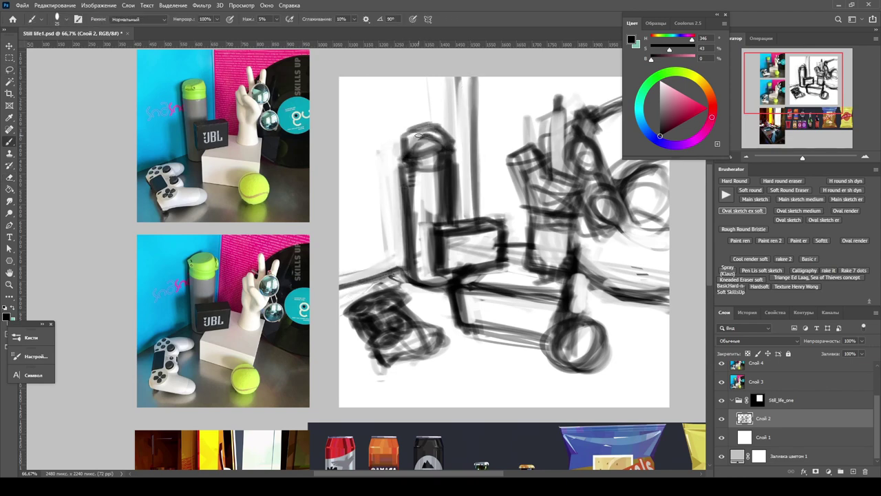
Step: Mirror the canvas view horizontally and collapse the floating colour panel to check the composition
key(ctrl+minus)
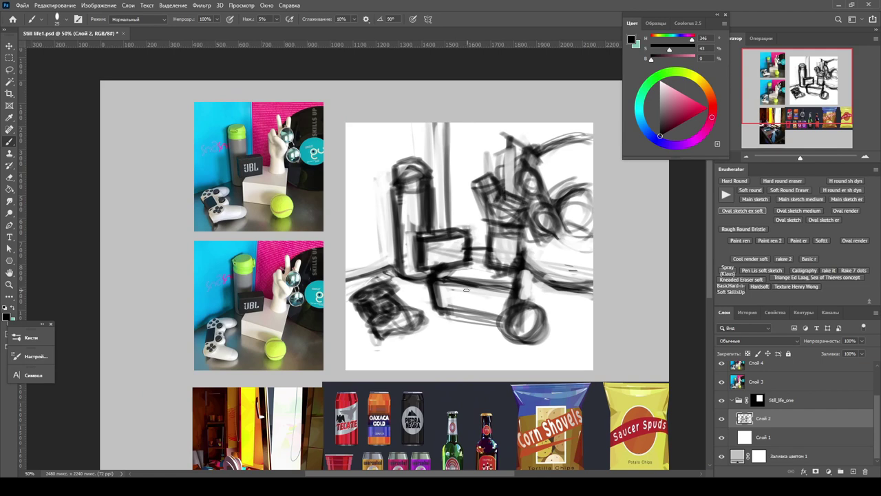
key(ctrl+shift+h)
click(717, 14)
drag(337, 229, 398, 230)
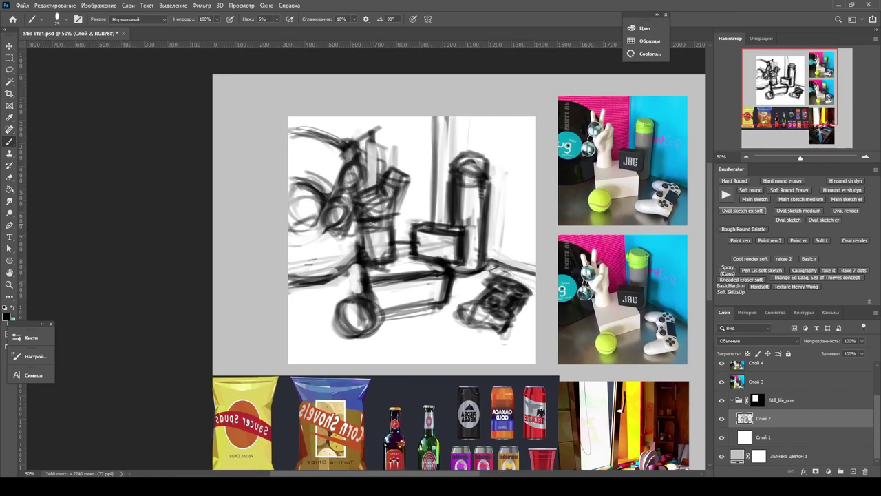
Step: Restate the box's back corner, lighten the inside of the wrist and reinforce the sunglasses and finger lines
drag(358, 262, 413, 280)
key(e)
mouse_move(358, 231)
mouse_down()
mouse_move(376, 251)
mouse_move(394, 255)
mouse_up()
key(b)
drag(352, 148, 358, 200)
drag(372, 131, 397, 178)
Step: Redraw the speaker's left edge, lighten its front face and strengthen the ball's contour
drag(404, 221, 425, 252)
key(e)
mouse_move(406, 234)
mouse_down()
mouse_move(434, 257)
mouse_move(471, 231)
mouse_up()
key(b)
drag(370, 308, 354, 334)
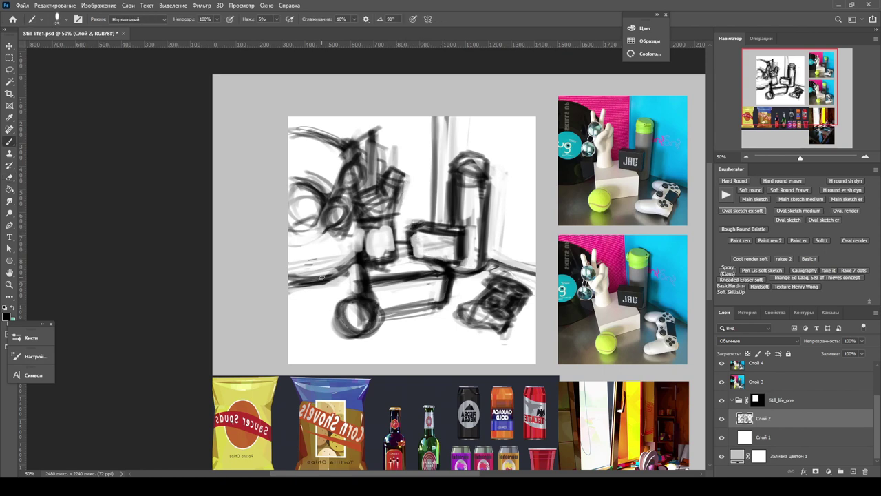
Step: Restate the table edges on both sides of the objects and erase stray lines around the box's back edge
drag(487, 265, 535, 254)
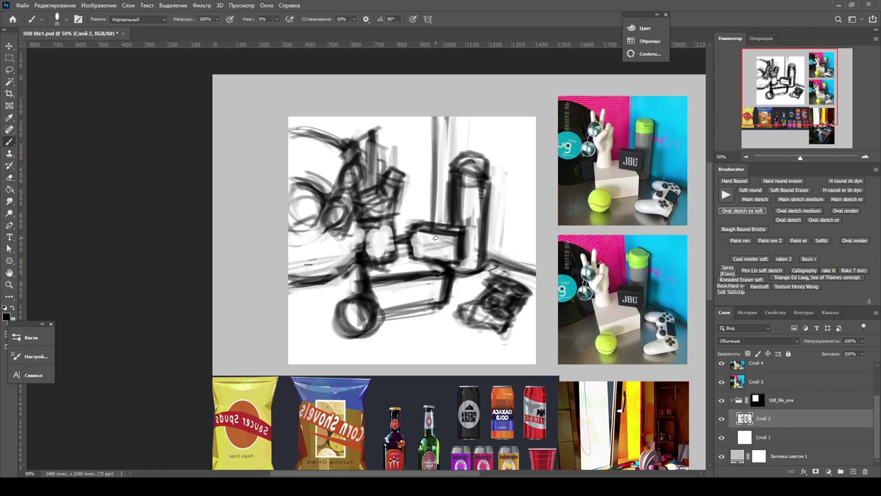
drag(409, 247, 289, 266)
key(e)
key(b)
key(e)
drag(405, 253, 367, 270)
key(b)
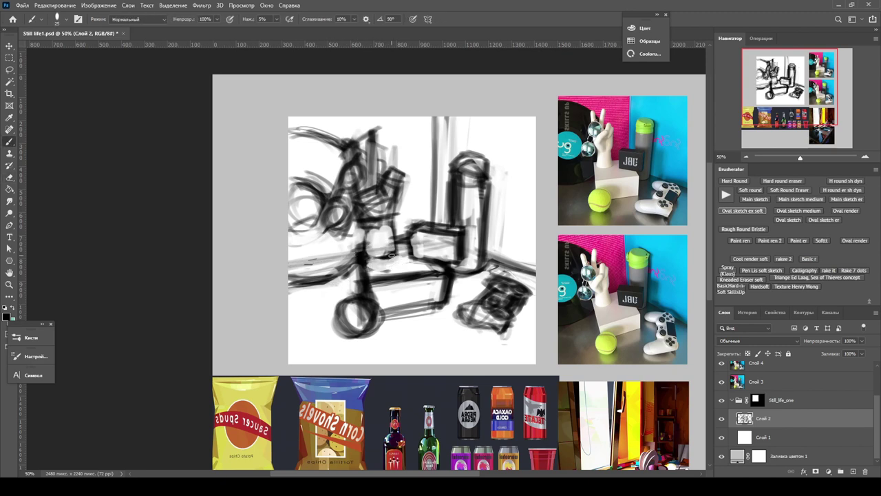
Step: Erase the rough lines inside the ball and beside the controller
key(e)
drag(372, 303, 358, 317)
drag(470, 310, 491, 320)
key(b)
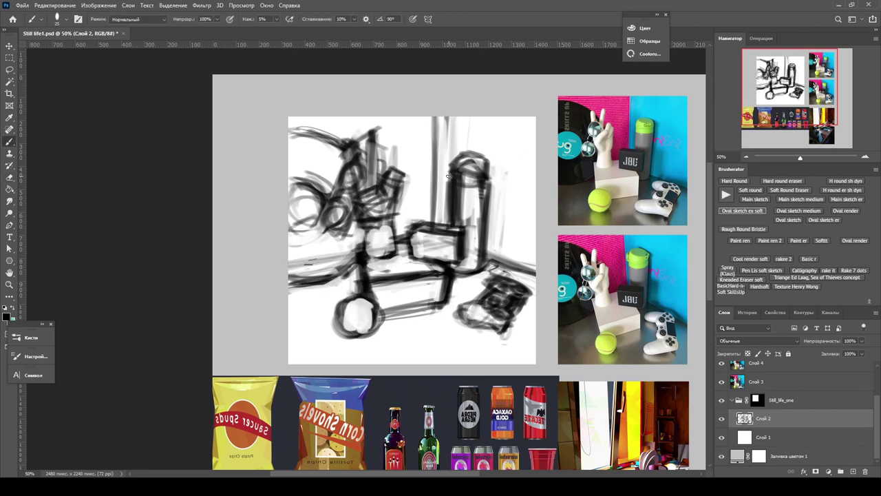
Step: Reinforce the bottle's side and cap and darken the controller's upper edge
drag(485, 204, 488, 163)
mouse_move(446, 166)
mouse_down()
mouse_move(445, 215)
mouse_move(464, 151)
mouse_up()
key(e)
key(b)
drag(482, 275, 527, 285)
drag(353, 314, 359, 310)
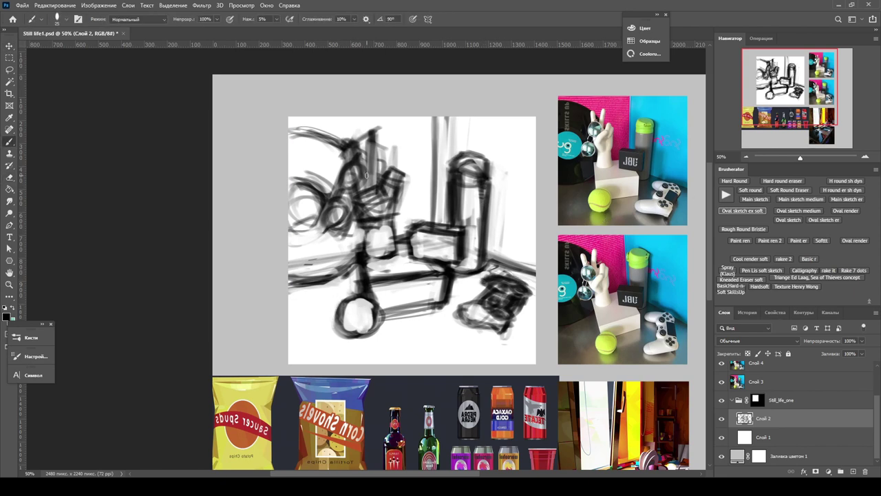
Step: Add a new layer above the rough sketch and lower the sketch layer's fill to 26%
key(ctrl+shift+alt+n)
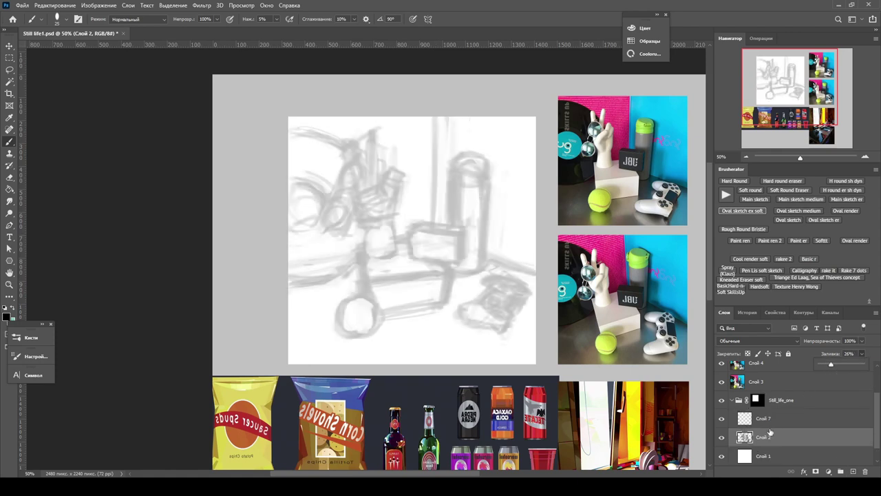
key(ctrl+plus)
Step: Set the elliptical soft brush to 20 px and adjust its minimum opacity under pen pressure, undoing the test stroke
right_click(325, 171)
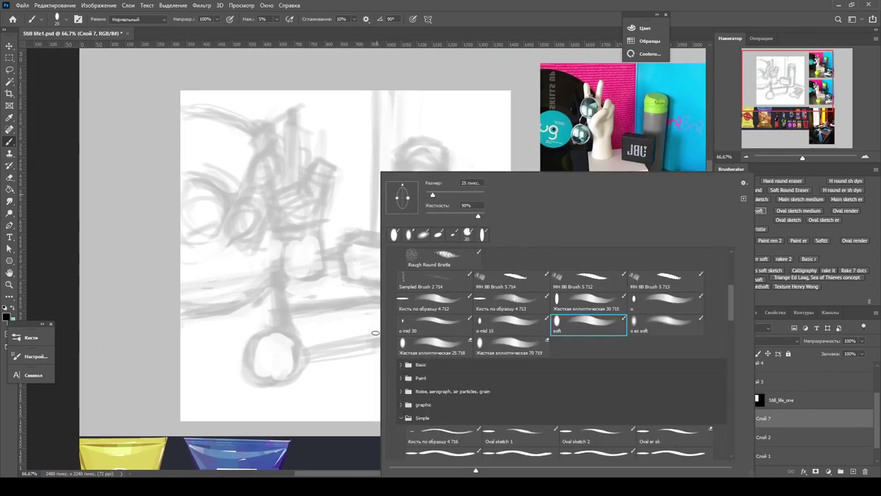
key(F5)
drag(163, 316, 185, 316)
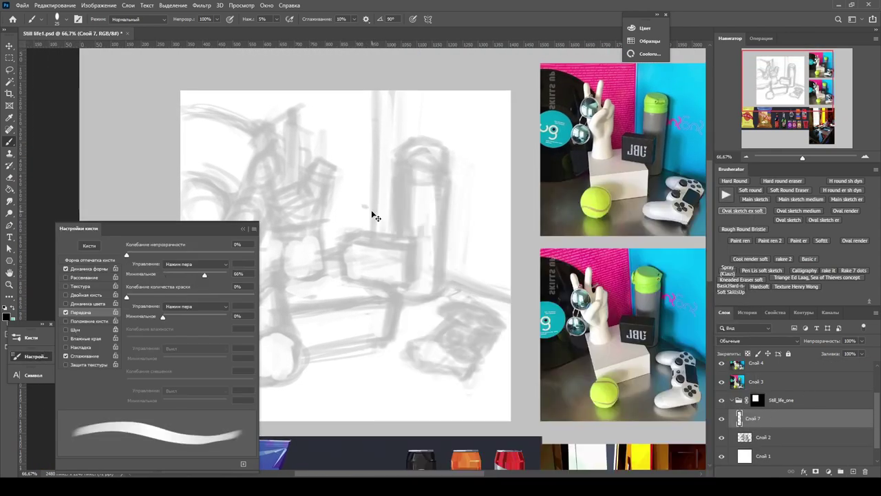
drag(403, 137, 408, 119)
key(ctrl+z)
right_click(344, 172)
key(Return)
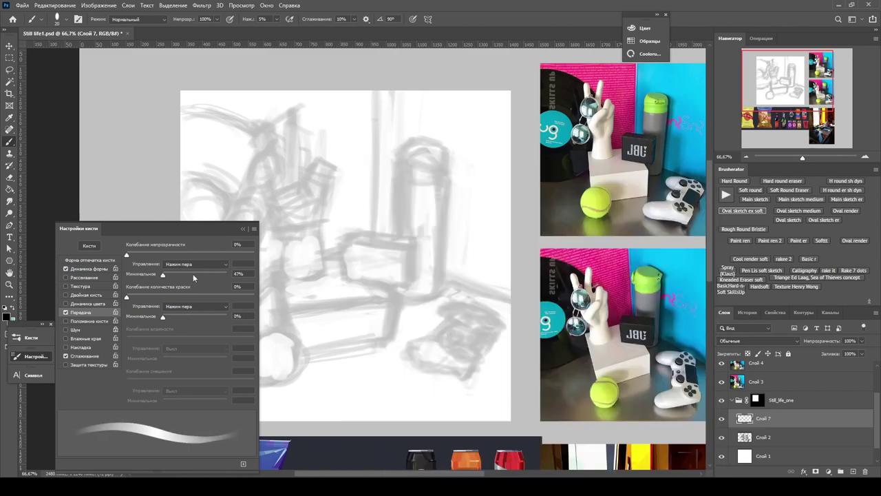
click(244, 230)
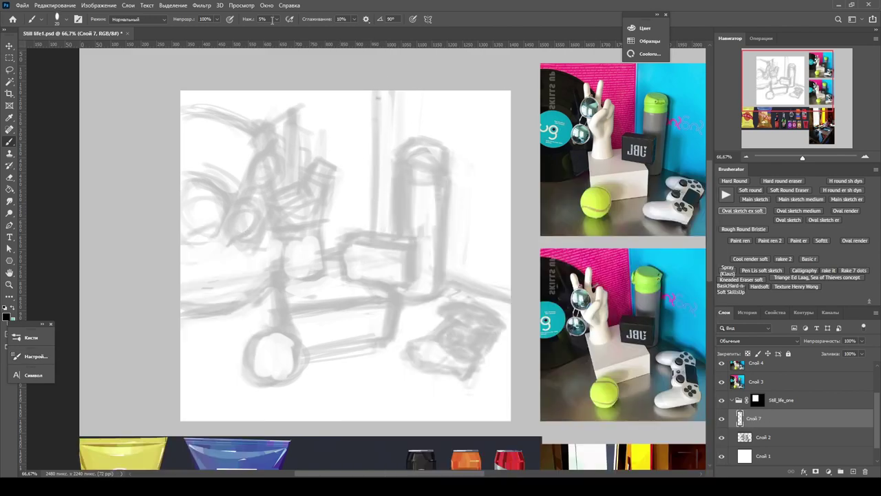
Step: Set the brush's flow to 15%, minimum opacity to 100% and minimum flow to 51%, and undo the test line
key(F5)
key(shift+1)
key(shift+5)
shift+click(373, 258)
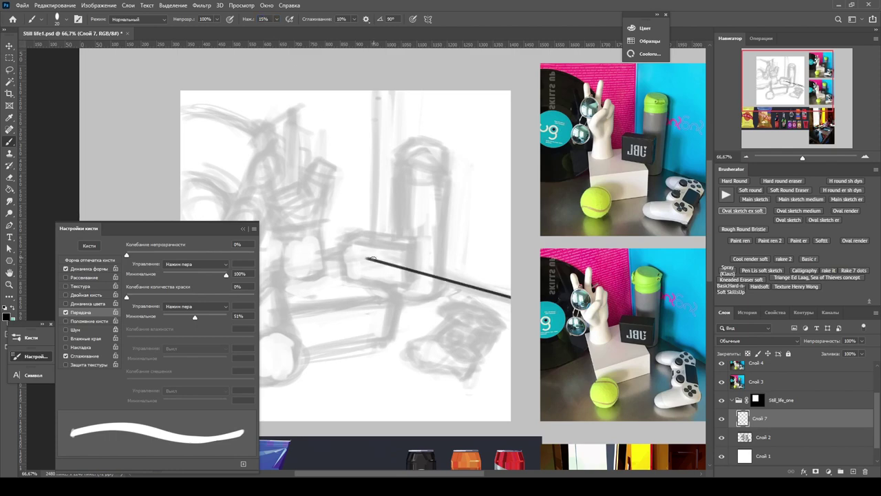
click(243, 228)
key(ctrl+z)
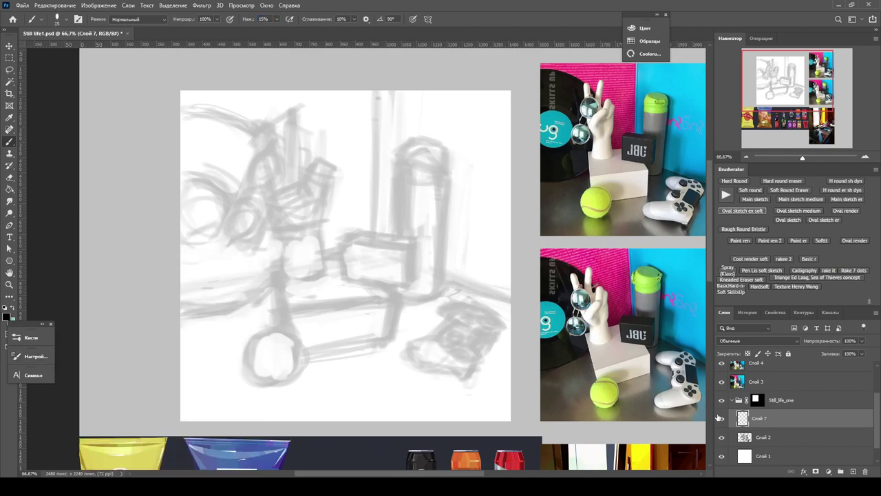
Step: Draw straight lines for the vertical wall corner and the two table edges meeting behind the speaker
right_click(376, 90)
key(Escape)
key(ctrl+shift+z)
drag(344, 251, 511, 299)
click(358, 261)
shift+click(181, 286)
scroll(421, 191, up, 2)
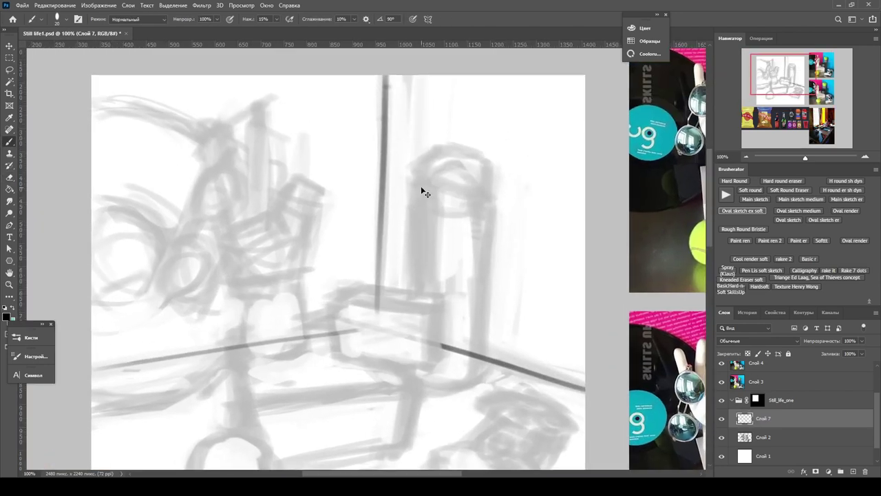
Step: Draw the bottle's cap, collar, sides and rounded base over the faded sketch
scroll(345, 180, down, 2)
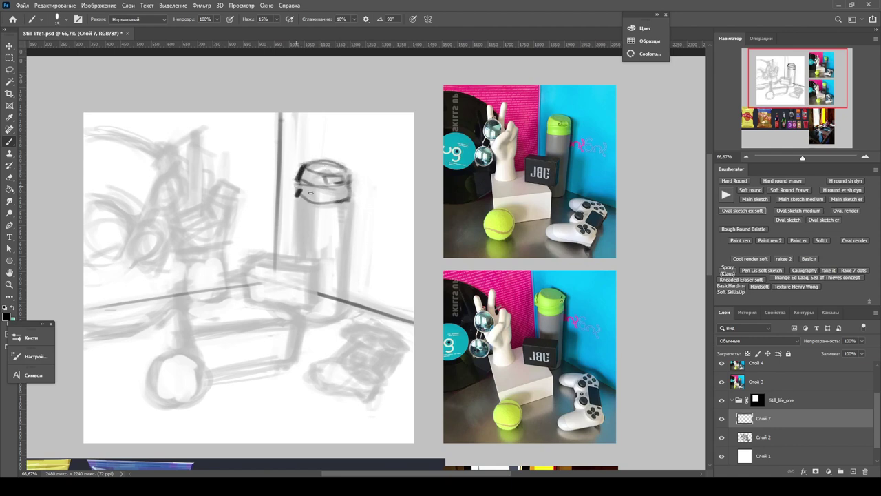
drag(297, 194, 297, 302)
drag(350, 194, 342, 318)
drag(300, 204, 348, 197)
key(e)
key(b)
drag(343, 309, 324, 322)
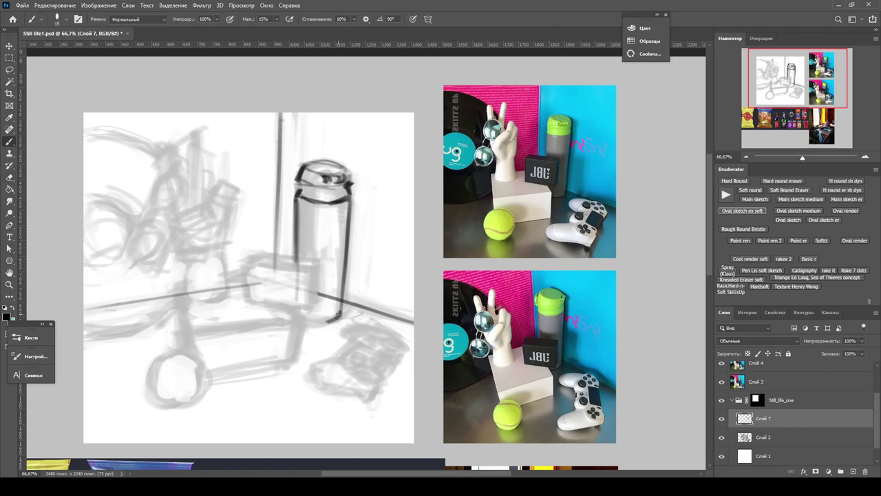
drag(348, 245, 325, 323)
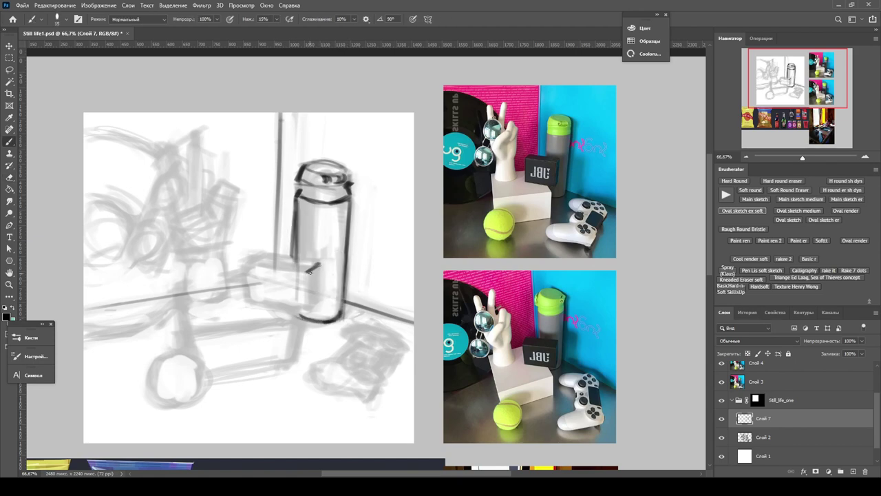
Step: Draw the speaker as a box in front of the bottle, with its front, top and side faces
drag(316, 265, 312, 308)
mouse_move(260, 257)
mouse_down()
mouse_move(314, 266)
mouse_move(310, 308)
mouse_up()
drag(307, 311, 245, 301)
mouse_move(246, 264)
mouse_down()
mouse_move(248, 295)
mouse_move(244, 261)
mouse_up()
drag(248, 285, 249, 300)
scroll(279, 293, up, 1)
mouse_move(323, 267)
mouse_down()
mouse_move(228, 259)
mouse_move(234, 300)
mouse_up()
drag(337, 266, 326, 318)
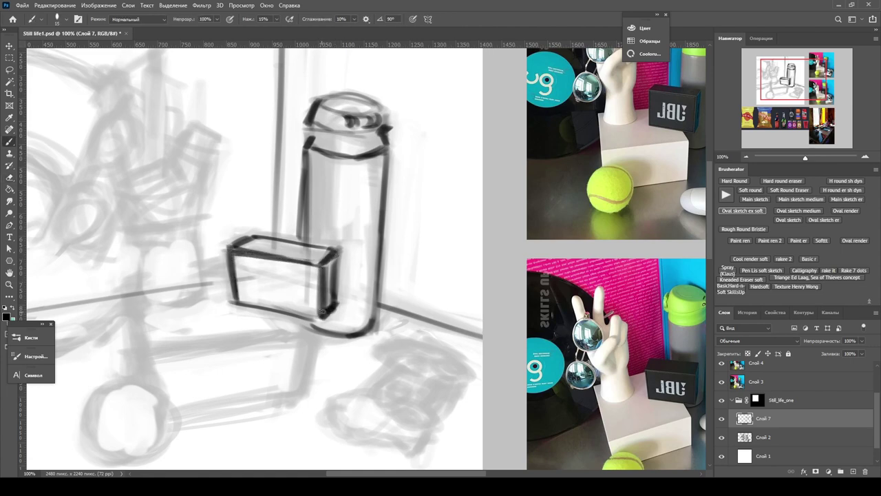
Step: Erase the bottle and table lines that overlap the speaker's front and side faces
key(e)
drag(303, 290, 337, 318)
scroll(355, 265, down, 1)
mouse_move(323, 276)
mouse_down()
mouse_move(332, 278)
mouse_move(345, 256)
mouse_up()
key(b)
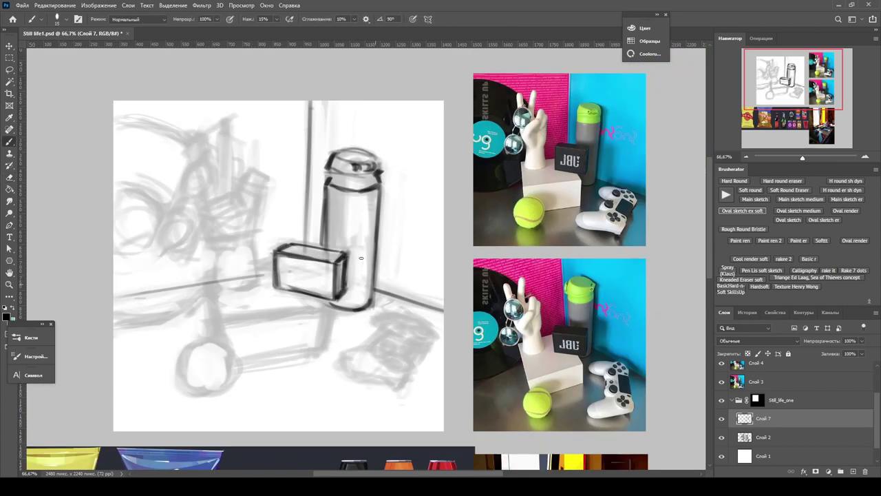
Step: Clean up the speaker's left edge and redraw its outer edges more firmly
key(e)
drag(278, 248, 280, 289)
key(b)
drag(346, 255, 344, 301)
mouse_move(276, 249)
mouse_down()
mouse_move(278, 292)
mouse_move(326, 301)
mouse_up()
key(e)
drag(274, 252, 275, 289)
key(b)
mouse_move(279, 250)
mouse_down()
mouse_move(330, 261)
mouse_move(328, 302)
mouse_up()
Step: Restate the bottle's contour, nudge its selected right side slightly left and redraw the wall corner line
mouse_move(338, 261)
mouse_down()
mouse_move(358, 221)
mouse_move(375, 270)
mouse_up()
drag(333, 175, 339, 218)
key(w)
click(407, 173)
key(ctrl+t)
drag(411, 234, 405, 234)
key(Return)
key(b)
drag(331, 107, 329, 245)
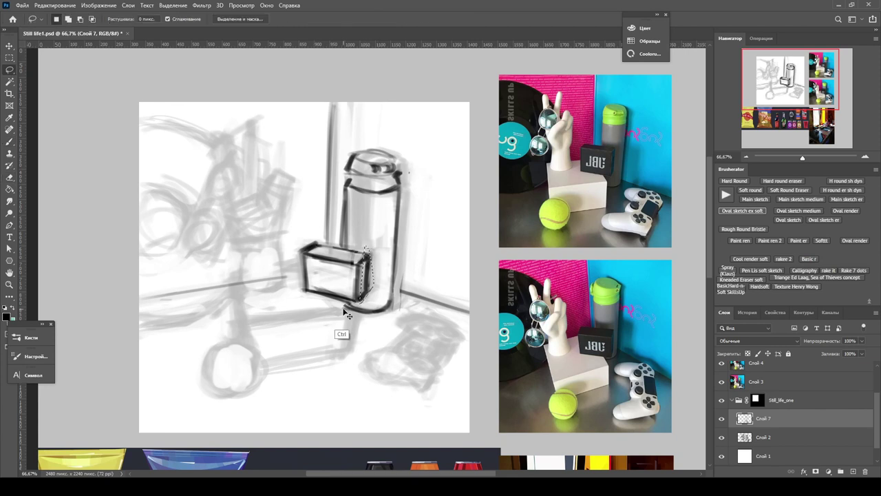
Step: Draw the box's top face and vertical edges beneath the speaker, erasing the earlier front top edge
mouse_move(355, 307)
mouse_down()
mouse_move(391, 309)
mouse_move(344, 358)
mouse_up()
key(e)
drag(285, 320, 365, 309)
key(b)
drag(383, 315, 245, 319)
drag(231, 272, 235, 329)
drag(238, 269, 298, 266)
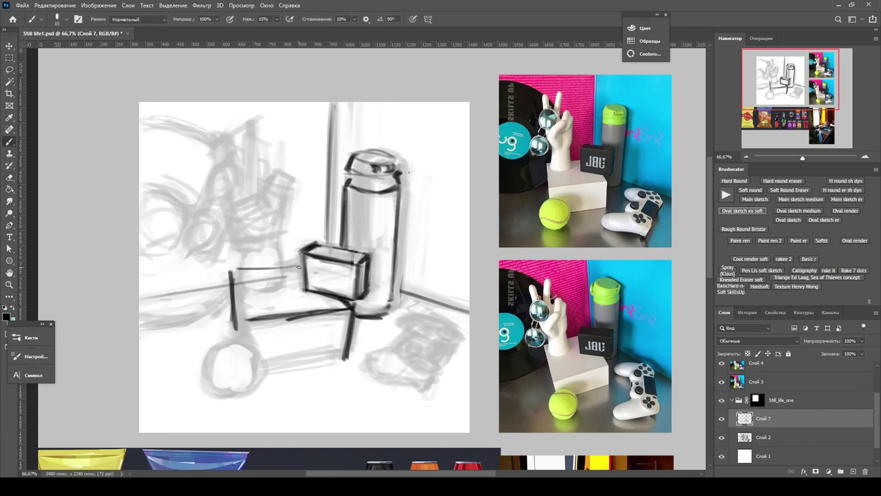
Step: Lasso the bottle's cap and collar and move them slightly down
key(l)
drag(340, 200, 405, 200)
key(ctrl+t)
drag(371, 166, 372, 175)
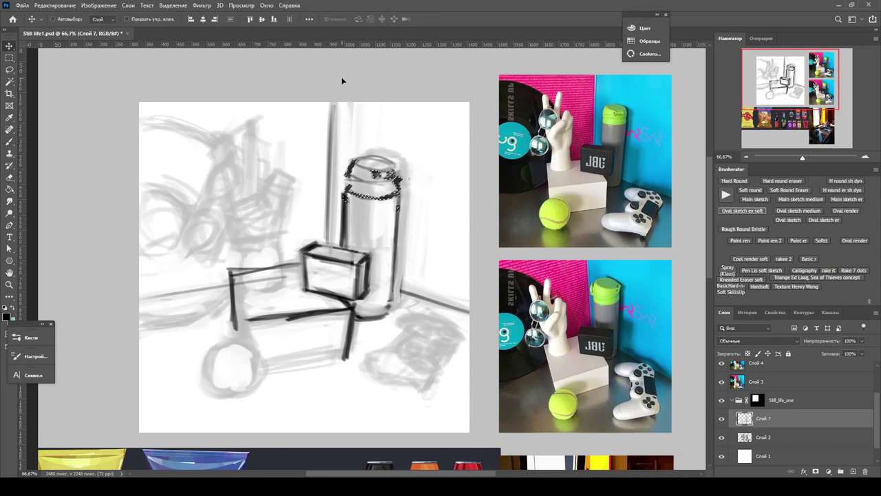
key(Return)
Step: Draw the hand's wrist standing on the box, its palm contour and the folded fingers
key(b)
drag(243, 283, 282, 282)
drag(243, 245, 242, 291)
drag(282, 245, 280, 286)
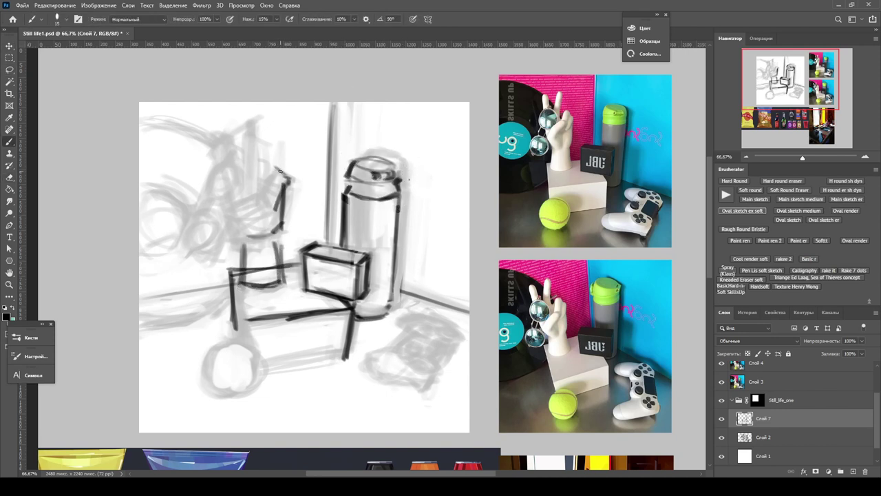
mouse_move(279, 172)
mouse_down()
mouse_move(267, 204)
mouse_move(243, 201)
mouse_up()
mouse_move(253, 198)
mouse_down()
mouse_move(228, 230)
mouse_move(246, 242)
mouse_up()
drag(257, 211, 263, 235)
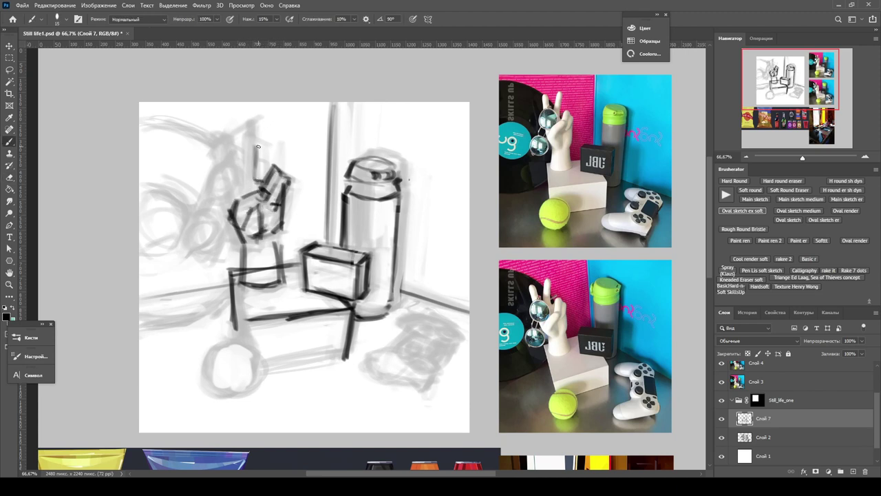
Step: Draw the hand's two raised fingers and reinforce the palm and folded finger lines
drag(261, 117, 245, 184)
drag(241, 141, 243, 185)
mouse_move(226, 138)
mouse_down()
mouse_move(237, 205)
mouse_move(236, 143)
mouse_up()
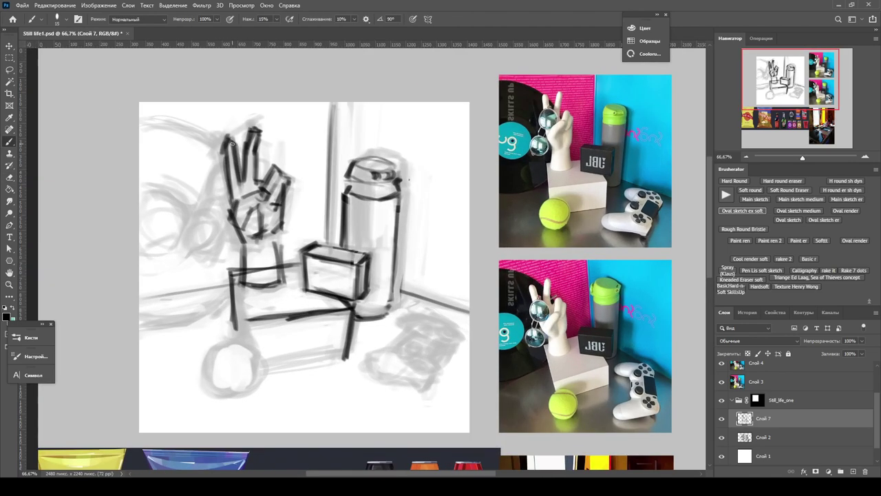
drag(251, 201, 261, 206)
drag(228, 144, 239, 188)
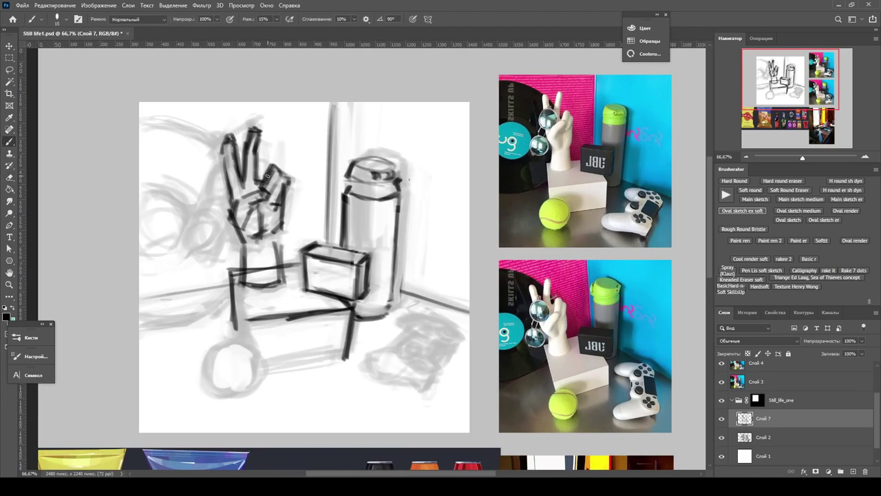
drag(267, 175, 263, 194)
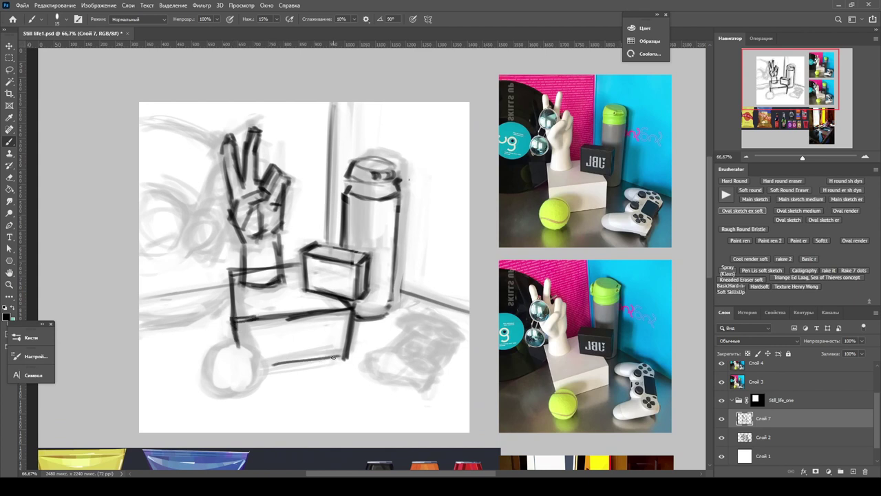
Step: Draw the box's lower front edge, then redraw the bottle's right side and lower its top
drag(263, 365, 342, 356)
drag(398, 189, 390, 313)
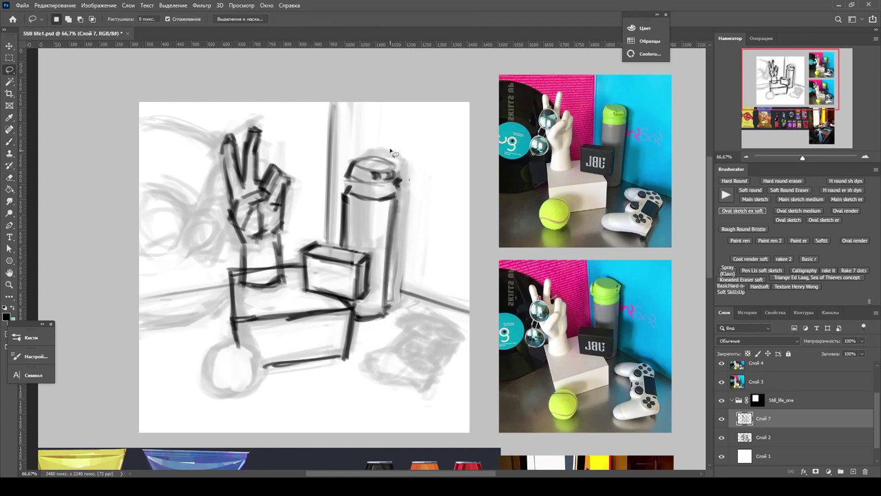
mouse_move(348, 181)
mouse_down()
mouse_move(401, 187)
mouse_move(341, 207)
mouse_move(390, 313)
mouse_up()
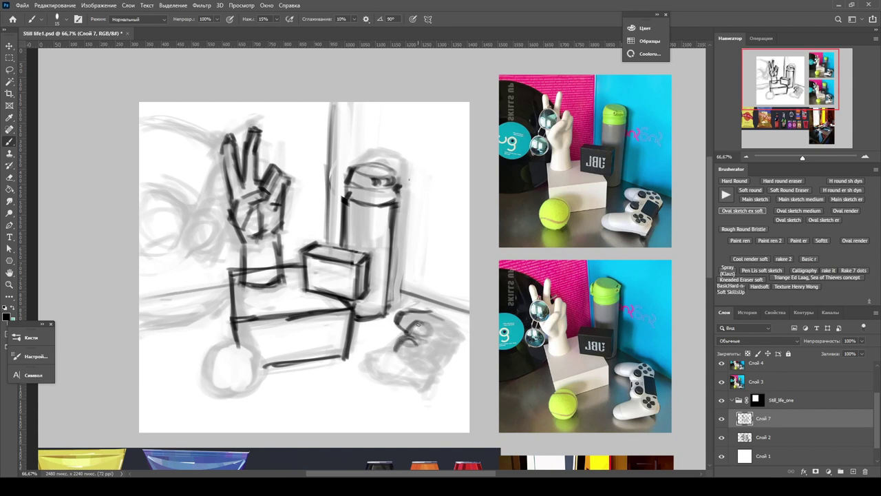
Step: Draw the controller's contour and buttons, then lasso it and warp its lower left grip outward
drag(420, 358, 419, 362)
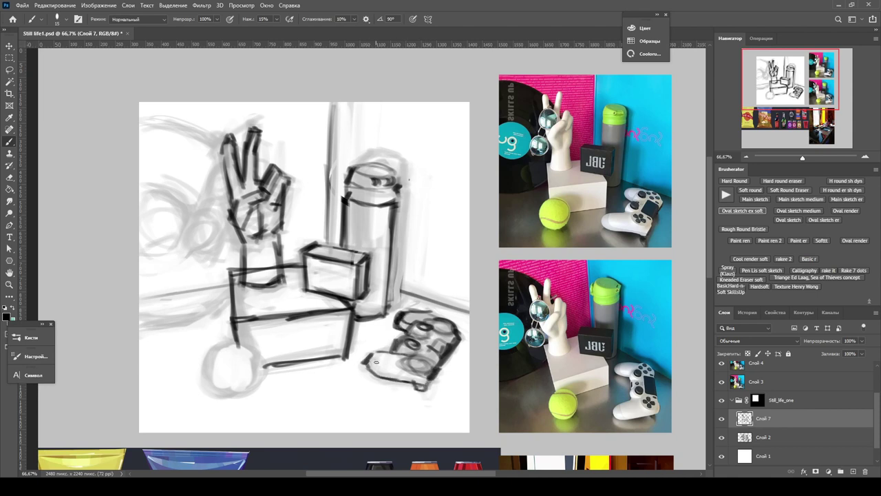
key(l)
drag(446, 315, 390, 329)
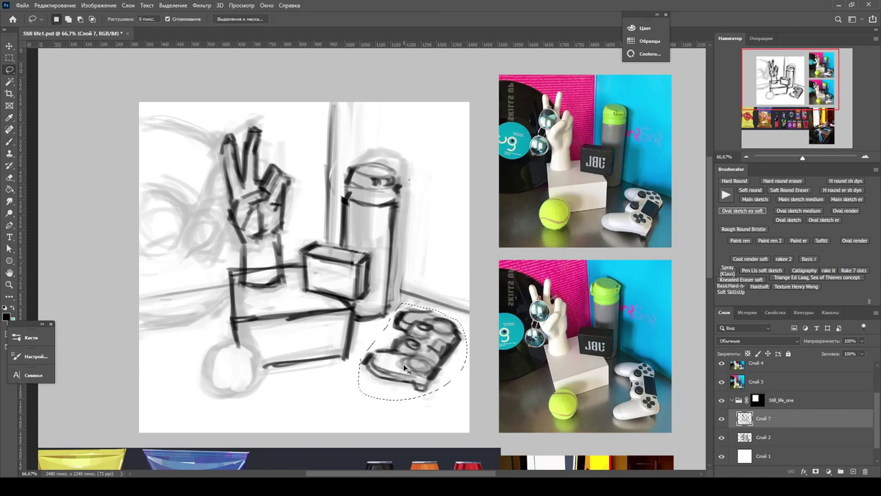
key(ctrl+t)
drag(409, 404, 361, 375)
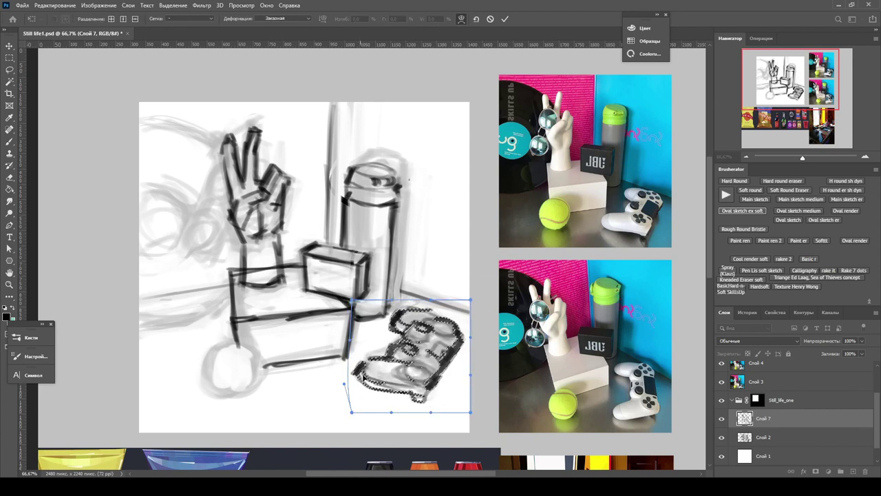
key(Return)
key(ctrl+d)
Step: Redraw the box's right vertical edge beside the controller
key(b)
drag(354, 310, 343, 353)
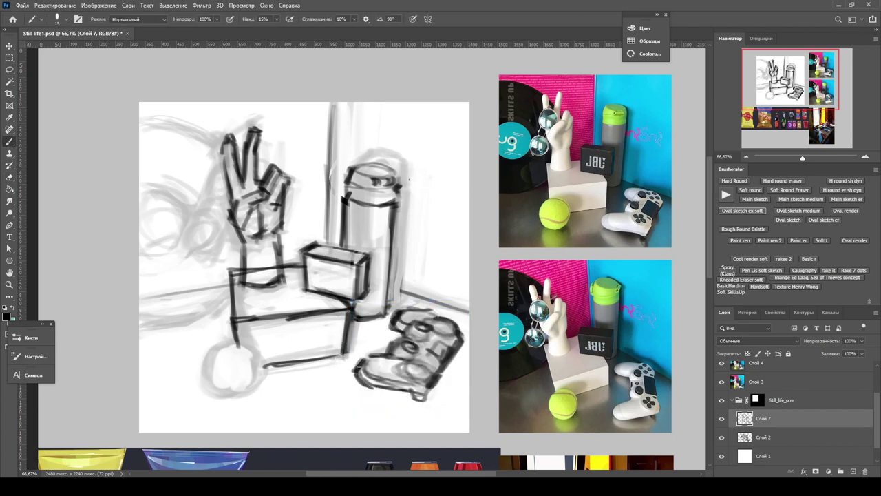
Step: Lasso and nudge the speaker, redraw the box's top front edge and draw the ball's round outline
mouse_move(395, 302)
mouse_down()
mouse_move(432, 314)
mouse_move(413, 317)
mouse_up()
drag(341, 301, 365, 255)
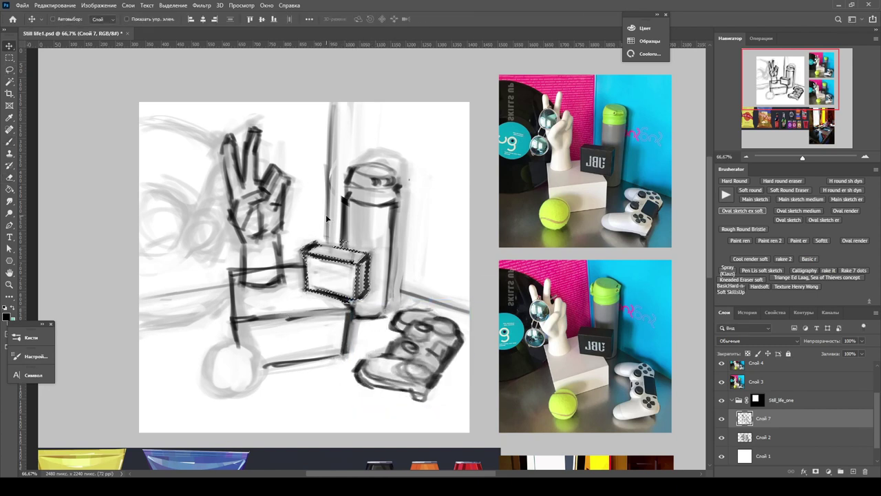
key(b)
drag(234, 319, 353, 299)
drag(251, 348, 261, 376)
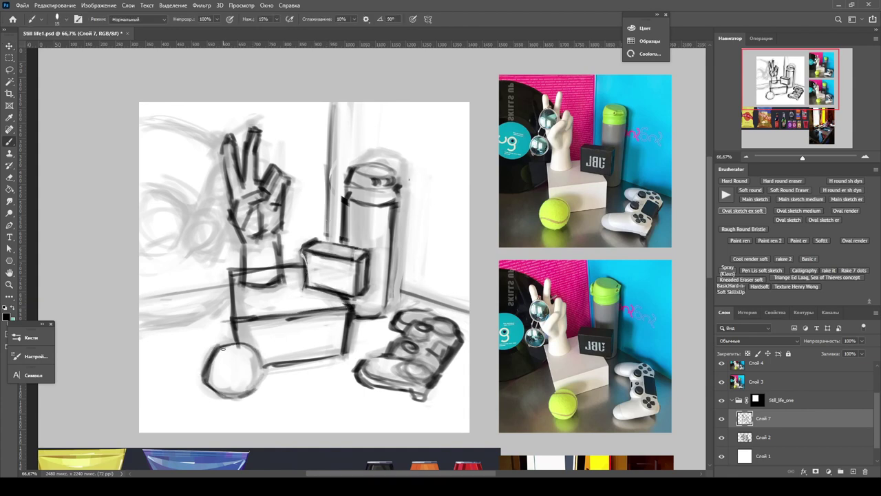
Step: Mirror the canvas view and redraw the bottle's vertical sides and rounded cap
key(ctrl+shift+h)
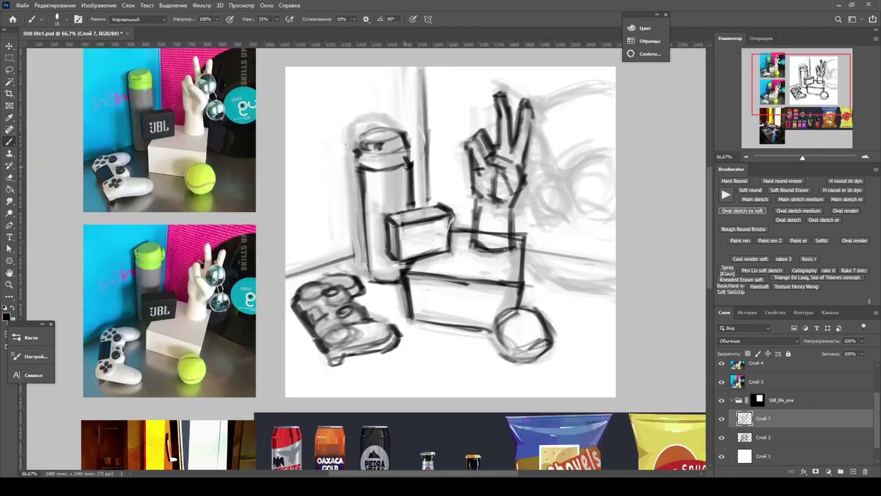
drag(358, 169, 359, 266)
drag(409, 160, 412, 203)
drag(358, 134, 360, 152)
drag(410, 133, 410, 152)
drag(359, 141, 401, 124)
drag(409, 141, 410, 161)
Step: Lasso the controller sketch and adjust it with Free Transform
key(ctrl+minus)
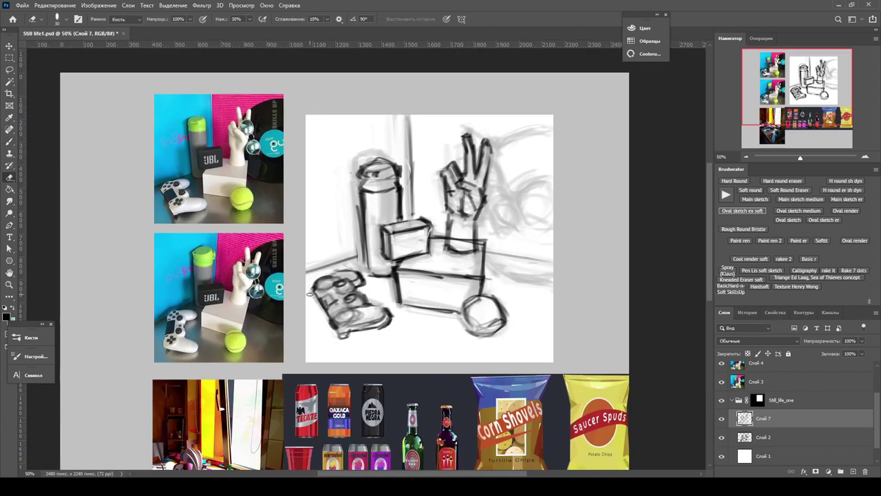
key(l)
drag(358, 268, 357, 270)
key(ctrl+t)
key(Return)
key(ctrl+d)
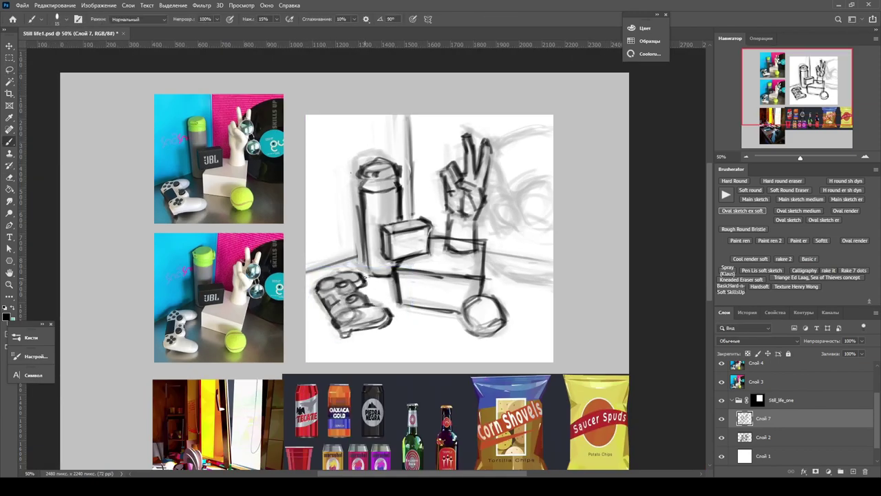
Step: Redraw the bottle's outer side further inward and reinforce the hand's raised fingers
key(b)
drag(358, 165, 360, 261)
drag(469, 137, 485, 183)
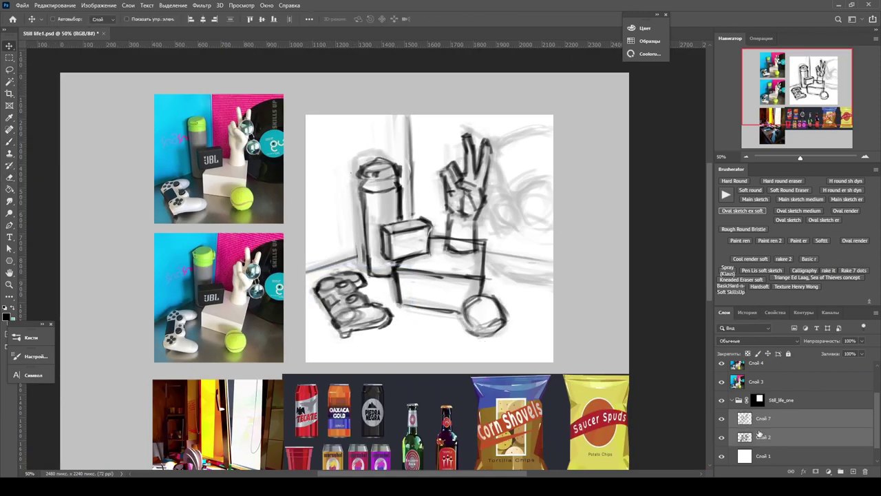
Step: Lasso the bottle, speaker, hand, box and ball linework and shift it slightly away from the controller
drag(324, 282, 386, 323)
key(l)
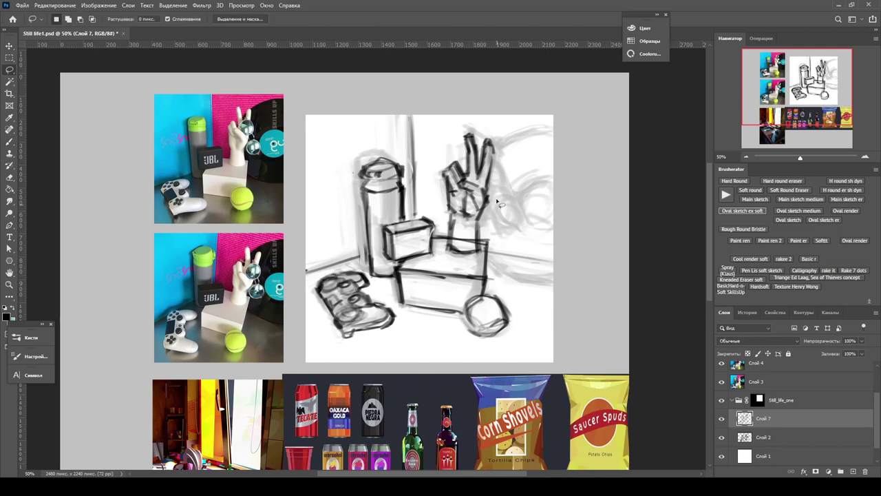
drag(413, 134, 414, 112)
key(v)
key(ctrl+d)
key(b)
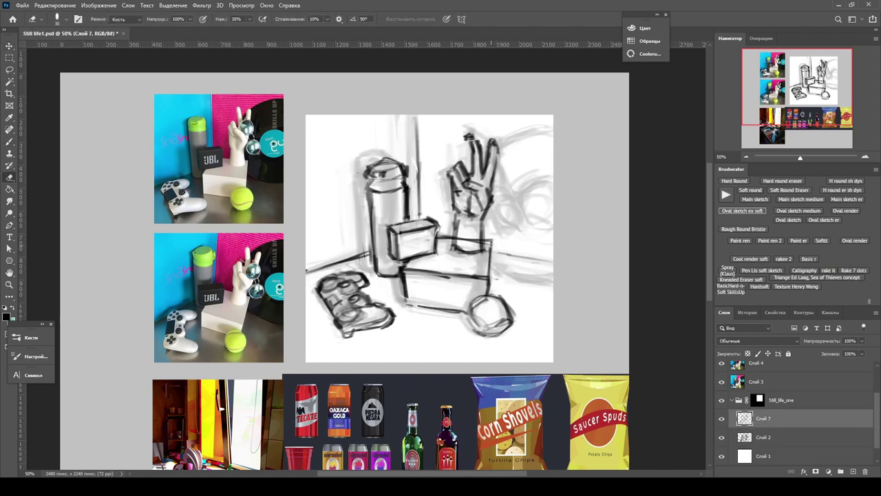
Step: Redraw the box's vertical edge beside the ball and refine the hand's raised finger and wrist
drag(488, 241, 489, 297)
drag(470, 172, 471, 142)
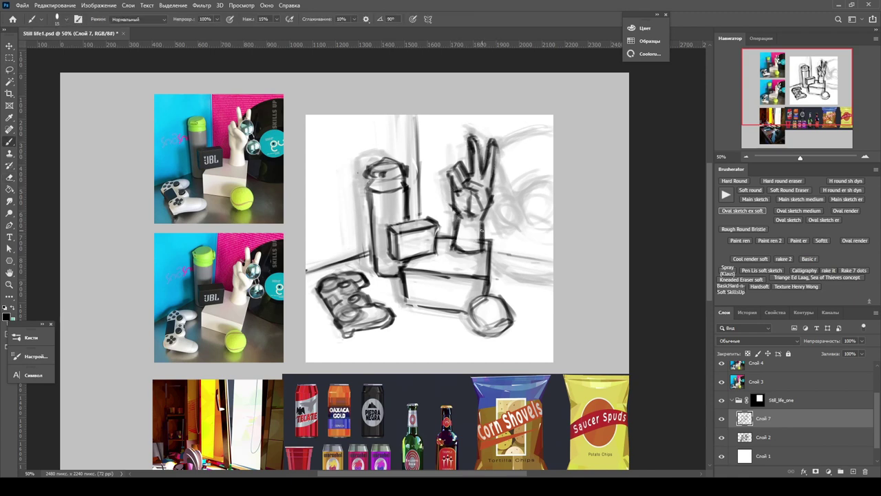
mouse_move(482, 231)
mouse_down()
mouse_move(457, 220)
mouse_move(488, 243)
mouse_up()
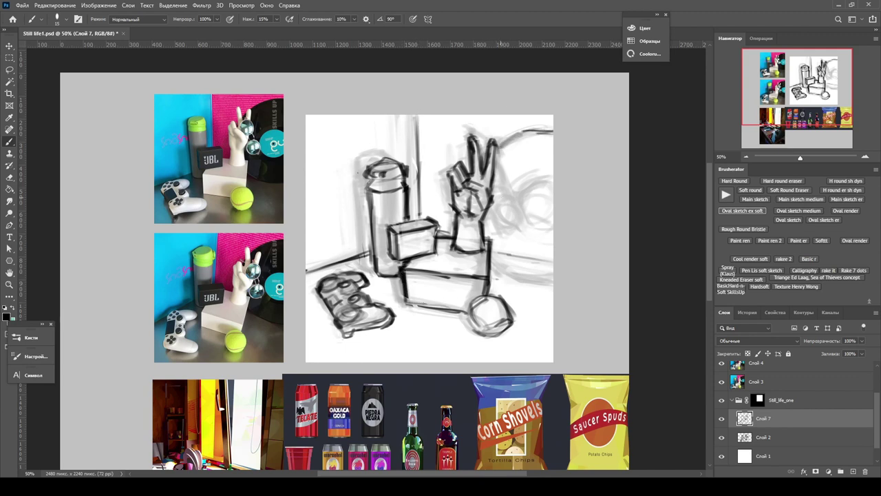
Step: Draw the record's lower arc and sketch the sunglasses with the canvas rotated
drag(308, 271, 372, 260)
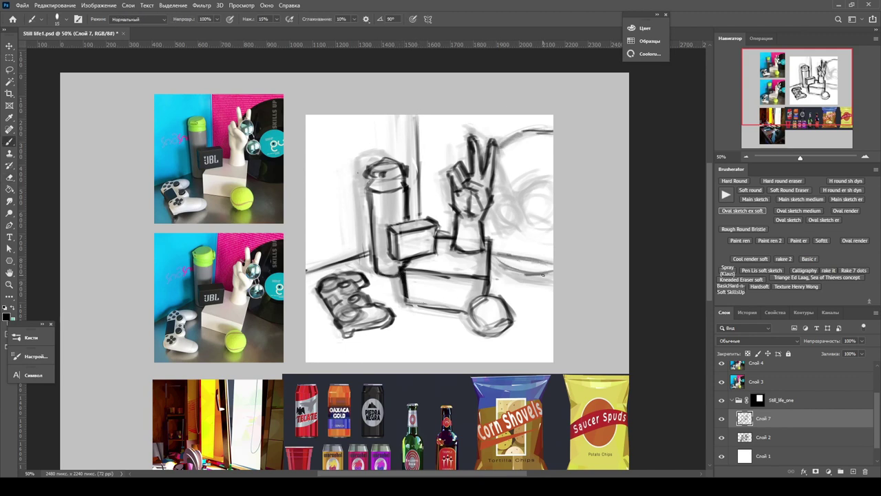
mouse_move(542, 274)
mouse_down()
mouse_move(476, 171)
mouse_move(414, 112)
mouse_up()
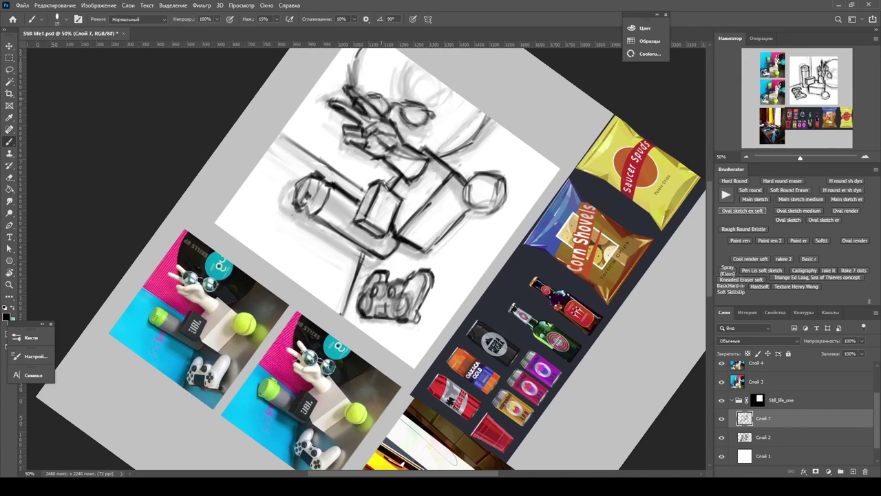
Step: Scale the sunglasses down and place them hanging against the hand's raised finger
key(Escape)
key(ctrl+t)
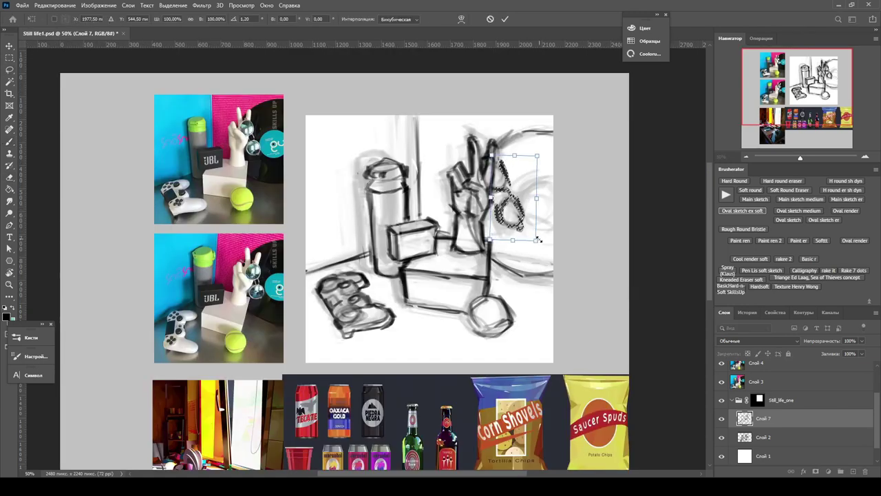
drag(539, 239, 523, 228)
key(Return)
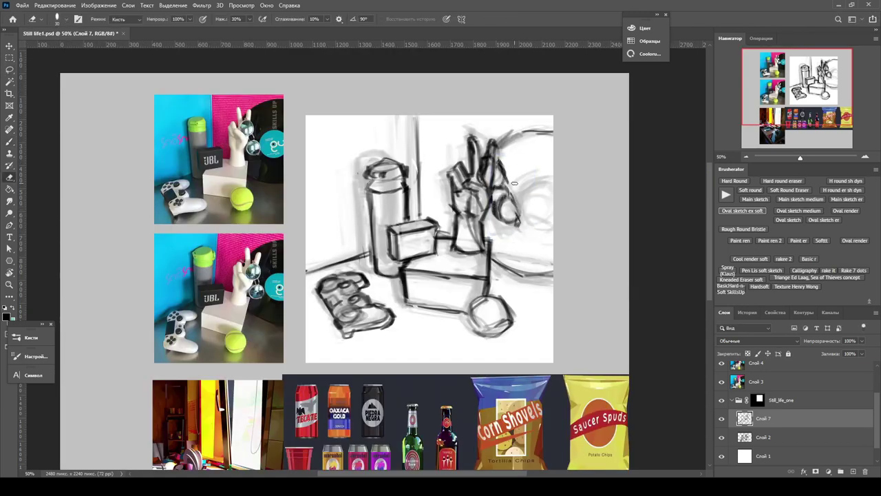
Step: Draw the record's round centre label and reinforce the controller's contour
key(b)
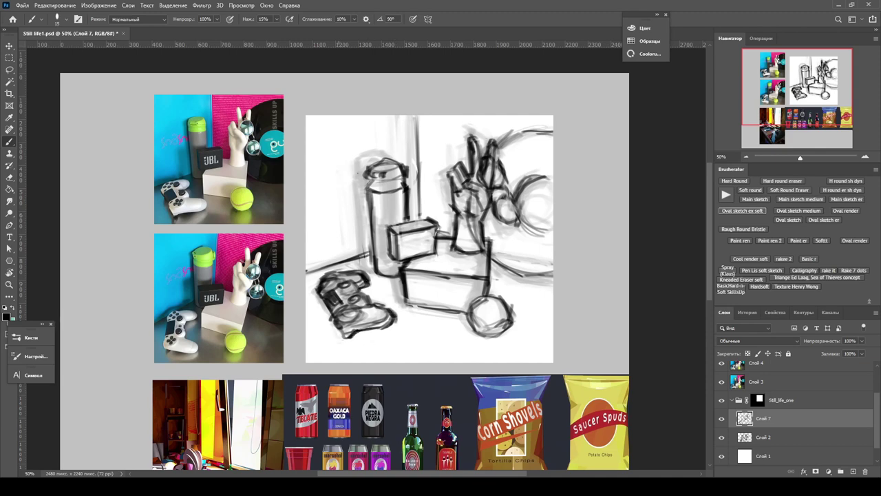
drag(436, 292, 419, 270)
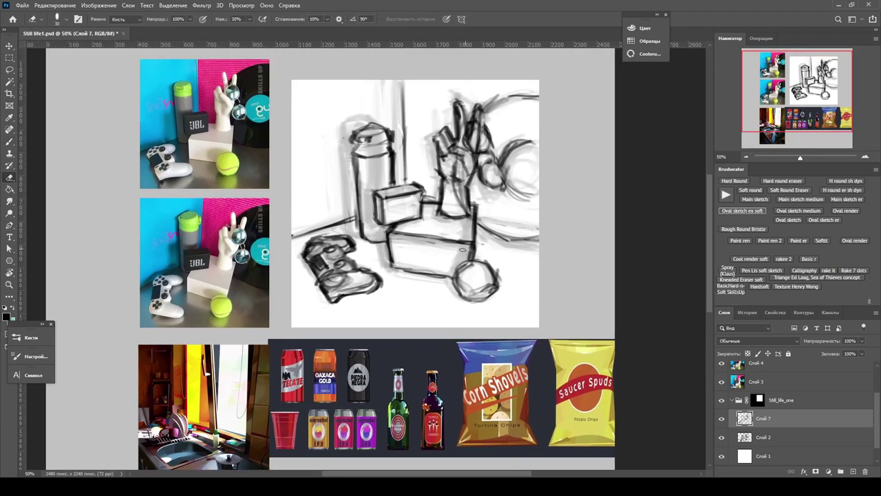
drag(438, 221, 418, 232)
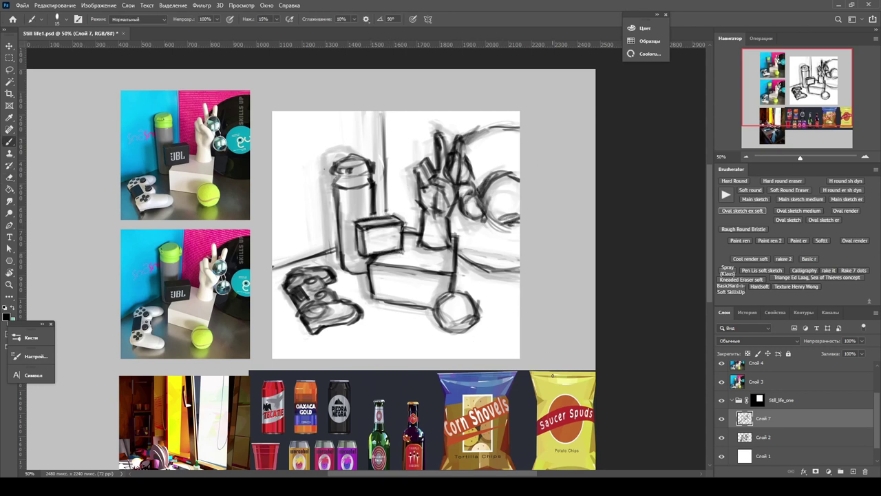
Step: Hide the rough sketch layer Слой 2 and erase the extra dark lines inside the ball
click(722, 436)
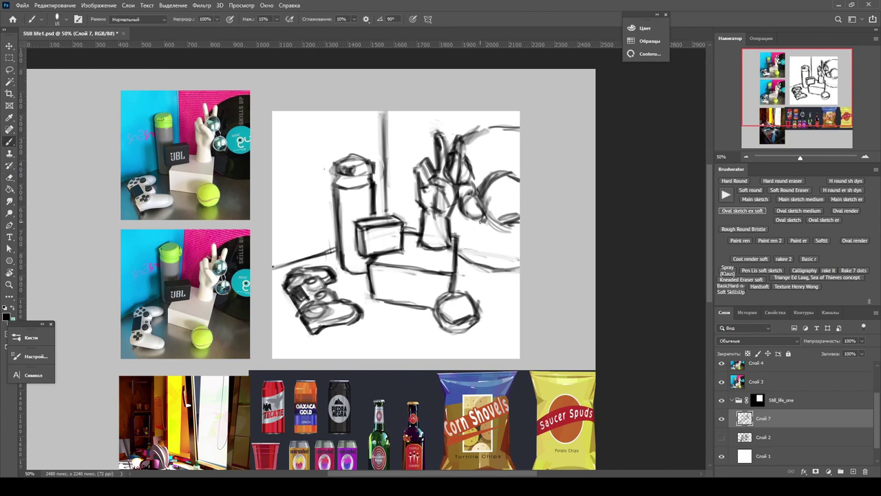
key(e)
drag(441, 295, 474, 306)
key(b)
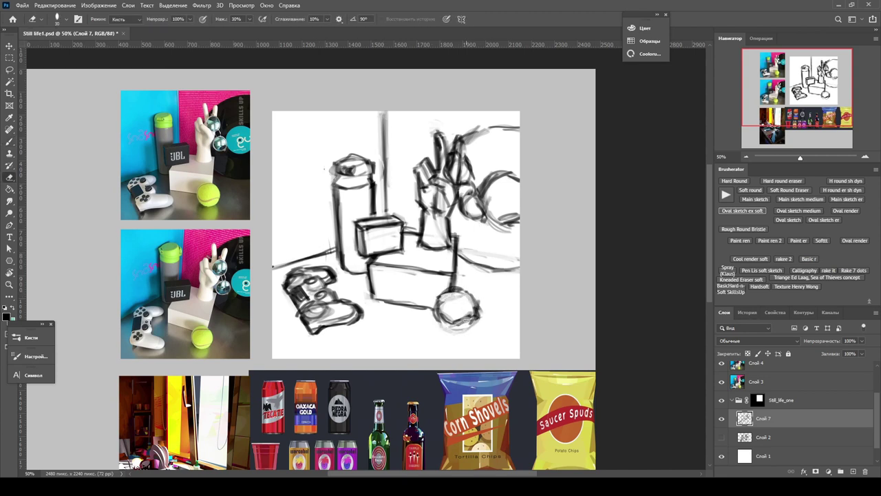
Step: Mirror the canvas view and clean up the bottle's long side beside the controller
key(z)
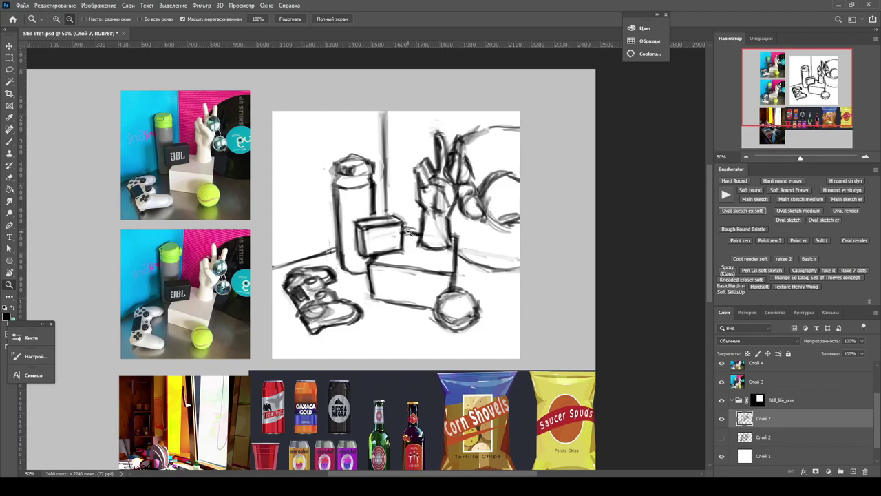
mouse_move(409, 228)
mouse_down()
mouse_move(446, 231)
mouse_move(434, 231)
mouse_move(317, 338)
mouse_move(228, 276)
mouse_move(386, 220)
mouse_move(289, 186)
mouse_move(518, 172)
mouse_move(531, 142)
mouse_up()
key(b)
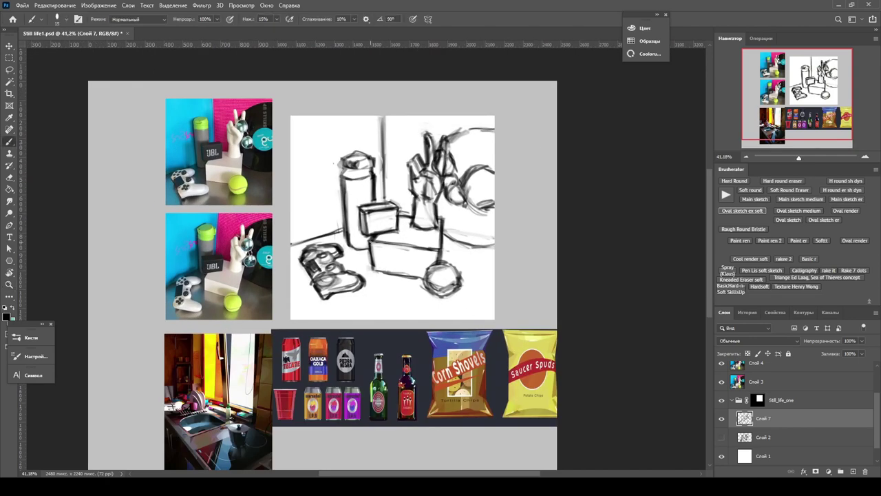
key(ctrl+shift+h)
key(ctrl+plus)
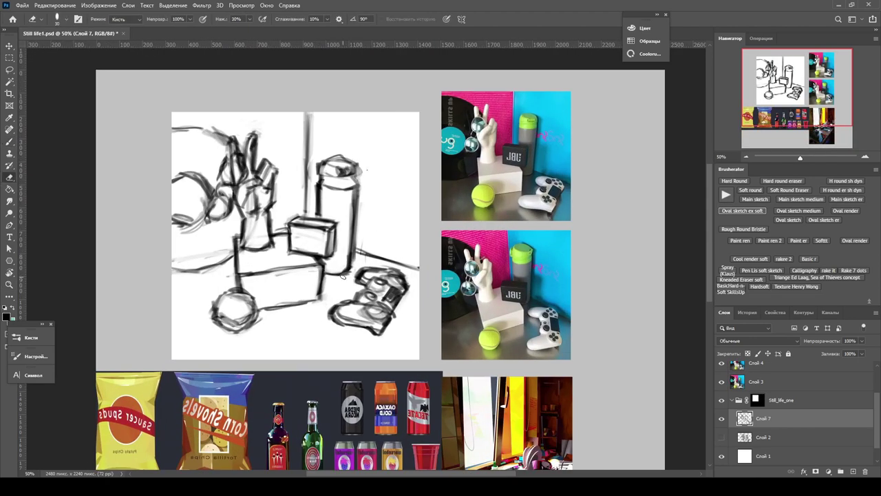
drag(355, 186, 354, 252)
key(v)
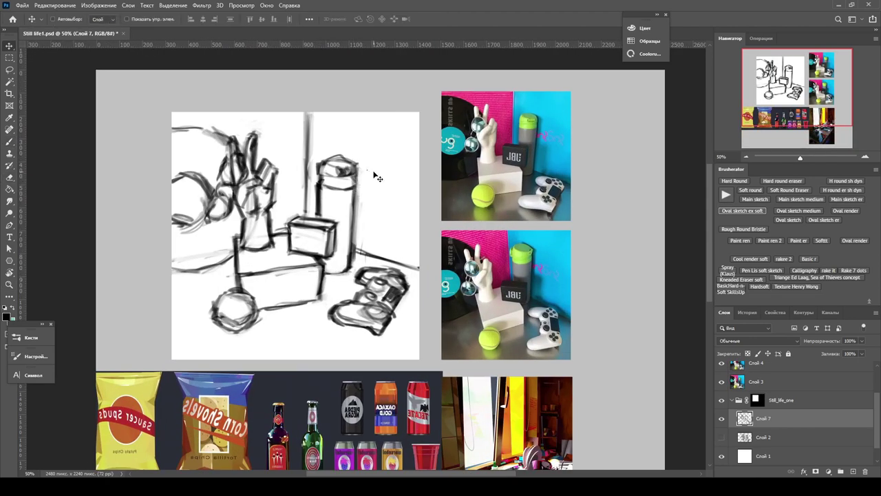
Step: Erase the doubled strokes of the record's lower arc beside the box and redraw it thinner
key(b)
drag(235, 252, 214, 269)
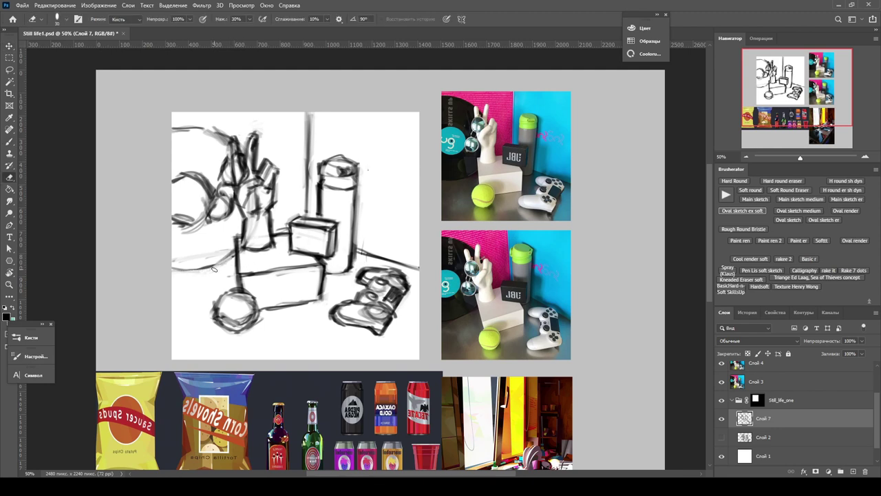
key(b)
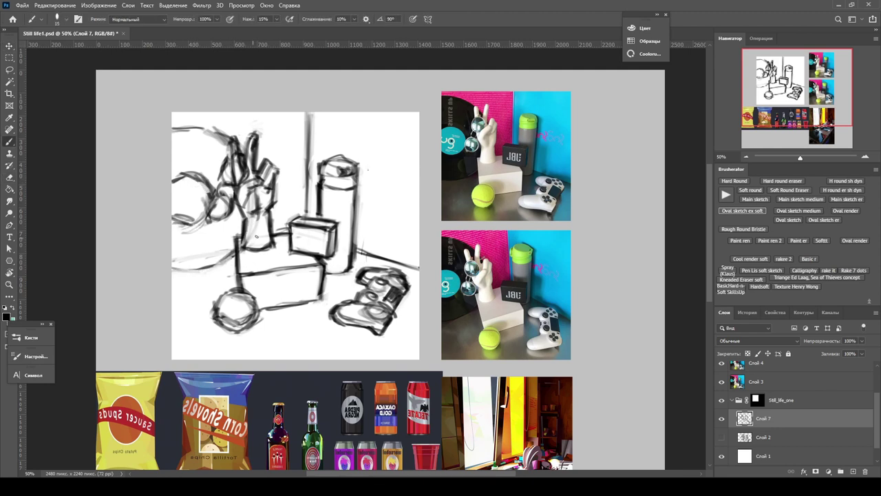
drag(174, 267, 241, 256)
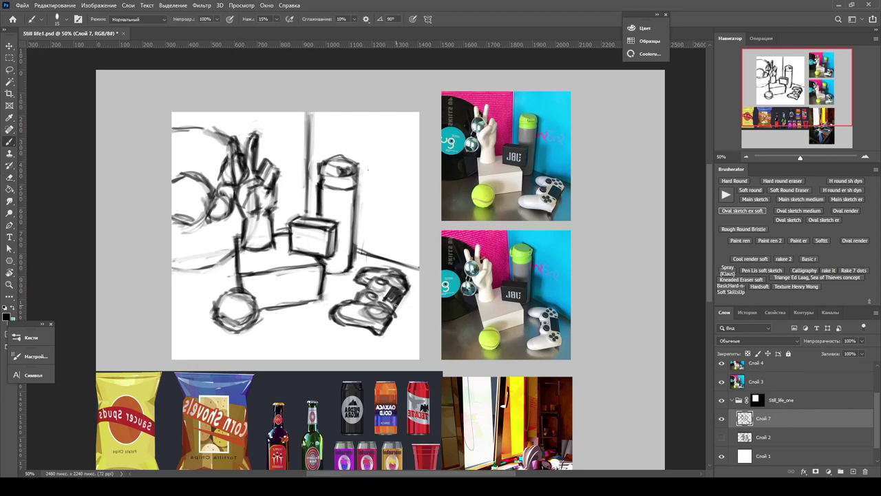
Step: Undo the last stroke, then lasso the speaker and nudge it on top of the box
key(z)
key(b)
drag(317, 262, 303, 195)
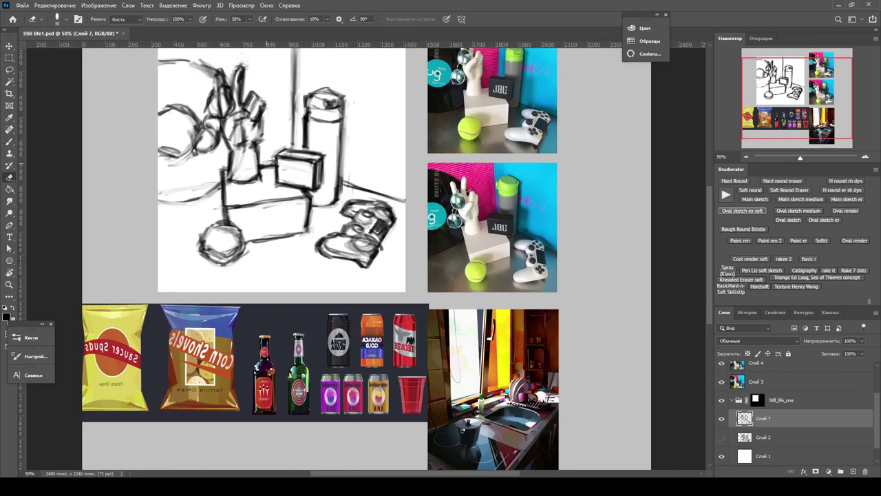
drag(265, 165, 270, 203)
key(ctrl+z)
drag(301, 177, 302, 173)
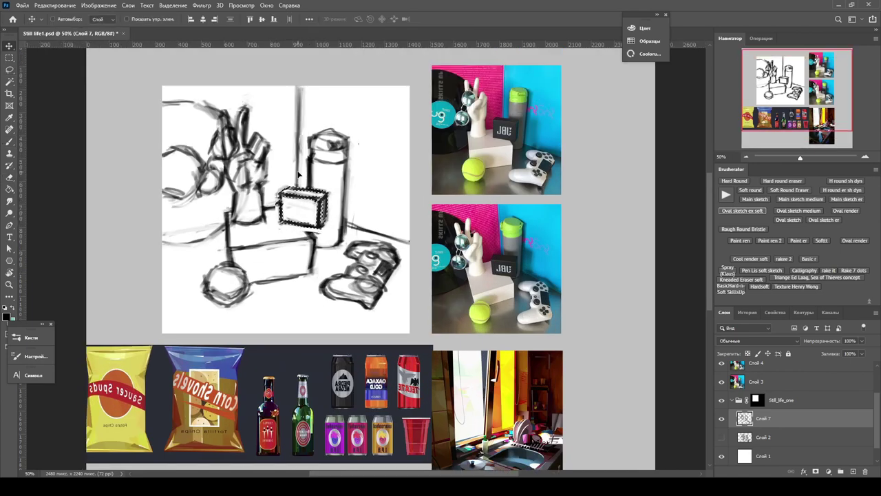
key(ctrl+d)
key(b)
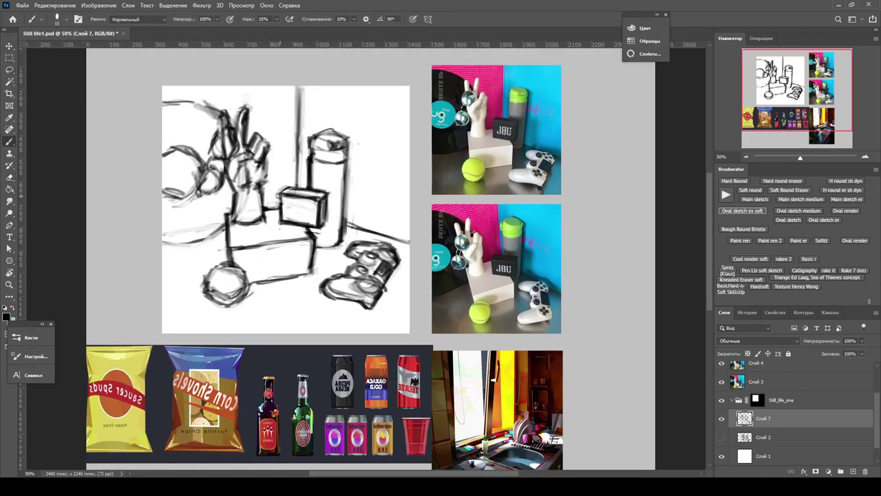
Step: Check the composition zoomed out and return to an earlier history state
key(z)
drag(348, 229, 387, 240)
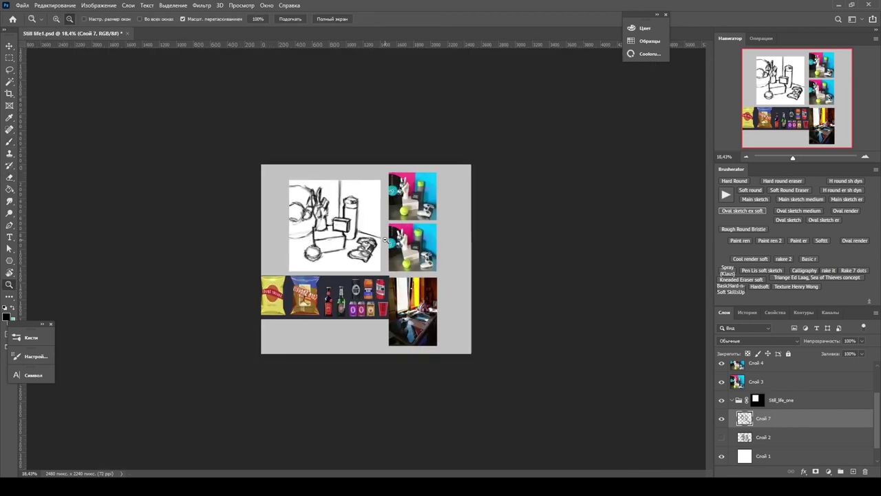
click(748, 312)
click(757, 329)
click(724, 312)
Step: Lasso and adjust the speaker's side face, then reinforce the box's corner beneath it
drag(321, 229, 372, 228)
key(l)
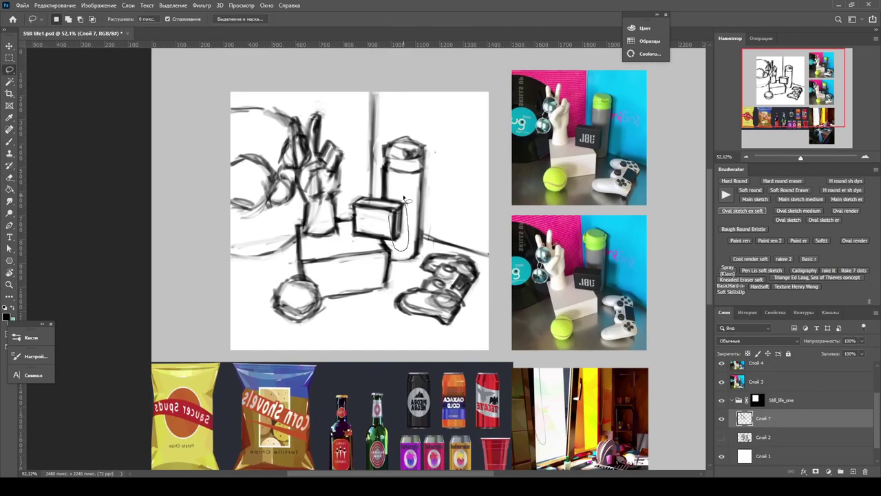
key(b)
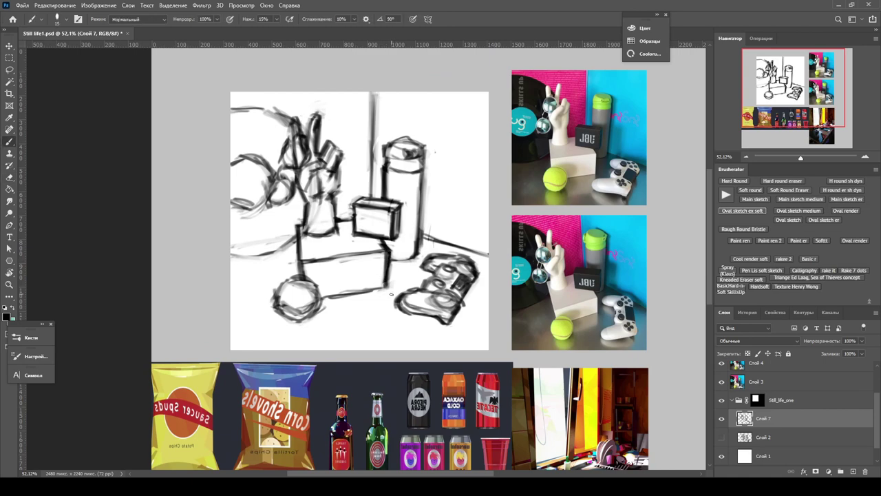
Step: Check the whole composition and lighten the bottle's base line beside the box's upper corner with the Eraser
key(z)
drag(372, 227, 312, 226)
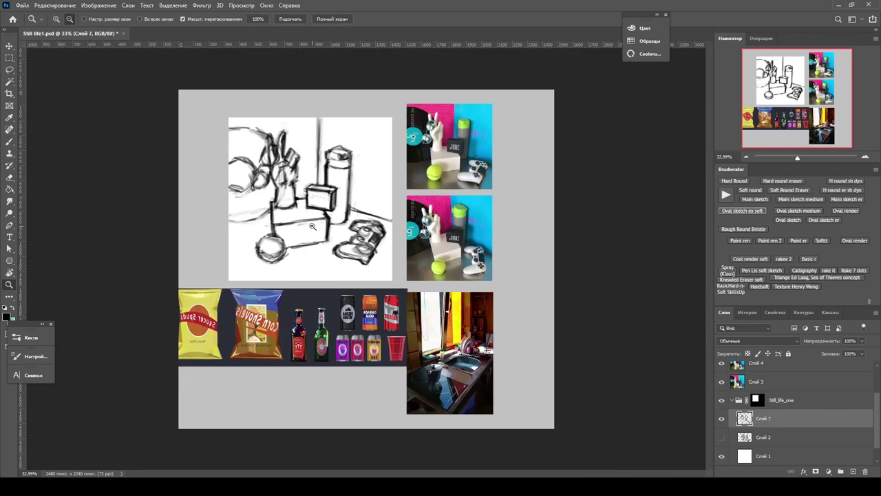
key(ctrl+plus)
key(b)
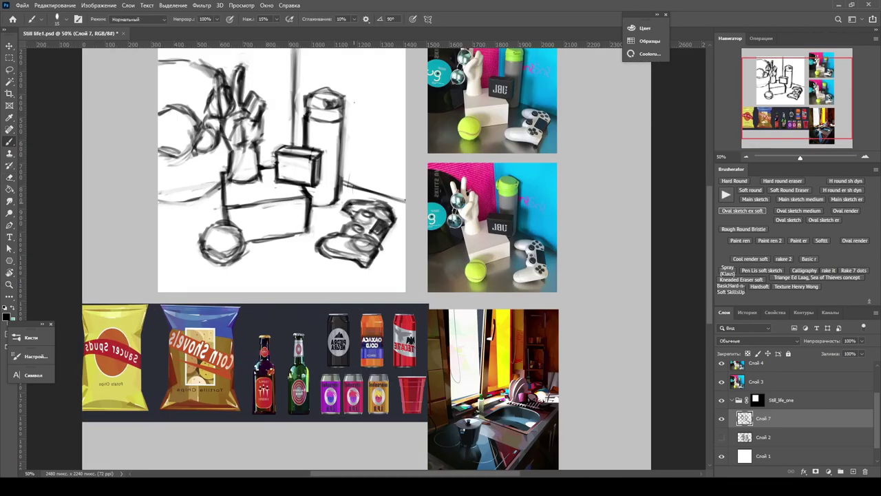
key(e)
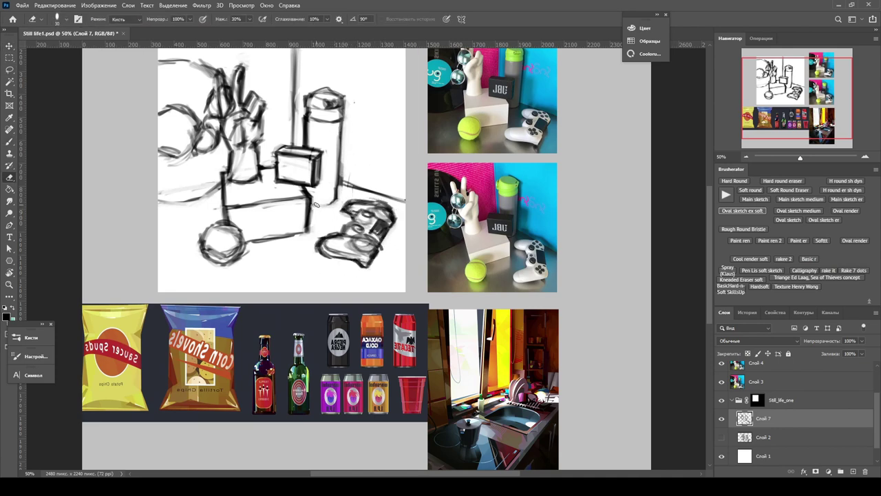
Step: Flip the canvas view back to its normal orientation and check the whole composition against the references
key(b)
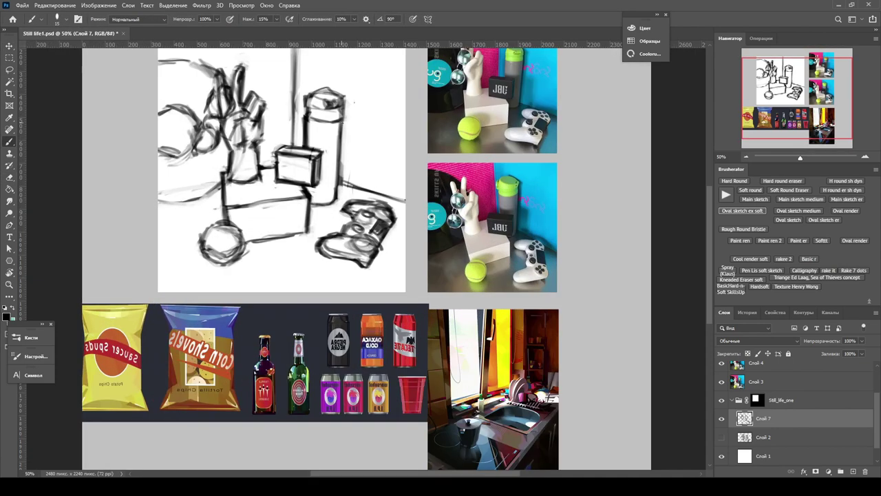
key(ctrl+0)
key(h)
scroll(482, 275, up, 3)
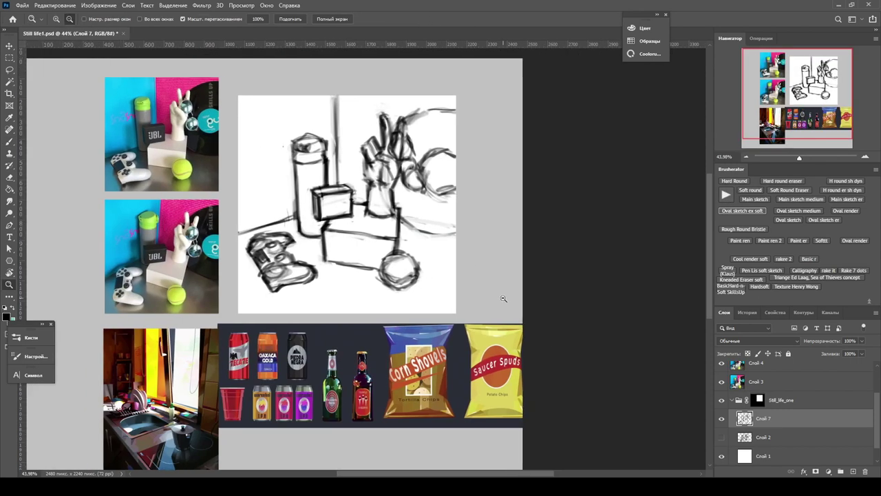
key(v)
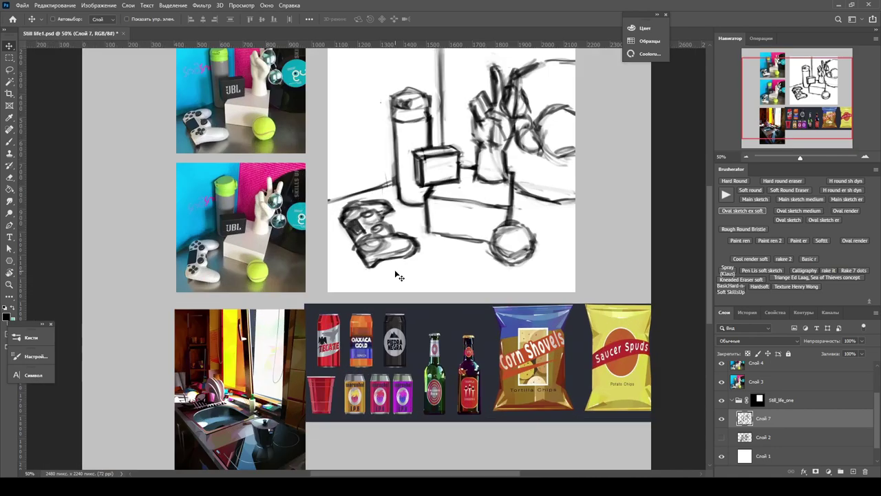
key(z)
scroll(400, 274, down, 3)
scroll(400, 273, up, 5)
Step: On a new layer beneath the linework, make a circular selection around the ball and fill it with bright yellow-green
key(ctrl+shift+alt+n)
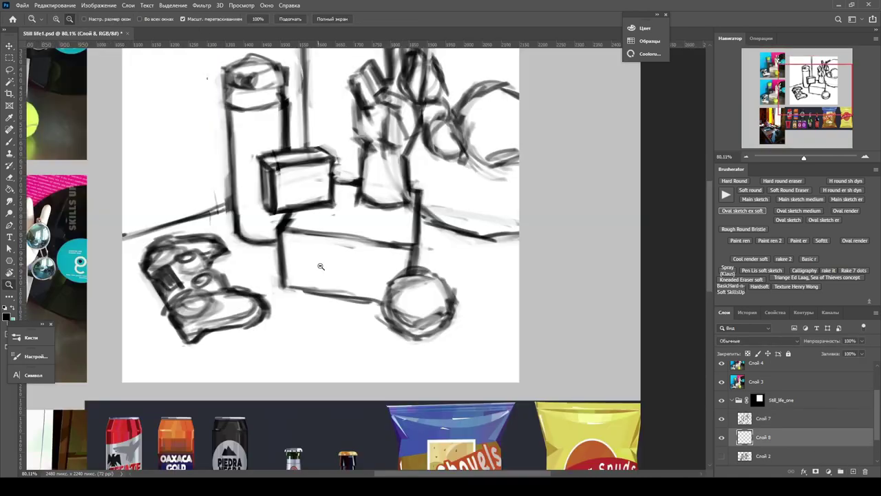
right_click(10, 57)
click(48, 66)
drag(383, 269, 460, 341)
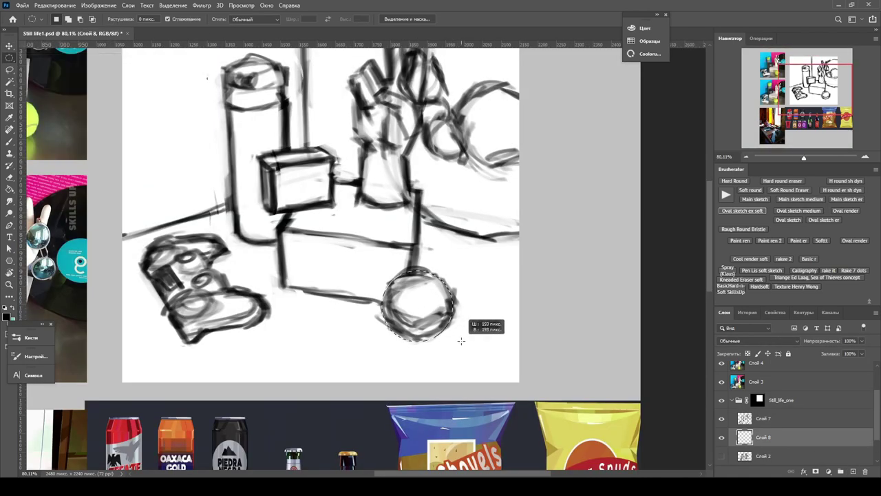
scroll(460, 341, down, 2)
key(b)
key(F6)
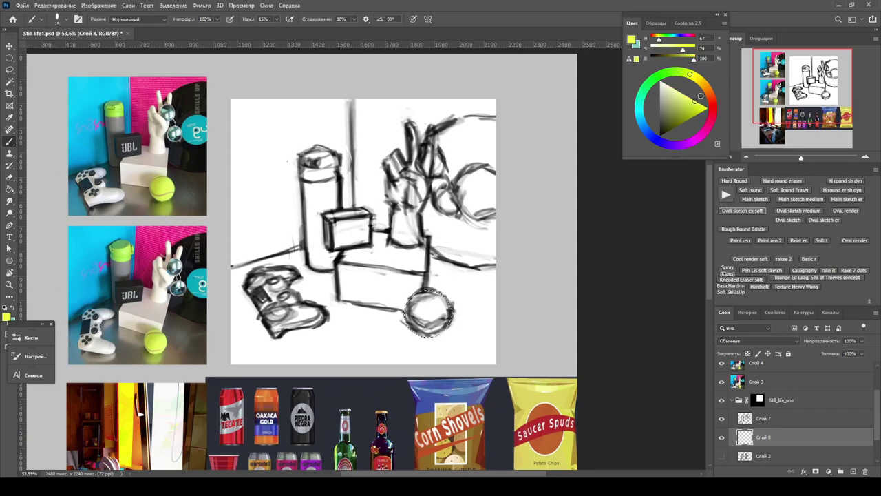
key(alt+BackSpace)
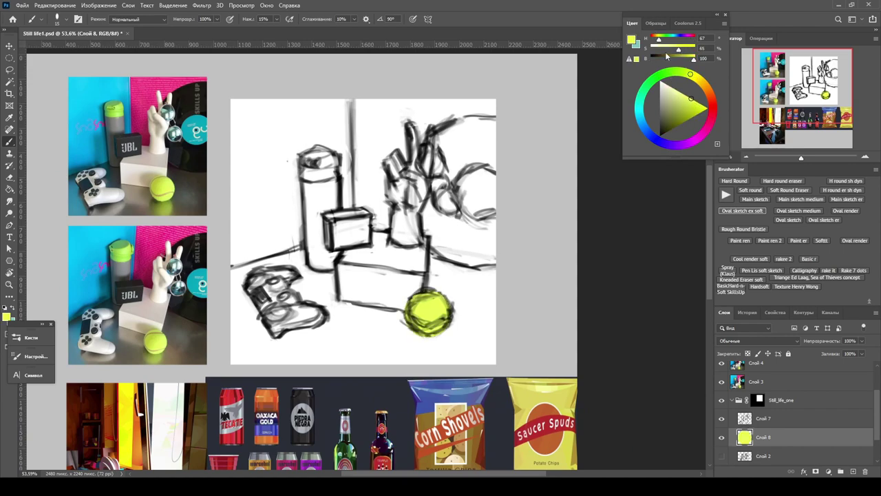
Step: Select the box's top face with straight Lasso edges on a new layer, fill it with grey-beige (H 43, S 8, B 82), and deselect
key(z)
scroll(286, 199, up, 2)
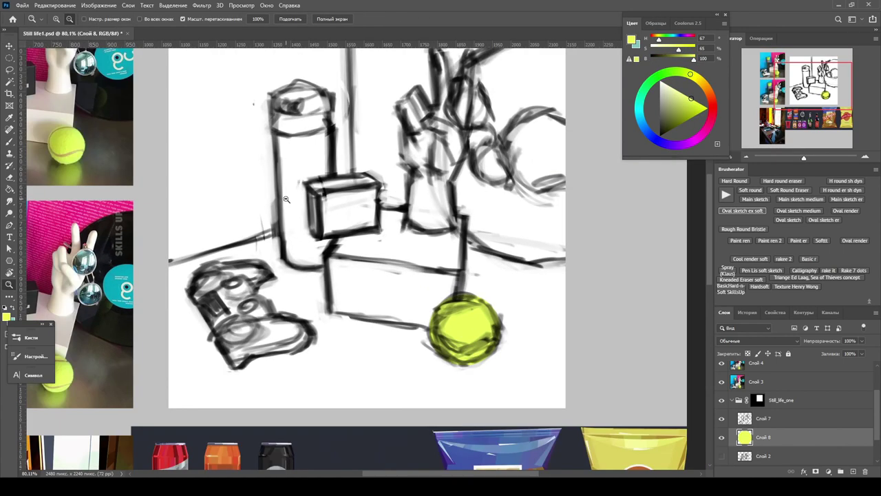
key(ctrl+shift+alt+n)
key(l)
click(460, 204)
alt+click(352, 194)
alt+click(319, 245)
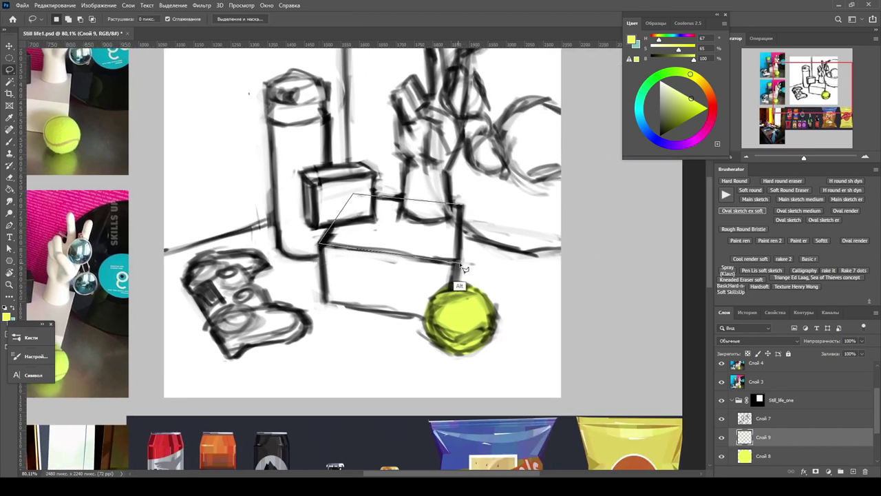
alt+click(461, 264)
key(b)
key(ctrl+minus)
drag(682, 73, 673, 90)
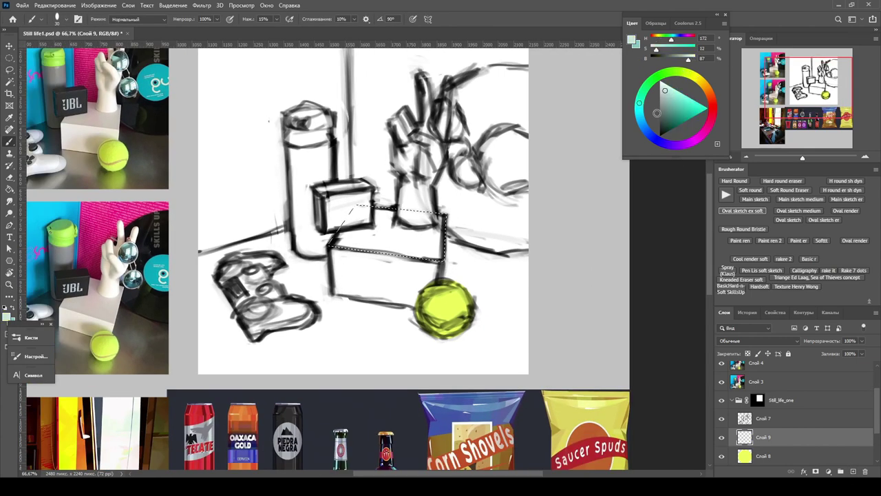
key(ctrl+minus)
mouse_move(341, 231)
mouse_down()
mouse_move(417, 249)
mouse_move(358, 237)
mouse_up()
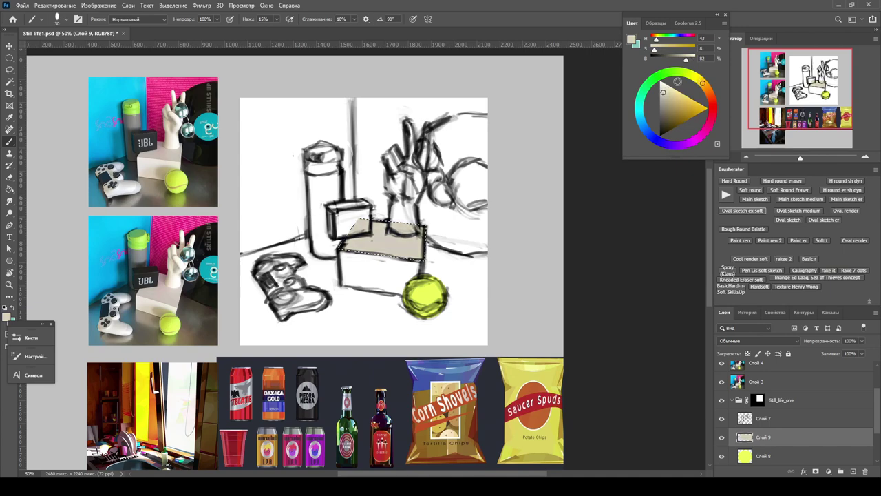
key(ctrl+plus)
key(ctrl+d)
Step: Lasso the box's front face on a new layer, fill it with light cream (H 43, S 8, B 95), and place the ball layer above the box
key(ctrl+shift+alt+n)
key(l)
alt+click(444, 259)
alt+click(434, 309)
alt+click(330, 297)
alt+click(329, 248)
key(b)
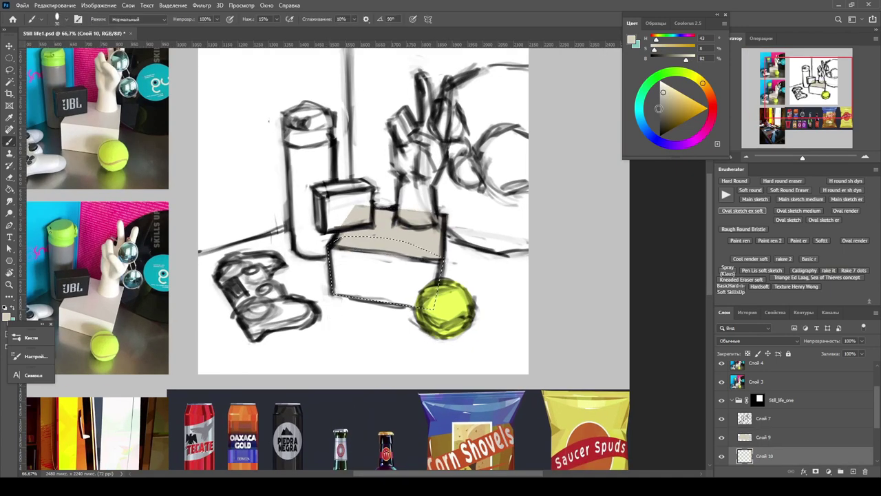
alt+click(386, 224)
key(alt+BackSpace)
key(ctrl+d)
key(z)
key(slash)
key(alt+BackSpace)
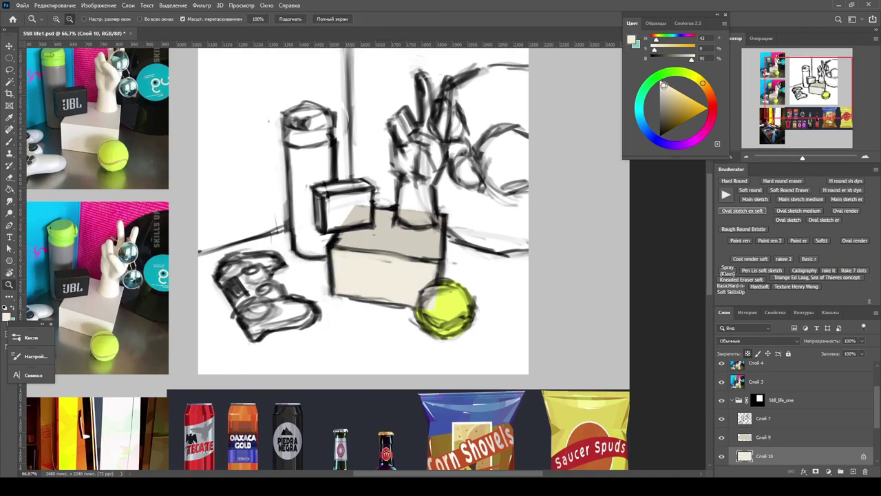
drag(453, 219, 375, 213)
Step: Lasso the speaker on a new layer, fill it with dark reddish brown (H 4, S 18, B 28), and move that layer above the box layers
key(ctrl+shift+alt+n)
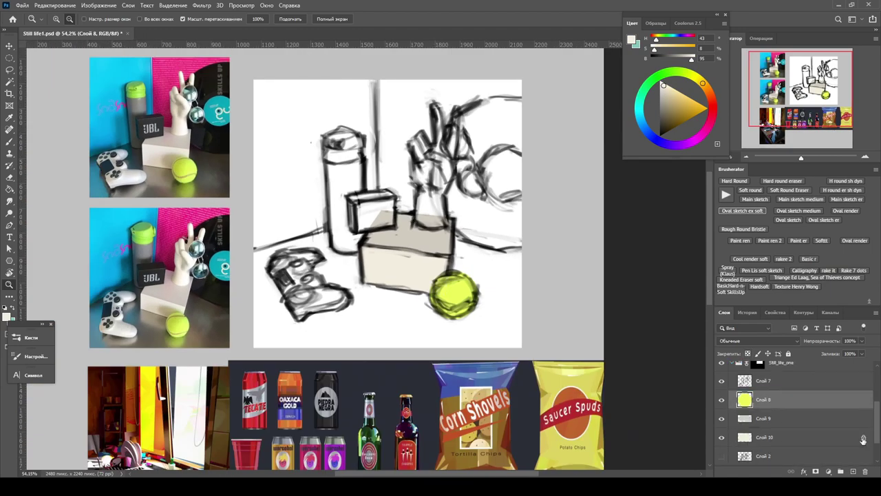
key(ctrl+plus)
key(ctrl+plus)
key(l)
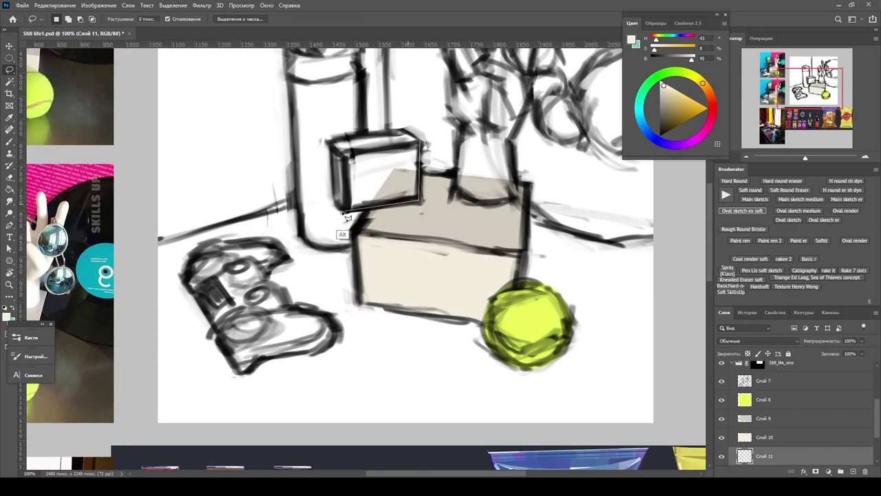
alt+click(328, 143)
key(ctrl+minus)
key(ctrl+minus)
key(b)
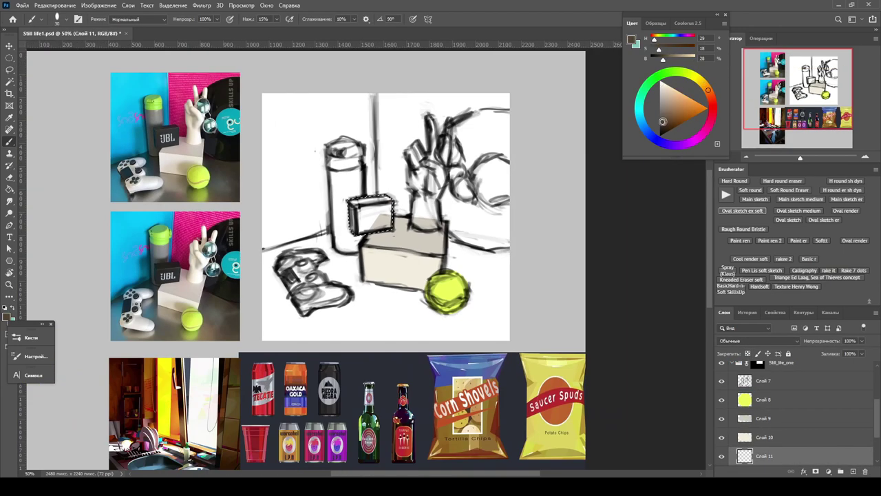
key(alt+BackSpace)
key(ctrl+d)
key(ctrl+bracketright)
key(ctrl+bracketright)
key(ctrl+0)
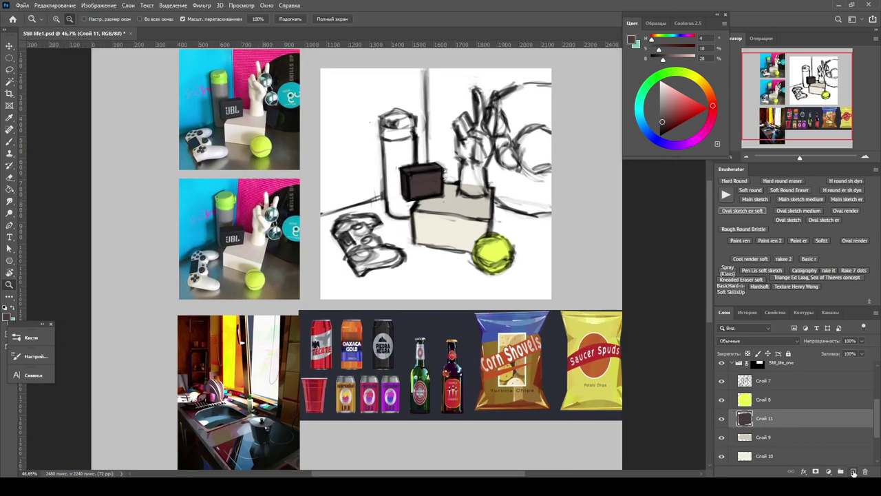
Step: Lasso the bottle on a new layer, fill it with warm grey (H 26, S 12, B 64), and place it behind the speaker
click(854, 473)
key(l)
key(ctrl+plus)
key(ctrl+plus)
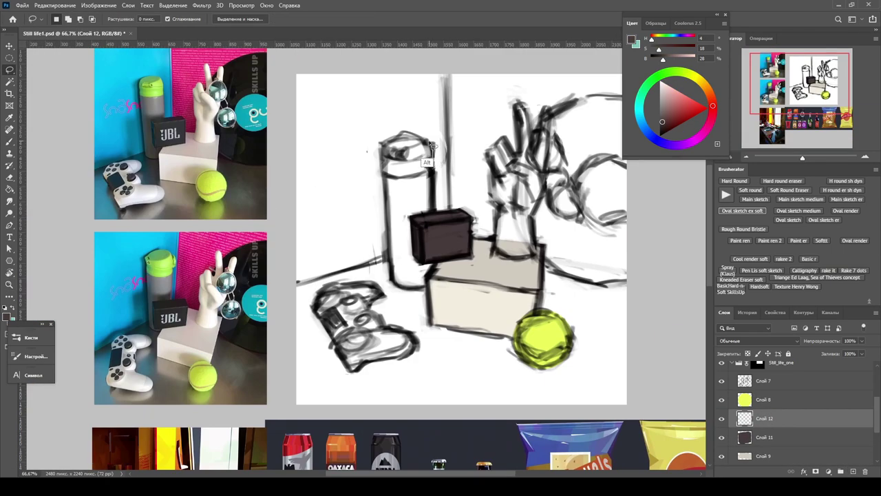
mouse_move(382, 167)
mouse_down()
mouse_move(390, 278)
mouse_move(429, 289)
mouse_up()
drag(433, 208, 429, 163)
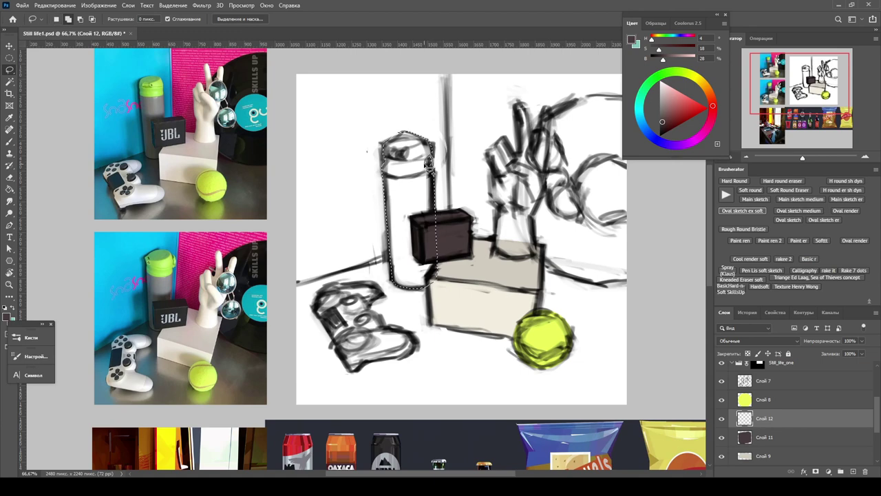
key(ctrl+minus)
key(b)
key(alt+BackSpace)
key(ctrl+bracketleft)
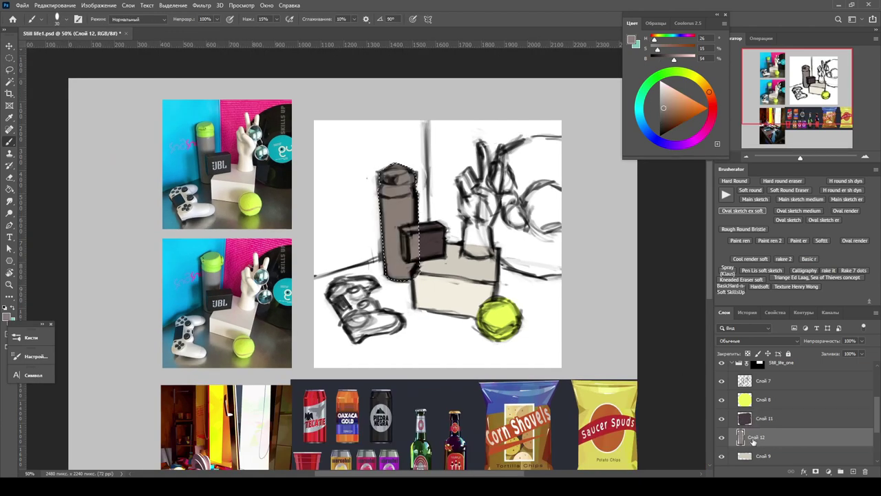
key(ctrl+d)
Step: Lasso the bottle's cap on a new layer clipped to the bottle and fill it with the ball's yellow-green
key(ctrl+shift+alt+n)
key(l)
drag(375, 193, 413, 196)
key(b)
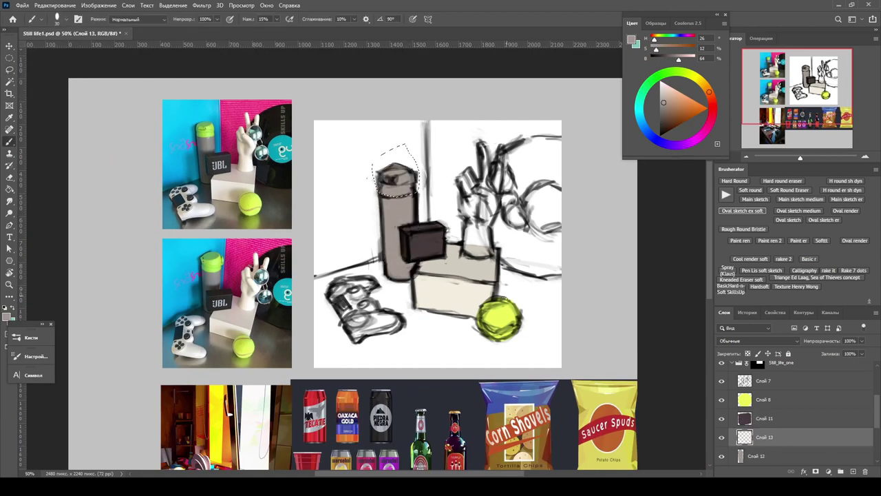
key(x)
key(alt+BackSpace)
key(ctrl+d)
Step: Adjust the bottle cap's saturation and lightness with Hue/Saturation
key(ctrl+u)
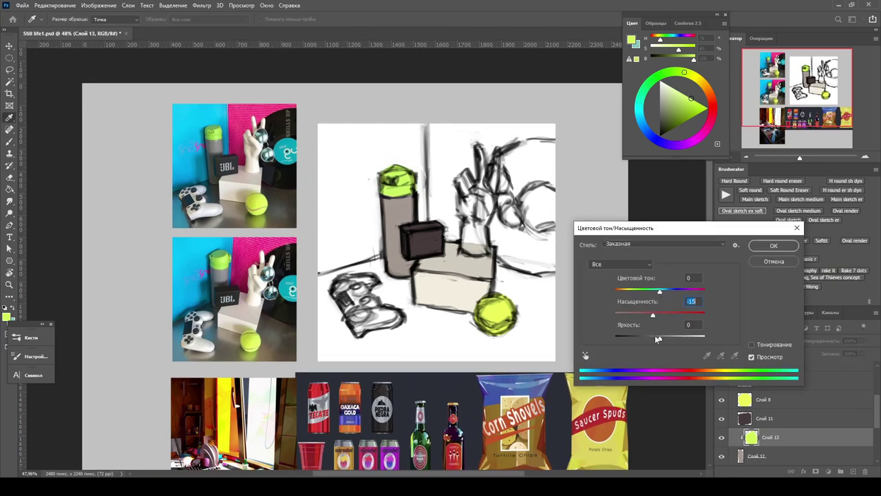
drag(660, 338, 655, 338)
drag(660, 313, 663, 312)
key(Return)
Step: Lasso the table surface on a new layer beneath the objects and fill it with dark grey-brown
key(z)
mouse_move(502, 314)
mouse_down()
mouse_move(373, 204)
mouse_move(303, 234)
mouse_move(585, 250)
mouse_move(590, 330)
mouse_move(531, 386)
mouse_up()
key(ctrl+shift+alt+n)
key(l)
key(ctrl+minus)
key(alt+BackSpace)
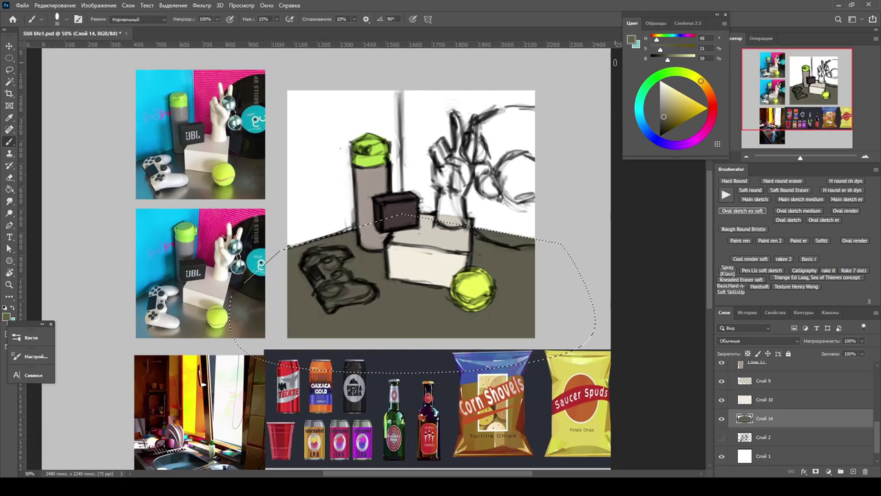
key(b)
Step: Lasso the wall area behind the hand on a new layer beneath the table and fill it with vivid pink (H 341, S 68, B 100)
key(ctrl+shift+alt+n)
key(l)
mouse_move(589, 74)
mouse_down()
mouse_move(402, 90)
mouse_move(408, 236)
mouse_up()
key(b)
click(712, 117)
click(692, 98)
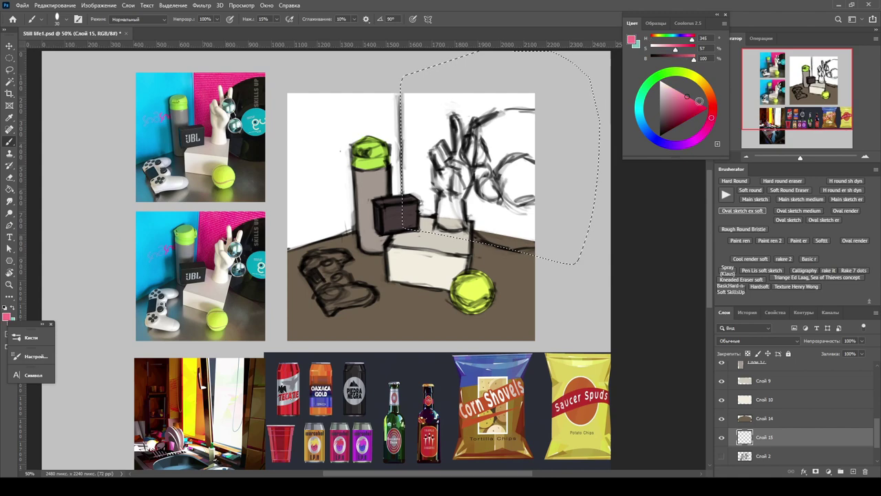
key(alt+BackSpace)
Step: Lasso the wall area behind the bottle on a new bottom layer and fill it with sky blue (H 199, S 74, B 100)
key(ctrl+shift+alt+n)
key(l)
drag(278, 77, 276, 81)
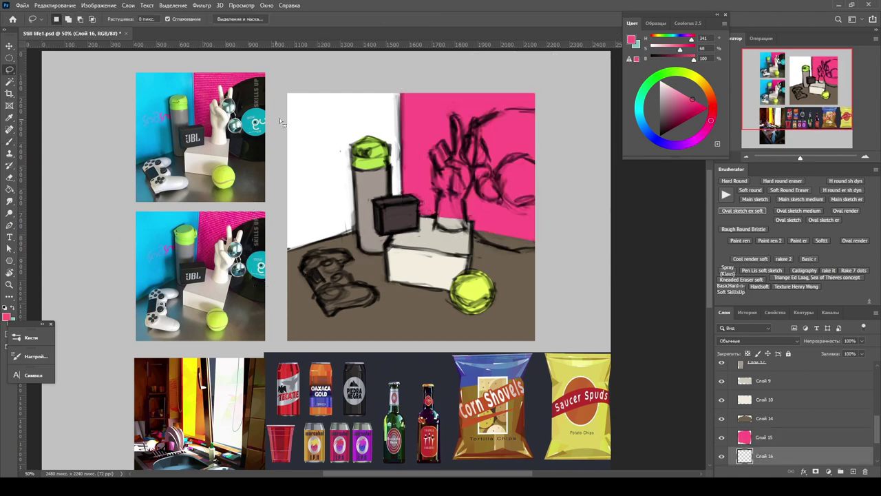
key(b)
click(640, 119)
click(695, 102)
key(alt+BackSpace)
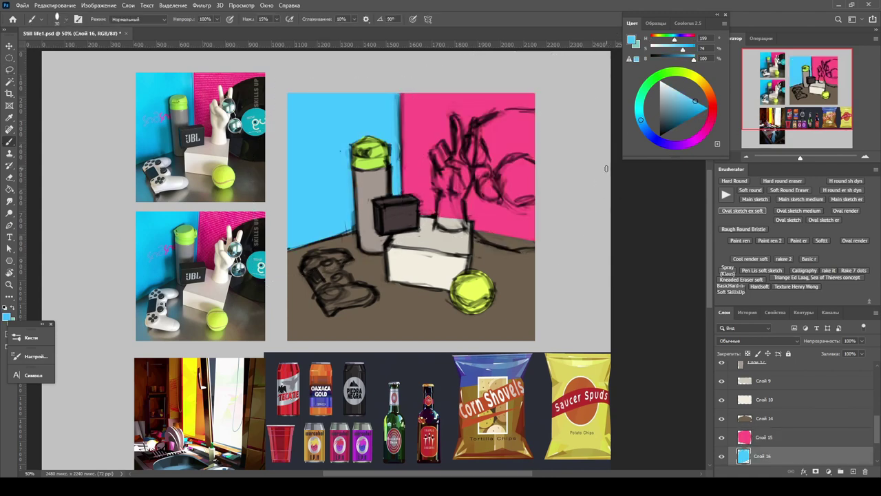
Step: Lasso the hand's silhouette on a new layer and fill it with off-white (H 45, S 8, B 95)
scroll(606, 168, right, 2)
key(ctrl+shift+alt+n)
key(l)
key(ctrl+plus)
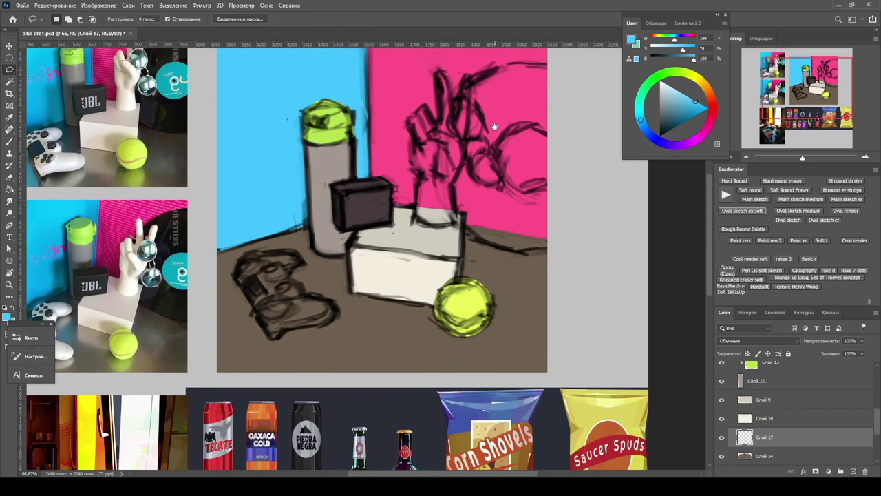
drag(494, 126, 454, 179)
mouse_move(398, 145)
mouse_down()
mouse_move(389, 165)
mouse_move(427, 201)
mouse_move(415, 282)
mouse_move(379, 241)
mouse_move(383, 177)
mouse_up()
key(ctrl+minus)
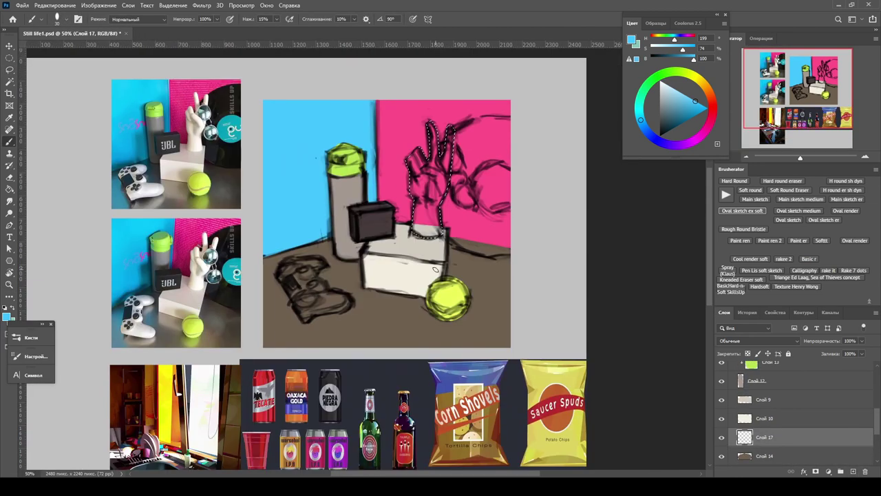
key(b)
key(alt+BackSpace)
Step: Lasso both sunglass lenses on a new layer, fill them with pale blue (H 194, S 22, B 85), and deselect
key(ctrl+shift+alt+n)
key(l)
key(ctrl+d)
key(ctrl+plus)
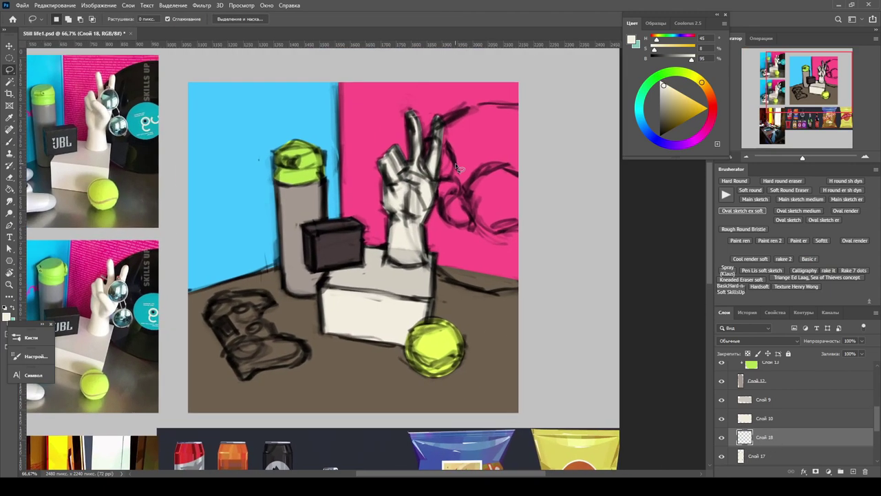
drag(459, 169, 454, 183)
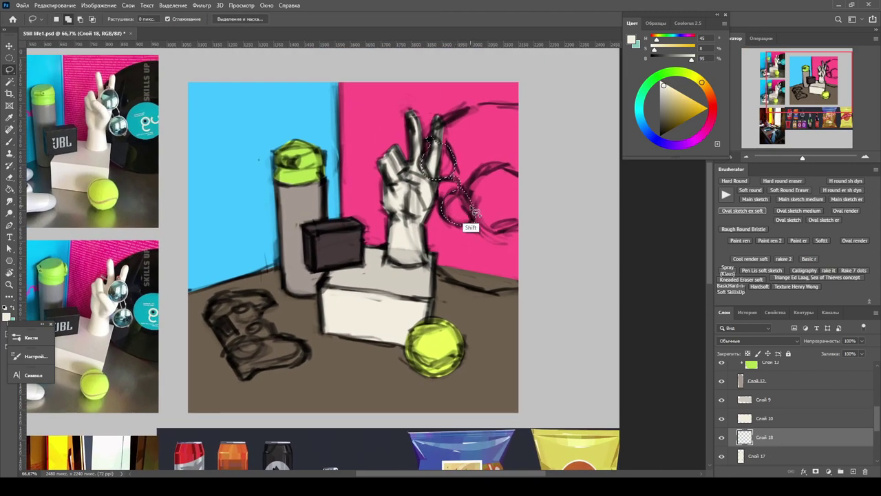
key(ctrl+minus)
key(b)
click(658, 88)
key(alt+BackSpace)
key(ctrl+d)
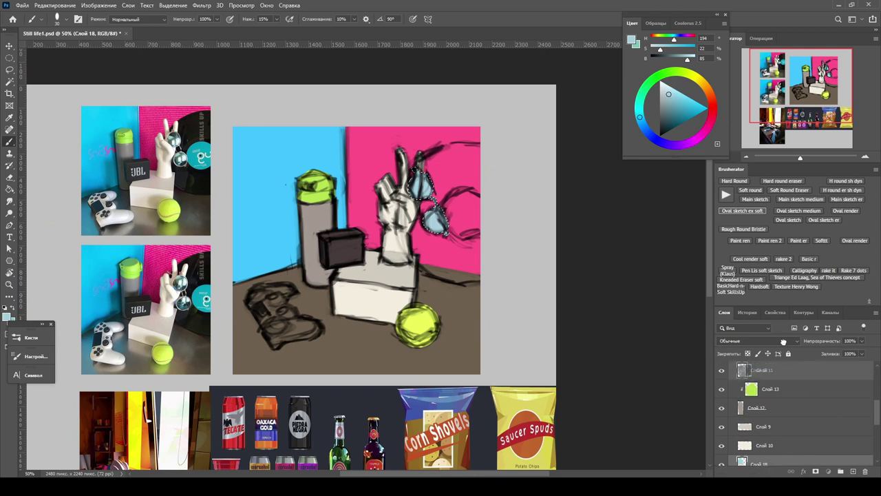
Step: Reorder the layers so the hand sits above the speaker, the sunglasses above the hand, and the ball on top of them
drag(757, 437, 757, 413)
drag(757, 456, 751, 413)
ctrl+click(771, 423)
scroll(753, 434, up, 1)
click(753, 431)
key(ctrl+bracketright)
key(ctrl+bracketright)
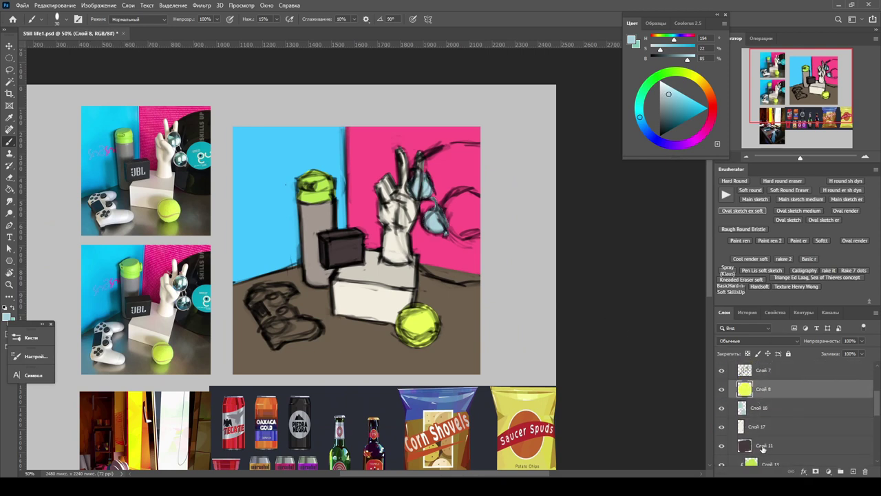
Step: Lasso the game controller on a new layer beneath the ball layer and fill it with off-white (H 45, S 8, B 95)
scroll(283, 324, up, 3)
key(alt+bracketleft)
key(ctrl+shift+alt+n)
key(l)
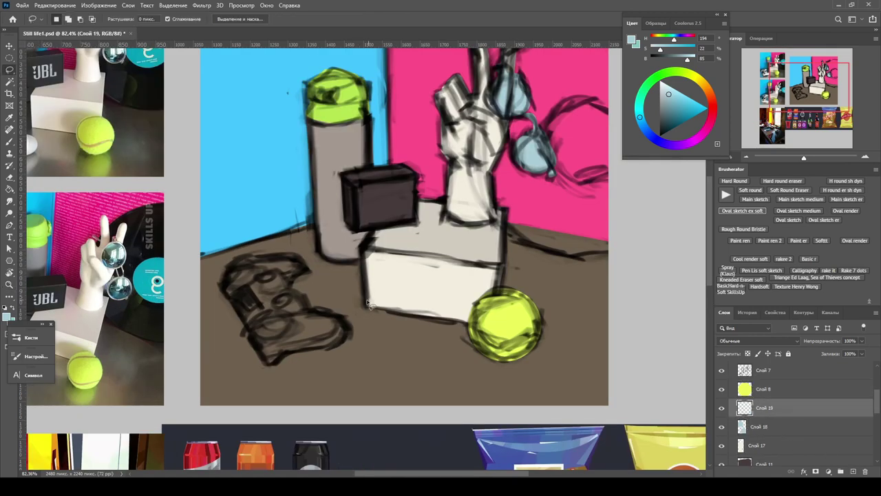
scroll(502, 328, left, 3)
mouse_move(432, 246)
mouse_down()
mouse_move(386, 307)
mouse_move(492, 337)
mouse_move(495, 323)
mouse_up()
key(x)
key(alt+BackSpace)
scroll(473, 170, down, 5)
scroll(473, 169, up, 5)
Step: Select the vinyl record's disc on a new layer beneath the box layers and fill it with near-black (H 348, S 14, B 22)
mouse_move(543, 73)
mouse_down()
mouse_move(413, 168)
mouse_move(567, 289)
mouse_move(541, 75)
mouse_up()
key(b)
scroll(415, 144, down, 3)
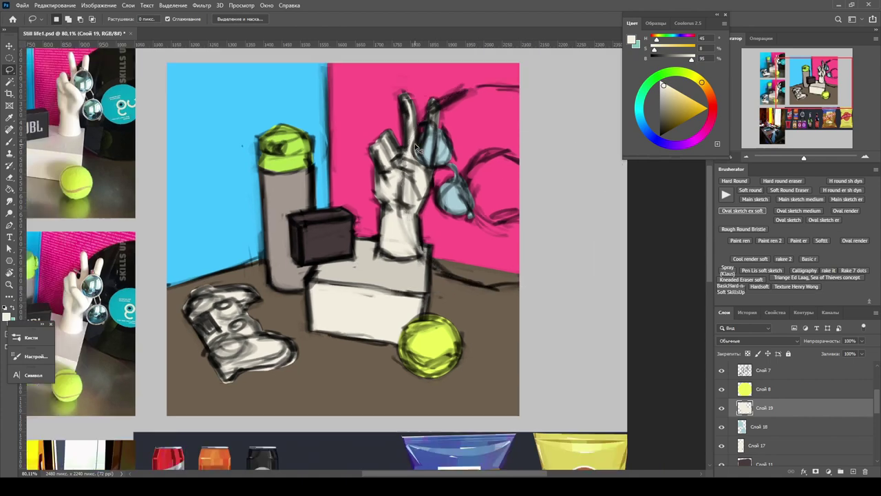
key(x)
key(ctrl+shift+alt+n)
key(ctrl+[)
key(ctrl+[)
key(ctrl+[)
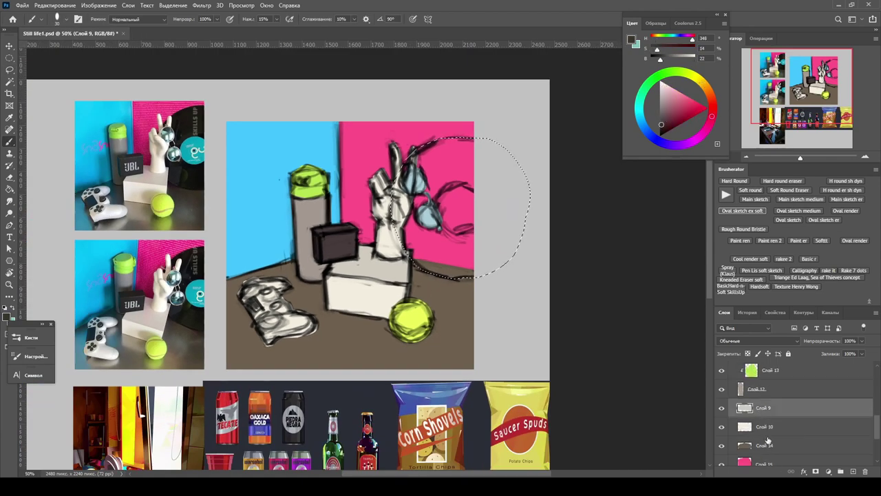
key(l)
key(alt+BackSpace)
Step: Select the record's round centre label on a new layer and fill it with sky blue (H 199, S 74, B 100)
drag(480, 195, 440, 207)
key(z)
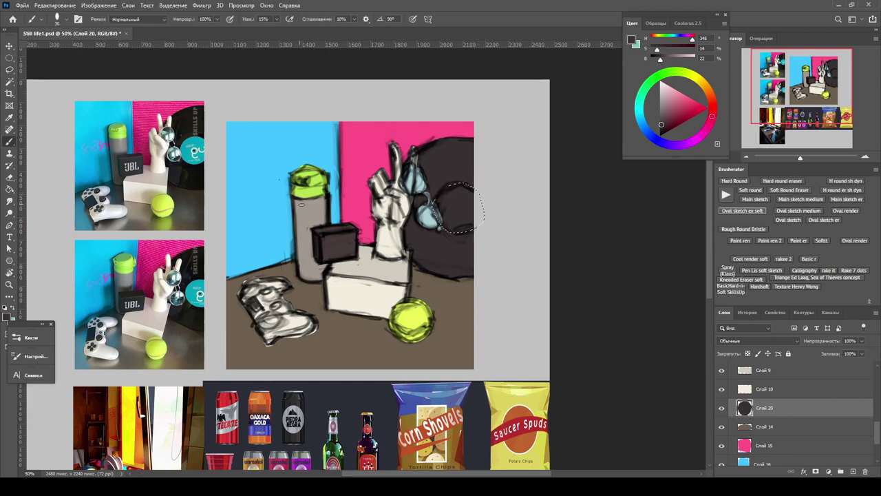
click(641, 120)
key(alt+BackSpace)
scroll(345, 241, down, 1)
scroll(799, 427, up, 1)
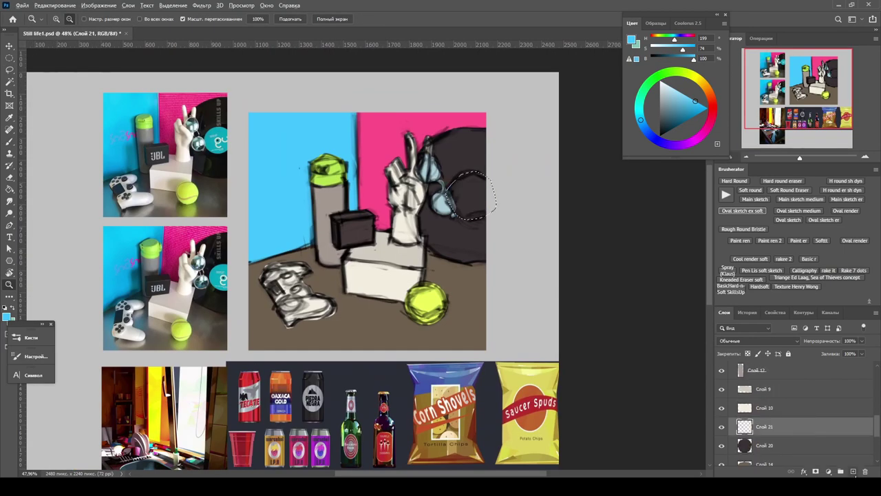
Step: Hide the linework layer and compare the bare flat colours with the reference photos
scroll(469, 196, down, 3)
scroll(799, 427, up, 3)
click(724, 408)
click(723, 408)
scroll(432, 203, up, 2)
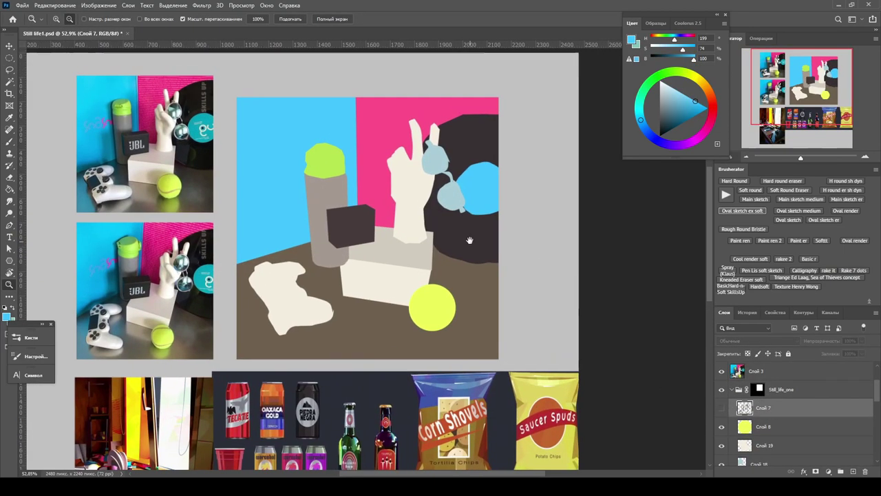
scroll(433, 203, down, 5)
scroll(468, 172, up, 6)
scroll(468, 172, down, 1)
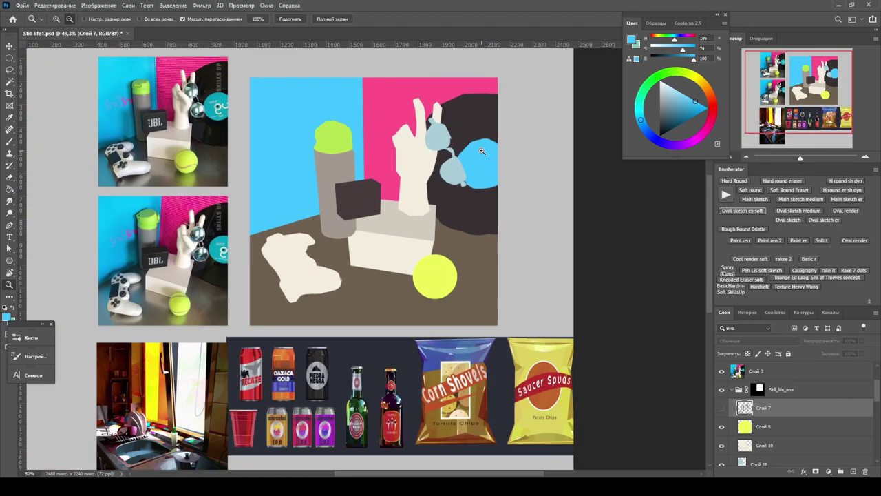
scroll(468, 173, up, 1)
Step: Apply a free transform to the sunglasses layer and select the hand layer, sampling its off-white (H 45, S 8, B 95)
key(v)
click(454, 173)
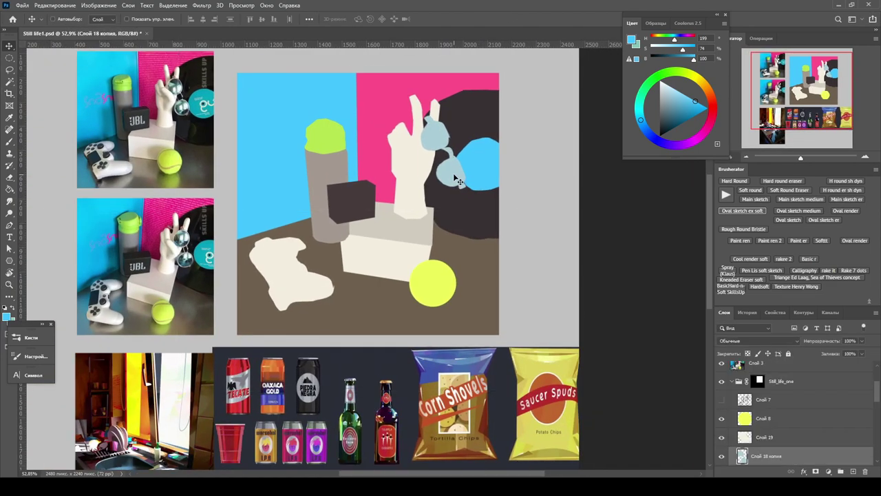
key(ctrl+t)
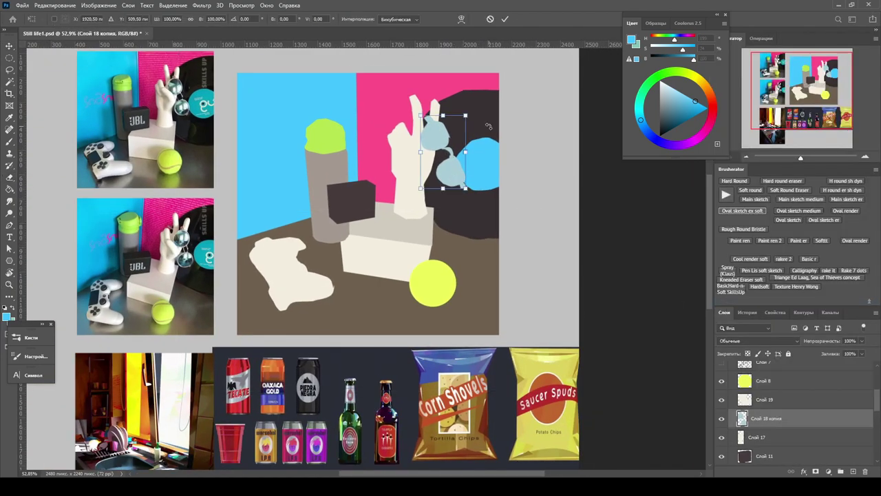
key(Return)
key(i)
click(419, 197)
key(v)
click(419, 197)
key(z)
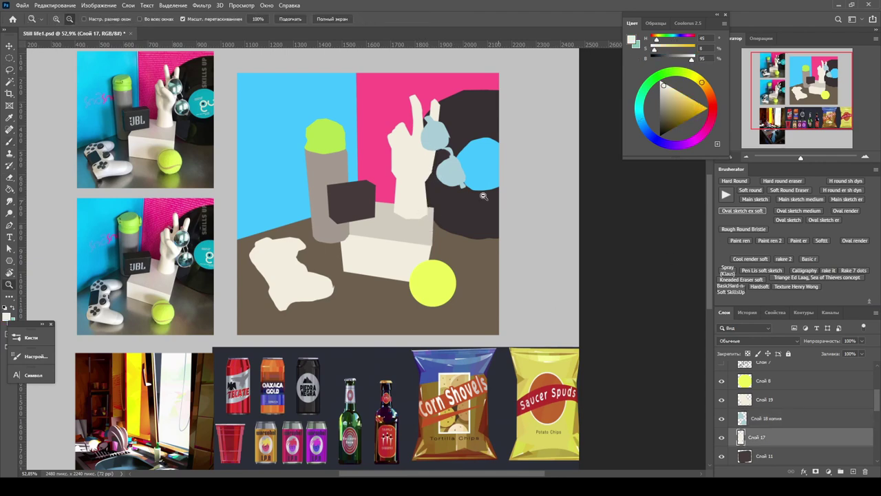
Step: With the canvas proofed in greyscale, darken the bottle's grey body using Hue/Saturation with lightness -6
drag(484, 197, 567, 188)
ctrl+click(530, 161)
key(e)
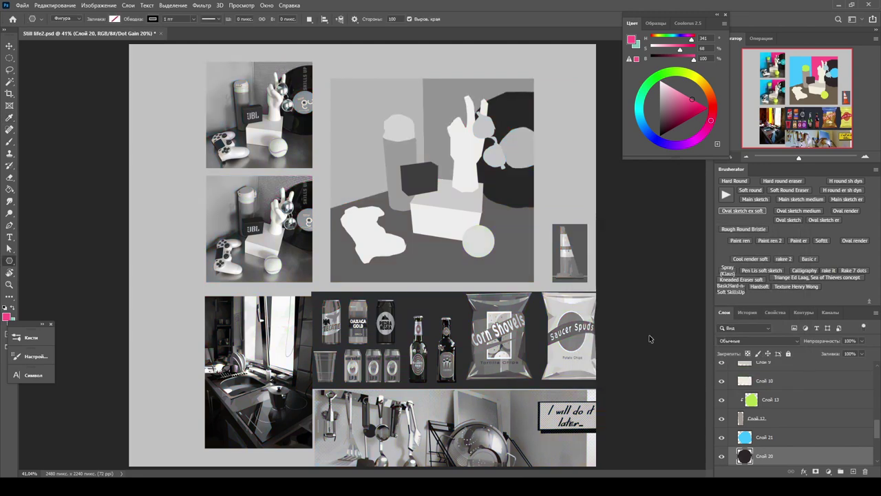
ctrl+click(398, 153)
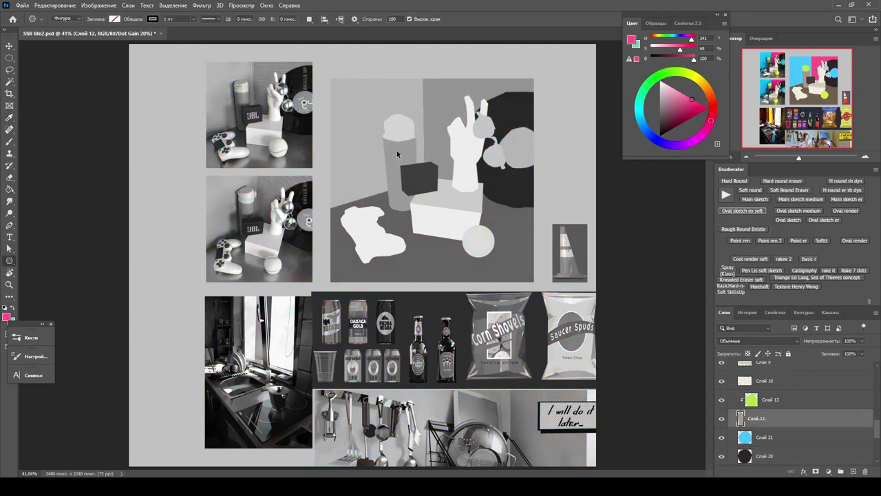
key(b)
key(v)
key(ctrl+u)
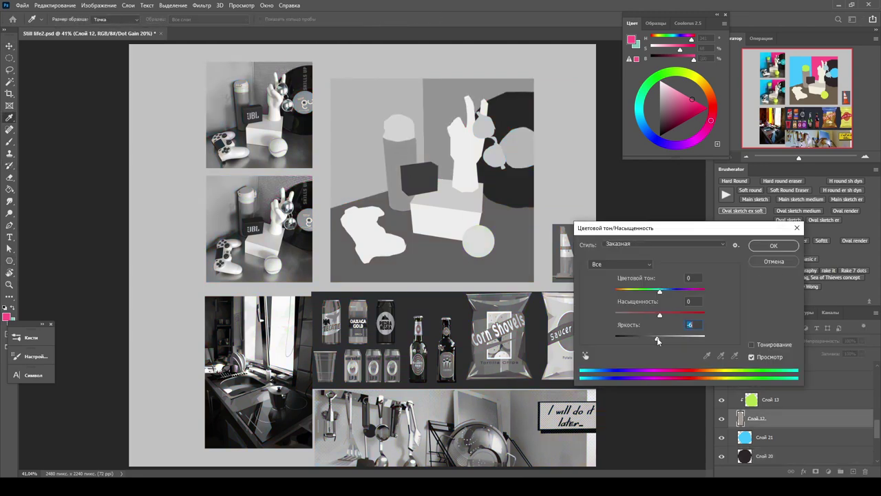
key(Return)
Step: Darken the box's front face using Hue/Saturation with lightness -5
ctrl+click(416, 242)
key(ctrl+u)
drag(660, 336, 657, 341)
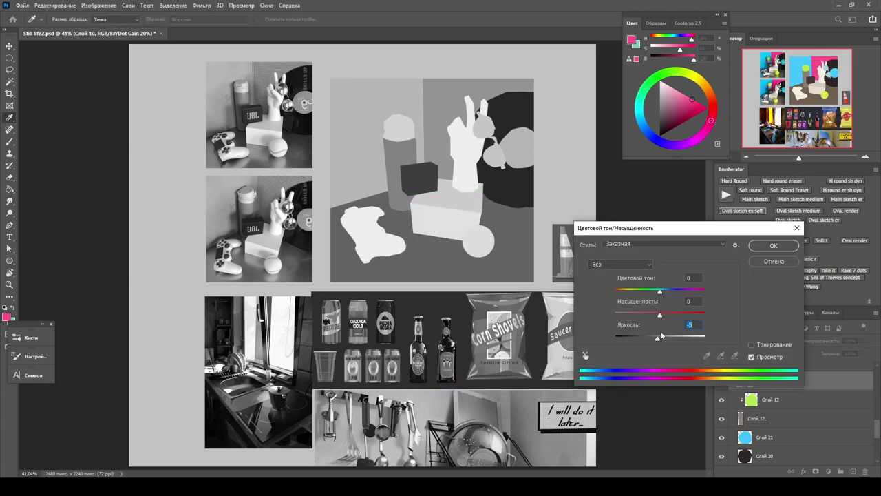
key(Return)
Step: Darken the game controller slightly and adjust the box's top face with Hue/Saturation
ctrl+click(372, 234)
key(ctrl+u)
drag(660, 336, 657, 339)
key(Return)
ctrl+click(447, 196)
key(ctrl+u)
key(Return)
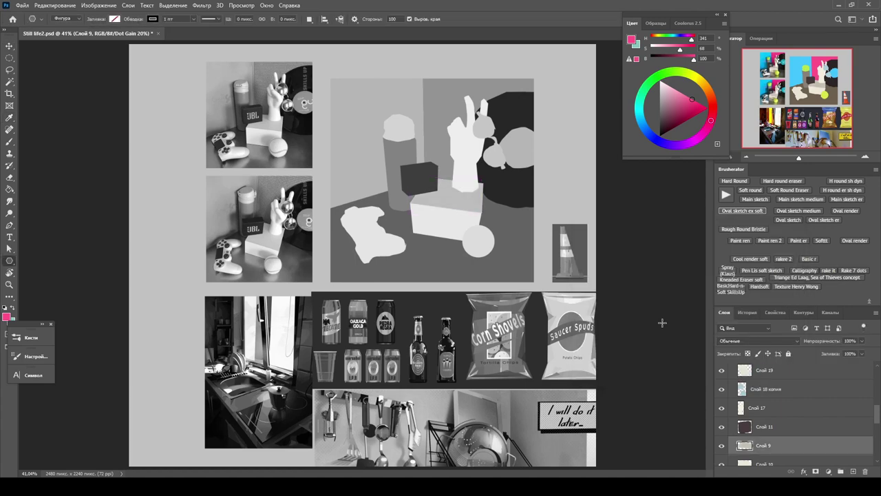
Step: Adjust the blue wall's lightness with Hue/Saturation and switch the canvas from the greyscale proof back to colour
ctrl+click(417, 132)
key(ctrl+u)
key(Escape)
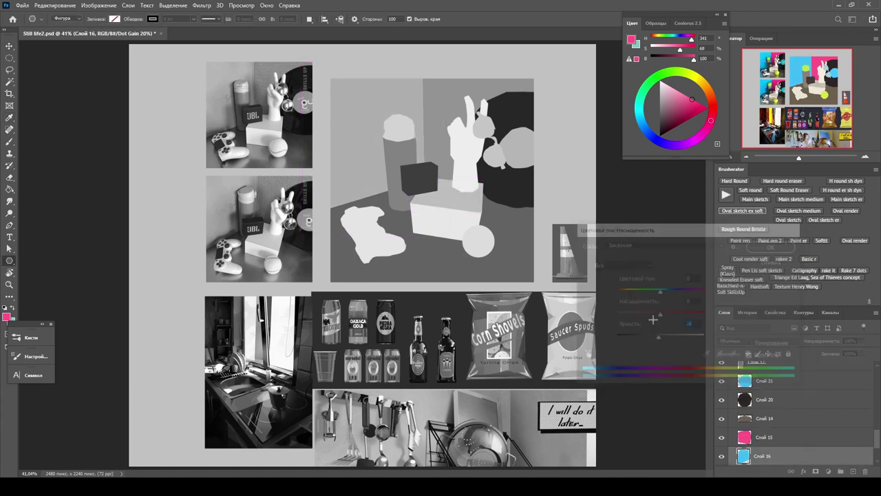
key(ctrl+y)
key(z)
drag(418, 132, 390, 105)
drag(464, 107, 535, 254)
key(ctrl+y)
key(ctrl+y)
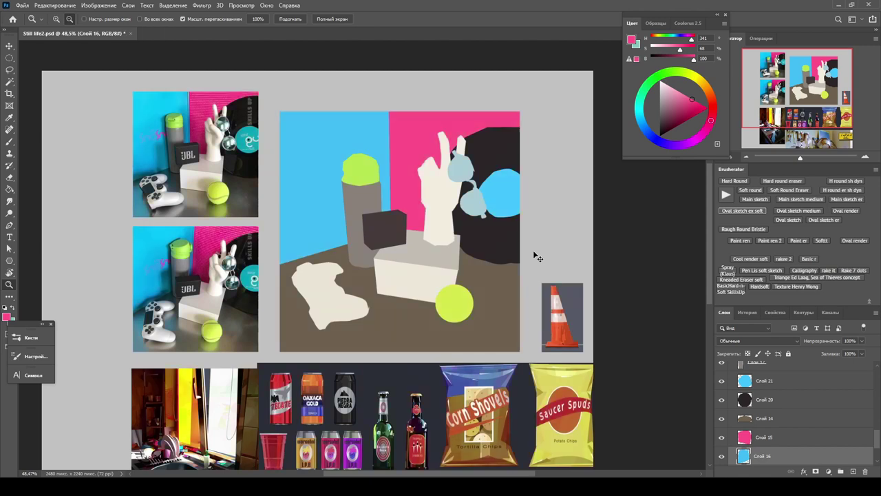
Step: Shift the brown table's hue by -5 with Hue/Saturation
key(i)
ctrl+click(473, 295)
key(ctrl+u)
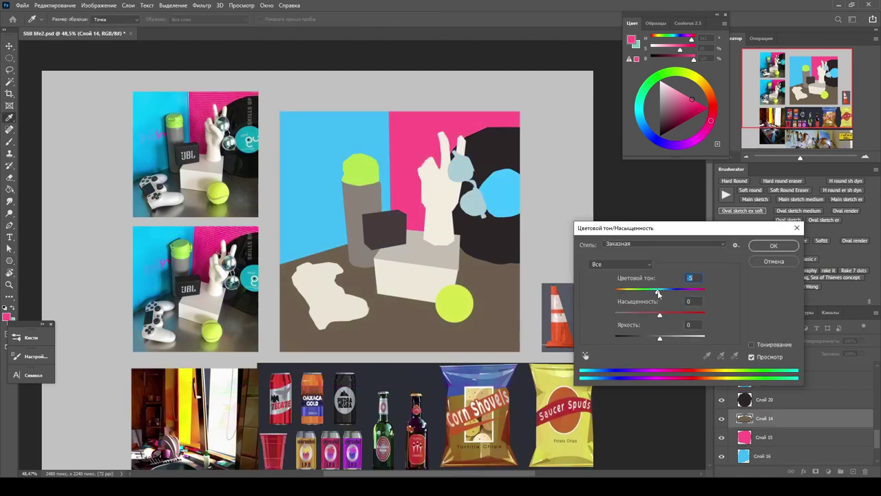
key(Return)
Step: Lasso the box's front face around its corner by the ball, fill it with off-white (H 44, S 8, B 93), and deselect
key(z)
mouse_move(385, 227)
mouse_down()
mouse_move(331, 227)
mouse_move(433, 200)
mouse_move(458, 223)
mouse_move(464, 209)
mouse_move(467, 216)
mouse_up()
scroll(458, 222, up, 6)
ctrl+click(458, 222)
key(l)
key(i)
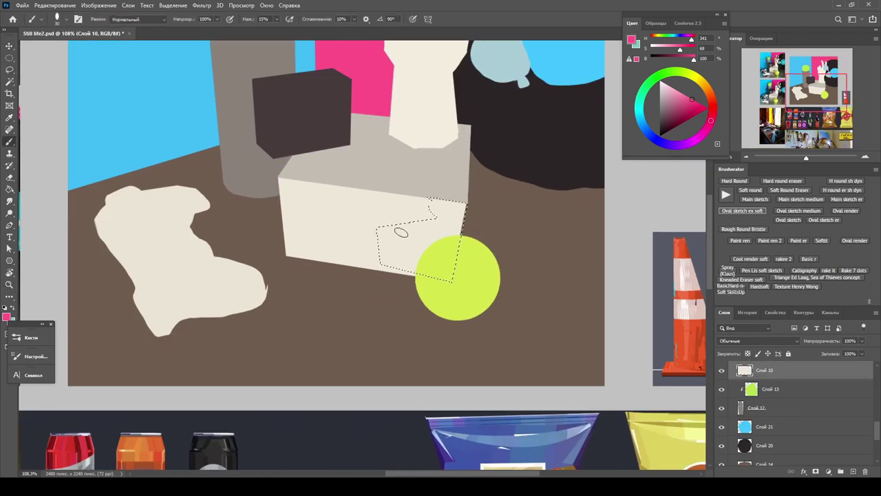
click(386, 228)
key(alt+BackSpace)
key(ctrl+d)
Step: Straighten the front edge of the box's top face with a straight-sided lasso selection on its layer
key(z)
scroll(217, 101, down, 5)
scroll(216, 101, up, 2)
scroll(413, 262, up, 2)
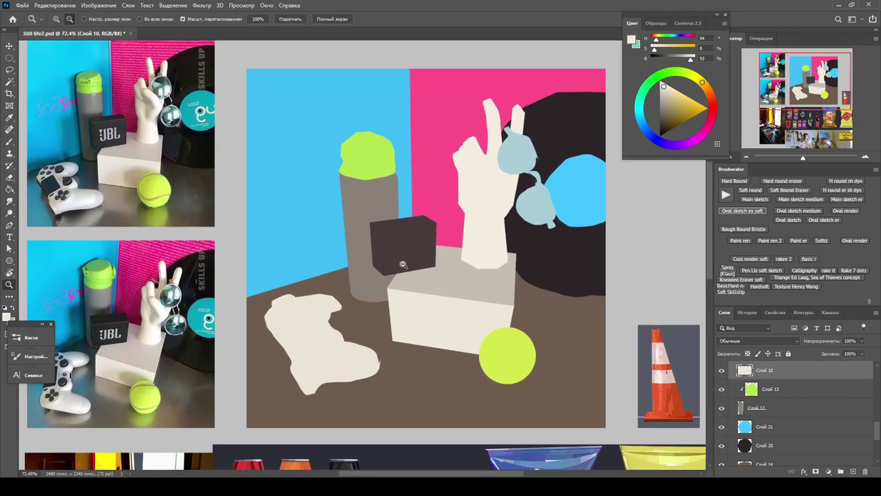
scroll(496, 229, down, 2)
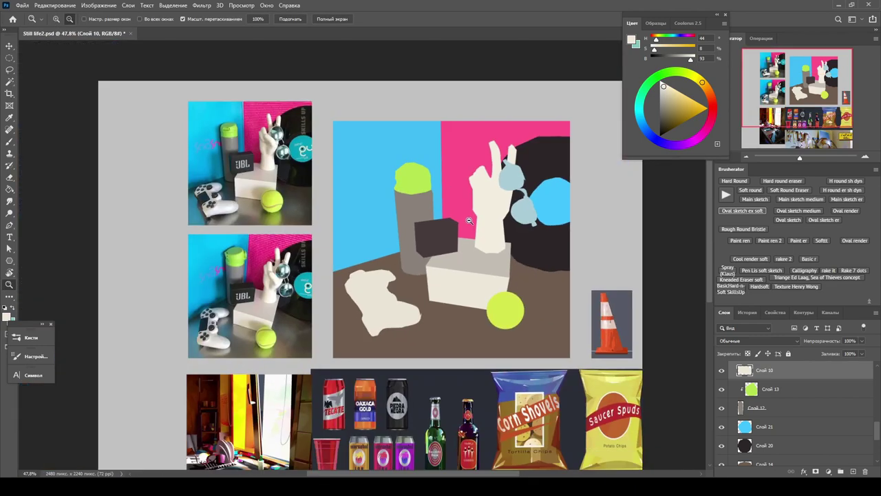
drag(485, 209, 383, 209)
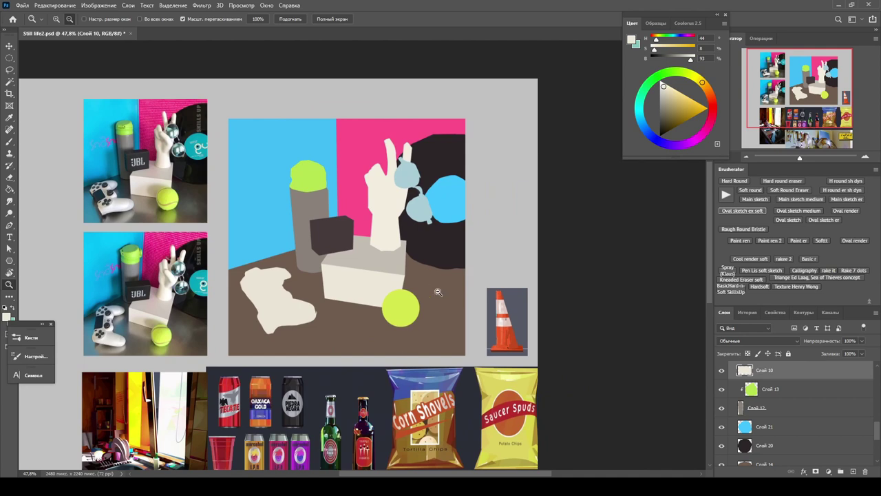
scroll(414, 285, up, 5)
key(l)
key(ctrl+shift+alt+n)
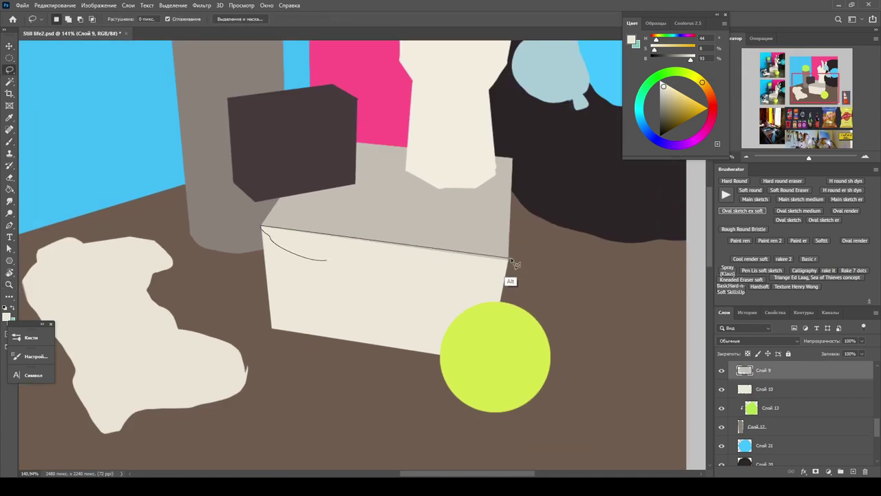
scroll(506, 223, down, 1)
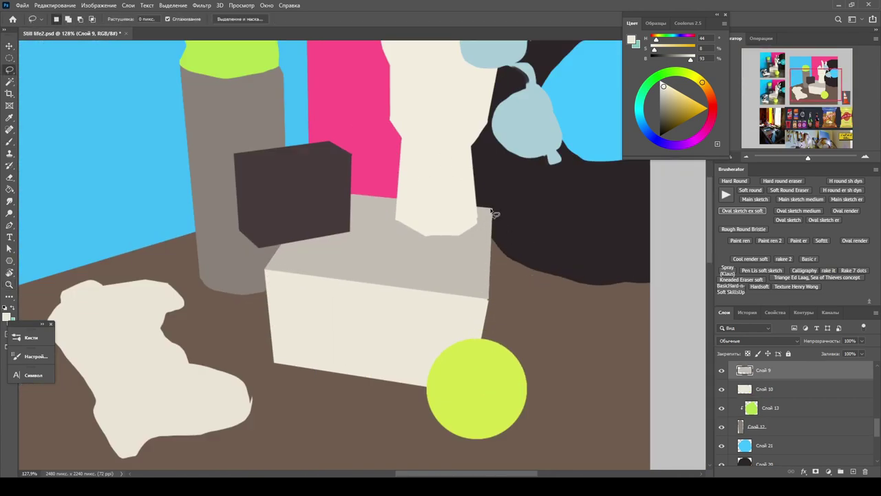
Step: Straighten the back edge of the box's top face with a lasso selection, sampling its light grey (H 41, S 8, B 76)
drag(493, 214, 314, 200)
scroll(313, 200, down, 5)
scroll(208, 215, up, 6)
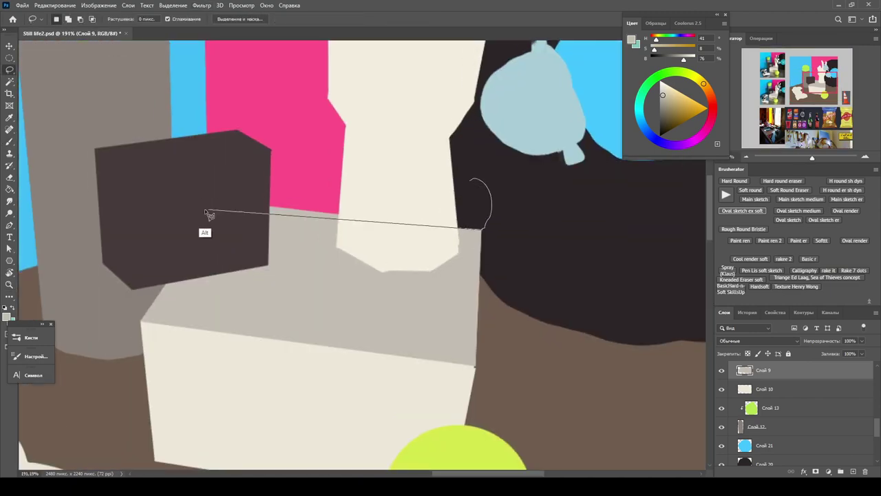
key(z)
scroll(436, 197, down, 6)
scroll(443, 297, up, 2)
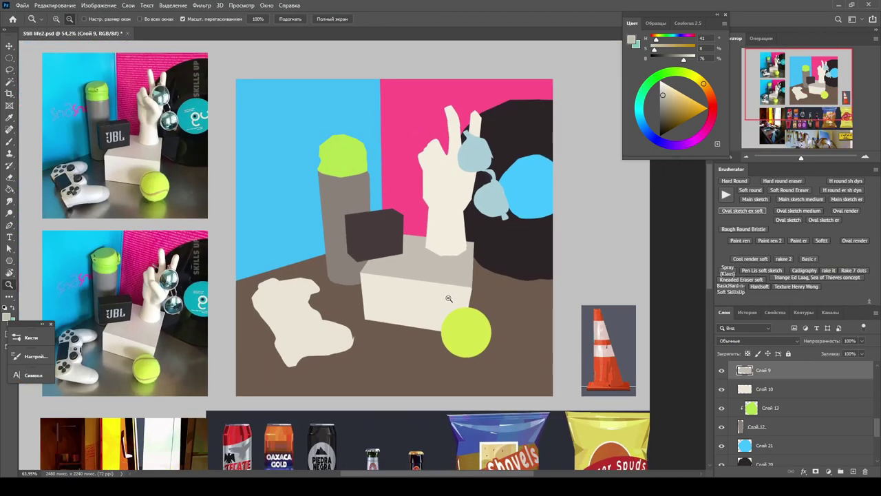
Step: Show the linework over the grouped flat-colour layers and lower the group's fill to 40%
scroll(777, 409, down, 5)
click(731, 394)
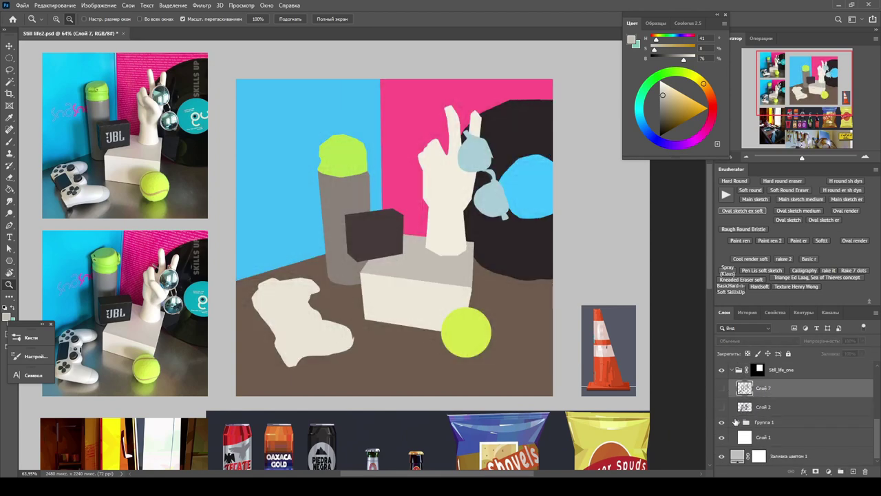
click(722, 388)
click(758, 422)
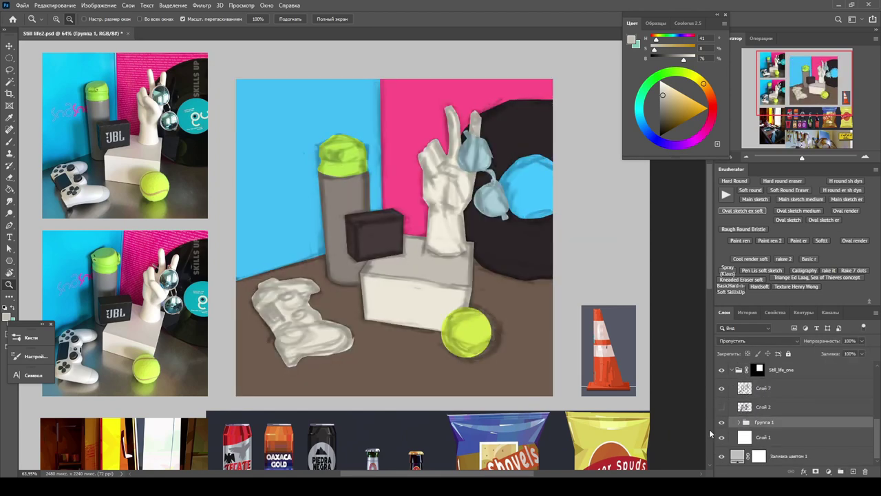
click(861, 353)
mouse_move(866, 366)
mouse_down()
mouse_move(828, 367)
mouse_move(837, 366)
mouse_up()
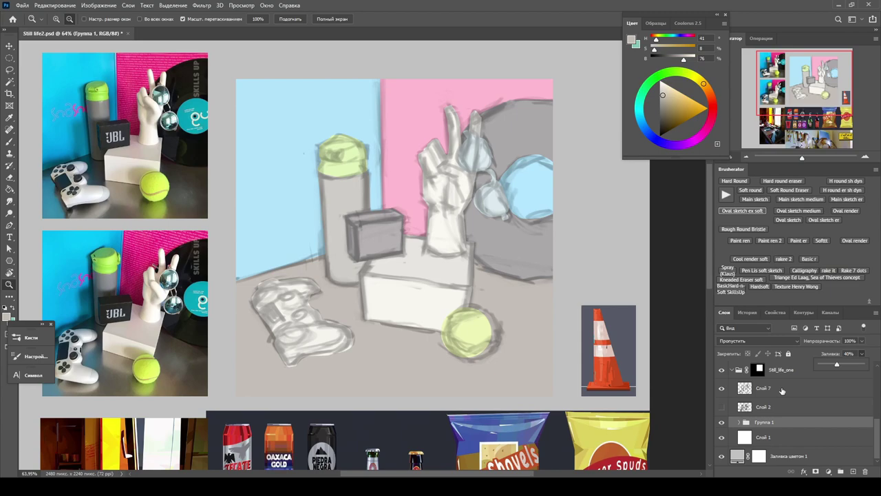
Step: Hide the flat-colour group and move the upper reference photo closer to the sketch
click(722, 422)
scroll(445, 209, up, 3)
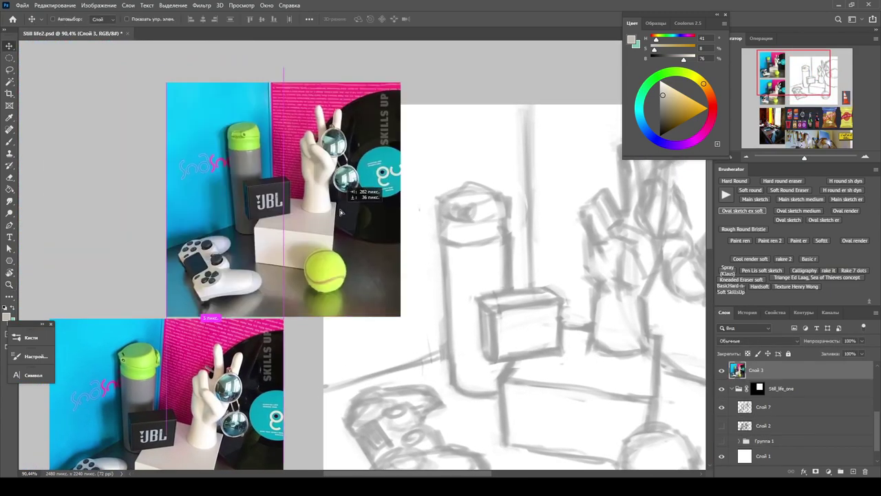
scroll(620, 241, up, 3)
Step: Create a new layer above the faded linework and open the brush presets for the Brush tool
click(716, 407)
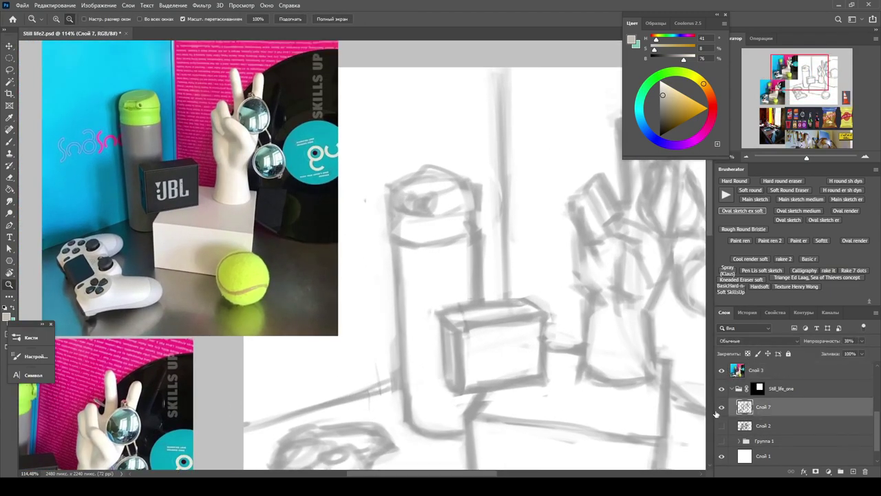
click(854, 471)
key(b)
mouse_move(432, 208)
mouse_down()
mouse_move(410, 171)
mouse_move(379, 173)
mouse_up()
right_click(379, 173)
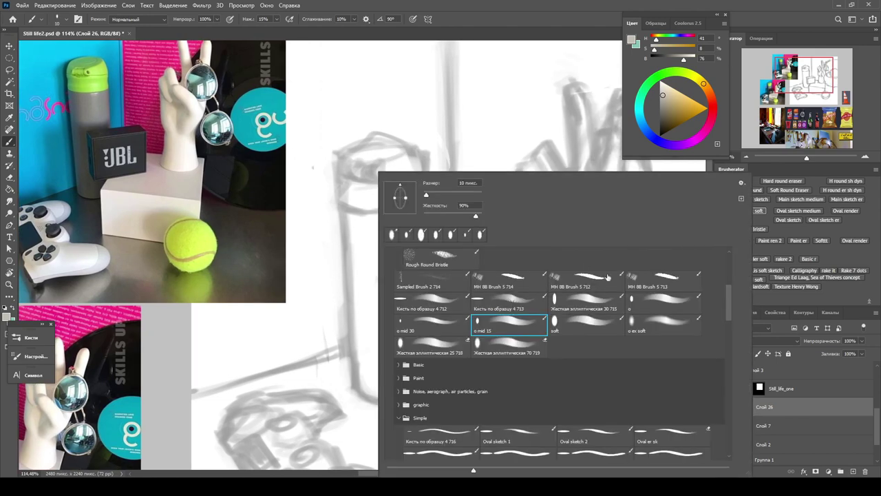
Step: Set the brush to black with 55% flow and 100% minimum opacity, and turn off its Transfer dynamics
click(41, 354)
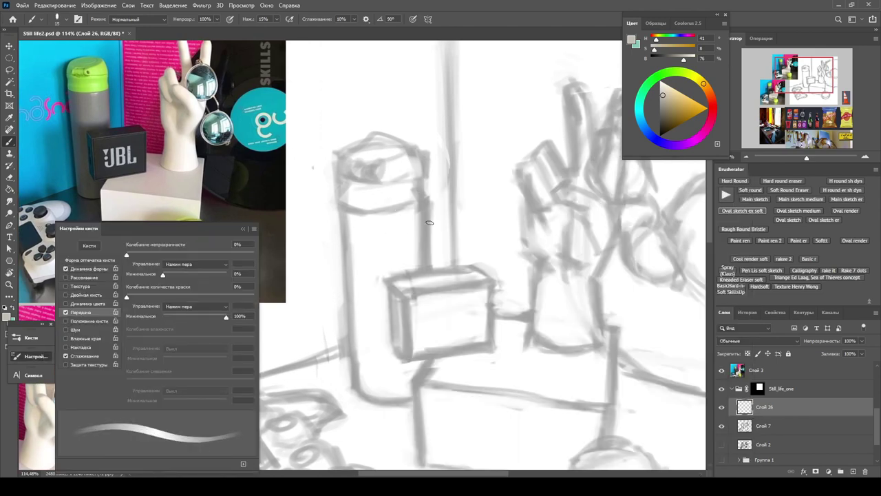
key(shift+5)
key(shift+5)
key(d)
drag(163, 274, 226, 274)
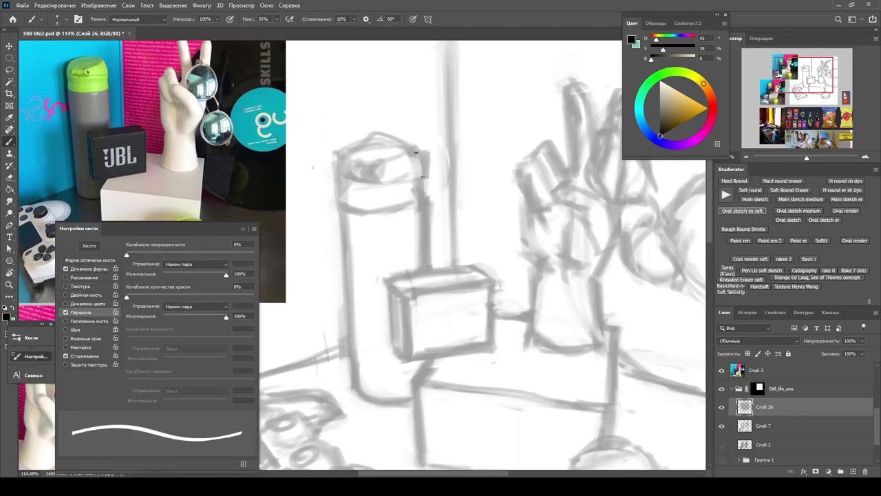
click(66, 312)
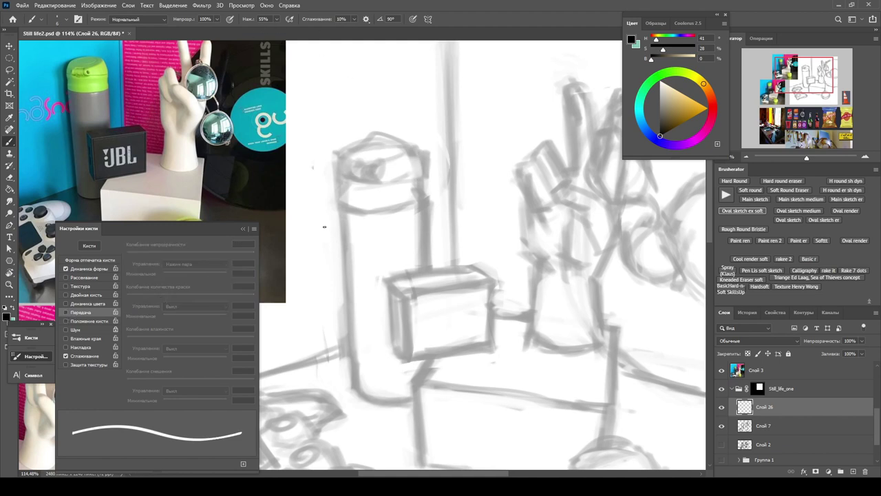
scroll(425, 164, up, 1)
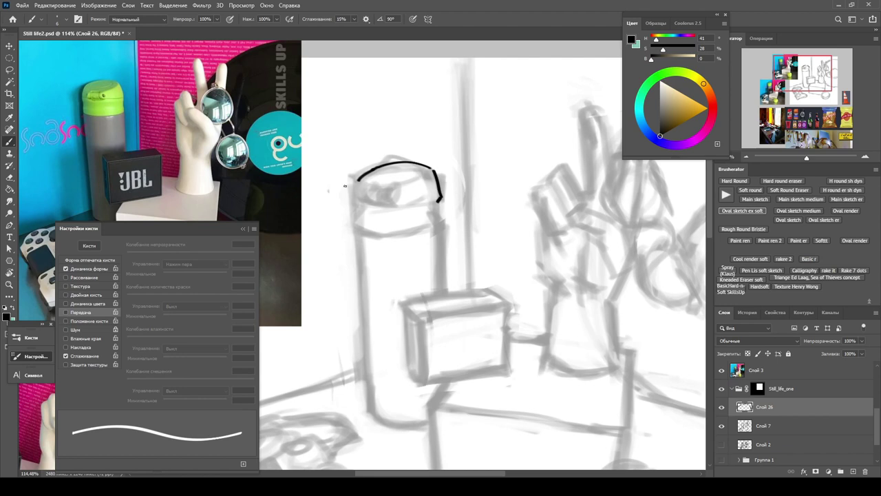
Step: Draw the bottle cap's linework over the faded sketch, including its lid, latch details and lower rim, erasing stray line ends
drag(425, 203, 398, 205)
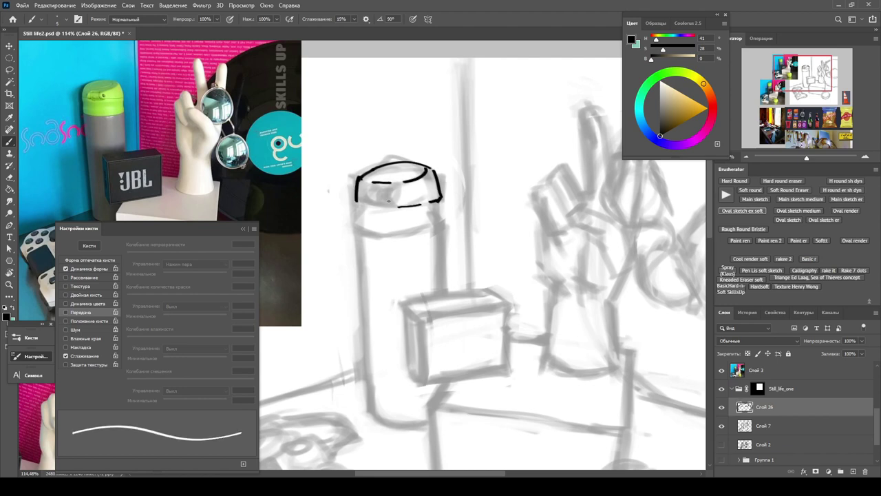
key(e)
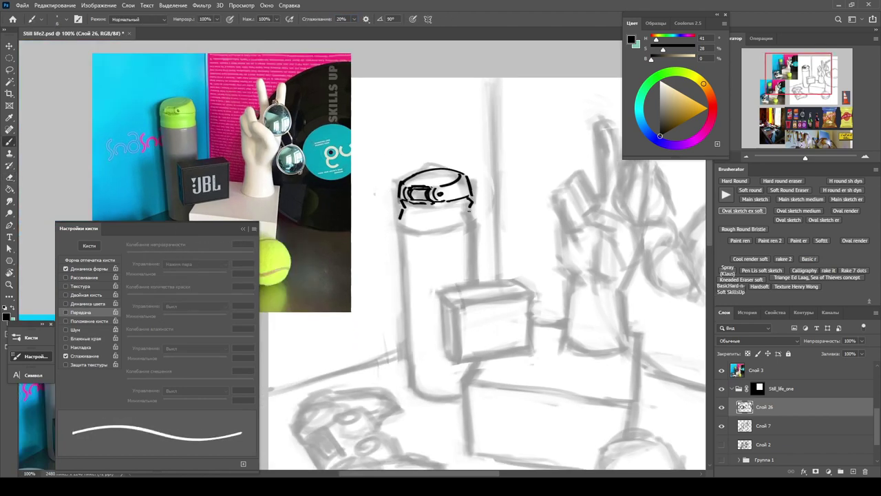
drag(399, 201, 407, 208)
drag(438, 173, 451, 181)
mouse_move(418, 173)
mouse_down()
mouse_move(452, 180)
mouse_move(475, 221)
mouse_up()
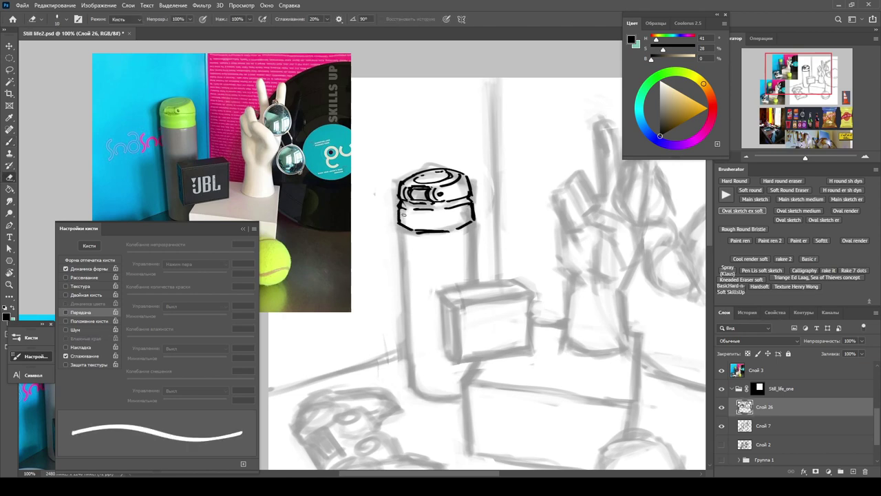
scroll(270, 172, up, 2)
scroll(270, 172, down, 2)
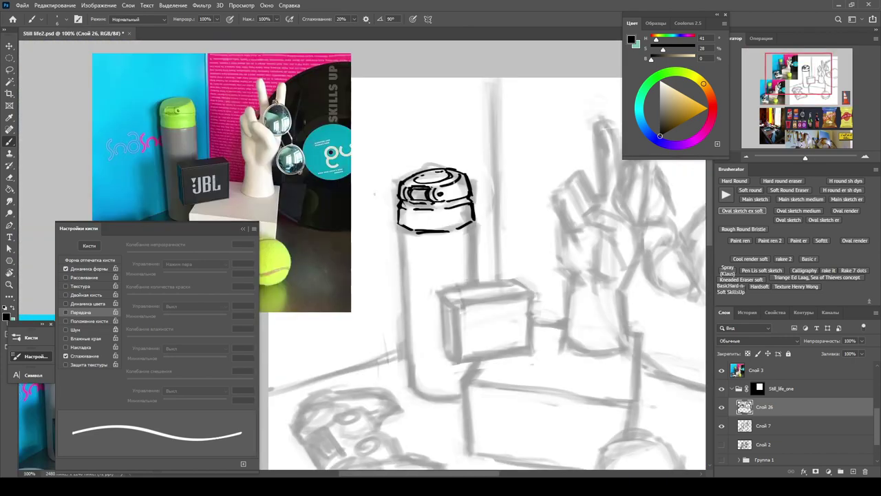
Step: Draw the bottle's body with two straight long sides and a curved base below the cap
drag(486, 223, 496, 184)
drag(412, 187, 425, 348)
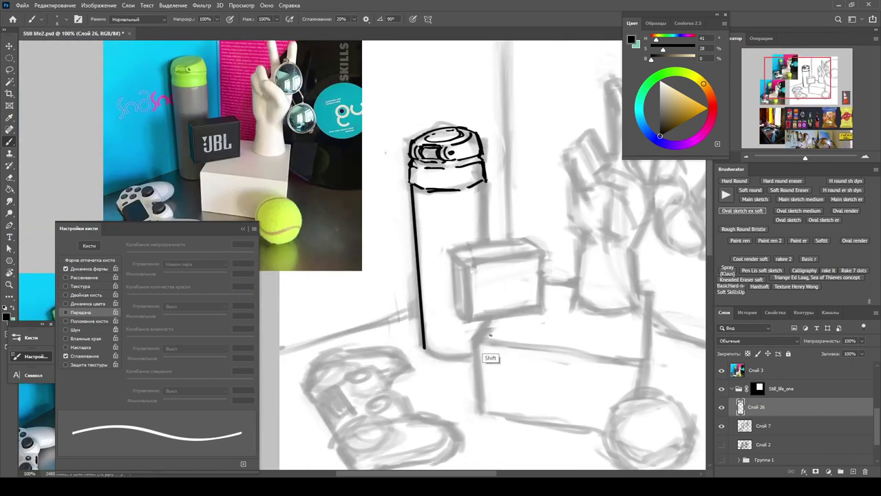
drag(487, 181, 491, 338)
drag(424, 347, 455, 356)
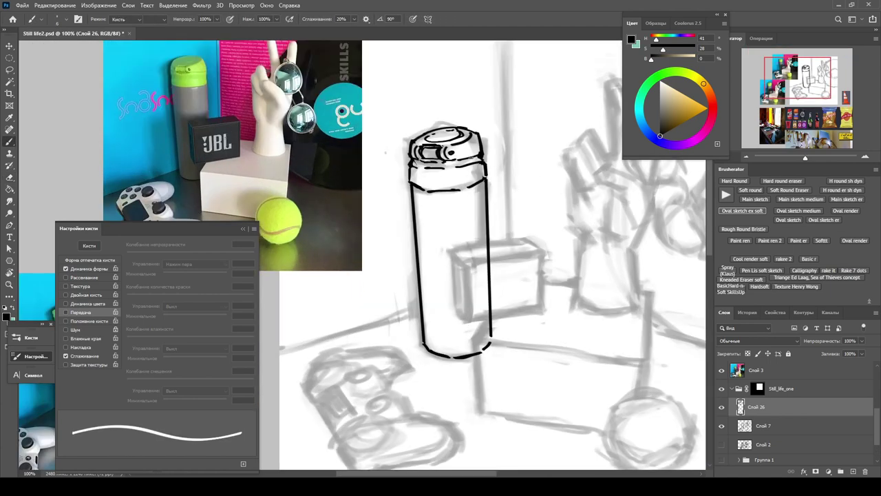
Step: Select the bottle's cap linework, reshape it with a custom Warp, and deselect it
mouse_move(423, 339)
mouse_down()
mouse_move(463, 181)
mouse_move(474, 240)
mouse_up()
key(h)
key(l)
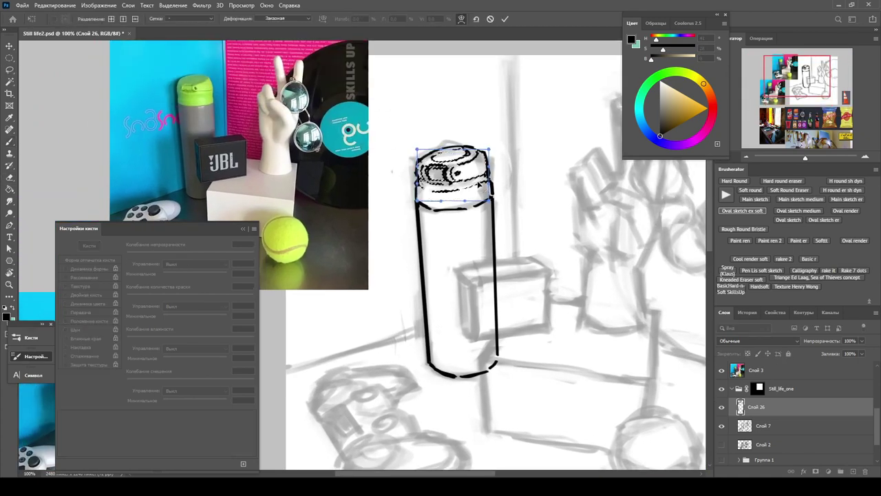
key(ctrl+d)
key(b)
Step: On a new layer, outline the speaker as a box in perspective with straight black lines for its front, top and side faces
mouse_move(502, 257)
mouse_down()
mouse_move(447, 154)
mouse_move(530, 176)
mouse_up()
key(ctrl+plus)
key(ctrl+shift+alt+n)
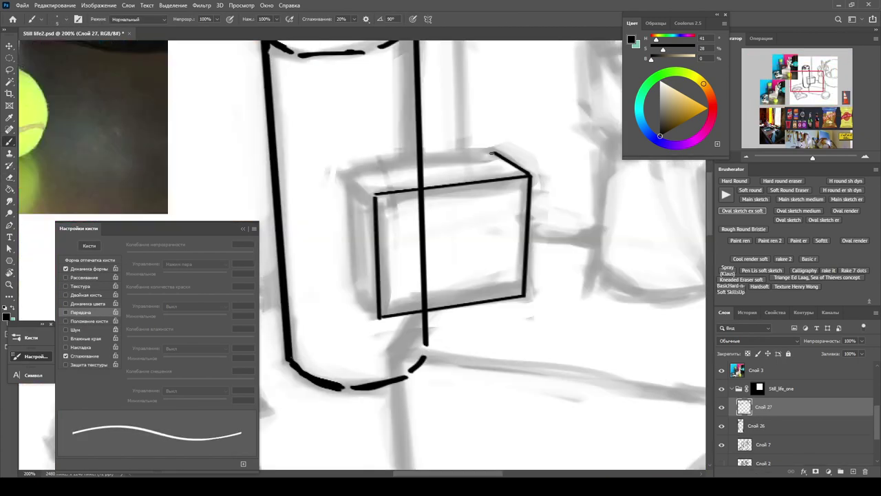
drag(345, 168, 496, 153)
mouse_move(346, 171)
mouse_down()
mouse_move(375, 194)
mouse_move(356, 295)
mouse_move(379, 317)
mouse_up()
key(ctrl+z)
key(ctrl+z)
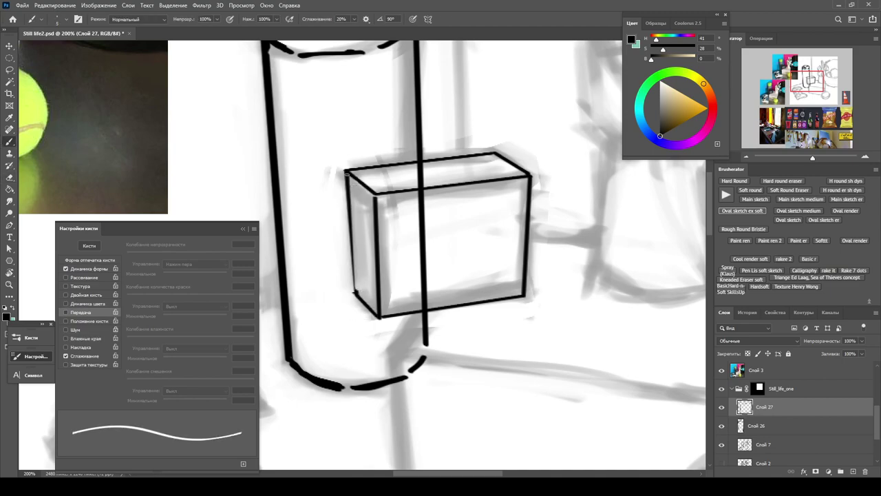
drag(347, 172, 367, 304)
Step: Thicken the rear top edge of the speaker box
key(ctrl+minus)
key(ctrl+minus)
key(ctrl+plus)
key(ctrl+plus)
drag(471, 276, 620, 260)
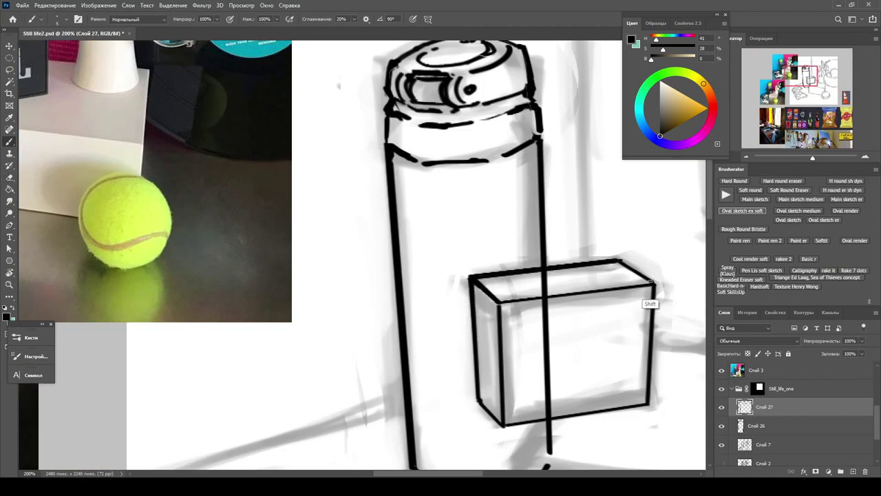
key(ctrl+minus)
key(ctrl+plus)
key(ctrl+minus)
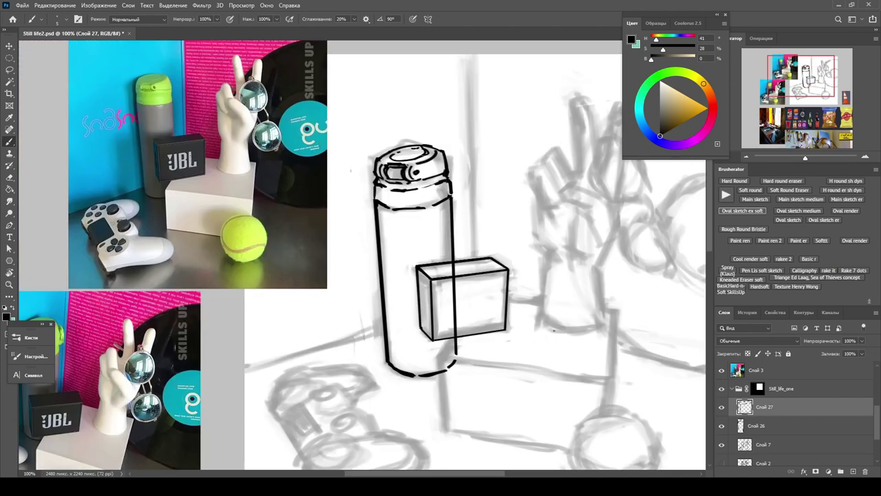
Step: Reinforce the vertical edges of the speaker box's front face
key(ctrl+plus)
drag(535, 307, 443, 214)
key(ctrl+z)
drag(560, 255, 559, 198)
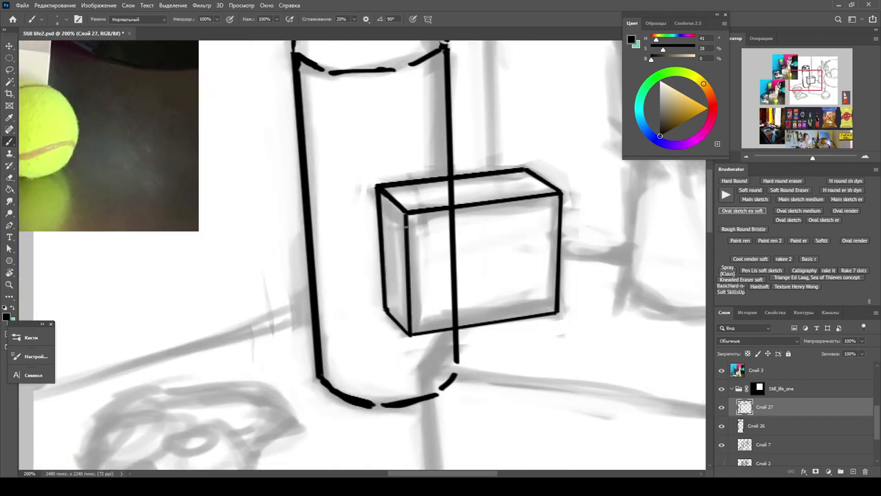
drag(407, 332, 405, 212)
key(ctrl+minus)
key(ctrl+minus)
Step: On a new layer, draw the pedestal's top face and the first vertical edge of its front with straight lines
key(ctrl+shift+alt+n)
key(ctrl+plus)
drag(569, 264, 566, 336)
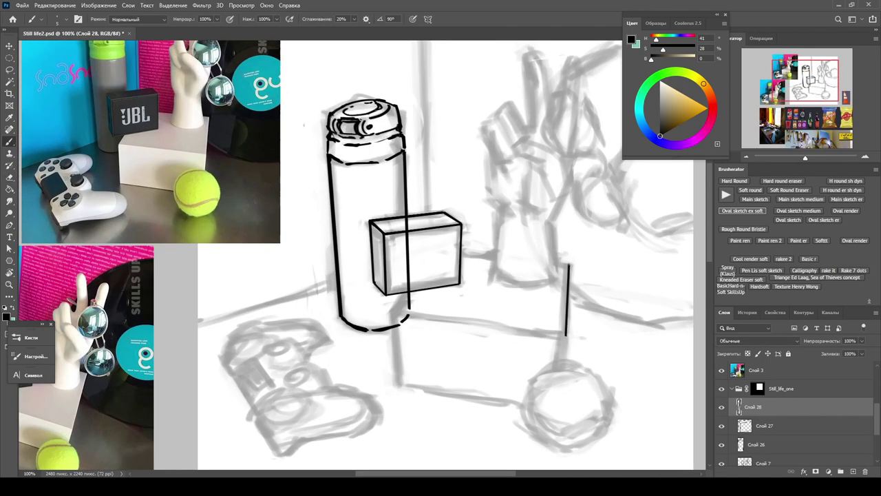
drag(435, 251, 569, 265)
shift+click(391, 314)
shift+click(398, 386)
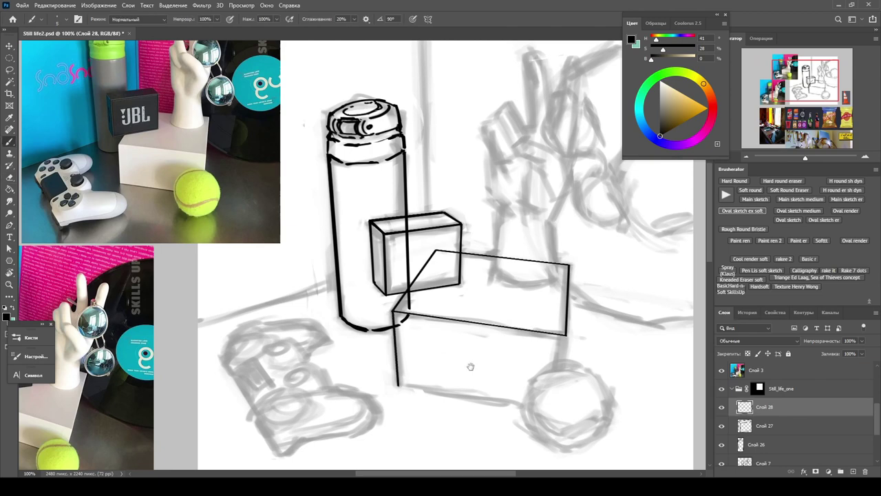
Step: Close the pedestal's front face with its bottom and remaining side edges, and clean up the corners
drag(398, 385, 368, 349)
mouse_move(538, 297)
mouse_down()
mouse_move(521, 372)
mouse_move(513, 371)
mouse_up()
shift+click(368, 348)
key(e)
key(b)
shift+click(522, 373)
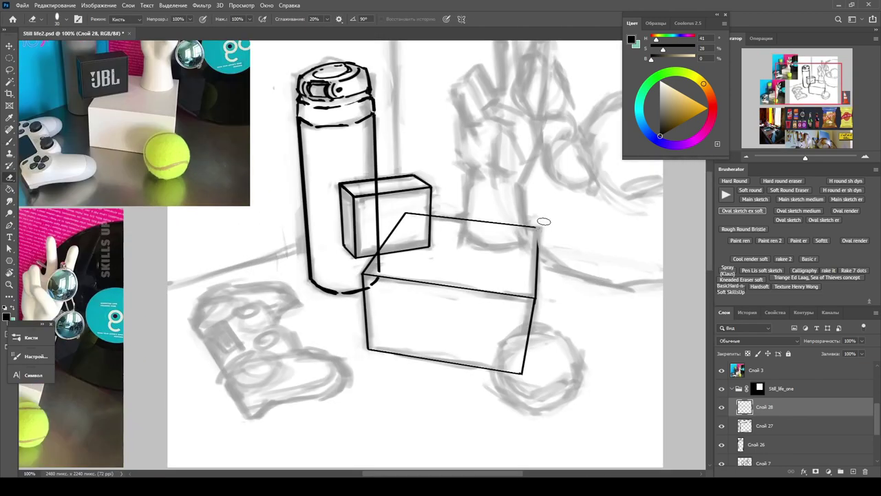
key(e)
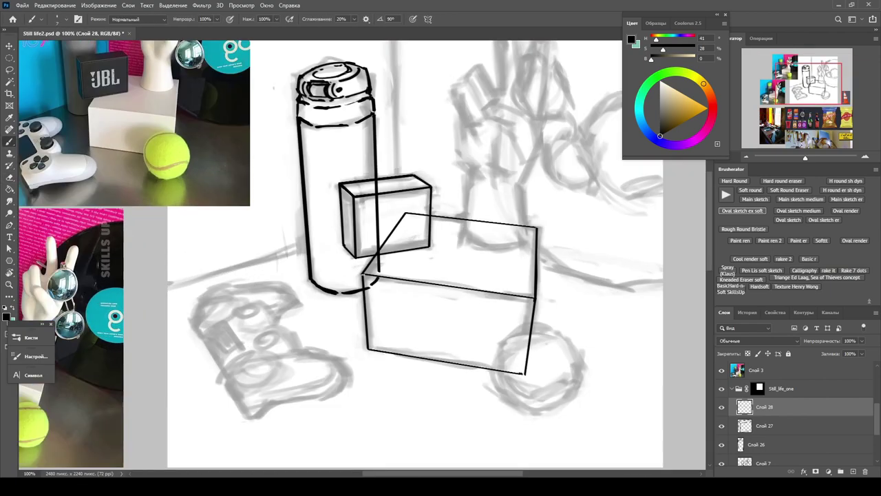
key(b)
Step: Mirror the canvas view and thicken the pedestal's outline
key(ctrl+minus)
key(h)
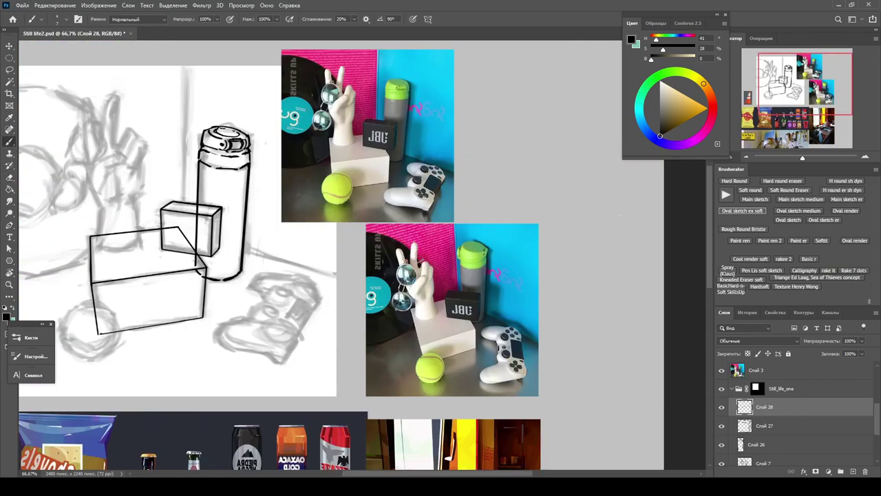
key(ctrl+plus)
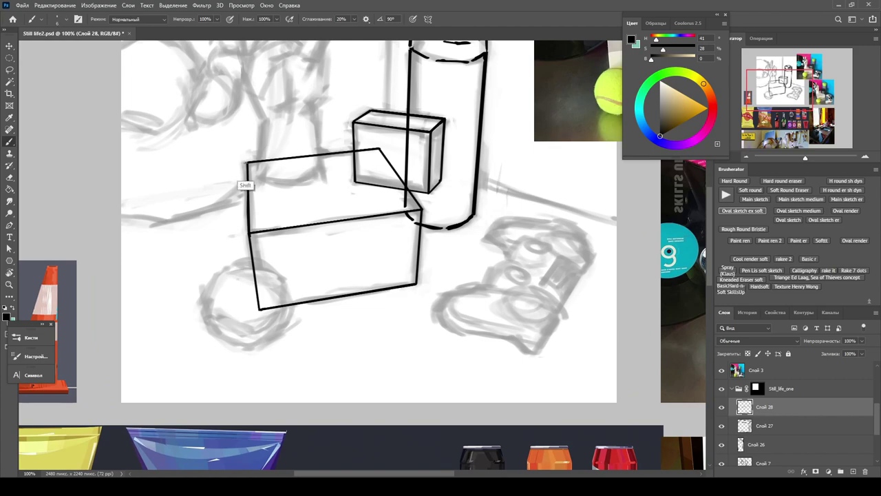
Step: Create a new layer for the hand and move the upper reference photo closer to the hand sketch
key(z)
alt+click(391, 228)
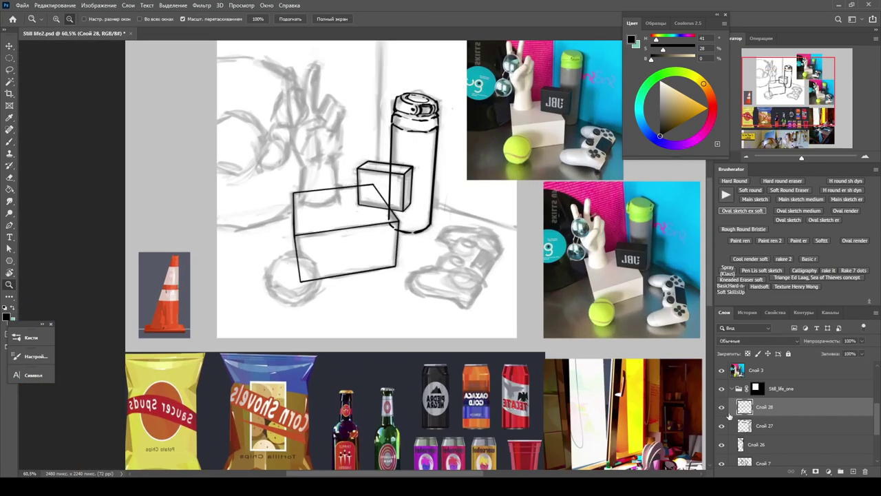
scroll(530, 301, up, 3)
scroll(530, 301, down, 6)
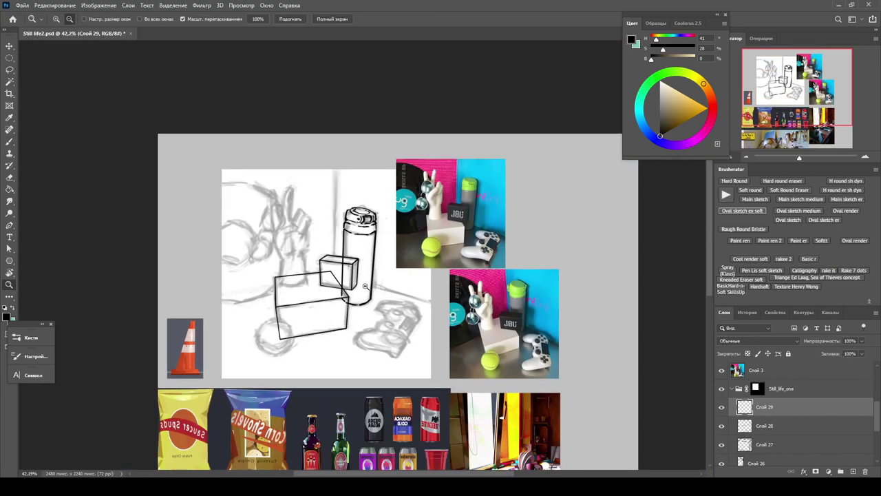
scroll(267, 241, up, 9)
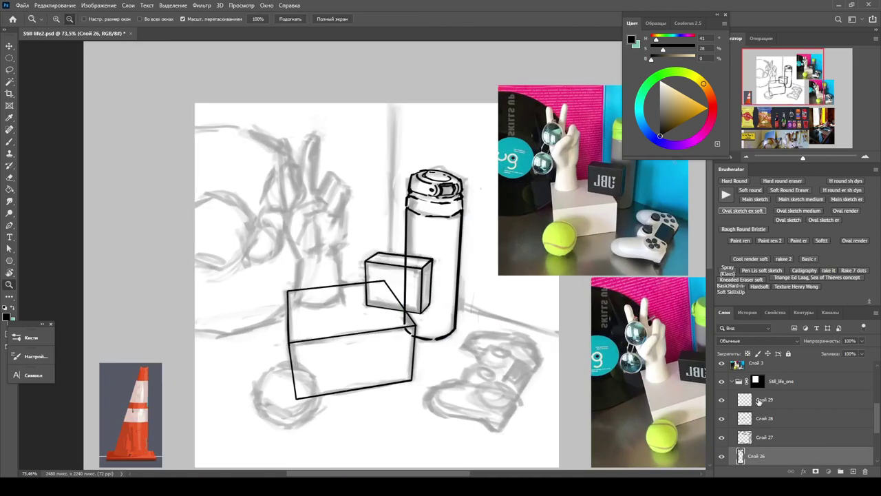
key(v)
mouse_move(310, 303)
mouse_down()
mouse_move(389, 284)
mouse_move(380, 315)
mouse_up()
key(b)
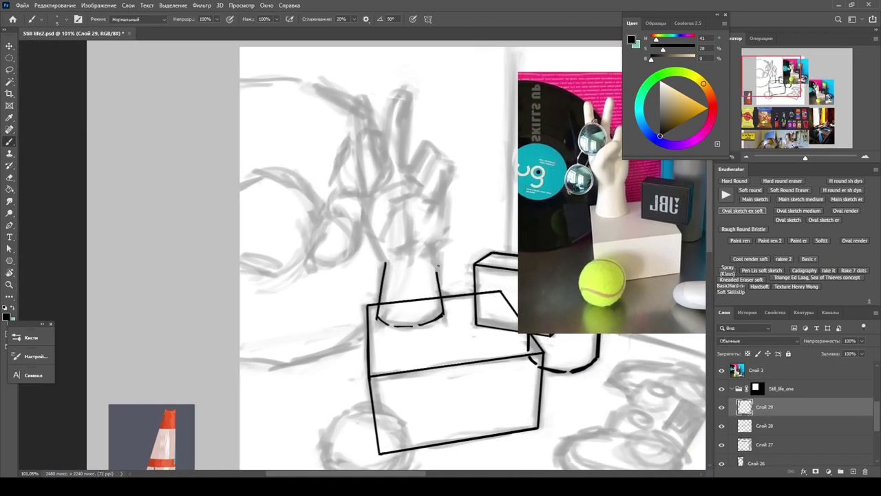
Step: Draw the hand's wrist, the outer side of its palm and the folded fingers with the thumb, erasing overlapping lines
drag(437, 246, 414, 279)
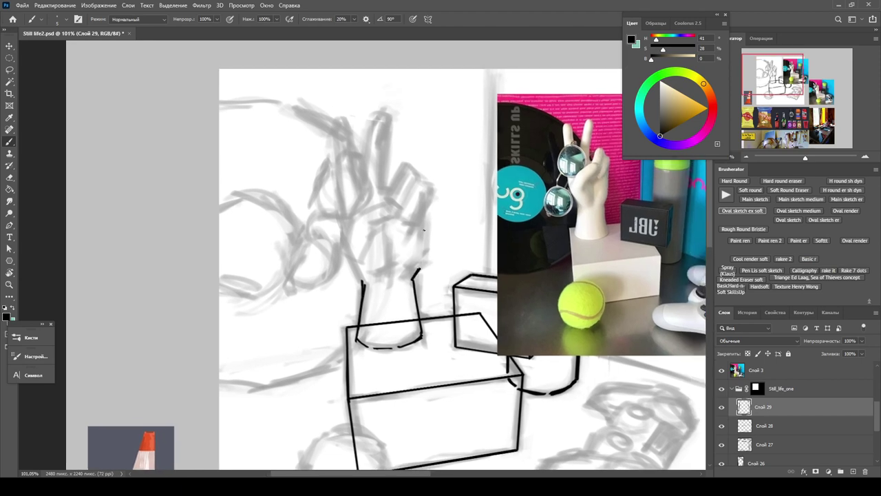
drag(425, 210, 422, 260)
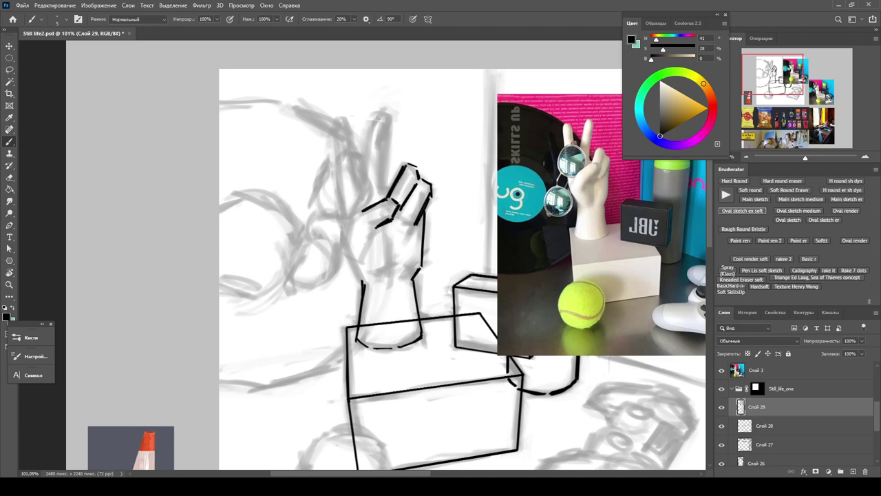
key(ctrl+plus)
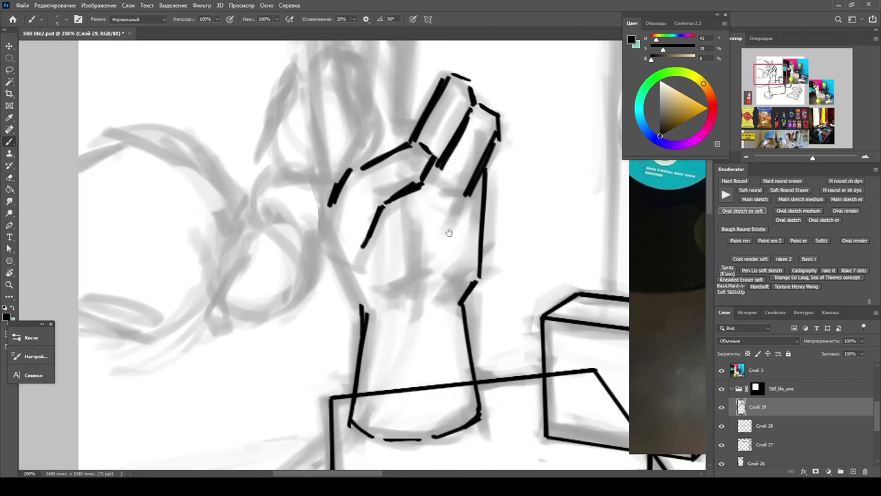
drag(440, 194, 205, 277)
key(e)
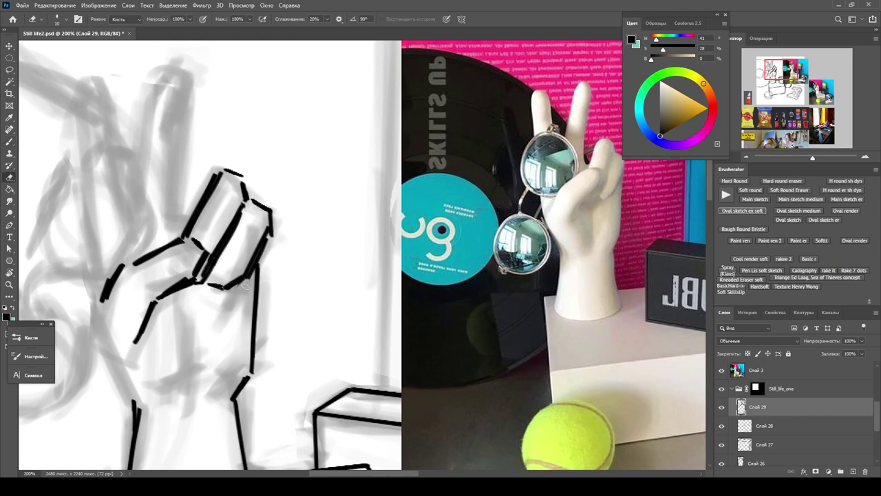
key(b)
key(ctrl+minus)
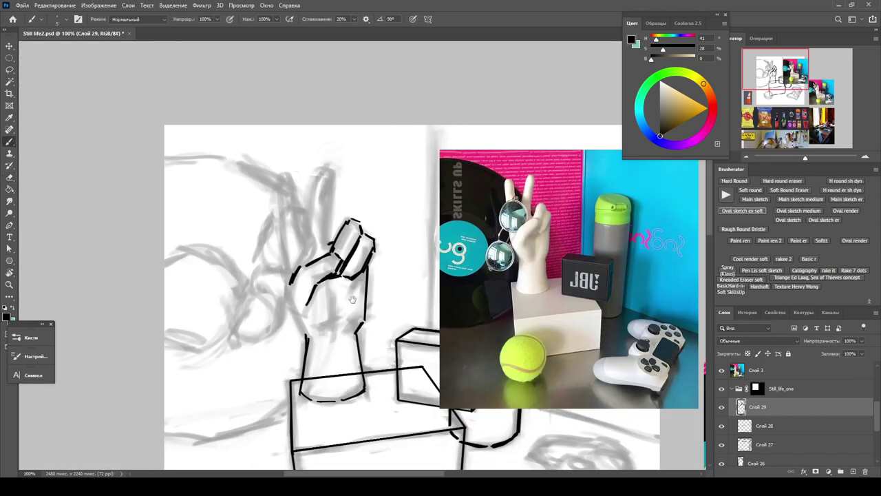
Step: Draw the outlines of the hand's two raised fingers and clean up their tips
drag(352, 300, 377, 274)
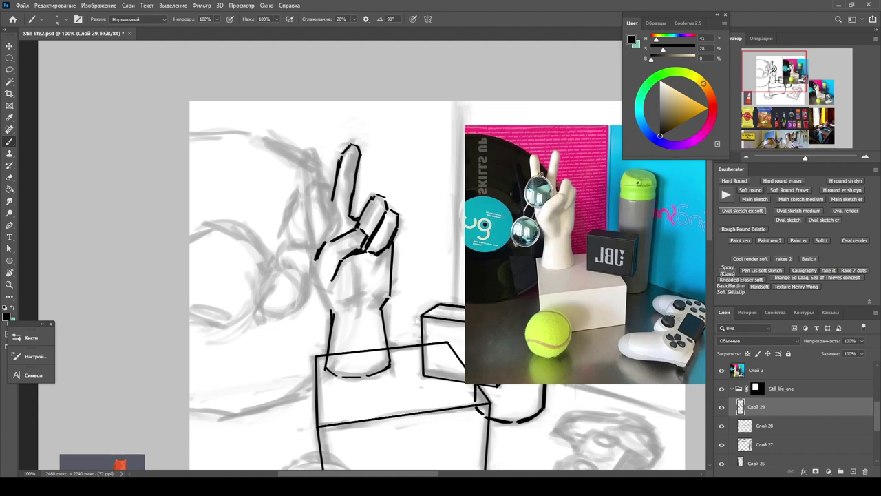
drag(330, 205, 336, 205)
mouse_move(349, 168)
mouse_down()
mouse_move(347, 206)
mouse_move(365, 155)
mouse_move(319, 173)
mouse_up()
key(e)
key(b)
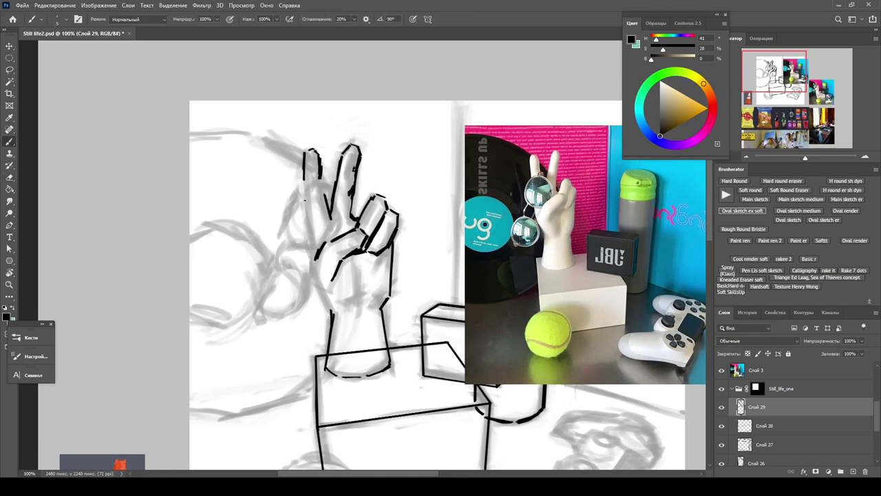
mouse_move(354, 146)
mouse_down()
mouse_move(361, 158)
mouse_move(352, 174)
mouse_up()
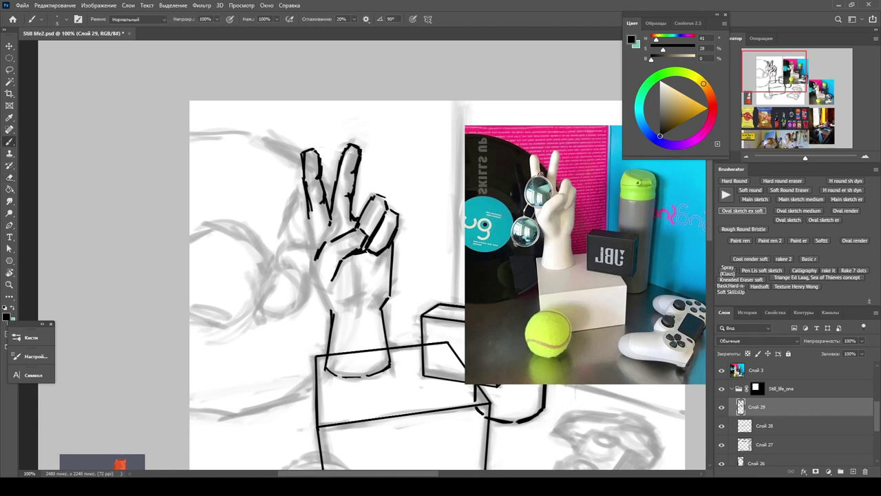
drag(311, 205, 305, 240)
key(e)
drag(356, 146, 360, 149)
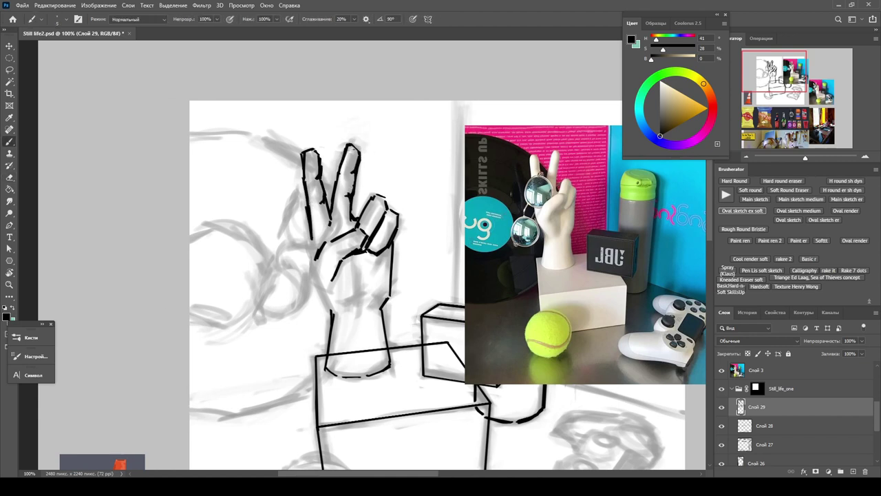
Step: Extend the outer raised finger's line into the side of the palm and tidy the gap between the two fingers
key(b)
drag(313, 230, 310, 255)
drag(333, 215, 331, 224)
key(e)
key(b)
mouse_move(318, 259)
mouse_down()
mouse_move(332, 281)
mouse_move(311, 281)
mouse_up()
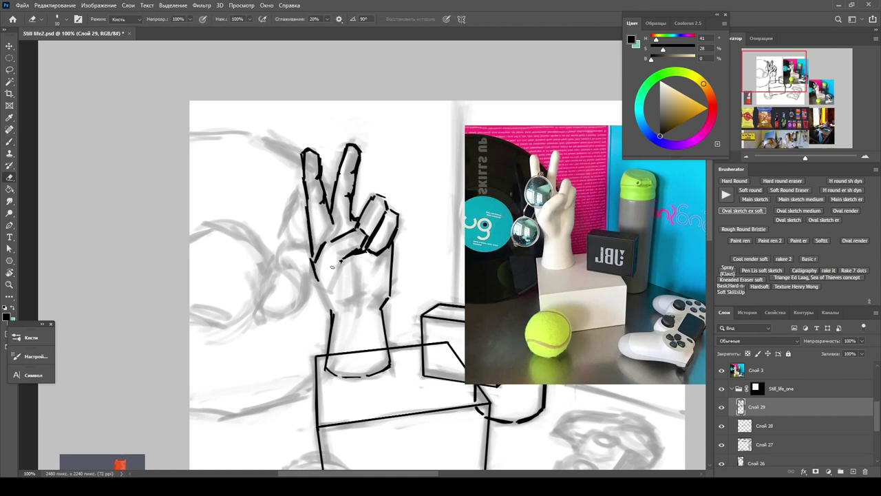
Step: Join the palm's side to the wrist, redraw the thumb and palm creases, and flip the view back to normal
mouse_move(350, 256)
mouse_down()
mouse_move(360, 263)
mouse_move(312, 299)
mouse_up()
drag(368, 206, 360, 222)
drag(323, 303, 357, 265)
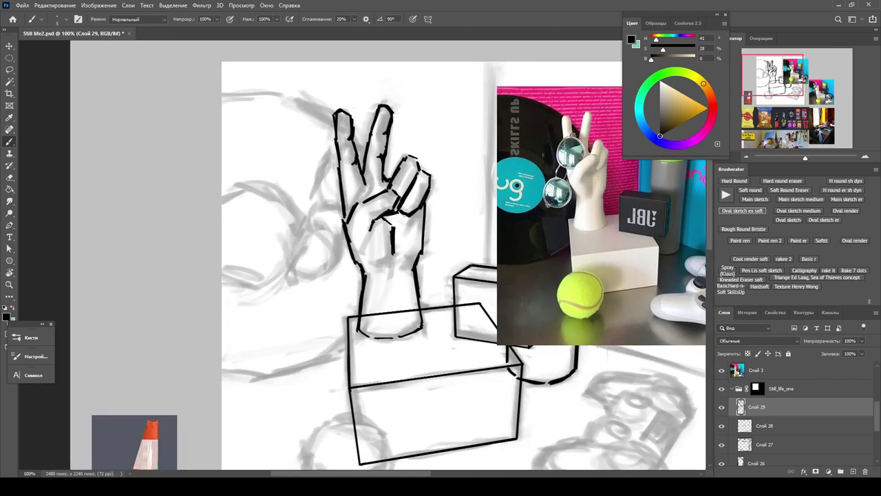
key(h)
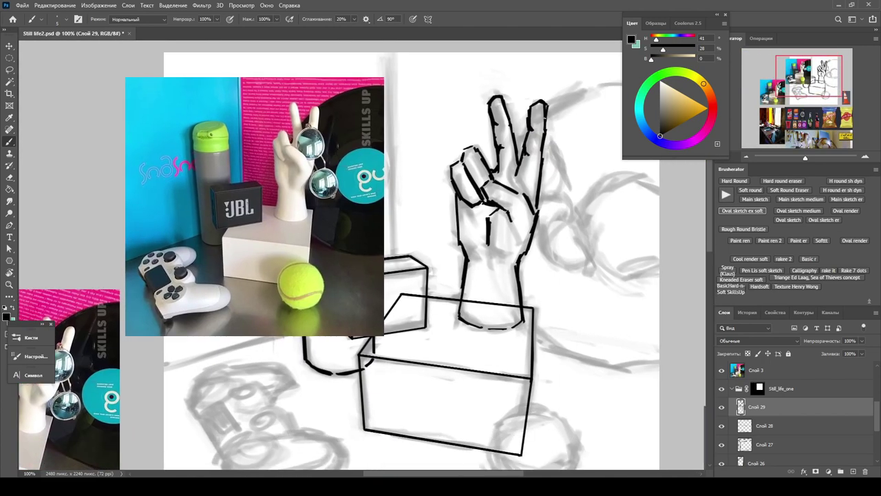
drag(518, 260, 509, 269)
Step: Draw a circle shape about 570 px in diameter with a light blue fill and no stroke
key(ctrl+minus)
key(shift+ctrl+alt+n)
key(l)
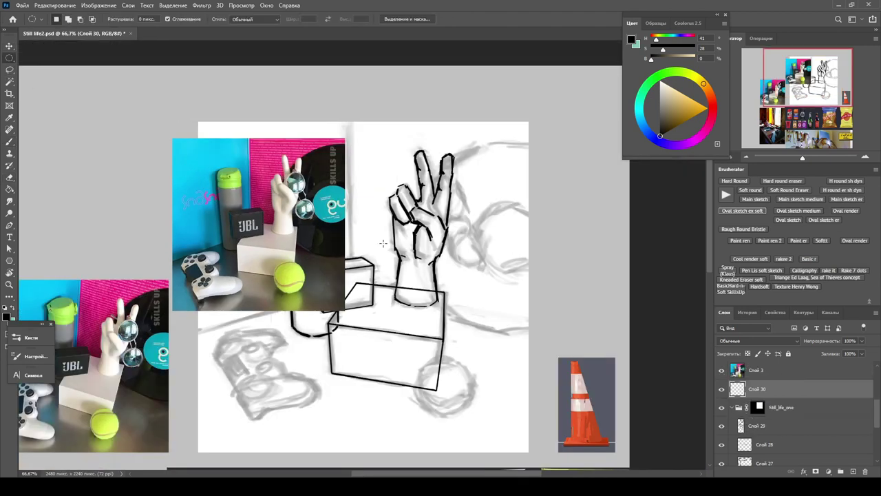
click(10, 260)
click(114, 19)
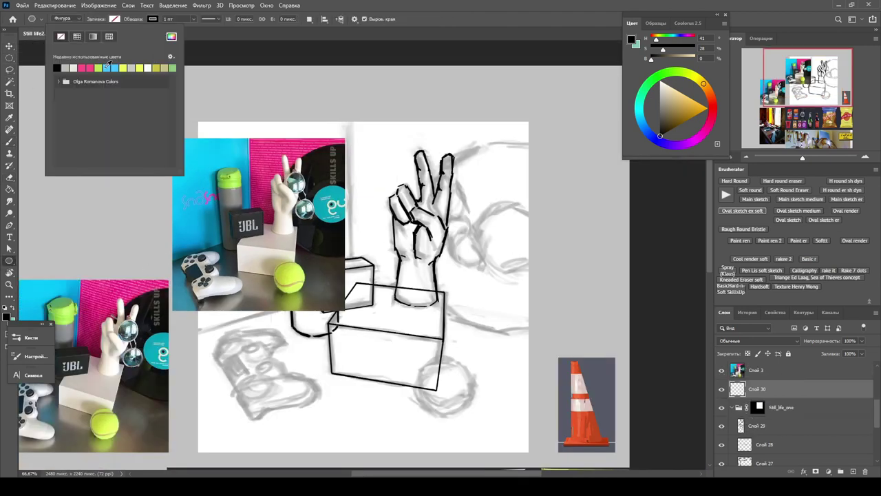
click(106, 67)
click(152, 19)
click(102, 41)
mouse_move(448, 237)
mouse_down()
mouse_move(449, 270)
mouse_move(574, 350)
mouse_up()
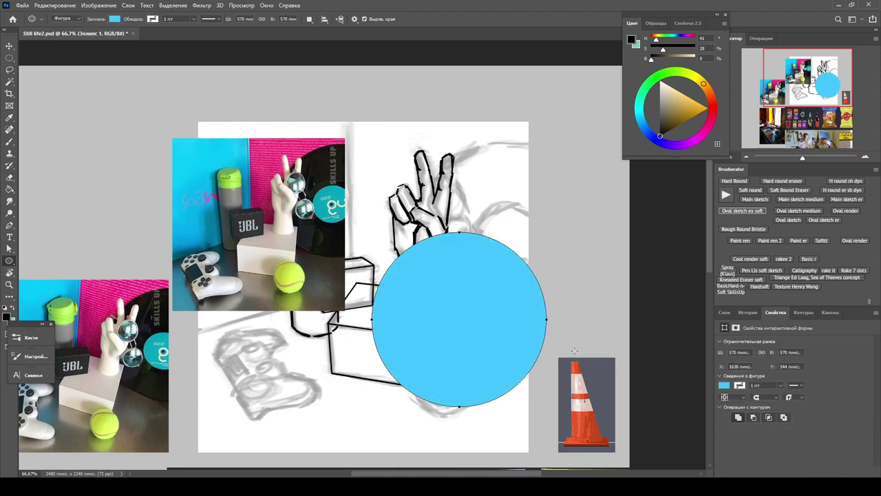
Step: Move the circle over the sketched vinyl record and remove its fill so the sketch shows through
key(v)
drag(479, 343, 548, 221)
click(724, 385)
click(742, 343)
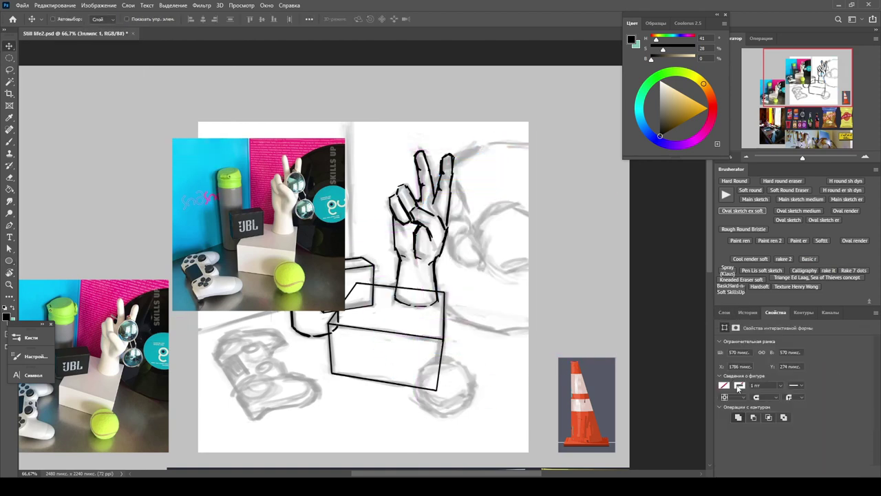
click(739, 386)
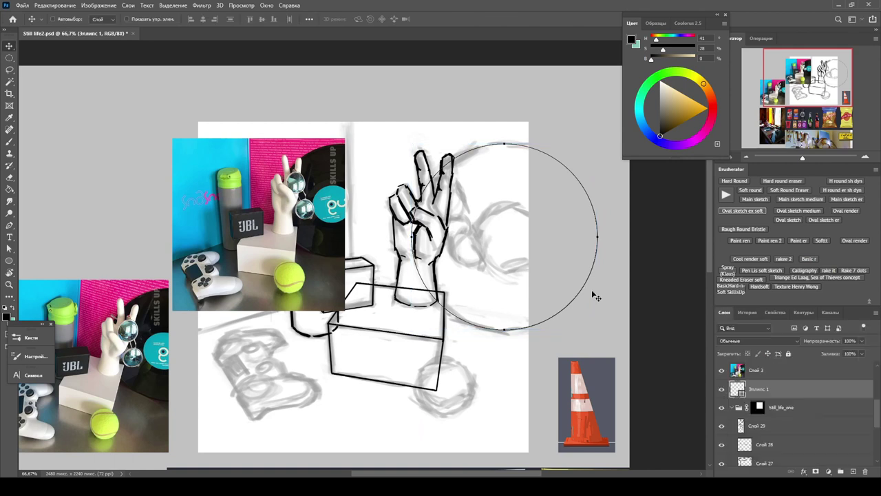
Step: Scale and position the circle outline to match the sketched edge of the vinyl record
key(ctrl+t)
key(Return)
scroll(530, 241, up, 1)
key(ctrl+t)
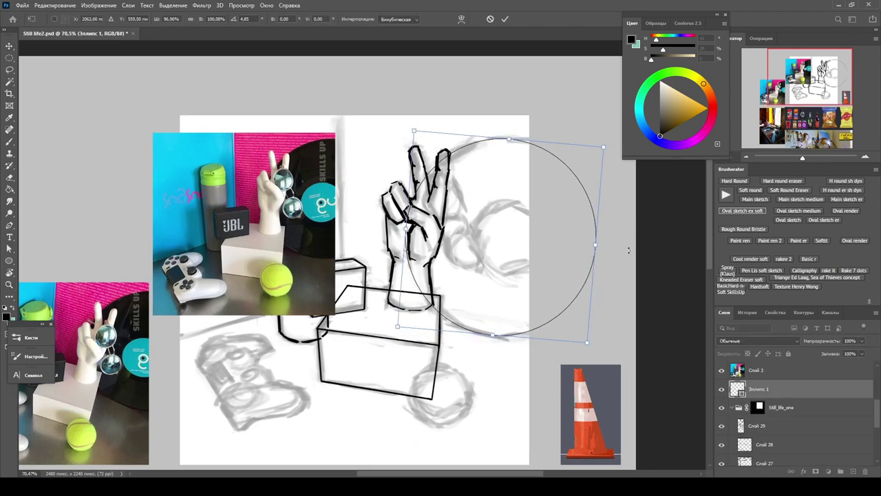
key(ctrl+z)
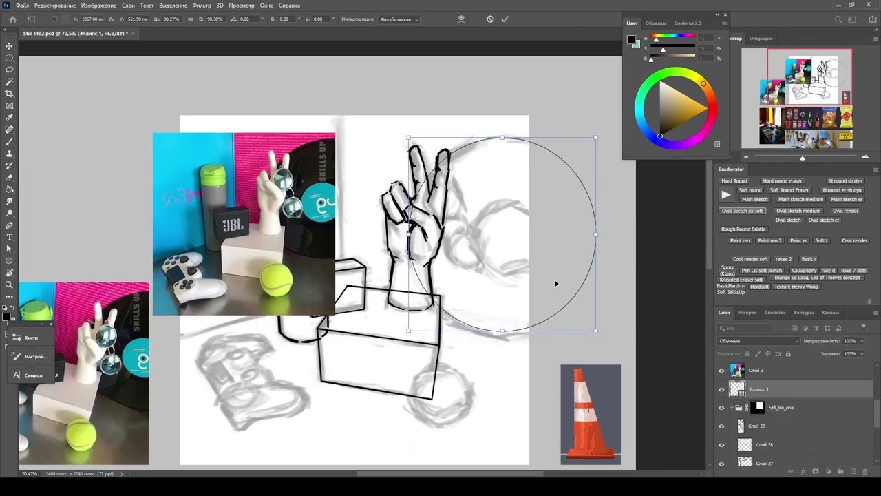
key(Return)
key(z)
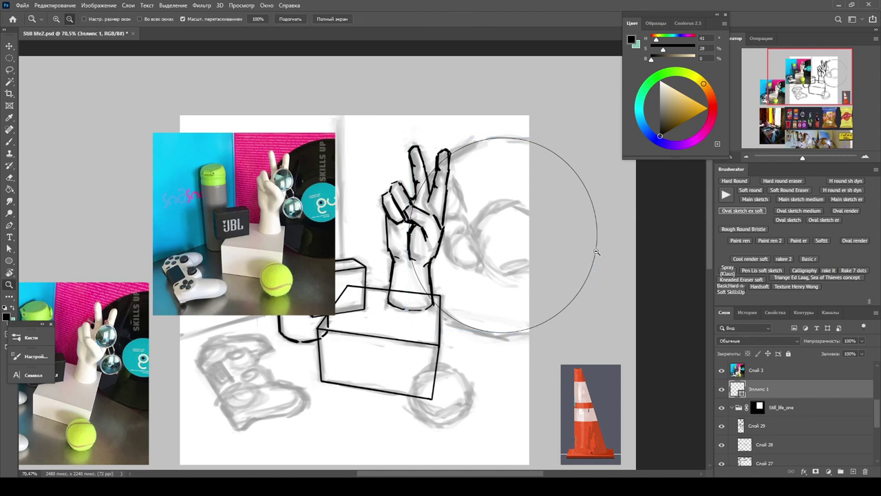
key(ctrl+t)
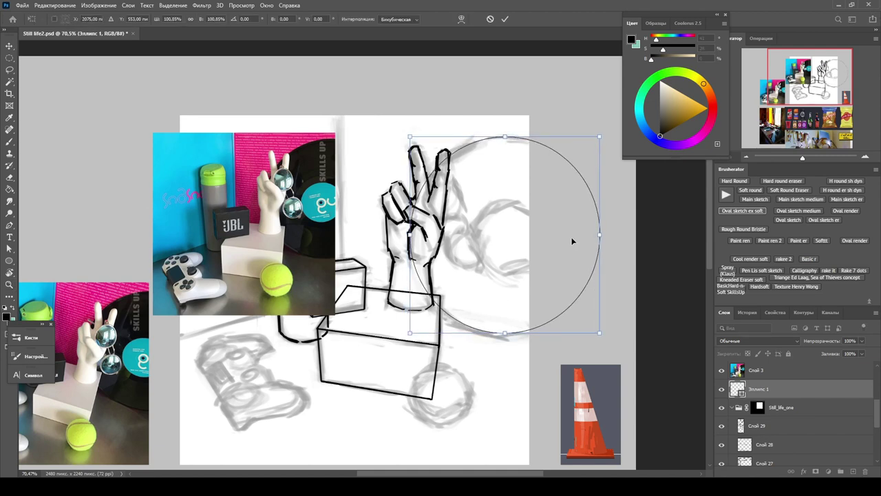
drag(603, 238, 606, 236)
key(Return)
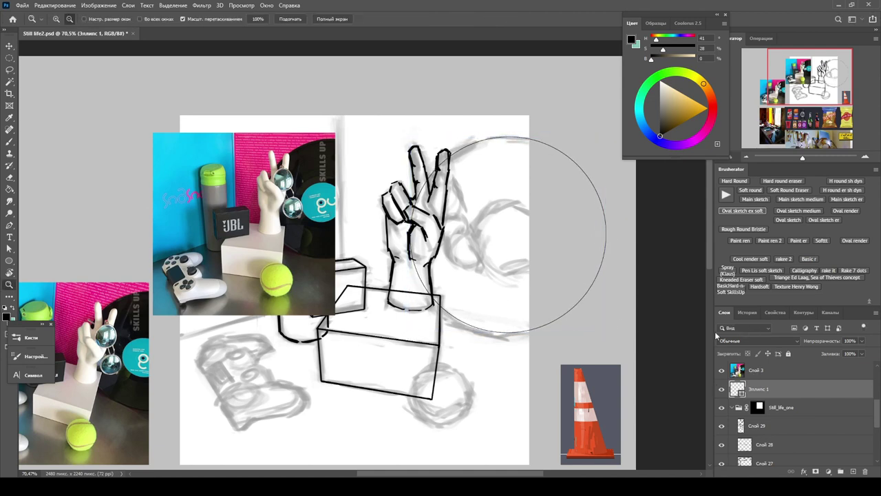
Step: Duplicate the circle and scale the copy down to about 208 px over the record's centre label
key(ctrl+j)
key(ctrl+t)
drag(606, 332, 557, 241)
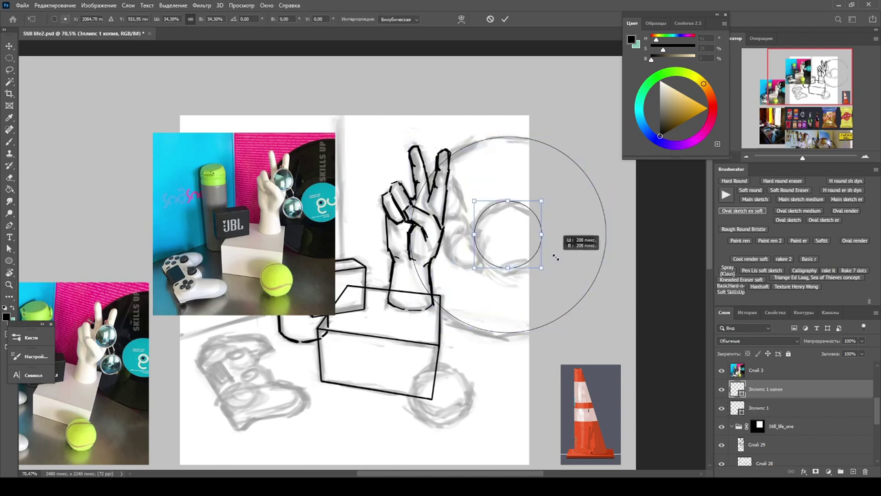
key(Return)
Step: Select both circles and skew them together to match the slant of the sketched record
key(alt+shift+bracketleft)
key(ctrl+t)
right_click(573, 173)
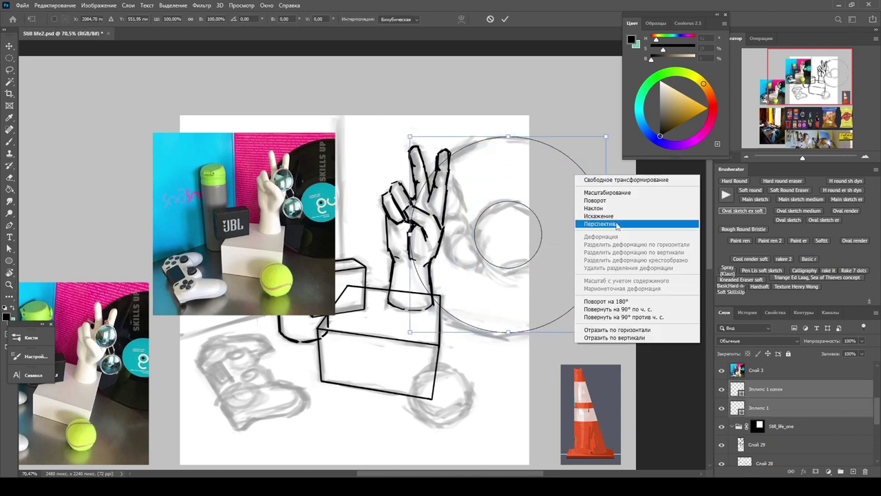
key(Escape)
right_click(562, 208)
click(595, 246)
drag(606, 136, 561, 142)
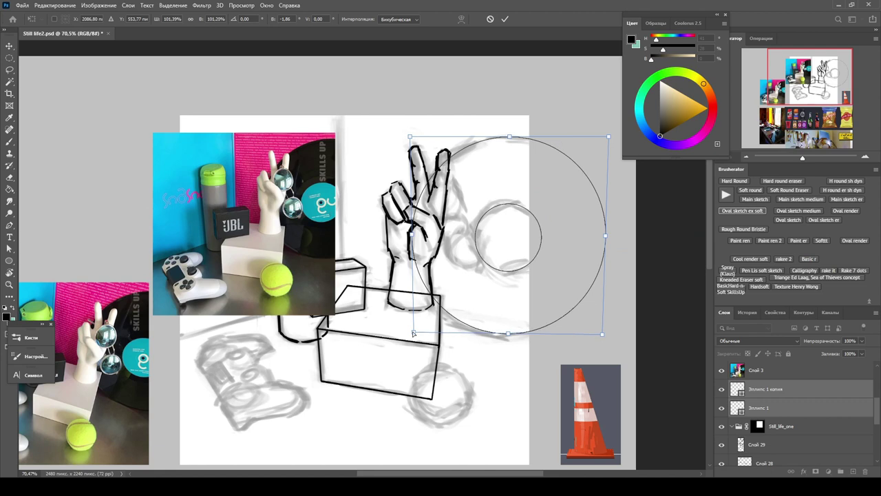
drag(412, 343, 414, 120)
key(Return)
key(z)
key(alt+bracketright)
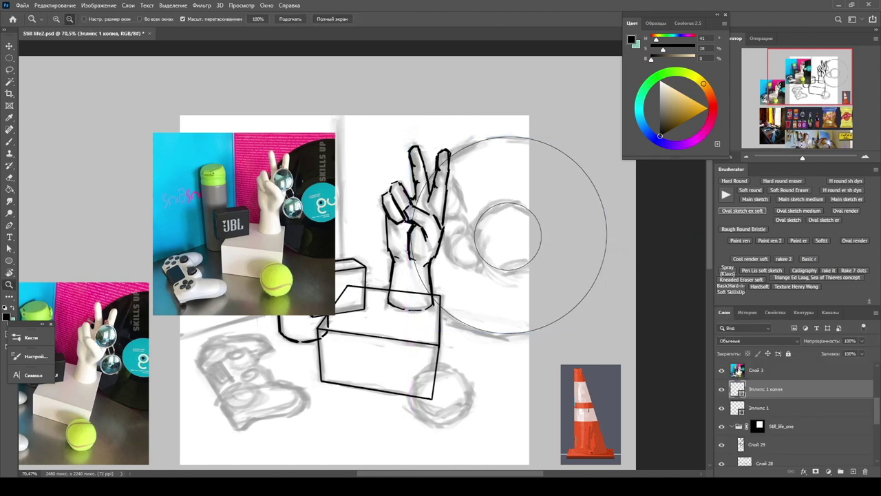
Step: Show the flat colours beneath the linework and fill the large circle with the record's near-black colour
click(733, 427)
click(738, 438)
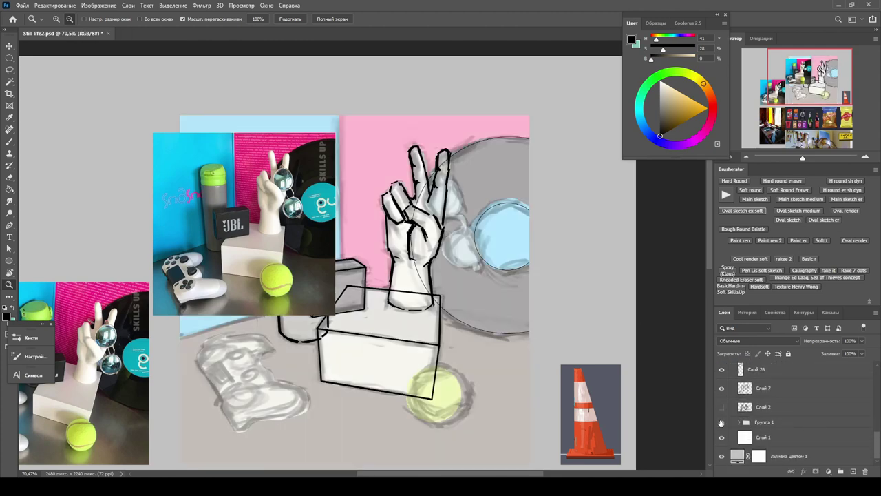
key(u)
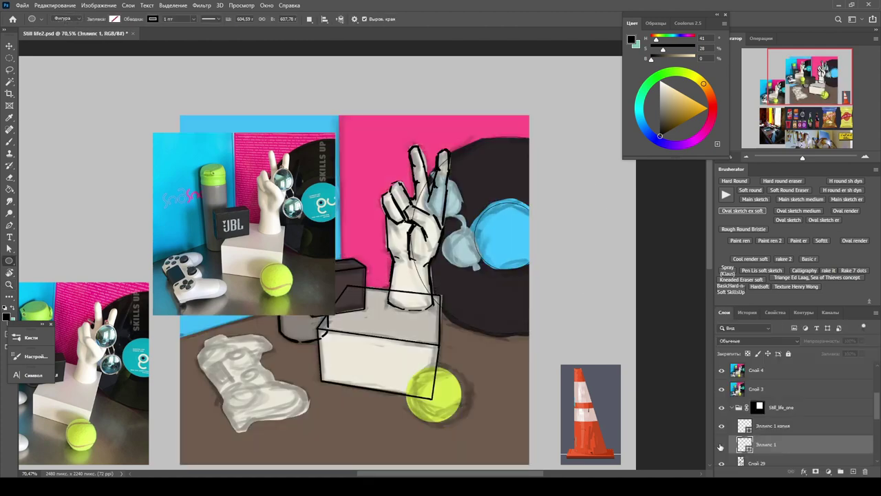
click(115, 18)
click(77, 35)
click(152, 19)
key(Escape)
key(alt+bracketright)
Step: Fill the small circle with the record label's light blue
click(115, 18)
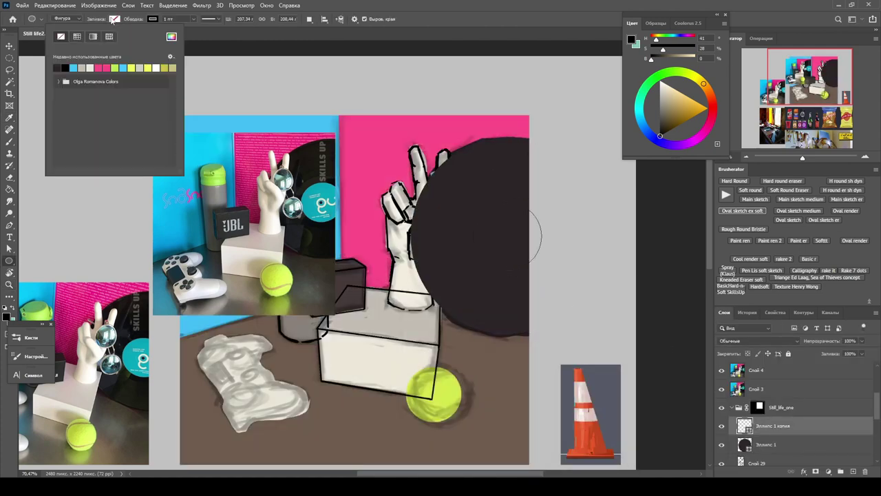
click(172, 36)
click(613, 314)
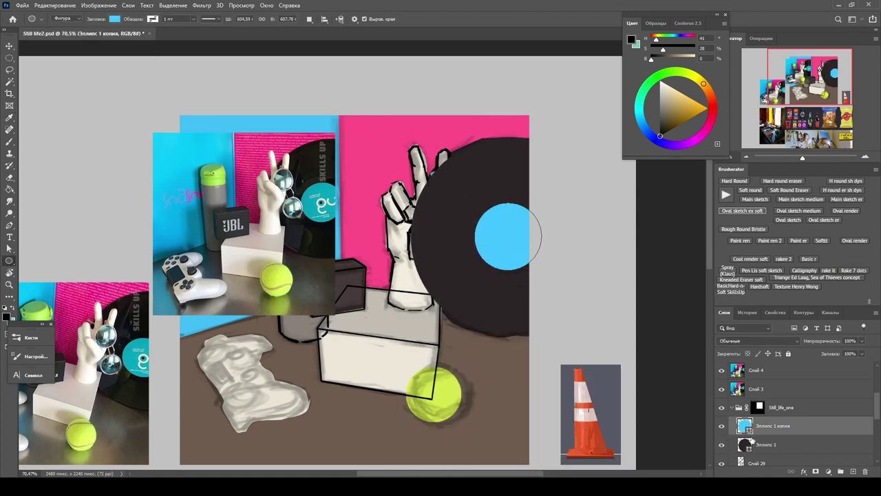
Step: Move both circle shapes into Группа 1 above the old record layers Слой 20 and Слой 21, and hide those two layers
scroll(783, 391, down, 2)
scroll(783, 392, down, 1)
drag(771, 400, 765, 412)
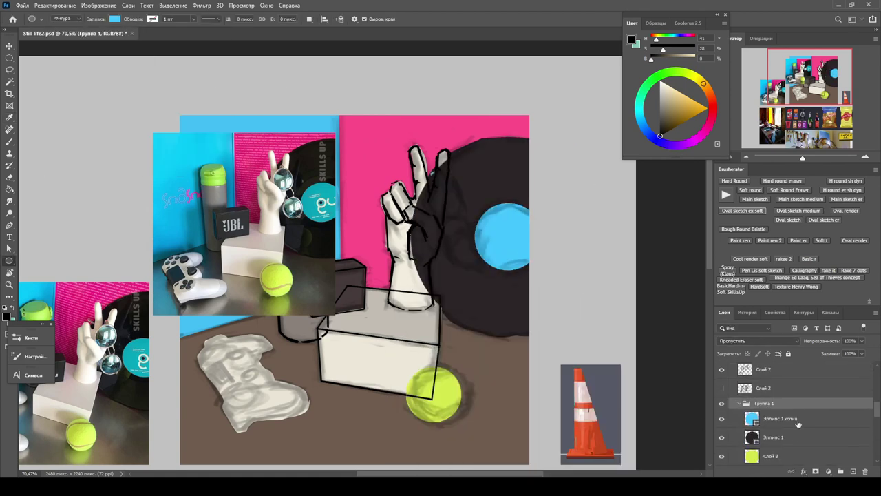
key(v)
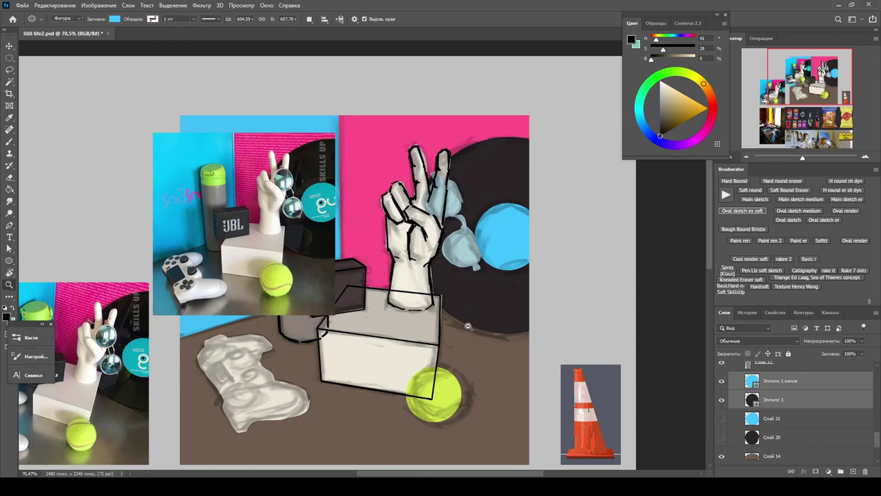
Step: Fit the two circle shapes to the painted record and select the hand's linework layer Слой 29
alt+scroll(310, 275, down, 2)
click(772, 456)
ctrl+click(752, 456)
key(ctrl+d)
scroll(456, 297, up, 3)
scroll(456, 297, down, 3)
click(773, 380)
shift+click(773, 399)
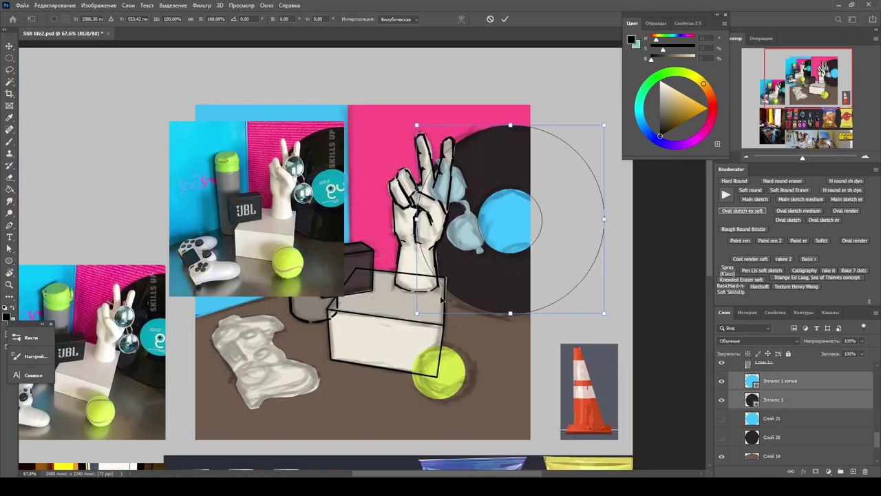
key(z)
ctrl+click(456, 298)
scroll(441, 289, up, 2)
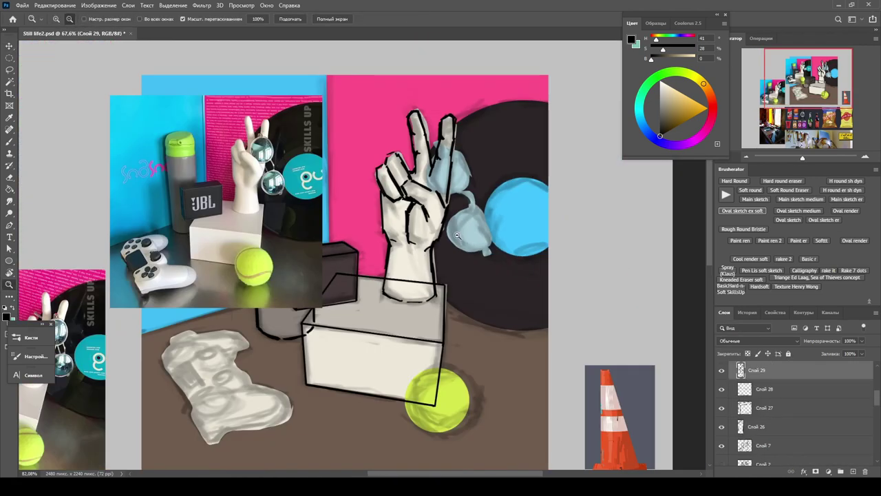
scroll(346, 401, down, 3)
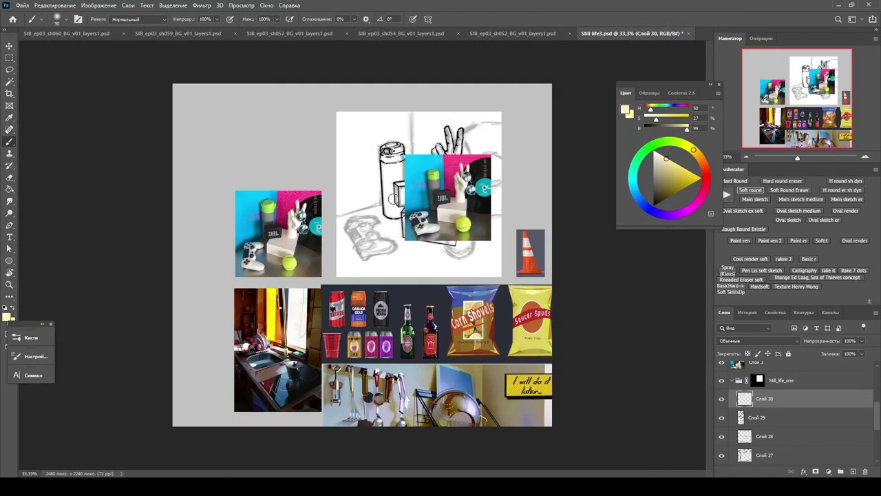
Step: Choose the small hard elliptical brush from the brush presets for drawing black linework
right_click(394, 199)
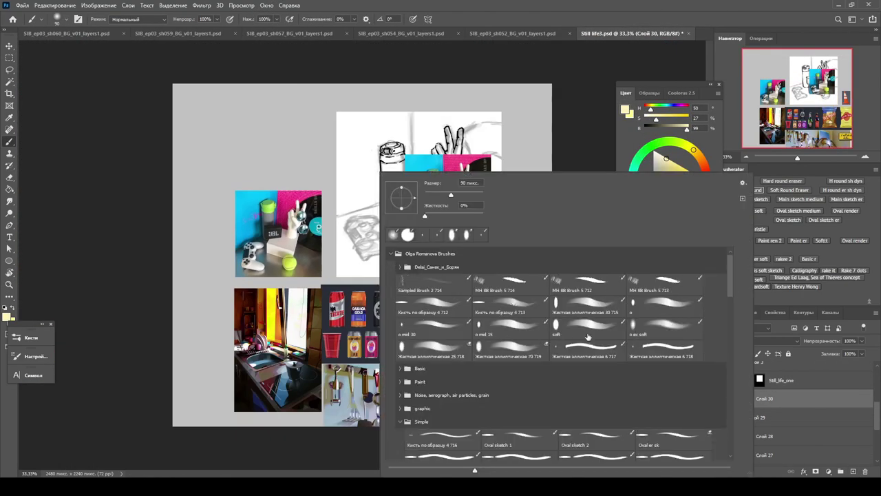
double_click(560, 351)
click(356, 180)
right_click(358, 198)
key(Escape)
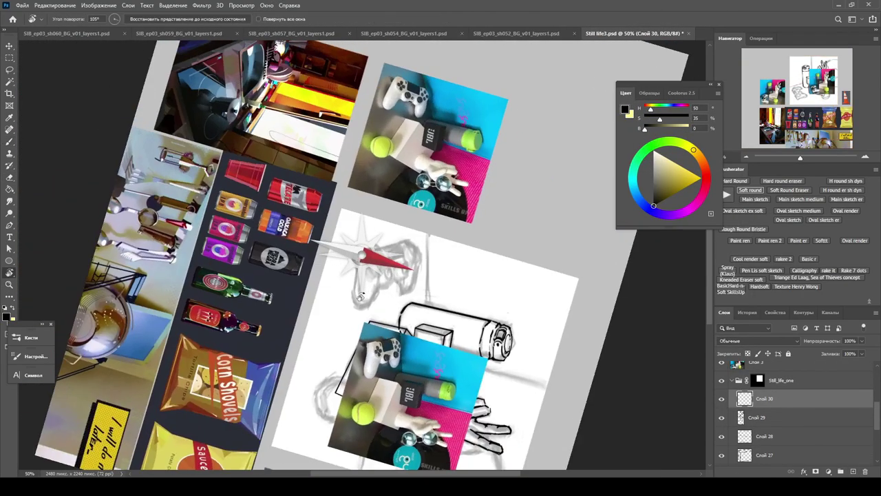
Step: Rotate the canvas and draw the outline of the game controller's near grip and its round button area
scroll(324, 163, up, 3)
mouse_move(301, 169)
mouse_down()
mouse_move(430, 177)
mouse_move(349, 188)
mouse_up()
key(b)
drag(326, 159, 344, 235)
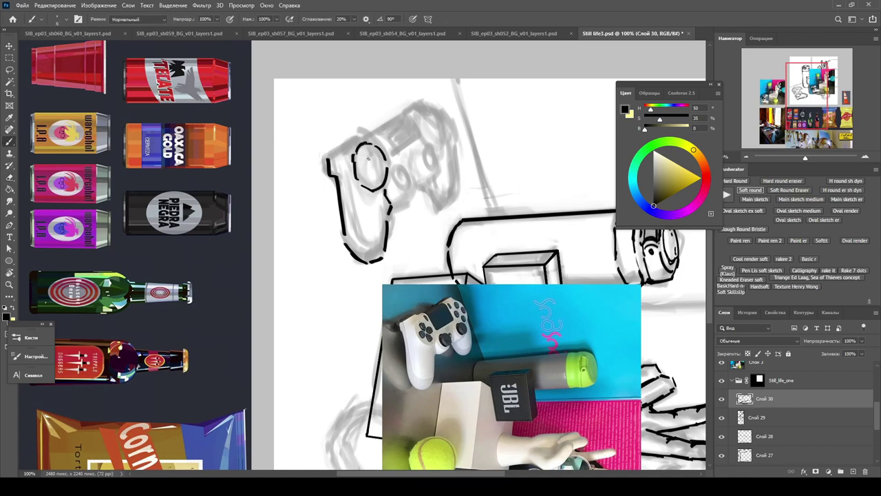
Step: Draw the controller's near thumbstick with its round base, erasing stray lines around it
mouse_move(365, 146)
mouse_down()
mouse_move(361, 255)
mouse_move(435, 294)
mouse_move(297, 198)
mouse_move(368, 220)
mouse_move(375, 213)
mouse_move(338, 233)
mouse_move(360, 250)
mouse_move(369, 215)
mouse_move(343, 239)
mouse_up()
key(e)
key(b)
key(e)
key(b)
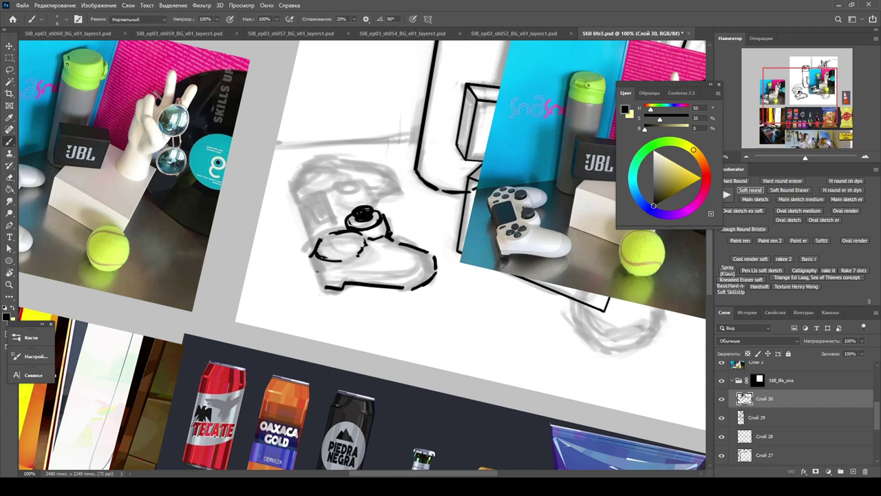
Step: Draw the controller's front edge, the touchpad and the second thumbstick
drag(314, 244, 300, 201)
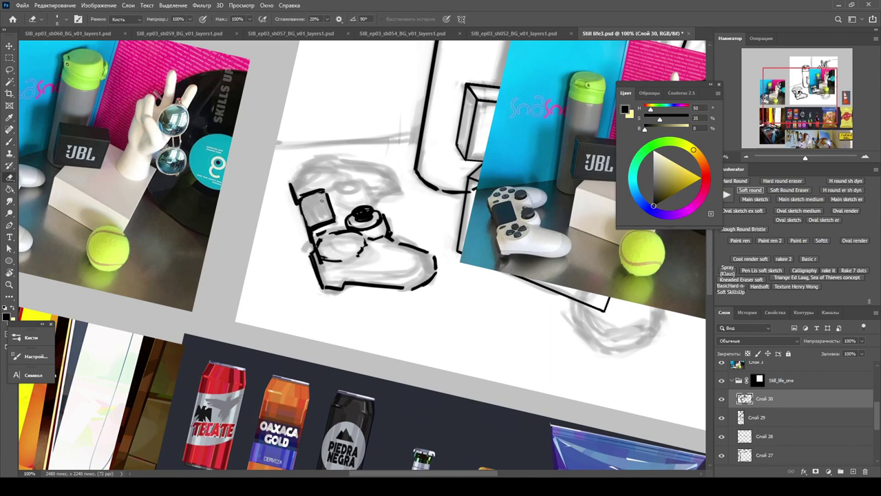
drag(360, 184, 364, 180)
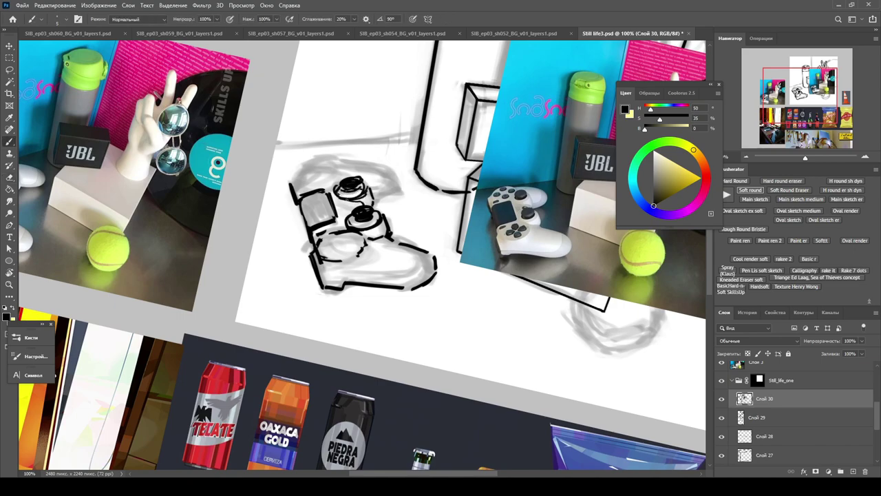
drag(444, 224, 411, 326)
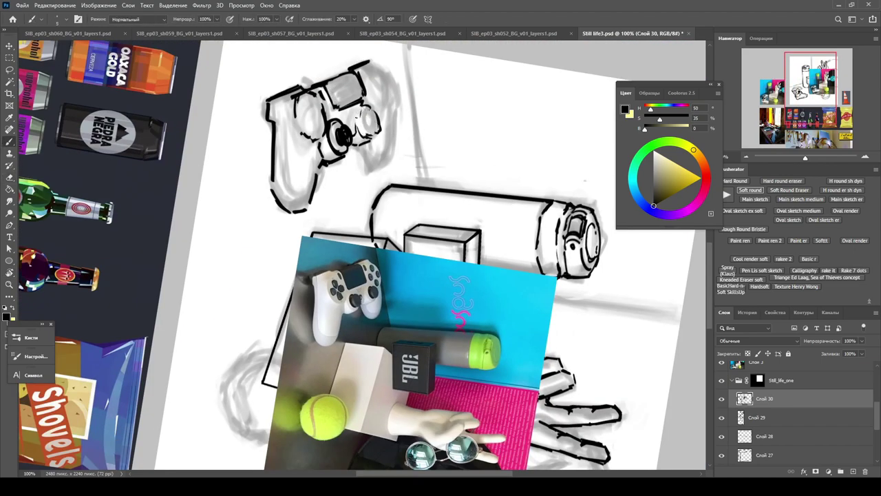
Step: Draw the controller's far grip and round button area, and clean up the tips of both grips
mouse_move(357, 108)
mouse_down()
mouse_move(363, 128)
mouse_move(352, 132)
mouse_up()
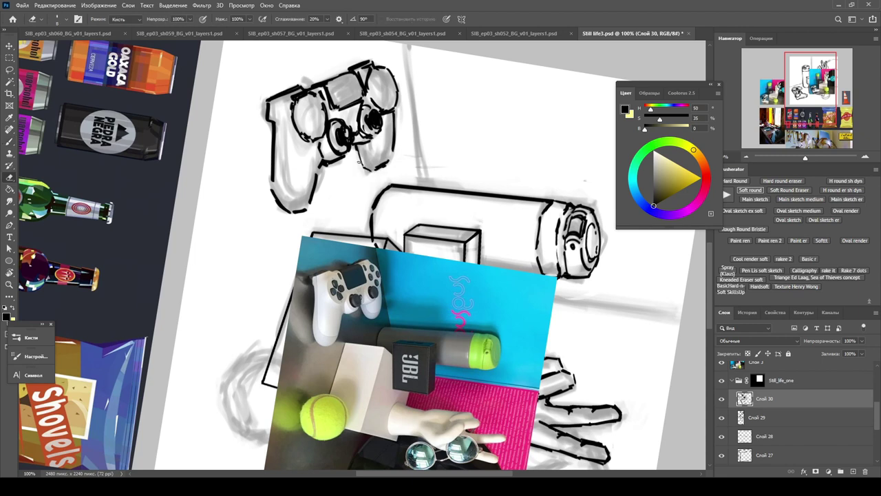
key(e)
key(b)
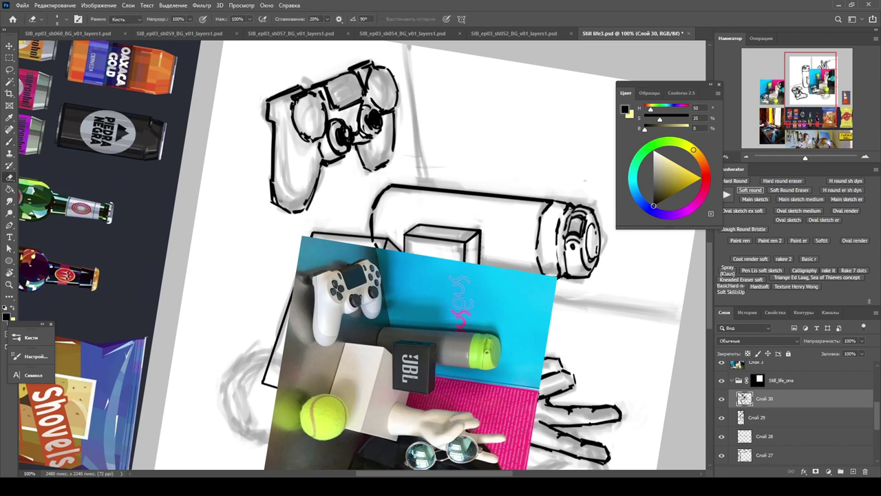
drag(274, 200, 289, 213)
drag(380, 159, 392, 152)
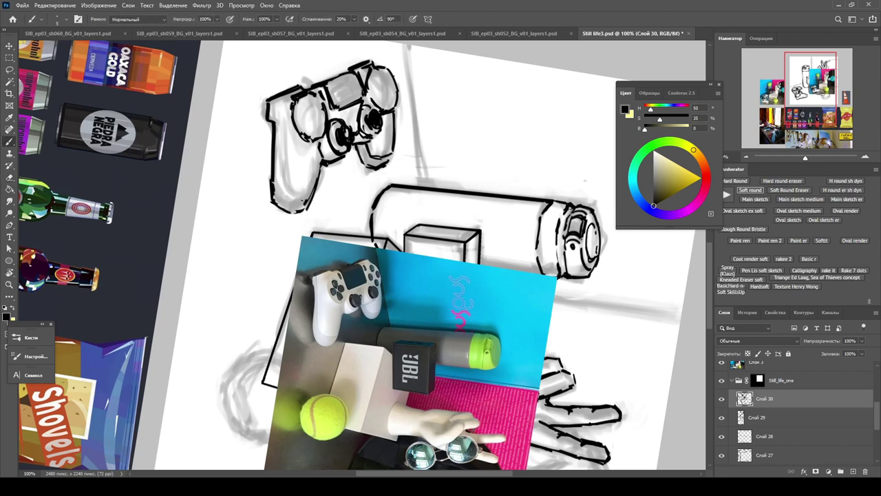
Step: Add the near grip's side thickness and the shoulder buttons on the controller's front edge
drag(281, 126, 282, 179)
mouse_move(281, 131)
mouse_down()
mouse_move(277, 108)
mouse_move(292, 143)
mouse_move(255, 104)
mouse_up()
drag(363, 59, 334, 75)
drag(284, 213, 310, 207)
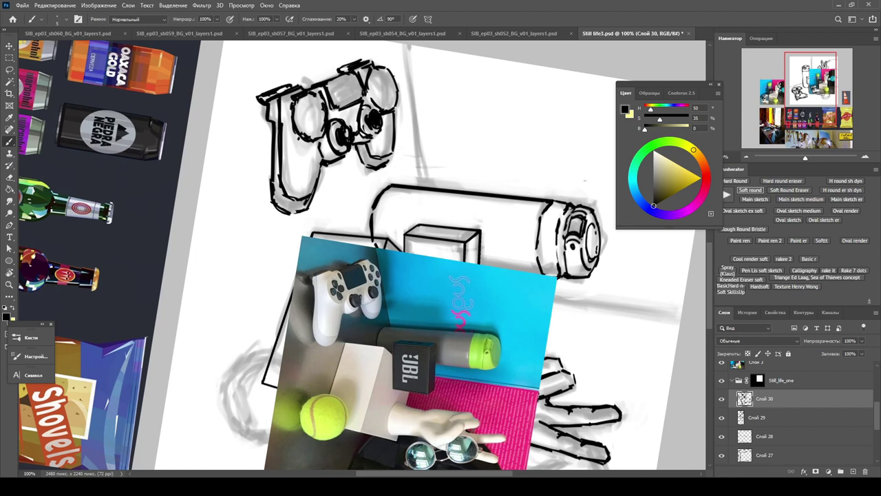
Step: Erase the rough outlines of the controller's round button areas and redraw them as cleaner circles
key(e)
drag(296, 105, 324, 102)
key(b)
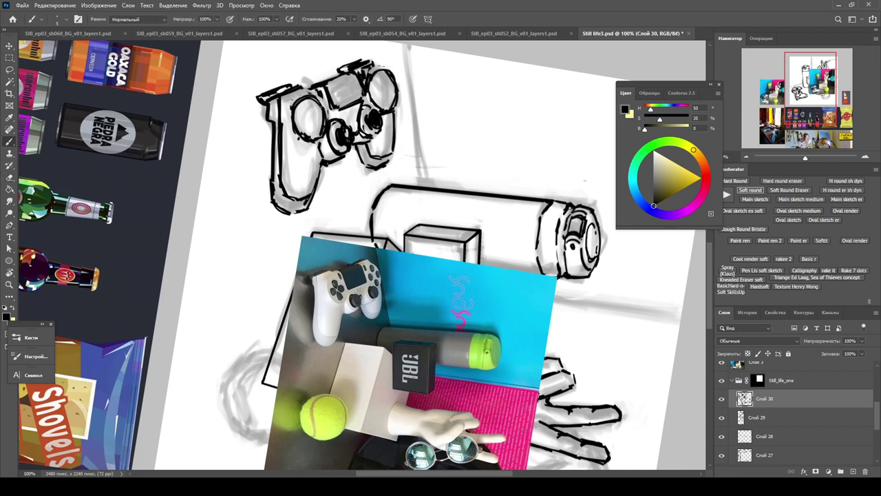
Step: Draw the directional pad and the four action buttons inside the controller's two round button areas
drag(297, 144, 314, 135)
drag(380, 75, 391, 91)
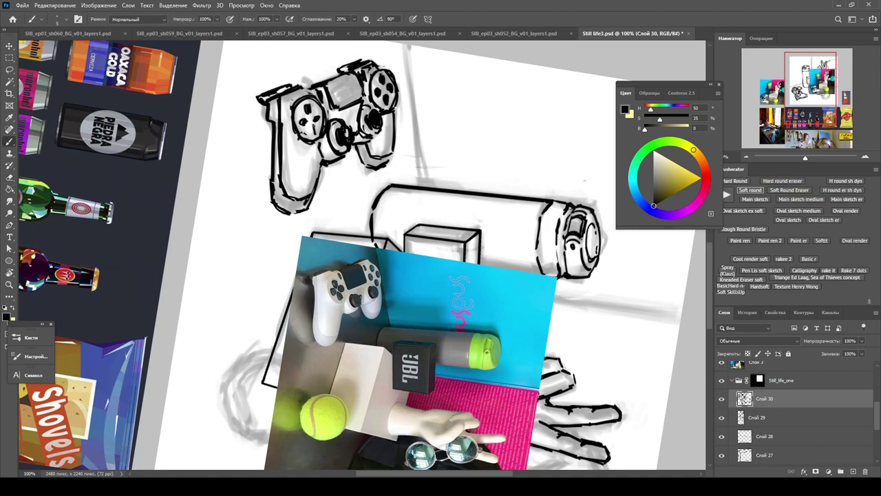
key(r)
mouse_move(314, 131)
mouse_down()
mouse_move(358, 137)
mouse_move(441, 330)
mouse_move(475, 291)
mouse_move(458, 207)
mouse_move(447, 225)
mouse_up()
key(r)
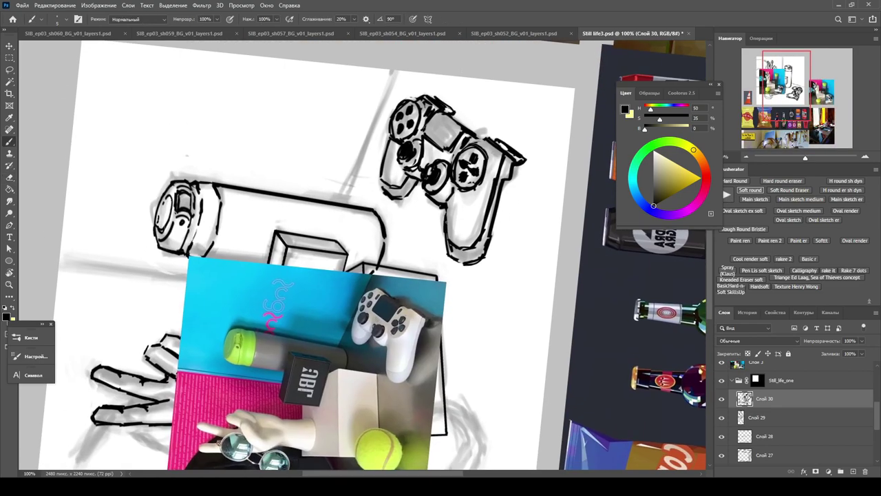
Step: Outline the controller's touchpad and strengthen the linework along its front edge
scroll(465, 200, down, 1)
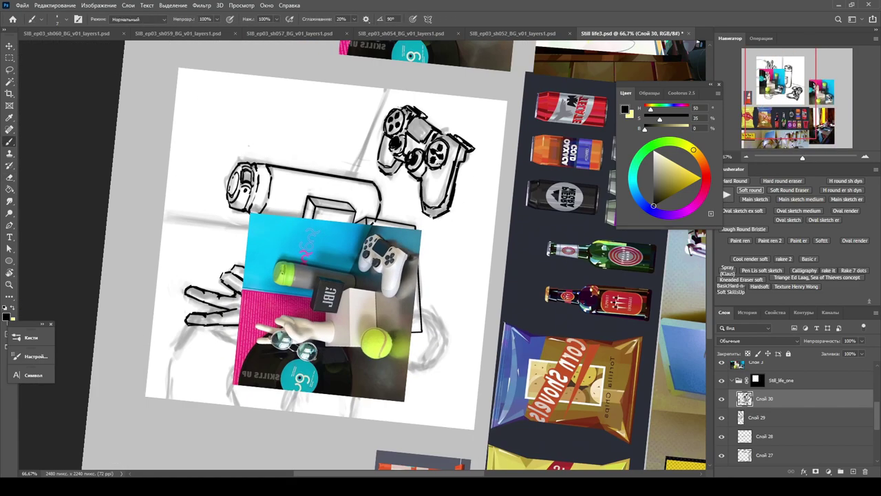
key(r)
key(Escape)
key(e)
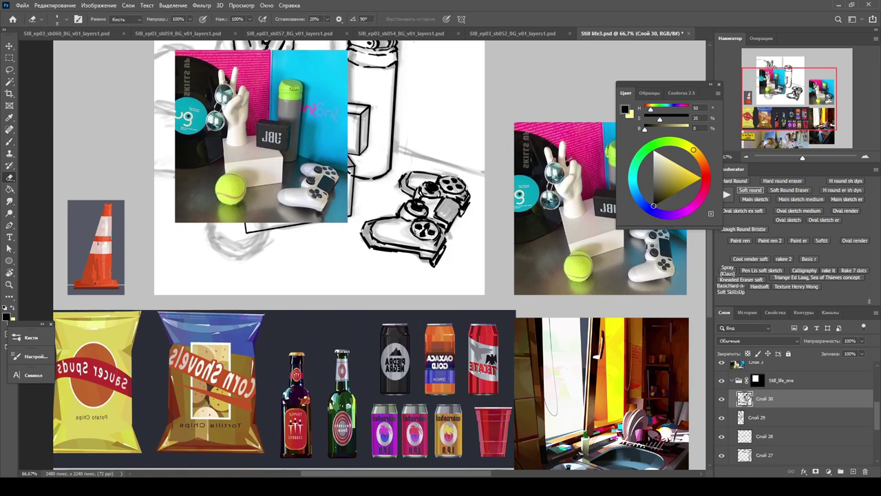
key(b)
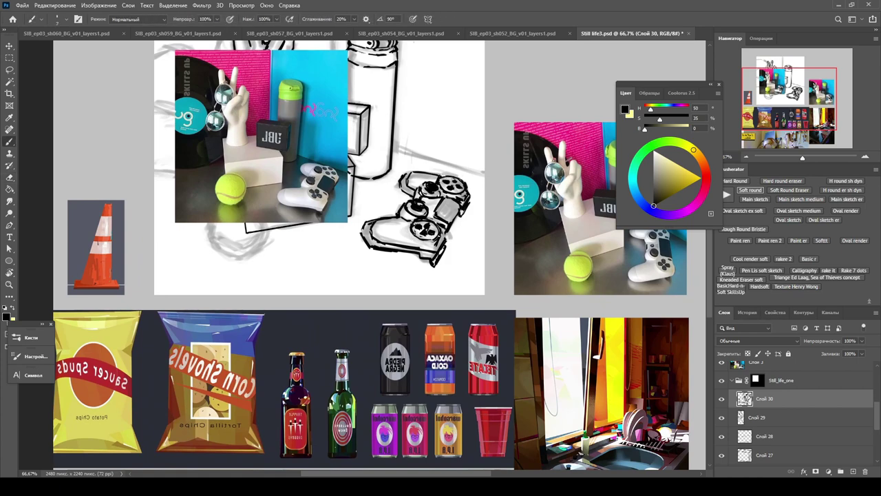
key(r)
drag(447, 191, 460, 296)
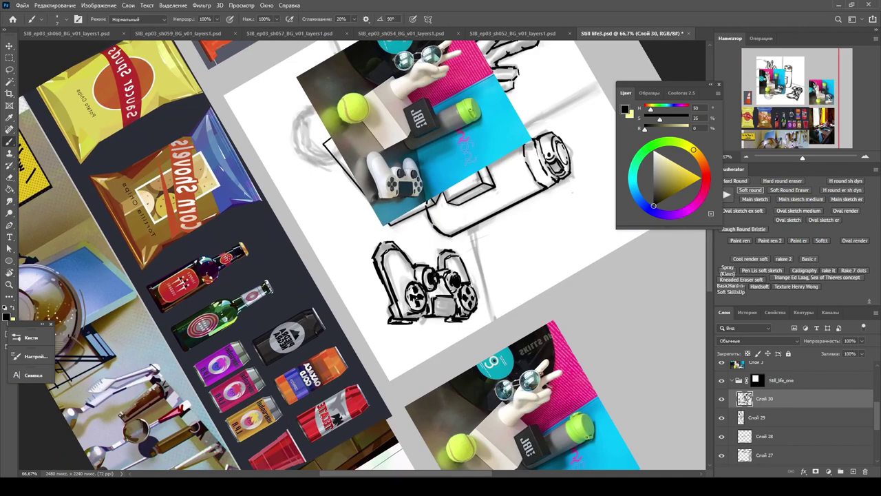
key(Escape)
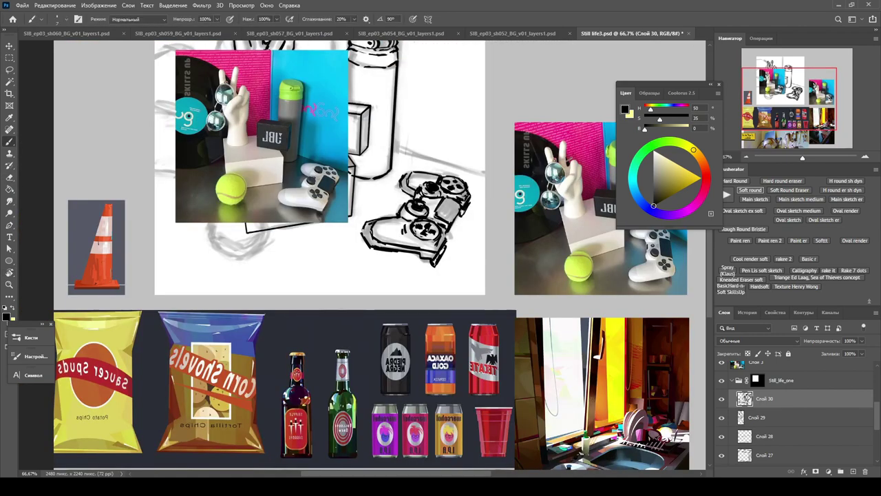
key(ctrl+plus)
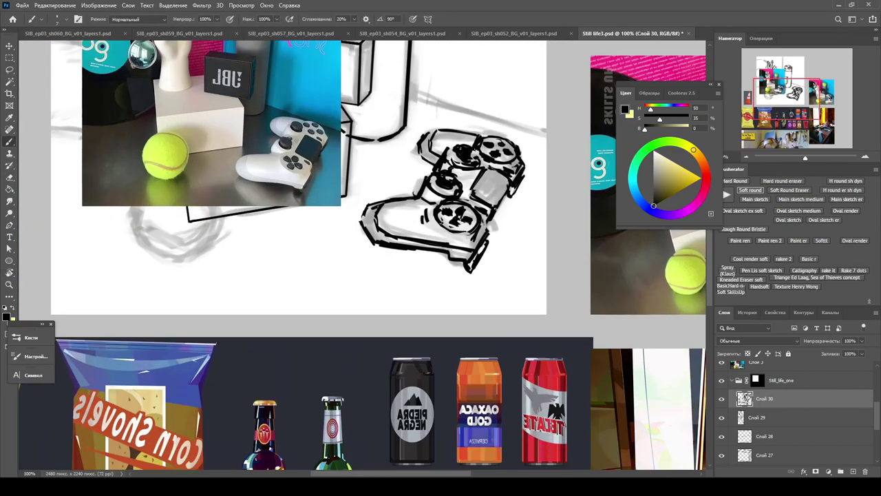
key(e)
key(b)
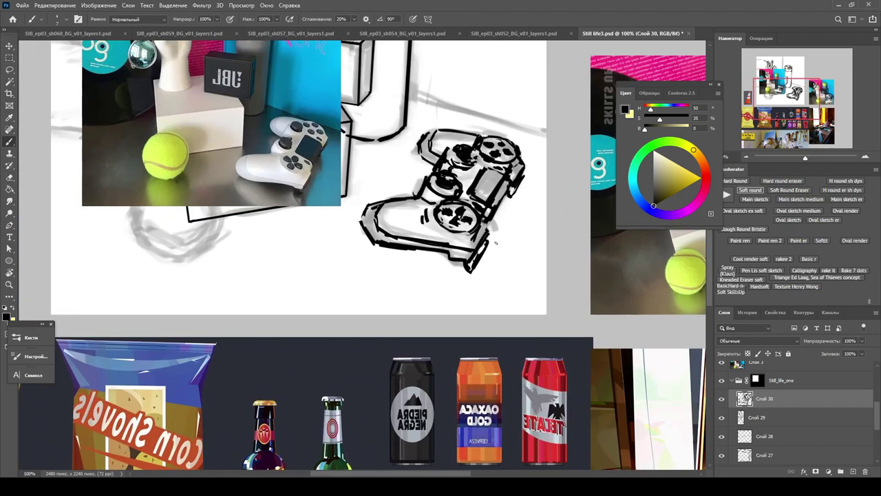
key(e)
scroll(486, 242, up, 2)
Step: Move the overlapping reference photo off the drawing to sit above the second reference and check the whole composition
key(z)
drag(447, 278, 344, 193)
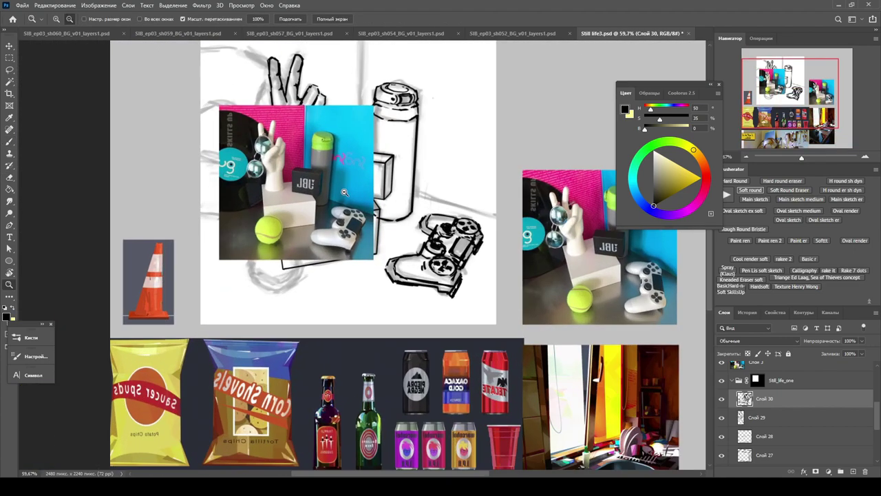
key(ctrl+z)
scroll(603, 348, down, 2)
scroll(323, 247, up, 3)
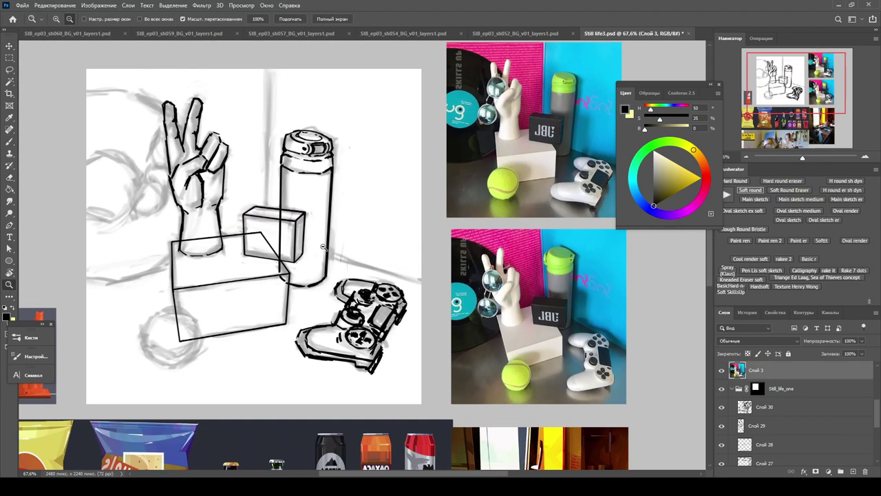
scroll(257, 252, up, 3)
scroll(256, 252, down, 4)
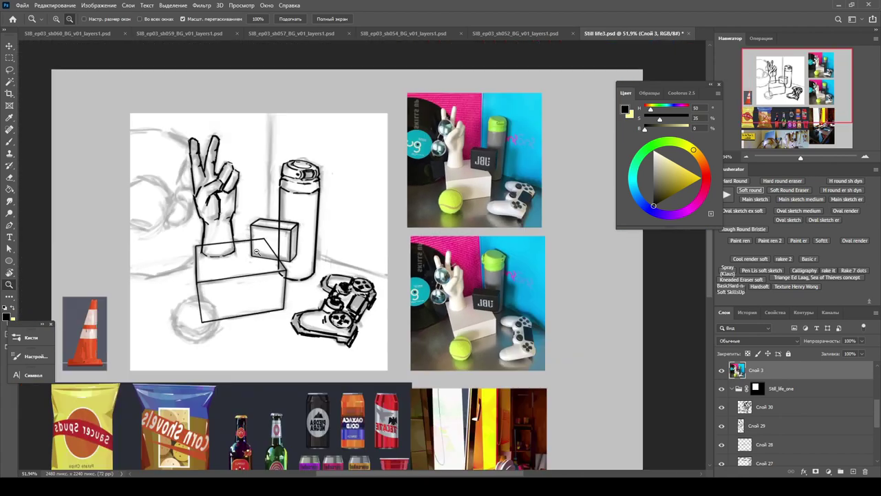
scroll(303, 263, down, 1)
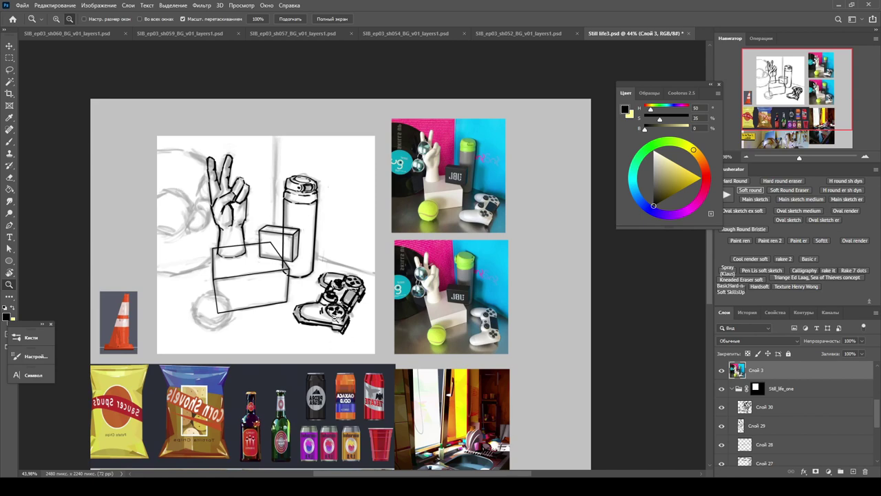
scroll(337, 309, up, 1)
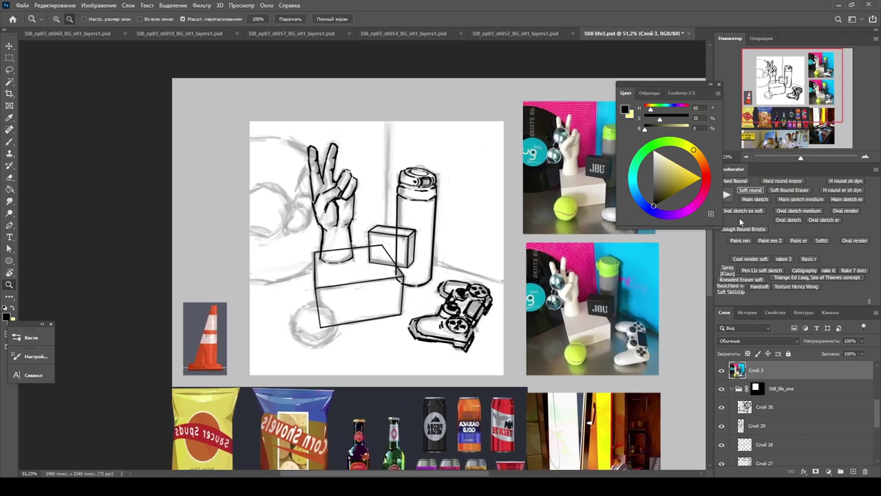
Step: Add a new layer above the controller linework and place the reference photo over the drawing beside the hand
key(h)
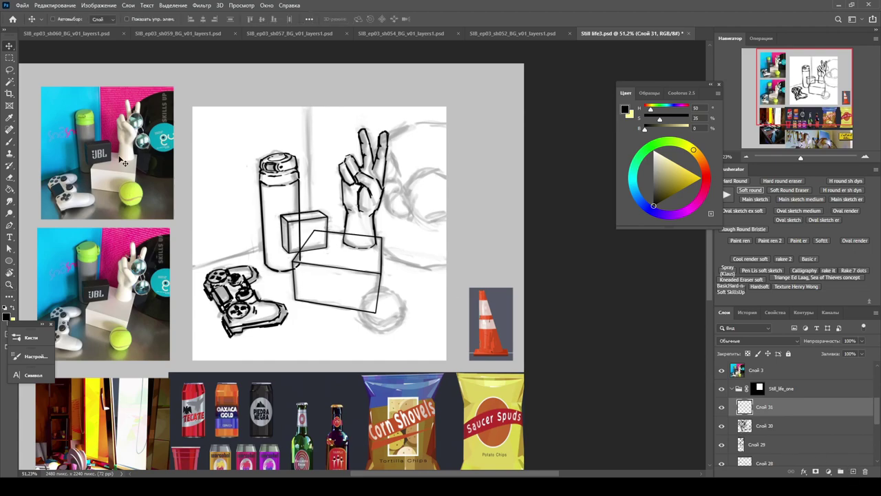
drag(138, 124, 307, 168)
scroll(296, 110, up, 5)
drag(296, 110, 217, 320)
scroll(792, 413, down, 1)
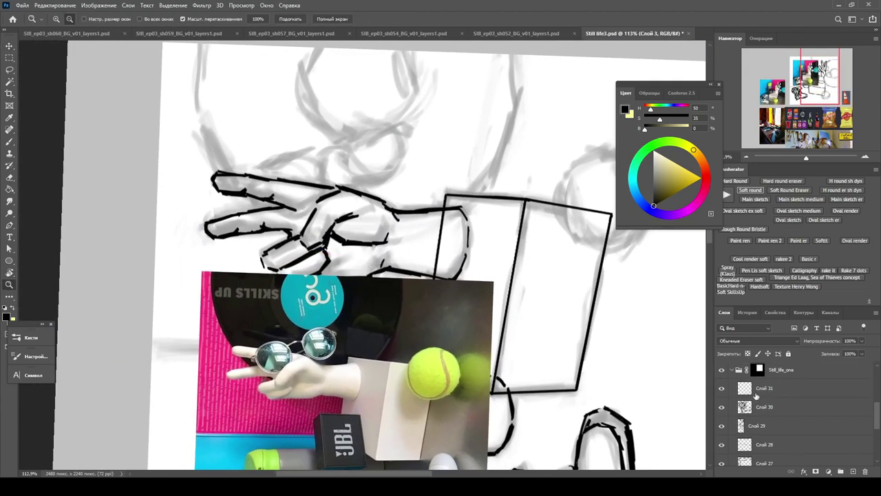
Step: Lower the opacity of the hand linework and of the rough sketch layer Слой 7
click(757, 406)
click(862, 353)
drag(831, 365, 833, 366)
click(761, 369)
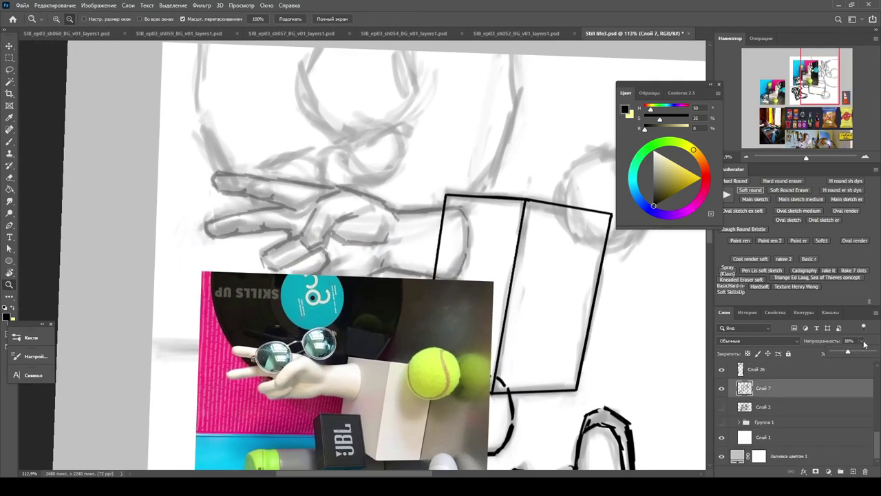
Step: Draw the first lens frame of the sunglasses over the fingers, with its hinge and the start of the bridge
scroll(771, 409, up, 2)
key(b)
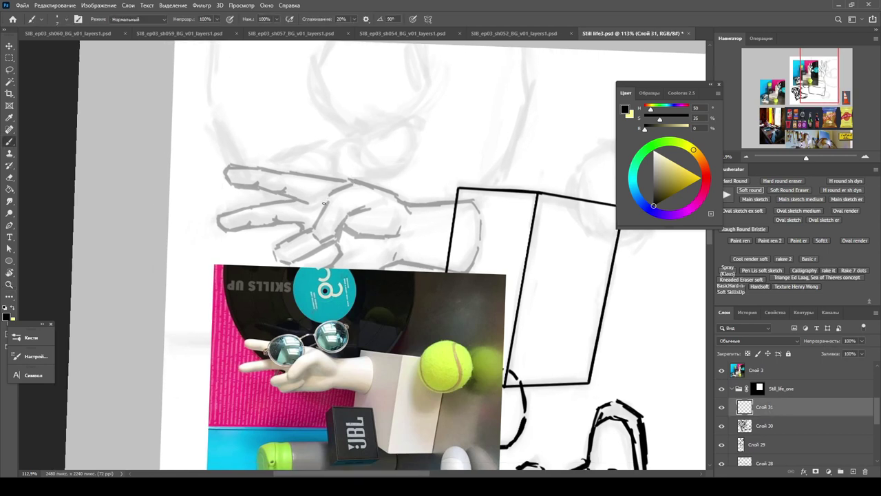
drag(326, 203, 306, 210)
drag(339, 173, 340, 186)
mouse_move(302, 210)
mouse_down()
mouse_move(258, 187)
mouse_move(317, 152)
mouse_move(367, 145)
mouse_move(357, 158)
mouse_up()
key(e)
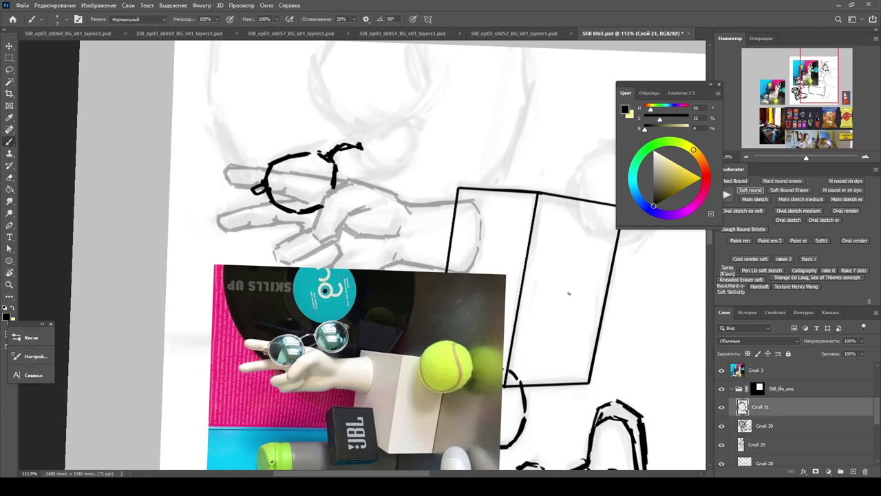
drag(256, 197, 267, 195)
Step: Draw the sunglasses' second lens frame and its inner edge on a separate new layer
key(ctrl+shift+alt+n)
drag(362, 142, 417, 179)
drag(361, 137, 416, 126)
drag(417, 125, 432, 162)
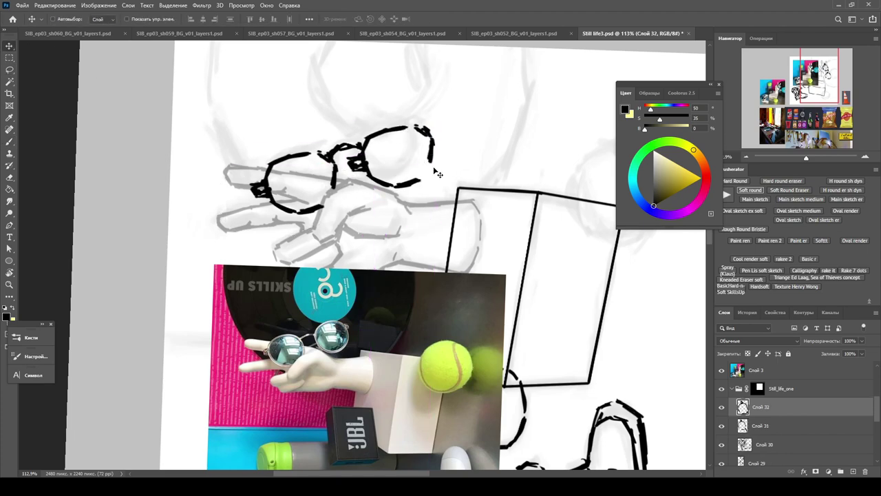
Step: Position the second lens and add the lower bar of the bridge between the two lenses
mouse_move(431, 128)
mouse_down()
mouse_move(475, 244)
mouse_move(438, 259)
mouse_move(459, 259)
mouse_up()
key(b)
key(r)
key(ctrl+minus)
key(ctrl+plus)
drag(453, 91, 462, 153)
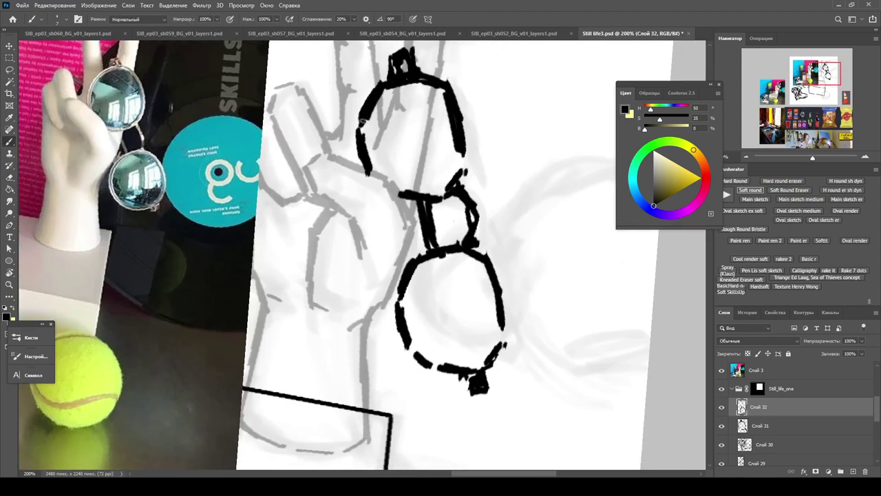
Step: Thicken both sunglasses lens outlines and close the gaps in their frames
drag(411, 80, 362, 162)
drag(416, 195, 445, 191)
drag(483, 265, 498, 318)
drag(476, 256, 416, 266)
mouse_move(405, 268)
mouse_down()
mouse_move(410, 347)
mouse_move(477, 367)
mouse_move(493, 352)
mouse_up()
key(ctrl+minus)
key(ctrl+minus)
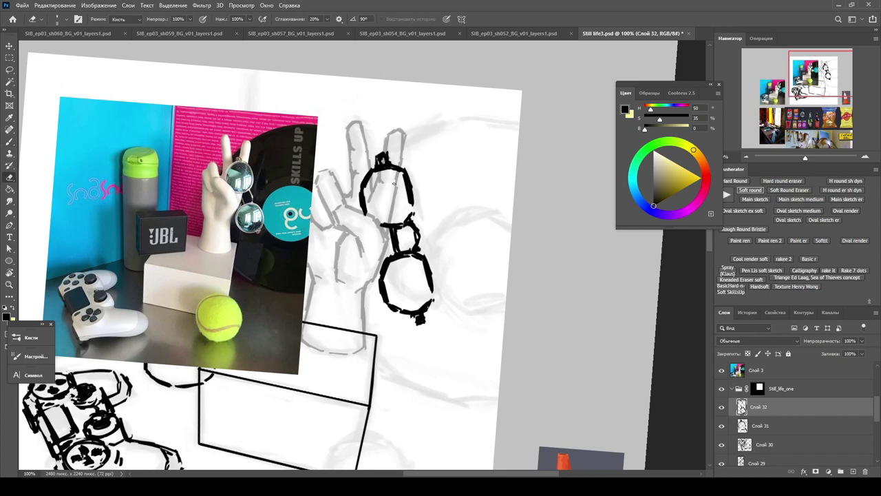
key(ctrl+minus)
key(ctrl+plus)
drag(400, 326, 455, 246)
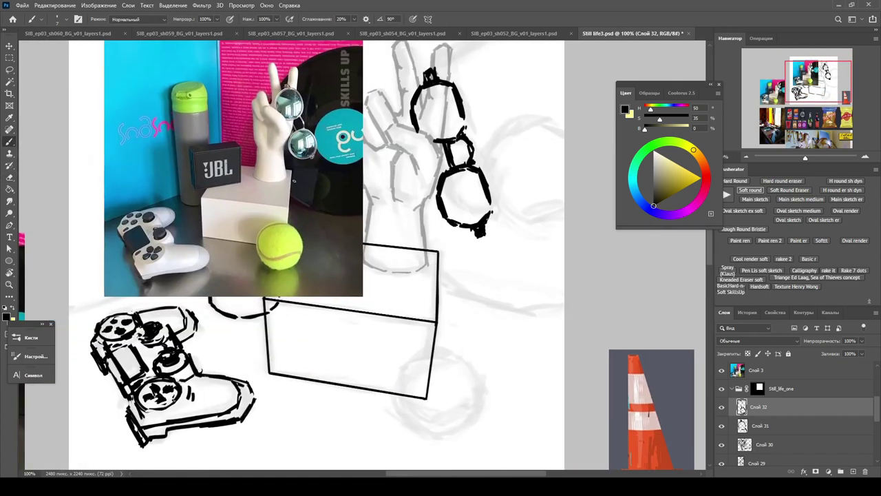
Step: Merge the two sunglasses layers into one layer
key(ctrl+t)
key(Return)
drag(510, 272, 525, 255)
key(v)
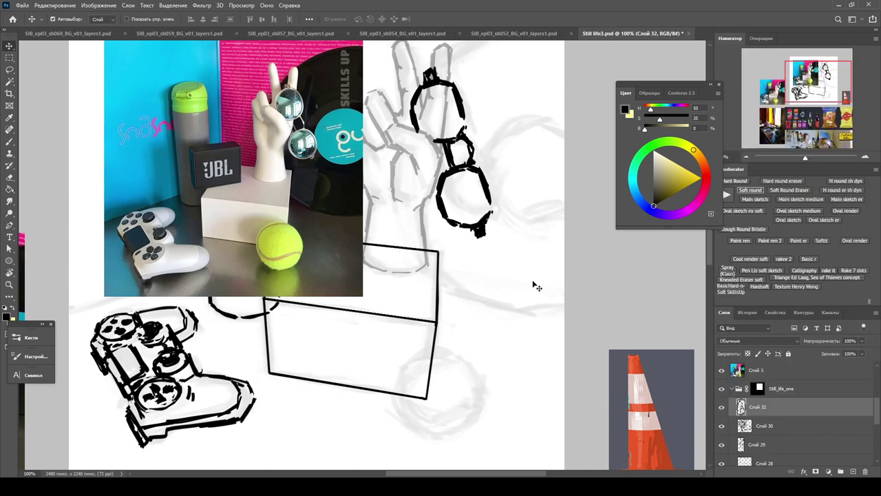
key(ctrl+d)
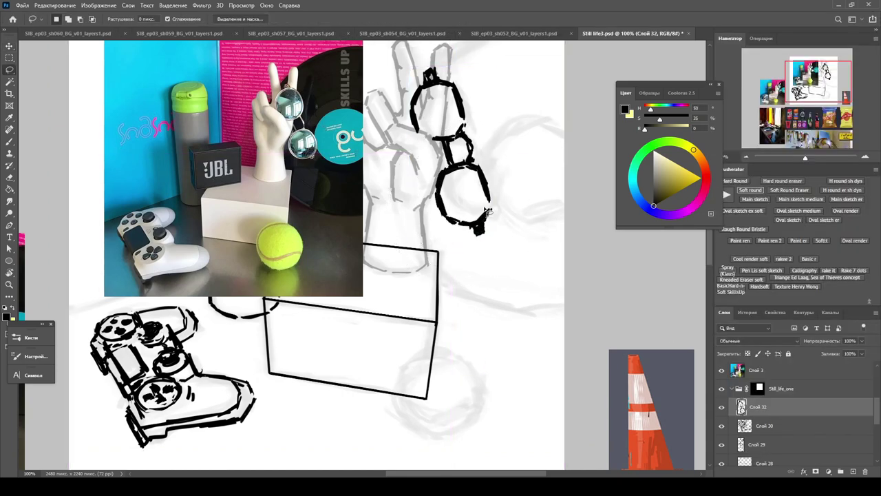
Step: Clean up the sunglasses' outer hinge and scale the whole glasses linework down slightly with Free Transform
key(e)
key(ctrl+t)
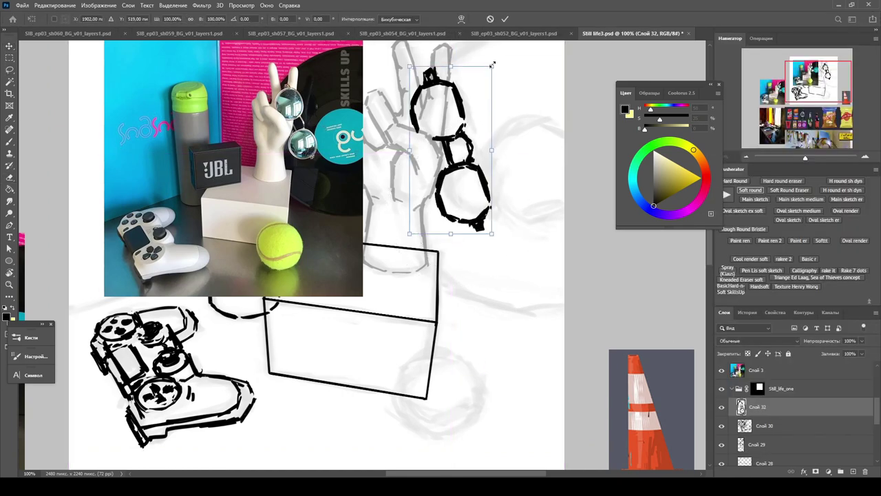
drag(489, 69, 413, 72)
key(Return)
key(b)
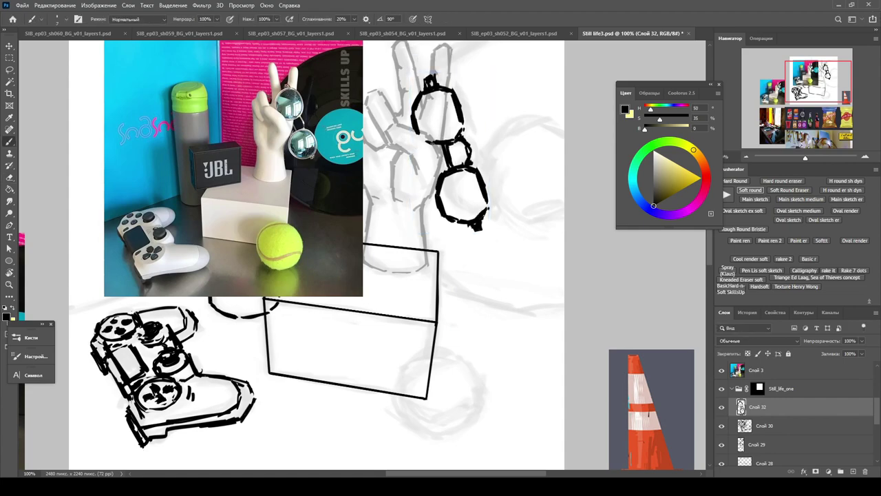
Step: Select the sunglasses' lower lens with the Lasso and adjust its shape with Free Transform
key(r)
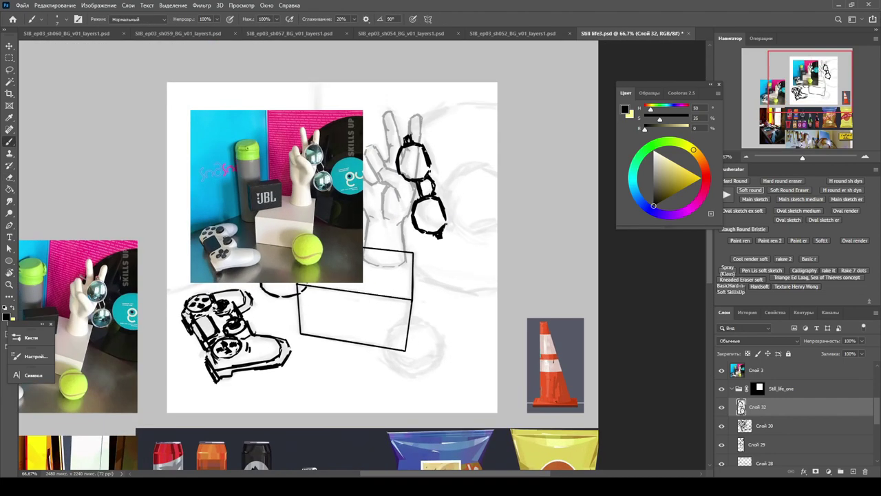
mouse_move(386, 172)
mouse_down()
mouse_move(265, 239)
mouse_move(387, 245)
mouse_up()
key(l)
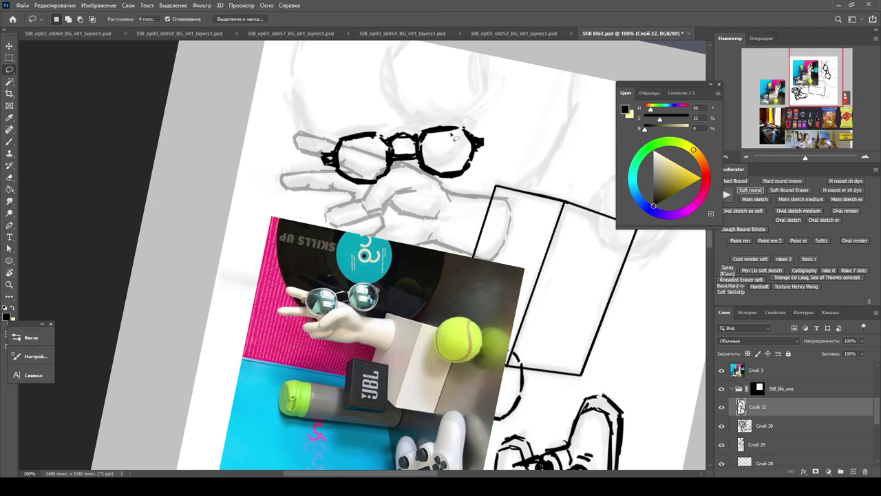
drag(479, 121, 437, 188)
key(ctrl+t)
drag(511, 182, 497, 196)
key(Escape)
key(Return)
key(b)
key(r)
mouse_move(446, 381)
mouse_down()
mouse_move(482, 324)
mouse_move(448, 160)
mouse_up()
key(e)
key(r)
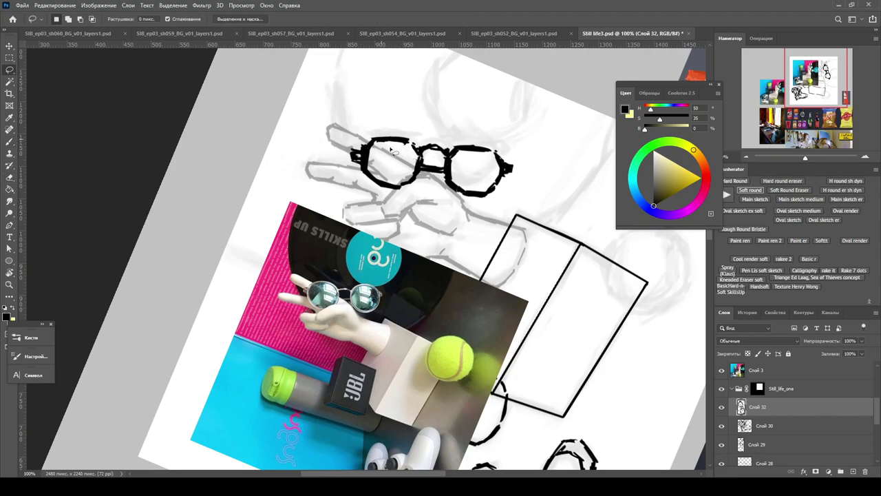
key(Escape)
key(b)
Step: Hide the rough sketch layer and show the flat colour group Группа 1 beneath the linework
key(ctrl+minus)
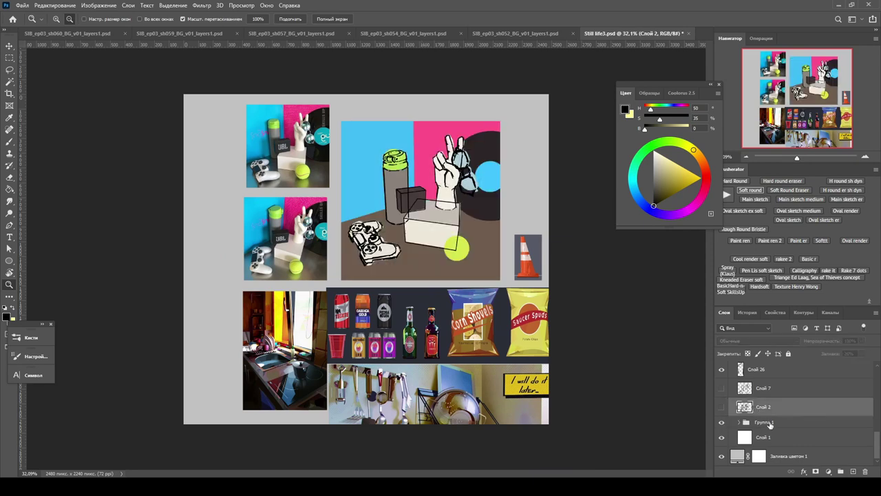
scroll(482, 167, up, 3)
scroll(482, 168, up, 2)
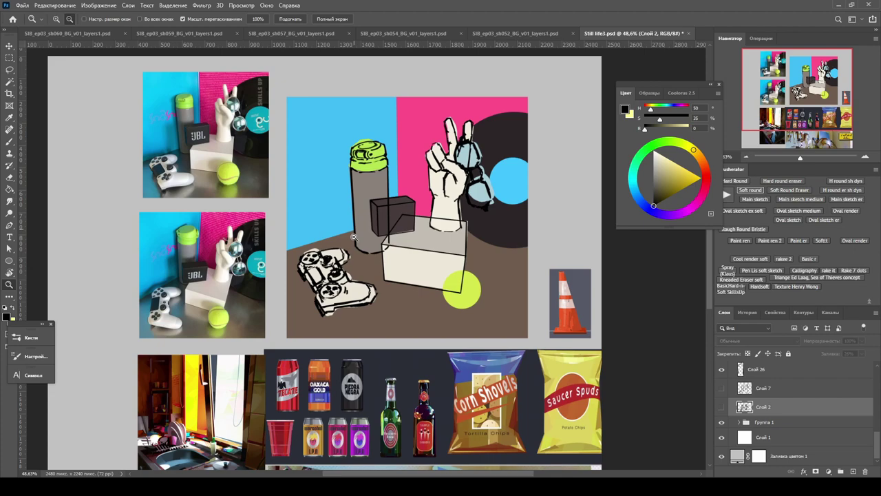
drag(409, 224, 429, 226)
Step: Fit the sunglasses linework to their flat colours by rotating it -2.14° and scaling it to 100.45%
drag(342, 132, 496, 205)
ctrl+click(496, 204)
key(ctrl+t)
drag(523, 238, 528, 250)
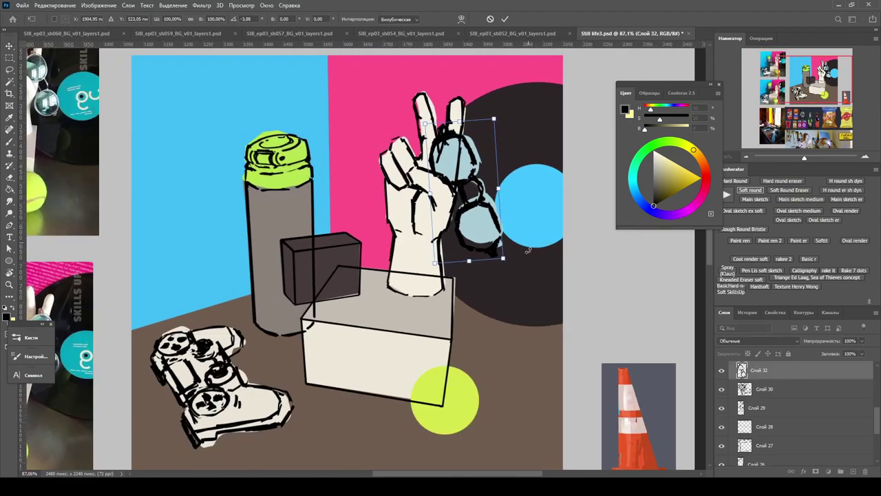
drag(423, 204, 429, 207)
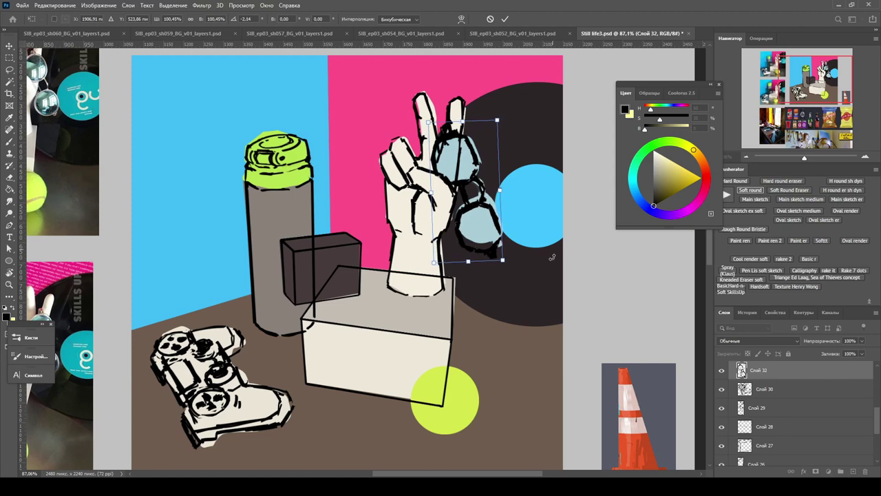
key(Return)
Step: Apply the sunglasses linework transform and make the hand linework layer Слой 29 active with the Brush tool
scroll(413, 241, down, 2)
scroll(413, 242, up, 1)
scroll(810, 436, up, 1)
click(809, 427)
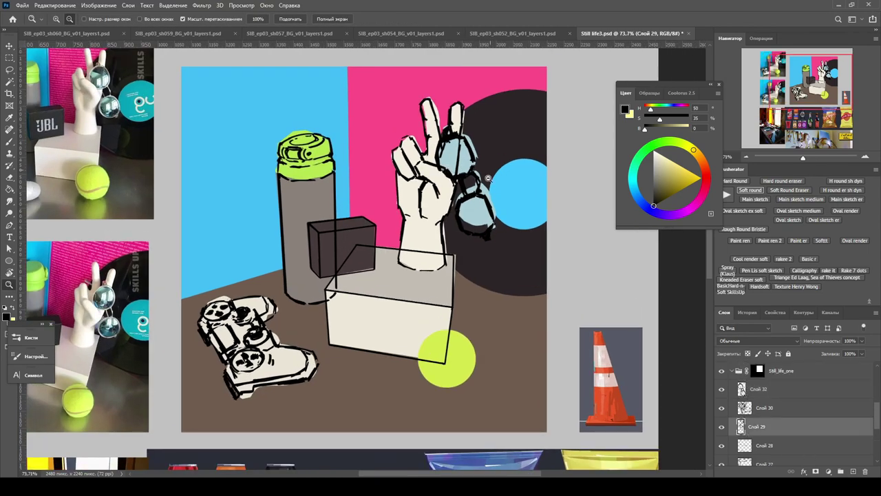
key(b)
mouse_move(441, 248)
mouse_down()
mouse_move(490, 250)
mouse_move(486, 278)
mouse_up()
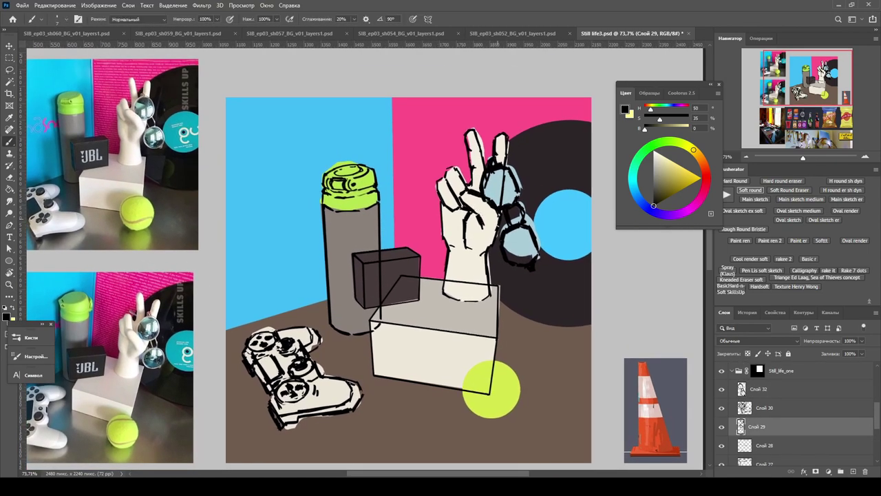
Step: Select the vinyl record's black disc and blue label together, then scale them to 101.69% and rotate them 1.43° with Free Transform
ctrl+click(561, 141)
ctrl+shift+click(561, 227)
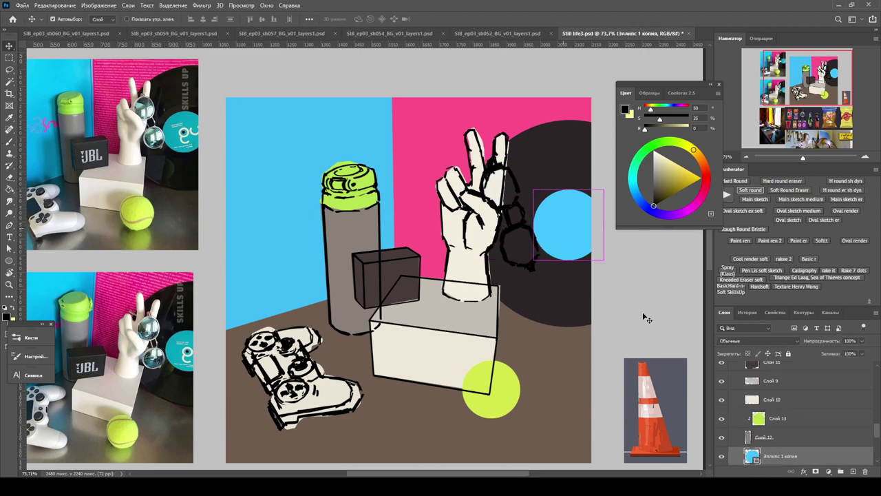
scroll(525, 283, down, 2)
key(ctrl+t)
drag(622, 288, 534, 266)
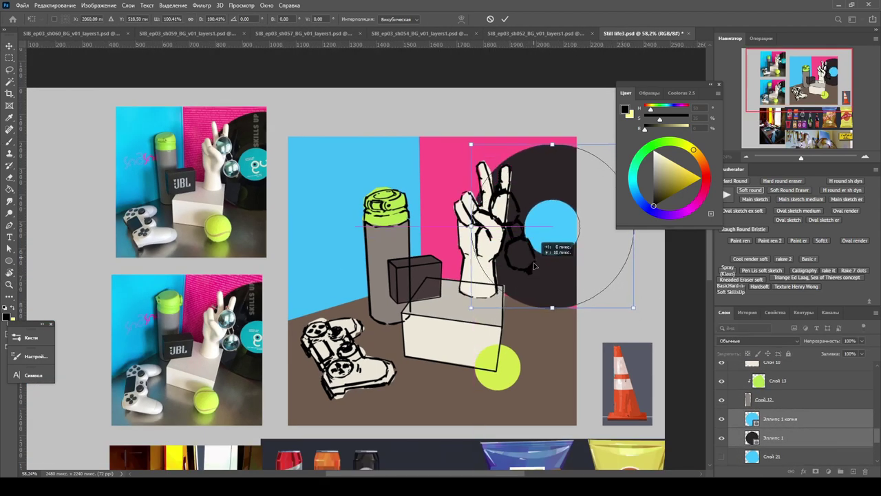
drag(469, 305, 467, 307)
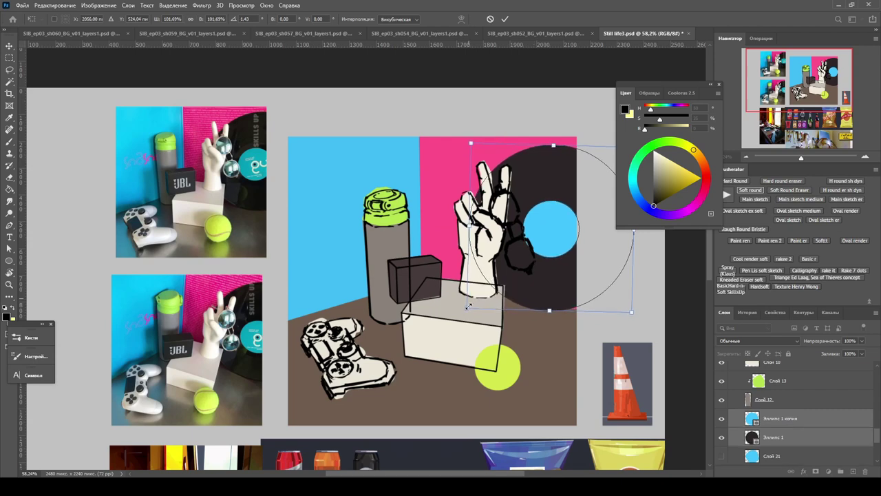
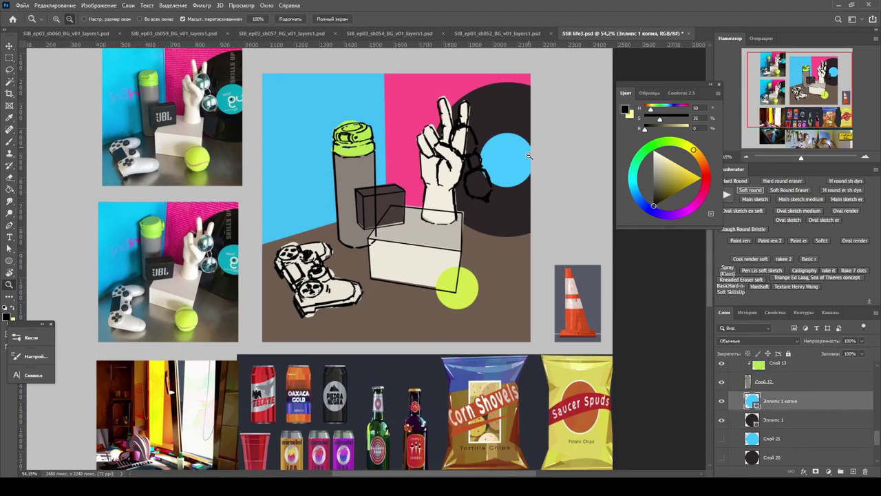
Step: Adjust the record's blue label on the black disc with Free Transform
click(748, 313)
click(764, 371)
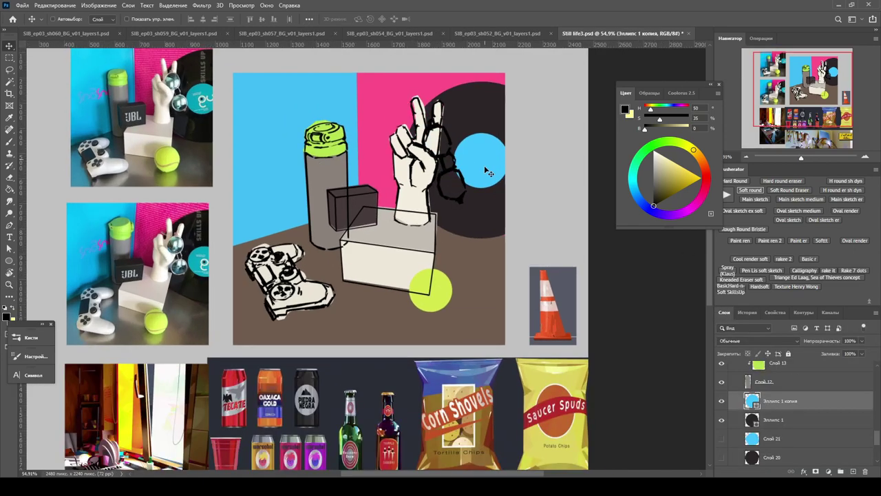
key(ctrl+t)
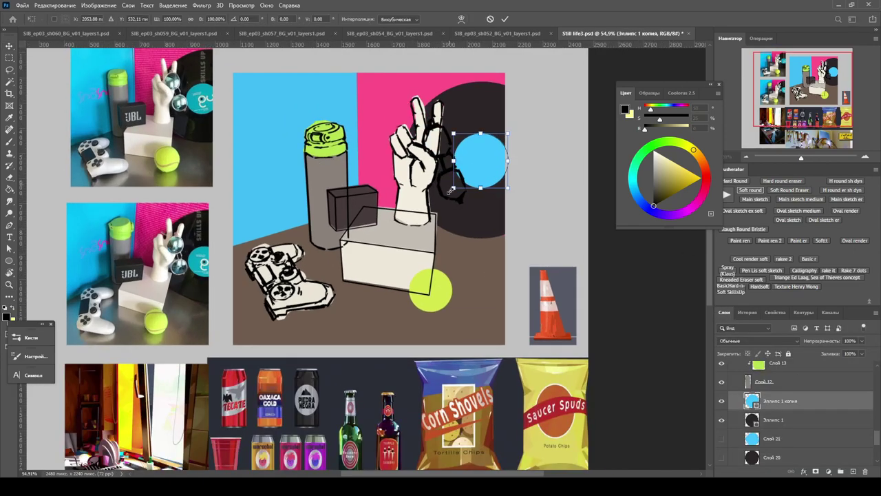
key(Return)
key(ctrl+0)
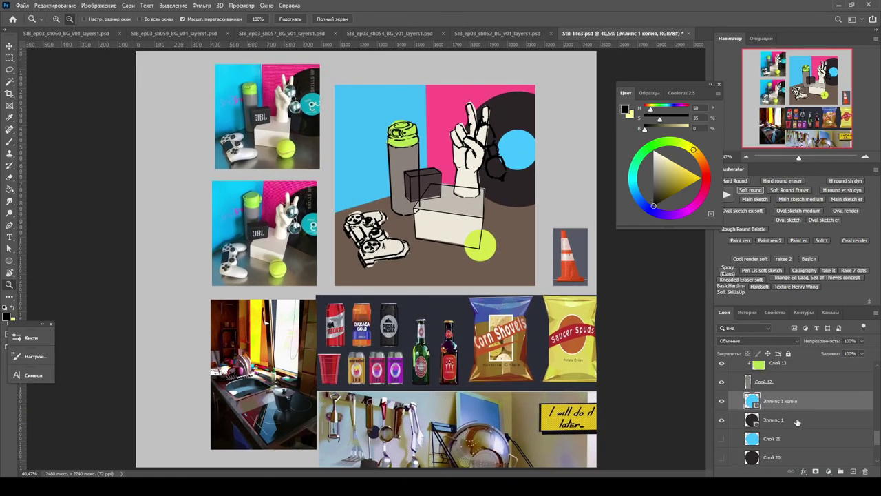
Step: Refit the record's disc and label together with Free Transform, and scale the blue label alone to 95.69%
shift+click(797, 421)
scroll(414, 167, up, 2)
key(ctrl+t)
key(Return)
ctrl+click(447, 193)
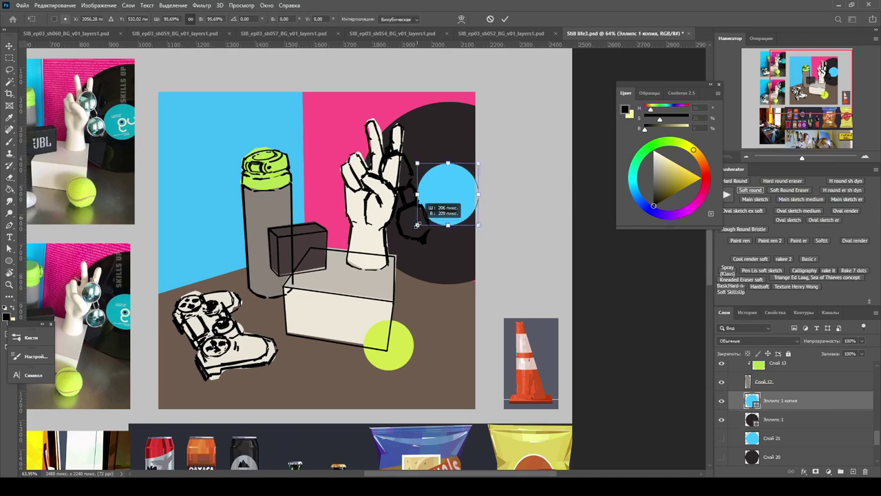
scroll(482, 179, down, 2)
scroll(518, 152, up, 3)
key(z)
scroll(508, 164, down, 3)
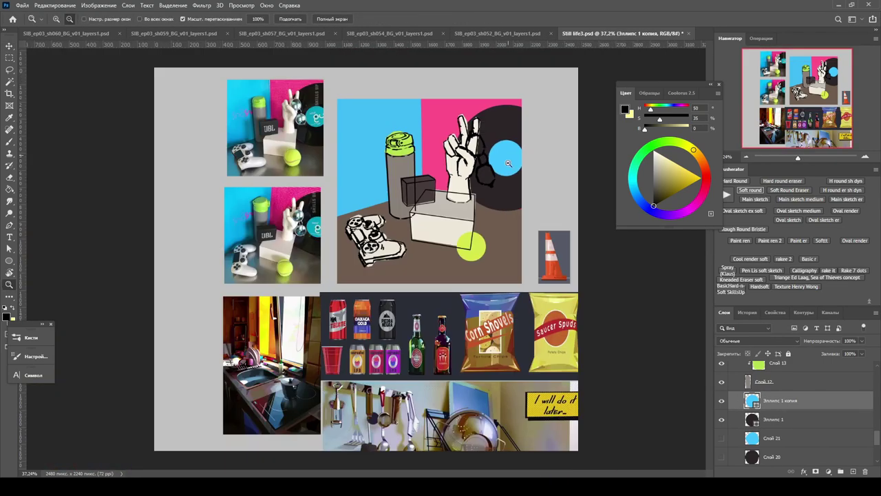
Step: Add horizontal guides across the reference photo and the painting, and shrink the record's blue label to about 76%
scroll(504, 150, up, 2)
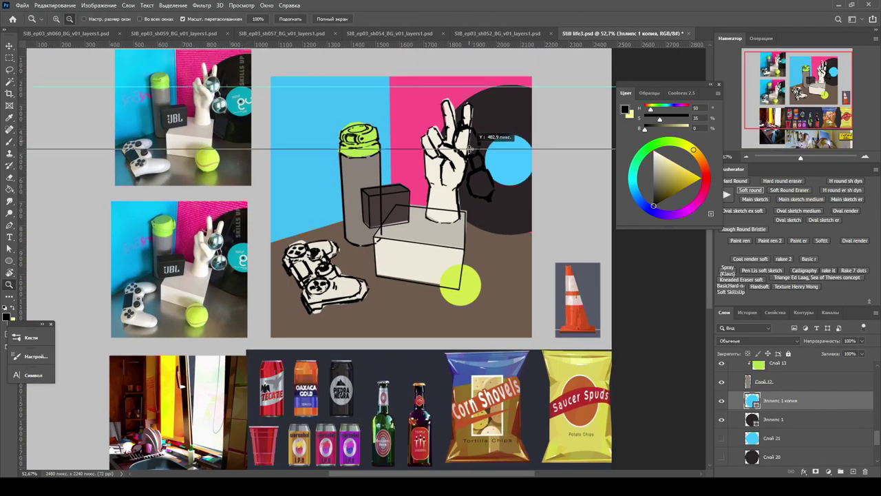
key(ctrl+t)
drag(535, 137, 527, 140)
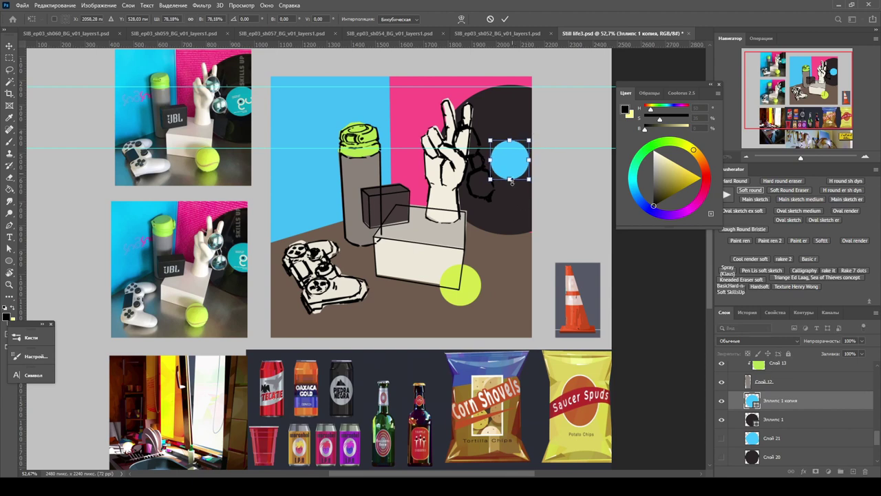
key(Return)
Step: Scale the record's black disc down slightly with Free Transform and shift the blue label down to its centre
click(382, 144)
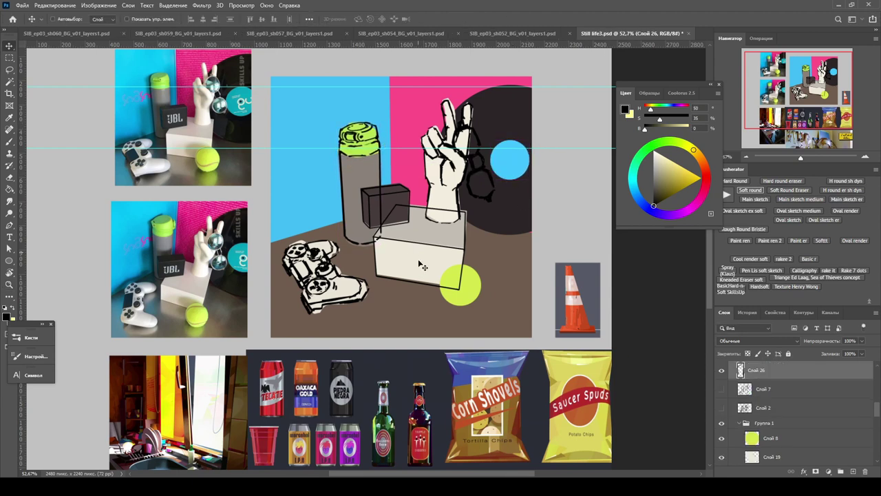
key(ctrl+shift+alt+n)
key(ctrl+shift+alt+n)
click(509, 172)
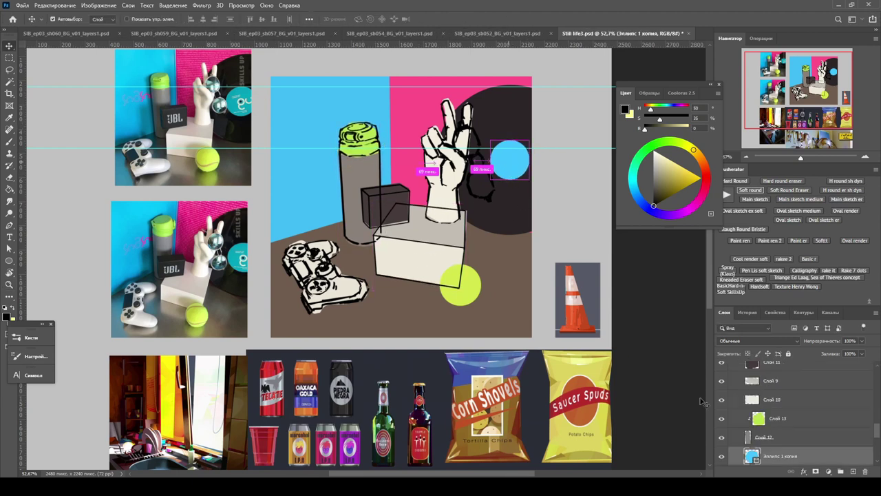
click(475, 172)
key(ctrl+t)
key(Return)
Step: Enlarge the record's disc and label together, then stretch the pair to 104.63% width and 100.06% height with Free Transform
shift+click(785, 382)
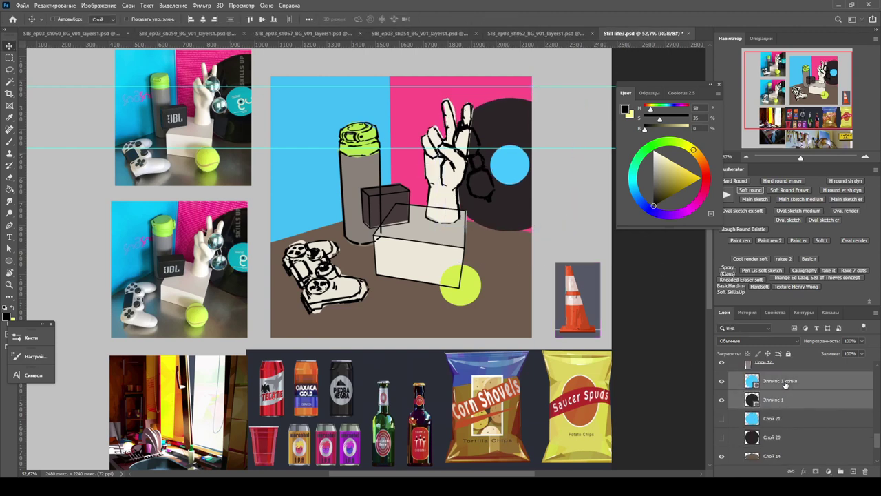
key(ctrl+t)
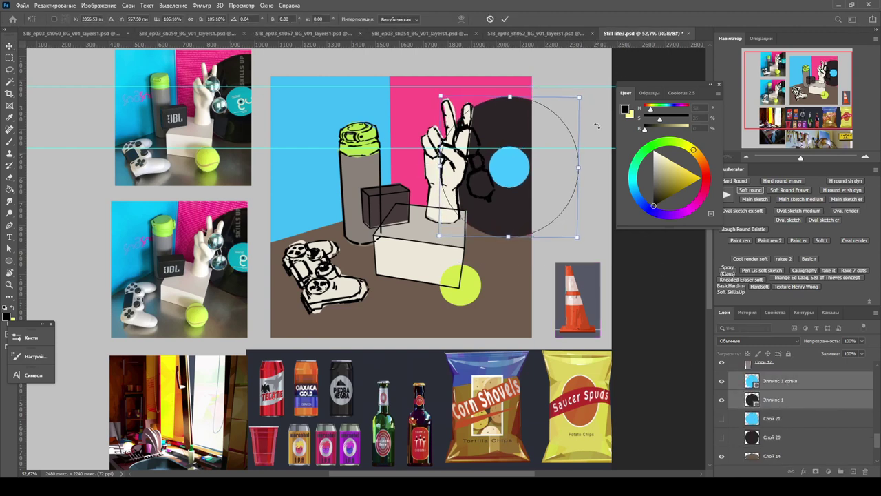
drag(579, 98, 576, 100)
drag(508, 235, 508, 239)
drag(600, 191, 525, 143)
key(ctrl+z)
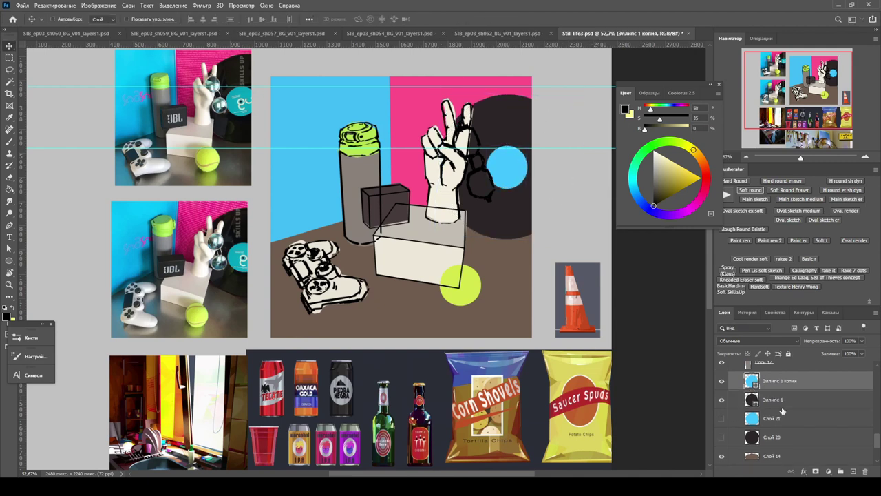
drag(576, 168, 586, 166)
key(Return)
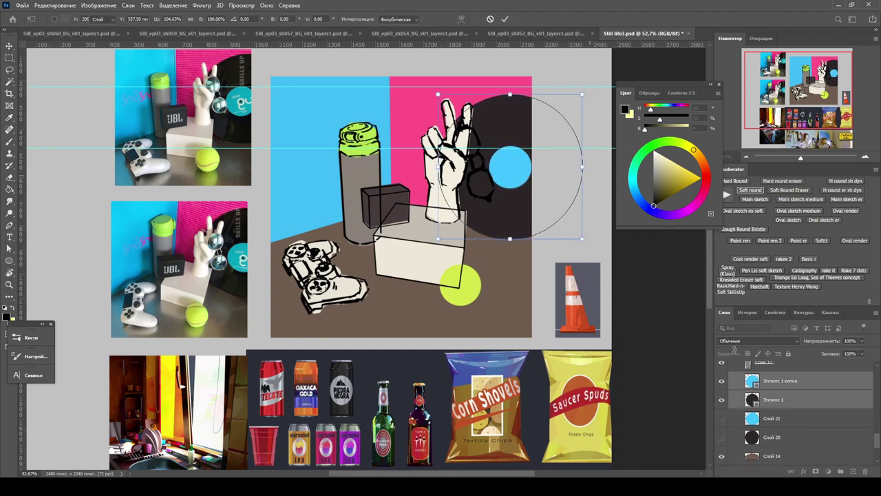
Step: Enlarge the record's blue label and scale the black disc to 103.48% with Free Transform
ctrl+click(520, 155)
key(ctrl+t)
key(Return)
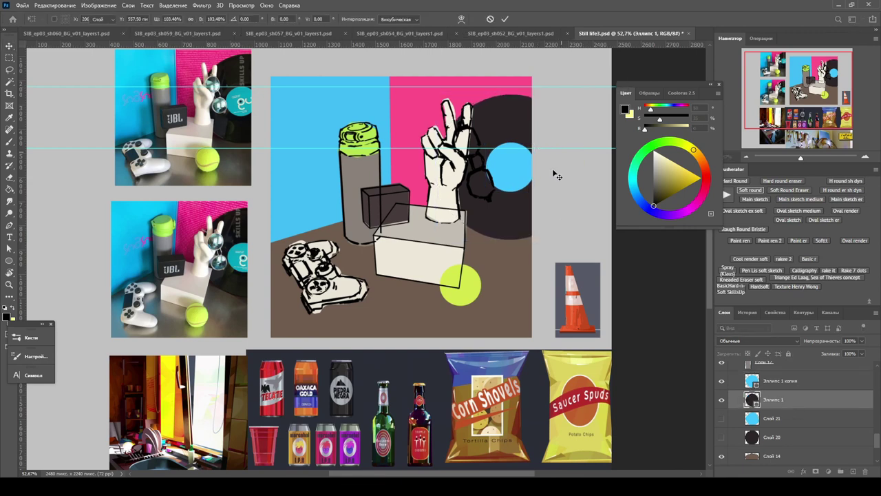
Step: Scale the hand linework on Слой 29 to 102% with Free Transform
ctrl+click(438, 119)
key(t)
key(ctrl+t)
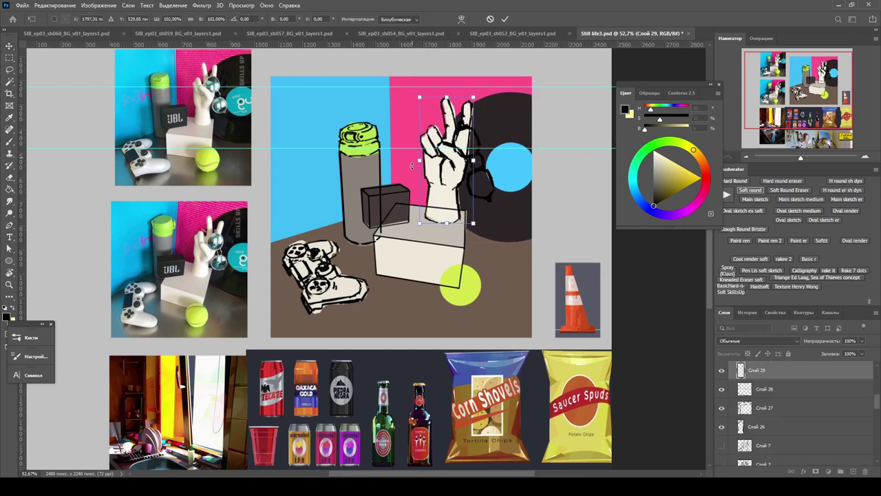
key(Return)
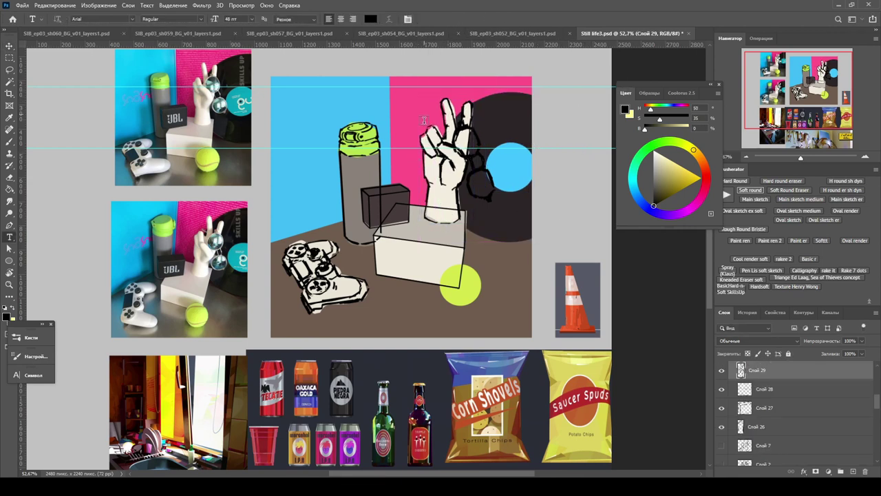
Step: Select the record's Эллипс 1 and Эллипс 1 копия layers, nudge them slightly to the right, and remove the horizontal guides
key(z)
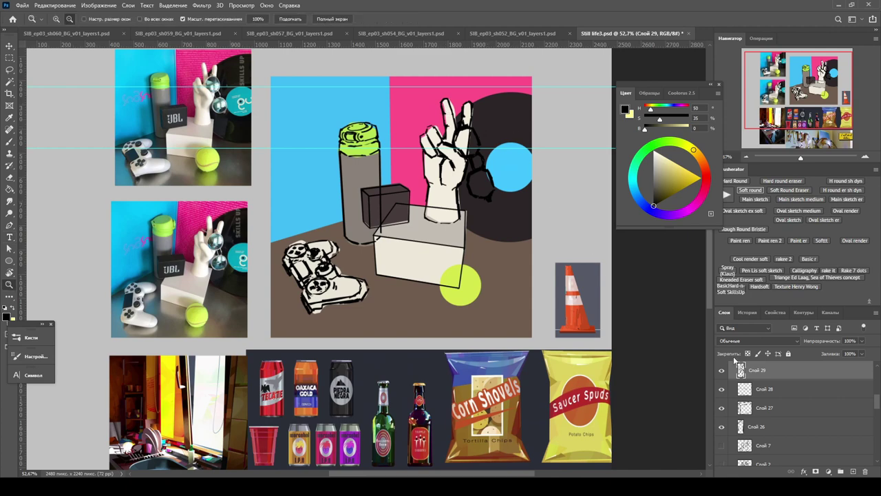
scroll(776, 387, down, 5)
key(v)
click(765, 400)
shift+click(762, 413)
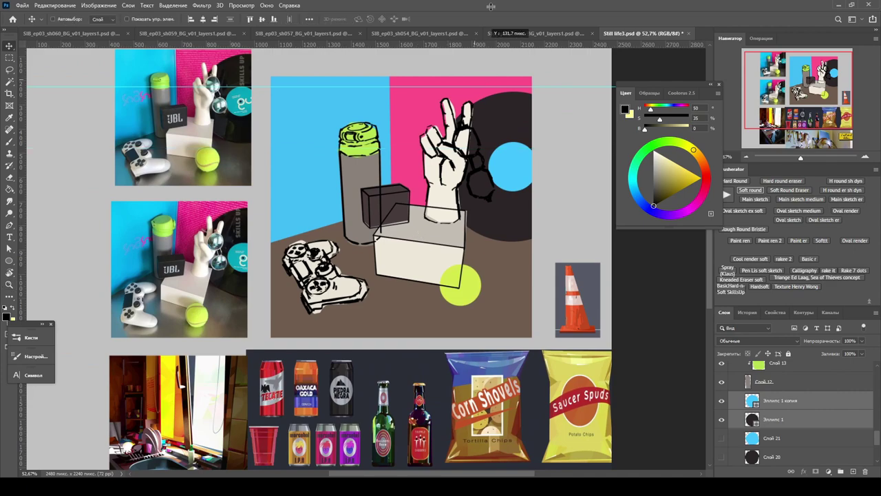
scroll(379, 207, down, 2)
Step: Select the bottle linework on Слой 26 and adjust its fit to the flat colours with Free Transform
click(386, 171)
key(ctrl+t)
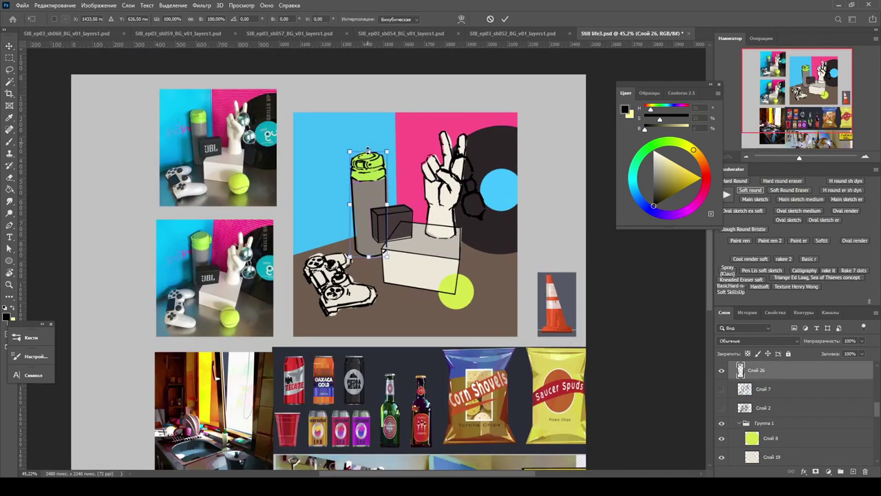
scroll(367, 150, up, 2)
key(Return)
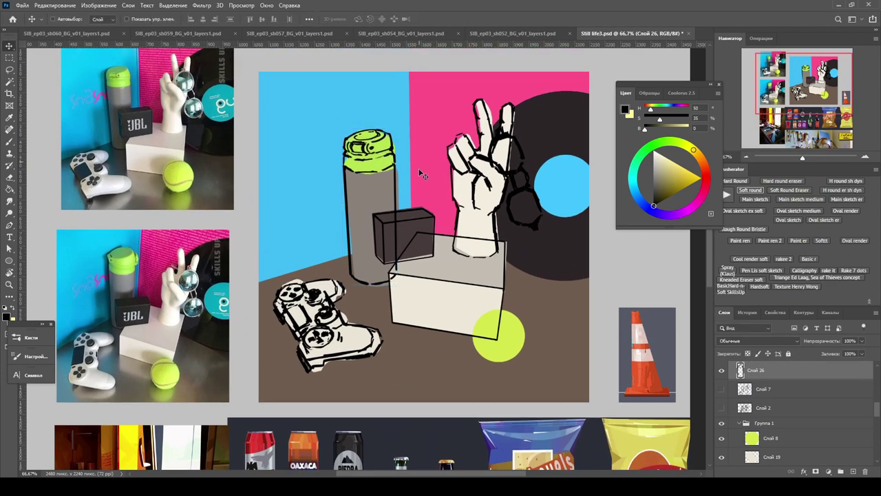
Step: Select the blue wall layer Слой 16 in the background
key(z)
scroll(425, 220, down, 3)
scroll(425, 220, up, 2)
key(v)
click(354, 202)
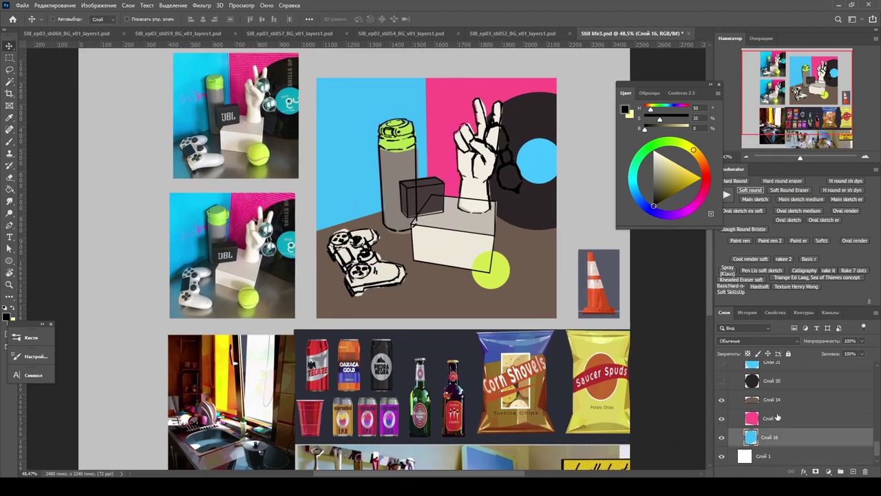
click(778, 402)
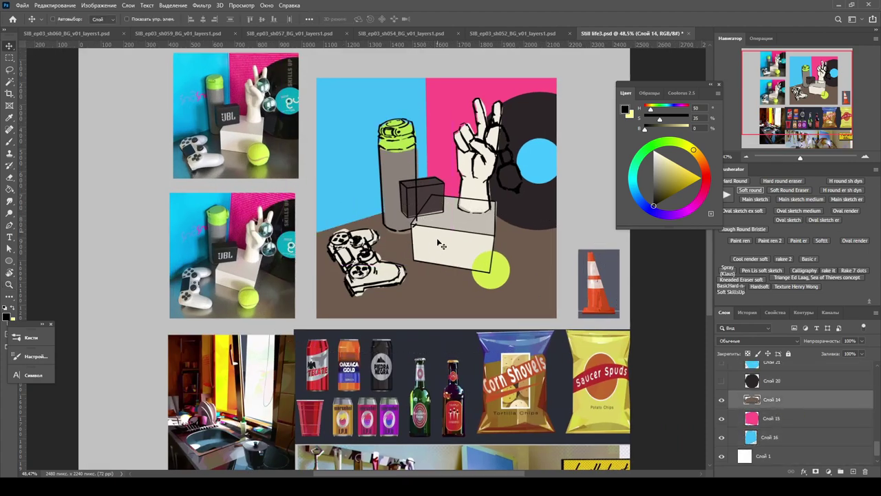
scroll(441, 244, down, 2)
scroll(482, 252, up, 1)
click(488, 252)
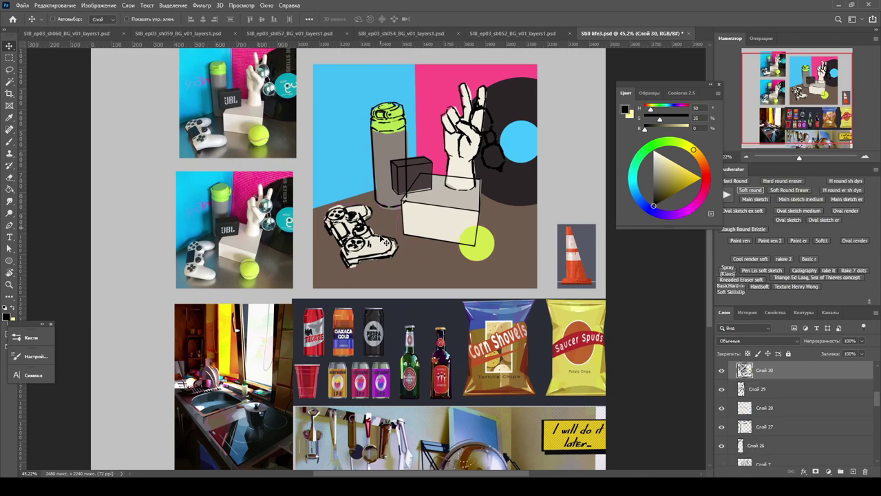
scroll(393, 199, up, 3)
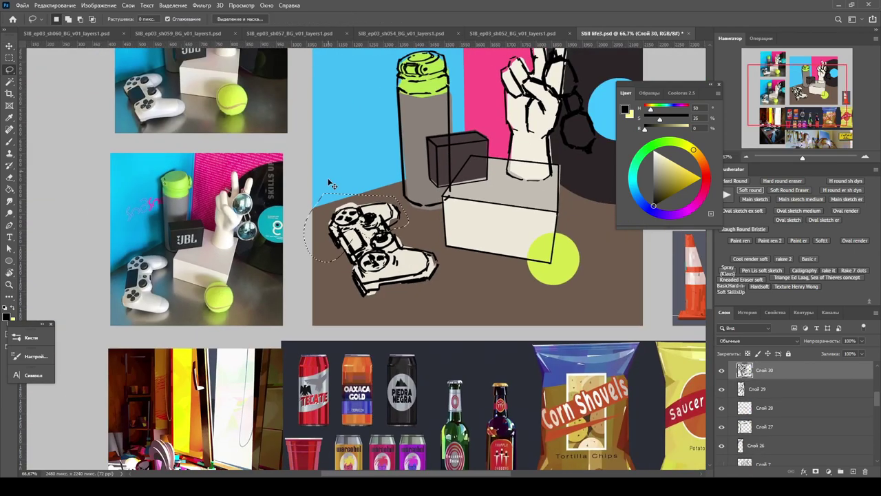
key(z)
key(ctrl+d)
scroll(360, 273, down, 2)
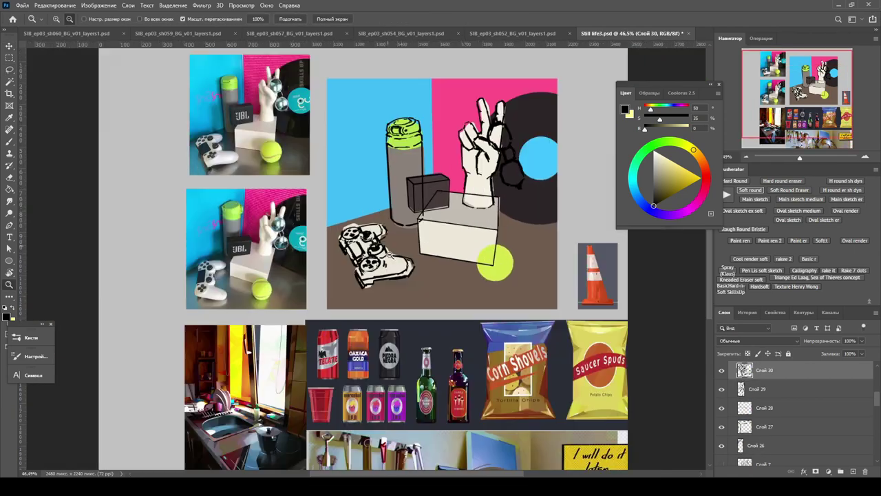
scroll(389, 254, down, 1)
key(v)
click(480, 254)
key(z)
scroll(449, 230, up, 3)
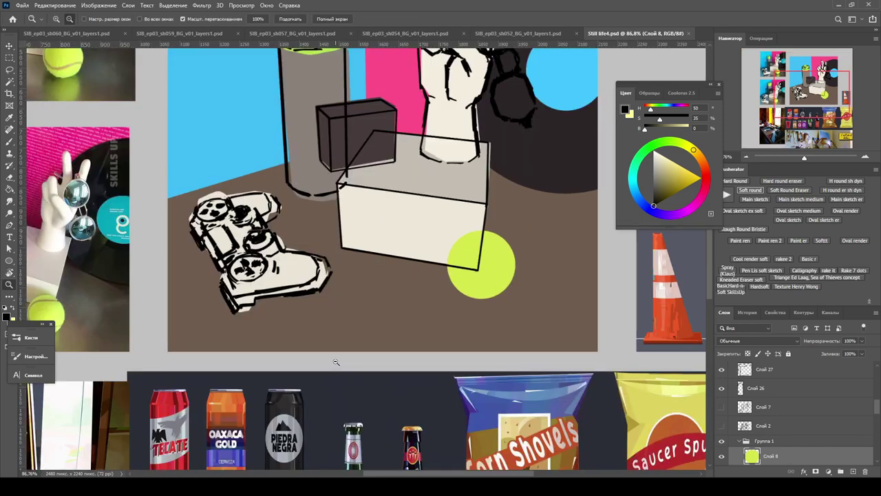
scroll(336, 363, down, 3)
scroll(412, 222, up, 4)
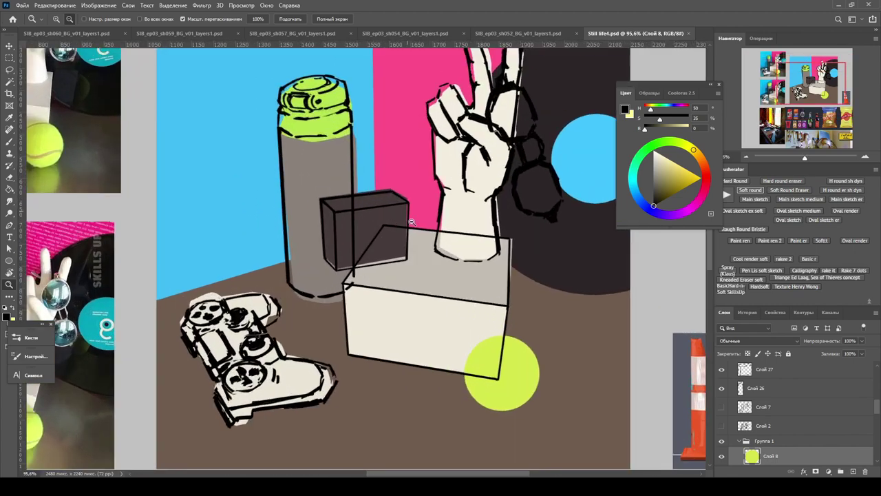
Step: On a new layer above Группа 1, lasso the speaker box's front face and fill it dark brown (H 0, S 17, B 28)
click(739, 440)
click(722, 441)
click(852, 471)
scroll(414, 206, up, 5)
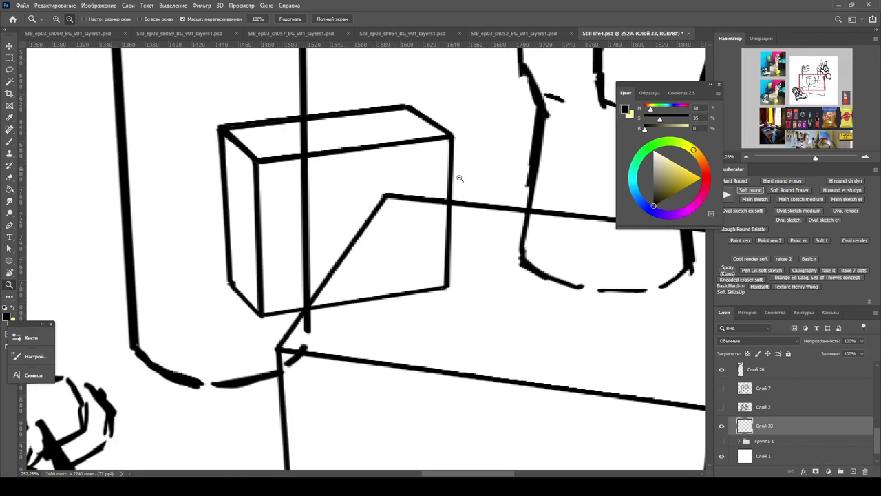
key(l)
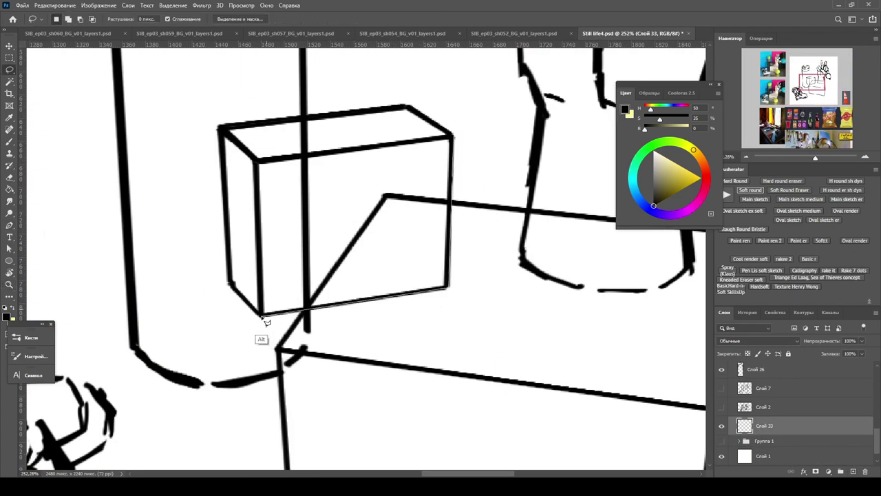
click(722, 441)
key(b)
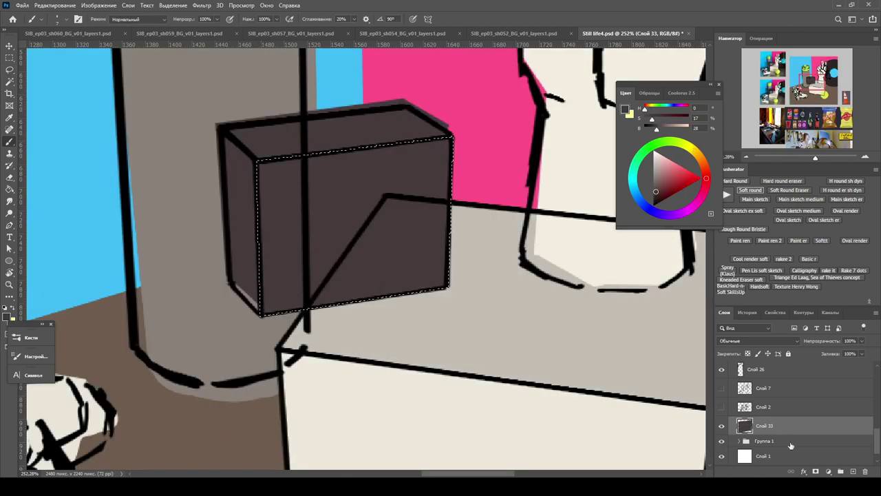
key(l)
key(ctrl+d)
Step: Duplicate the flat-colour Группа 1 and merge the copy into a single layer
key(alt+bracketleft)
key(ctrl+j)
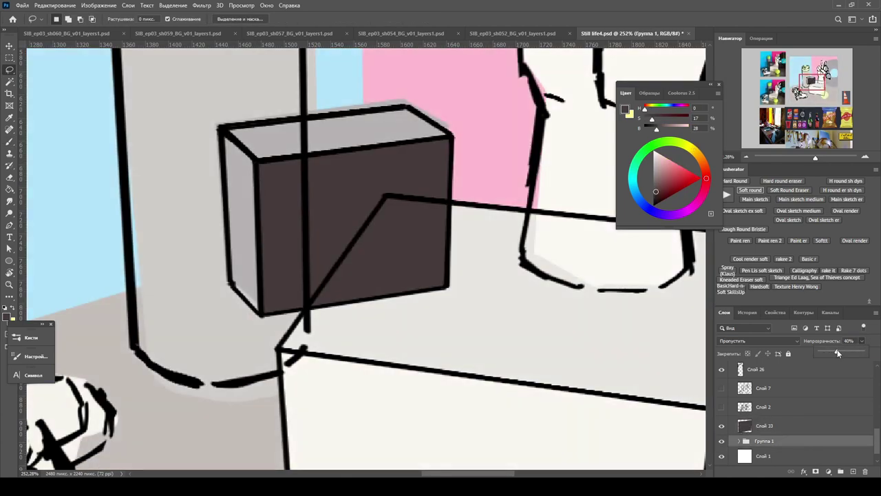
scroll(496, 194, down, 10)
key(ctrl+t)
key(ctrl+e)
key(Return)
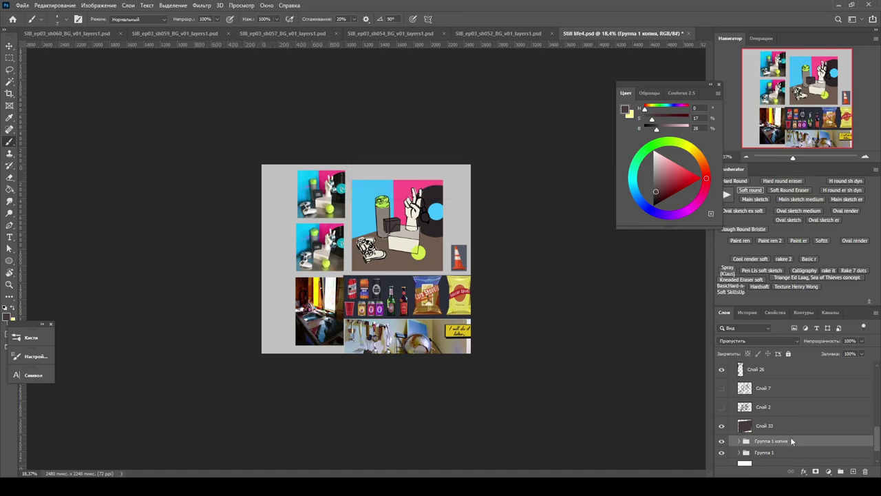
key(ctrl+e)
Step: Scale down the merged flat-colour copy to the size of a reference thumbnail
key(ctrl+t)
drag(357, 195, 398, 210)
key(Return)
scroll(389, 207, up, 5)
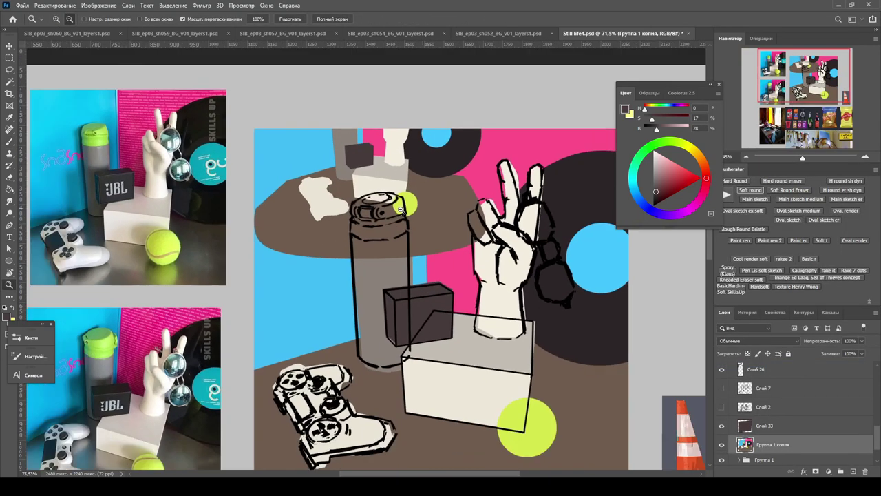
Step: Raise the merged copy above Слой 24 in the layer stack and place it over the lower reference photo
drag(771, 444, 797, 341)
key(v)
scroll(345, 289, up, 2)
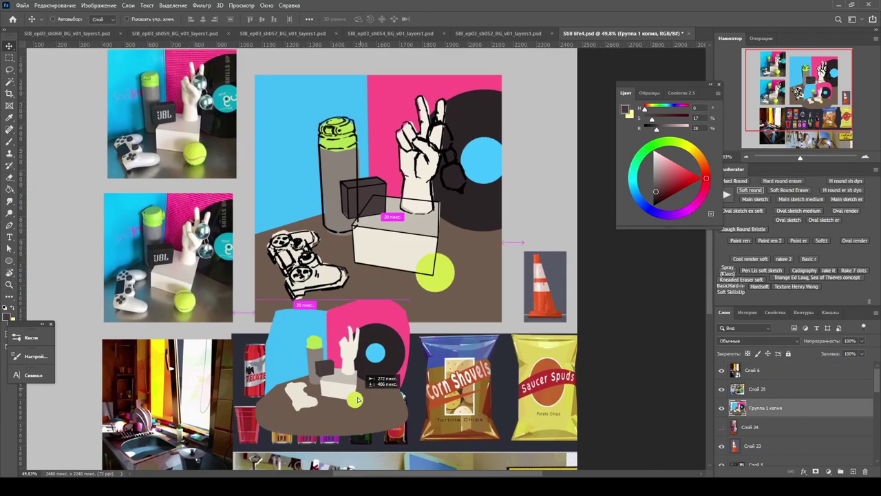
drag(310, 358, 200, 241)
scroll(200, 241, up, 1)
scroll(792, 413, down, 3)
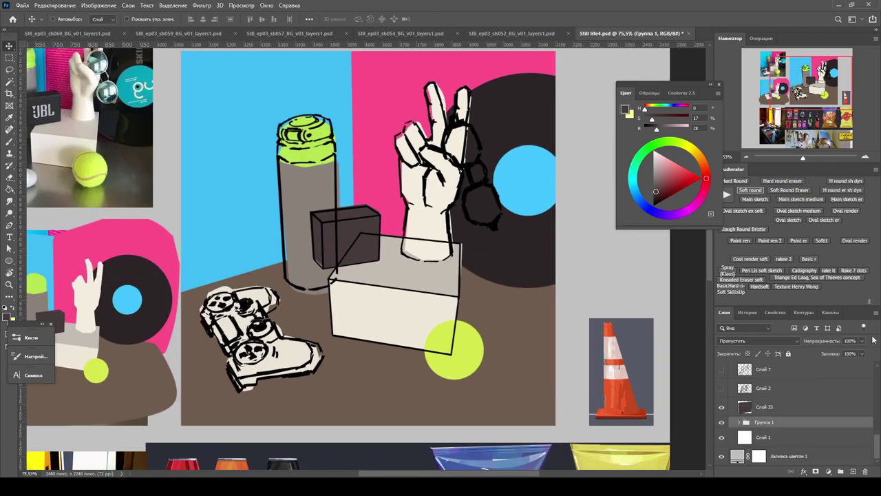
Step: Hide Группа 1 and gather the line-art layers into a group faded to 30% opacity
click(724, 422)
scroll(320, 204, up, 5)
key(ctrl+g)
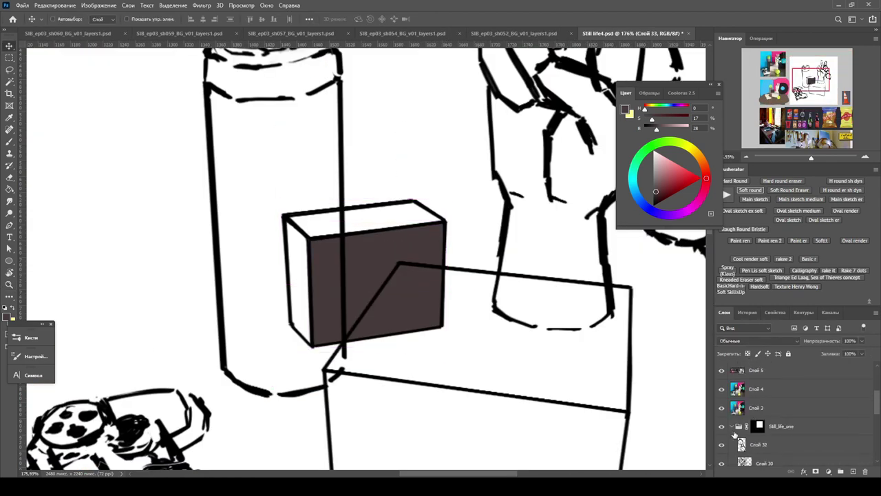
click(861, 341)
drag(865, 353, 831, 353)
Step: On a new layer, lasso the speaker box's top face and fill it lighter brown (H 0, S 17, B 42)
scroll(377, 283, down, 2)
key(ctrl+shift+alt+n)
scroll(377, 282, up, 2)
click(449, 181)
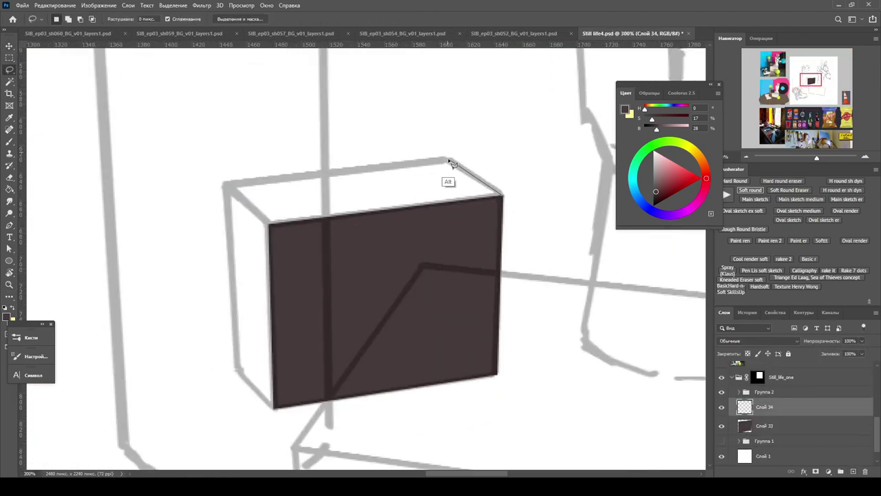
click(271, 250)
scroll(407, 278, down, 3)
key(b)
key(alt+BackSpace)
Step: On a new layer, lasso the speaker box's narrow side face and fill it darkest brown (H 0, S 27, B 20)
key(ctrl+shift+alt+n)
key(l)
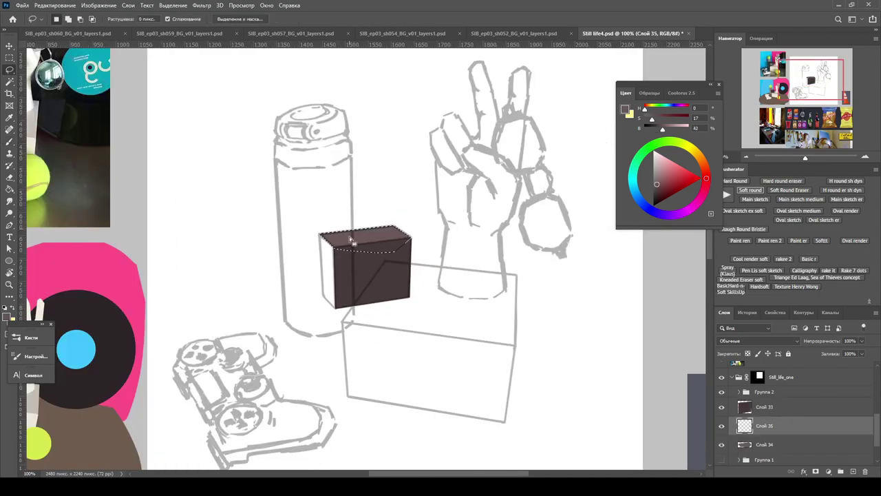
scroll(367, 259, up, 4)
drag(279, 415, 236, 372)
key(alt+BackSpace)
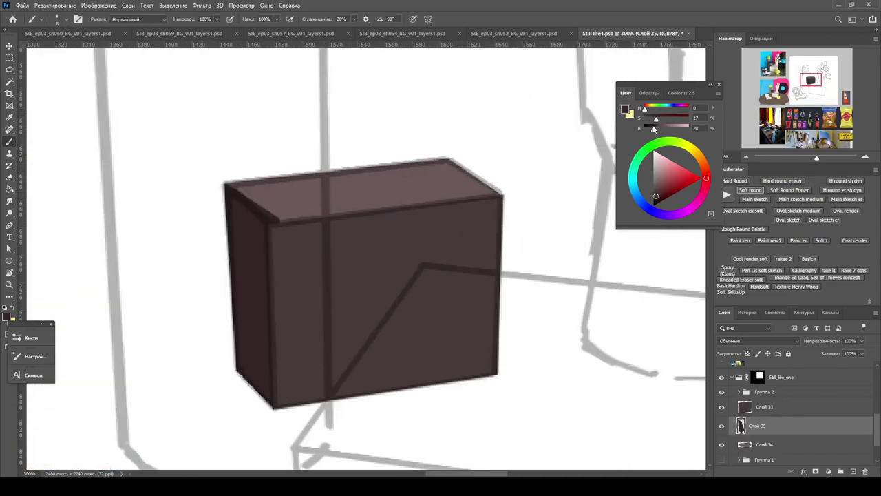
key(ctrl+d)
Step: Move the side-face layer below the top-face layer and group the three speaker box layers
key(ctrl+[)
key(z)
scroll(275, 220, down, 6)
scroll(410, 275, up, 2)
key(ctrl+g)
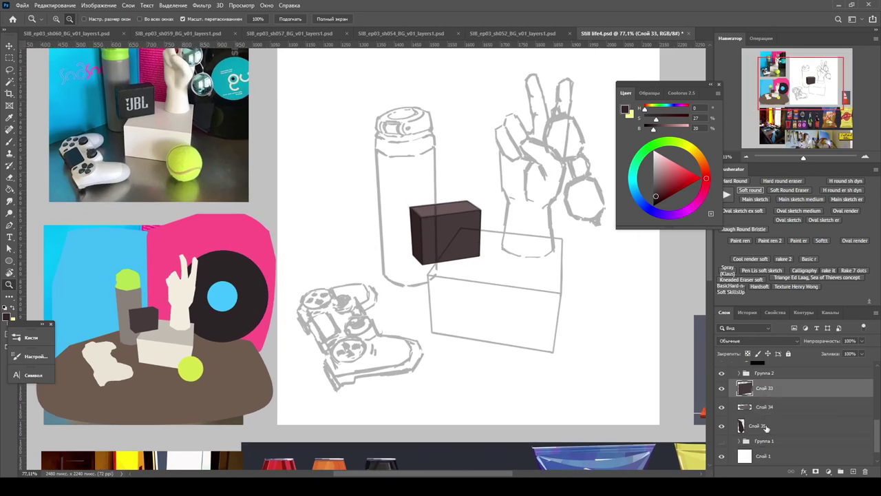
Step: On a new layer, lasso the large block's top face and fill it grey-beige (H 41, S 8, B 76)
key(ctrl+shift+alt+n)
scroll(410, 276, up, 5)
key(l)
alt+click(303, 114)
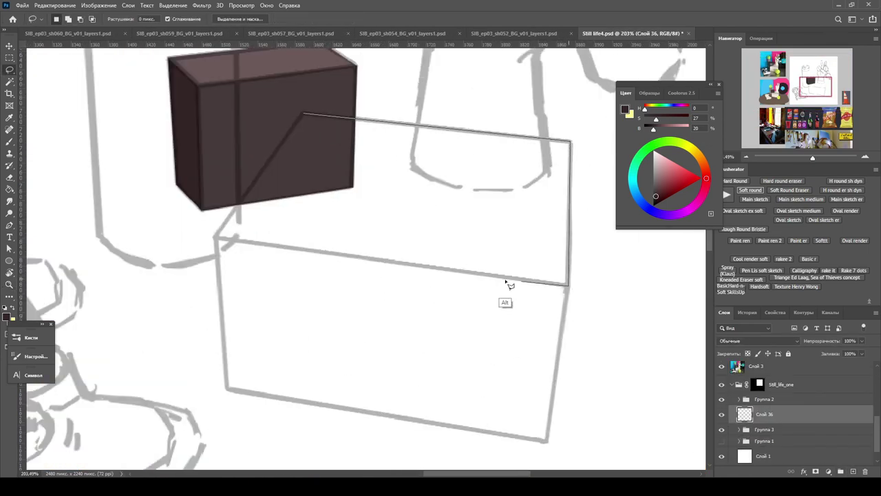
click(307, 120)
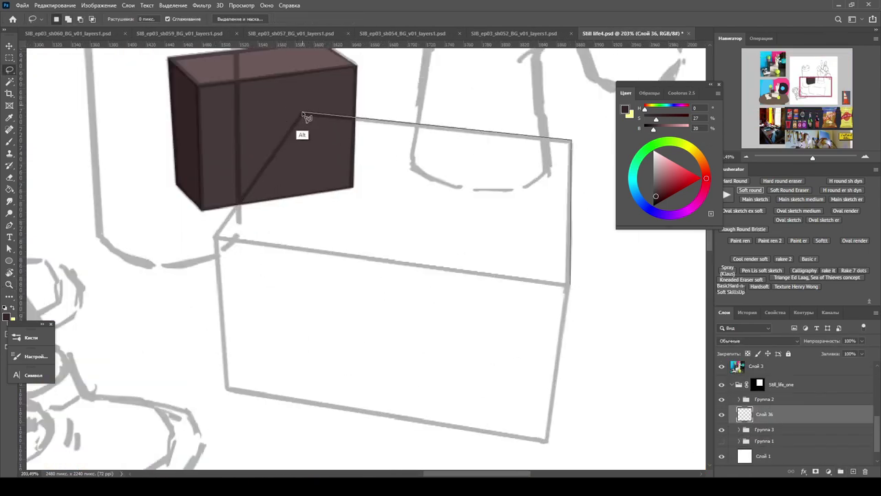
scroll(572, 289, down, 4)
key(alt+BackSpace)
Step: Fill the large block's front face cream (H 44, S 8, B 93) on a new layer and group the block's two face layers
key(ctrl+shift+alt+n)
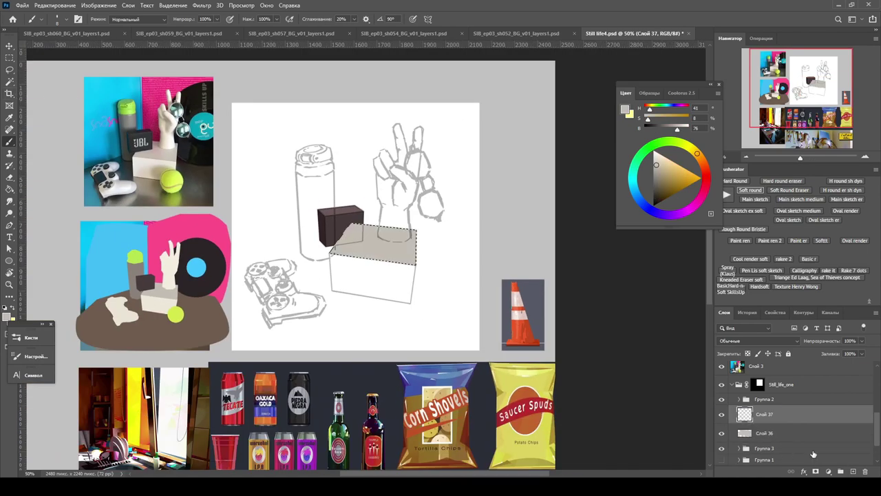
scroll(455, 265, up, 4)
scroll(454, 265, up, 4)
scroll(441, 350, down, 6)
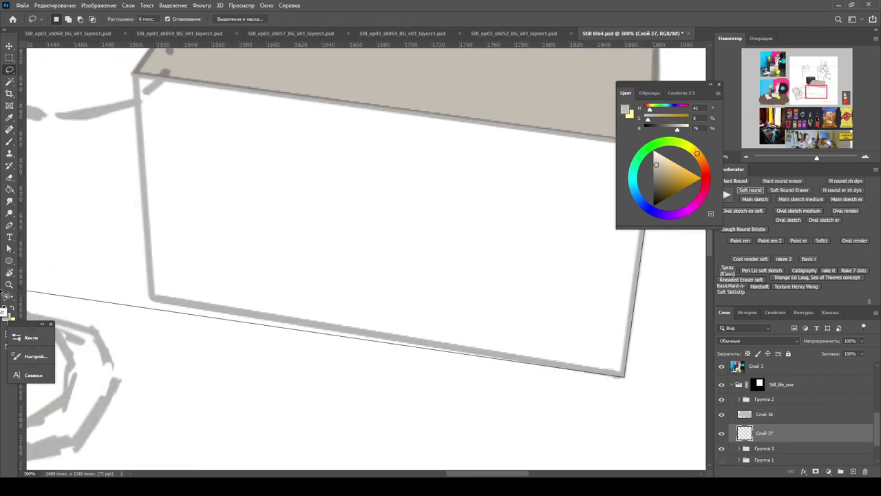
key(b)
key(alt+BackSpace)
key(z)
key(ctrl+d)
key(ctrl+g)
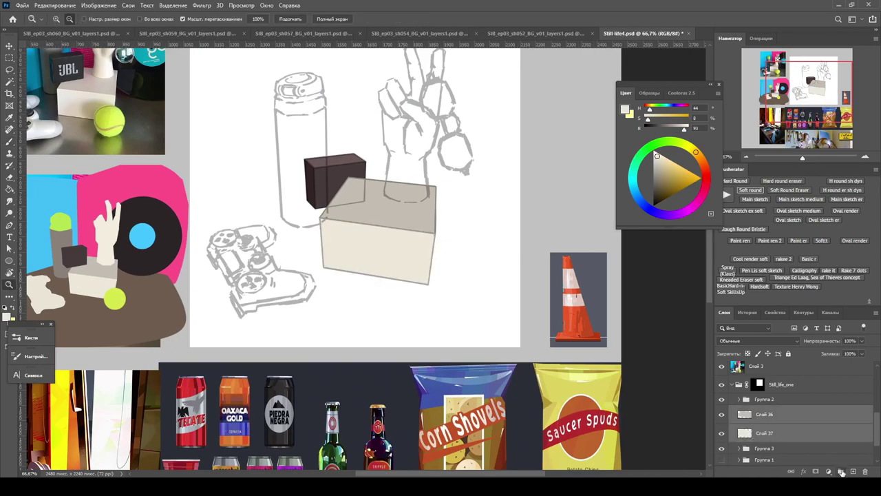
Step: Rename the line-art group Группа 2 as "лайн"
double_click(766, 399)
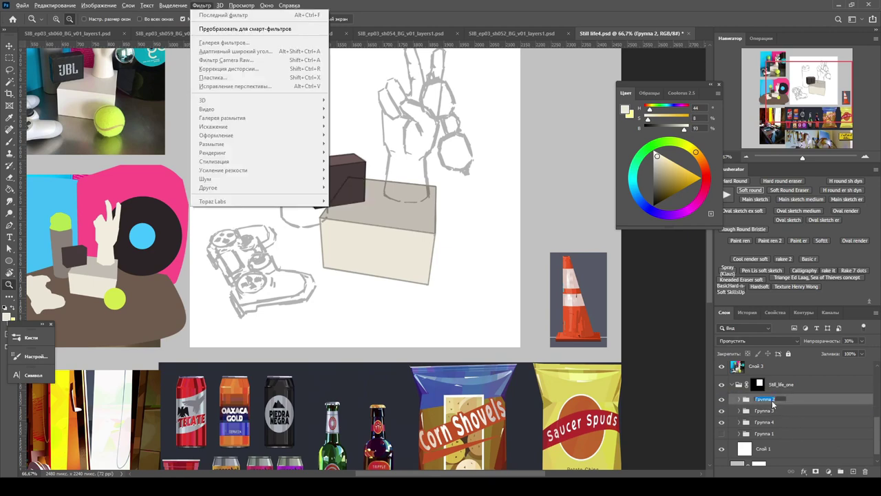
text(лайн)
key(Return)
scroll(452, 273, up, 3)
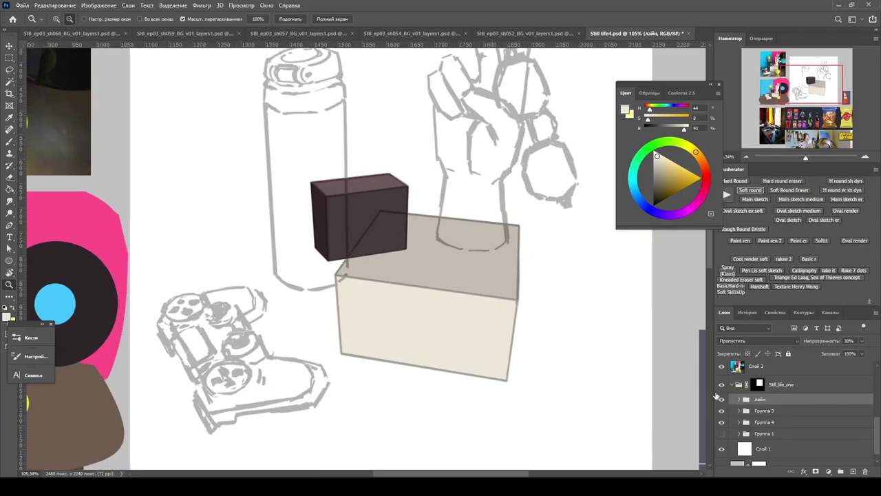
Step: On a new layer below Группа 4, lasso the bottle's body and fill it grey-brown (H 28, S 12, B 54)
key(ctrl+shift+alt+n)
key(l)
mouse_move(290, 201)
mouse_down()
mouse_move(403, 297)
mouse_move(396, 307)
mouse_up()
scroll(468, 305, down, 2)
scroll(396, 308, down, 3)
key(alt+BackSpace)
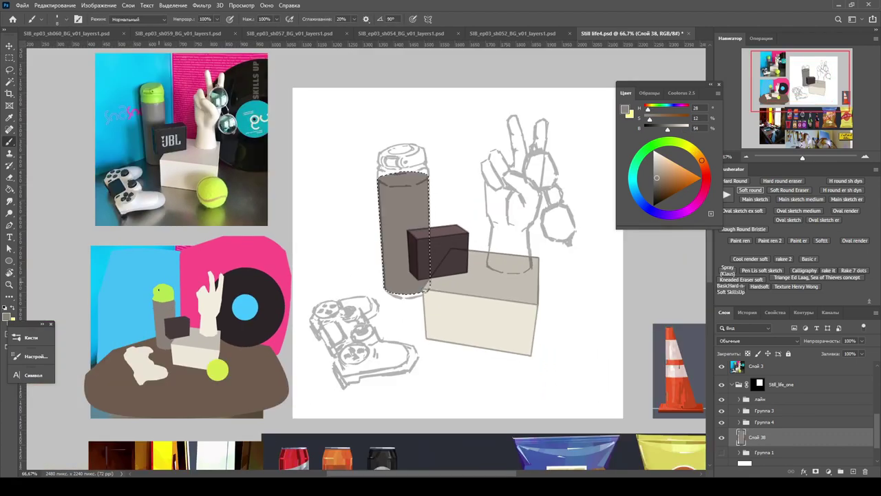
Step: Draw a grey-brown ellipse of about 194 × 93 px and move it onto the bottle's base
scroll(392, 211, up, 1)
scroll(392, 212, down, 1)
scroll(392, 212, up, 4)
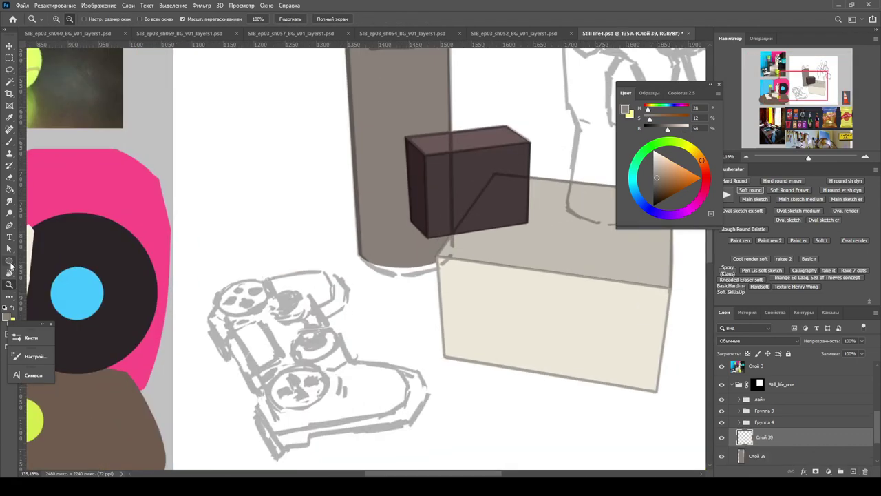
key(u)
mouse_move(237, 200)
mouse_down()
mouse_move(384, 246)
mouse_move(357, 258)
mouse_up()
click(206, 19)
key(v)
drag(296, 227, 398, 249)
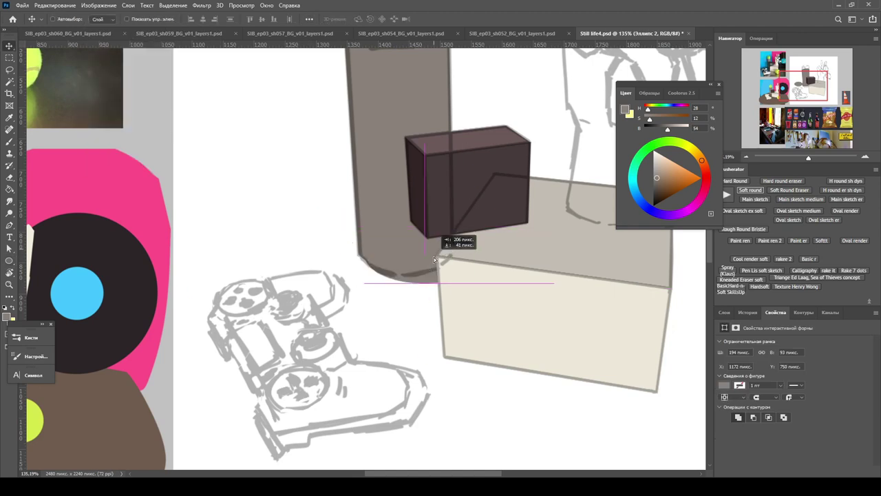
Step: Hide the лайн, Группа 3 and Группа 4 groups and scale the base ellipse to the bottle's width
click(725, 311)
scroll(730, 386, down, 1)
drag(722, 381, 722, 404)
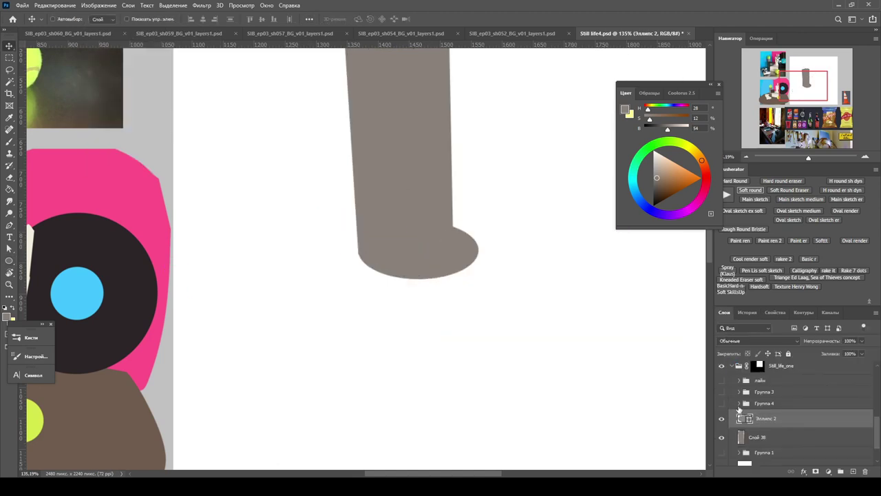
key(ctrl+t)
drag(472, 275, 431, 258)
key(Return)
Step: Show the лайн group and fit the base ellipse to the bottle's sketched bottom curve
click(722, 380)
scroll(502, 265, up, 3)
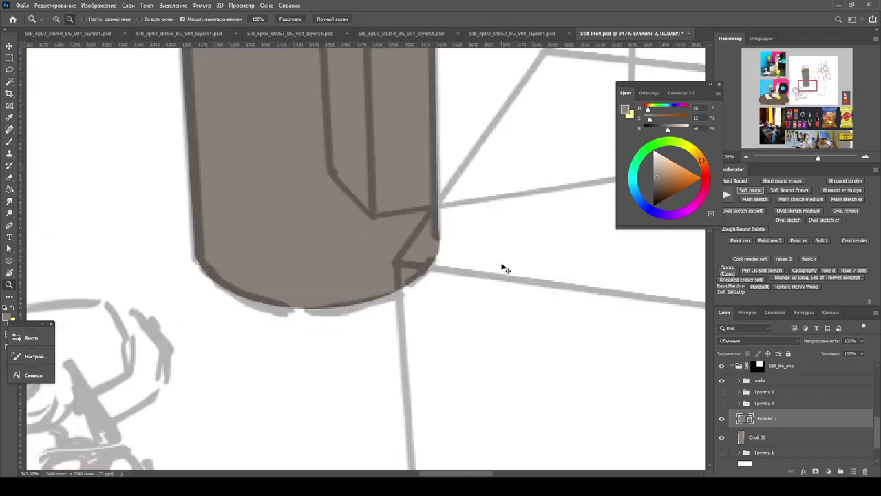
key(ctrl+t)
key(z)
scroll(311, 220, down, 5)
scroll(311, 221, up, 4)
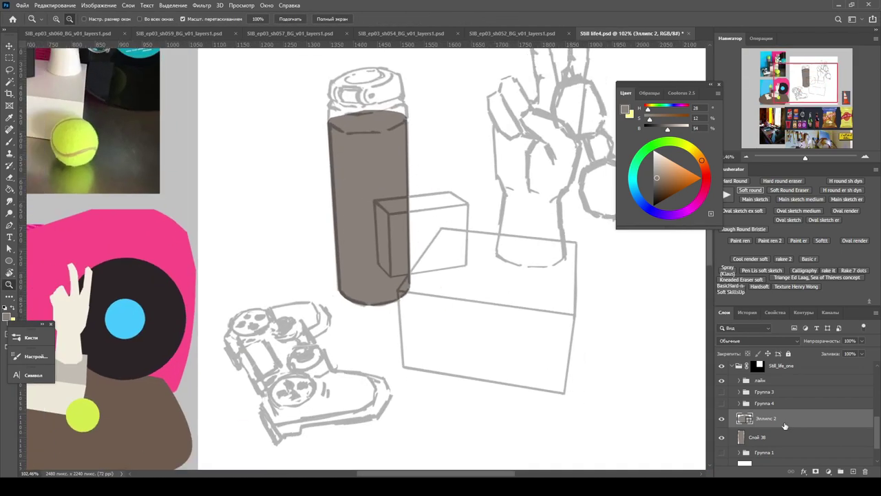
Step: Duplicate the base ellipse and recolour the copy lime green with a colour sampled from the reference images
key(ctrl+j)
key(i)
double_click(744, 418)
scroll(70, 188, down, 3)
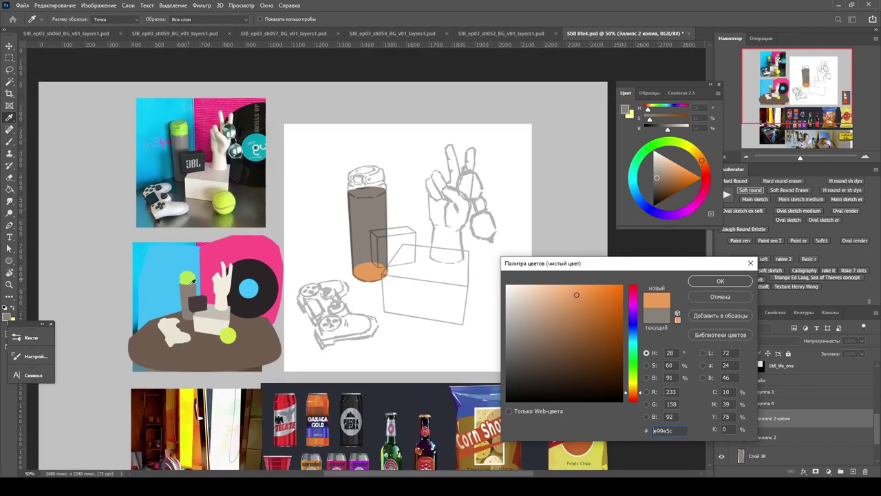
click(223, 202)
key(Return)
Step: Move the lime ellipse to the bottle's top rim and transform it to about 167 × 71 px to match the sketch
scroll(384, 374, up, 4)
drag(384, 374, 351, 167)
key(ctrl+t)
drag(344, 198, 344, 190)
drag(414, 154, 448, 191)
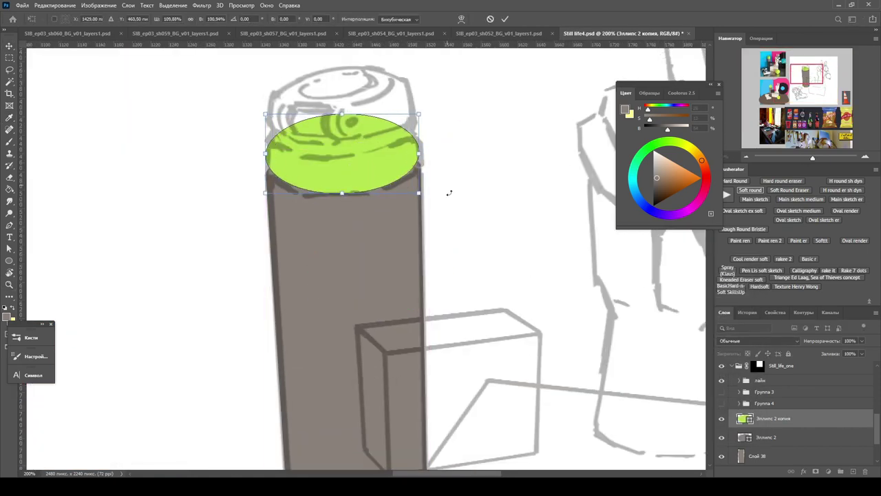
mouse_move(343, 118)
mouse_down()
mouse_move(354, 113)
mouse_move(347, 132)
mouse_up()
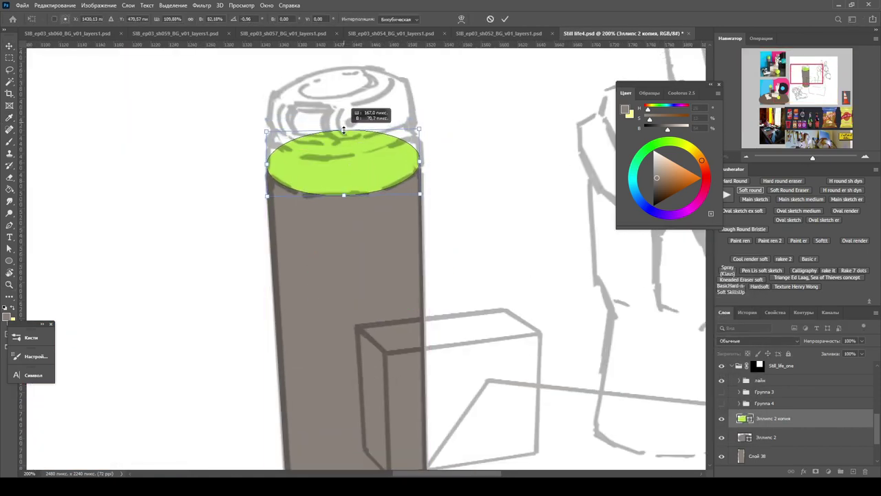
key(Return)
key(z)
scroll(397, 175, down, 5)
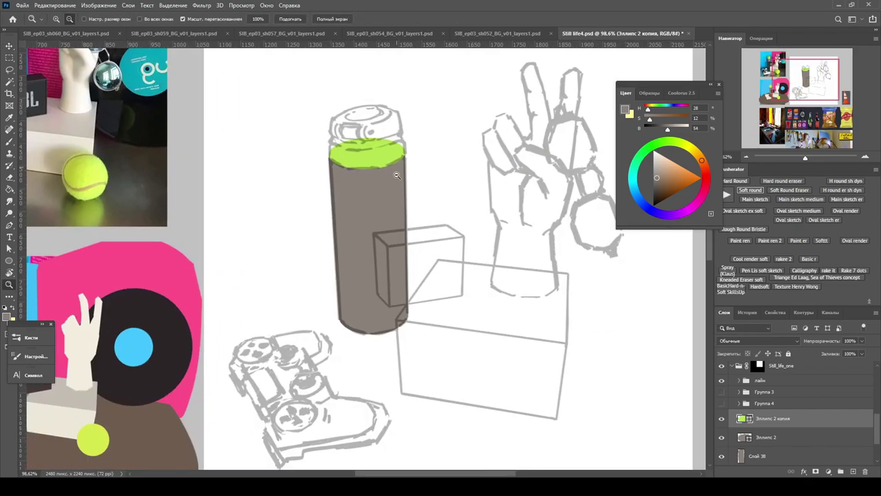
scroll(400, 162, up, 1)
scroll(405, 155, up, 4)
key(l)
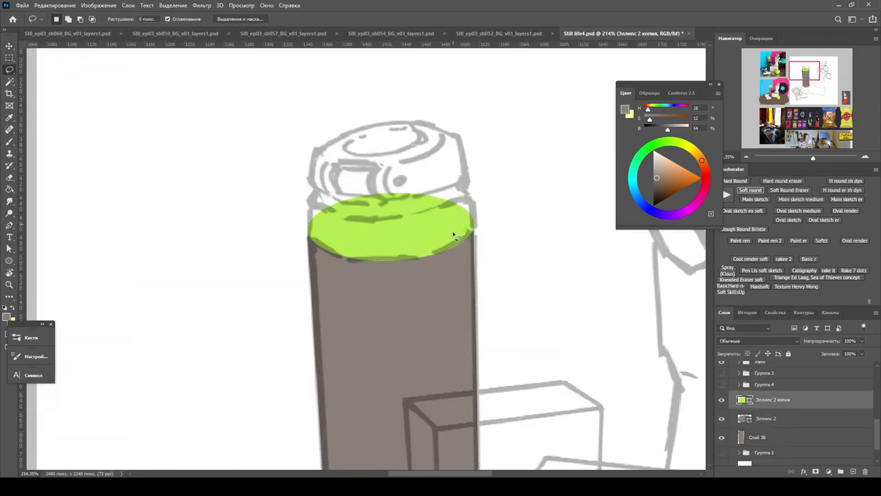
scroll(454, 236, down, 3)
scroll(407, 393, up, 6)
drag(417, 207, 376, 252)
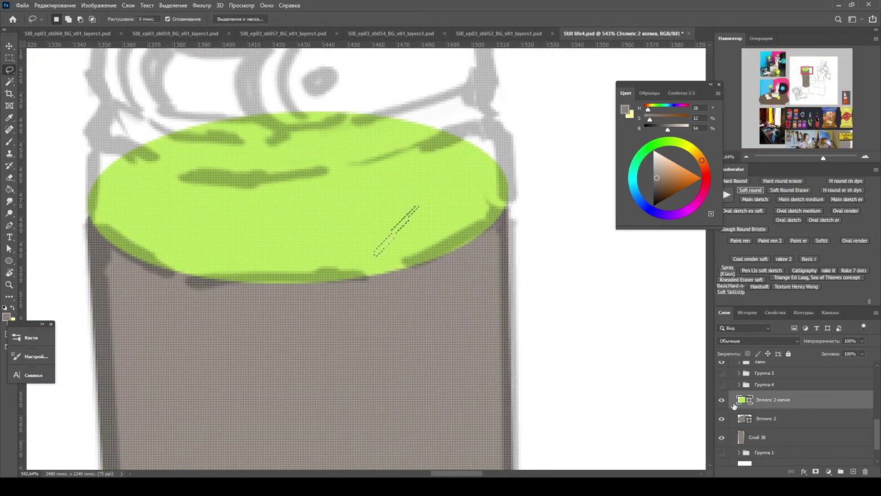
key(ctrl+d)
key(ctrl+t)
drag(298, 113, 298, 122)
key(Escape)
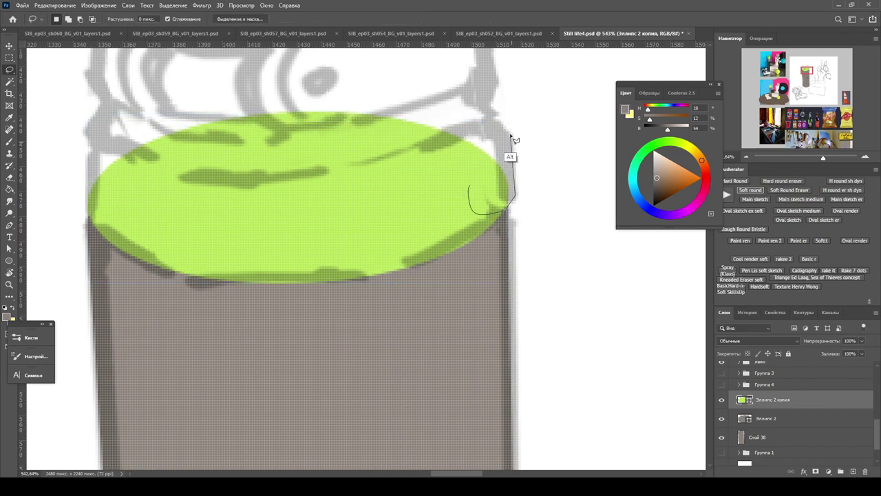
Step: Lasso the bottle cap along its sketched outline, adding the missed areas on its left side
drag(513, 137, 314, 176)
key(ctrl+minus)
drag(330, 186, 392, 314)
drag(188, 264, 188, 265)
drag(213, 173, 149, 215)
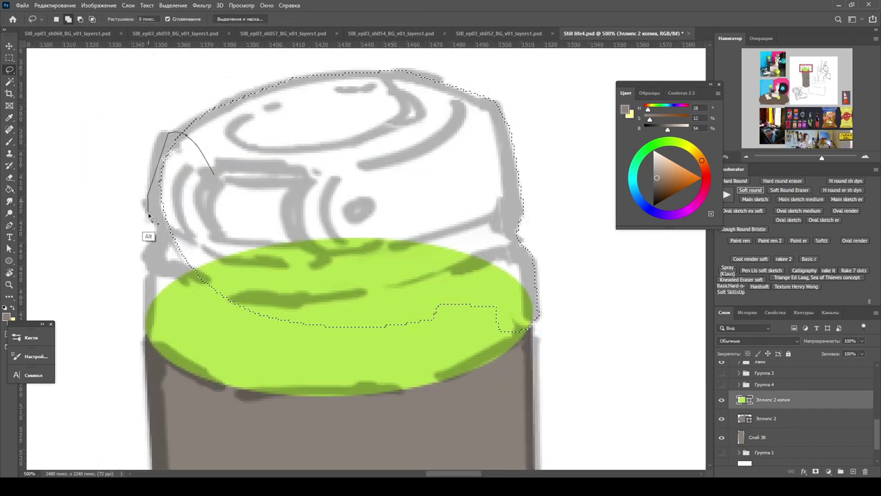
drag(166, 289, 146, 318)
Step: Fill the cap selection on a new layer with the lime green sampled from the rim ellipse and deselect it
key(ctrl+minus)
key(ctrl+minus)
key(ctrl+minus)
key(ctrl+shift+alt+n)
key(alt+BackSpace)
key(ctrl+z)
alt+click(361, 310)
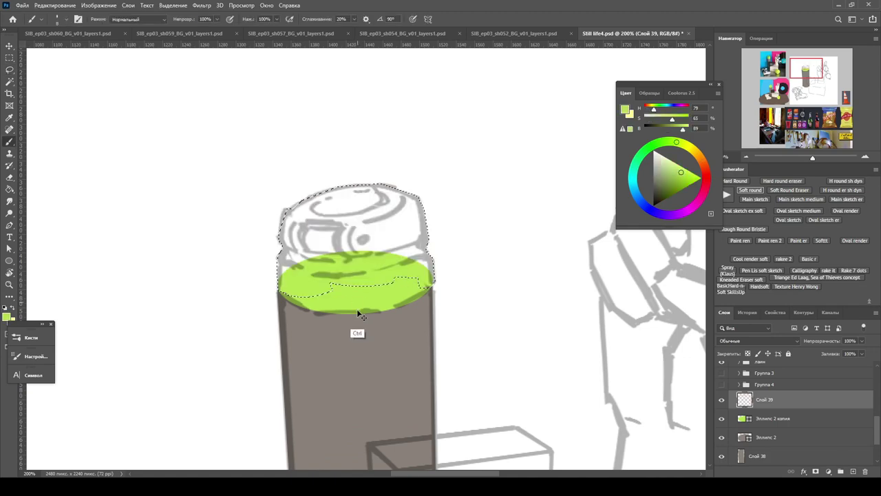
key(alt+BackSpace)
key(ctrl+d)
Step: Duplicate the lime rim ellipse and fit the copy to the cap's top with Слой 39 hidden, and show that layer again
key(z)
key(ctrl+minus)
click(722, 399)
click(773, 418)
key(ctrl+j)
key(ctrl+t)
drag(414, 246, 423, 227)
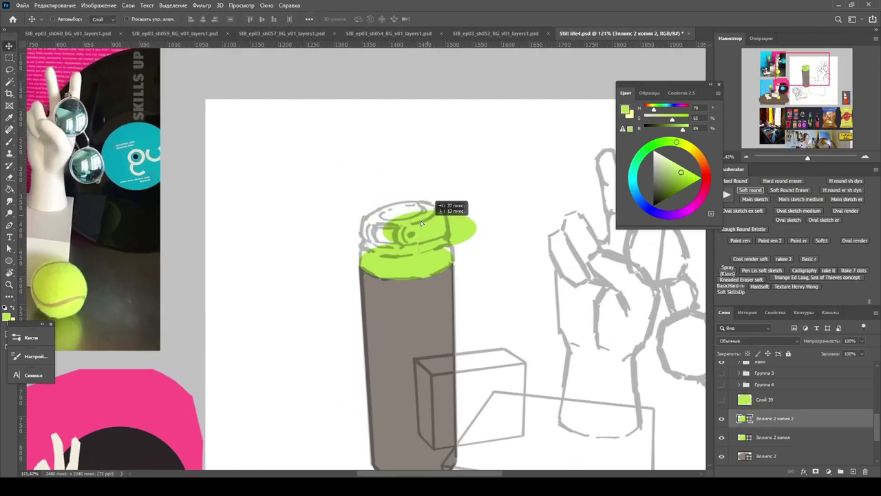
scroll(482, 238, up, 3)
drag(483, 238, 408, 187)
key(Return)
click(722, 400)
click(764, 399)
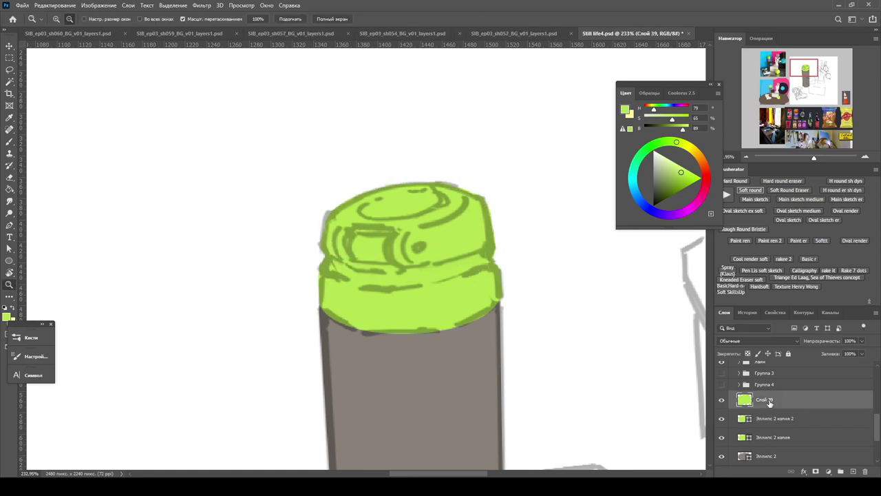
key(l)
drag(328, 155, 319, 210)
key(ctrl+t)
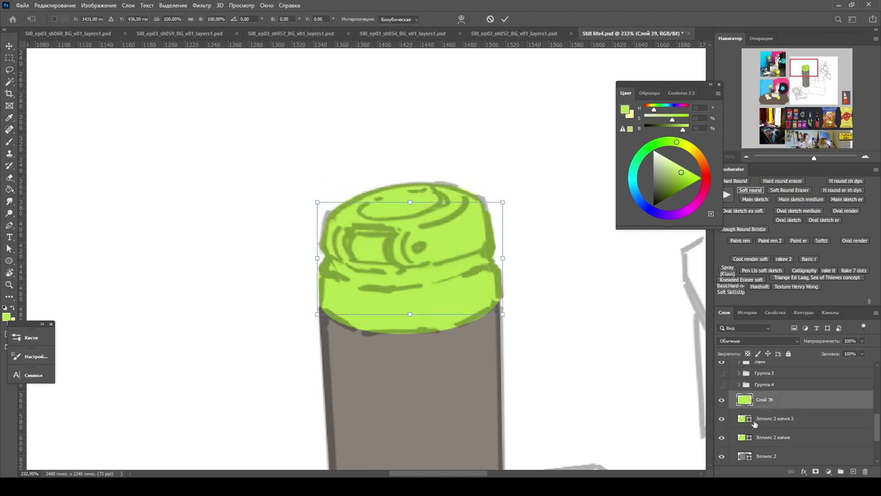
click(757, 418)
key(Return)
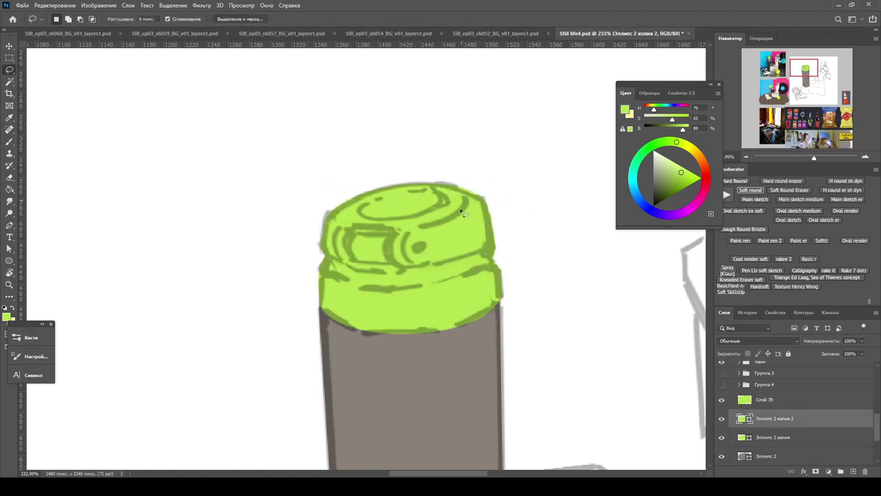
key(ctrl+plus)
drag(338, 201, 314, 230)
Step: Hide the лайн group and fill the uneven side edges of the cap with lime green on Слой 39
click(752, 400)
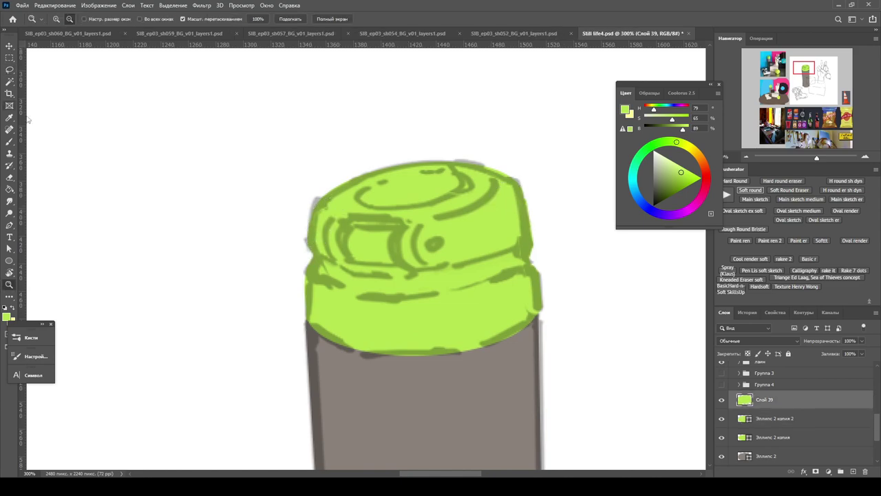
key(z)
drag(524, 219, 441, 219)
scroll(722, 381, up, 1)
click(722, 380)
drag(407, 154, 462, 154)
key(l)
drag(246, 108, 308, 177)
key(alt+BackSpace)
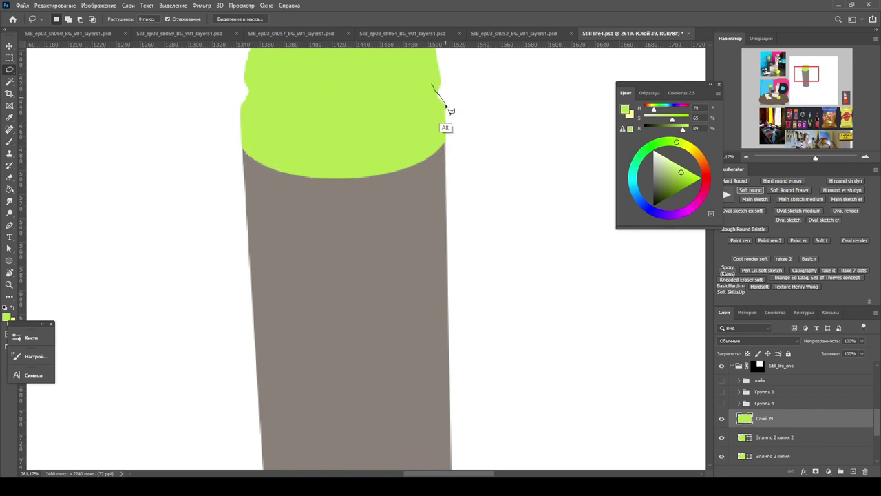
drag(448, 110, 444, 141)
key(alt+BackSpace)
Step: Fit the Эллипс 2 base ellipse to the bottle's body by scaling it to 101.14% and rotating it -0.60°
scroll(385, 241, down, 3)
ctrl+click(391, 447)
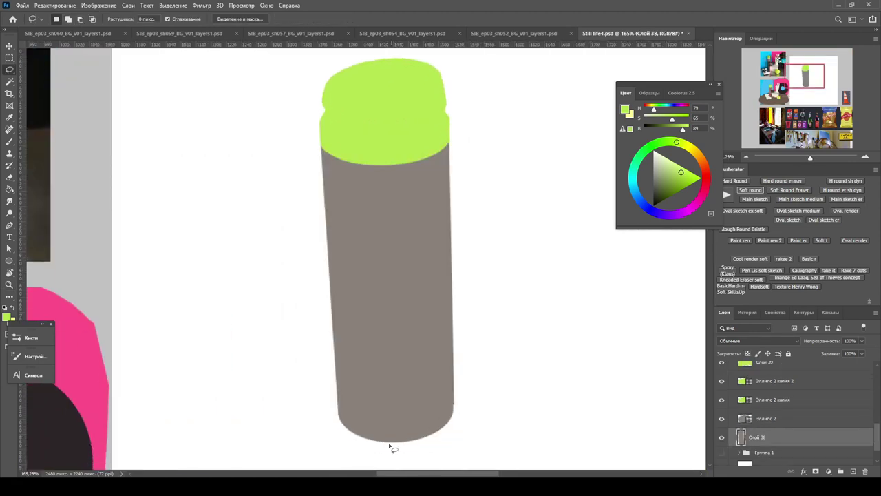
scroll(433, 433, up, 1)
ctrl+click(429, 276)
key(ctrl+t)
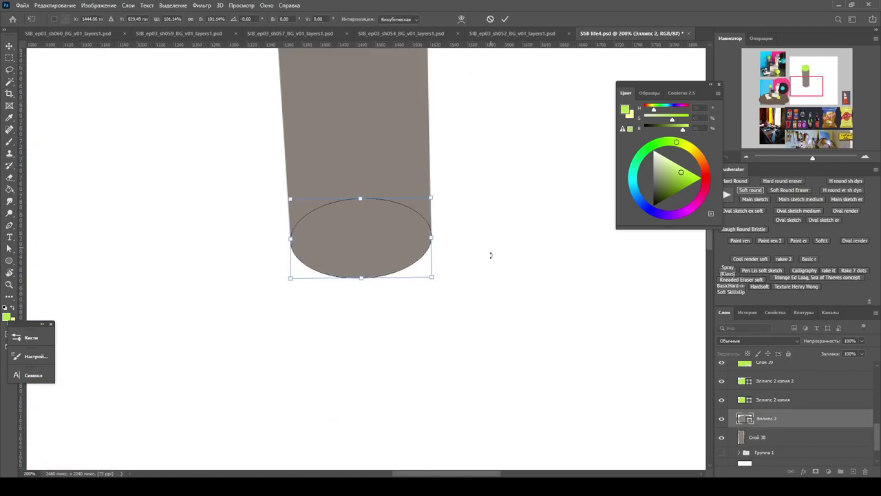
scroll(491, 256, up, 3)
click(723, 439)
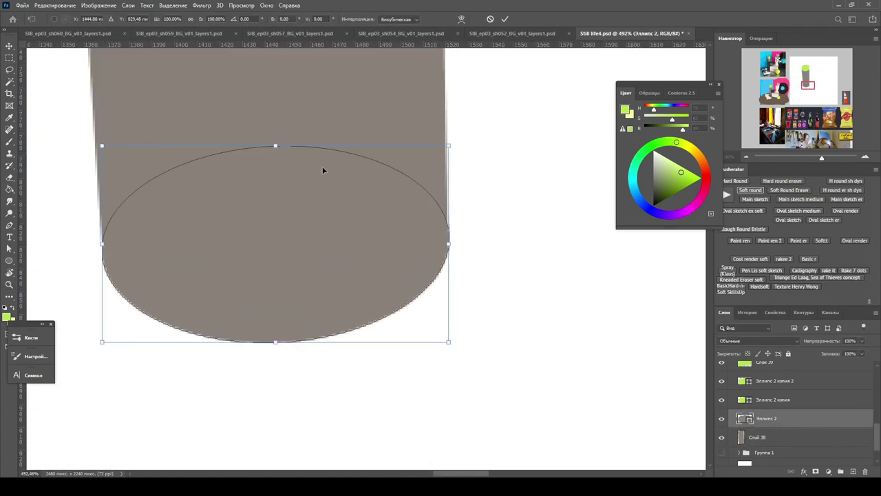
Step: Open the lime rim ellipse, Эллипс 2 копия, for free transformation
scroll(324, 169, down, 3)
click(771, 400)
scroll(384, 117, up, 3)
key(ctrl+t)
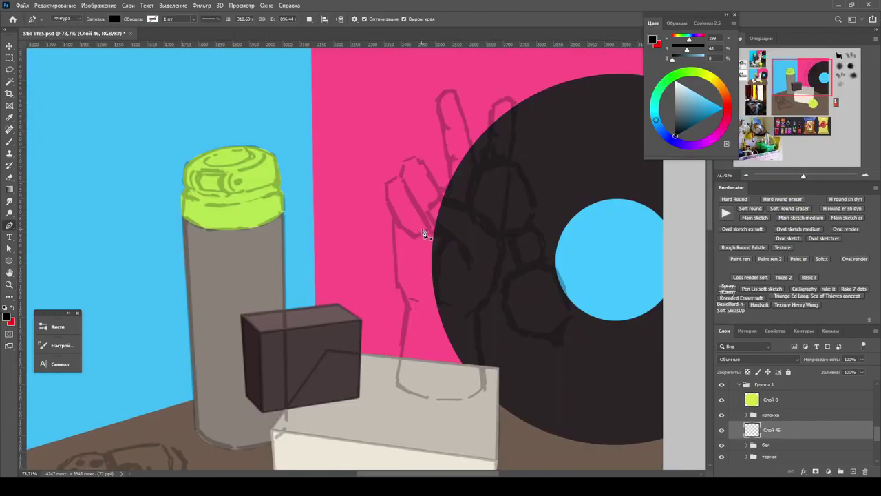
Step: Start a pen shape for the hand in Still life5.psd, tracing the right side of the wrist and palm
scroll(424, 234, up, 2)
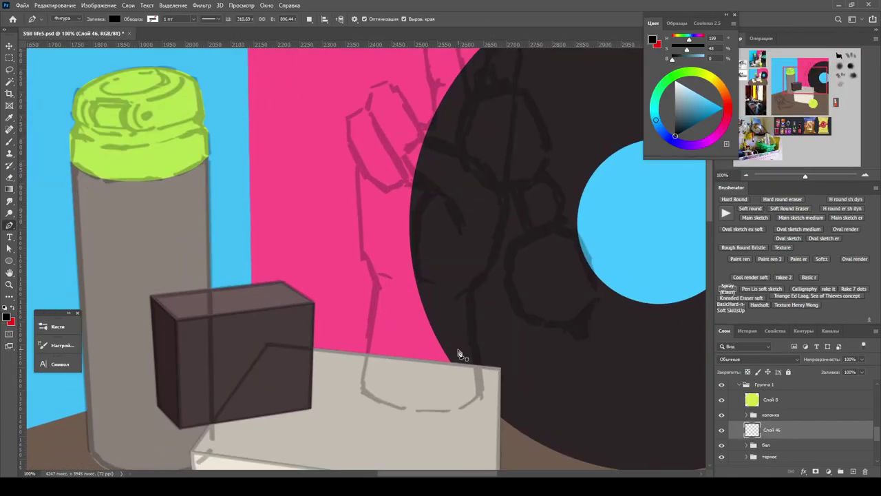
scroll(458, 354, down, 2)
click(480, 311)
click(471, 212)
click(491, 191)
scroll(506, 127, up, 2)
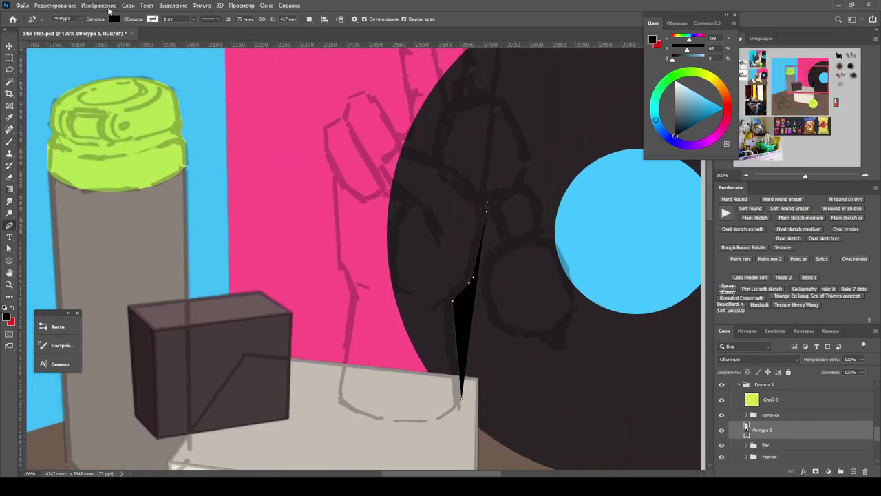
Step: Set the hand shape's fill to no colour
click(114, 19)
click(56, 34)
click(152, 19)
key(Escape)
scroll(508, 143, up, 2)
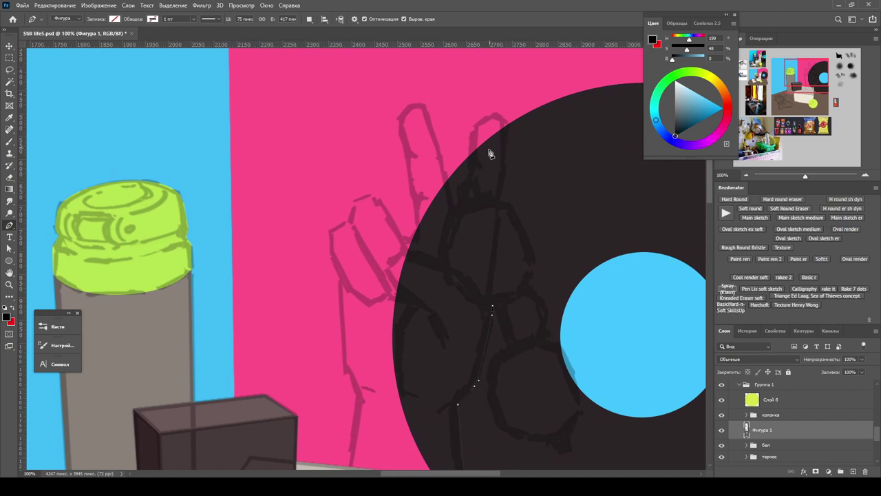
Step: Trace the hand's right raised finger with the Pen tool, down to the gap between the two raised fingers
click(507, 123)
scroll(442, 165, up, 1)
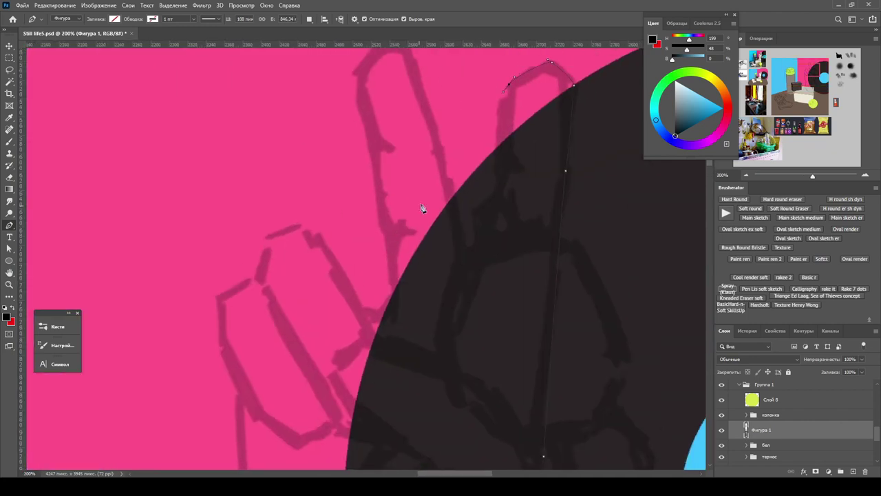
key(ctrl+z)
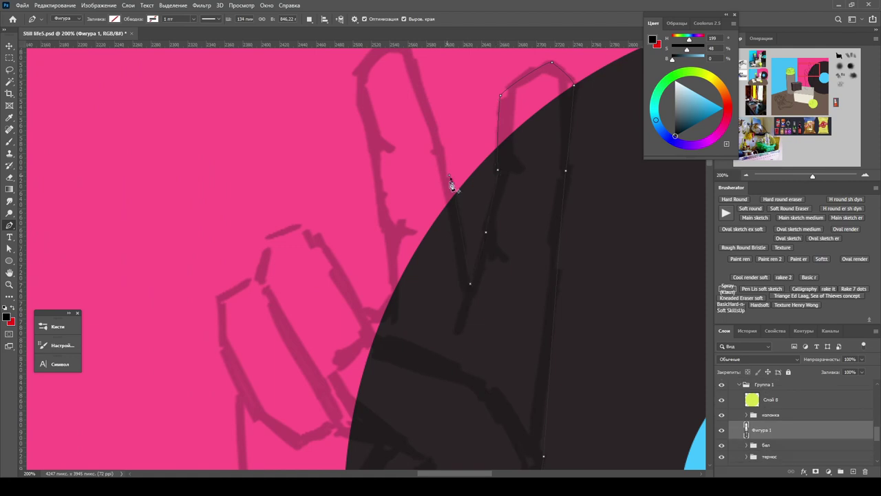
drag(448, 176, 450, 193)
key(ctrl+z)
scroll(454, 207, up, 2)
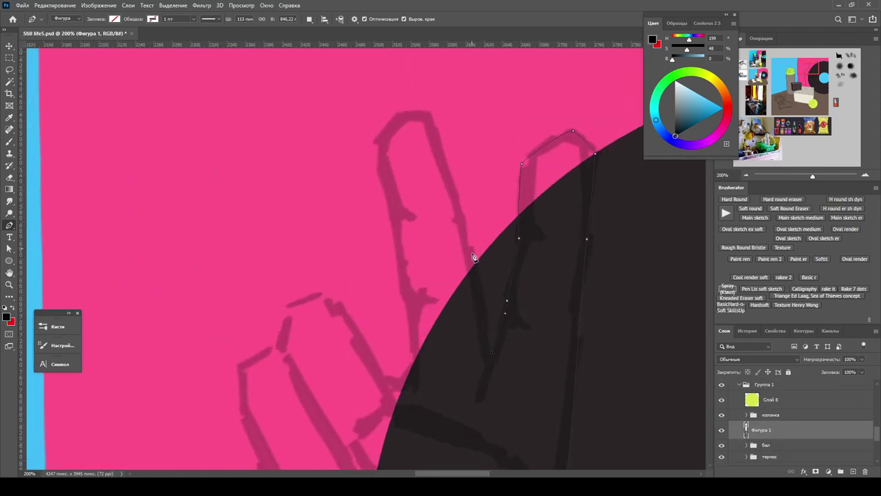
Step: Continue the pen outline around the tip and down the outer side of the left raised finger
click(399, 112)
click(377, 141)
click(378, 172)
click(389, 212)
drag(392, 350, 383, 238)
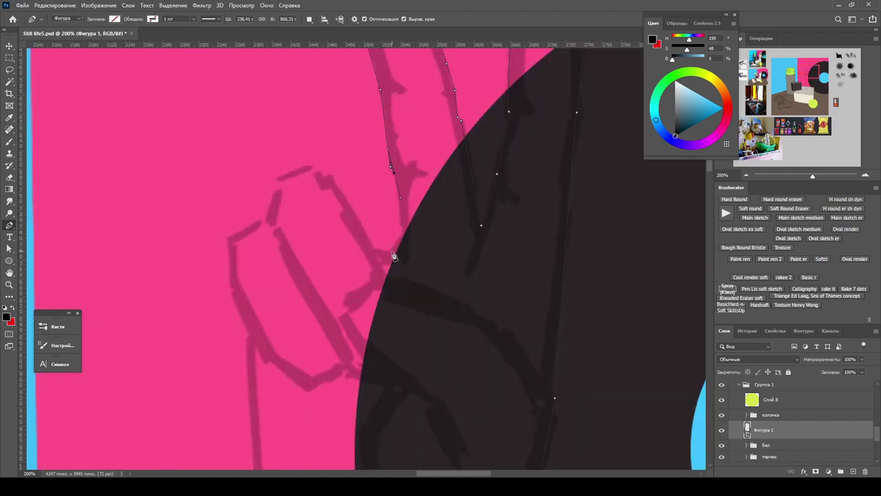
Step: Trace the upper contours of the two bent fingers with the Pen tool
click(311, 165)
click(278, 179)
click(265, 217)
click(231, 241)
drag(231, 240, 366, 202)
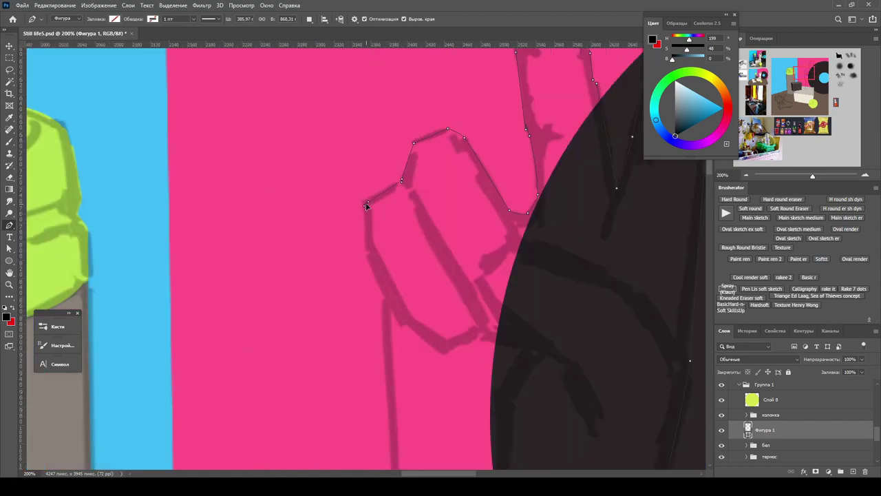
Step: Continue the pen outline down the left side of the hand and wrist to the base
drag(367, 253, 414, 76)
click(423, 245)
click(443, 293)
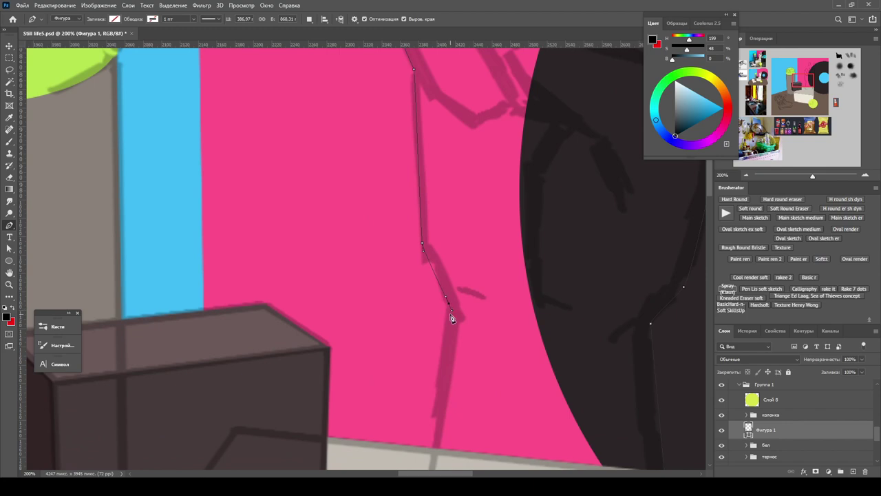
drag(452, 318, 456, 115)
click(427, 301)
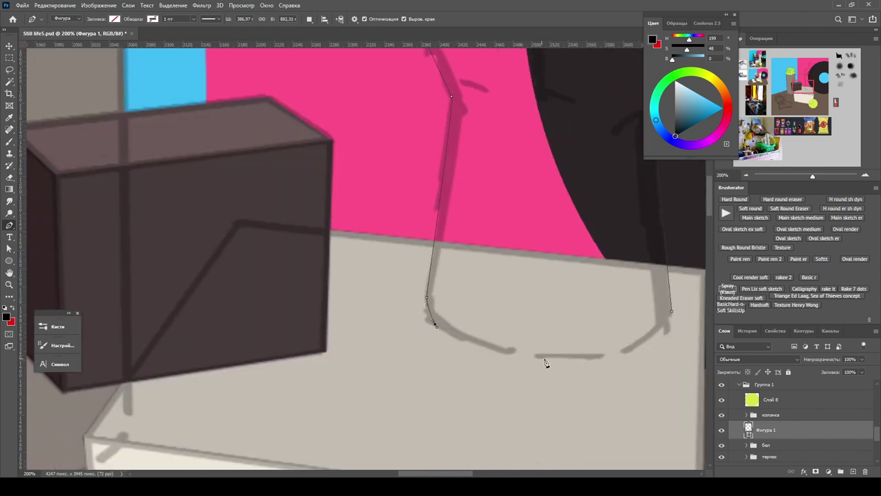
Step: Close the hand's path with a curved base and smooth its lower corner points
drag(544, 363, 412, 363)
drag(379, 353, 389, 356)
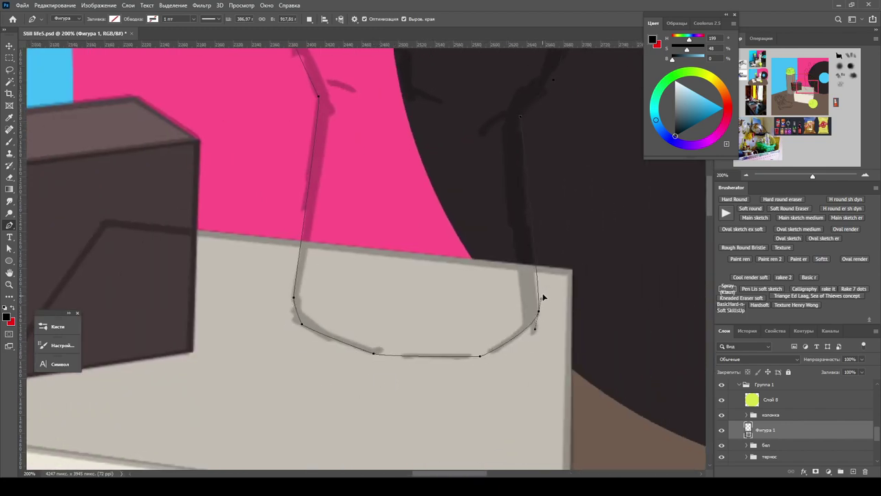
drag(479, 356, 490, 355)
drag(539, 311, 544, 288)
key(ctrl)
drag(294, 314, 302, 327)
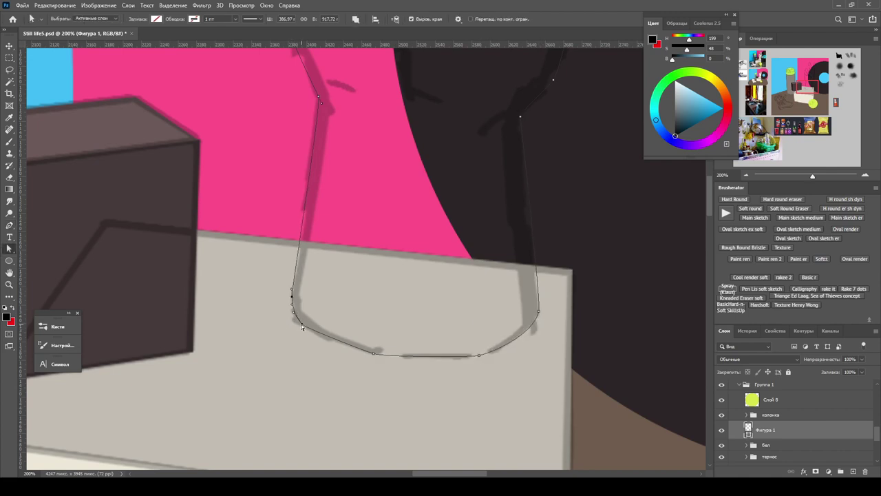
Step: Fill the hand shape with a light cream colour
key(ctrl+0)
click(156, 19)
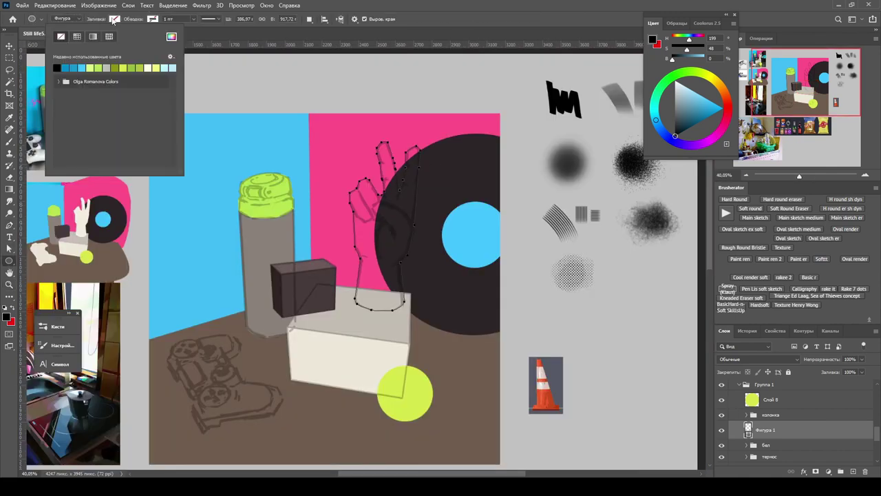
click(171, 36)
key(Return)
Step: Adjust the anchor point at the lower right corner of the hand's base
scroll(413, 206, up, 5)
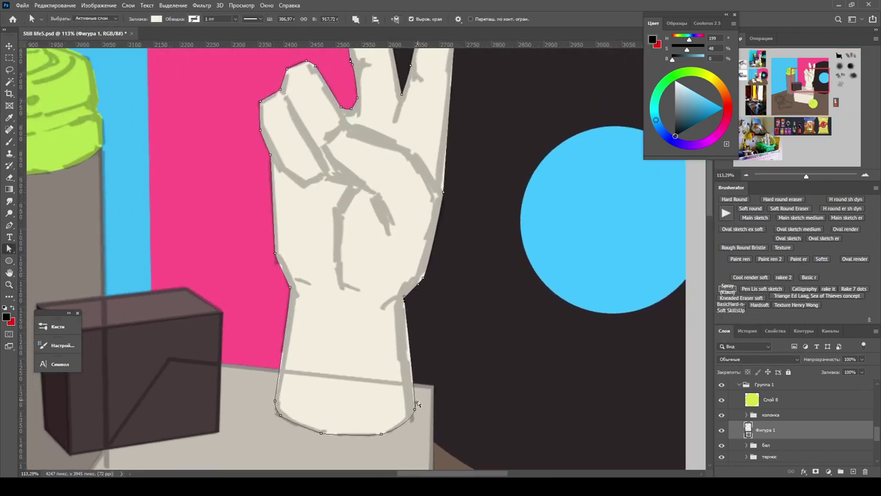
drag(413, 411, 414, 406)
scroll(406, 303, up, 3)
drag(455, 307, 433, 290)
key(z)
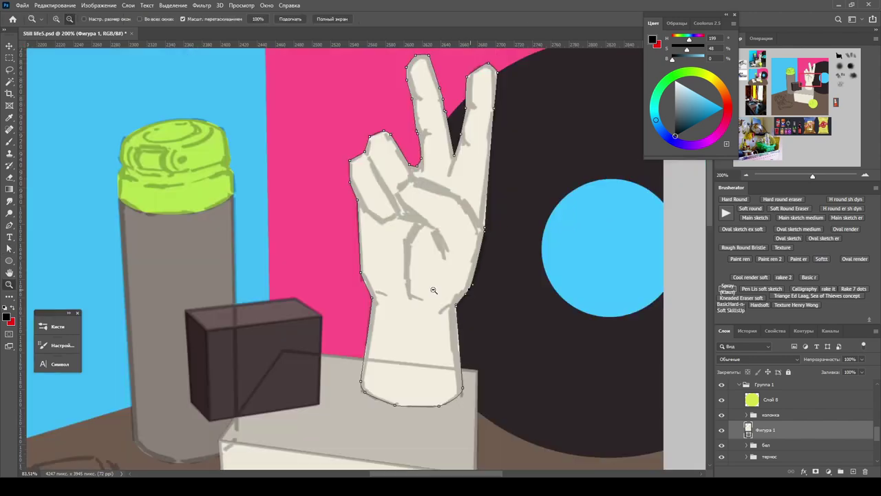
Step: Refine the anchor points at the hand's right fingertip and along its right edge to follow the sketch
scroll(482, 104, up, 3)
key(a)
click(495, 107)
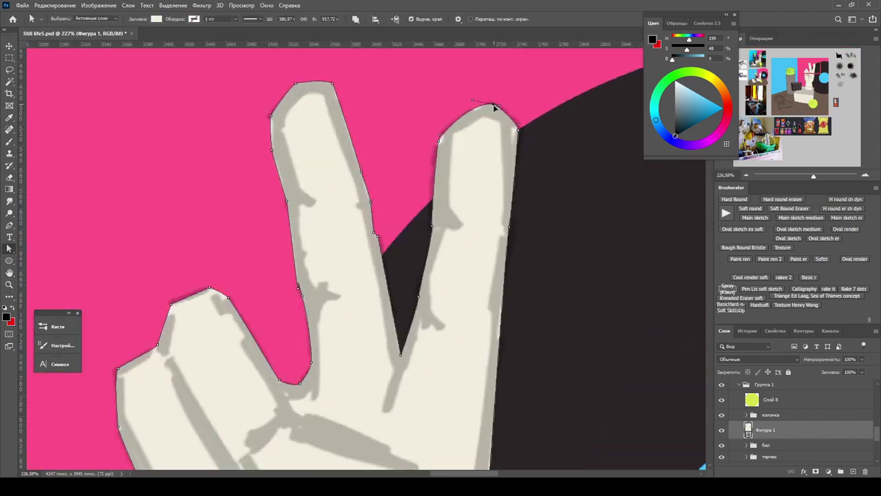
key(ctrl+0)
scroll(499, 383, up, 3)
scroll(499, 382, down, 1)
scroll(499, 382, up, 2)
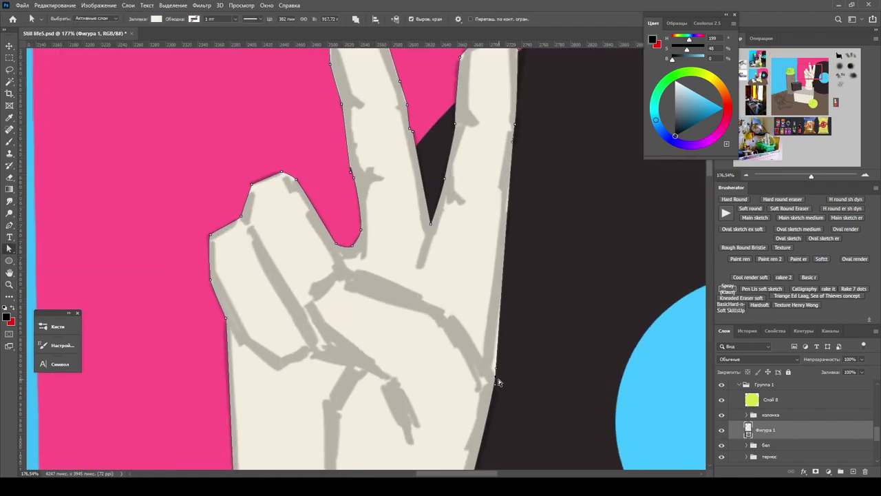
key(ctrl+0)
scroll(348, 229, up, 3)
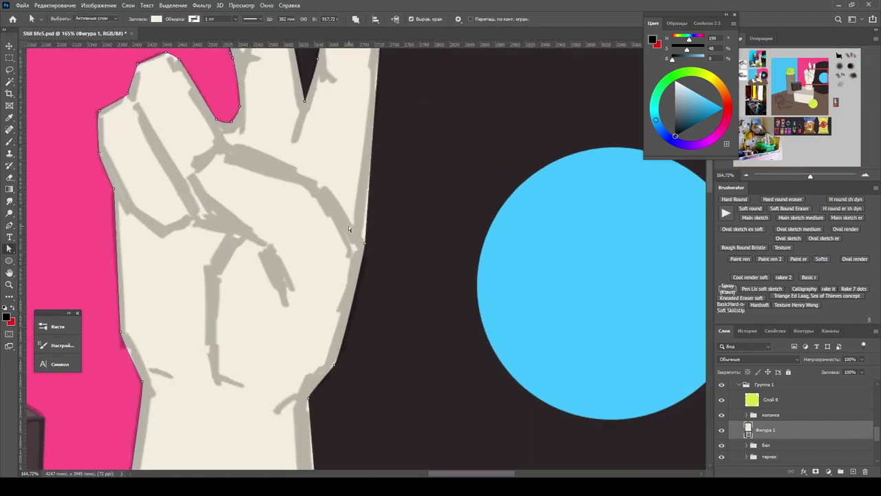
key(z)
key(ctrl+0)
scroll(436, 208, up, 3)
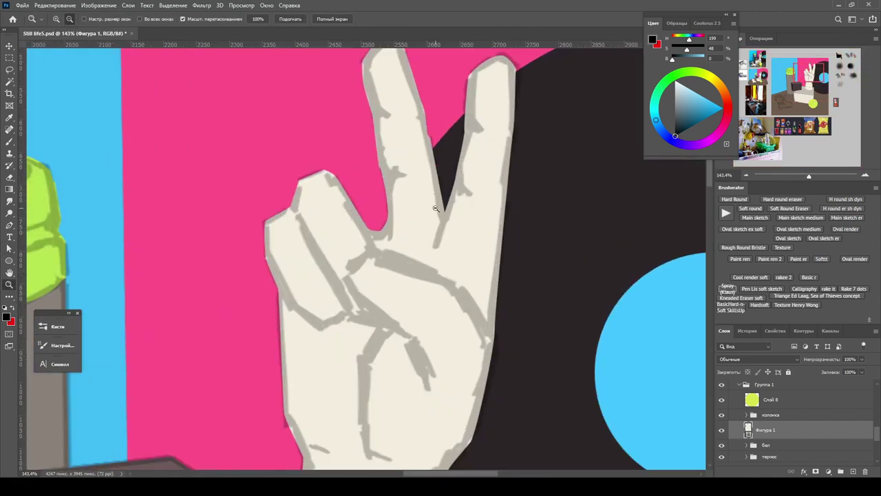
scroll(435, 208, down, 3)
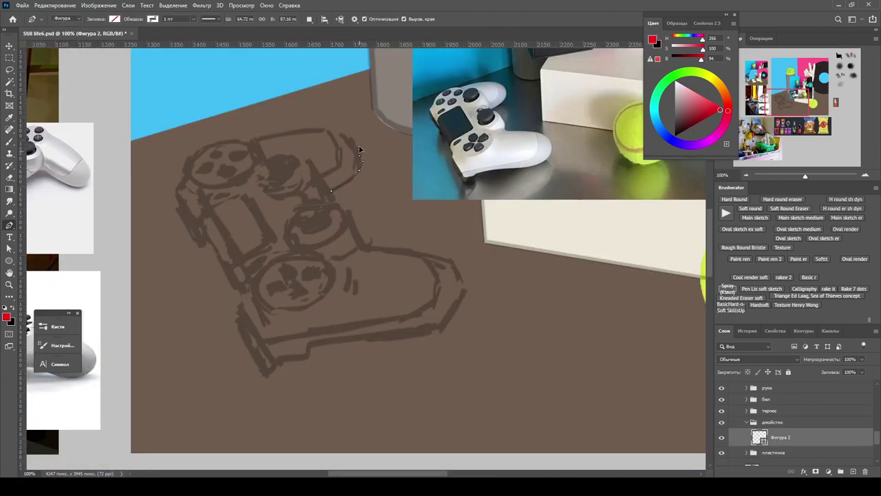
Step: Outline the controller's upper grip with the pen, curving around its rounded tip and along its top edge
scroll(358, 150, up, 3)
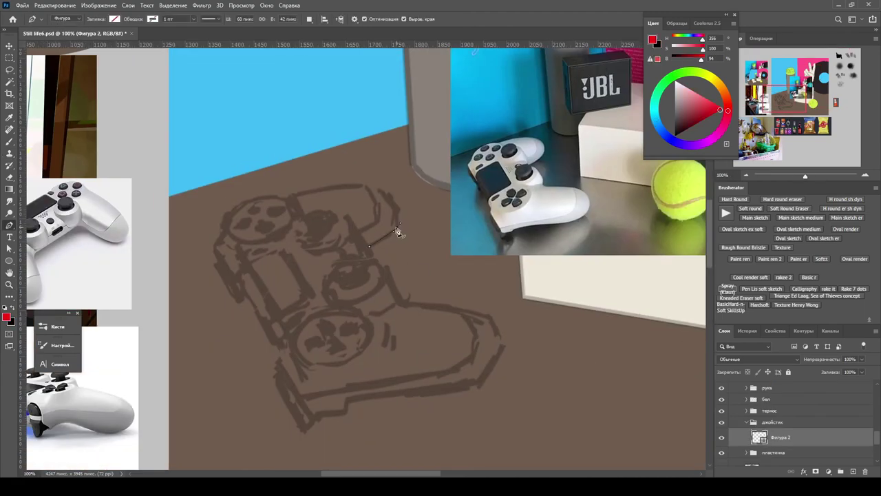
click(398, 228)
drag(401, 223, 397, 186)
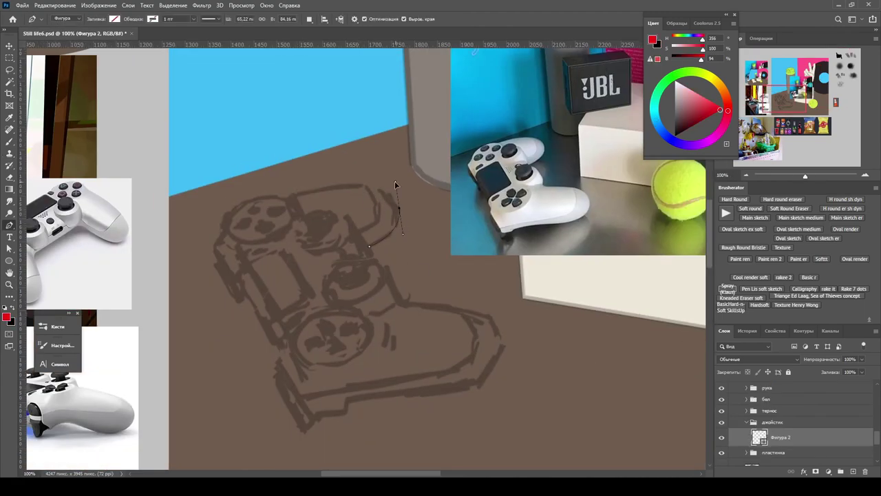
click(309, 194)
click(228, 157)
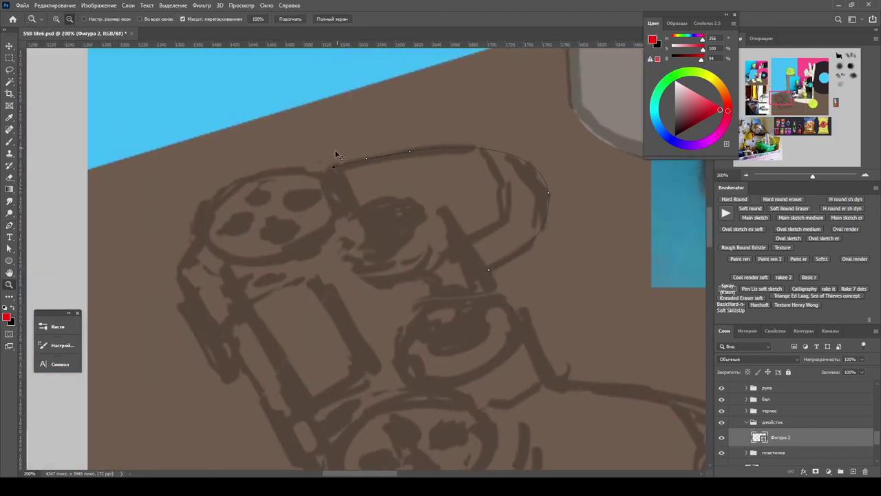
Step: Continue the controller's pen path around the upper round button pad and down to the upper left corner
key(p)
key(ctrl+minus)
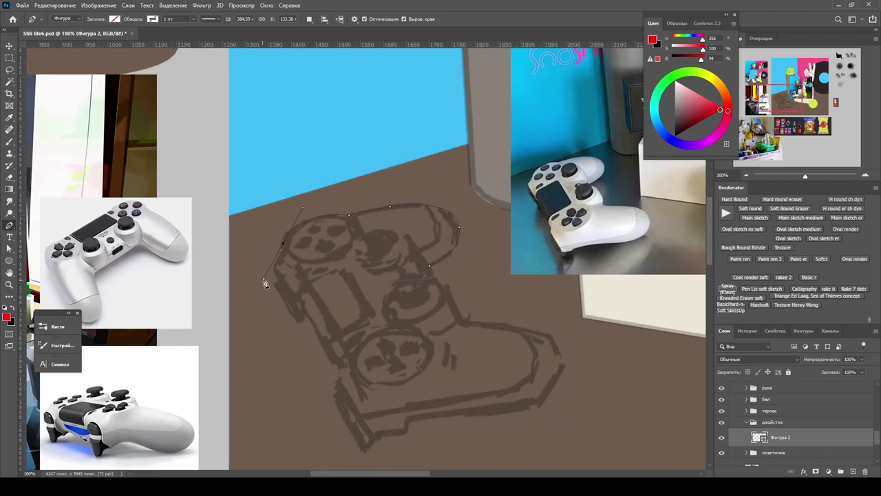
scroll(314, 237, up, 1)
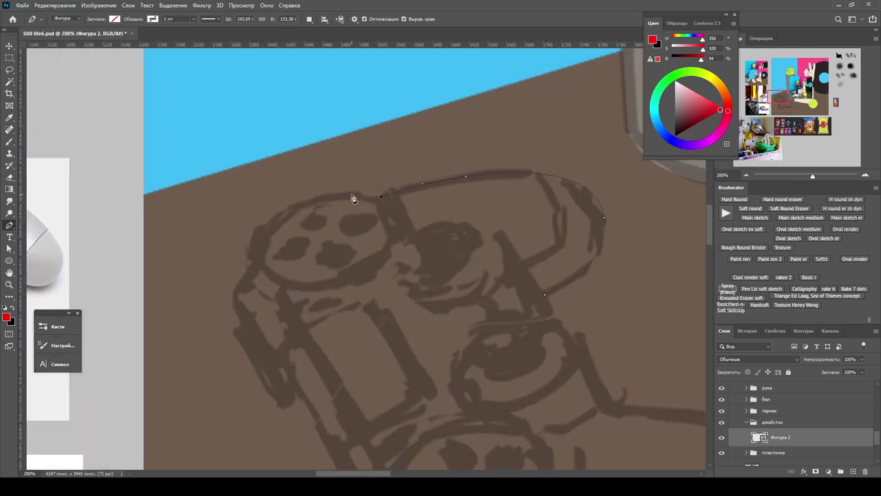
click(329, 195)
drag(242, 314, 190, 301)
scroll(191, 301, down, 3)
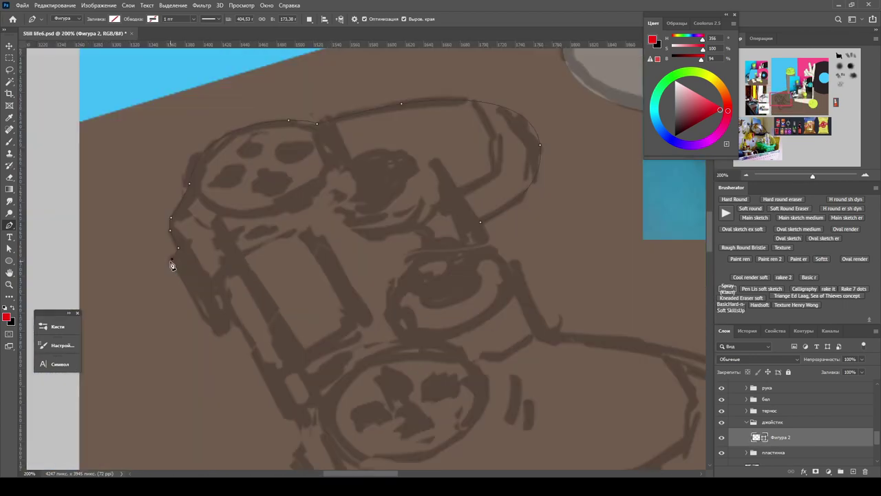
Step: Trace the outer edge of the upper trigger on the controller's left side, undoing the last misplaced point
scroll(453, 227, up, 3)
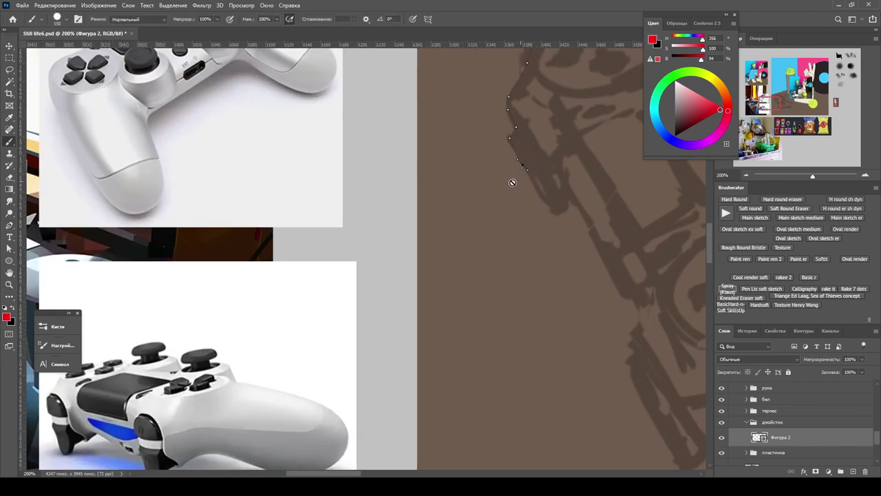
click(9, 226)
click(547, 207)
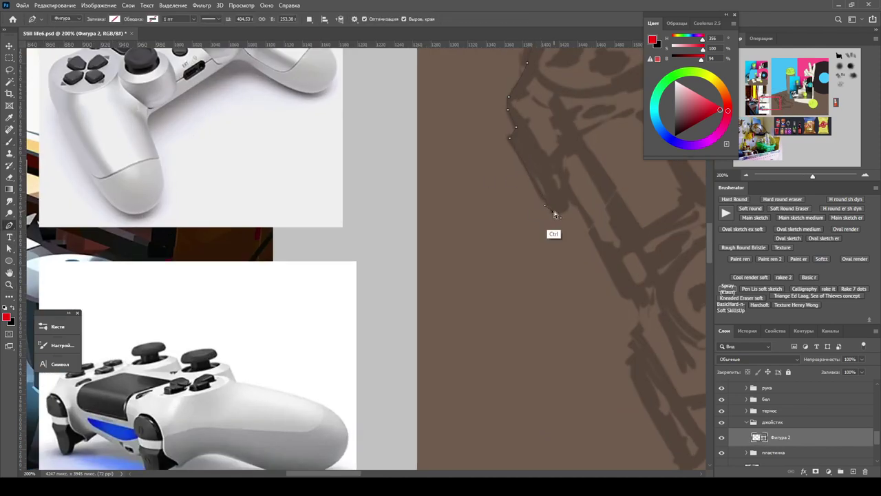
click(556, 215)
scroll(569, 206, down, 3)
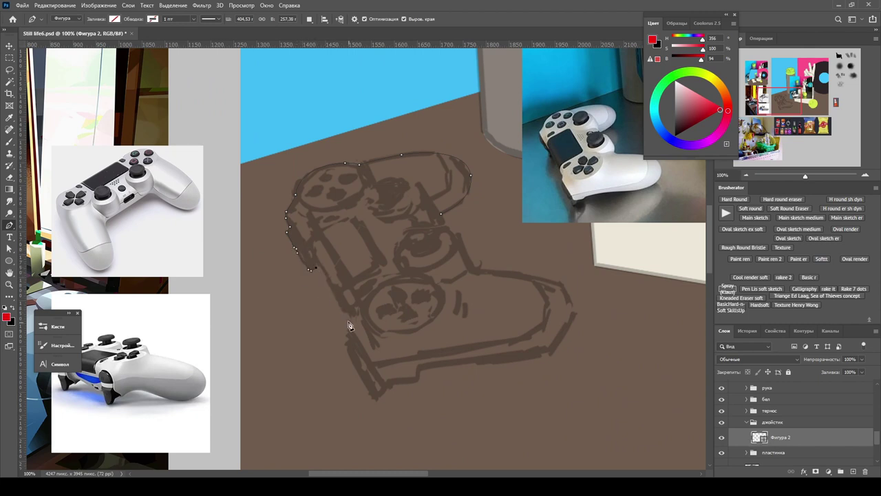
key(ctrl+z)
Step: Extend the path down the controller's left side, around the lower trigger and along the bottom edge to the lower grip
click(348, 323)
click(349, 334)
click(360, 374)
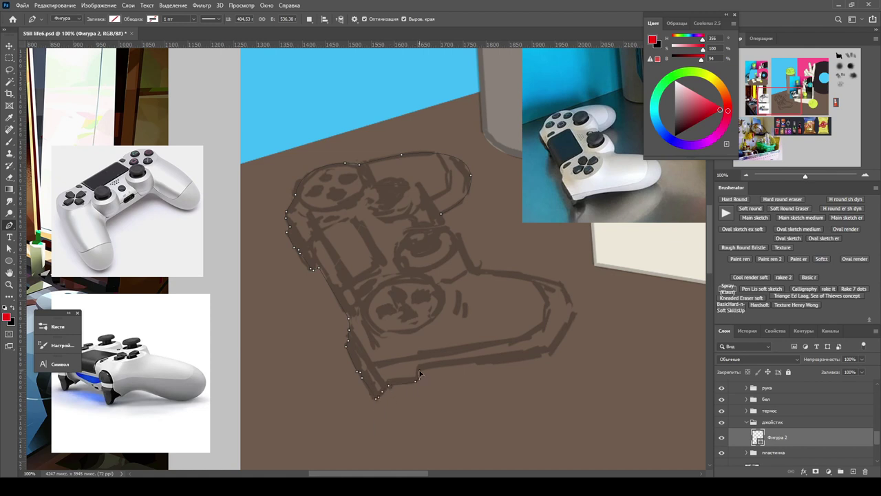
drag(525, 354, 433, 383)
click(440, 384)
click(453, 381)
click(472, 372)
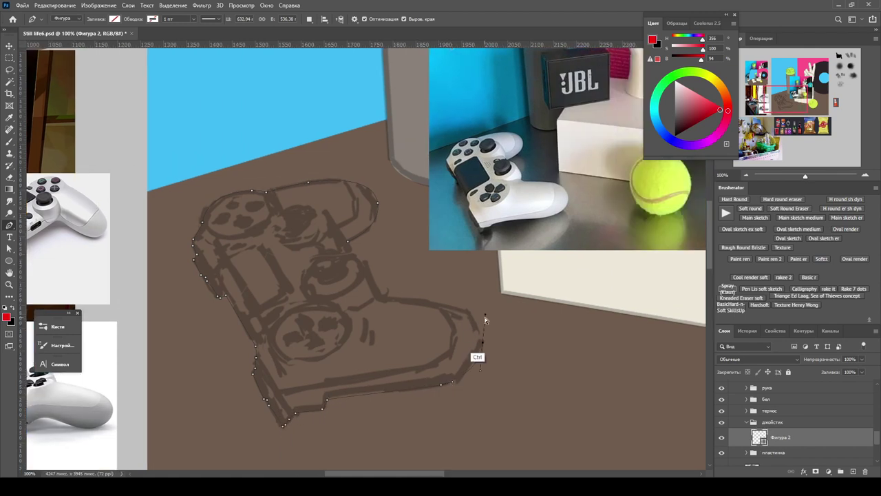
Step: Curve the path around the lower grip's tip and close the controller outline along its inner edge
click(480, 339)
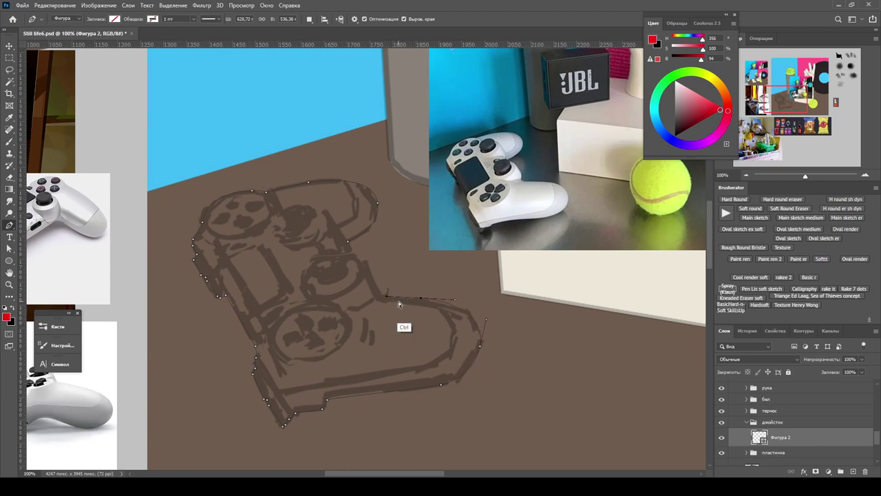
click(484, 342)
key(r)
drag(489, 329, 348, 308)
key(t)
key(p)
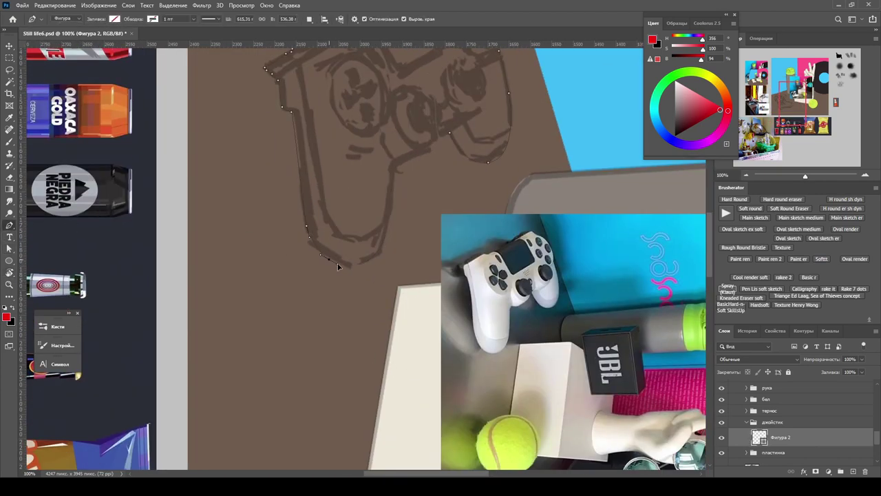
click(368, 268)
key(ctrl+0)
scroll(325, 236, up, 5)
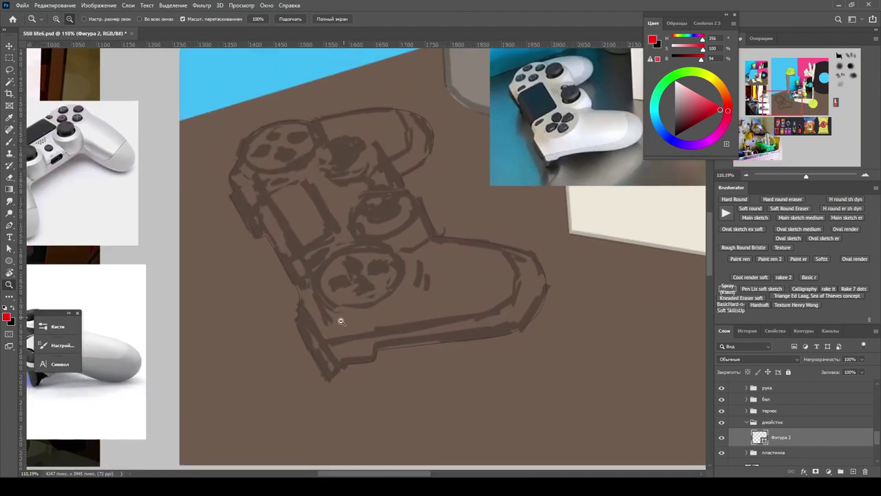
Step: Fill the controller shape with a light bluish white
click(9, 227)
click(114, 18)
click(172, 36)
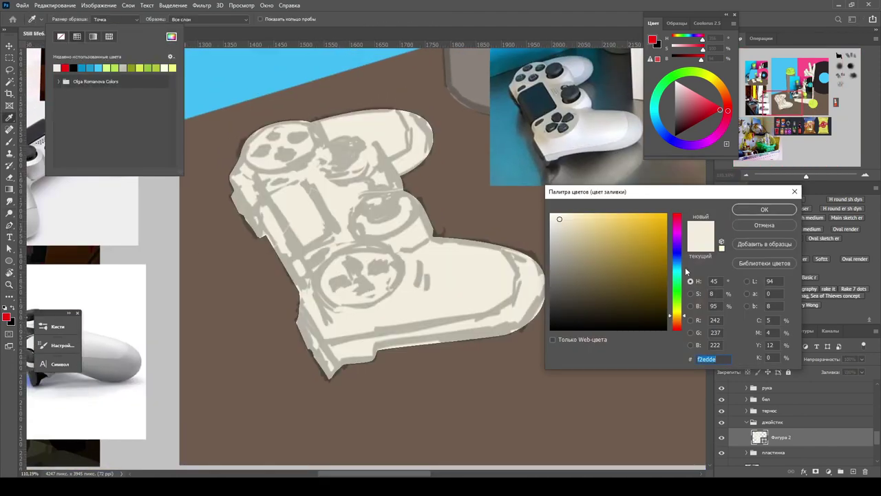
click(563, 232)
key(Return)
Step: Adjust the controller's anchor points in the notch between the two grips to match the sketch
key(z)
scroll(462, 207, down, 4)
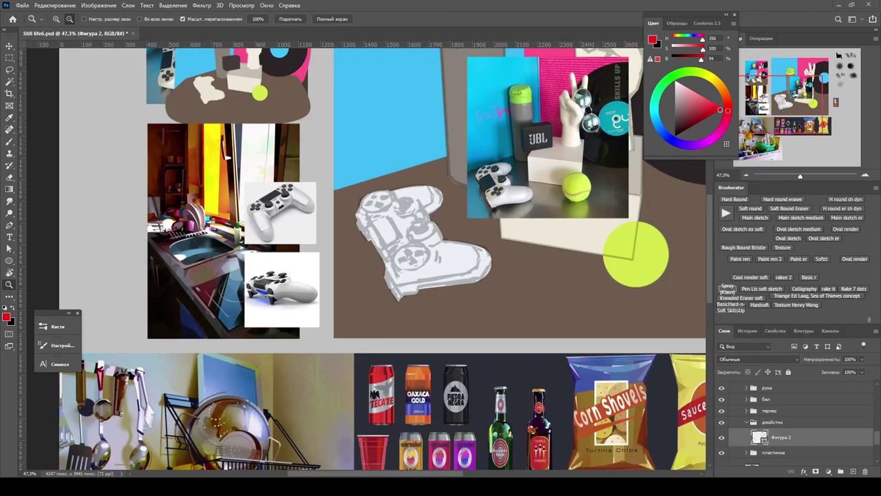
scroll(432, 240, up, 4)
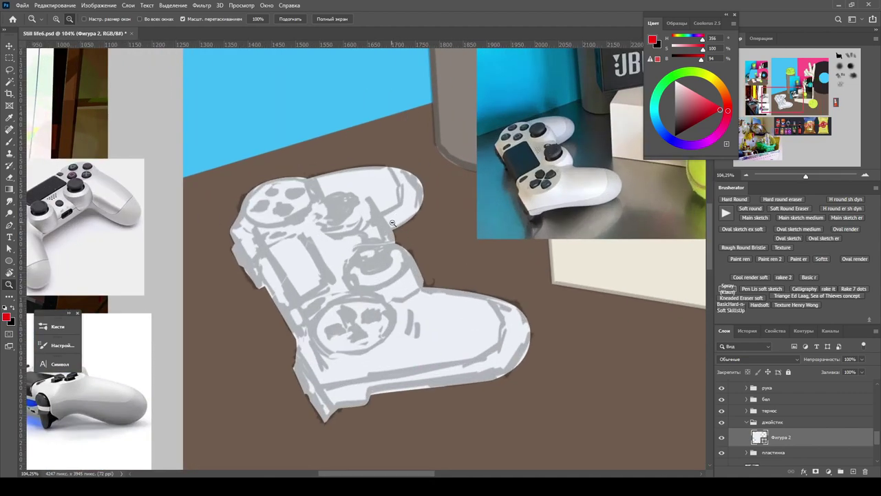
scroll(413, 227, down, 2)
scroll(410, 181, up, 3)
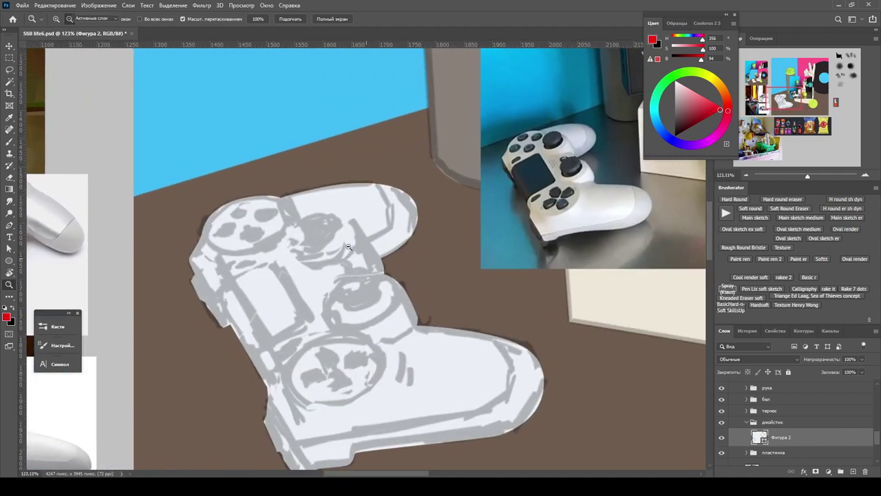
key(a)
drag(375, 264, 385, 273)
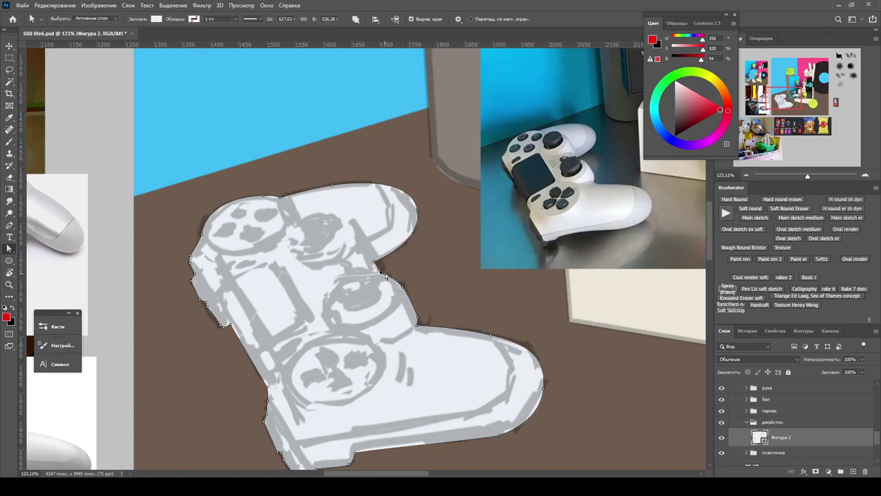
key(z)
scroll(450, 355, up, 2)
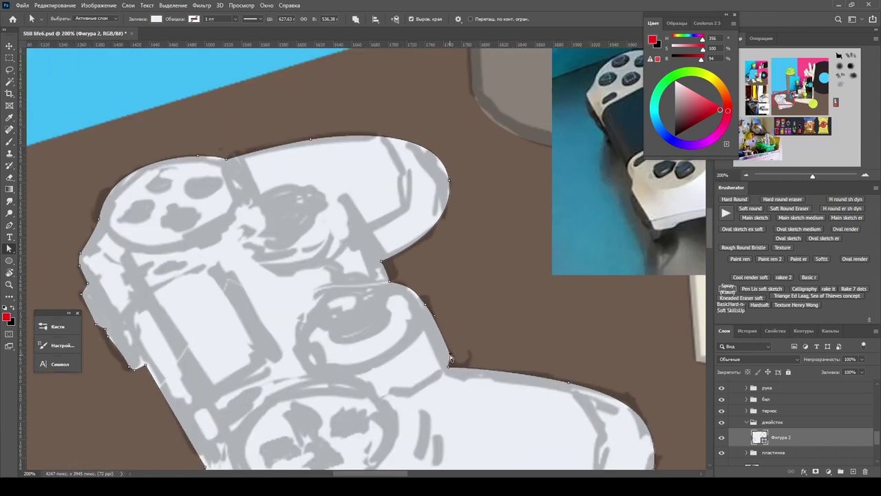
Step: Flip the canvas horizontally and reshape the curve at the tip of the controller's upper grip
scroll(432, 333, down, 4)
scroll(431, 333, down, 2)
key(ctrl+shift+h)
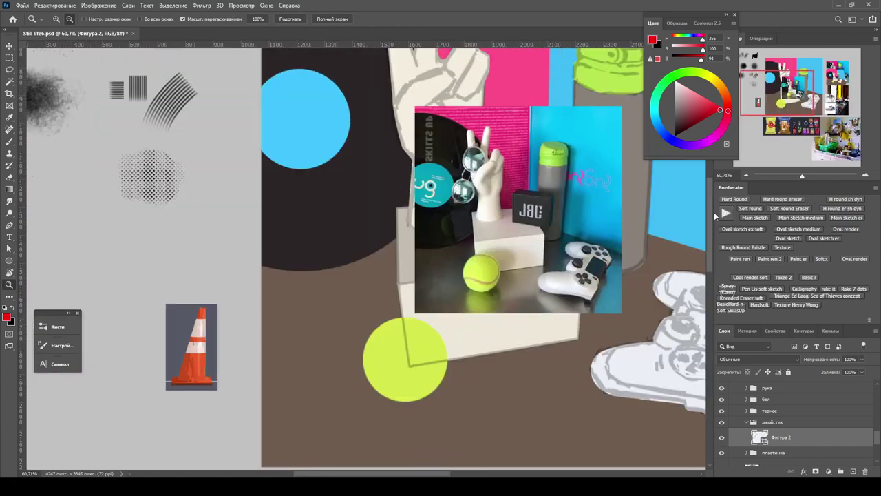
scroll(455, 265, up, 2)
scroll(479, 271, up, 2)
key(a)
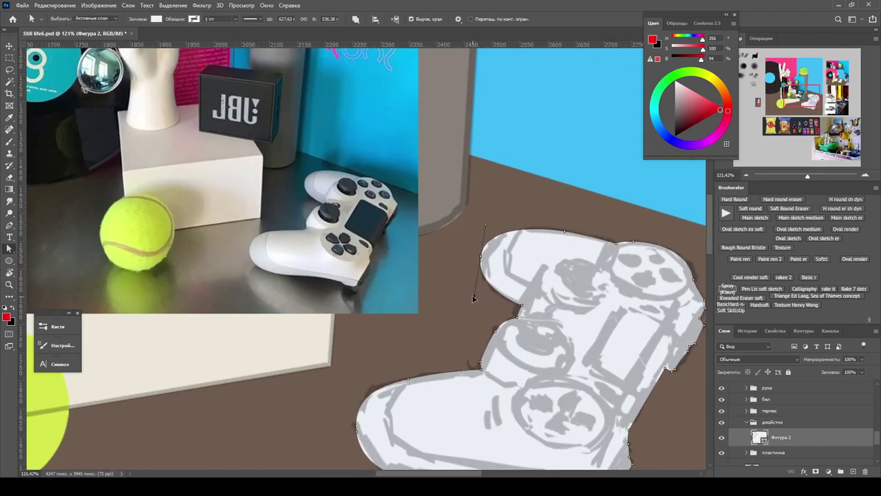
key(z)
scroll(521, 263, down, 2)
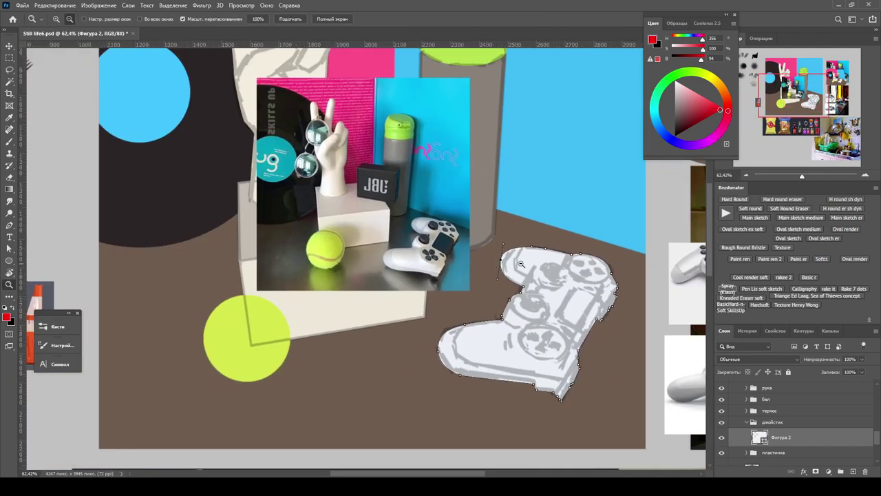
scroll(520, 272, up, 2)
key(o)
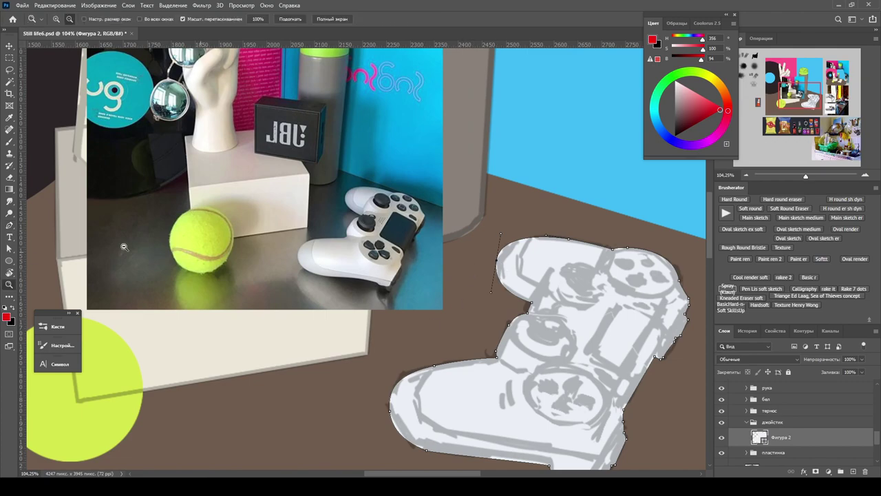
key(z)
scroll(413, 279, down, 4)
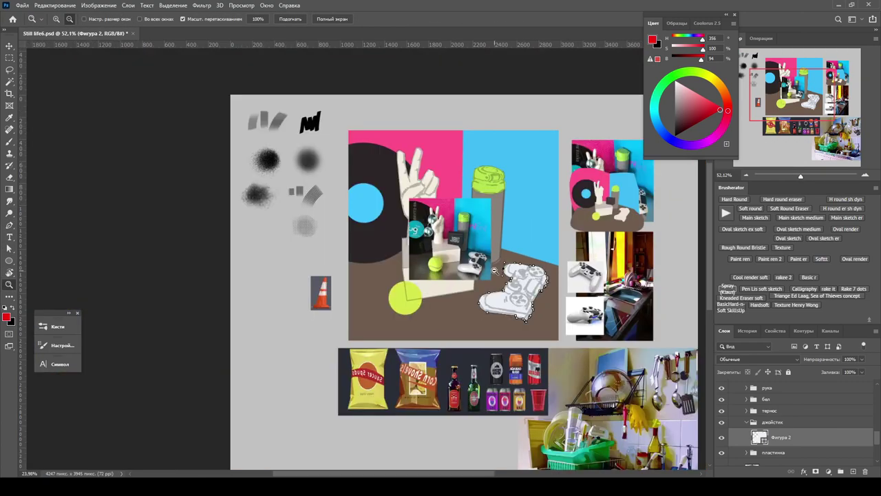
scroll(411, 277, up, 2)
Step: Select the hand shape and adjust the anchor point at the tip of the finger nearest the thumb side
key(v)
drag(403, 236, 422, 181)
scroll(422, 180, up, 5)
key(a)
click(422, 184)
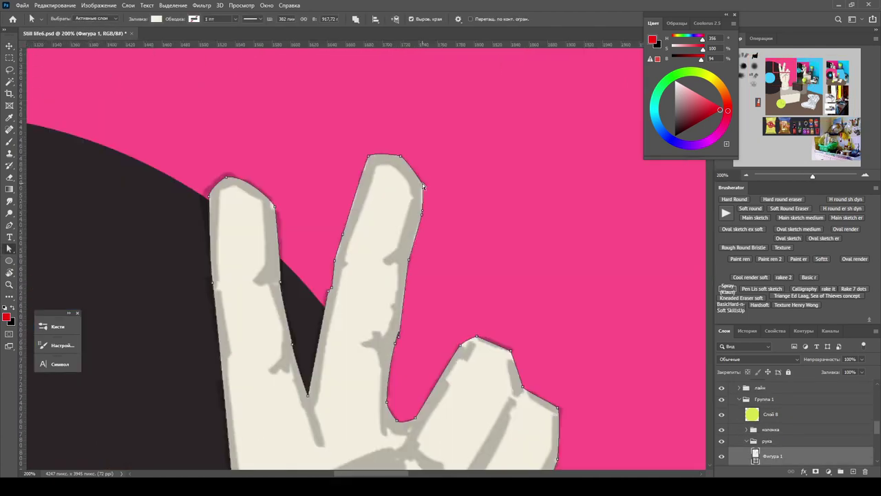
Step: Delete surplus anchor points along the raised finger's outer edge and smooth the remaining curve
scroll(378, 319, up, 4)
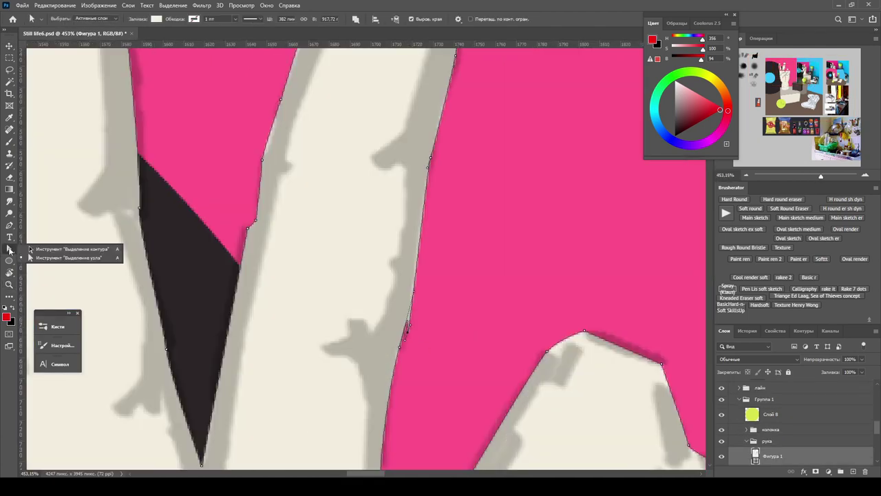
right_click(10, 225)
click(42, 255)
click(400, 349)
key(ctrl+z)
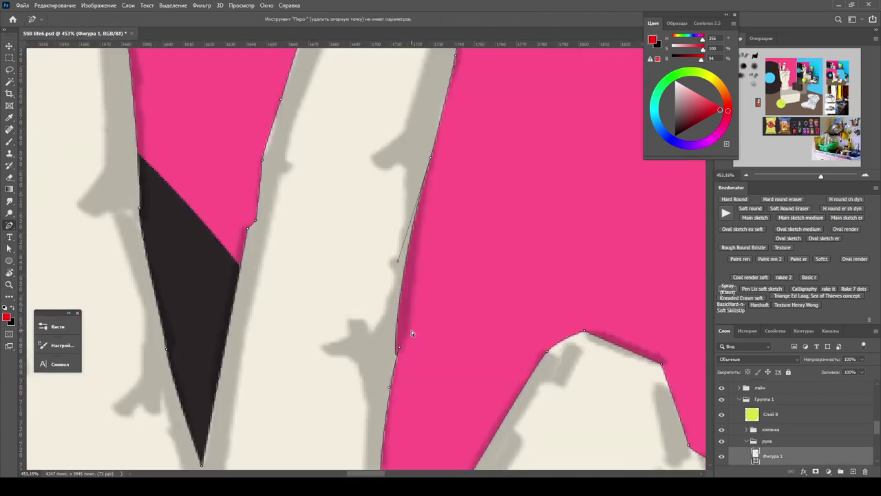
key(a)
click(403, 355)
mouse_move(403, 356)
mouse_down()
mouse_move(407, 333)
mouse_move(405, 343)
mouse_up()
key(z)
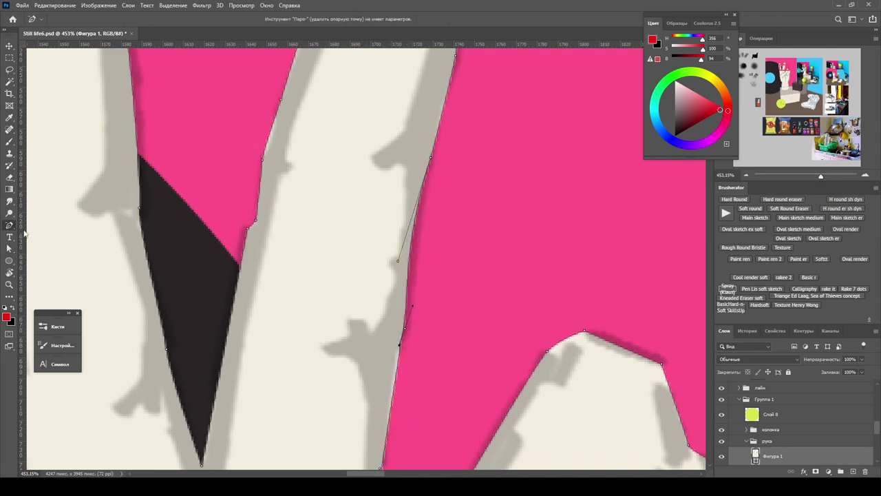
scroll(427, 303, down, 5)
key(a)
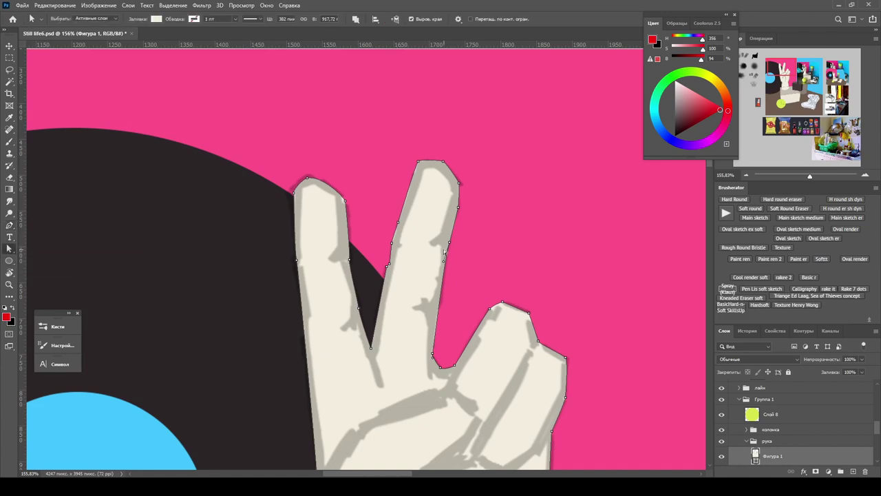
Step: Nudge the anchor point on the raised finger's outer edge to smooth its curve, and flip the canvas horizontally
drag(449, 240, 447, 242)
key(z)
scroll(470, 232, down, 5)
scroll(470, 232, up, 5)
scroll(470, 232, down, 5)
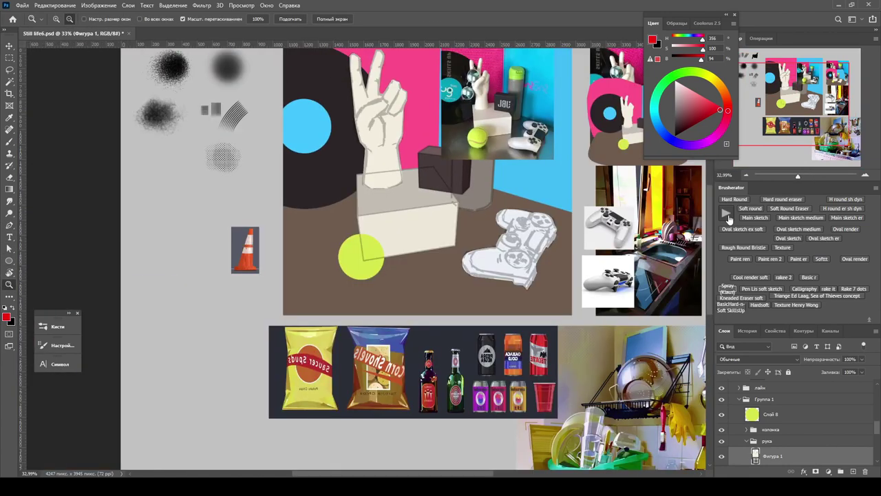
click(727, 215)
scroll(480, 328, up, 3)
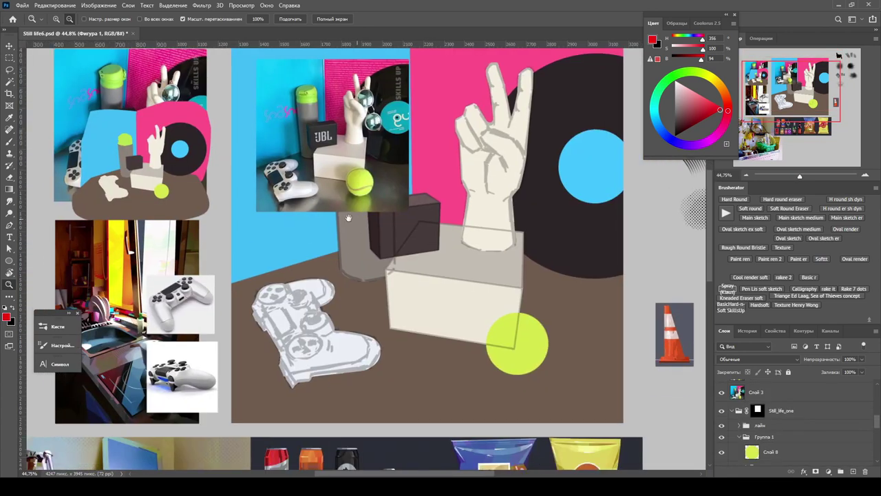
Step: Move the small colour thumbnail to the other side of the canvas and shift the reference photos clear of the painting
key(v)
mouse_move(132, 144)
mouse_down()
mouse_move(125, 269)
mouse_move(221, 296)
mouse_move(628, 232)
mouse_move(621, 216)
mouse_move(590, 231)
mouse_up()
scroll(590, 231, up, 5)
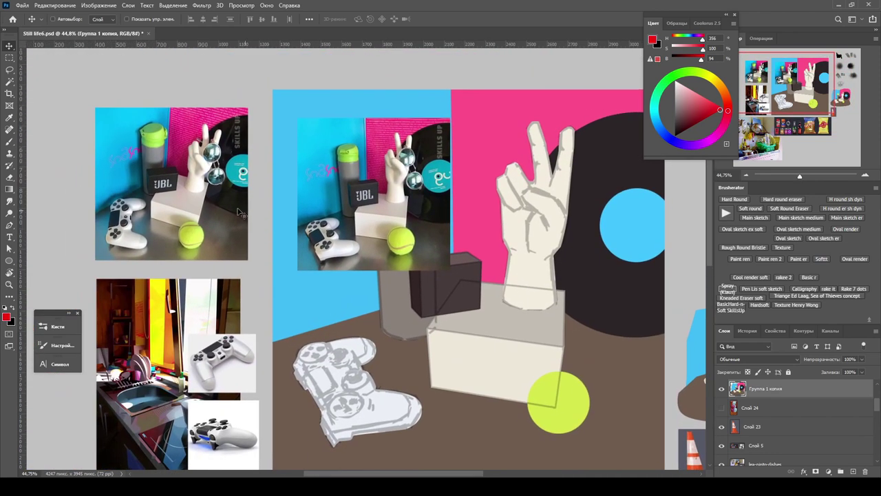
drag(163, 149, 196, 322)
drag(387, 215, 192, 174)
key(z)
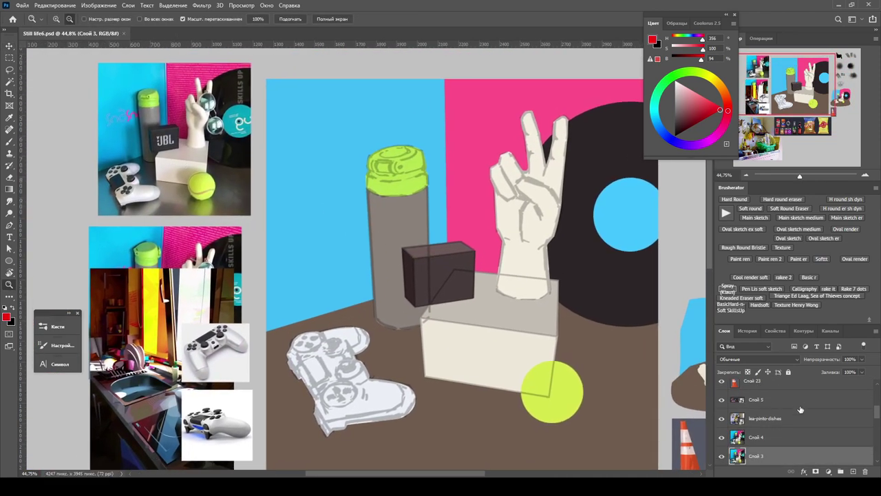
Step: Move the glasses sketch layer out of the line group, collapse the group and lower the sketch layer's opacity
scroll(800, 409, up, 3)
scroll(579, 193, up, 1)
click(761, 392)
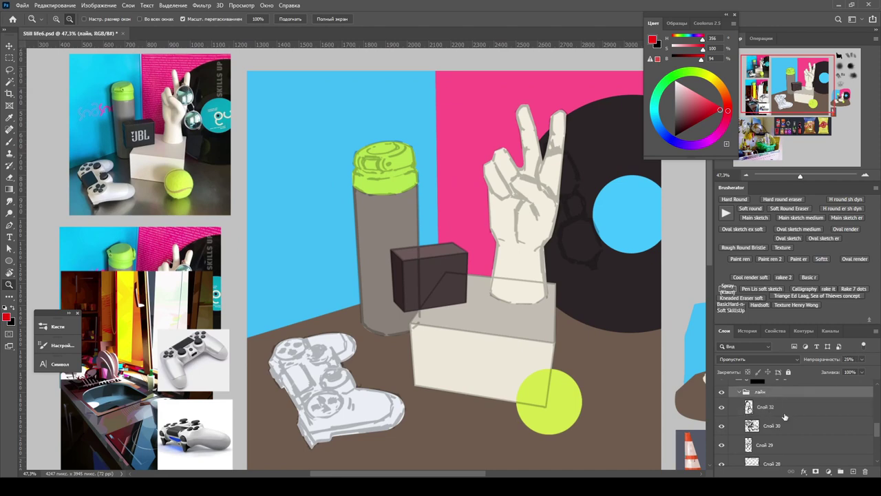
drag(785, 416, 771, 387)
click(739, 410)
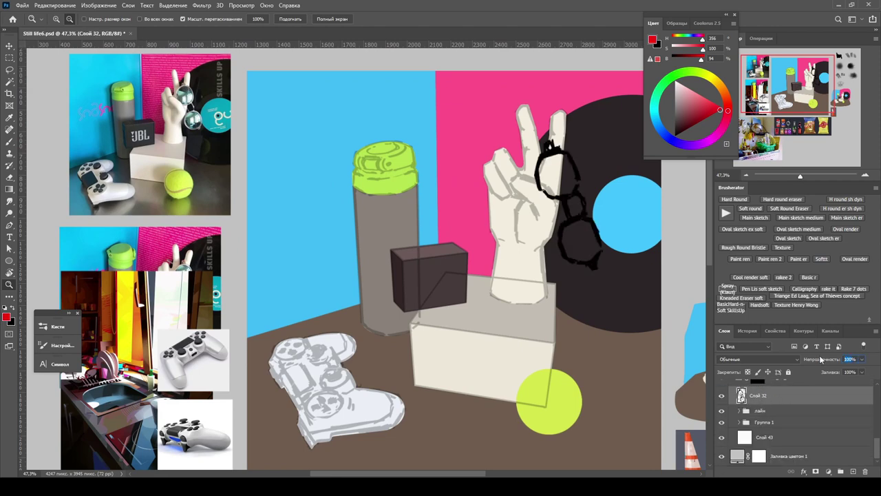
mouse_move(821, 359)
mouse_down()
mouse_move(792, 359)
mouse_move(809, 359)
mouse_up()
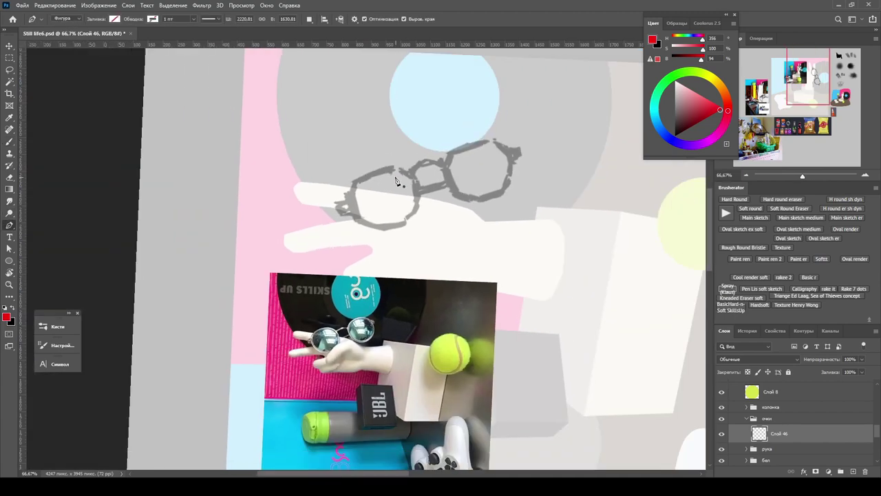
Step: Trace the lens over the fingers with the Pen tool along the glasses sketch and adjust its anchor points to smooth the outline
click(418, 209)
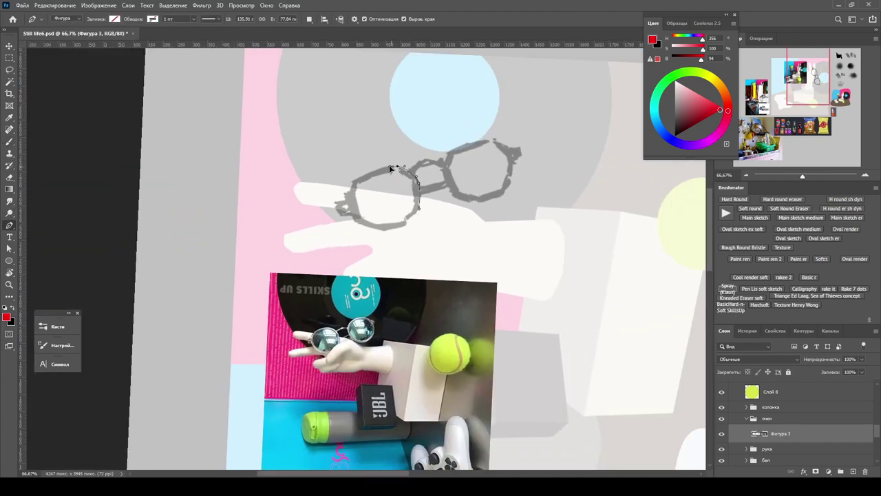
key(ctrl+plus)
click(430, 124)
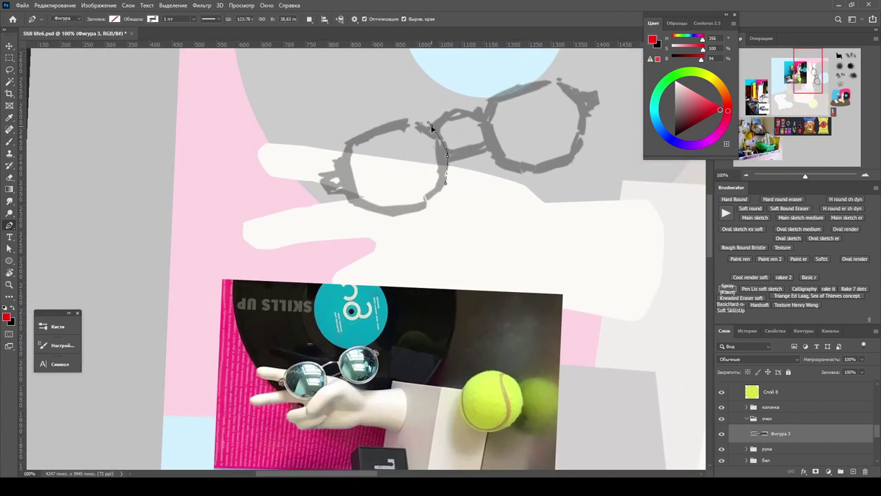
drag(379, 126, 350, 141)
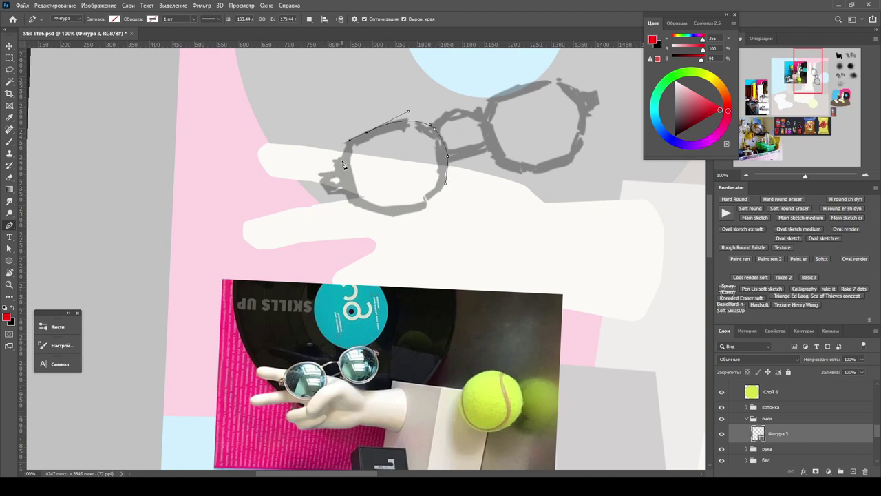
click(351, 200)
click(387, 211)
click(429, 201)
click(446, 181)
scroll(455, 228, right, 3)
scroll(454, 227, up, 2)
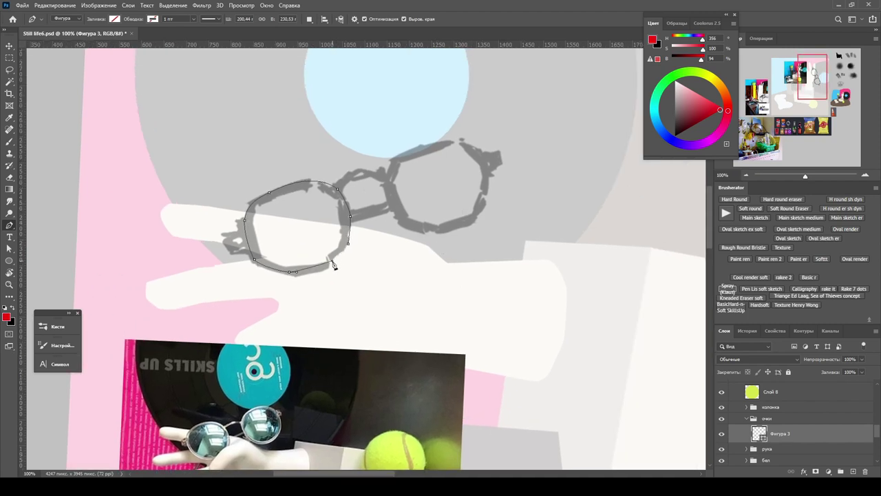
key(a)
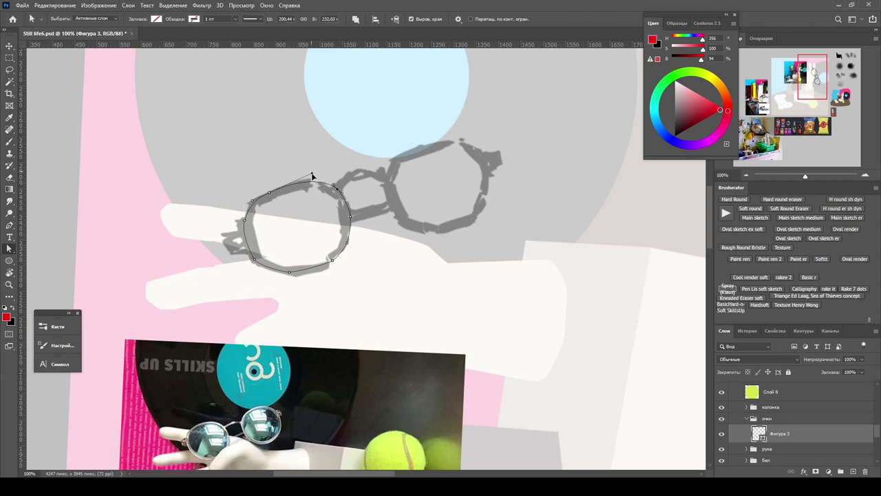
drag(333, 188, 339, 191)
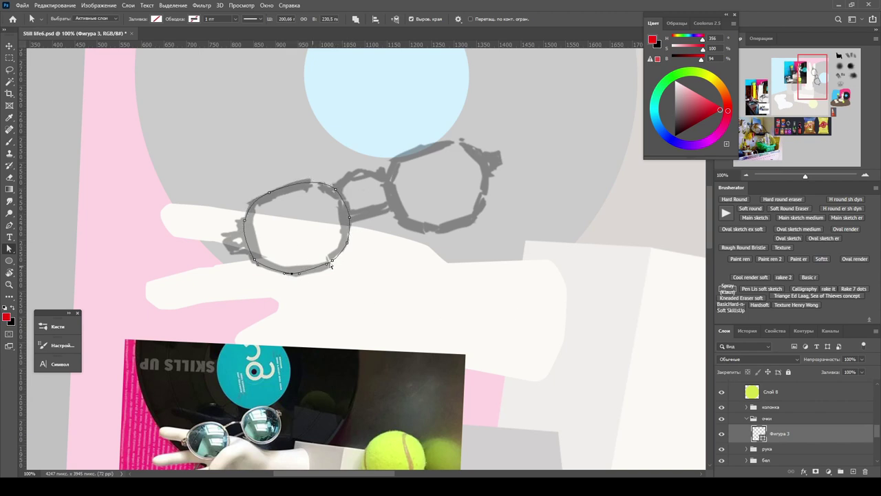
Step: Fill the lens shape with a darker blue and place a copy of it over the second lens
click(156, 19)
click(110, 65)
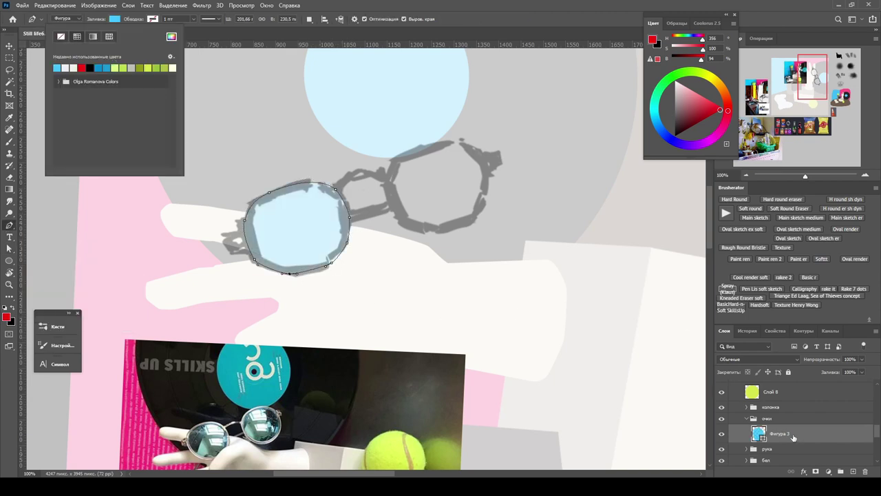
double_click(758, 433)
key(Return)
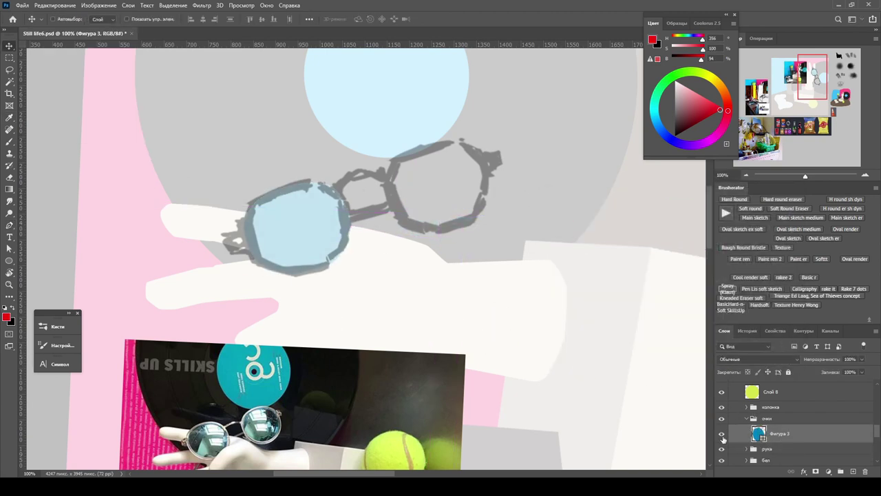
drag(423, 291, 546, 247)
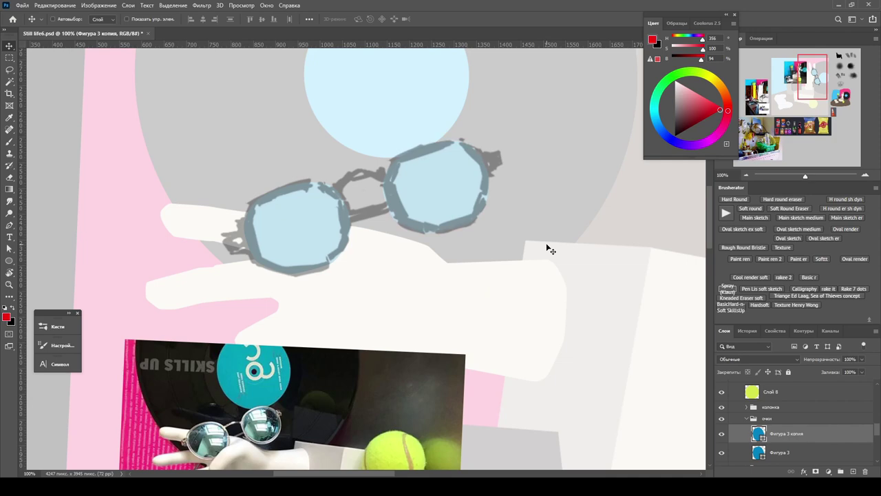
Step: Draw the glasses' bridge, crossbar and both side hinges with the Pen tool on a single new shape layer
drag(546, 246, 633, 389)
click(10, 227)
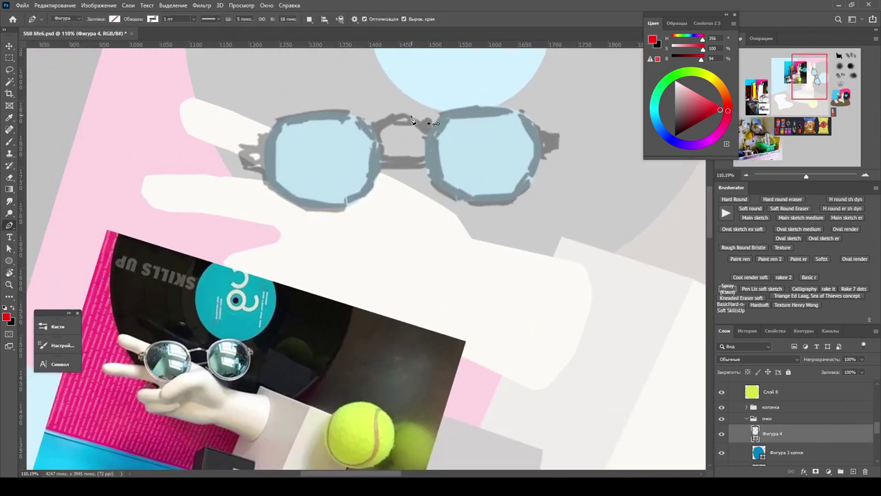
click(341, 19)
click(338, 42)
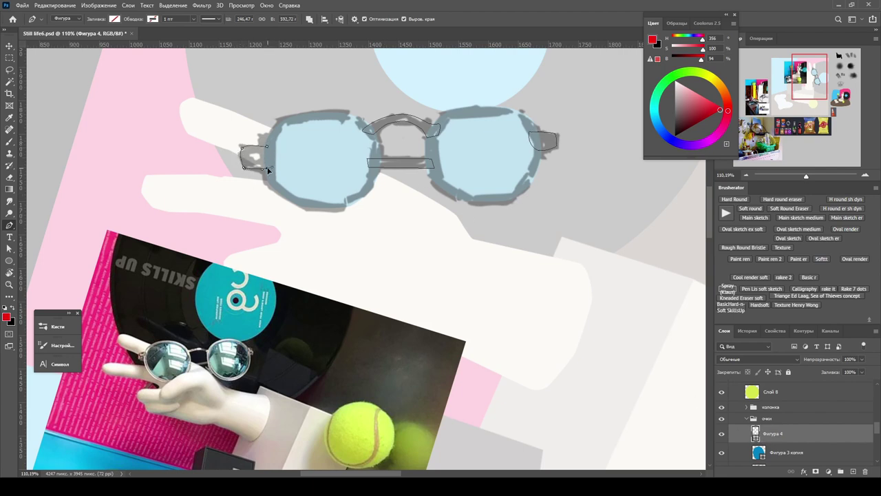
Step: Select the first lens shape and free-transform it to fit the sketched outline
scroll(869, 423, down, 2)
click(827, 433)
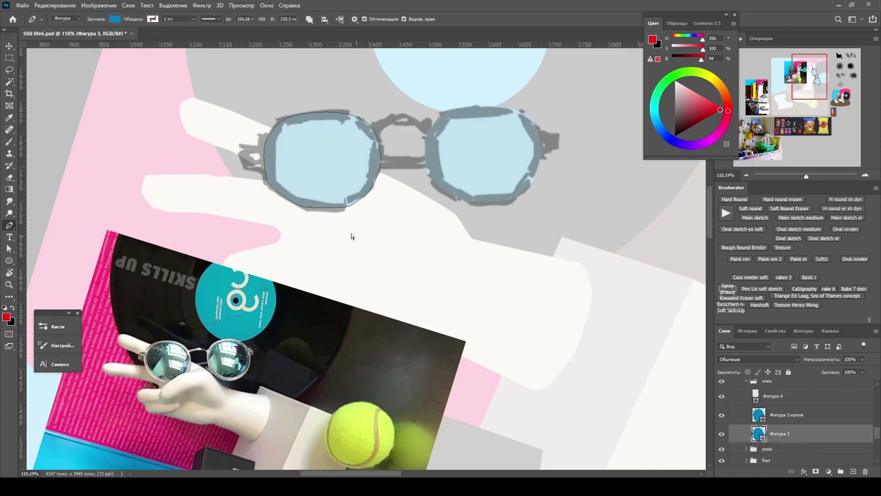
key(ctrl+t)
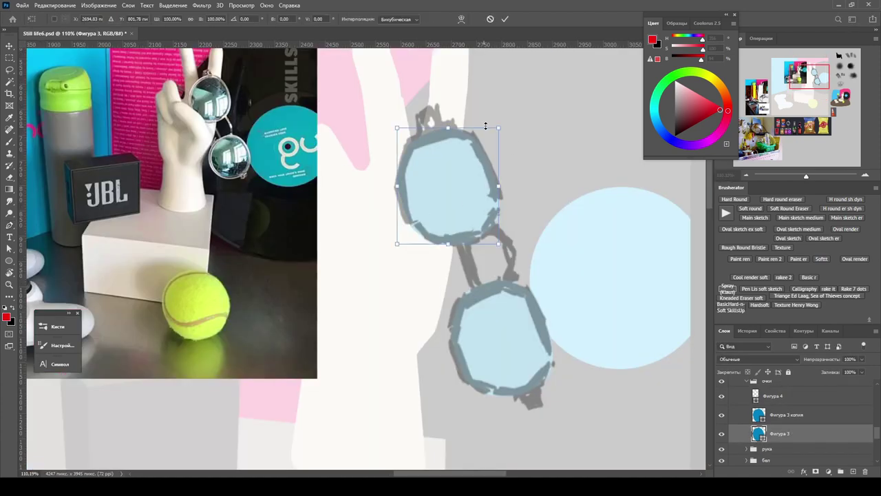
drag(515, 125, 500, 126)
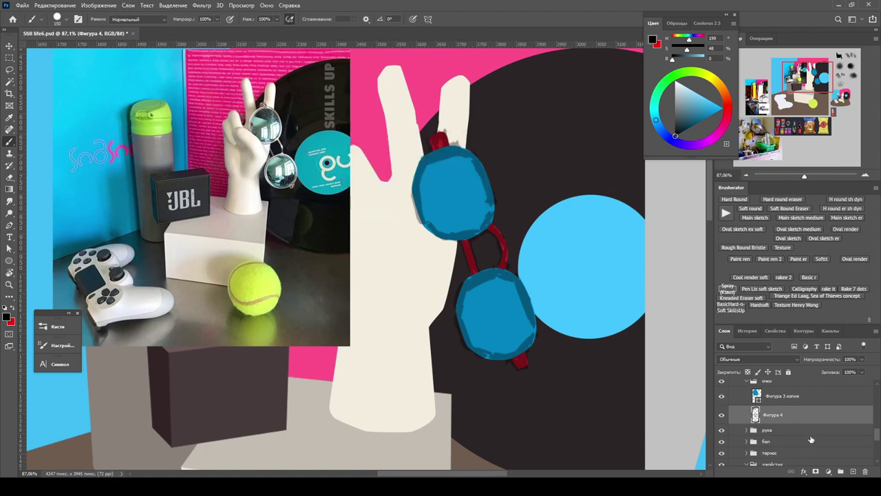
Step: Hide the line sketch layers and check the blocked-in glasses against the reference photo
drag(475, 207, 492, 205)
alt+click(493, 206)
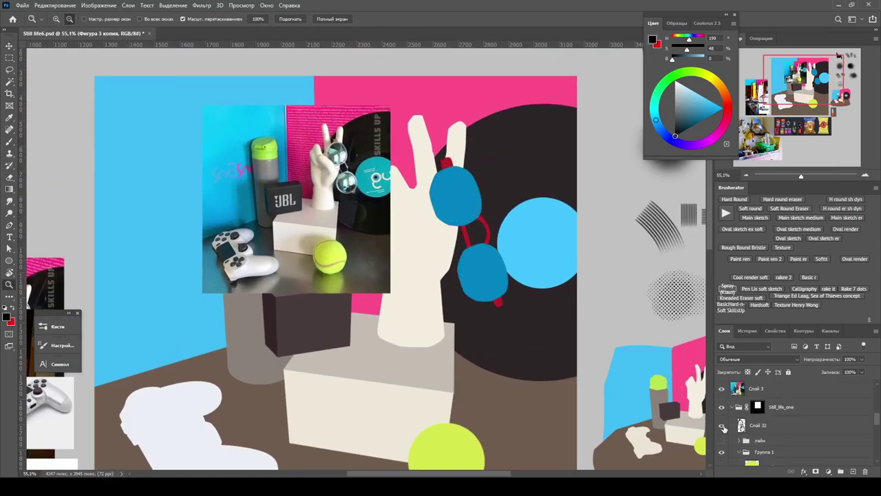
click(463, 211)
click(463, 211)
key(ctrl+0)
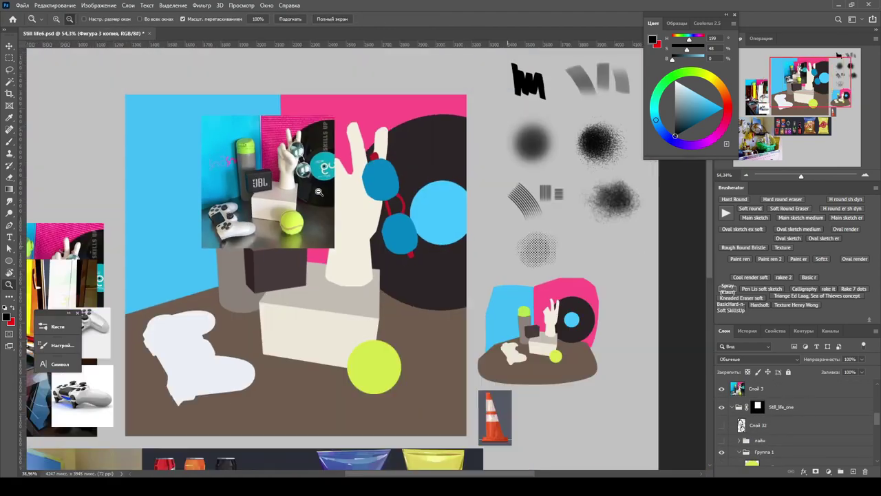
click(413, 221)
key(v)
key(z)
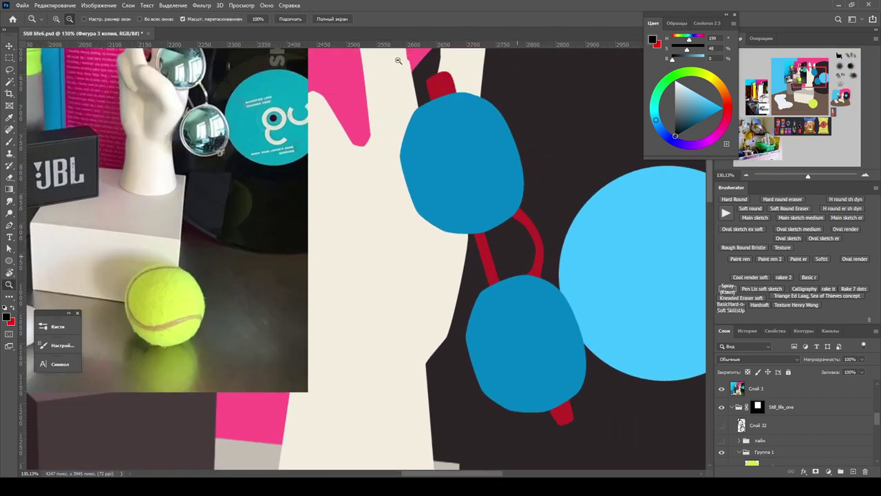
click(472, 272)
scroll(792, 420, down, 3)
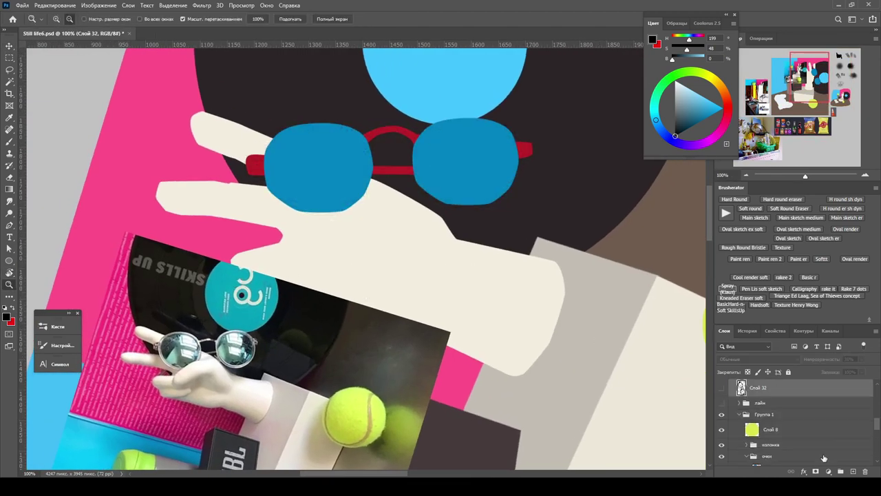
Step: Pick magenta (H 303, S 100, B 100) and paint the lens over the fingers with a round brush on a new layer
key(b)
key(l)
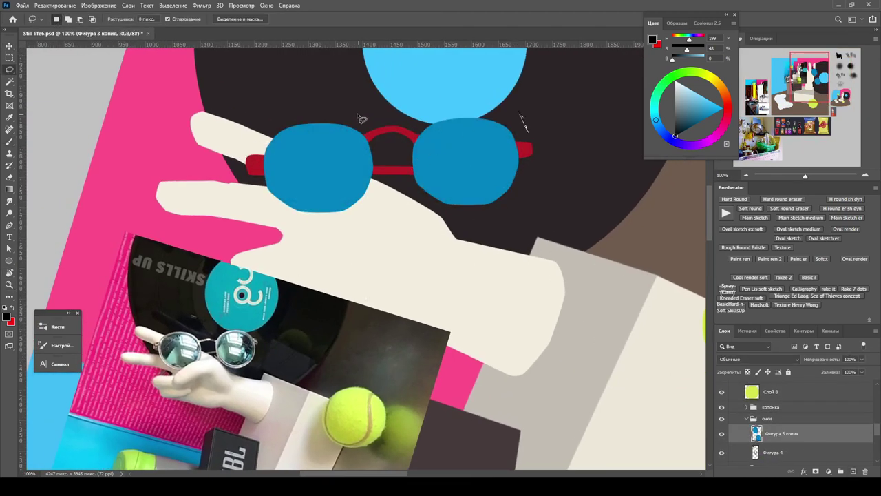
click(711, 140)
key(shift+alt+BackSpace)
key(b)
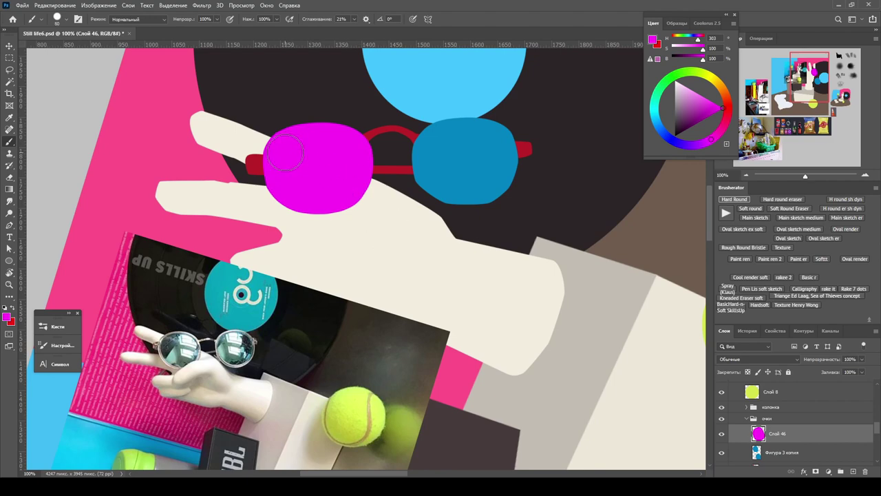
Step: Transform the magenta lens to refine its fit over the blue lens shape
key(ctrl+minus)
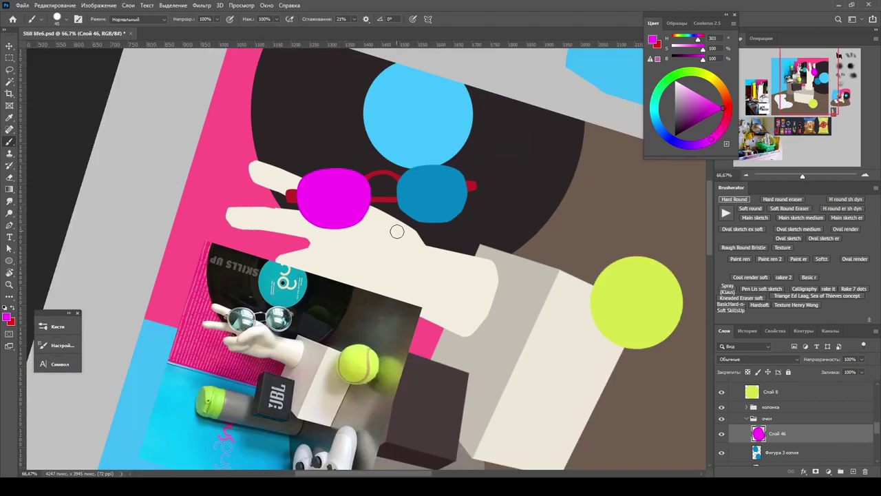
key(ctrl+t)
key(ctrl+1)
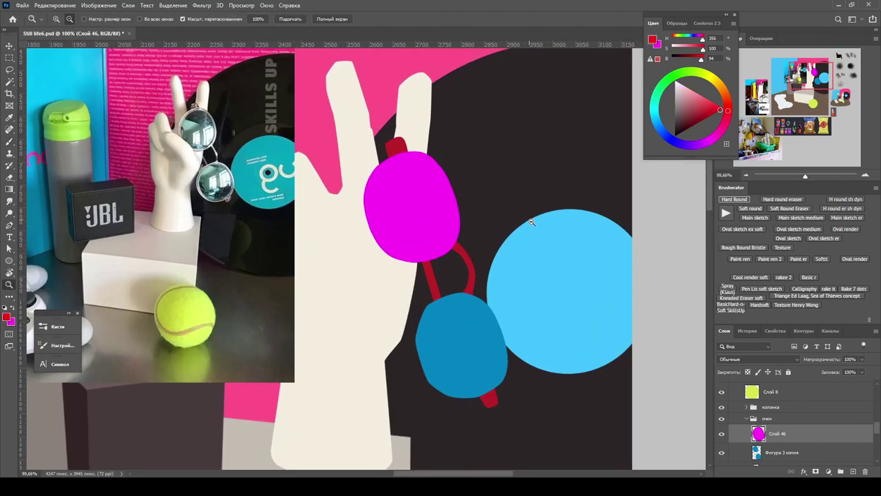
right_click(436, 216)
click(459, 257)
key(Return)
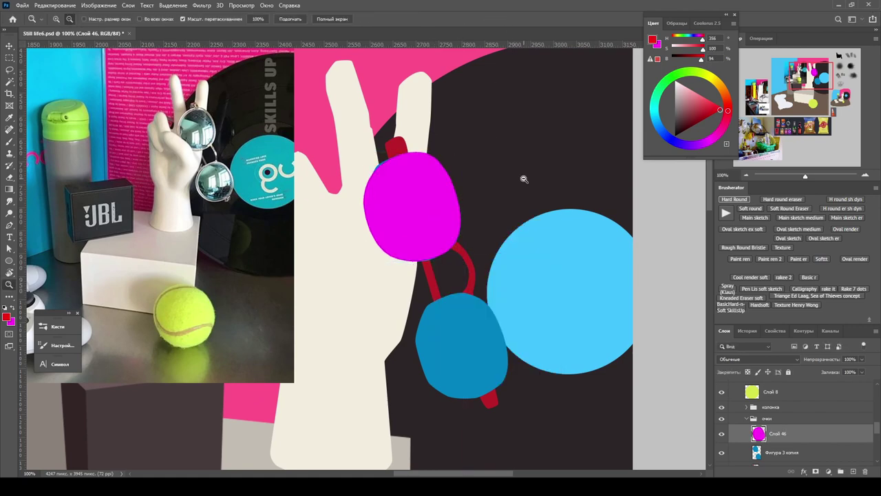
Step: Sample the magenta and clean up the lens's edges with the hard round brush and eraser
key(b)
key(ctrl+plus)
alt+click(423, 174)
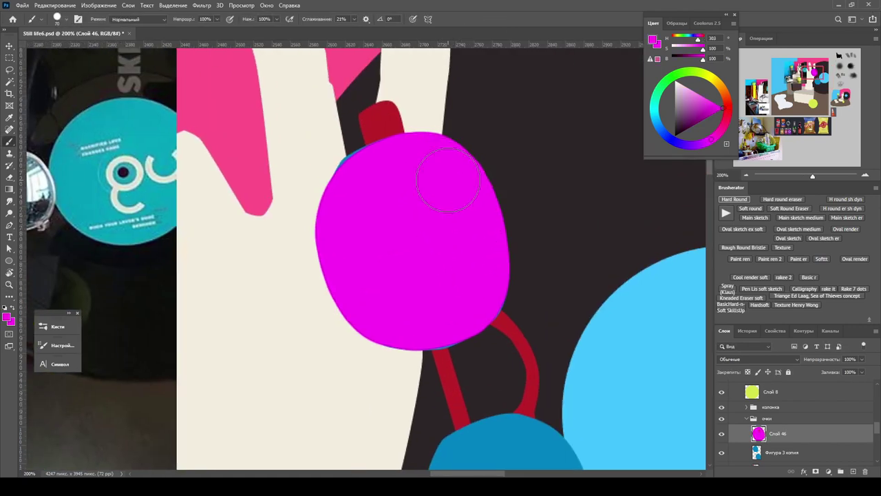
key(e)
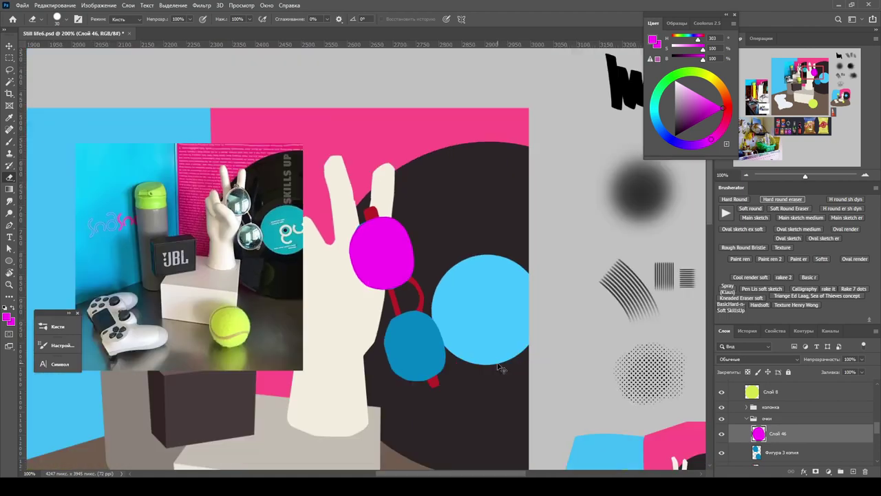
key(b)
key(e)
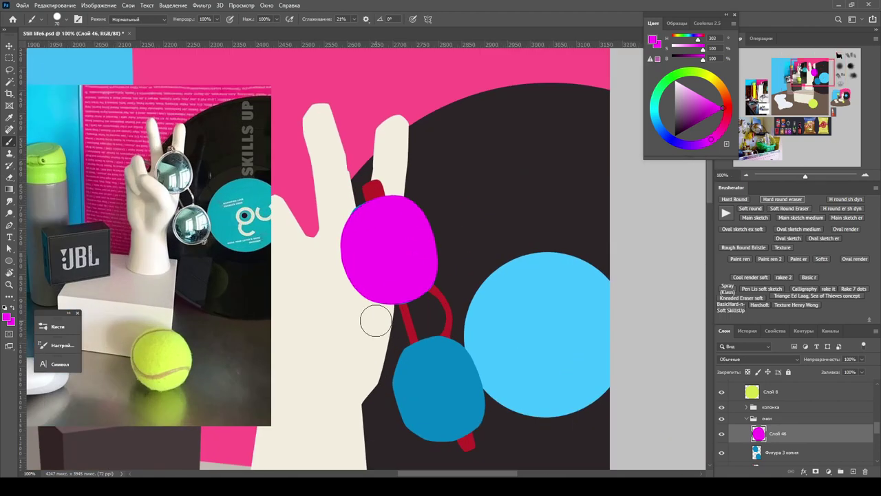
Step: Try placing a flipped duplicate of the magenta lens over the second blue lens of the glasses
key(ctrl+minus)
key(ctrl+minus)
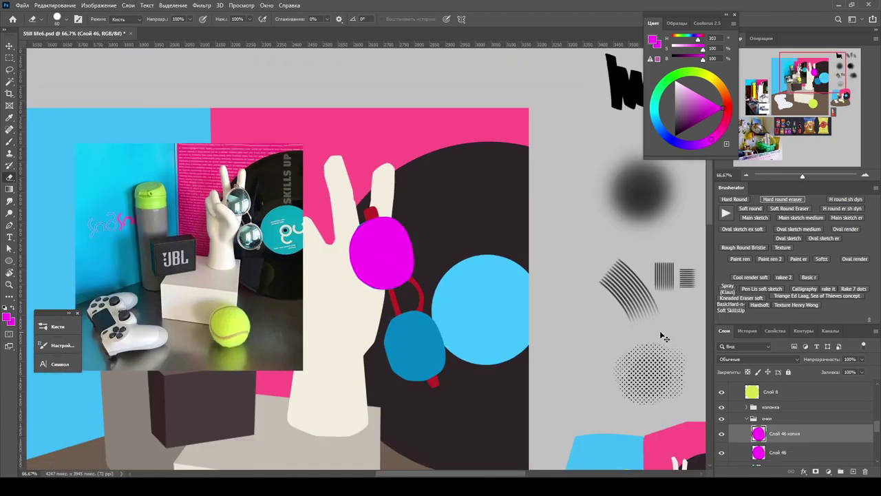
key(ctrl+j)
key(ctrl+t)
right_click(394, 256)
click(441, 407)
drag(382, 253, 413, 344)
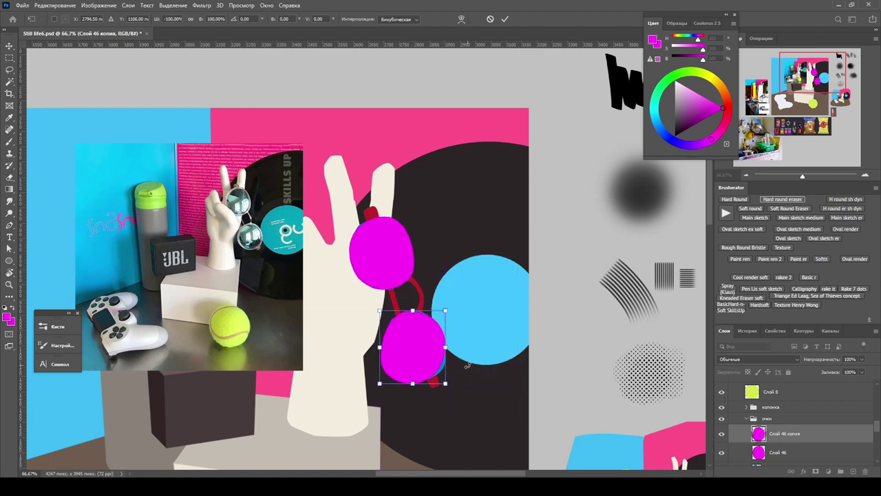
key(Return)
key(ctrl+e)
Step: With the canvas view rotated to level the glasses, duplicate the magenta lens, mirror it and fit it over the second blue lens
key(r)
drag(344, 276, 275, 207)
key(ctrl+plus)
key(ctrl+j)
key(ctrl+t)
drag(532, 260, 166, 190)
right_click(502, 230)
click(549, 381)
key(Return)
key(r)
key(r)
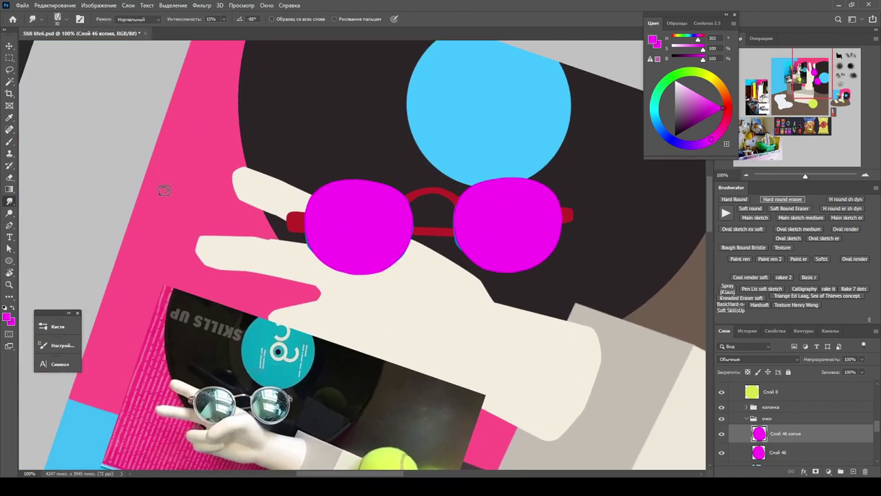
key(Escape)
Step: Hide the blue lens shape layer (Фигура 3 копия) beneath the two magenta lenses
drag(433, 331, 528, 344)
scroll(792, 427, down, 1)
click(771, 453)
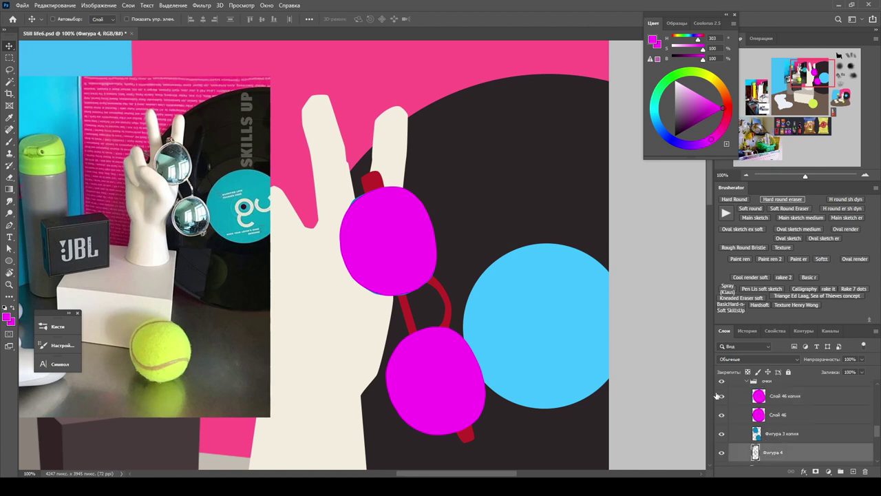
key(ctrl+plus)
key(ctrl+minus)
key(b)
click(778, 396)
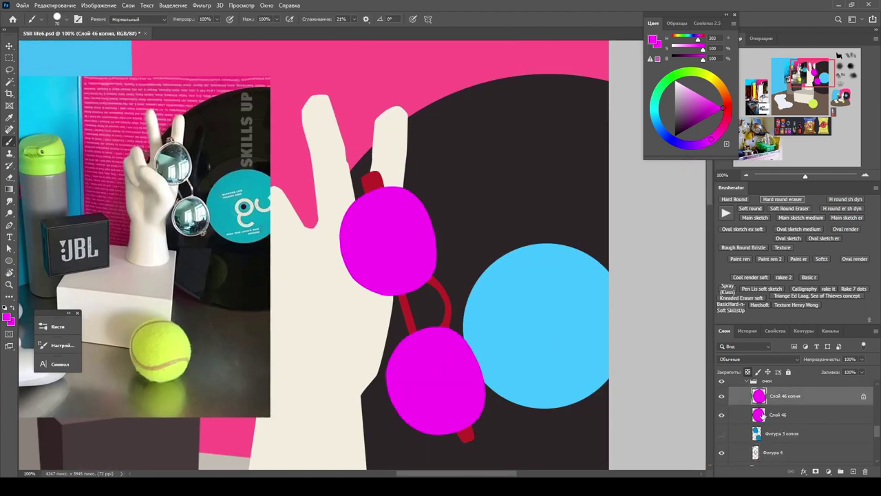
click(836, 5)
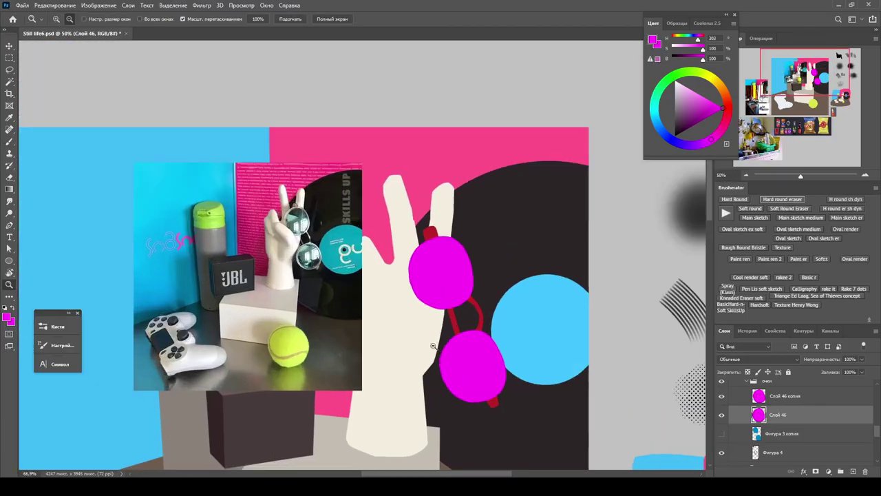
Step: Try the red frame layer (Фигура 4) above the magenta lenses and return it beneath them
drag(441, 248, 434, 291)
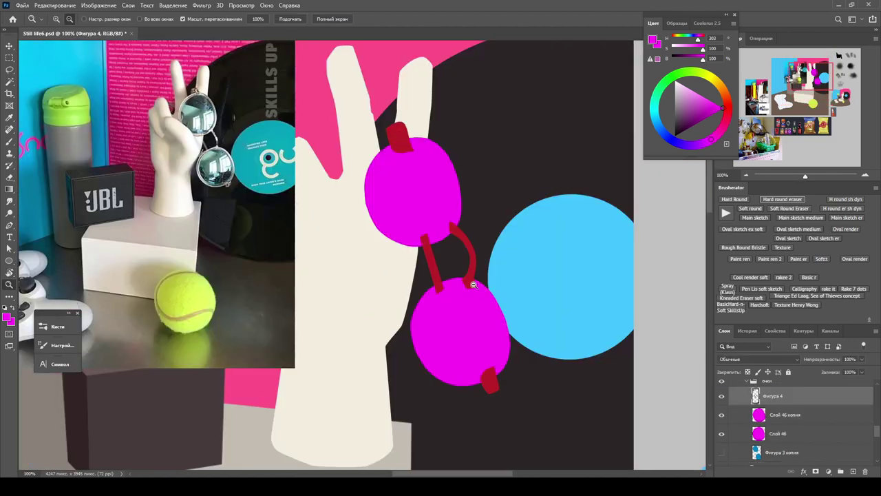
key(ctrl+plus)
key(l)
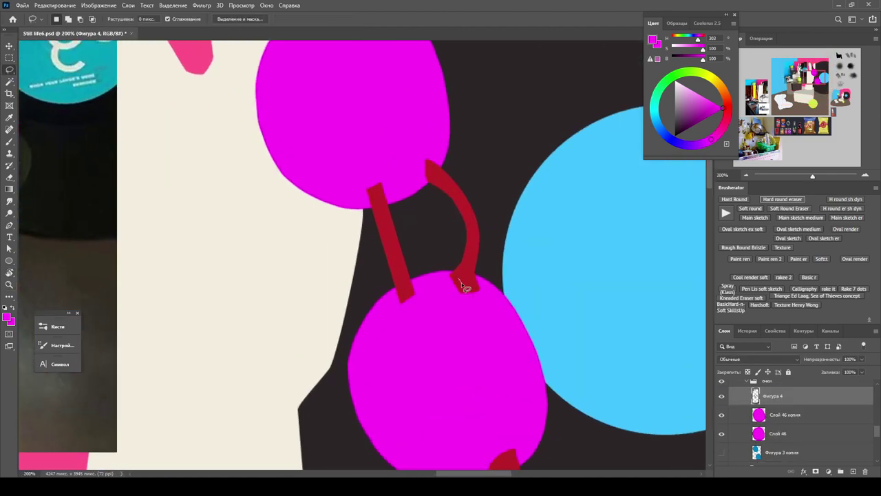
key(ctrl+d)
key(z)
scroll(555, 346, down, 3)
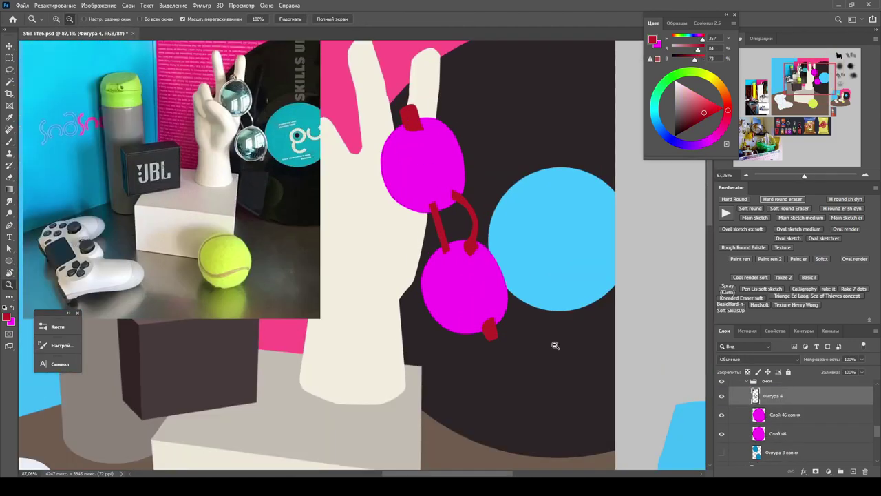
key(ctrl+[)
key(ctrl+[)
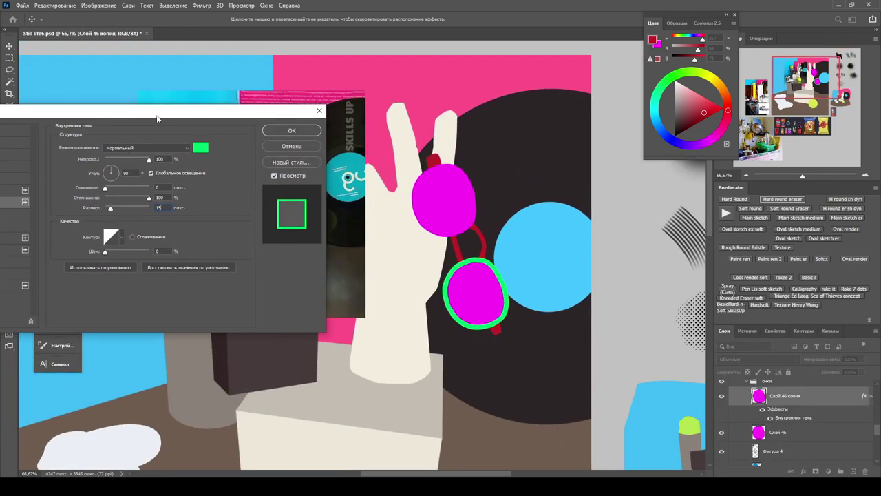
Step: Apply a green Inner Shadow of 100% opacity, 0 px distance, 100% choke and 15 px size to the lower lens and copy its layer style
drag(157, 119, 332, 235)
click(462, 246)
right_click(794, 432)
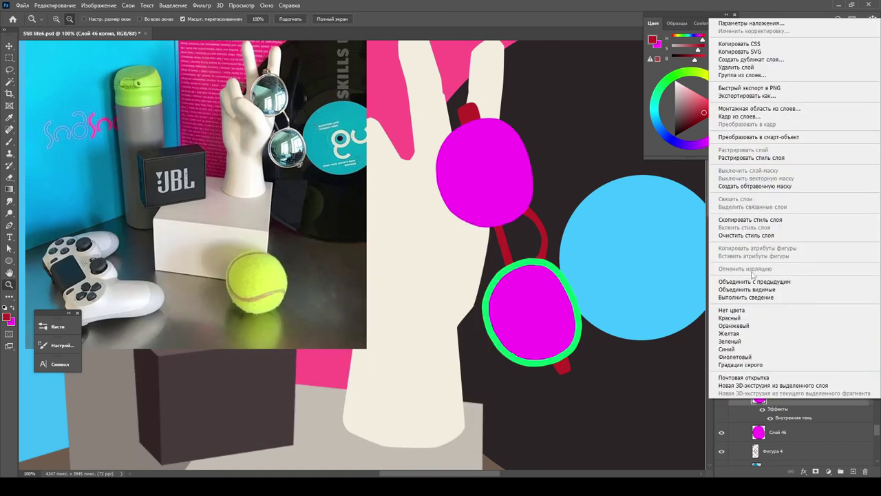
click(767, 222)
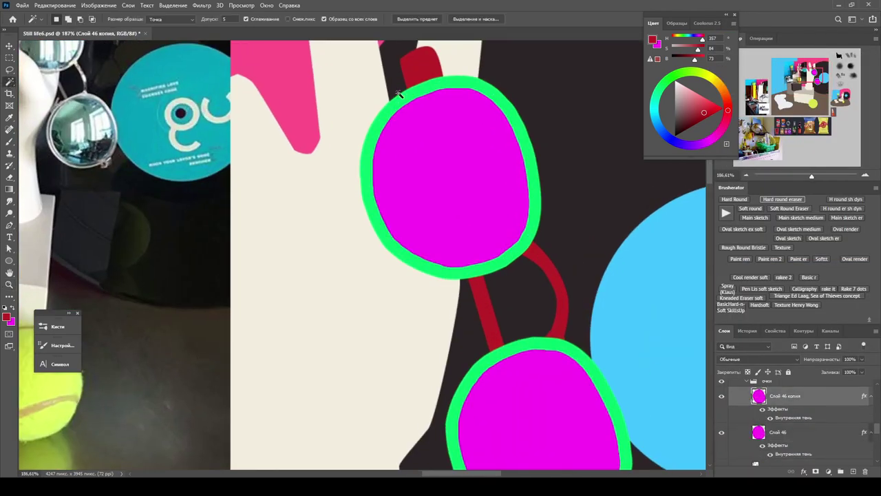
Step: Fill the selected rims of both lenses with yellow (H 45, S 100, B 100) on a new layer
ctrl+click(759, 396)
click(841, 471)
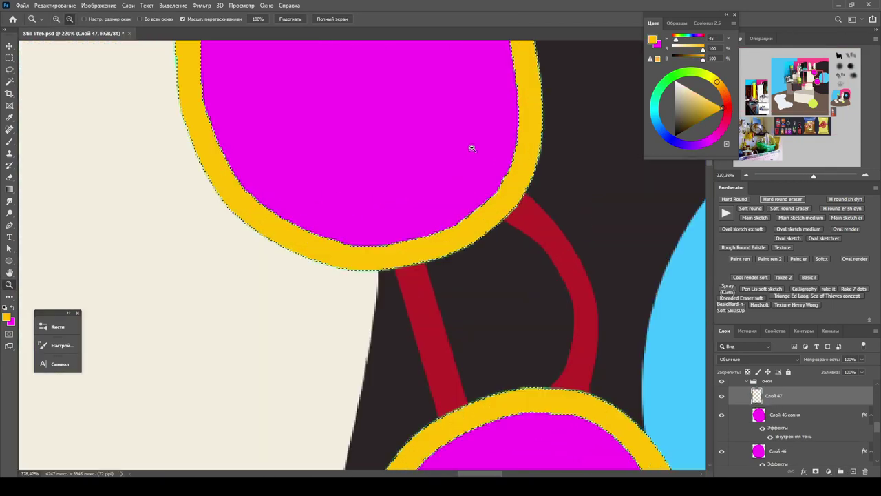
right_click(785, 410)
click(760, 330)
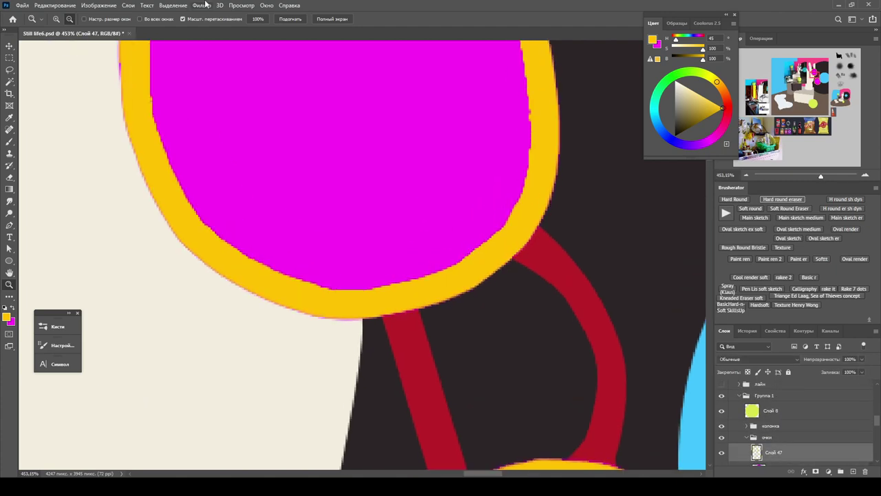
Step: Soften the yellow rim layer with a Gaussian Blur of 0.5 px radius
click(205, 5)
mouse_move(276, 151)
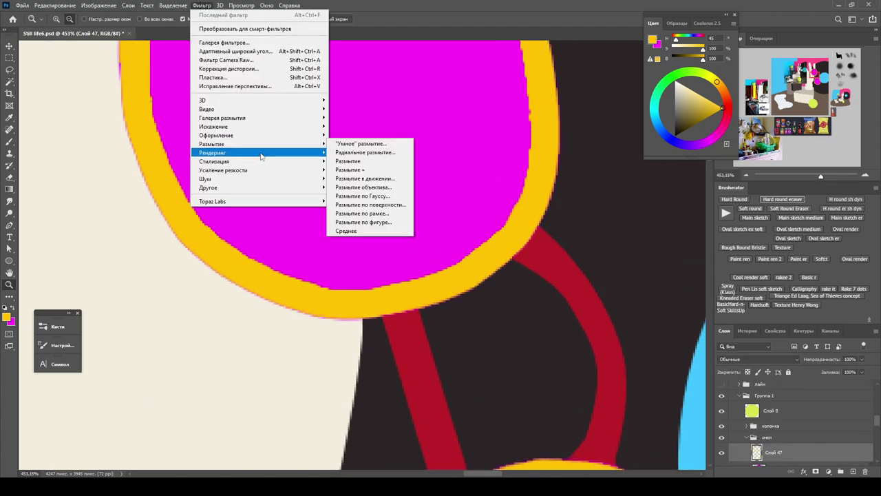
click(365, 196)
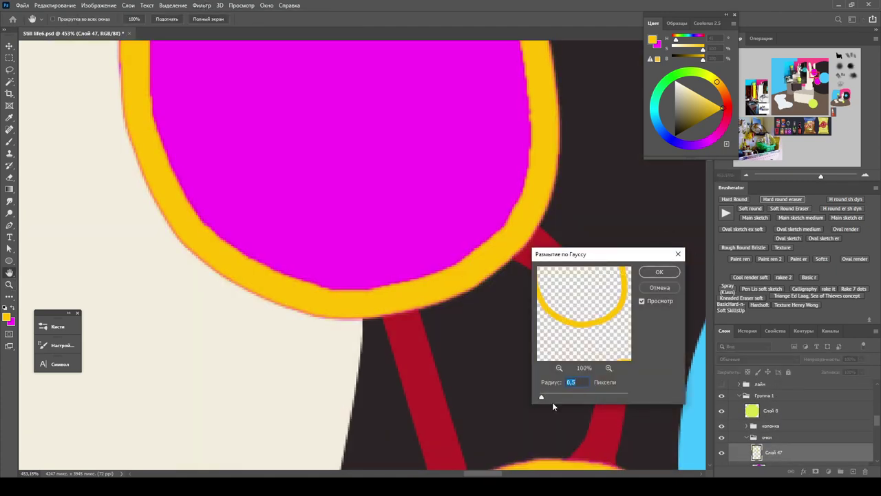
key(Return)
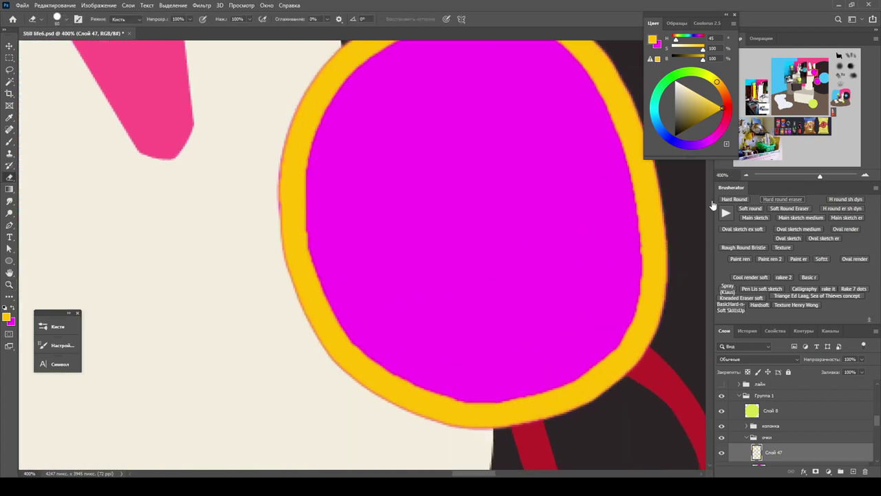
Step: Combine duplicates of both magenta lenses into one layer and clip the yellow rim layer to it
scroll(349, 144, down, 3)
scroll(406, 240, up, 2)
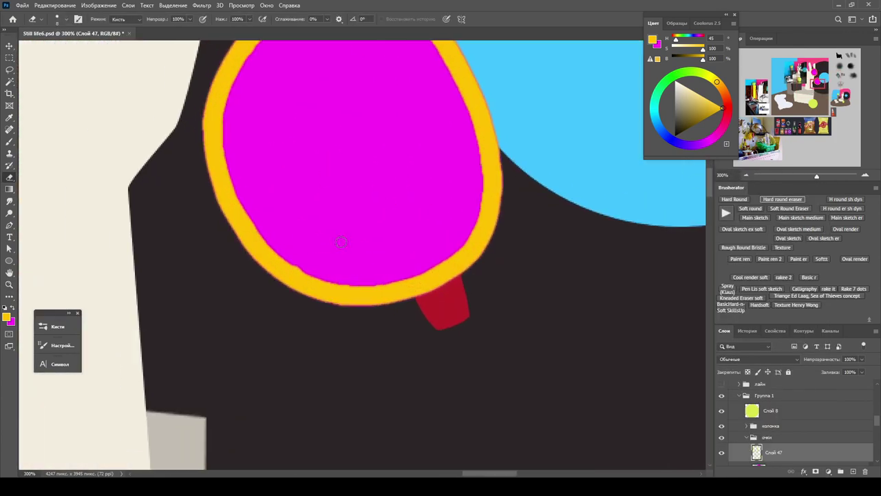
scroll(341, 243, down, 4)
scroll(799, 427, down, 2)
click(799, 432)
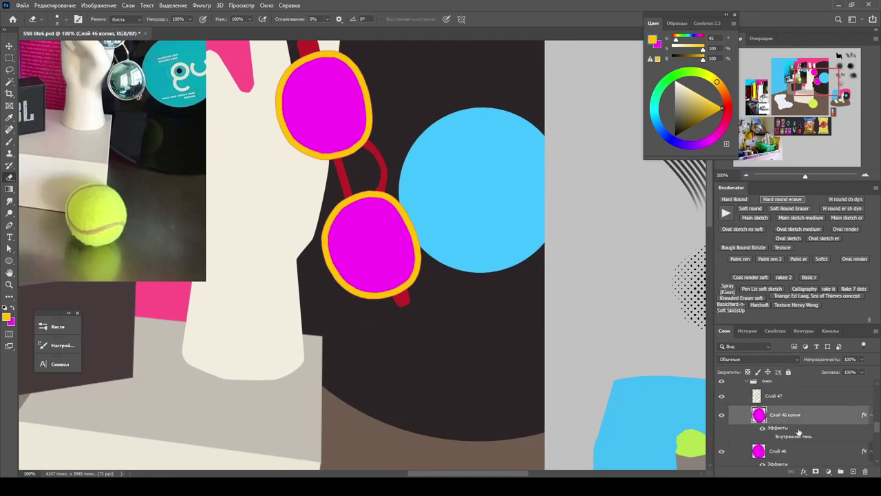
right_click(799, 432)
click(772, 338)
key(l)
scroll(453, 187, up, 3)
scroll(472, 215, down, 1)
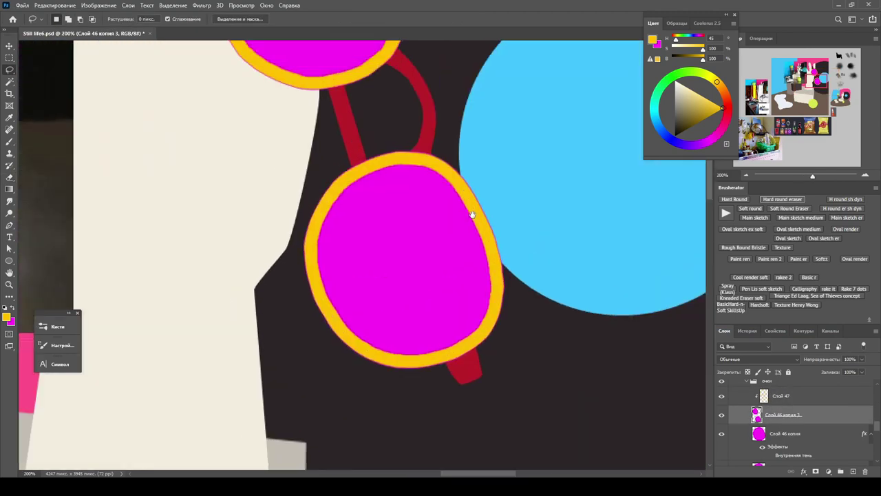
Step: Move the still-life reference photo off the painting into the empty area beside it
scroll(473, 214, up, 1)
drag(372, 242, 520, 248)
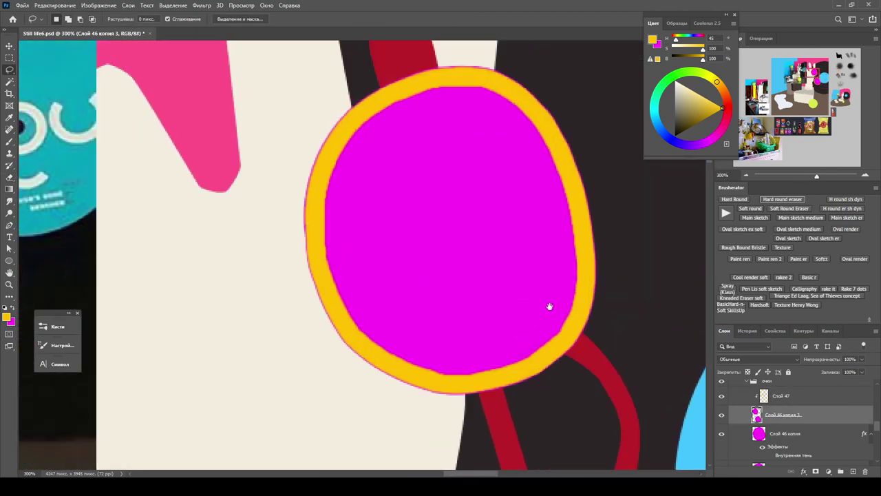
drag(584, 268, 501, 92)
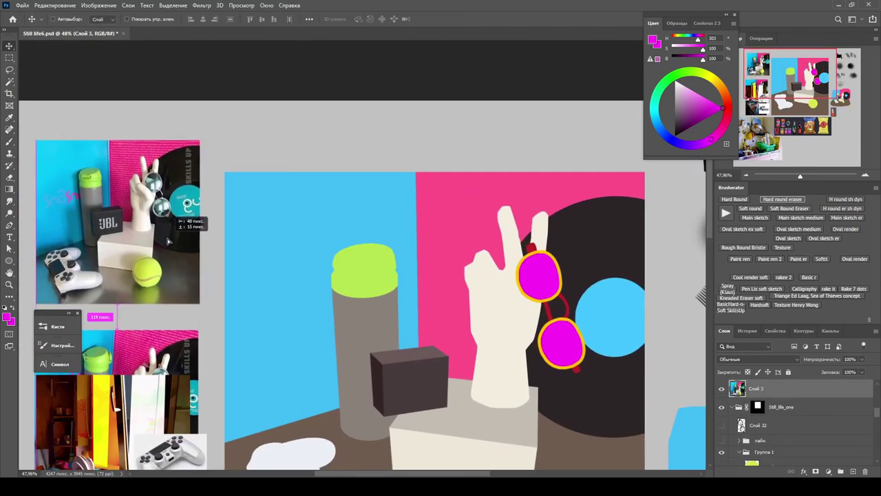
drag(167, 241, 171, 245)
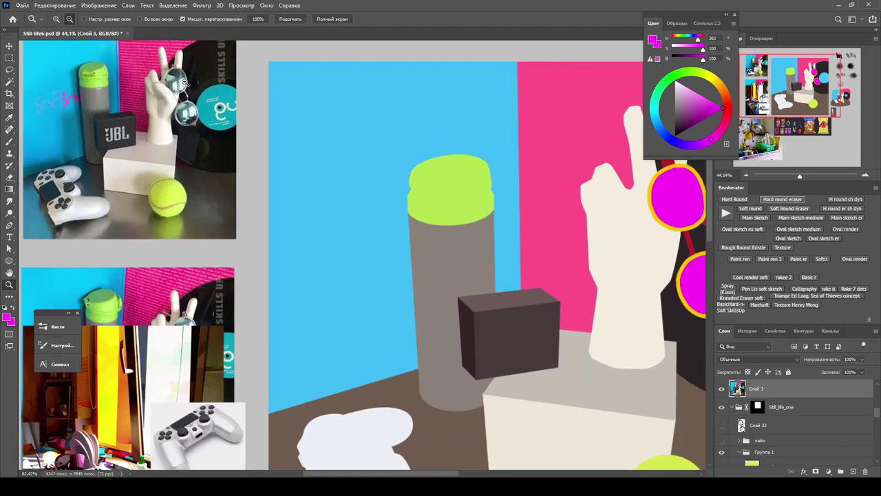
scroll(761, 388, down, 2)
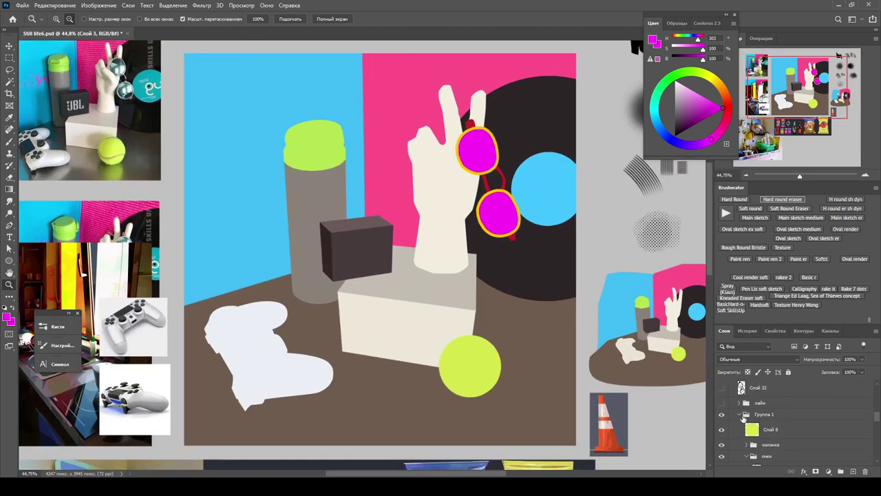
Step: Show the line sketches, put Слой 32 into the sketch group лайн and set the group's opacity to 25%
click(758, 389)
drag(721, 388, 722, 404)
click(862, 359)
key(Delete)
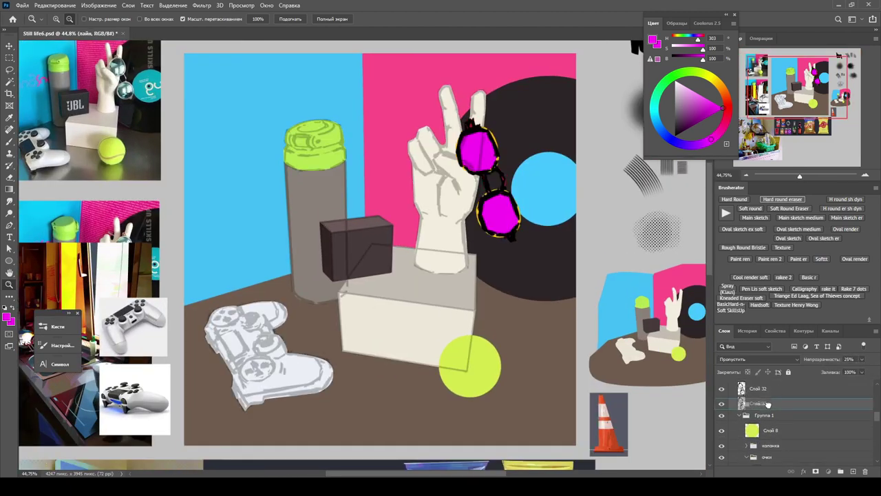
Step: Paint the bent finger beside the raised ones cyan (H 189, S 100, B 100) on a new clipped layer in the hand group
mouse_move(470, 143)
mouse_down()
mouse_move(509, 142)
mouse_move(447, 141)
mouse_move(483, 144)
mouse_move(460, 161)
mouse_move(482, 144)
mouse_up()
scroll(848, 421, down, 2)
click(812, 427)
key(b)
drag(387, 120, 419, 181)
key(ctrl+z)
shift+click(444, 225)
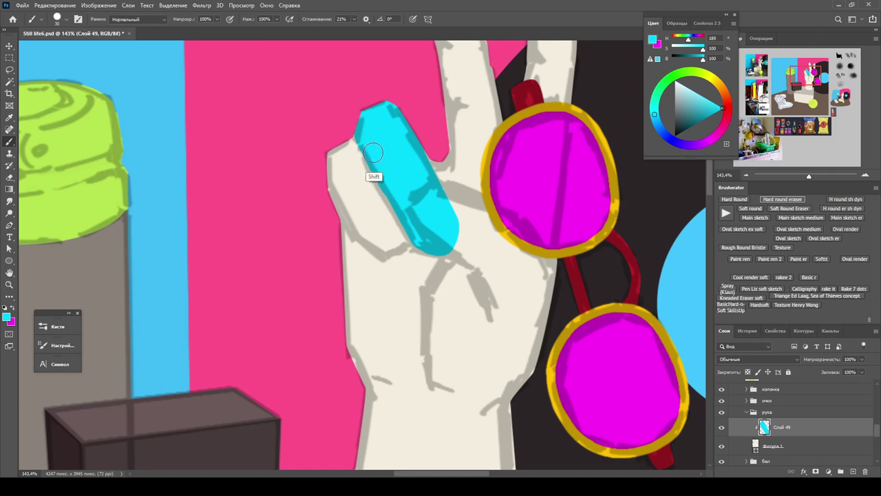
key(ctrl+plus)
key(e)
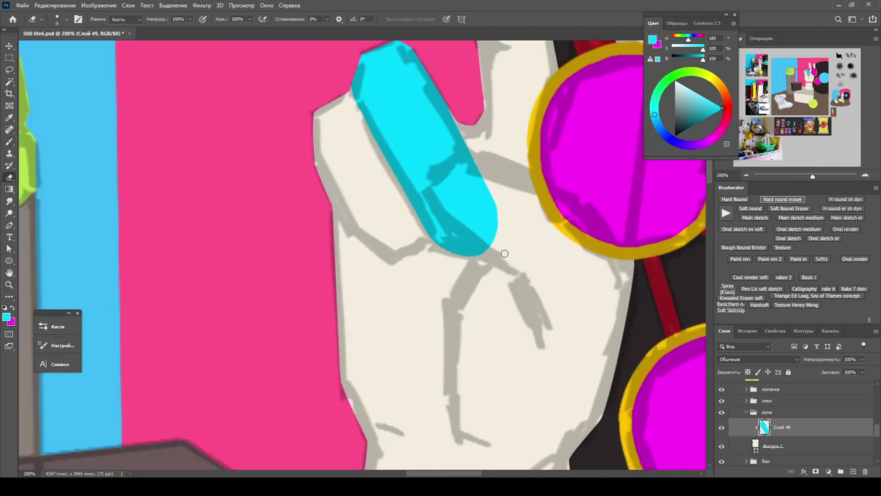
Step: Paint the outer bent finger orange (H 22, S 100, B 100) on a new clipped layer beneath the cyan finger
key(ctrl+alt+shift+n)
key(b)
click(724, 94)
mouse_move(344, 118)
mouse_down()
mouse_move(327, 203)
mouse_move(400, 251)
mouse_up()
drag(400, 252, 346, 200)
key(ctrl+z)
drag(341, 120, 384, 229)
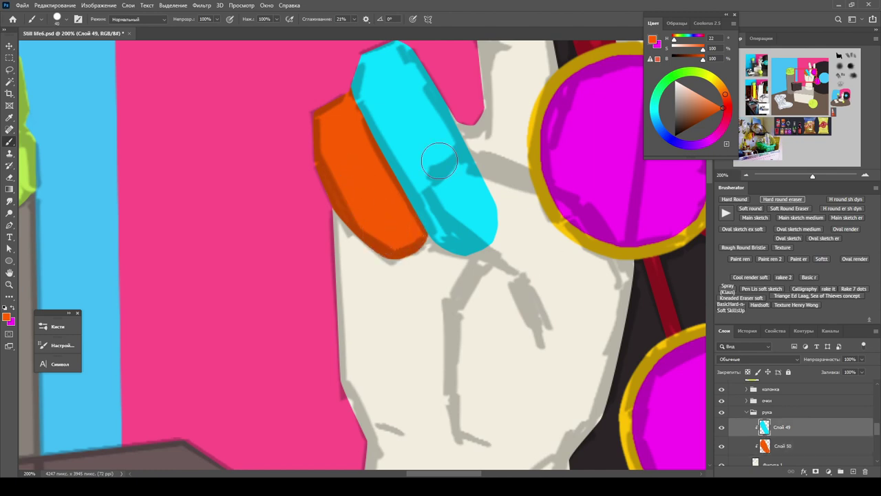
Step: Sample the cyan and touch up the lower end of the cyan finger with the round brush
key(alt+bracketright)
alt+click(434, 159)
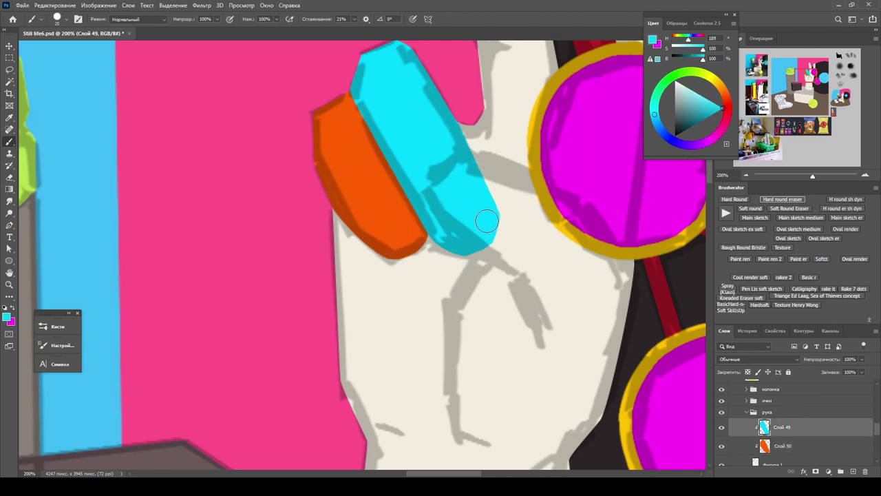
mouse_move(487, 221)
mouse_down()
mouse_move(483, 288)
mouse_move(482, 246)
mouse_move(414, 214)
mouse_move(392, 177)
mouse_up()
Step: Sample the orange and extend the orange finger's outer edge to cover the gap along the hand's contour
key(alt+bracketleft)
key(e)
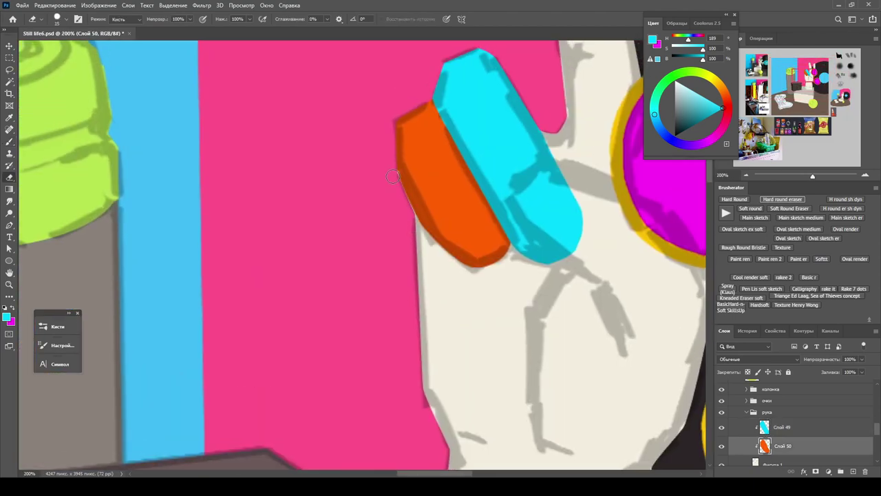
key(alt+bracketleft)
key(a)
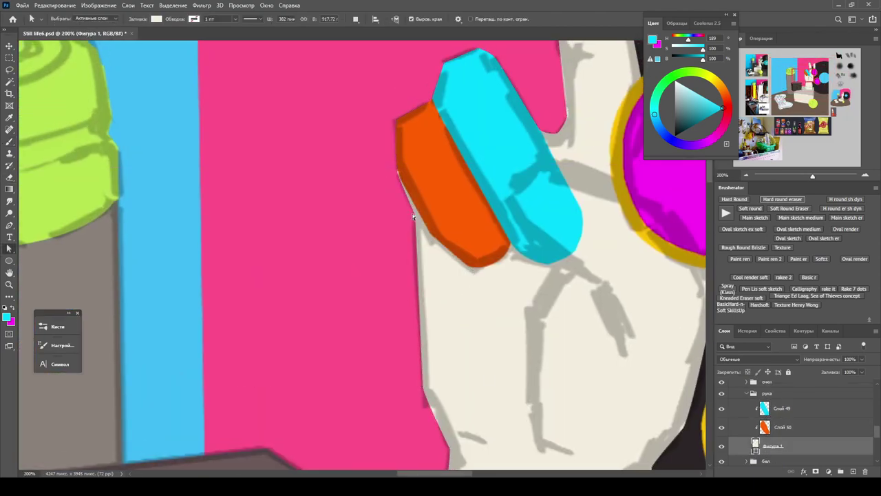
key(alt+bracketright)
key(b)
alt+click(411, 193)
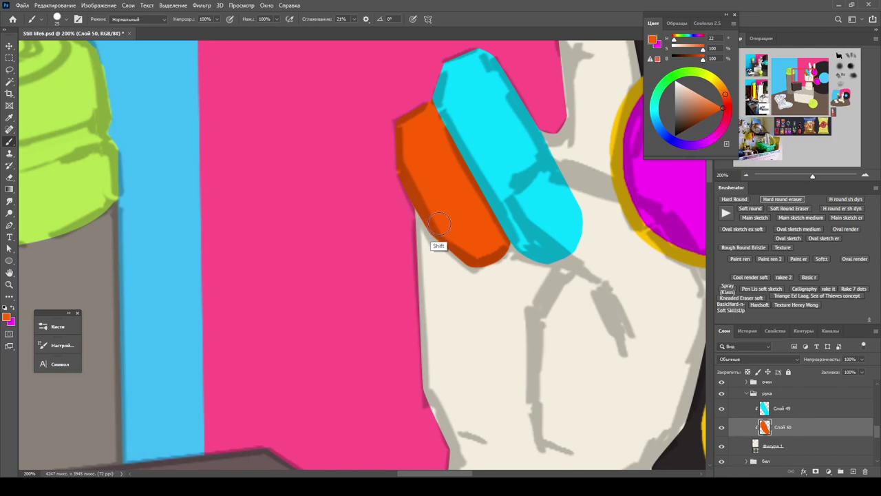
Step: Check the cyan and orange fingers against the sketch and the reference photo
key(z)
scroll(531, 269, up, 2)
scroll(561, 283, down, 4)
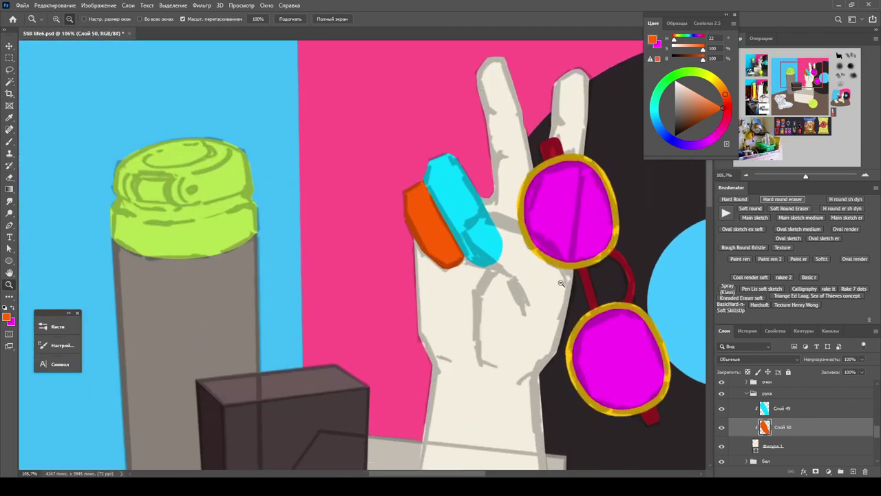
scroll(387, 281, down, 5)
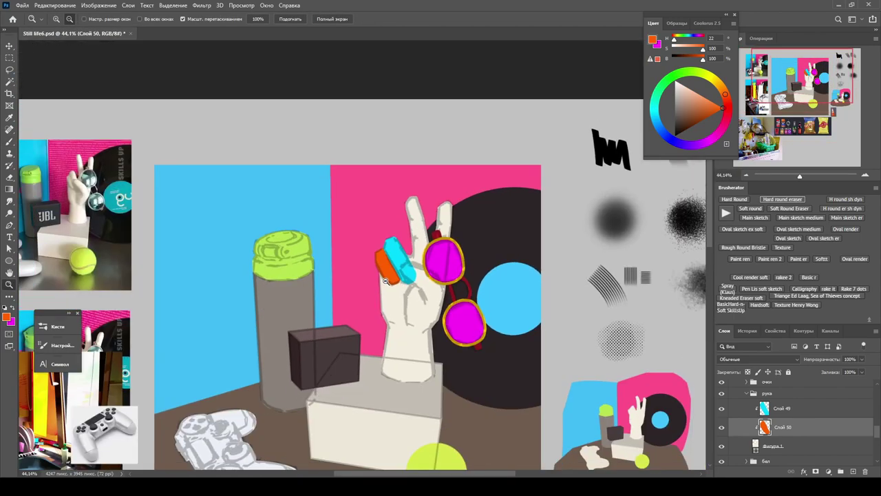
scroll(392, 274, up, 2)
scroll(392, 274, down, 1)
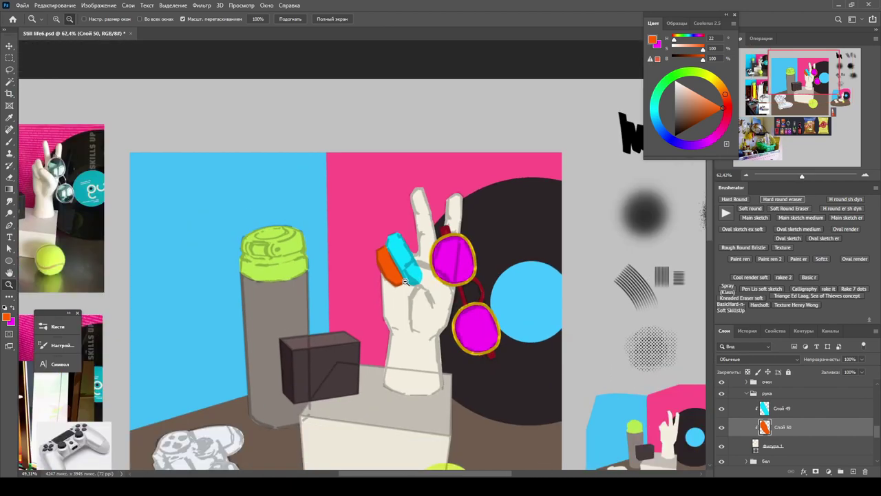
Step: Check the glasses and the coloured bent fingers up close and against the whole composition
scroll(413, 261, up, 3)
key(e)
scroll(565, 374, down, 5)
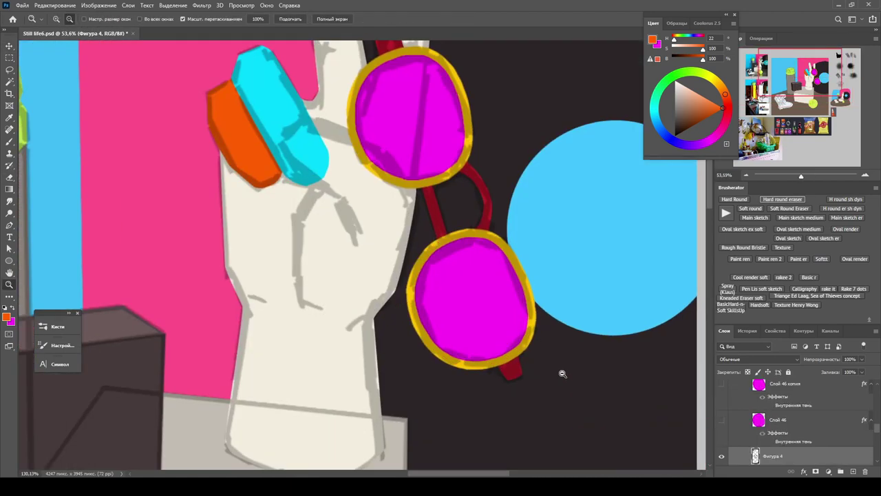
scroll(523, 362, up, 4)
key(b)
drag(475, 272, 509, 318)
alt+click(515, 356)
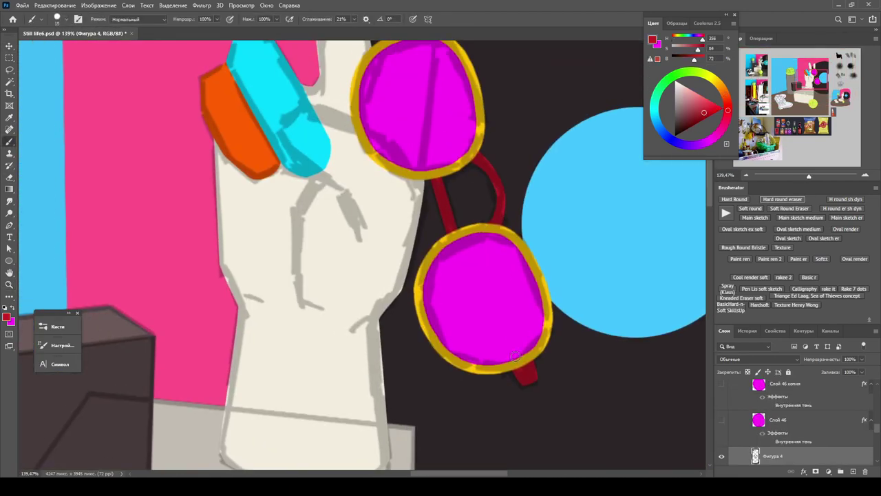
key(z)
scroll(444, 304, down, 5)
scroll(426, 303, down, 2)
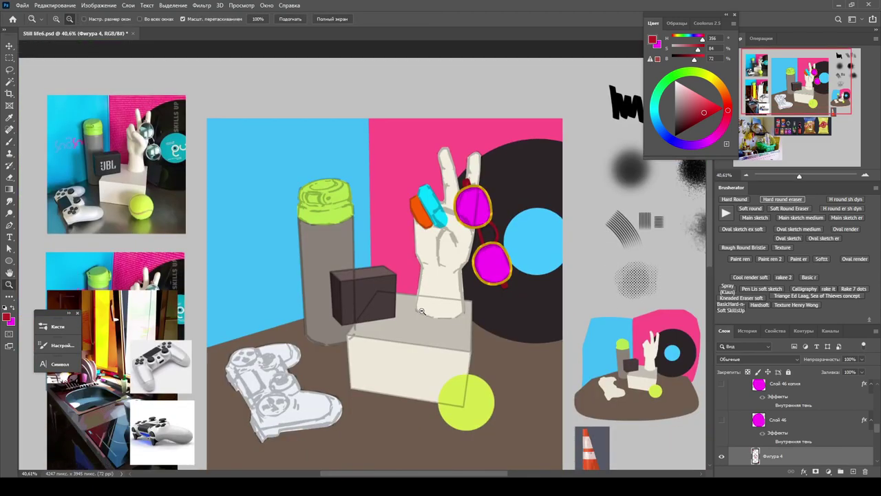
key(ctrl+minus)
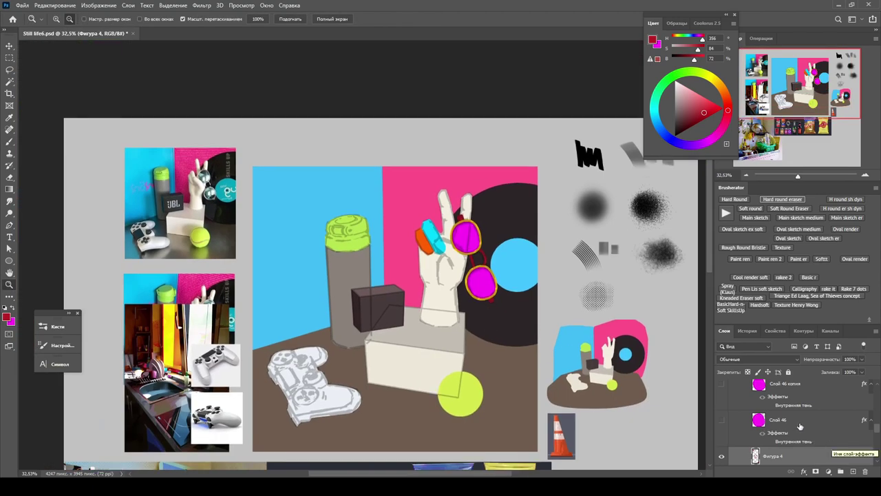
scroll(440, 336, up, 2)
scroll(787, 427, up, 3)
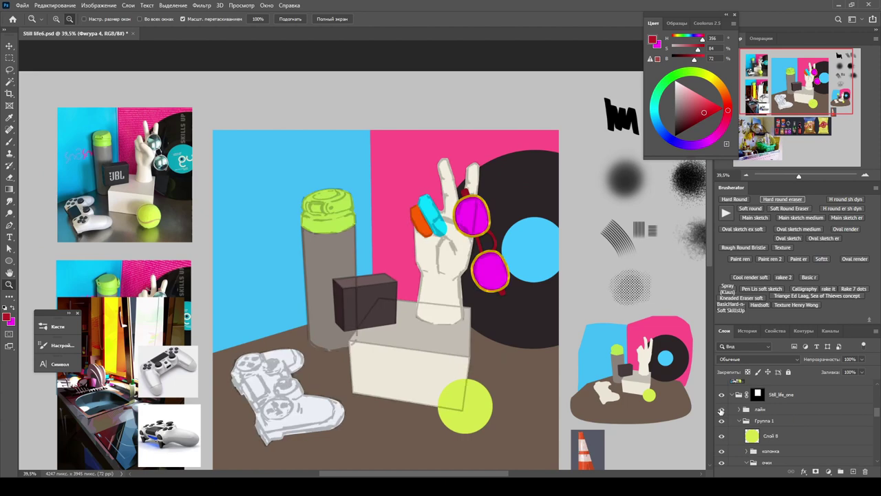
Step: Hide the cyan and orange finger layers and add a new clipped layer directly above the hand's base shape
click(721, 411)
click(721, 410)
scroll(727, 427, down, 2)
click(727, 439)
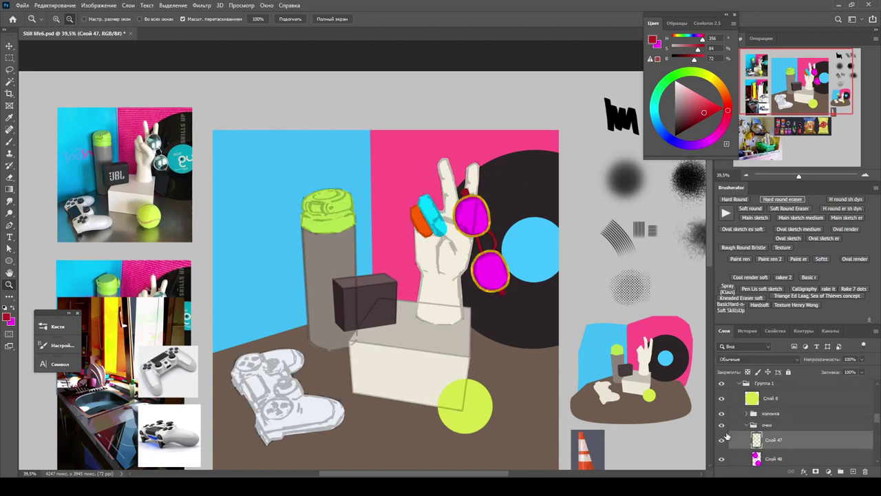
scroll(805, 411, down, 2)
drag(722, 394, 722, 413)
drag(524, 300, 560, 304)
click(785, 432)
Step: Choose the flat brush from the Simple brush folder for painting with grey (H 45, S 13, B 66)
key(b)
right_click(560, 304)
click(520, 339)
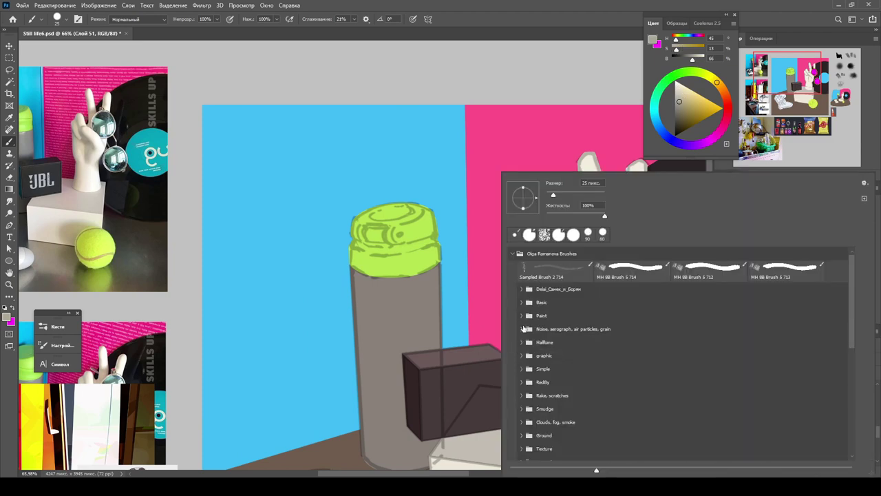
click(521, 368)
click(564, 386)
key(Return)
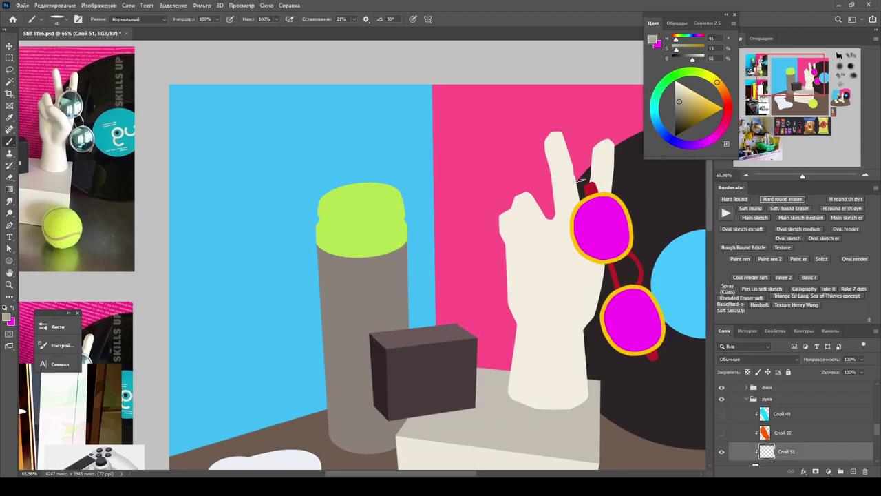
Step: Hide the glasses group and paint grey shadow planes along the two raised fingers
click(722, 387)
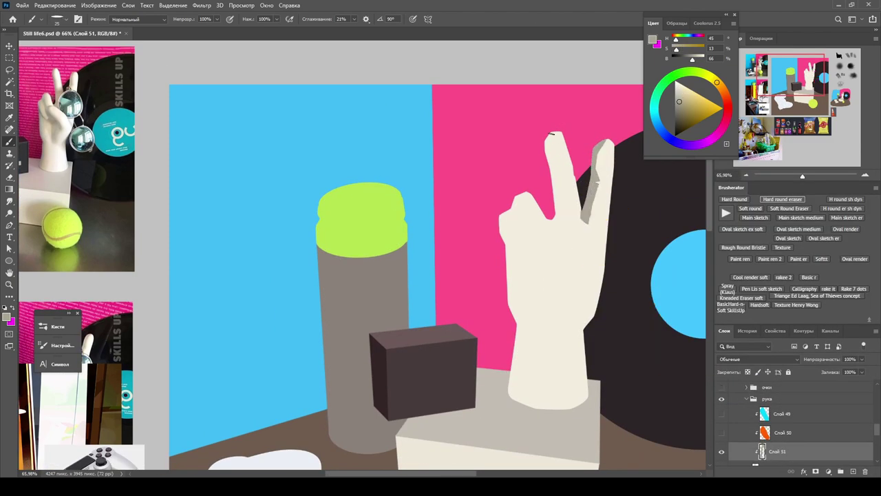
drag(551, 133, 549, 162)
drag(554, 215, 579, 184)
mouse_move(551, 157)
mouse_down()
mouse_move(541, 180)
mouse_move(550, 208)
mouse_move(599, 256)
mouse_up()
Step: Show the line sketch and block in the grey shadow in the palm beneath the thumb
click(724, 415)
click(724, 415)
scroll(721, 393, up, 3)
click(721, 391)
scroll(792, 420, down, 3)
drag(579, 231, 568, 273)
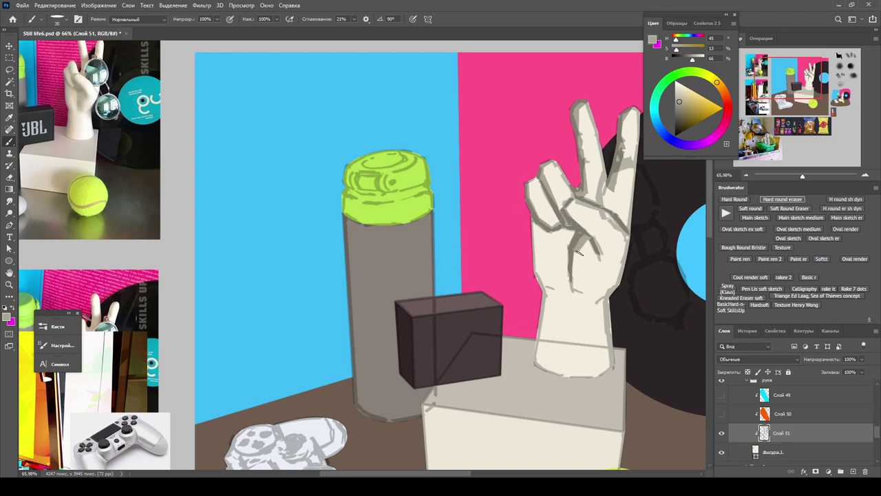
drag(592, 243, 537, 368)
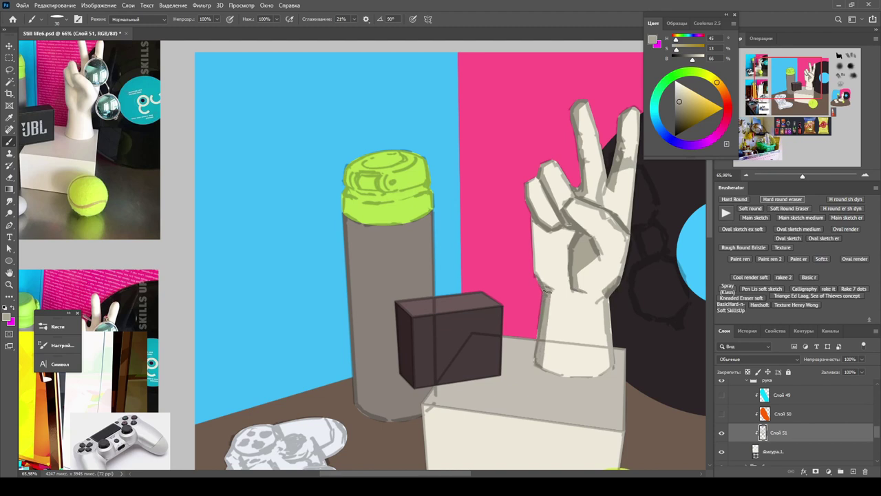
Step: Paint the grey shadow down the side of the wrist, across the palm and onto the outer bent finger
drag(545, 290, 551, 372)
drag(533, 225, 546, 285)
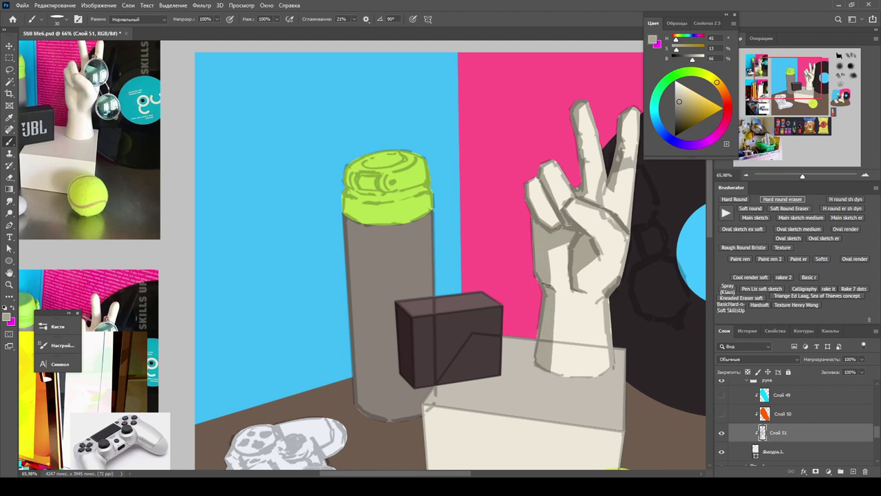
mouse_move(568, 244)
mouse_down()
mouse_move(544, 270)
mouse_move(599, 295)
mouse_up()
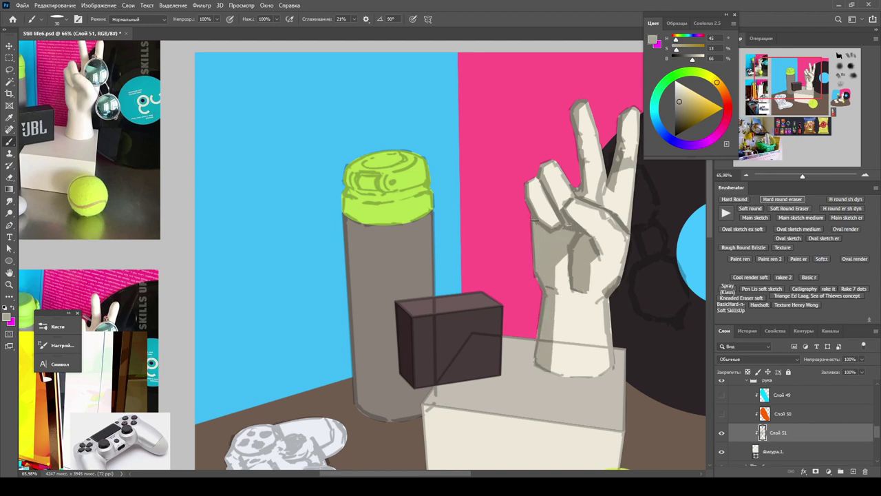
drag(538, 201, 539, 223)
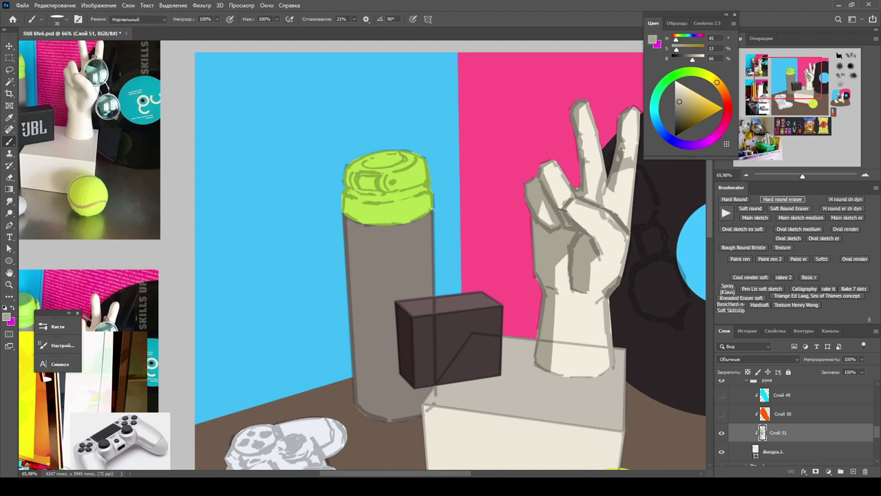
drag(606, 196, 570, 236)
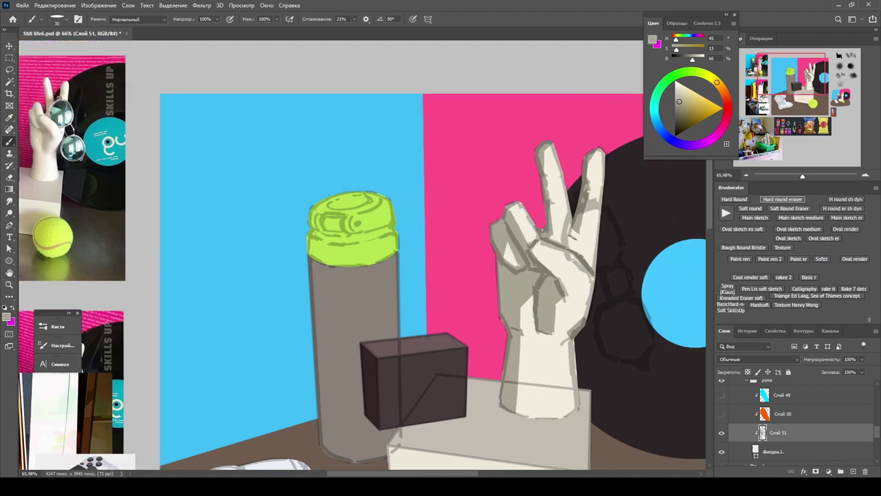
Step: Add another clipped layer above the shadows and start darker grey-brown accents on the hand with a smaller flat brush
key(ctrl+shift+alt+n)
click(680, 102)
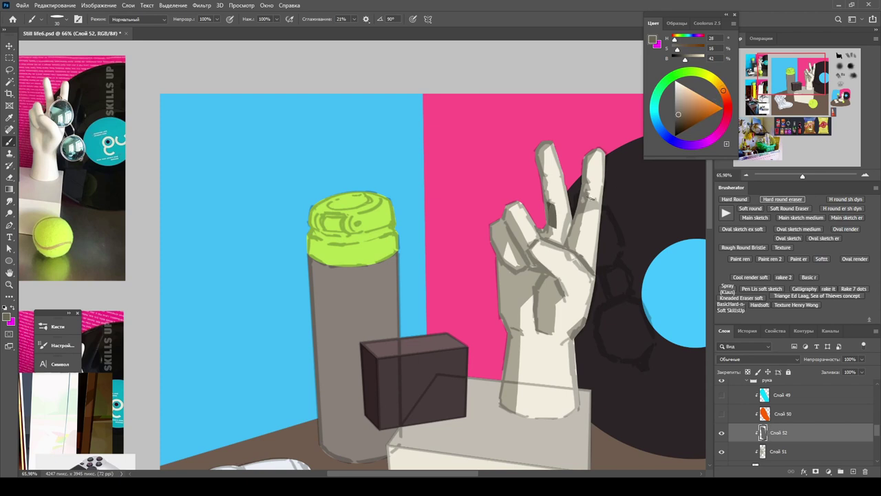
alt+click(552, 215)
drag(506, 221, 542, 235)
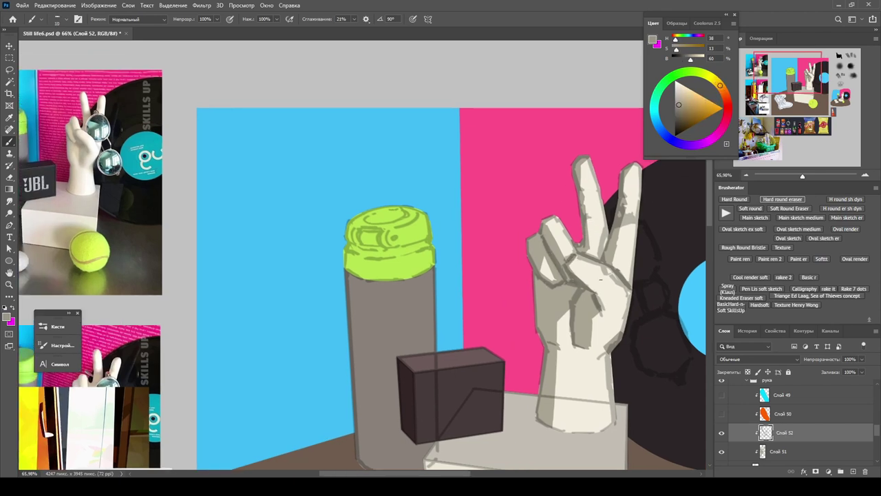
drag(577, 293, 571, 332)
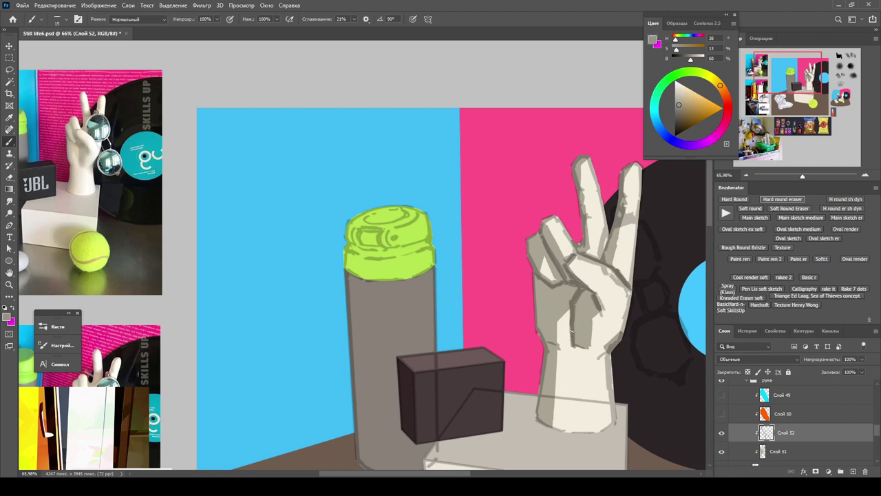
Step: Darken the accents with Hue/Saturation at saturation +10 and lightness -12, and extend them along the bent fingers and thumb
key(ctrl+u)
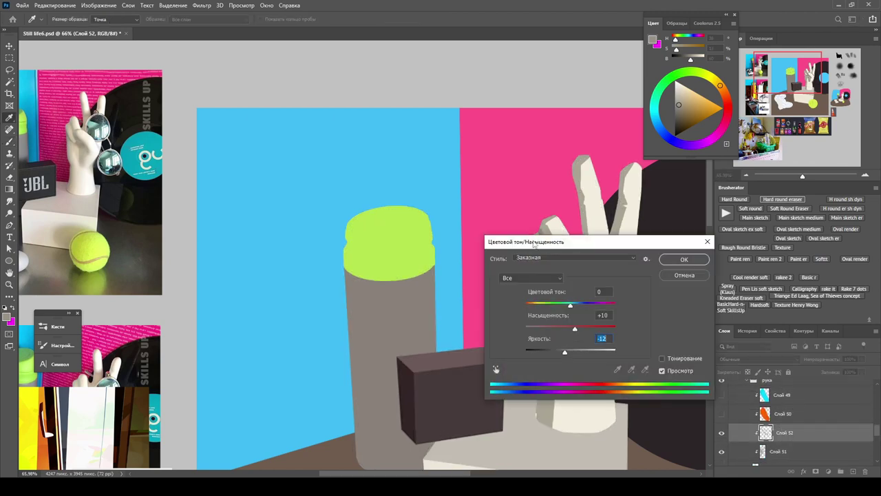
key(Escape)
drag(505, 276, 548, 207)
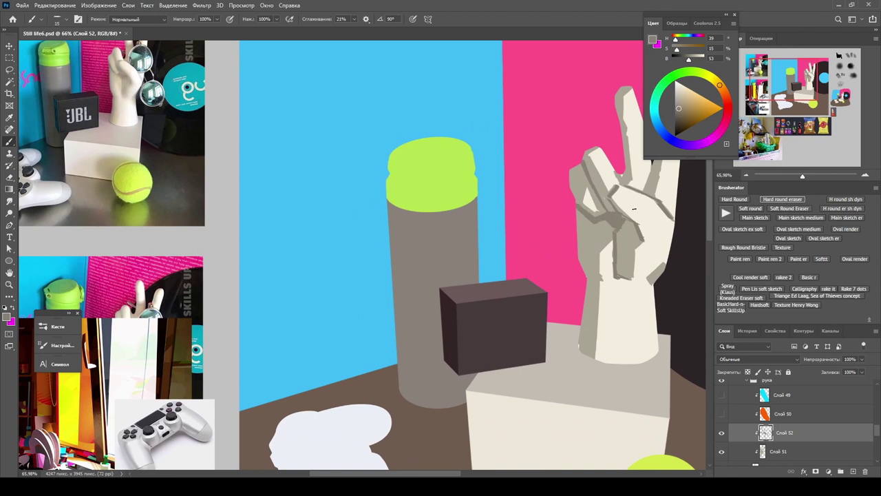
drag(576, 174, 522, 177)
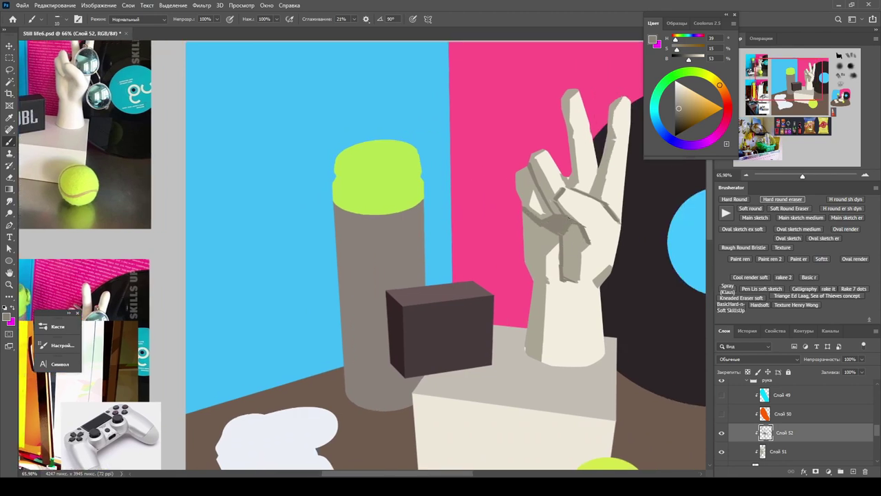
Step: Return to the lighter shadow layer, sample its grey and refine the shadow on the palm's outer edge above the wrist
ctrl+click(569, 214)
alt+click(569, 214)
key(e)
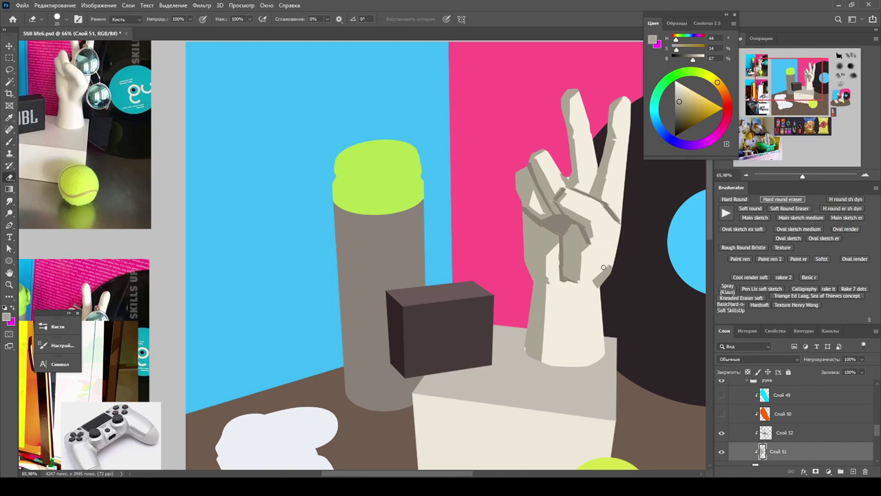
right_click(586, 229)
key(Escape)
key(b)
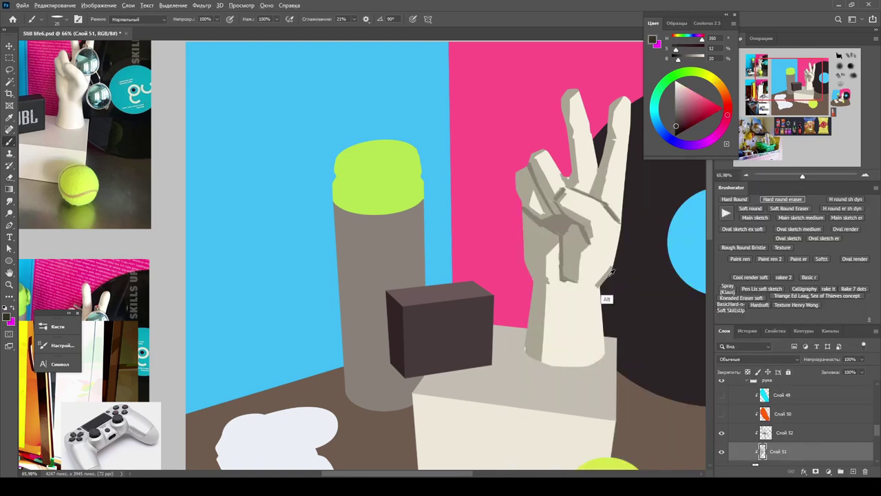
scroll(561, 176, down, 1)
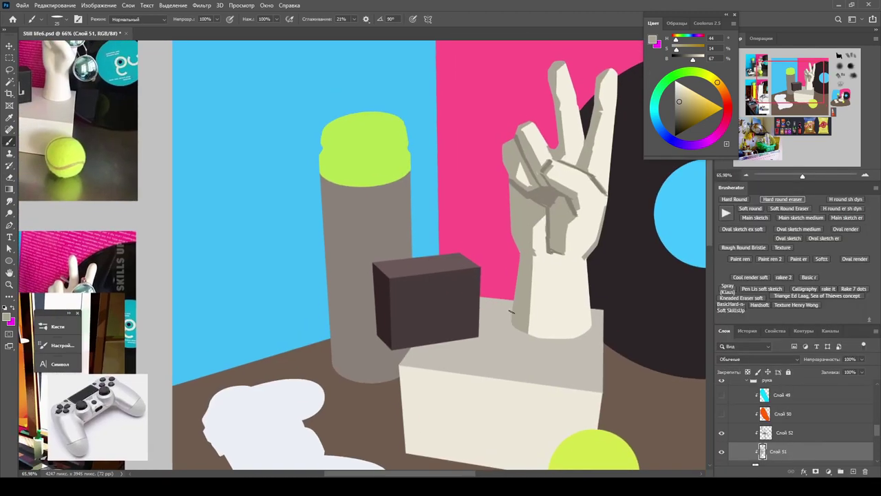
Step: Adjust the lightness and tone of the lighter shadow layer with Hue/Saturation
key(ctrl+minus)
key(ctrl+u)
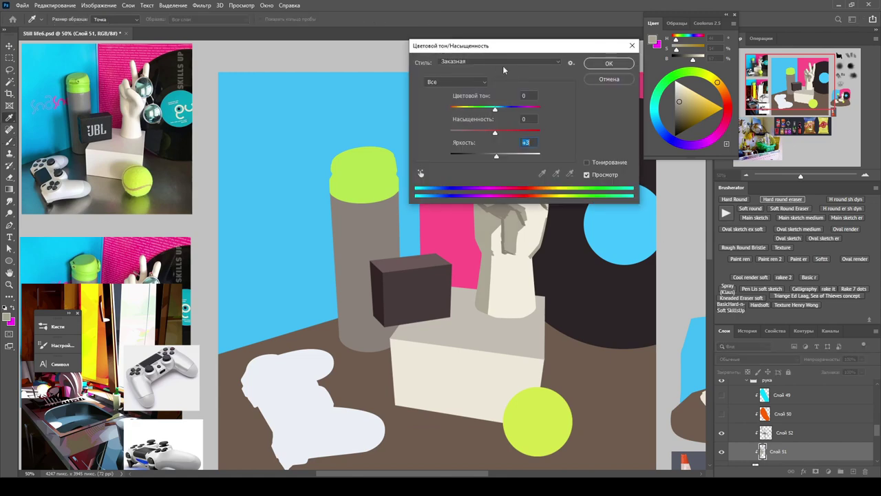
drag(496, 156, 505, 155)
drag(504, 46, 676, 155)
drag(665, 219, 673, 244)
key(Return)
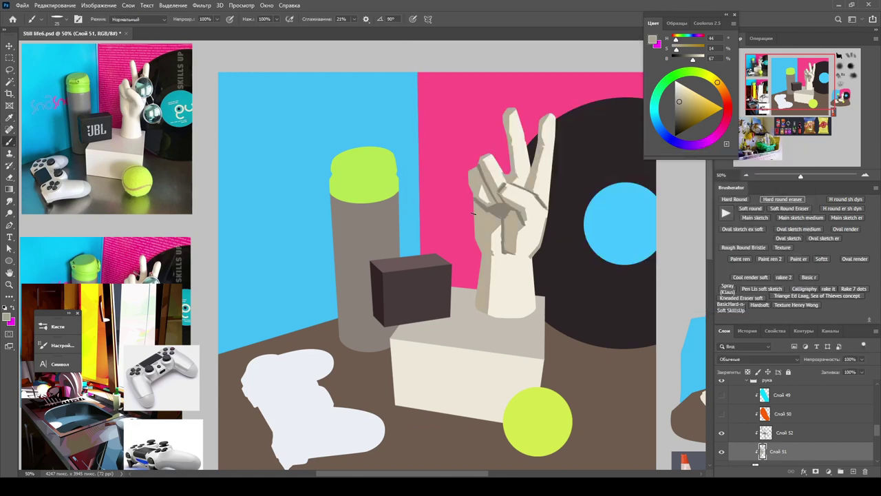
Step: Adjust the darker accent layer with Hue/Saturation at hue +6, saturation +20 and lightness -31
key(alt+bracketright)
key(ctrl+u)
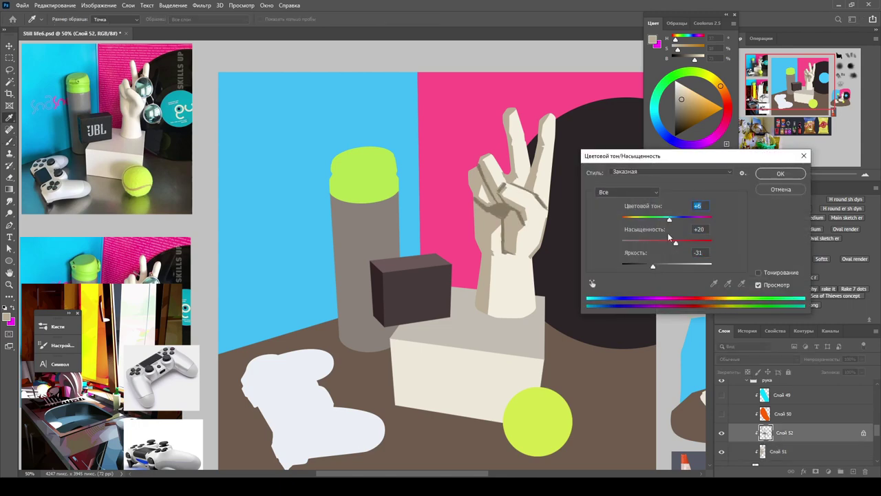
key(Return)
Step: Shift the darker accents toward cyan and blue with Color Balance, about -17 cyan and +15 blue in the midtones
key(ctrl+b)
drag(633, 206, 630, 186)
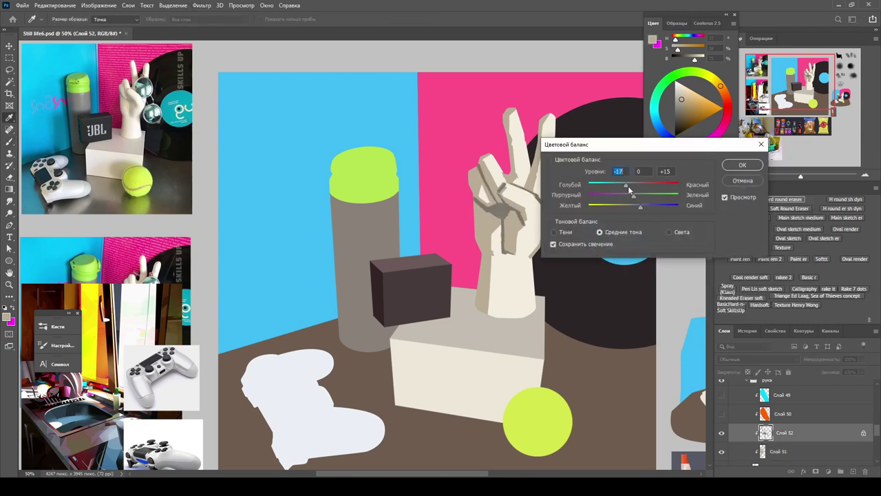
click(643, 206)
key(Return)
key(z)
scroll(412, 150, down, 5)
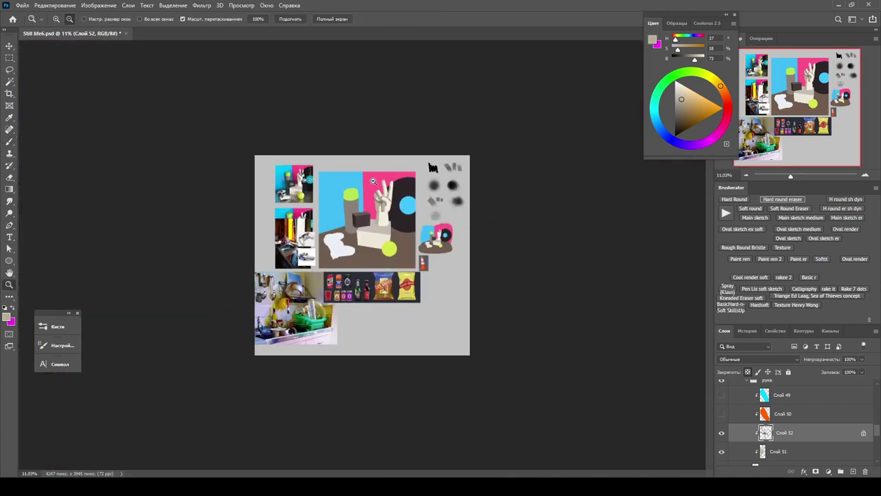
scroll(412, 150, up, 4)
scroll(406, 151, up, 1)
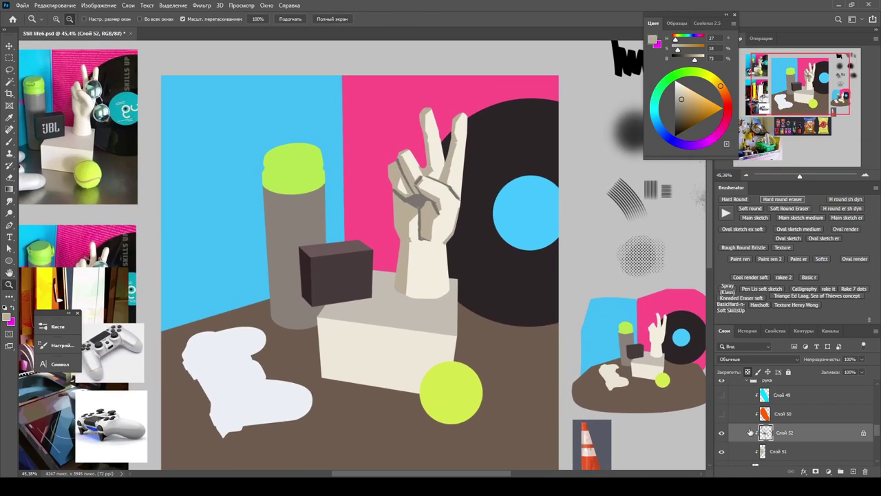
Step: Fine-tune the colour of the lighter shadow layer once more with Hue/Saturation
click(785, 451)
key(ctrl+u)
key(Return)
scroll(411, 190, down, 3)
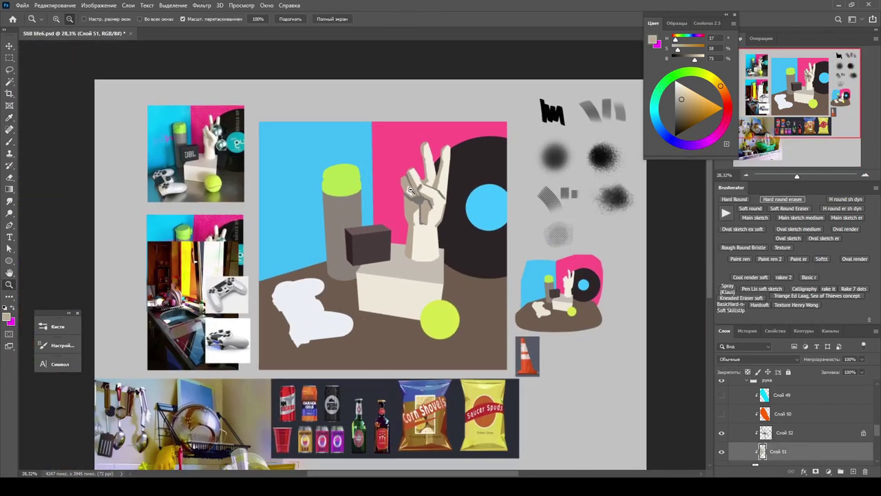
scroll(412, 190, up, 4)
scroll(411, 190, down, 3)
Step: Show the glasses group, add a layer mask to it and mask out the upper lens where the hand's knuckles overlap it
click(741, 439)
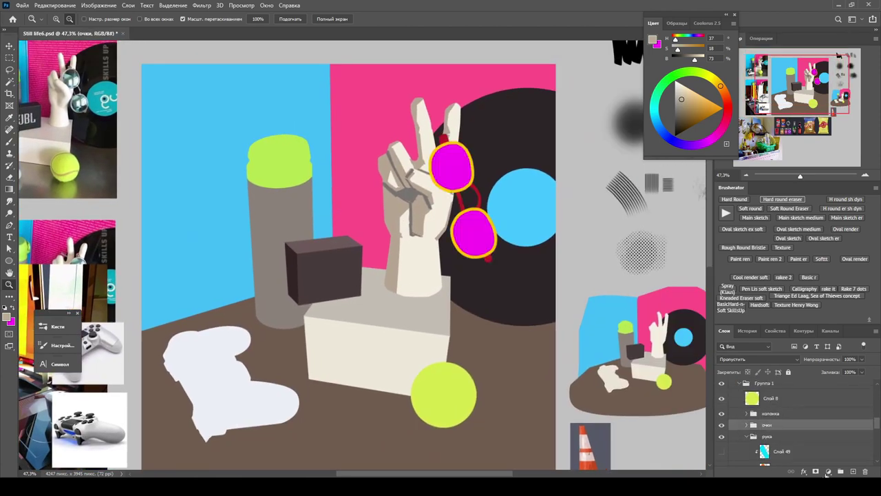
click(816, 471)
scroll(452, 173, up, 3)
key(b)
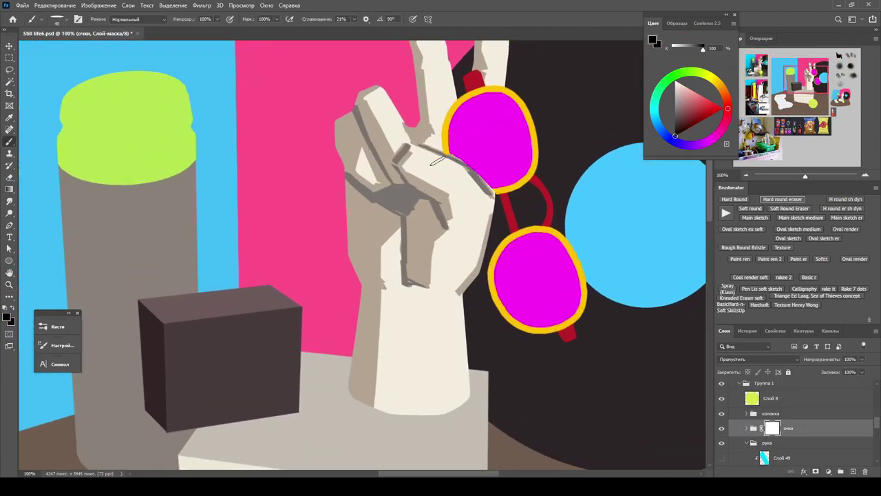
scroll(438, 160, up, 3)
key(x)
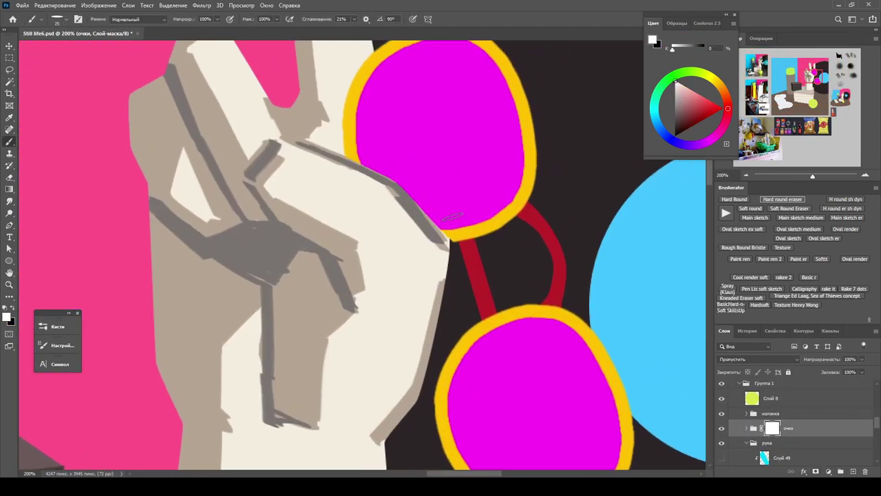
scroll(453, 217, down, 4)
scroll(557, 173, up, 4)
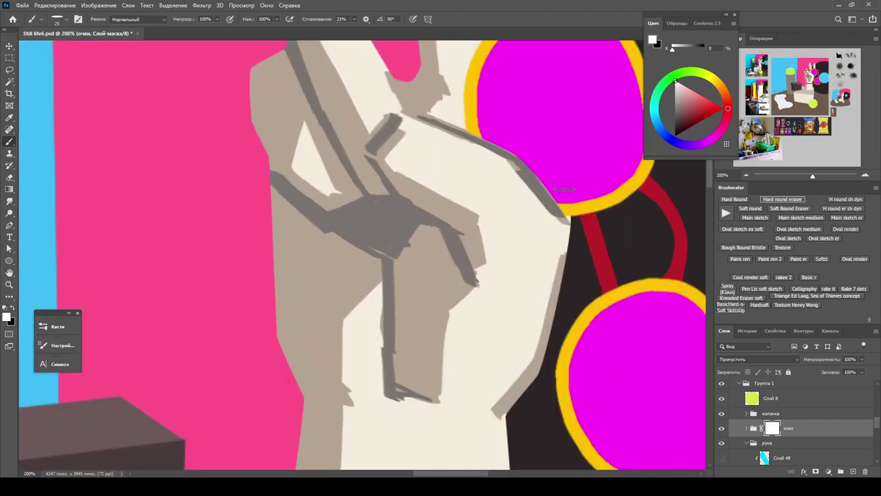
Step: Recolour the magenta lens layer with muted teal, hue 193, saturation 59 and brightness 67, keeping its transparency locked
key(z)
scroll(563, 189, down, 5)
scroll(766, 415, down, 3)
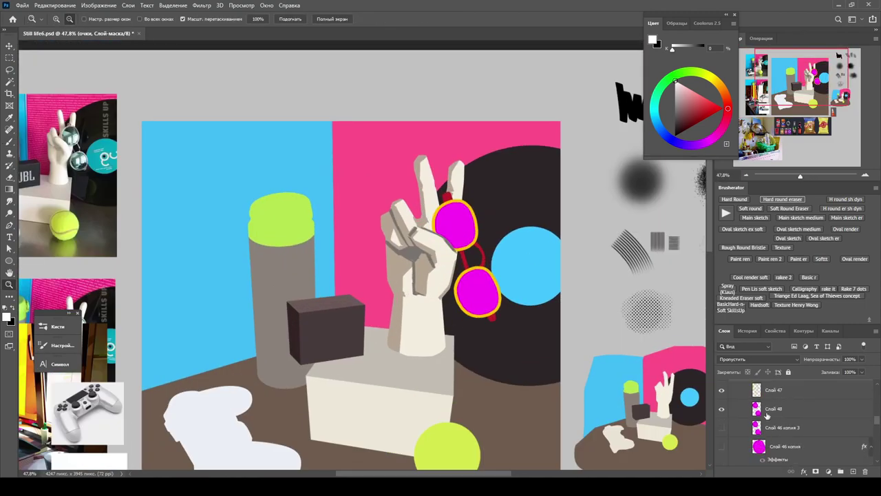
click(766, 410)
key(b)
drag(689, 103, 695, 109)
key(slash)
key(alt+BackSpace)
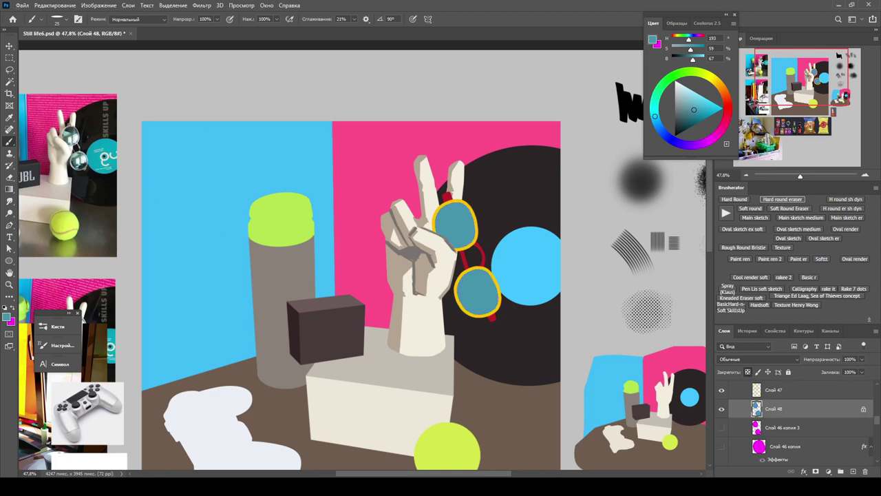
Step: Recolour the yellow glasses frames with a light bluish grey at hue 193 and brightness 80
click(786, 395)
click(676, 89)
key(slash)
key(alt+BackSpace)
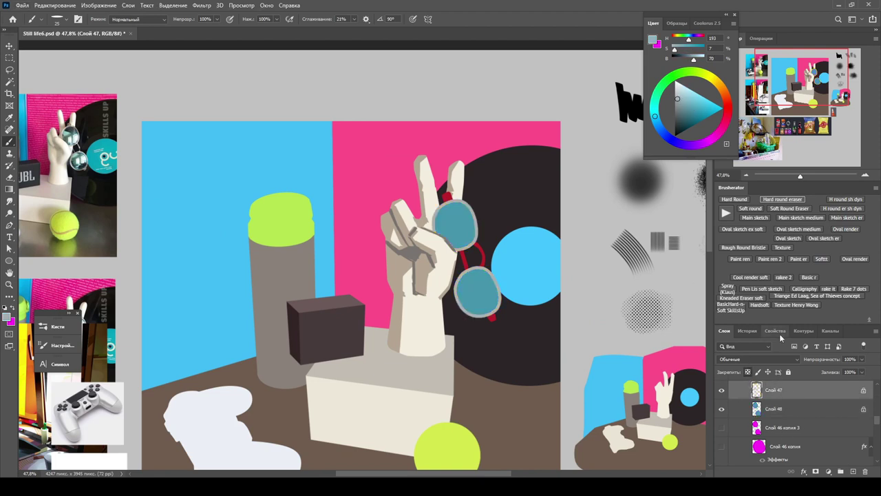
click(677, 90)
key(alt+BackSpace)
Step: Outline the hand area beside the upper lens on the lighter shadow layer and shade it with the hand's beige shadow colour
ctrl+click(434, 220)
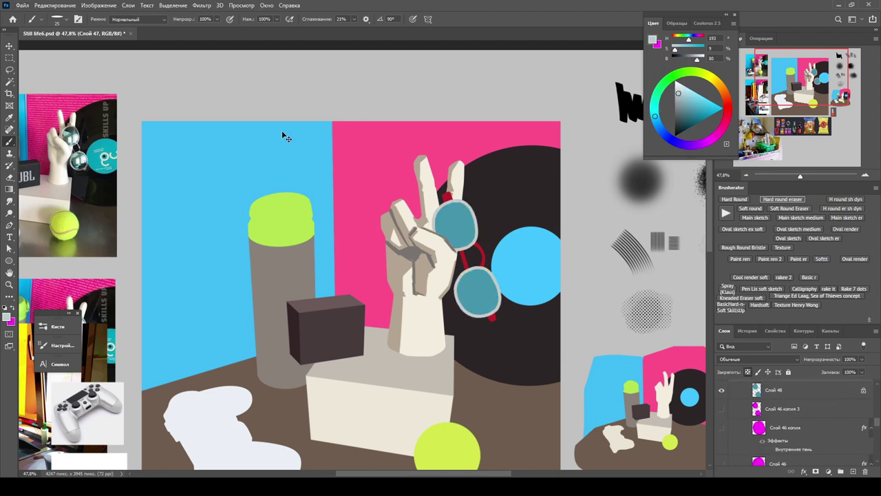
alt+click(418, 188)
scroll(418, 189, down, 1)
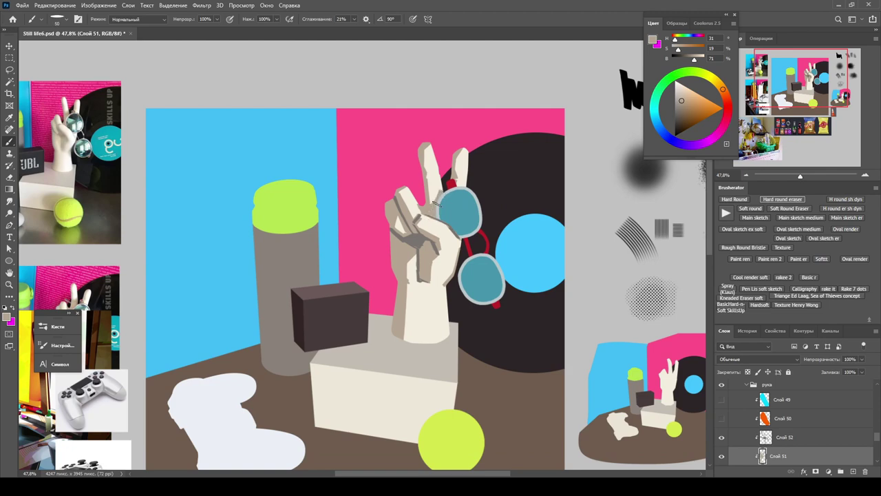
key(z)
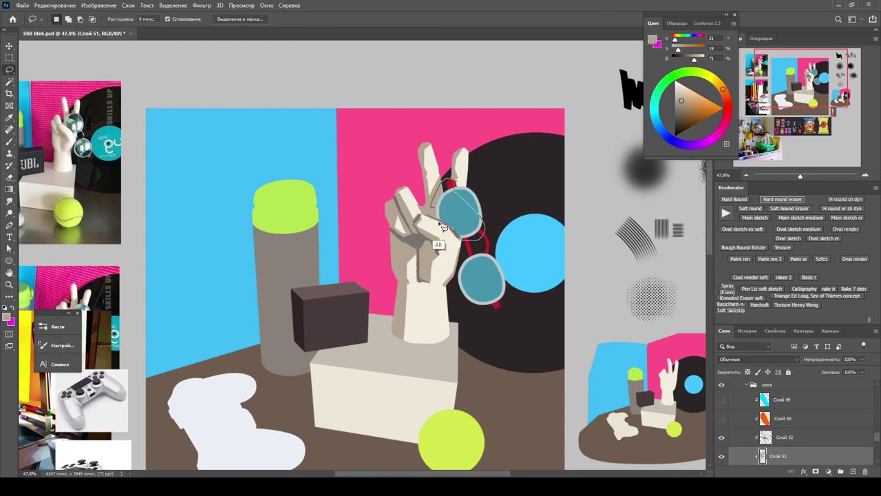
mouse_move(449, 237)
mouse_down()
mouse_move(473, 244)
mouse_move(441, 185)
mouse_move(469, 194)
mouse_move(472, 229)
mouse_up()
key(b)
Step: Paint pale cyan reflections on both lenses on a new layer clipped to the lens layer
key(ctrl+shift+alt+n)
alt+click(482, 207)
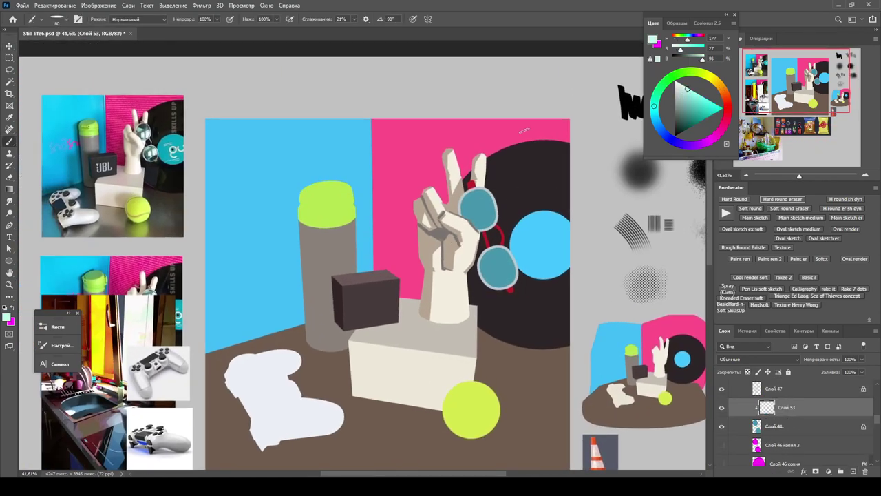
key(ctrl+plus)
mouse_move(562, 212)
mouse_down()
mouse_move(541, 199)
mouse_move(531, 227)
mouse_move(518, 229)
mouse_up()
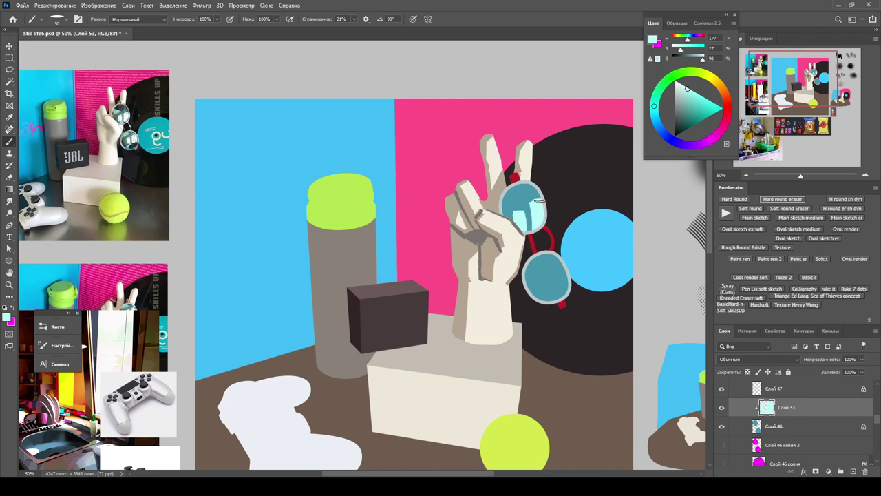
drag(559, 264, 555, 287)
drag(544, 275, 540, 290)
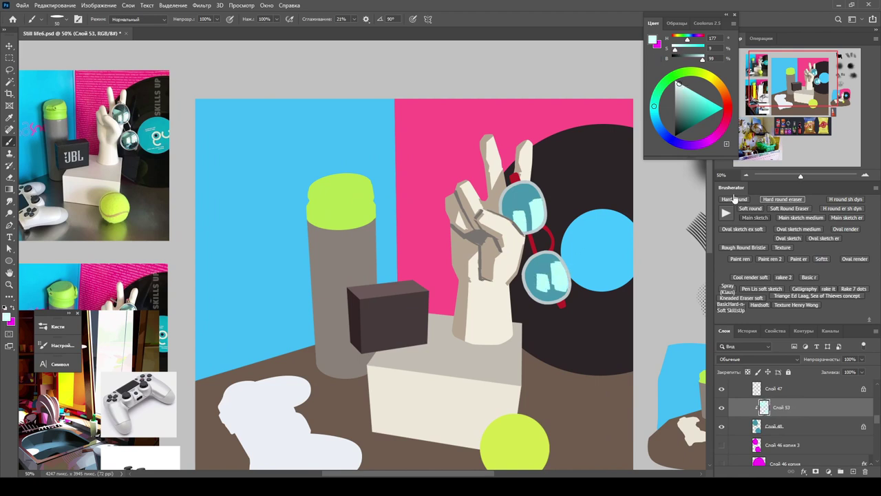
Step: Paint dark teal reflections on both lenses on a new clipped layer beneath the highlights, and merge the two reflection layers
click(747, 372)
click(685, 85)
ctrl+click(853, 471)
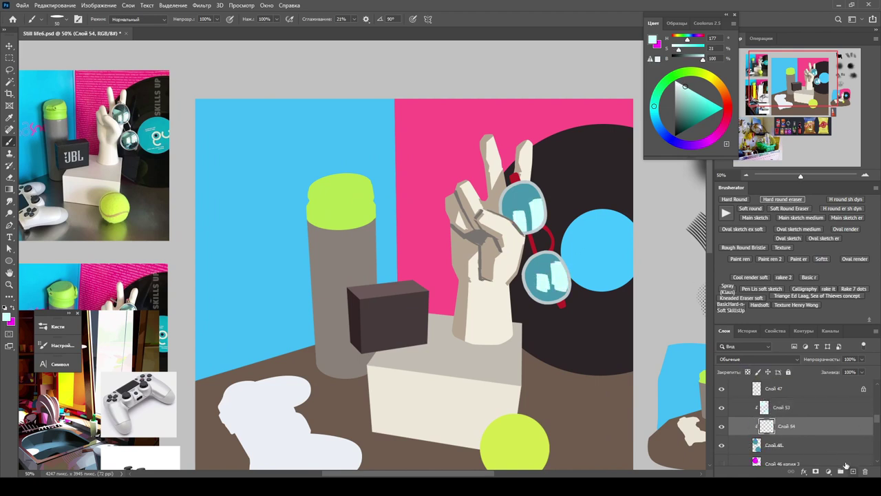
drag(685, 86, 681, 124)
mouse_move(540, 180)
mouse_down()
mouse_move(516, 199)
mouse_move(533, 187)
mouse_up()
alt+click(522, 196)
key(ctrl+e)
key(z)
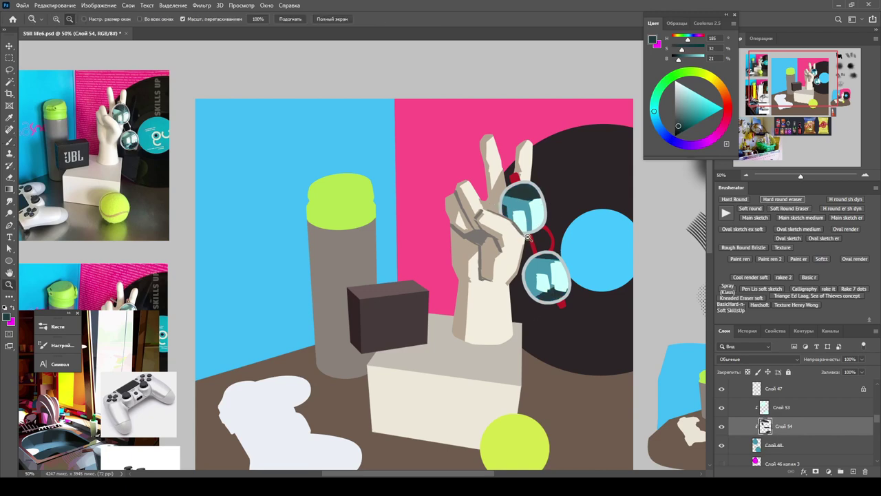
drag(526, 239, 515, 176)
Step: Add mid-tone green-teal accents to the reflections in both lenses, using hue 170, saturation 40 and brightness 80
key(b)
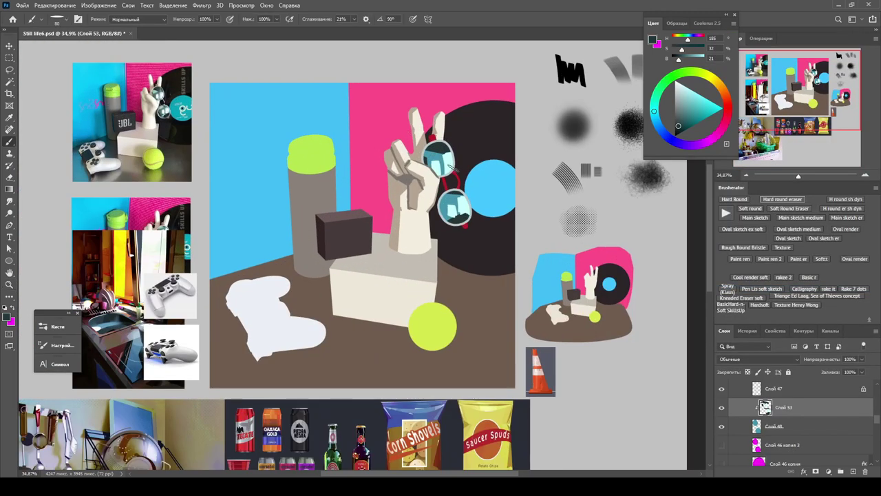
alt+click(443, 176)
alt+click(431, 153)
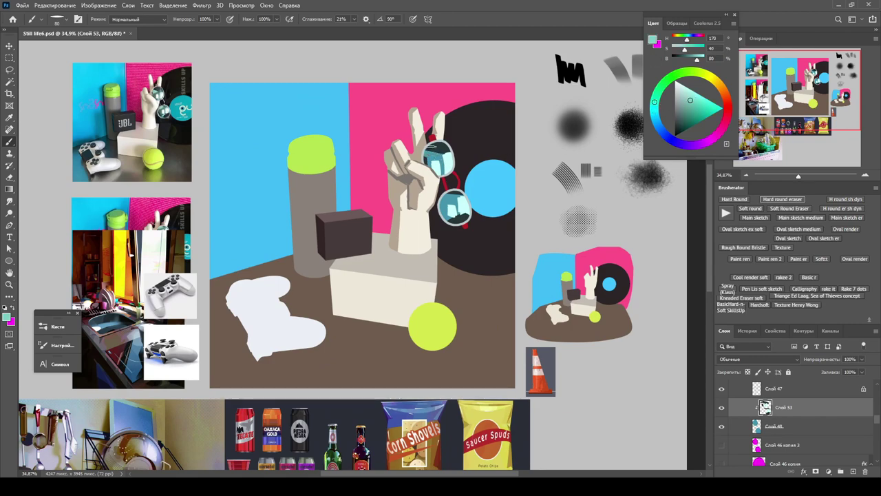
key(alt+bracketright)
key(z)
scroll(134, 146, up, 2)
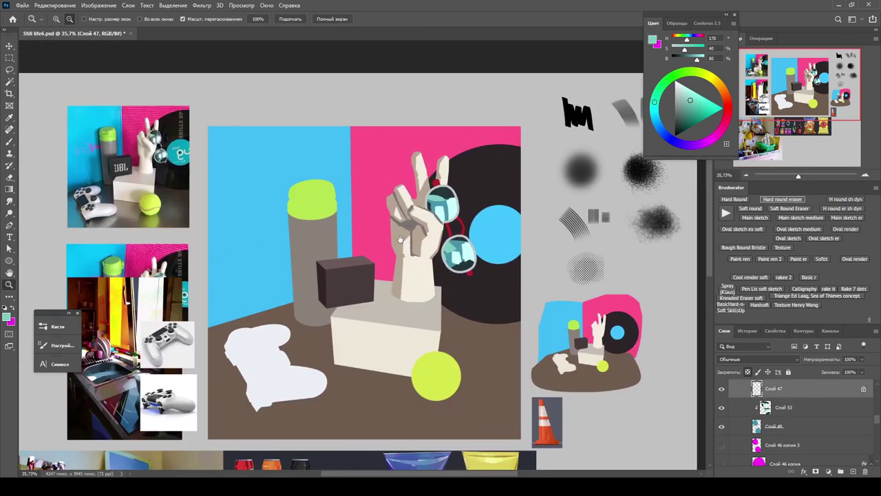
scroll(338, 295, up, 2)
scroll(338, 295, down, 2)
Step: Recolour the top face of the dark speaker box with a deeper brown-black, hue 0, saturation 27 and brightness 20
key(v)
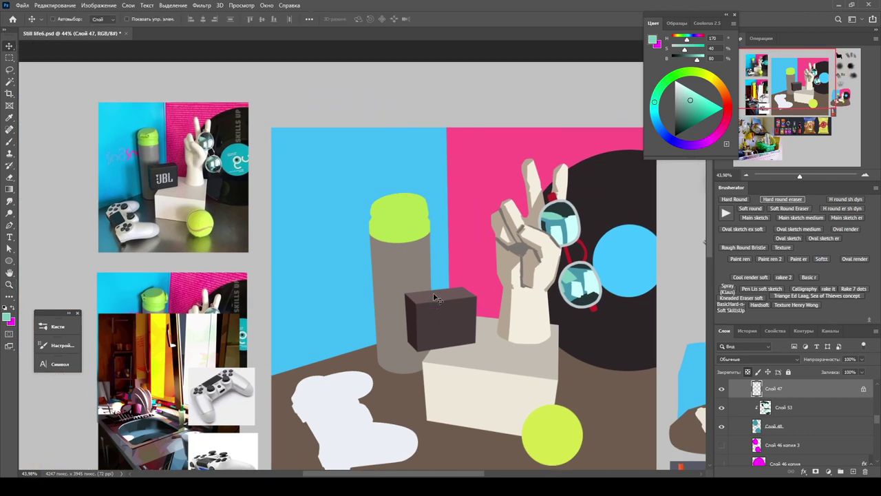
click(441, 317)
key(b)
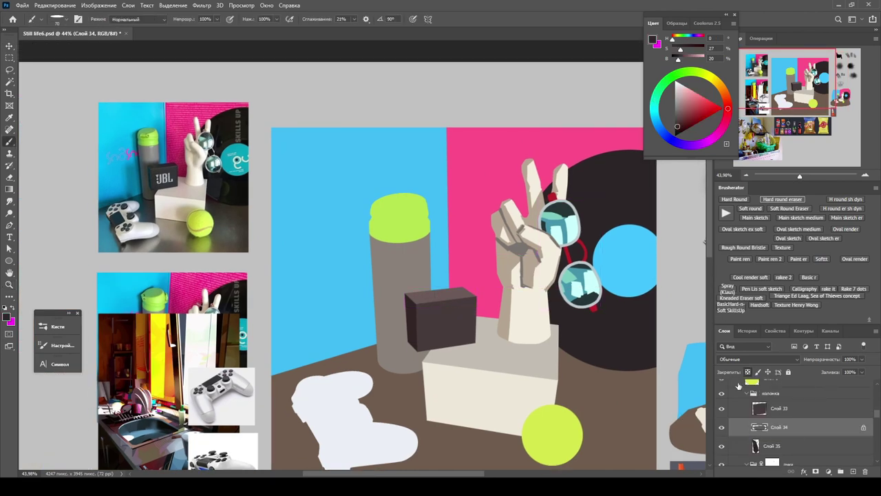
key(slash)
key(alt+bracketright)
Step: Tint the speaker's side face dark blue on a new clipped layer, using the background blue at 30% brush opacity
click(779, 446)
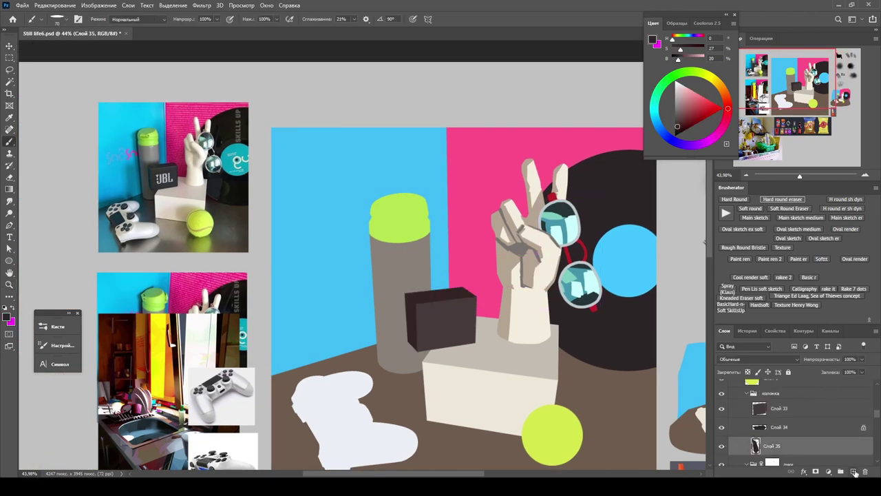
click(852, 472)
scroll(360, 254, up, 1)
alt+click(421, 266)
drag(417, 303, 417, 351)
key(ctrl+z)
key(3)
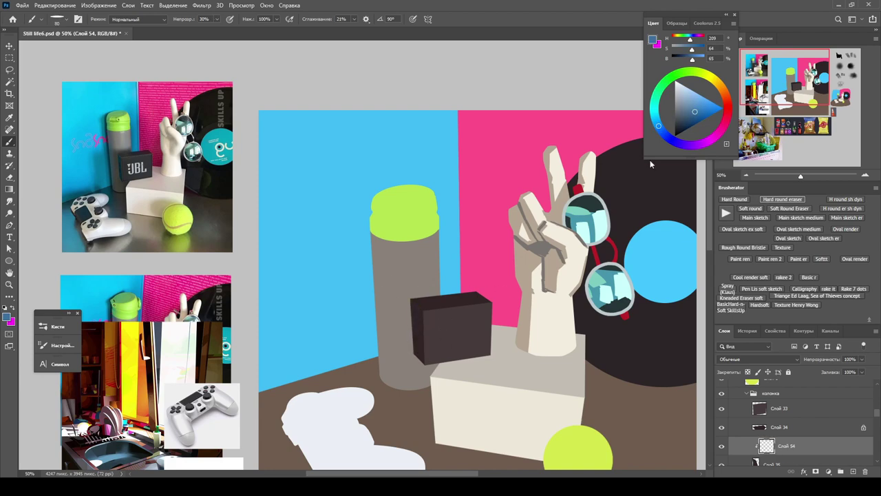
drag(417, 303, 417, 352)
alt+click(417, 323)
drag(417, 303, 417, 363)
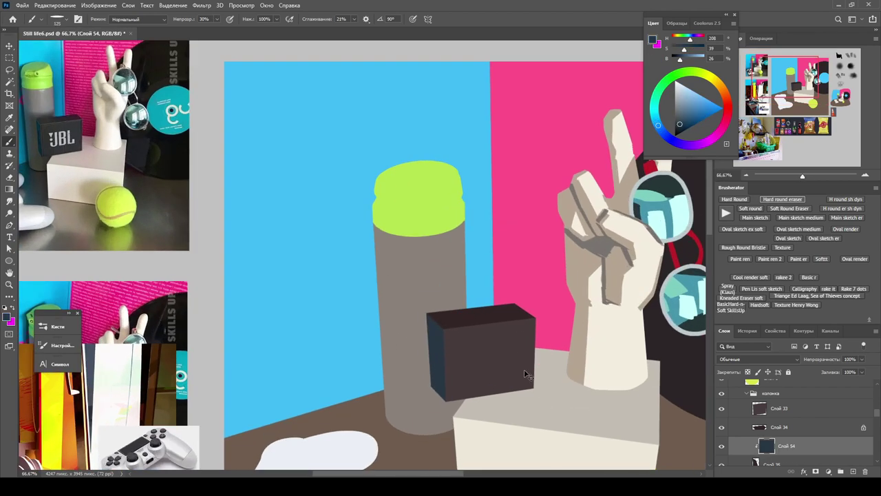
Step: Cool the speaker's front and top faces with soft bluish-grey strokes at 10% brush opacity
ctrl+click(462, 325)
alt+click(462, 325)
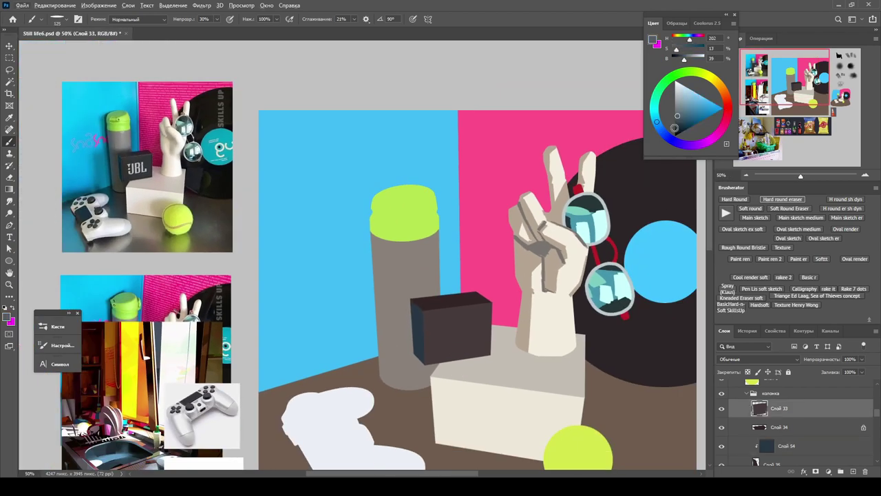
alt+click(463, 325)
key(1)
click(780, 426)
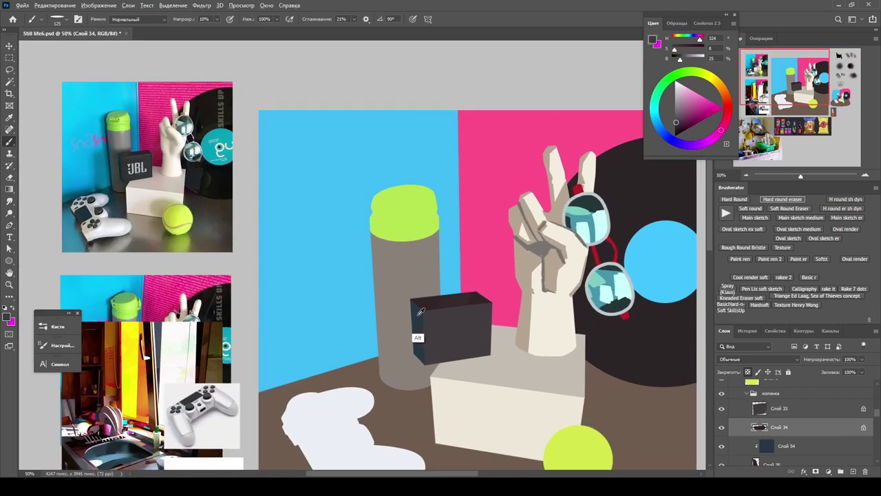
drag(458, 303, 490, 314)
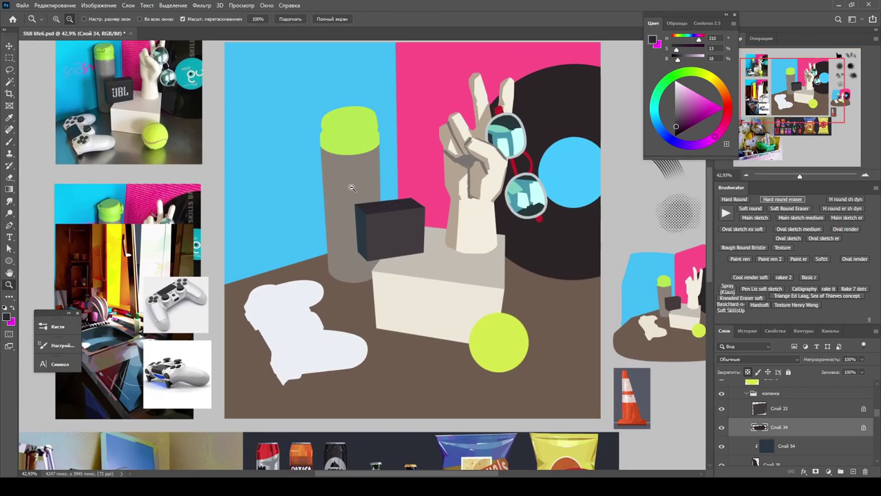
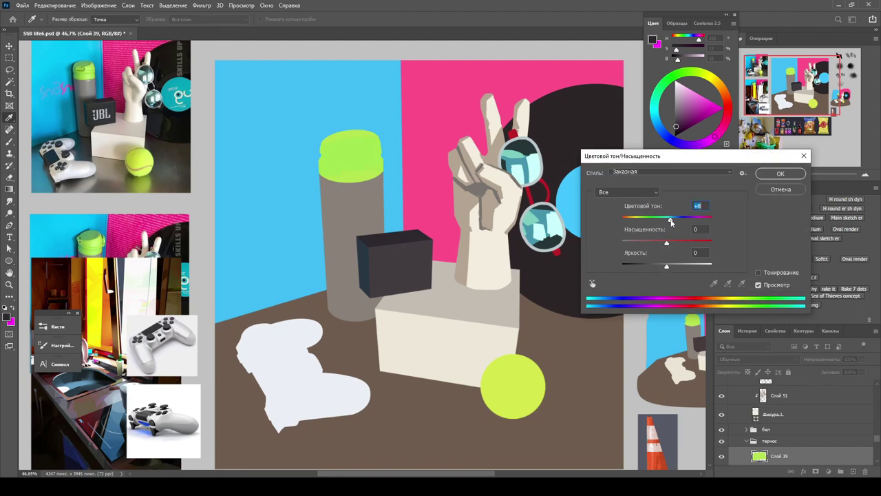
Step: Finish the thermos cap's hue adjustment and merge duplicates of its layers into one flat bright green layer
click(776, 190)
key(z)
scroll(777, 422, down, 3)
key(ctrl+j)
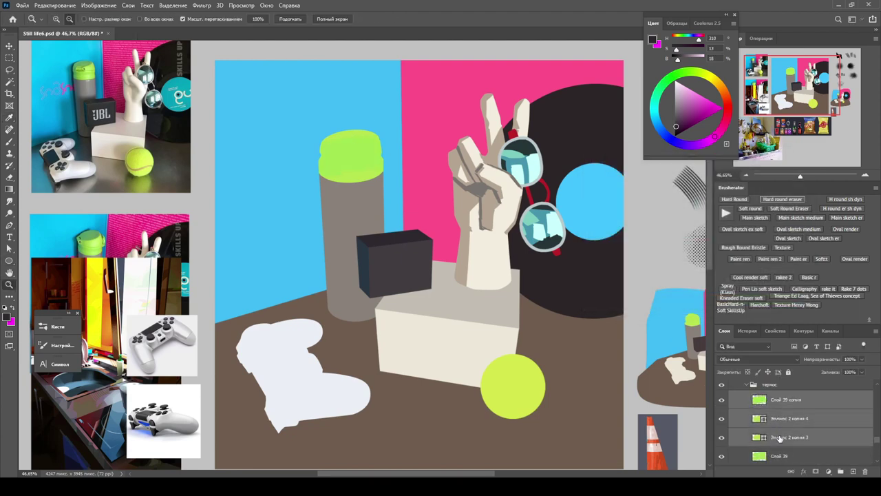
key(slash)
key(b)
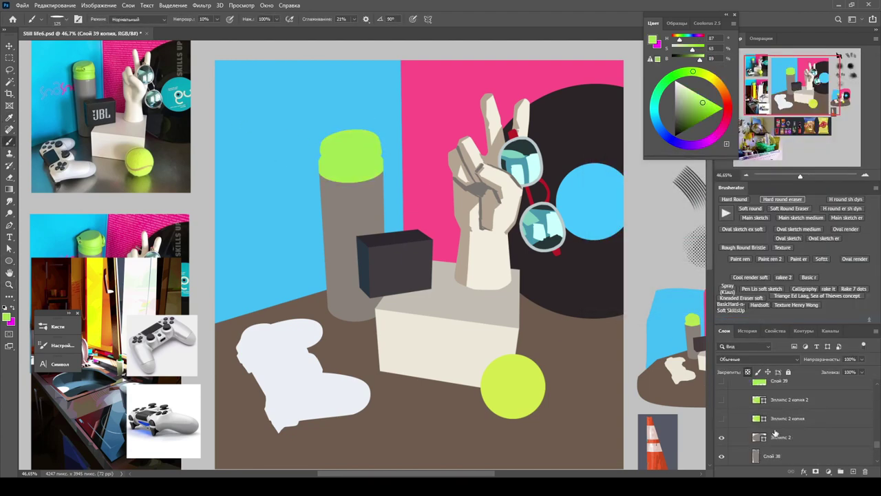
Step: Merge copies of the thermos body shapes into a single layer below the cap
key(alt+bracketleft)
key(alt+bracketleft)
key(alt+bracketleft)
scroll(809, 414, up, 2)
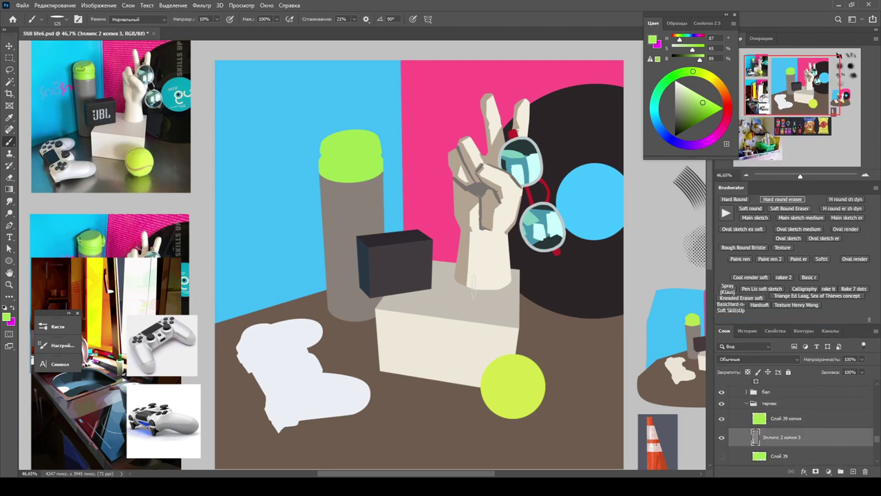
key(z)
drag(414, 227, 464, 289)
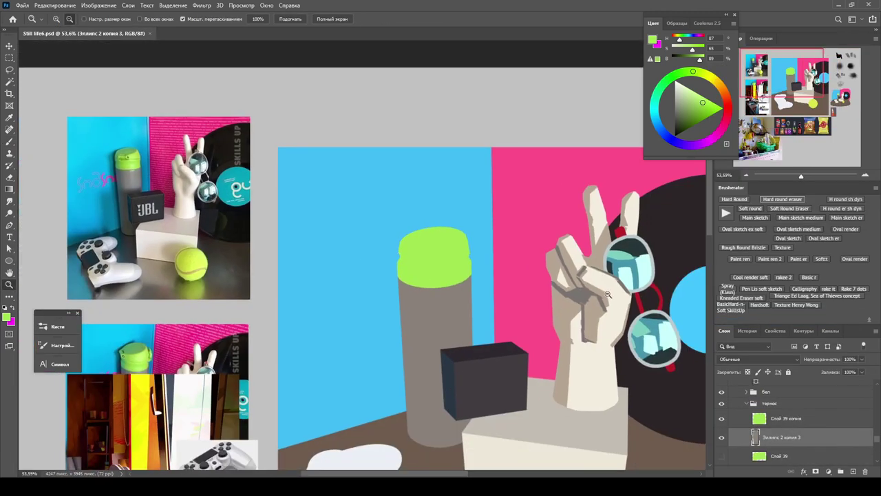
Step: Sample the hand's shadow tones from the reference photo and recolour the lighter hand shadows with a greyer beige, hue 31, saturation 10, brightness 70
ctrl+click(608, 294)
drag(221, 186, 276, 186)
key(b)
alt+click(152, 162)
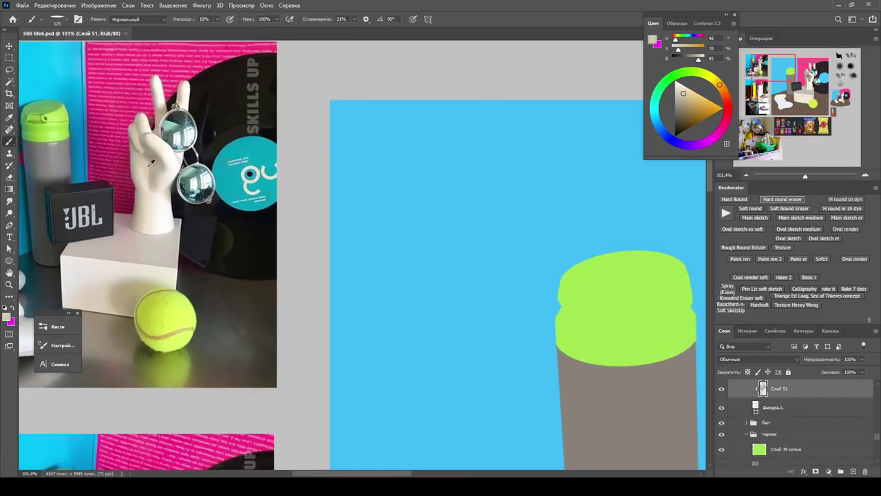
alt+click(168, 133)
alt+click(137, 157)
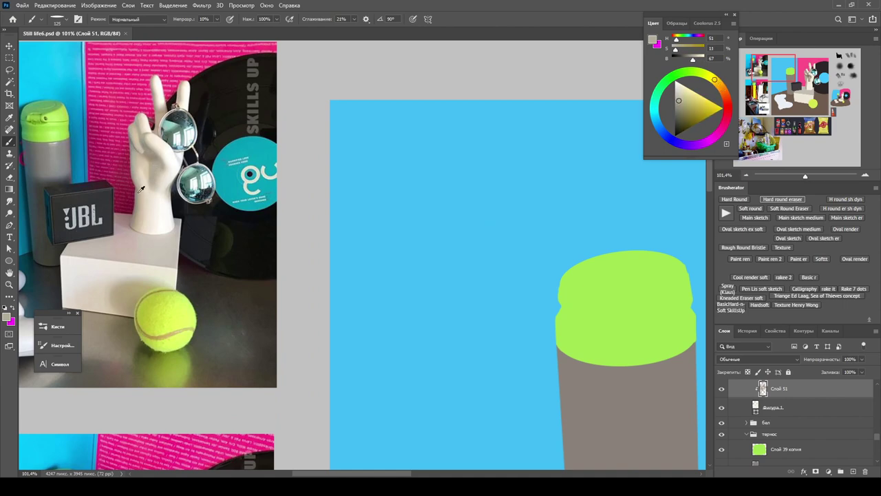
alt+click(141, 189)
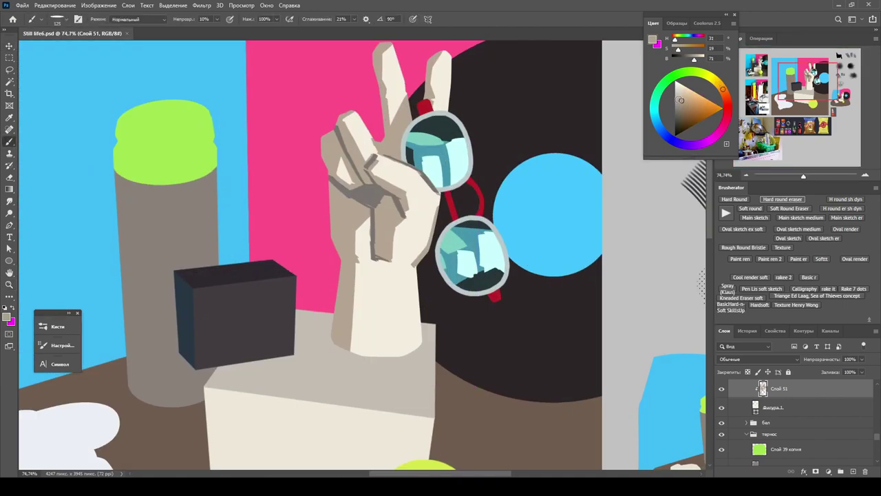
scroll(619, 382, down, 3)
key(ctrl+shift+alt+e)
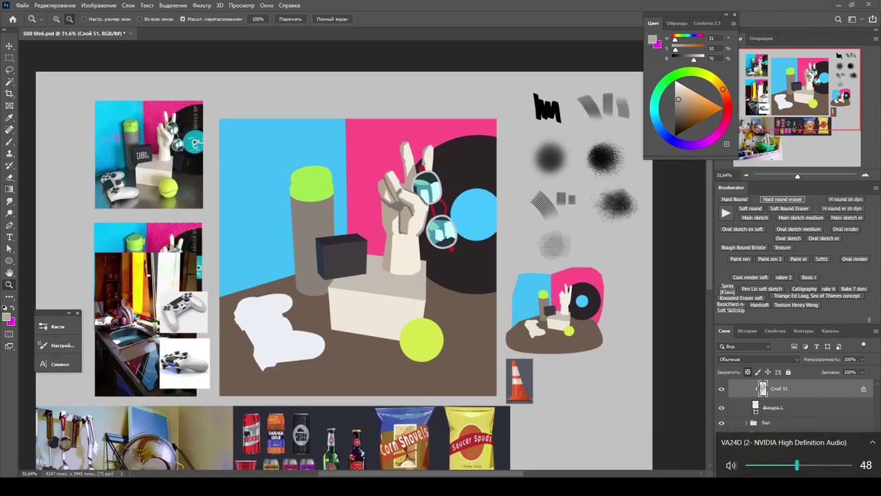
scroll(619, 382, up, 2)
key(i)
key(ctrl+u)
drag(651, 219, 695, 219)
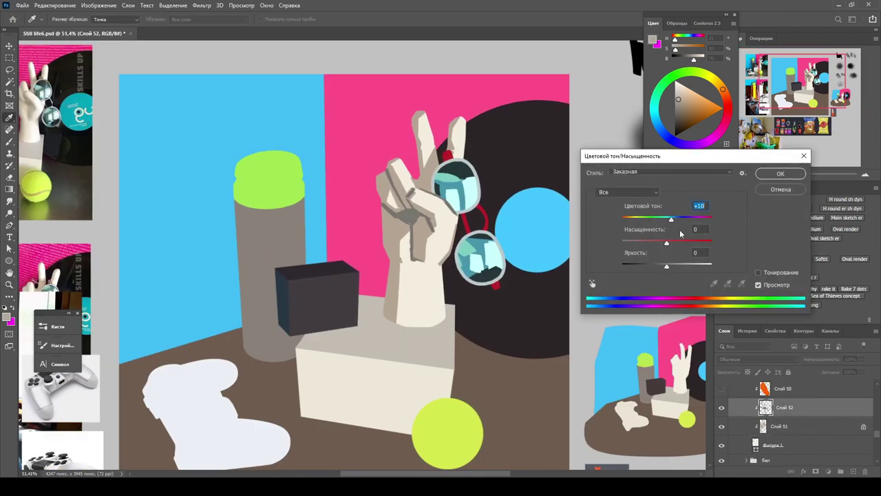
key(Escape)
key(z)
scroll(329, 358, down, 1)
scroll(329, 358, down, 3)
scroll(343, 309, up, 2)
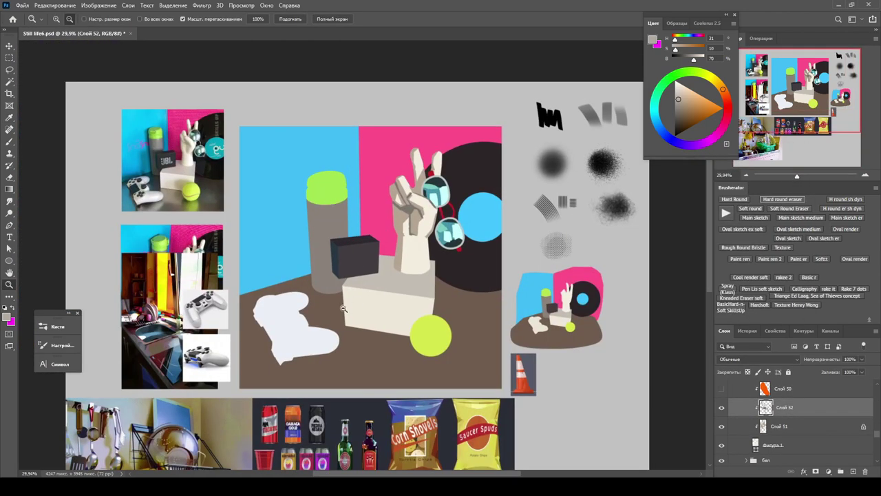
Step: Add a new layer directly above the tennis ball's layer and choose the H round sh dyn brush for sketching
scroll(453, 239, up, 1)
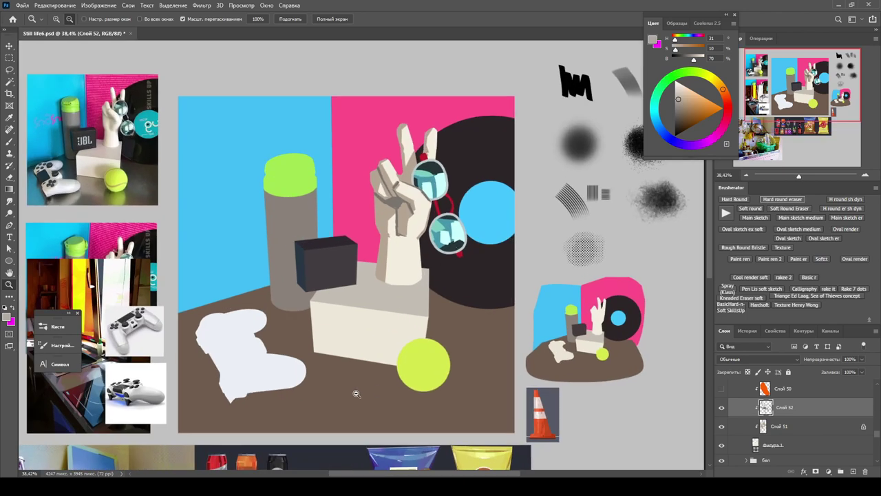
scroll(356, 393, up, 1)
ctrl+click(420, 365)
scroll(436, 368, up, 4)
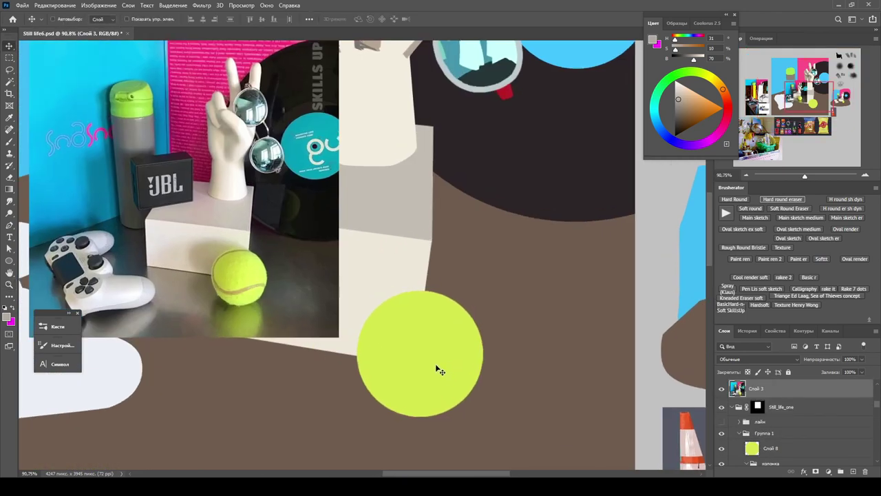
key(ctrl+shift+alt+n)
key(b)
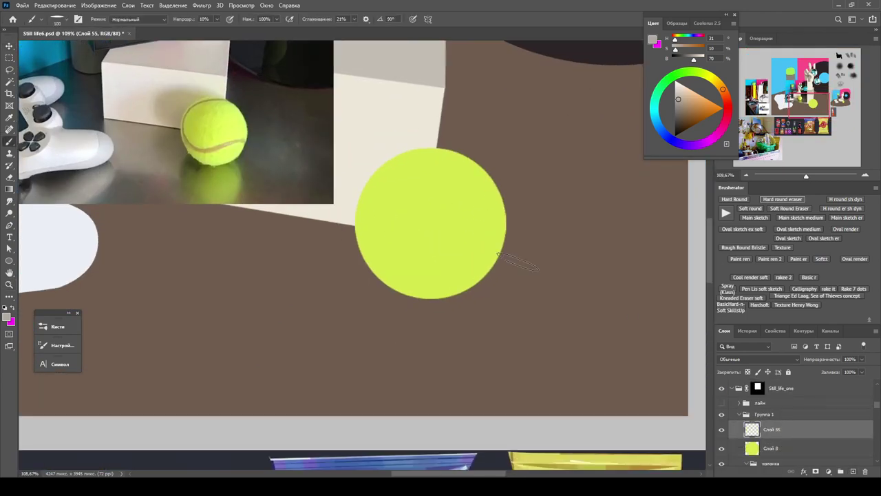
key(F2)
Step: Sketch the tennis ball's seam in black, curving along the upper and left edge and across the lower part as in the reference
drag(421, 157, 473, 159)
drag(398, 168, 413, 159)
drag(371, 195, 388, 170)
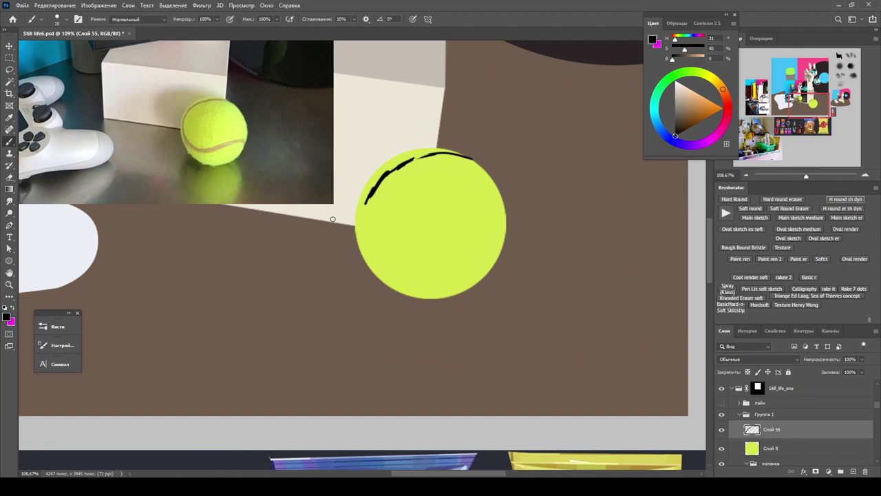
mouse_move(491, 251)
mouse_down()
mouse_move(499, 267)
mouse_move(415, 269)
mouse_move(369, 243)
mouse_up()
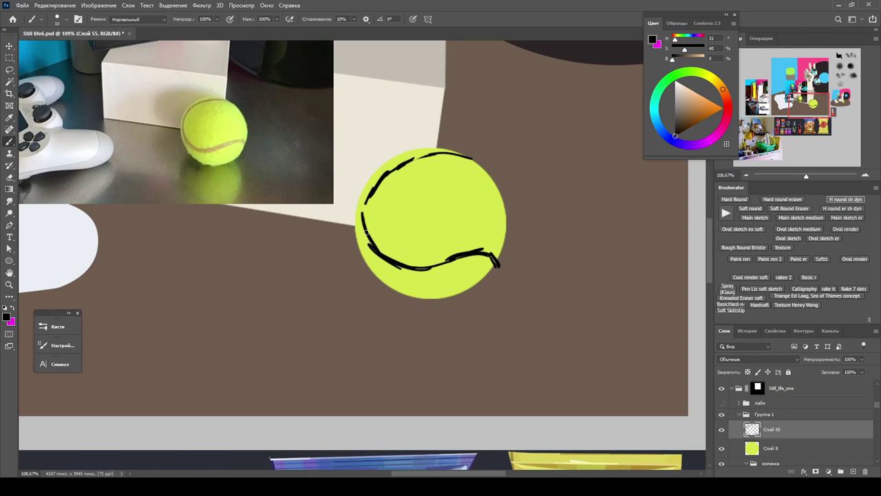
drag(487, 255, 499, 265)
drag(406, 269, 453, 259)
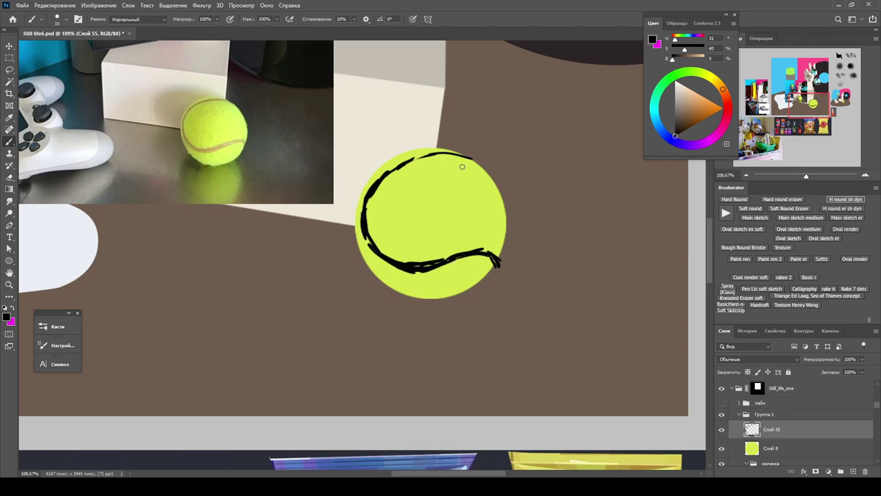
scroll(464, 252, down, 5)
scroll(463, 252, up, 5)
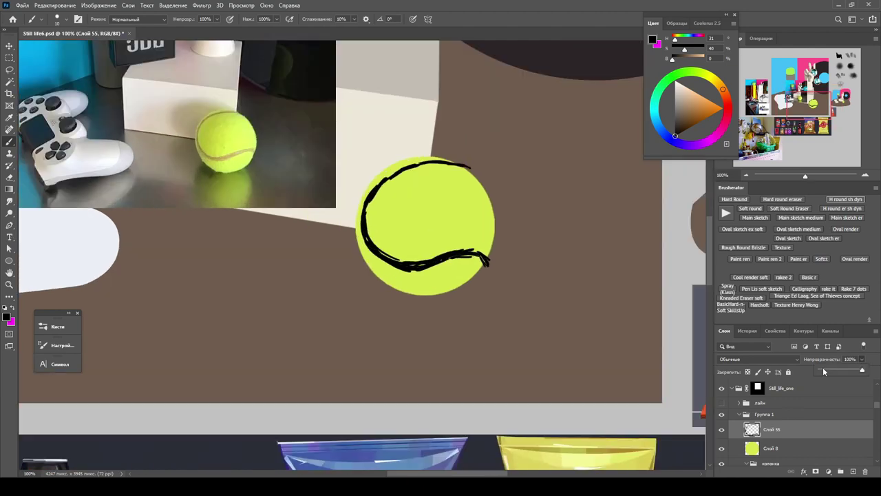
Step: Lower the seam sketch layer's opacity and add a new layer above it for tracing with the Pen tool
click(825, 371)
key(ctrl+shift+alt+n)
key(p)
scroll(388, 234, up, 3)
scroll(464, 202, down, 3)
scroll(521, 156, up, 3)
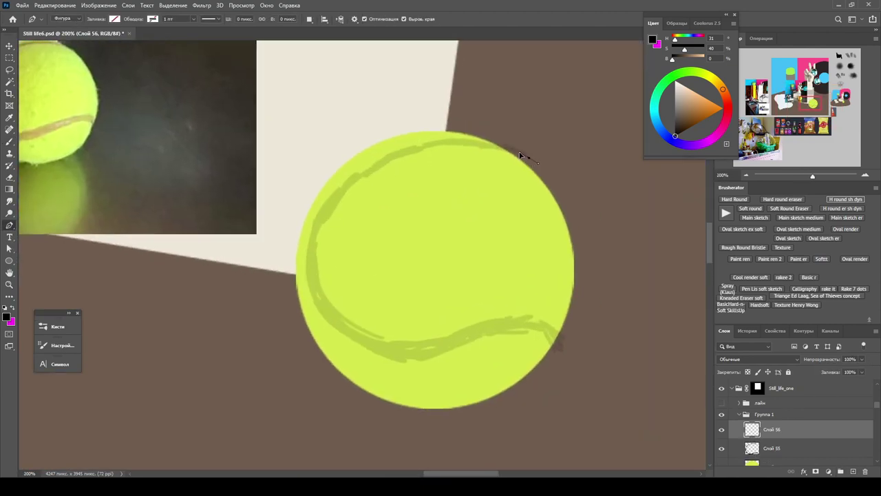
Step: Trace the seam's outer edge with the Pen tool from the ball's upper right, around the left side, past its lower right edge
click(529, 157)
click(390, 153)
click(358, 168)
click(323, 198)
click(308, 240)
click(295, 284)
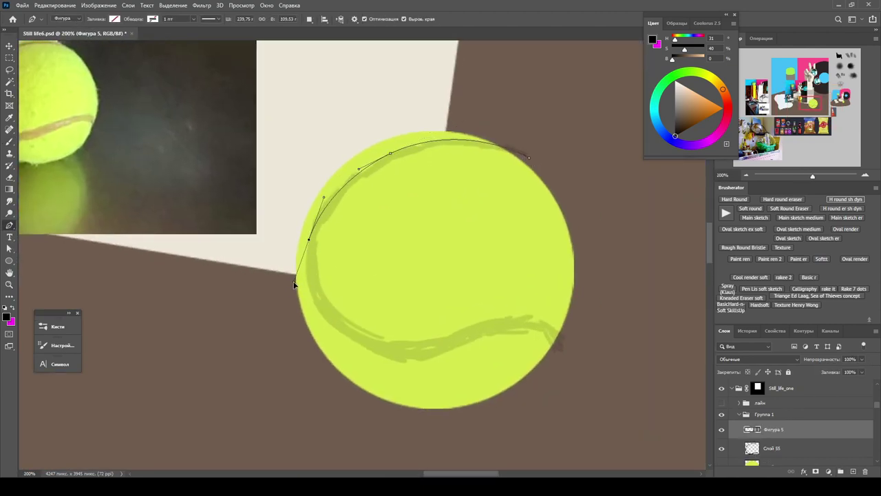
click(371, 352)
drag(415, 359, 444, 357)
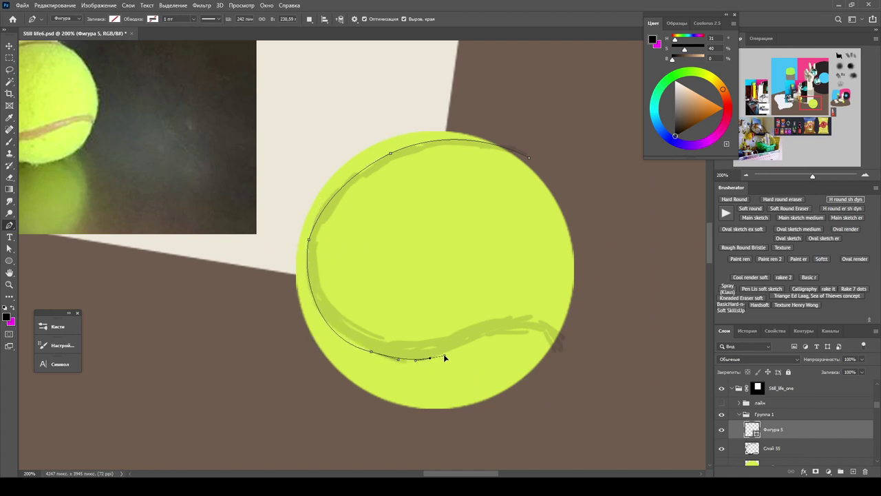
drag(553, 341, 572, 369)
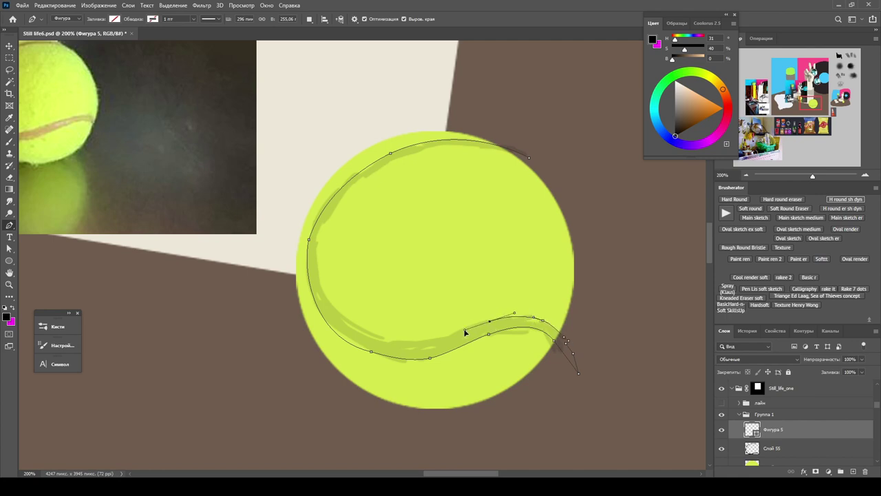
Step: Trace the seam's inner edge back to the upper right end and close the band-shaped path
drag(396, 342, 466, 370)
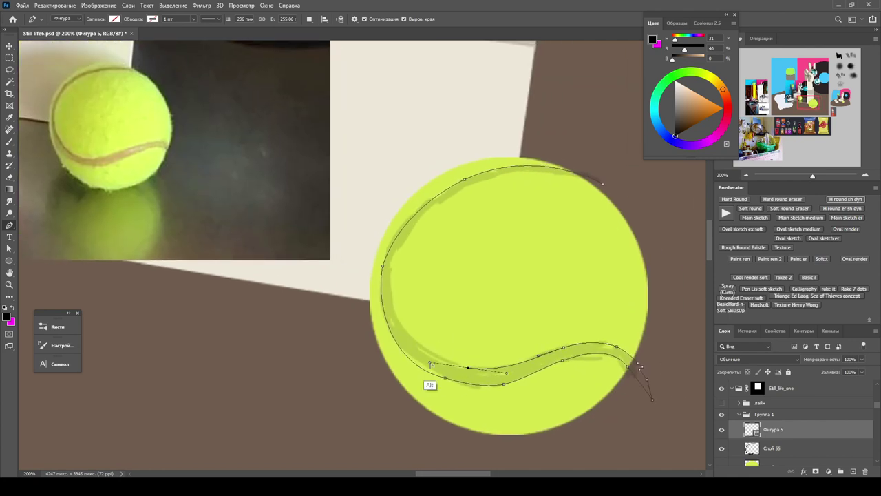
drag(406, 332, 388, 307)
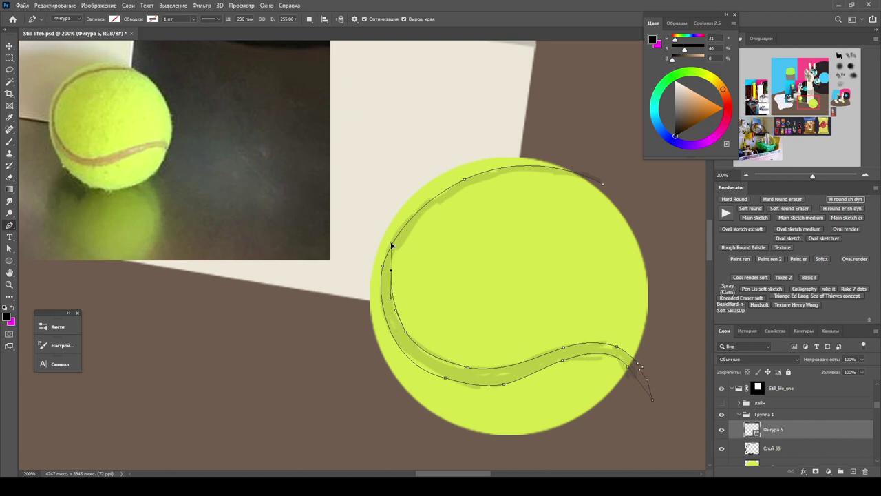
drag(392, 270, 390, 252)
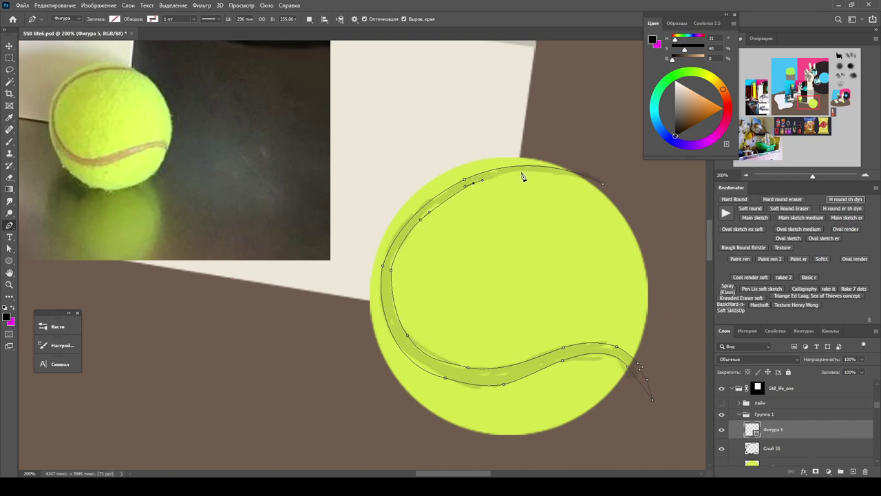
drag(579, 178, 604, 184)
Step: Adjust the seam path's anchor points and handles so the band follows the sketch smoothly with an even width
key(ctrl)
drag(448, 363, 392, 362)
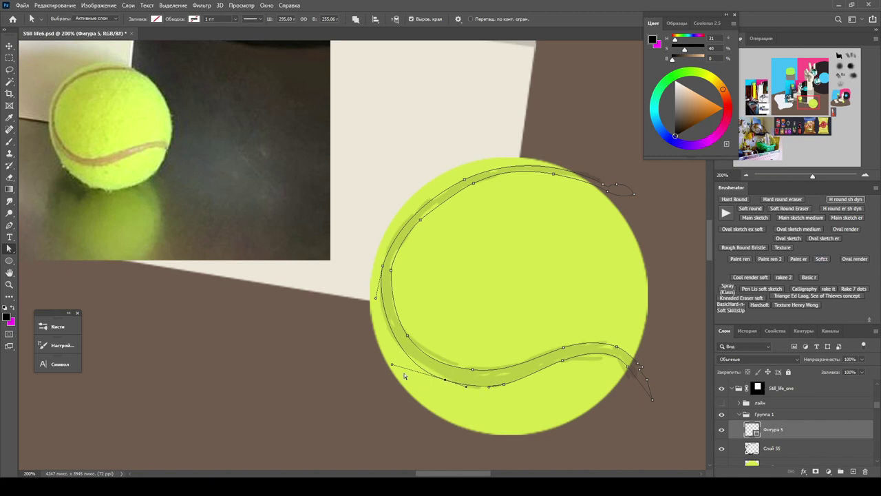
click(419, 289)
click(393, 273)
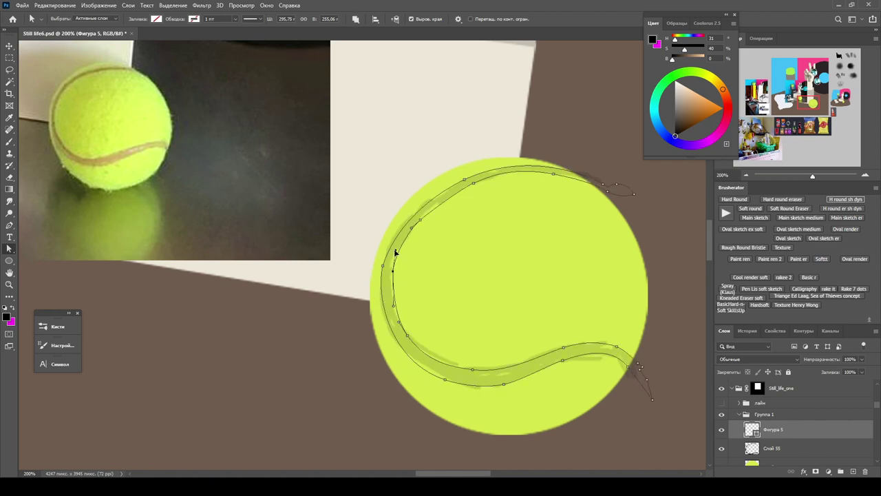
click(465, 179)
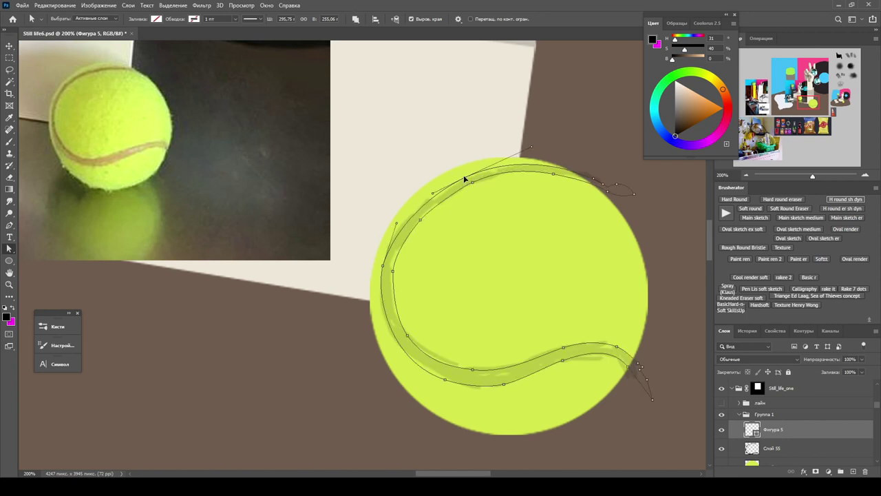
click(639, 365)
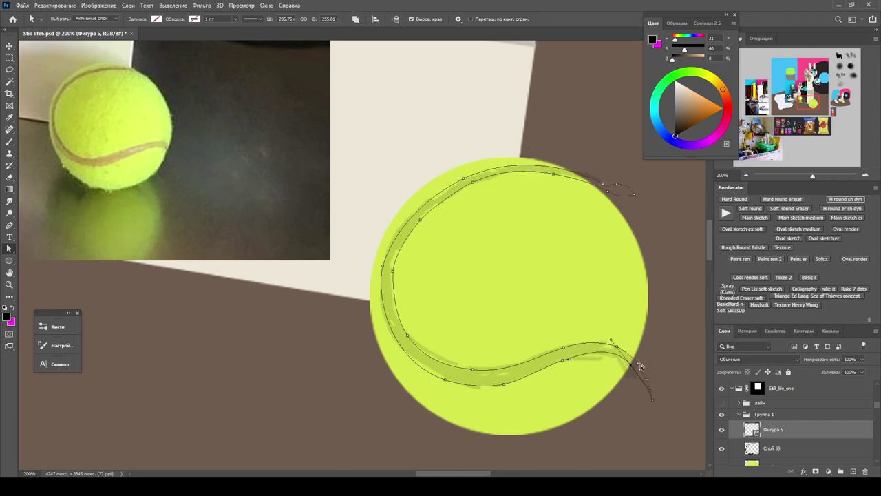
Step: Show the rulers and fill the seam shape with a greyish beige without an outline
key(ctrl+r)
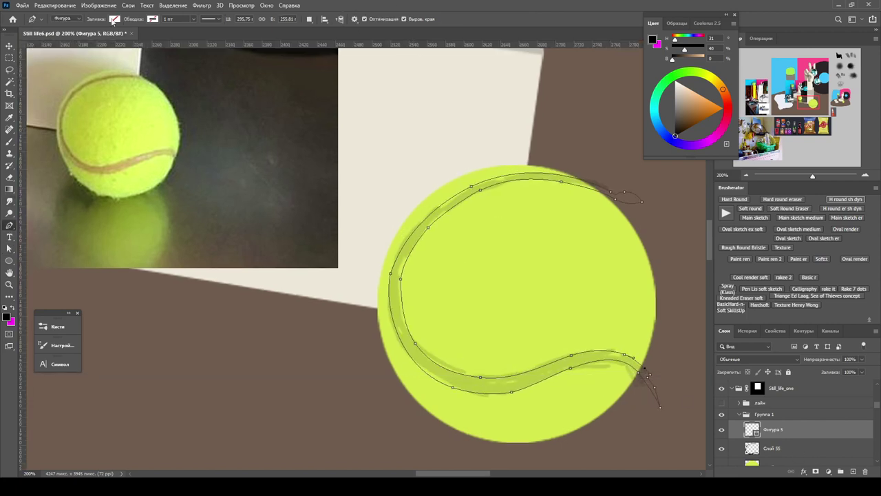
click(156, 19)
click(172, 36)
drag(682, 321, 682, 318)
click(578, 257)
click(764, 209)
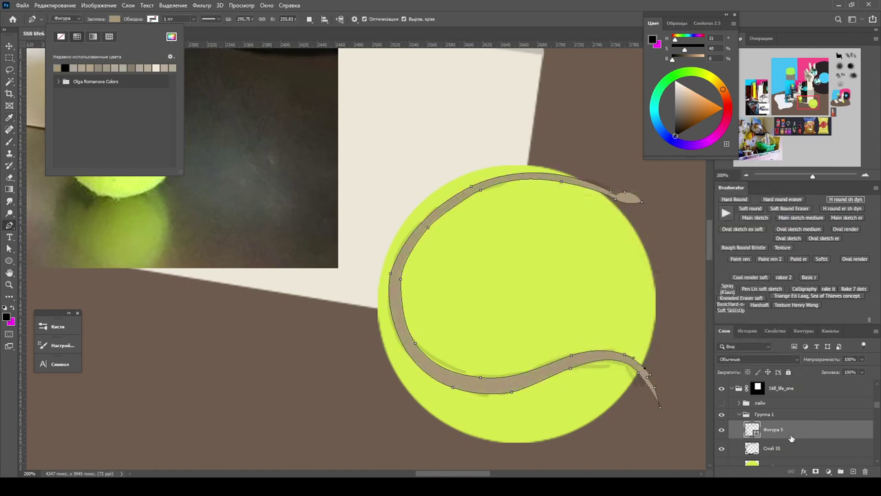
Step: Hide the seam sketch and place the seam shape directly above the ball's layer as a clipping mask
key(Return)
key(z)
scroll(567, 301, down, 5)
scroll(568, 301, up, 6)
key(alt+bracketleft)
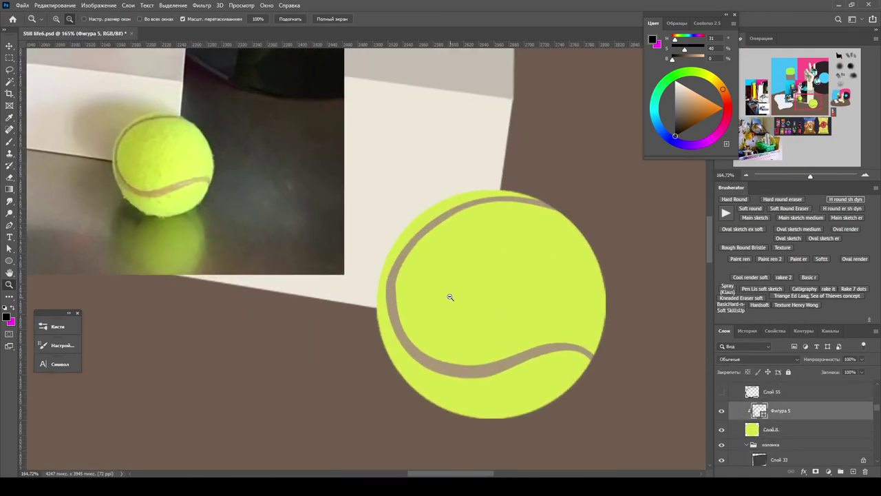
Step: Refine the curve of the seam's left and upper parts by adjusting its anchor points
key(a)
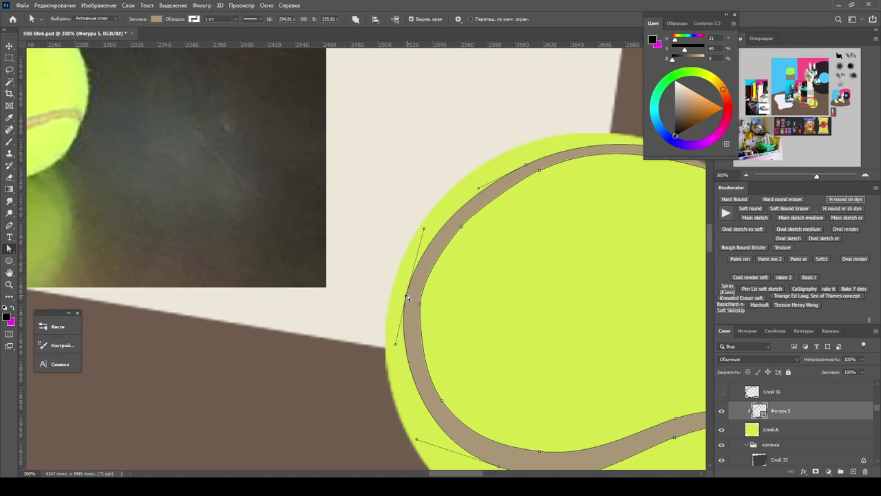
key(ctrl+minus)
click(442, 303)
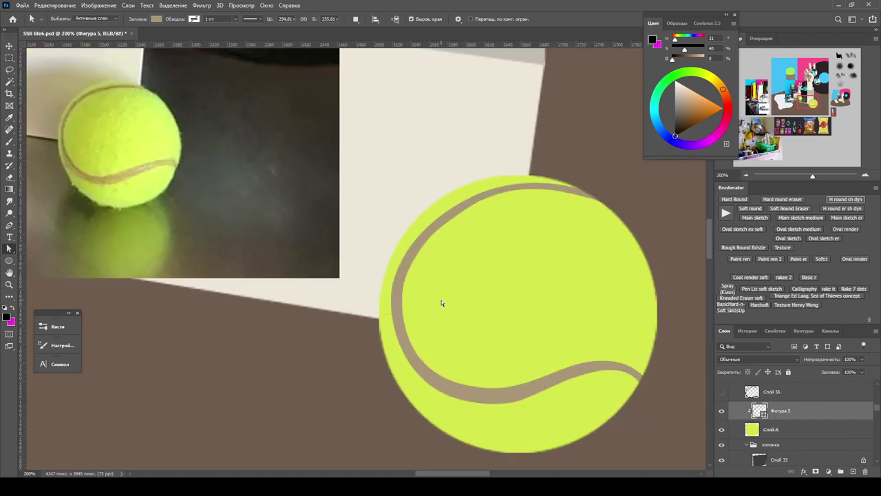
click(473, 204)
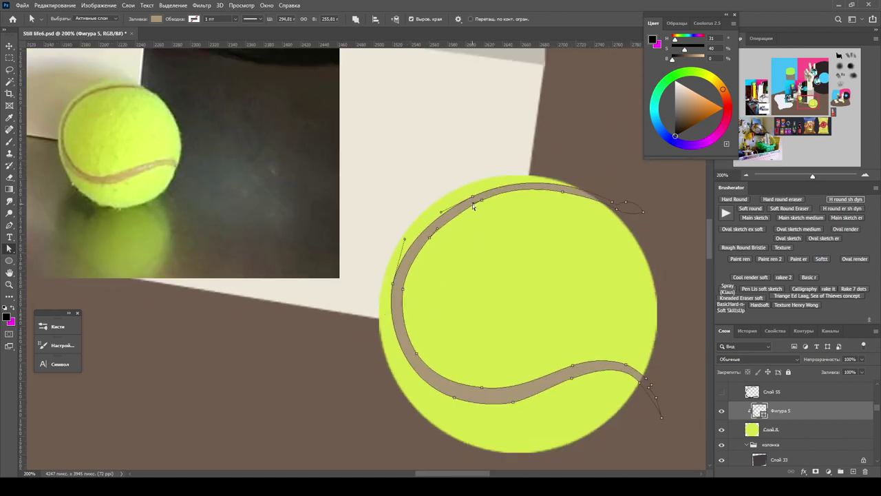
click(589, 200)
key(z)
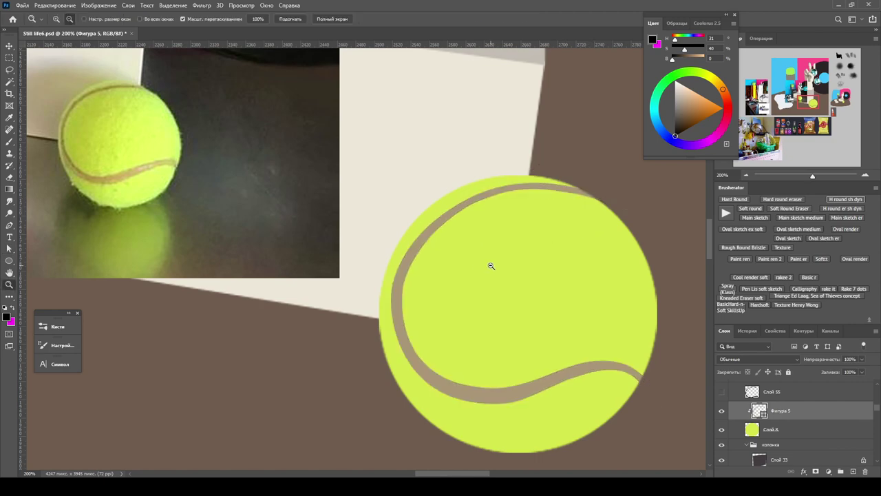
Step: Warp the seam shape slightly so its curve fits the ball's roundness
scroll(489, 262, down, 10)
scroll(503, 263, up, 8)
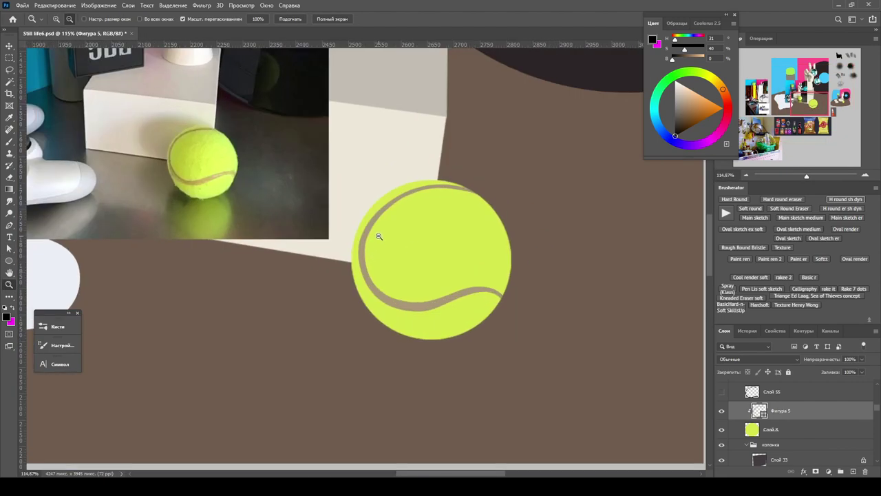
key(ctrl+t)
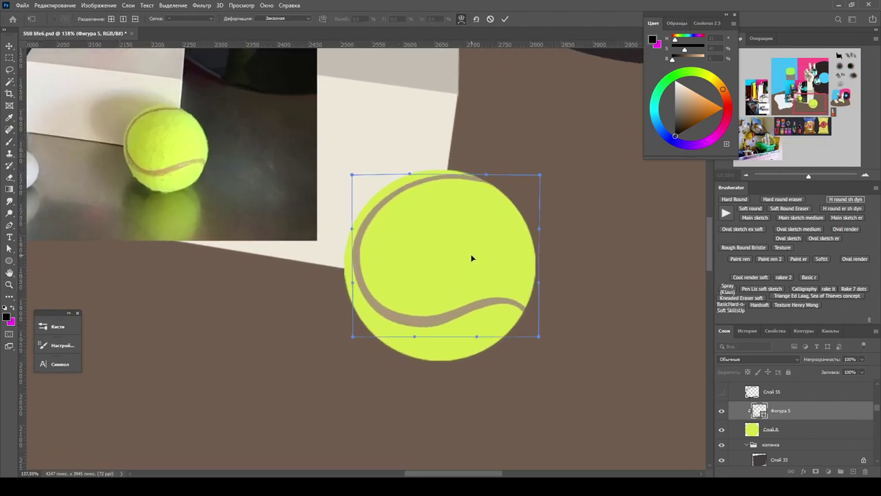
key(Return)
Step: Reshape the seam's lower right end by repositioning the anchor points where it meets the ball's edge
scroll(537, 309, up, 2)
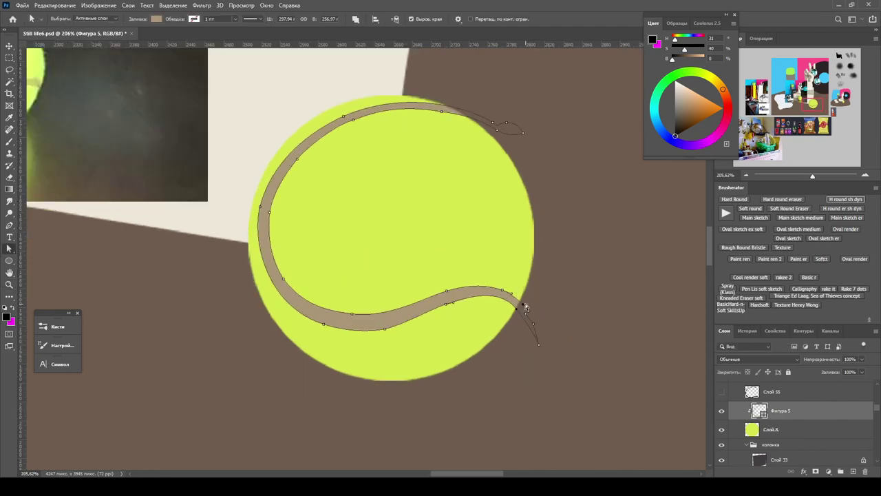
scroll(515, 324, down, 10)
scroll(496, 298, up, 11)
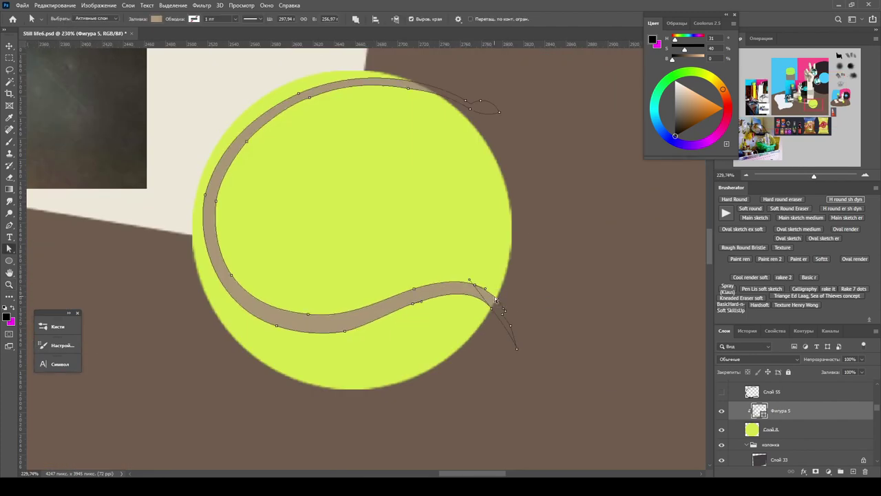
scroll(553, 304, down, 6)
scroll(478, 265, up, 8)
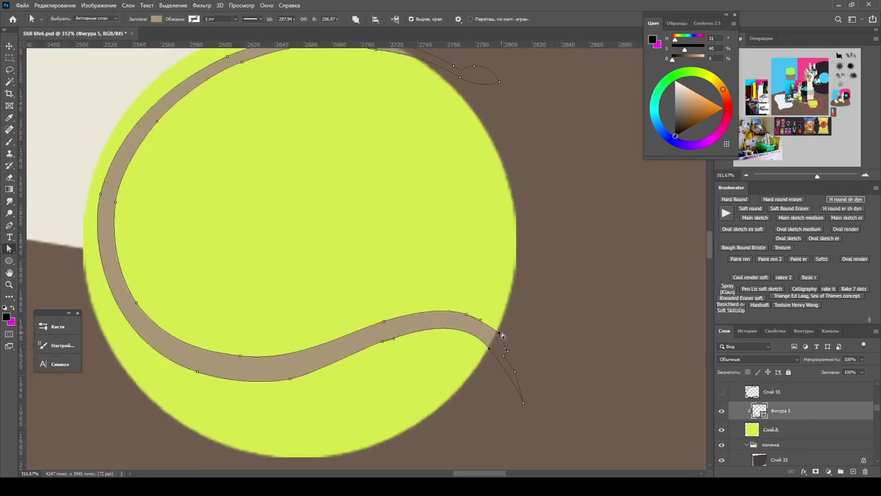
click(496, 336)
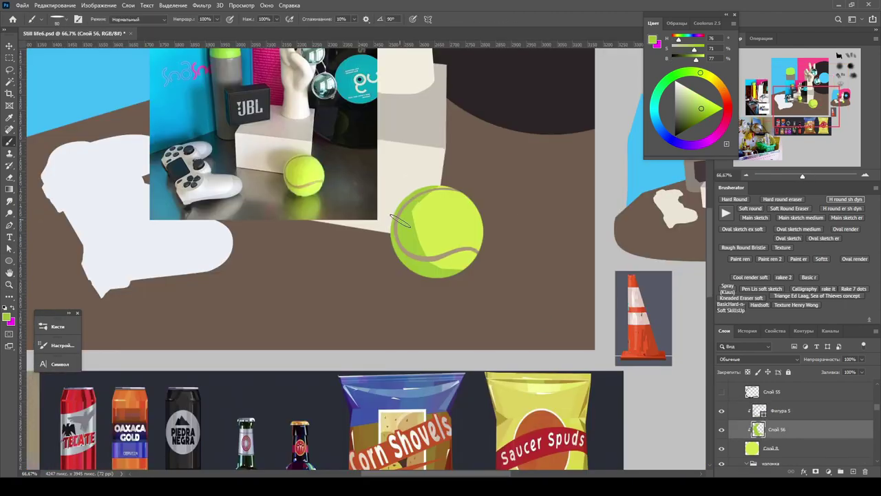
Step: Refine the edge of the ball's darker green shadow with the eraser and select the seam shape's layer
key(e)
scroll(405, 185, down, 5)
scroll(618, 170, up, 5)
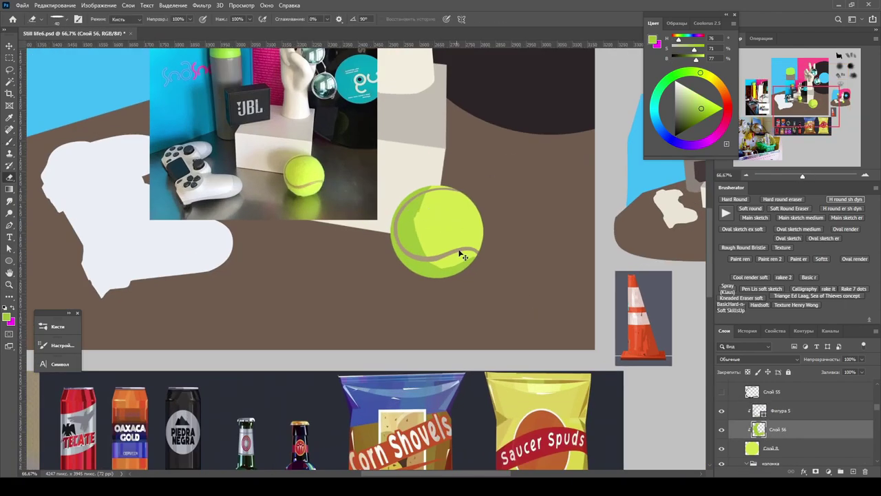
click(778, 411)
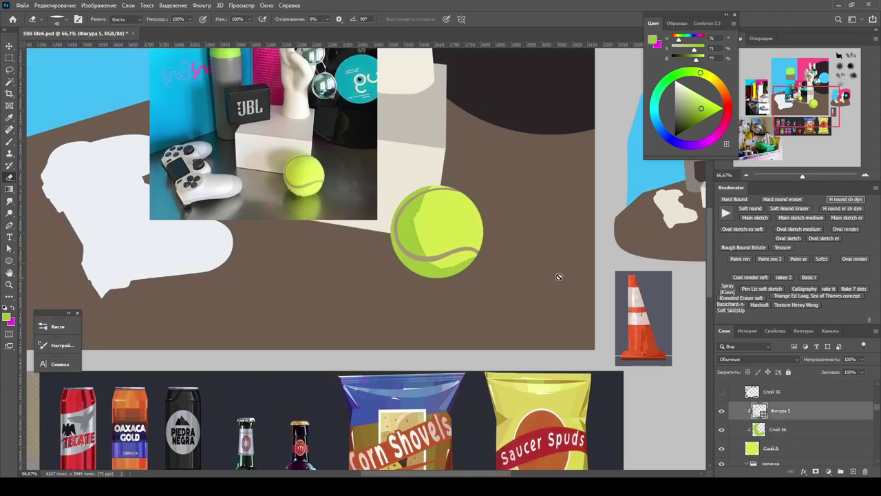
Step: Group the tennis ball's layers, mask the group to the ball's outline, and recolour part of the seam tan on a clipped layer
key(ctrl+g)
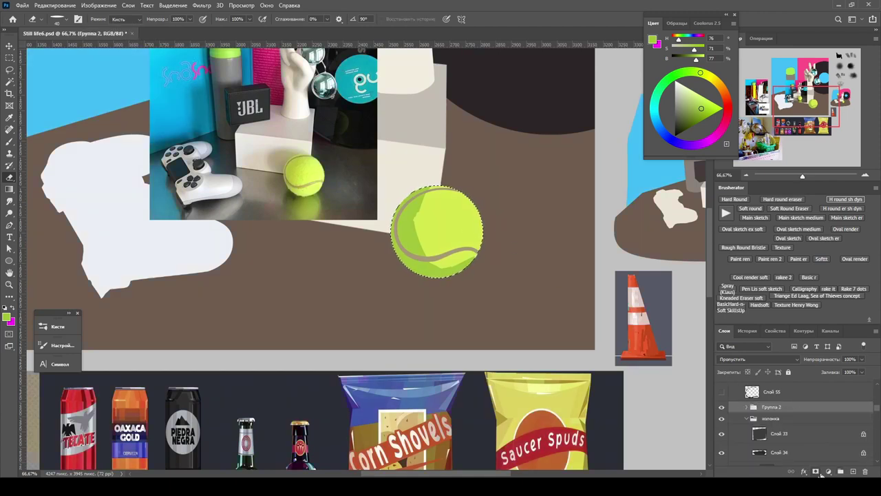
key(ctrl+shift+alt+n)
key(ctrl+alt+g)
key(ctrl+1)
alt+click(502, 255)
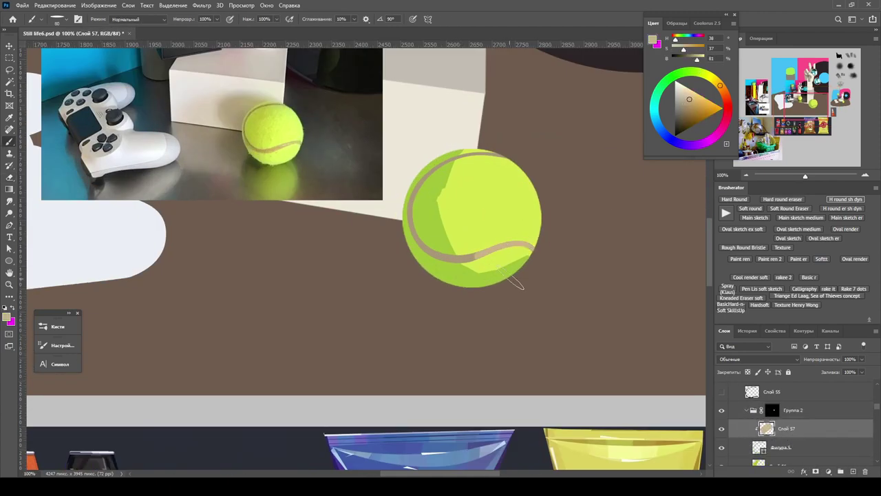
Step: Add a new layer in the speaker's group and choose a light bluish grey for the logo
key(z)
mouse_move(543, 238)
mouse_down()
mouse_move(482, 241)
mouse_move(641, 316)
mouse_up()
key(v)
ctrl+click(642, 316)
scroll(641, 316, up, 3)
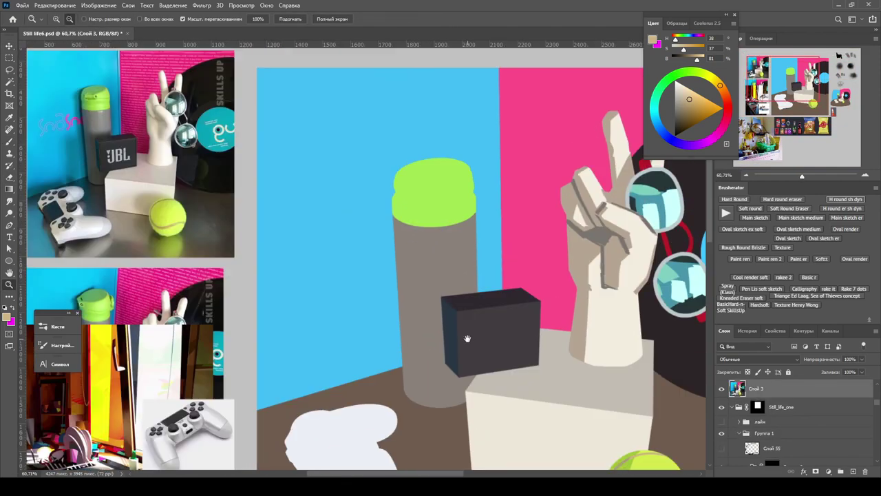
key(ctrl+shift+alt+n)
key(b)
drag(494, 324, 480, 286)
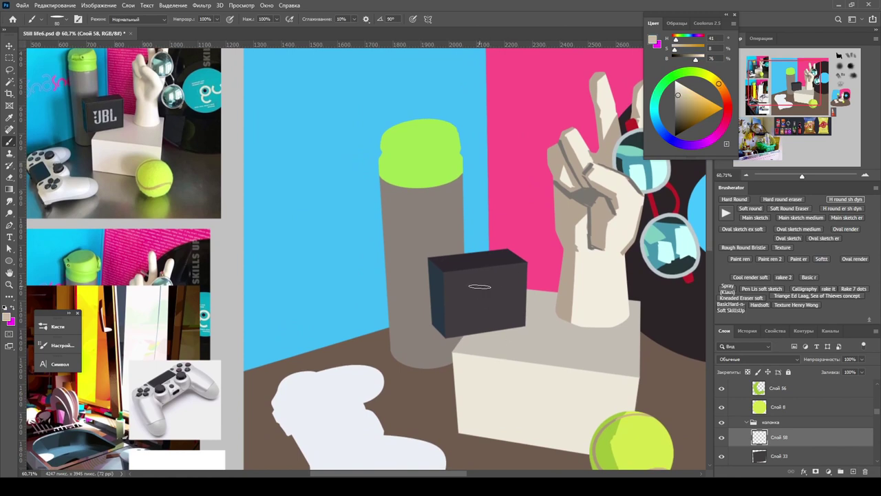
click(663, 132)
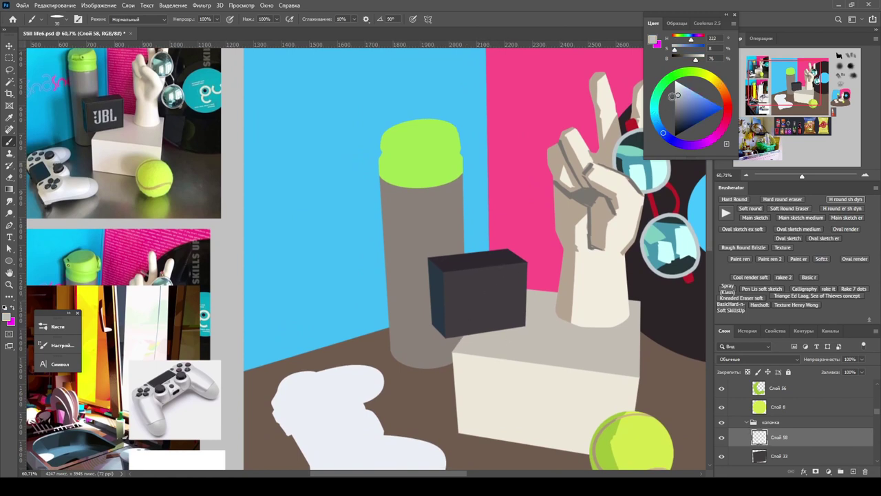
Step: Hand-letter the JBL logo with a small heart in light bluish grey on the speaker's front face
key(ctrl+z)
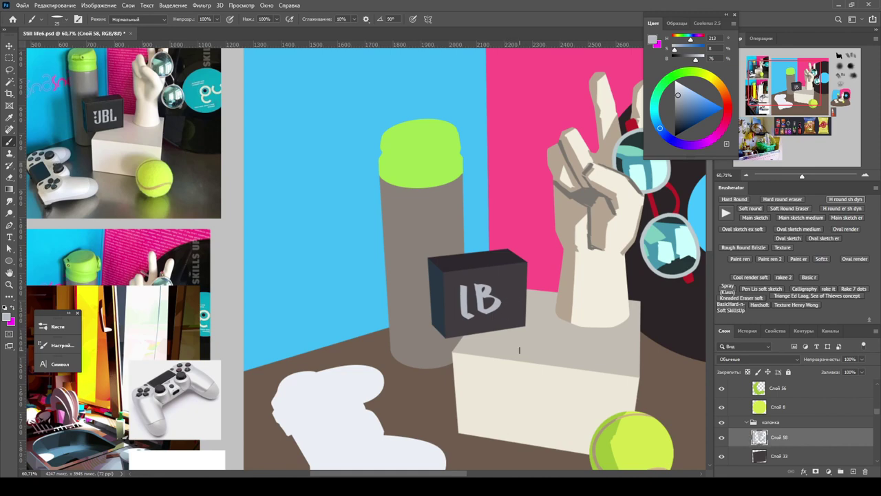
key(ctrl+z)
scroll(488, 283, down, 3)
scroll(488, 284, up, 3)
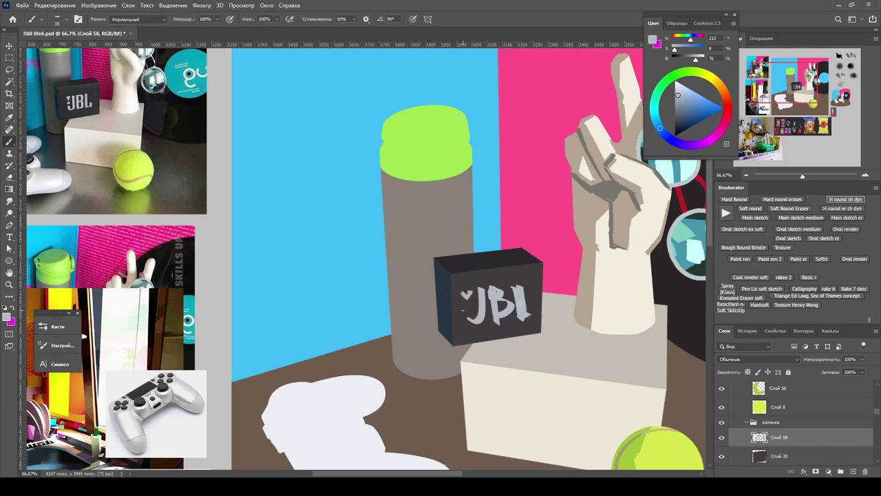
scroll(490, 300, down, 3)
scroll(490, 300, up, 3)
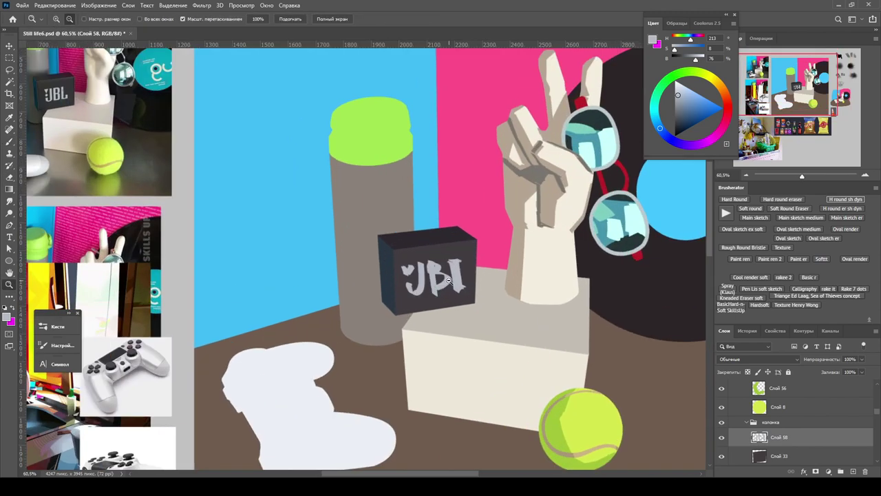
Step: Transform the logo lettering so it fits the perspective of the speaker's front face
key(ctrl+t)
key(Return)
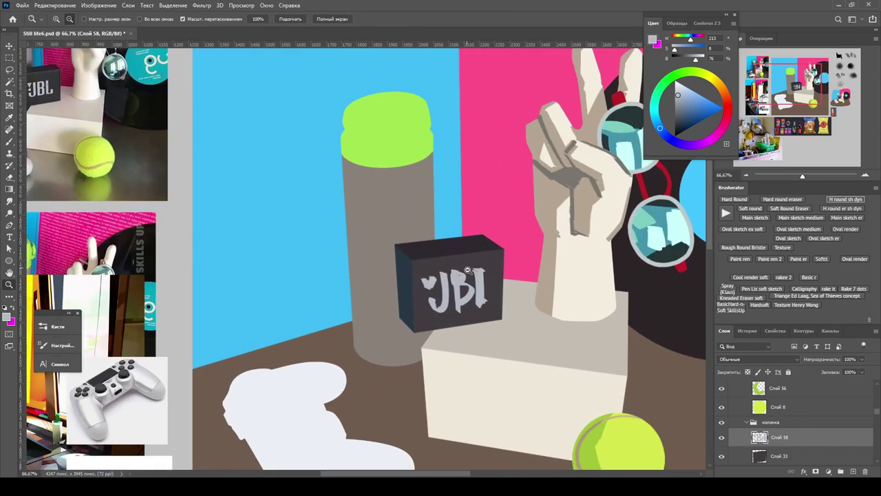
key(z)
alt+click(453, 260)
drag(453, 260, 484, 277)
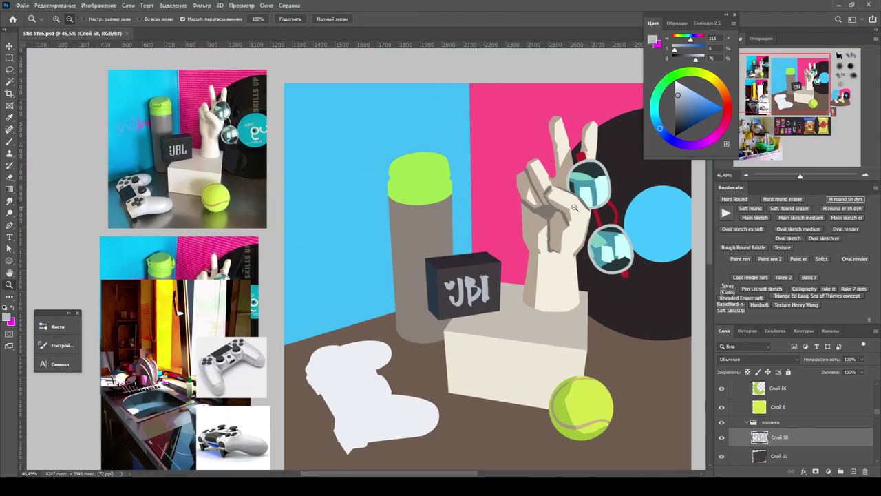
Step: Duplicate the record's blue centre disc beneath it, recolour the copy golden, and enlarge it to about 131% as a ring around the label
drag(574, 207, 480, 189)
drag(348, 137, 661, 278)
ctrl+click(608, 275)
double_click(760, 419)
key(Escape)
key(ctrl+j)
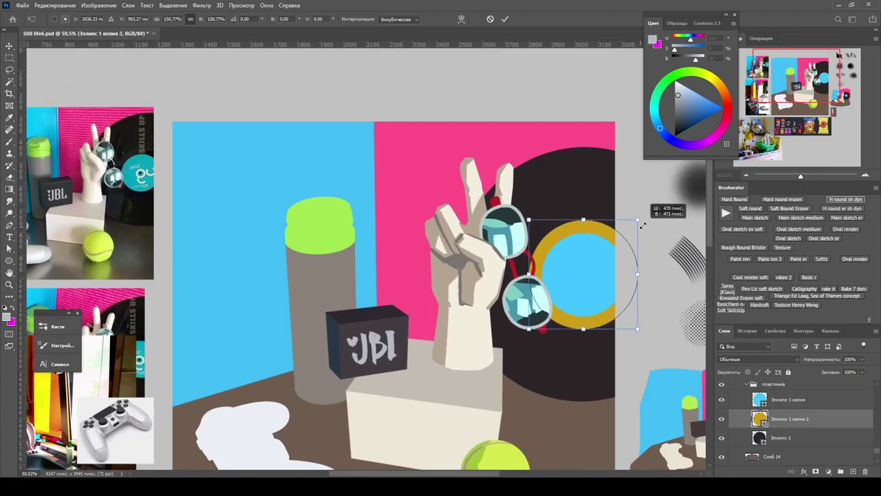
click(776, 331)
click(725, 331)
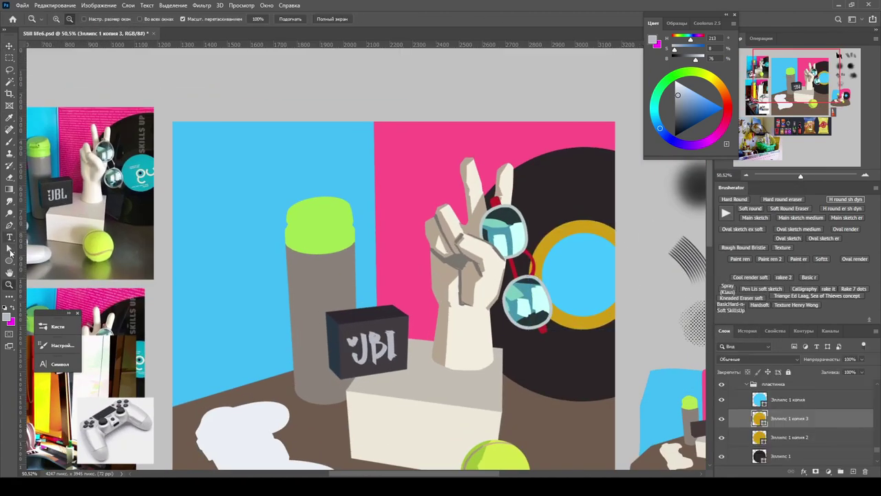
Step: Turn another copy of the golden disc into an outline with no fill and a thin yellow-green stroke
click(9, 261)
click(152, 18)
click(114, 18)
click(60, 37)
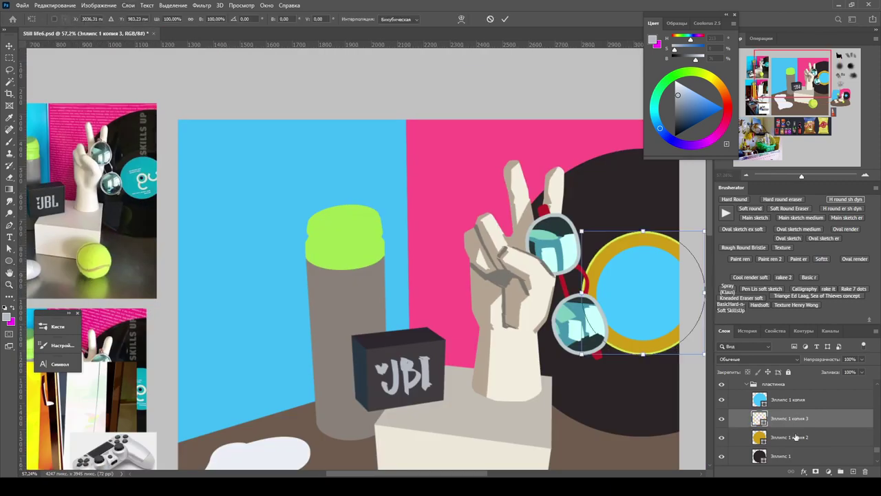
Step: Enlarge the yellow-green outline so it forms the first groove on the record outside the golden ring
key(z)
mouse_move(441, 155)
mouse_down()
mouse_move(460, 154)
mouse_move(386, 156)
mouse_move(441, 157)
mouse_up()
key(ctrl+t)
drag(513, 389, 575, 441)
key(Return)
Step: Duplicate and enlarge the outline repeatedly to build concentric grooves across the record
key(ctrl+alt+shift+t)
key(ctrl+alt+t)
key(Return)
key(ctrl+alt+t)
key(Return)
key(ctrl+alt+t)
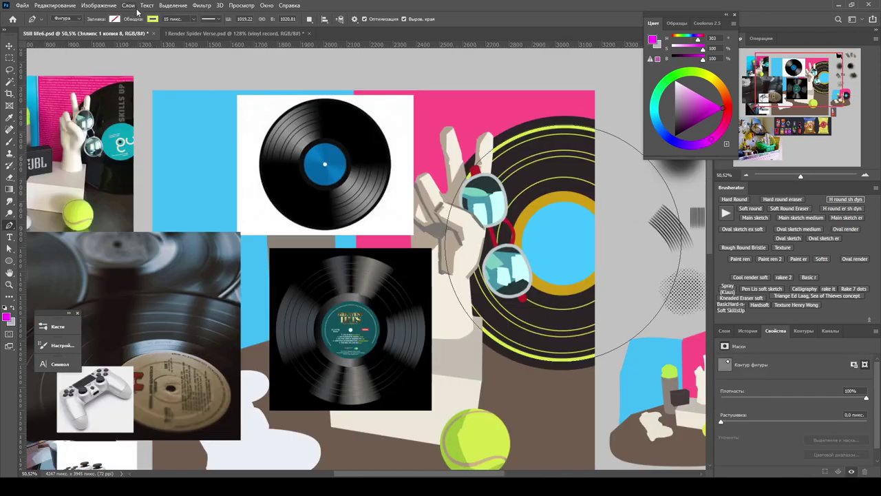
Step: Set the outermost groove's stroke to 16 px and enlarge it to the record's edge
key(ctrl+alt+t)
key(F7)
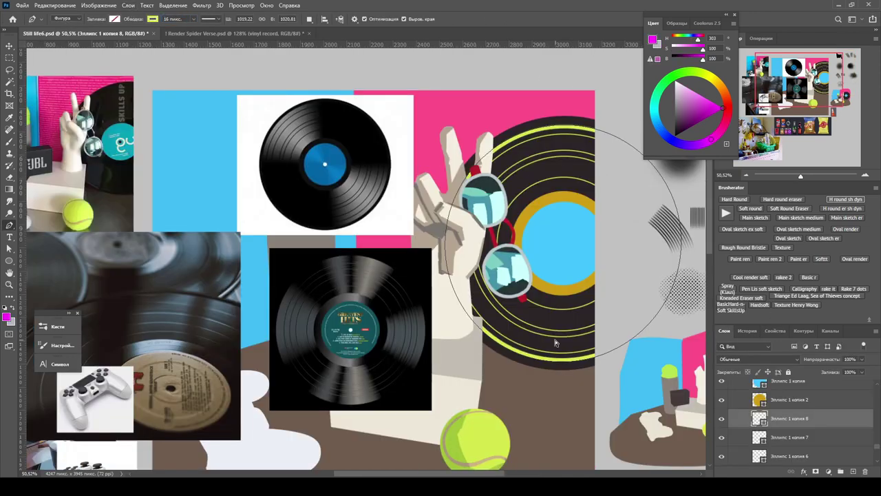
key(Return)
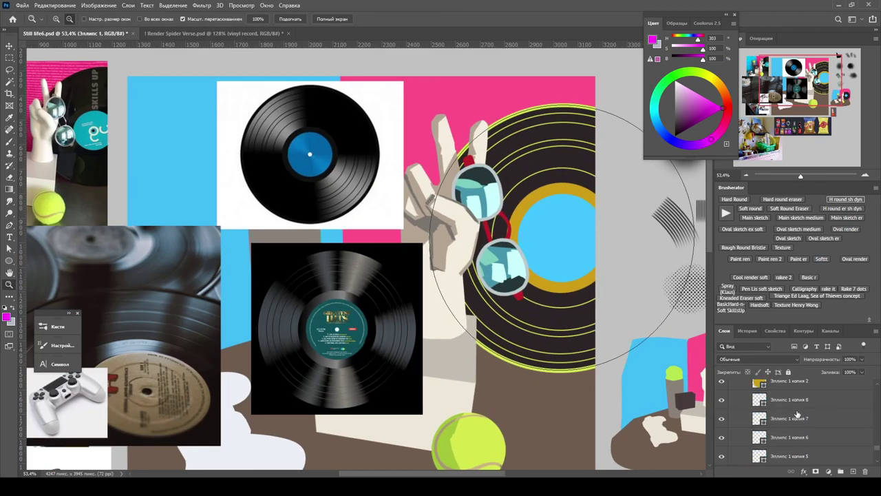
Step: Select the inner groove shapes together and scale them down slightly around the record's centre
scroll(797, 414, down, 1)
shift+click(792, 437)
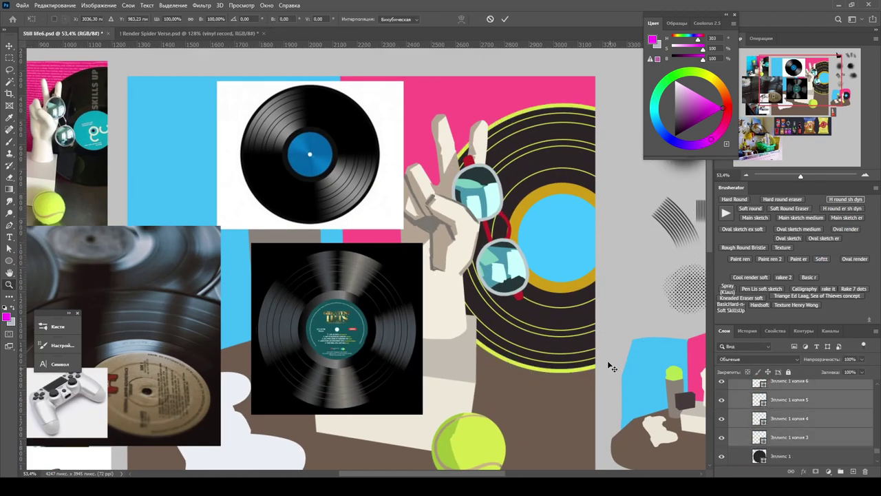
key(ctrl+t)
drag(690, 366, 682, 360)
scroll(797, 420, up, 4)
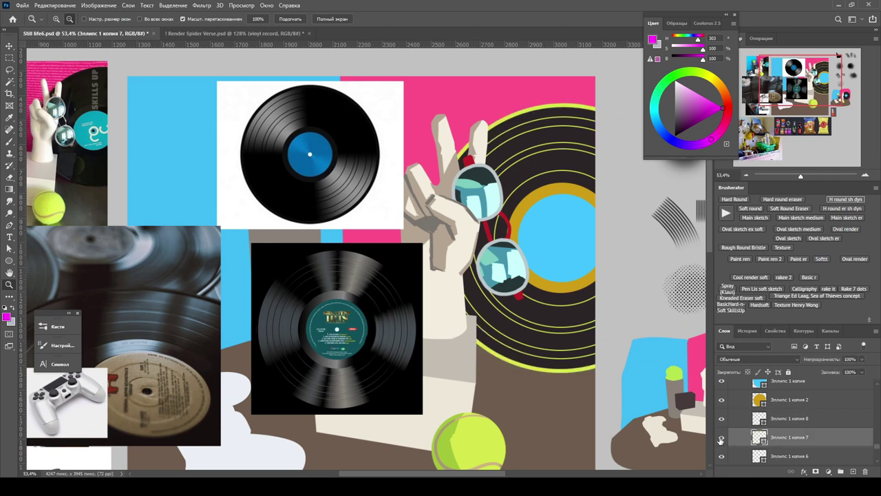
Step: Scale the two groove shapes Эллипс 1 копия 5 and копия 4 slightly inward to adjust their spacing
click(792, 456)
scroll(792, 420, down, 4)
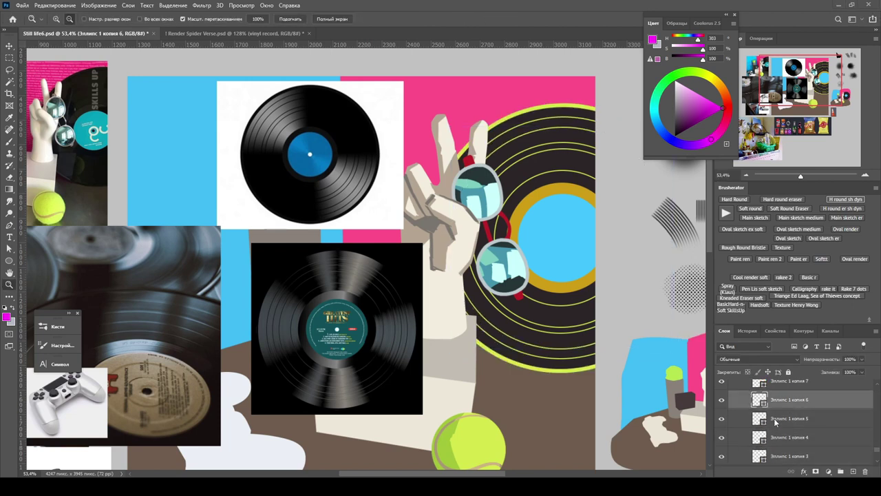
click(792, 418)
key(ctrl+t)
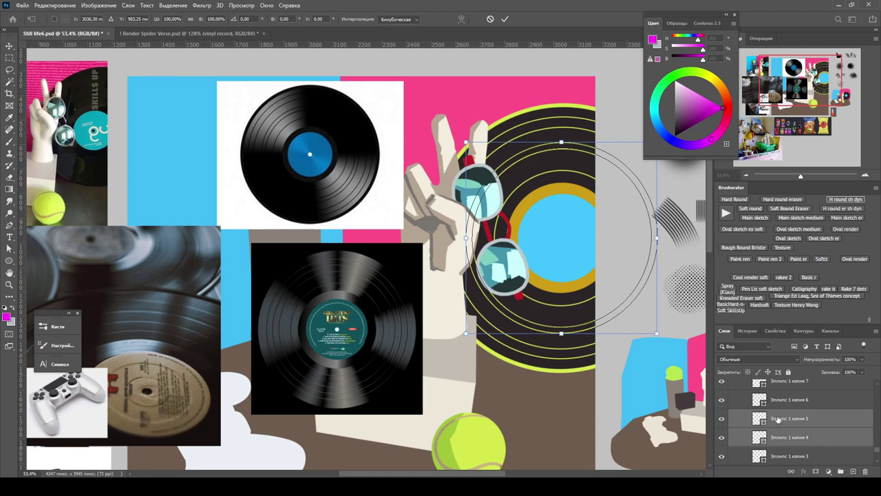
drag(657, 334, 654, 332)
key(Return)
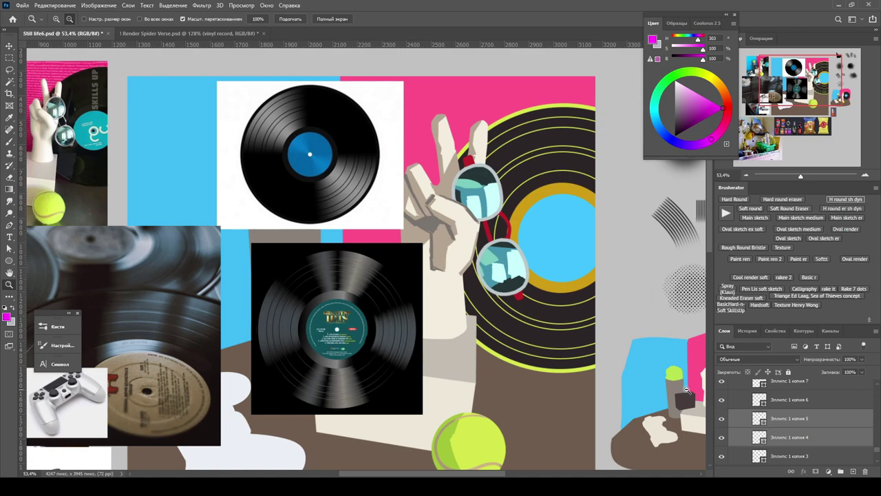
Step: Recolour the record's grooves and the golden ring around its label to near-black tones
scroll(657, 352, down, 3)
scroll(783, 424, down, 2)
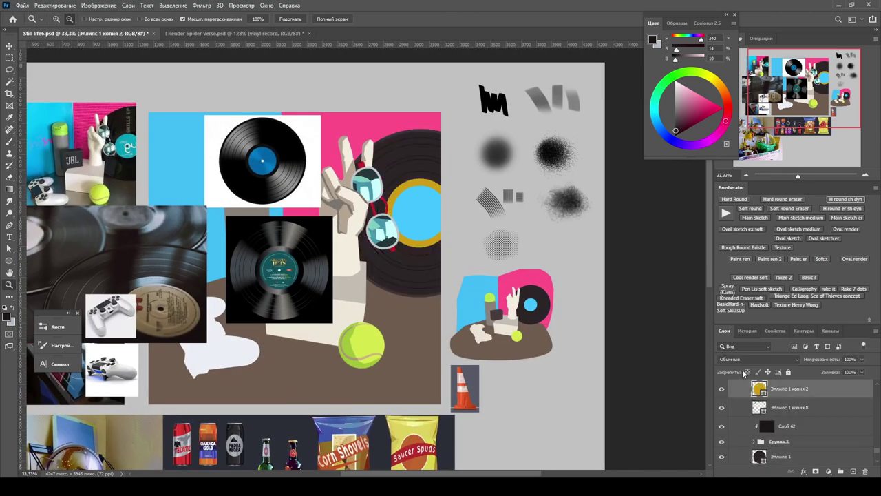
scroll(354, 163, up, 3)
key(u)
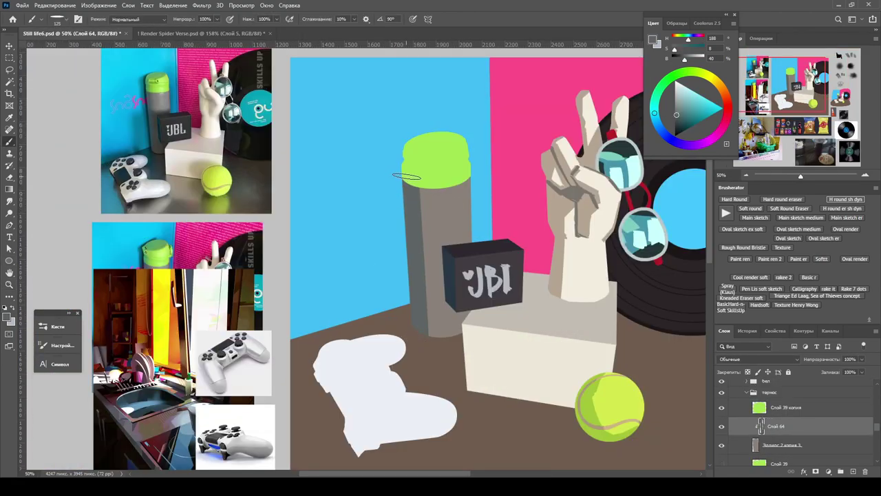
Step: Lasso the lower edge of the thermos's green lid and copy it to a new layer
key(z)
mouse_move(406, 318)
mouse_down()
mouse_move(468, 232)
mouse_move(413, 193)
mouse_move(395, 165)
mouse_move(427, 168)
mouse_up()
key(alt+])
key(e)
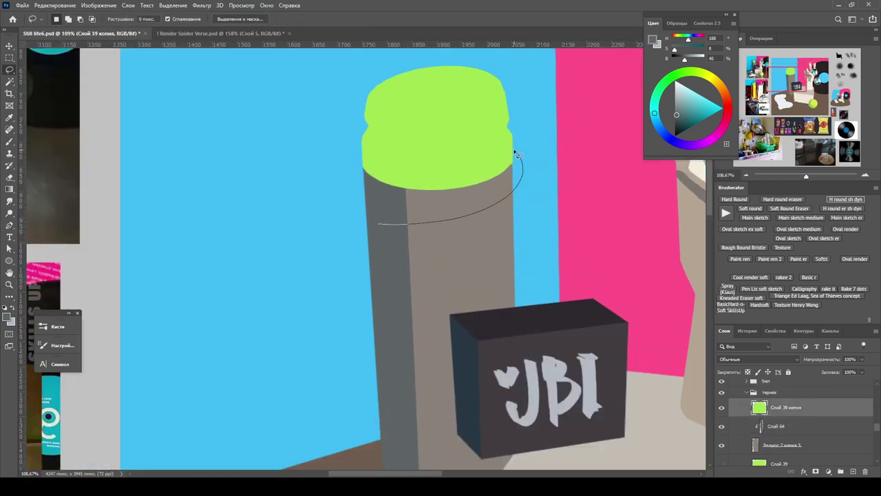
scroll(512, 168, up, 3)
key(b)
key(ctrl+alt+shift+n)
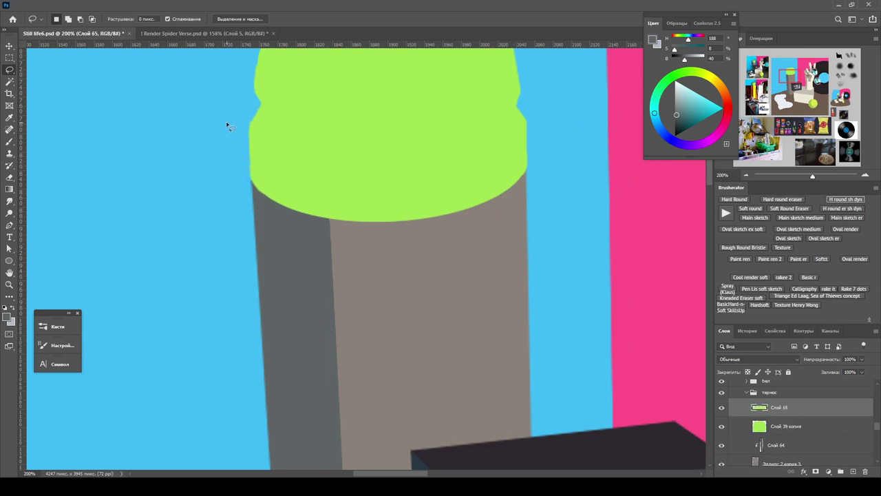
Step: Shift the copied lid edge down and make it a thin dark grey shadow clipped to the thermos body
key(v)
key(Down)
key(Down)
key(Down)
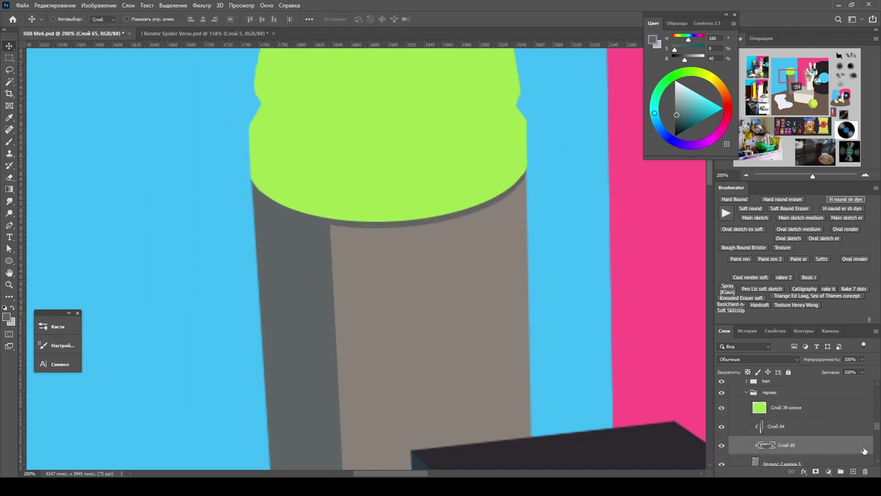
Step: Paint a dark grey shadow over the thermos's lower part and right side on a new clipped layer
key(b)
key(ctrl+alt+shift+n)
scroll(392, 220, down, 10)
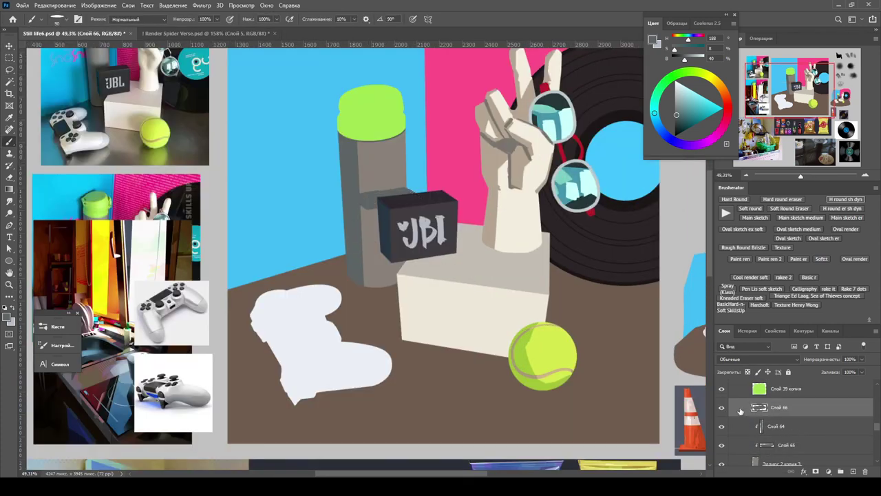
alt+click(741, 411)
drag(375, 207, 389, 282)
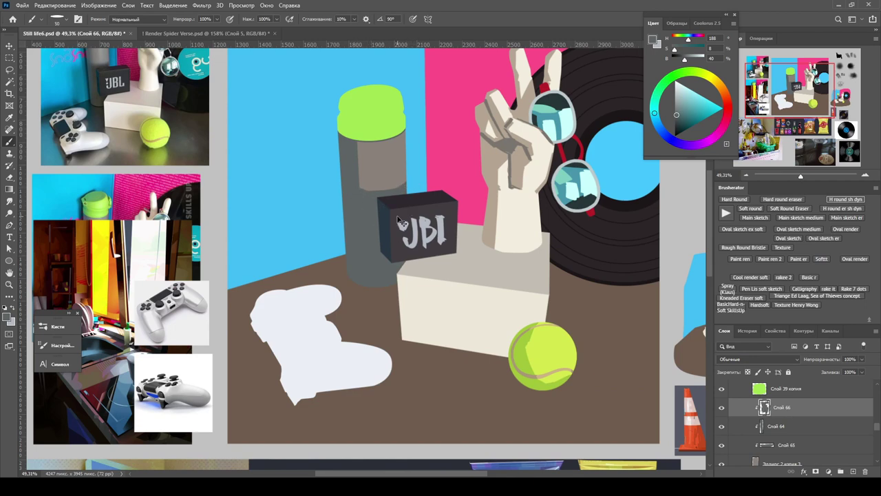
Step: Paint a dark blue-grey shadow across the back of the table on a new layer clipped to the tabletop
scroll(416, 198, down, 3)
scroll(416, 198, up, 1)
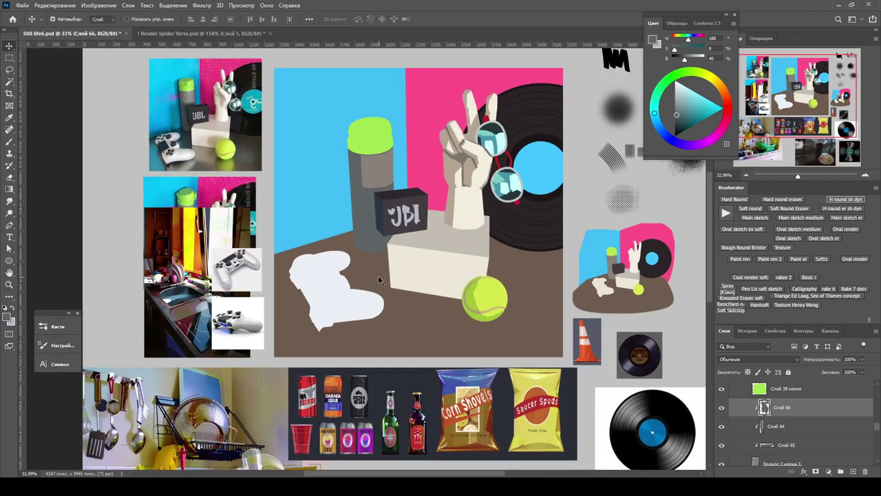
key(ctrl+alt+shift+n)
alt+click(368, 257)
scroll(368, 257, down, 1)
drag(331, 262, 372, 234)
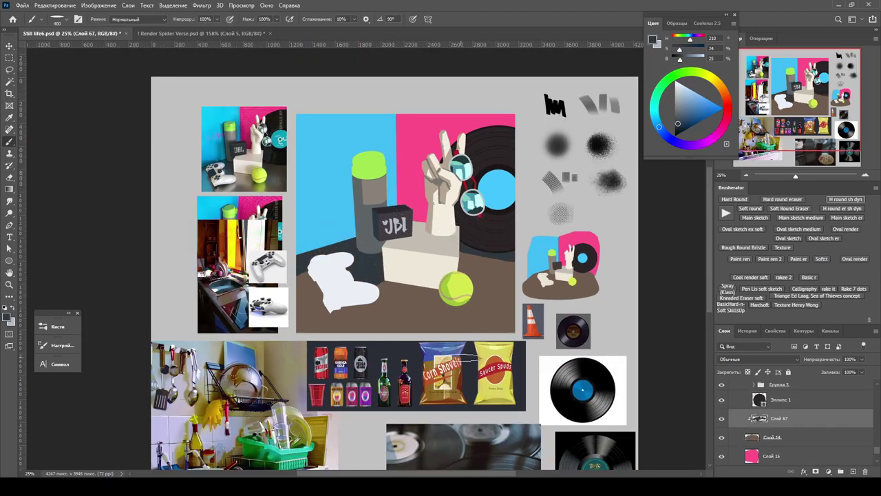
scroll(368, 260, up, 1)
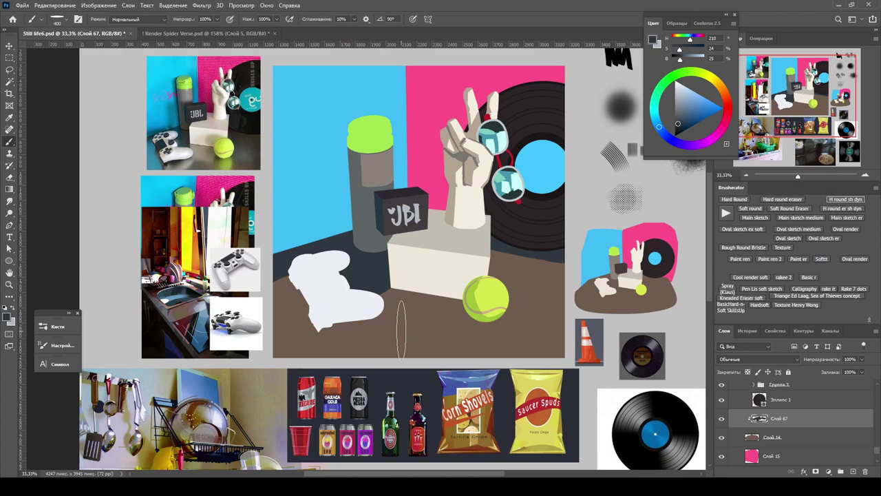
key(z)
drag(402, 330, 420, 331)
scroll(819, 428, up, 2)
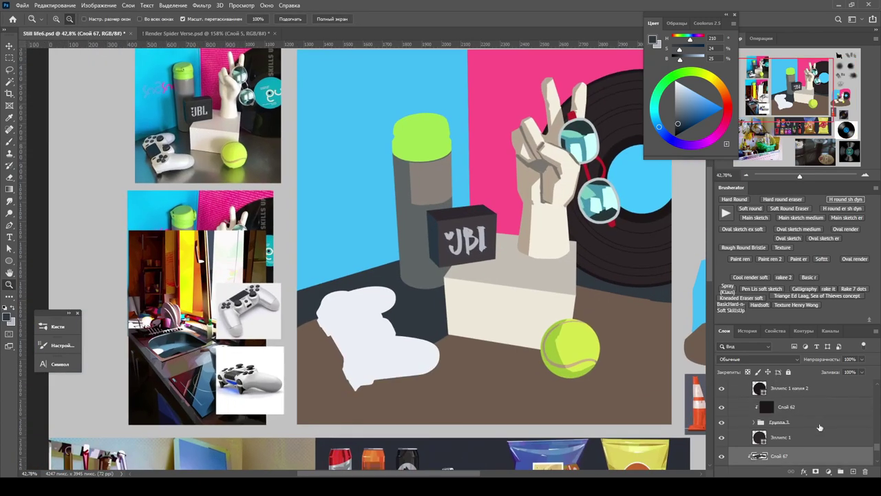
scroll(533, 307, down, 2)
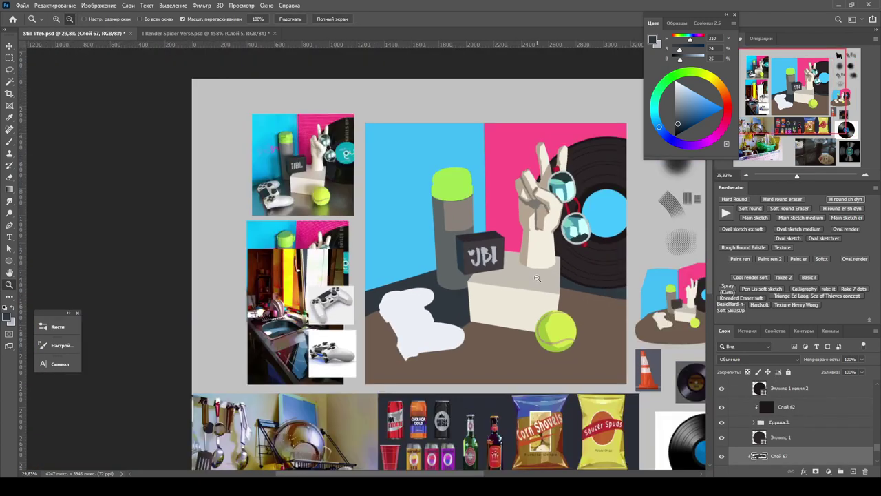
Step: Paint a grey reflection on the tabletop behind the ball and a teal reflection beside the controller at the table's left edge
scroll(759, 396, down, 1)
key(b)
scroll(562, 257, up, 1)
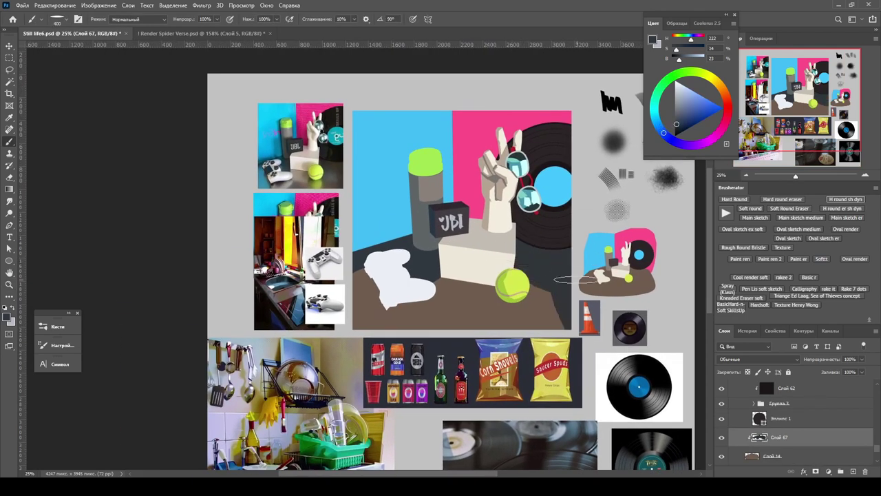
key(ctrl+plus)
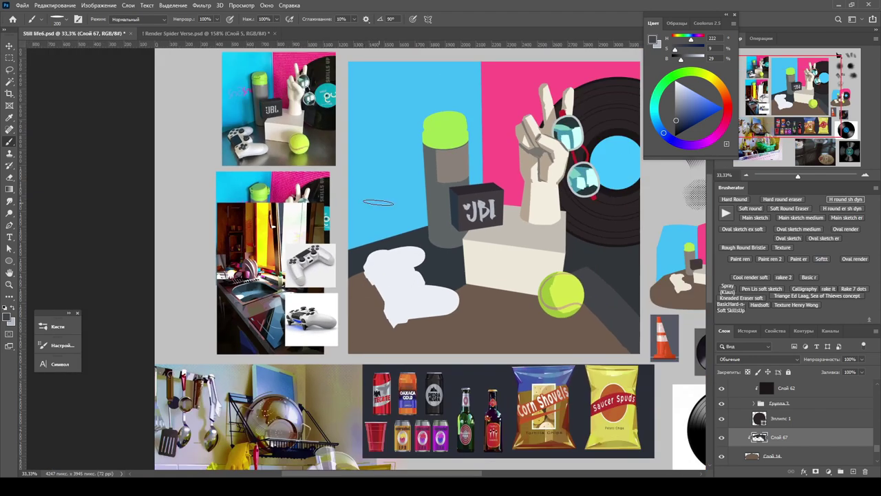
alt+click(378, 202)
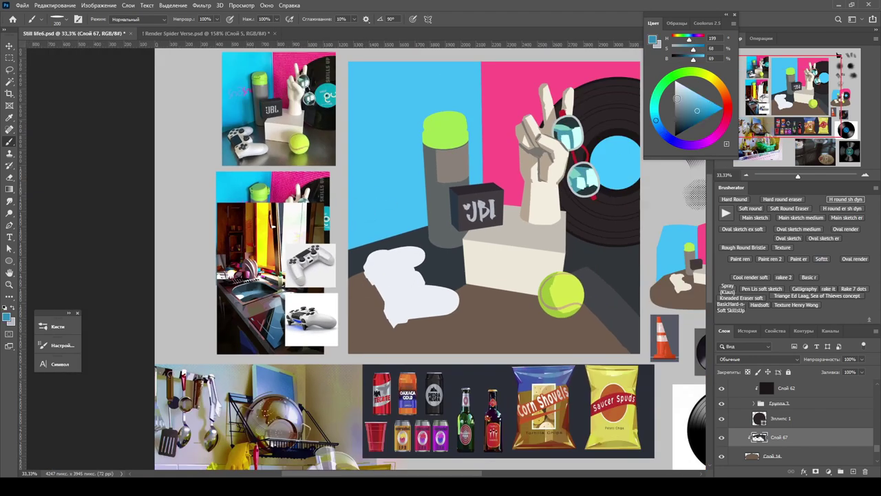
drag(353, 270, 360, 303)
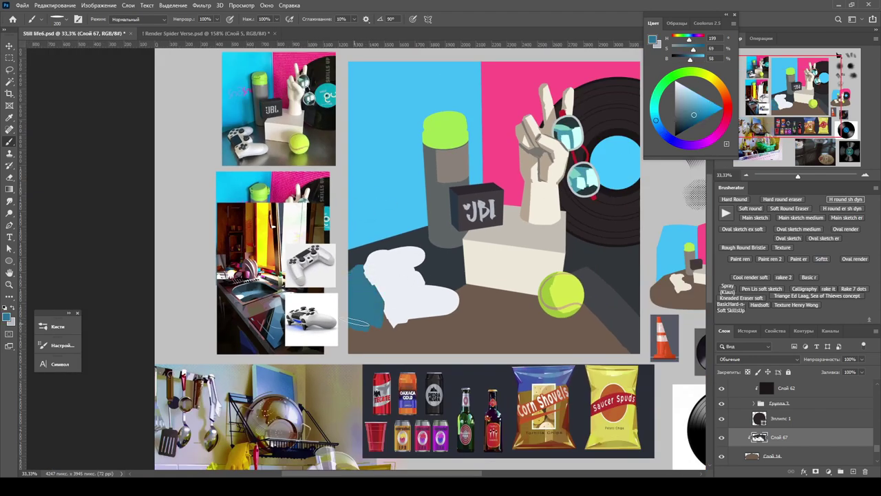
Step: Sample the table's brown and paint a lighter brown reflection directly beneath the white box
alt+click(517, 327)
mouse_move(496, 290)
mouse_down()
mouse_move(505, 309)
mouse_move(510, 285)
mouse_move(504, 328)
mouse_move(496, 303)
mouse_up()
alt+click(492, 310)
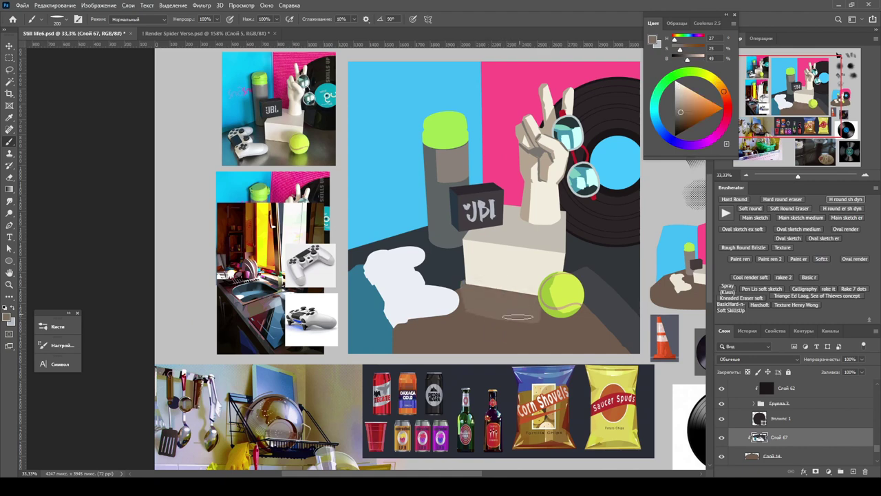
Step: On the box's front-face layer, lasso along the left and bottom edges and fill them in cream to straighten them
ctrl+click(510, 255)
scroll(510, 255, up, 5)
key(l)
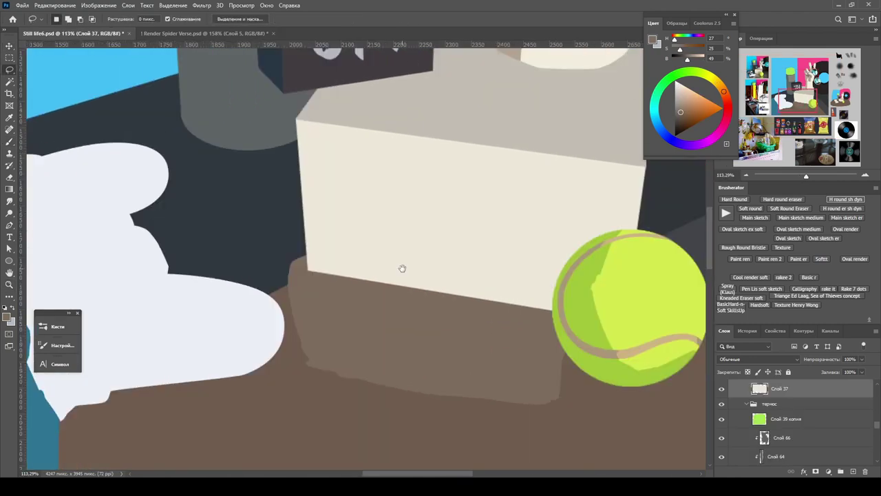
drag(458, 221, 561, 312)
drag(299, 272, 339, 181)
mouse_move(307, 270)
mouse_down()
mouse_move(281, 159)
mouse_move(307, 294)
mouse_move(331, 186)
mouse_up()
drag(266, 131, 253, 168)
drag(274, 282, 290, 288)
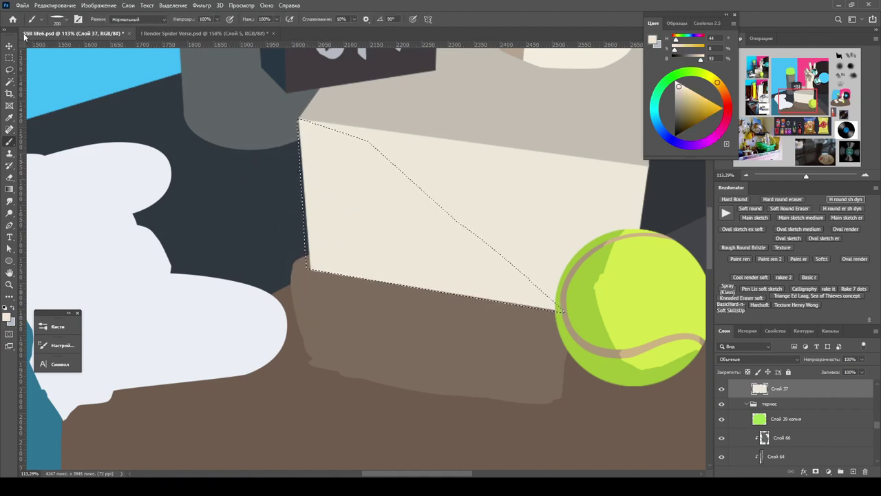
key(ctrl+d)
Step: Use the Lasso to clean up the right and bottom edges of the box's front face
scroll(453, 262, up, 3)
drag(363, 110, 334, 86)
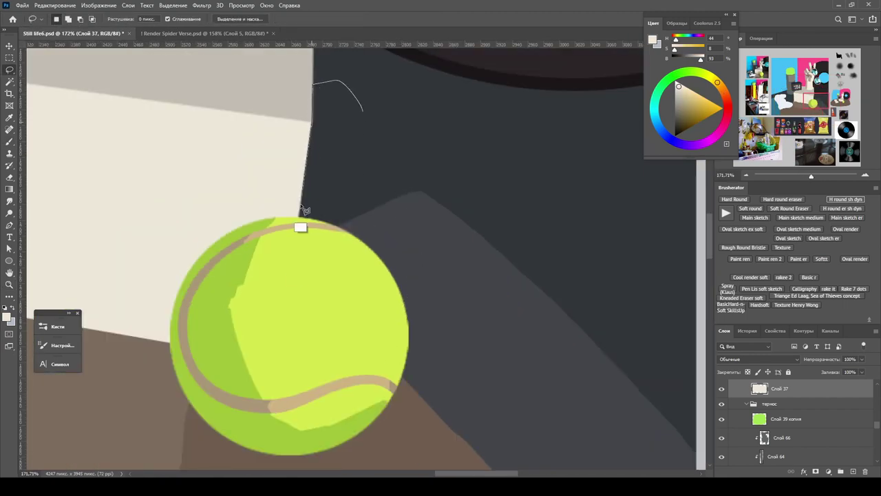
key(z)
scroll(515, 170, down, 5)
scroll(508, 133, up, 4)
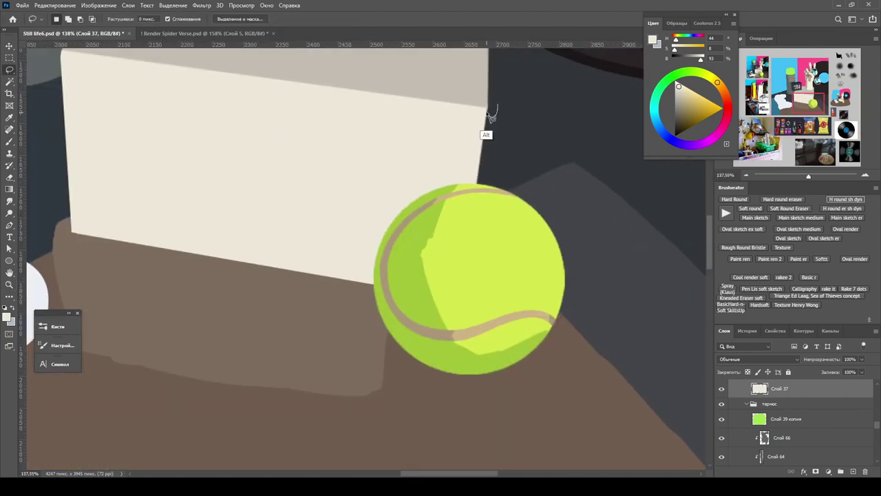
scroll(311, 250, up, 2)
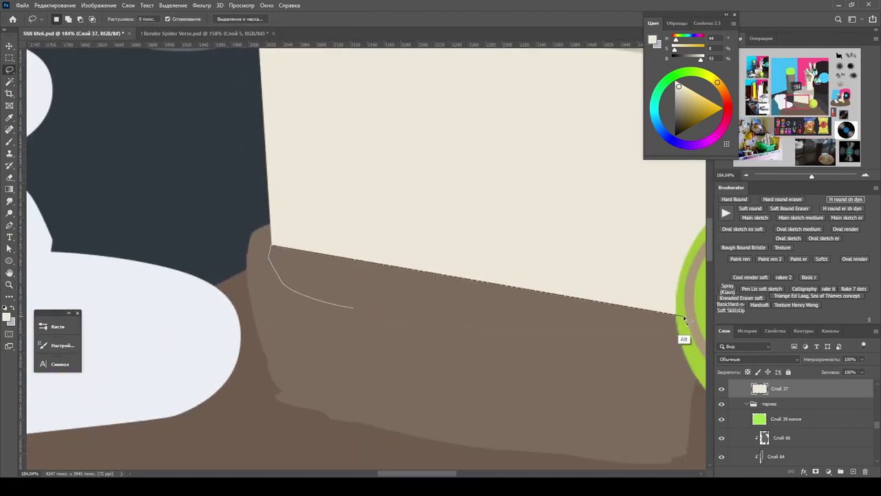
scroll(414, 334, down, 4)
Step: Select the white controller shape and enlarge it slightly with Free Transform
scroll(414, 334, down, 4)
ctrl+click(437, 344)
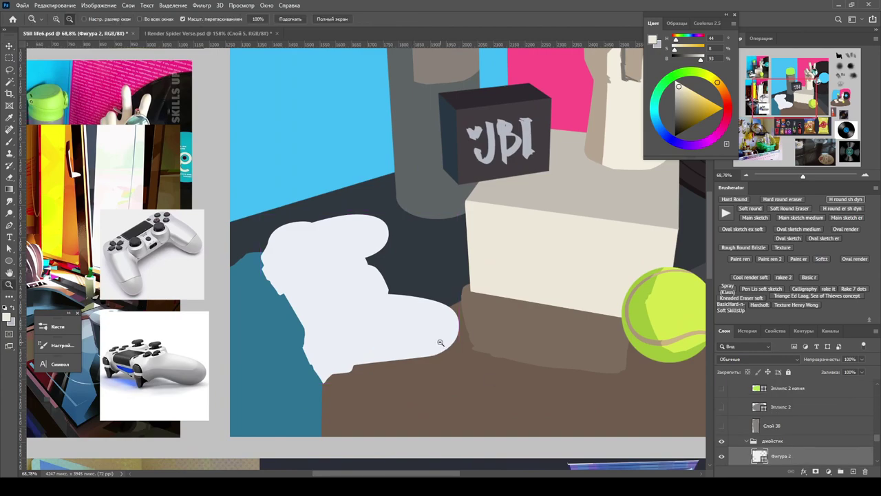
key(ctrl+t)
drag(452, 312, 486, 358)
key(Return)
scroll(462, 297, down, 1)
scroll(461, 297, up, 2)
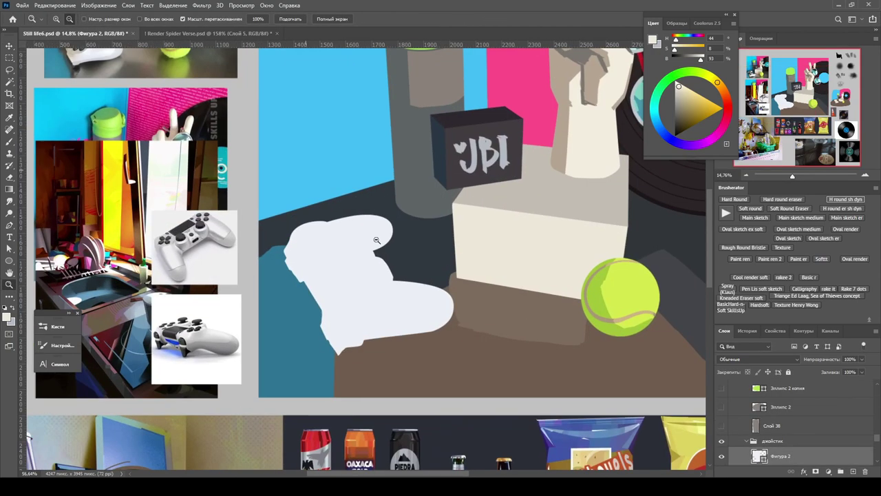
Step: Select both box layers, Слой 36 and Слой 37, and scale them together to about 101%
scroll(461, 297, down, 3)
scroll(461, 298, up, 1)
key(b)
click(763, 411)
key(ctrl+t)
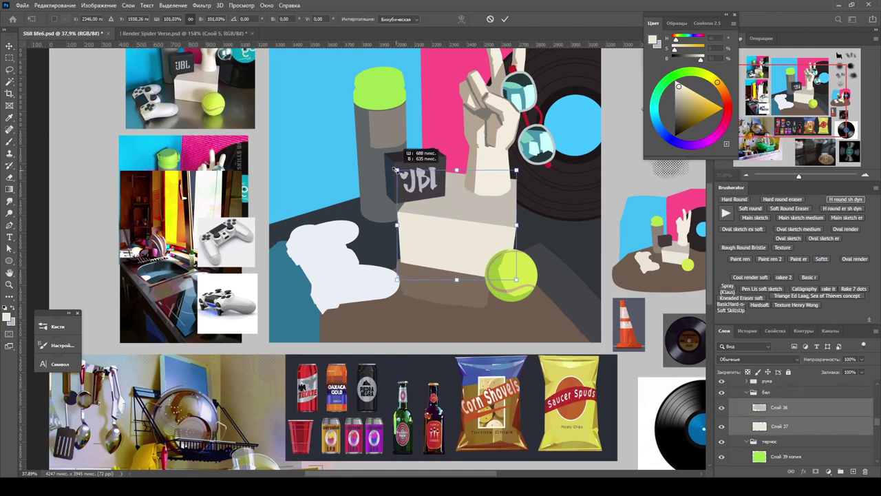
key(Return)
Step: Scale the box's top and front layers together to about 102.4%
scroll(796, 413, up, 2)
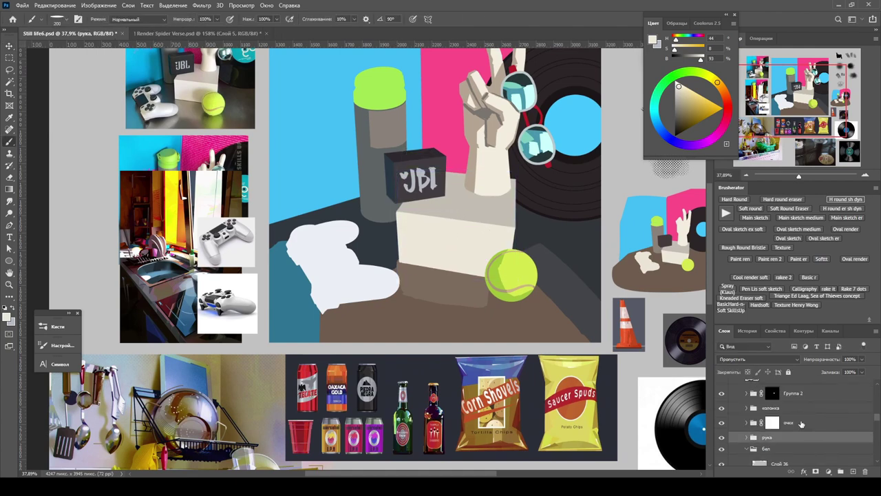
click(795, 421)
scroll(407, 248, down, 1)
ctrl+click(403, 251)
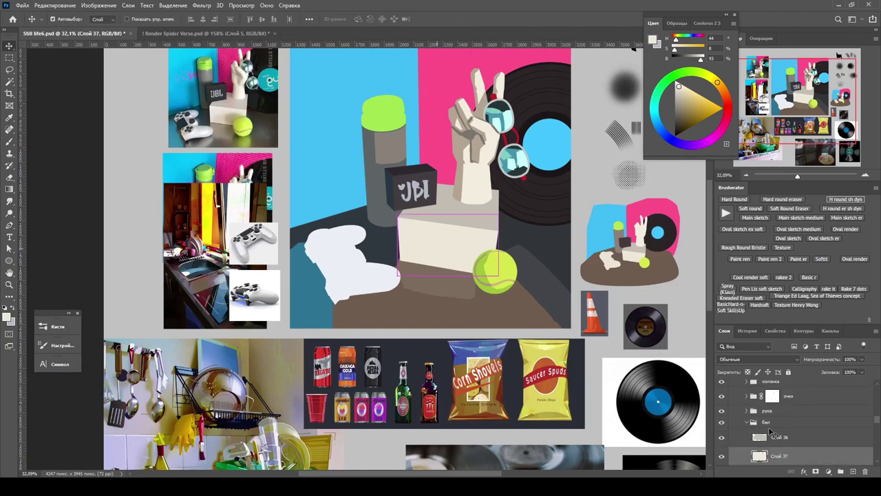
key(ctrl+t)
key(Return)
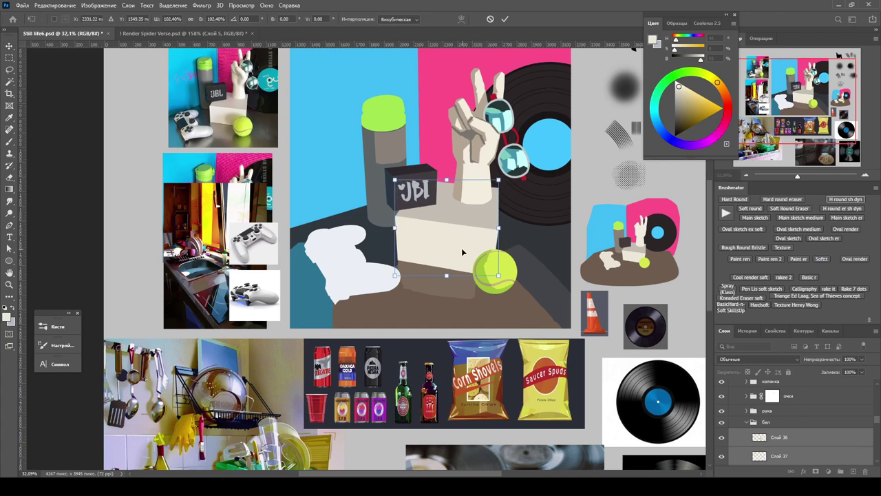
Step: Shift the колонка speaker group slightly left on the box, and select the джойстик group
scroll(461, 248, up, 3)
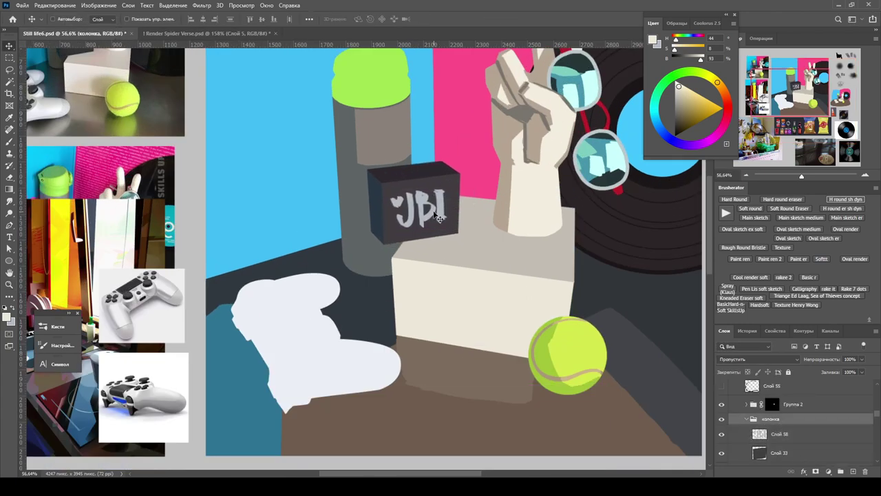
scroll(440, 219, down, 3)
click(731, 440)
key(z)
scroll(445, 298, up, 3)
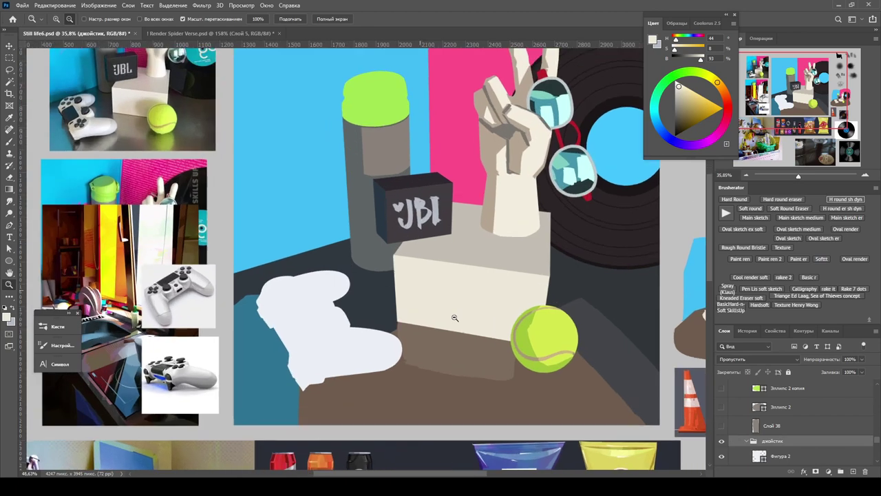
Step: With the ball hidden, extend the box's front face in cream into the lower-right corner behind it
ctrl+click(449, 274)
scroll(416, 325, down, 2)
key(l)
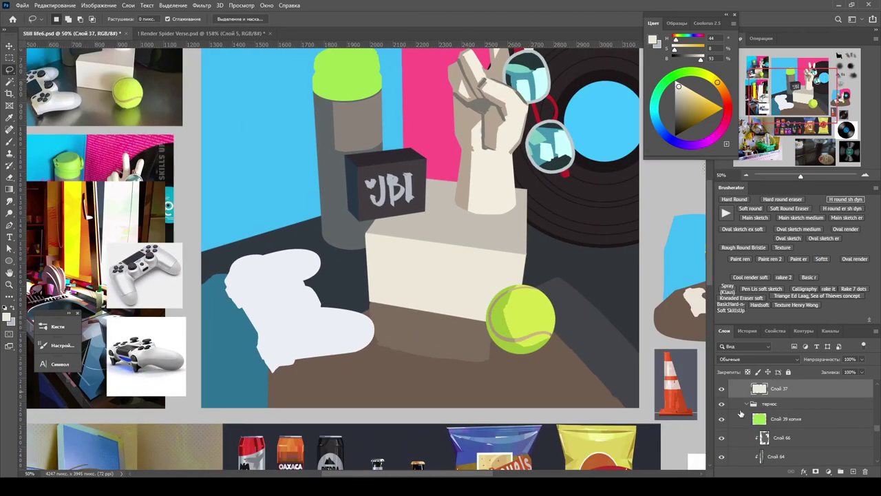
scroll(752, 385, up, 2)
scroll(528, 343, up, 2)
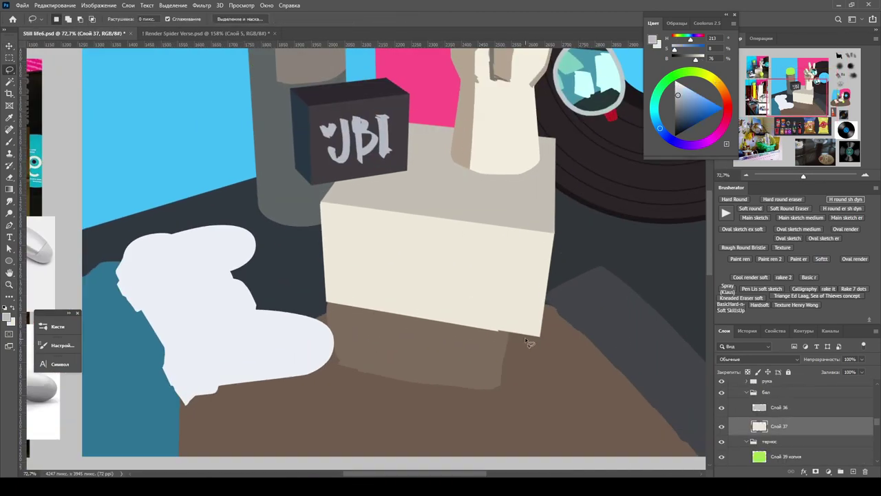
key(ctrl+plus)
key(b)
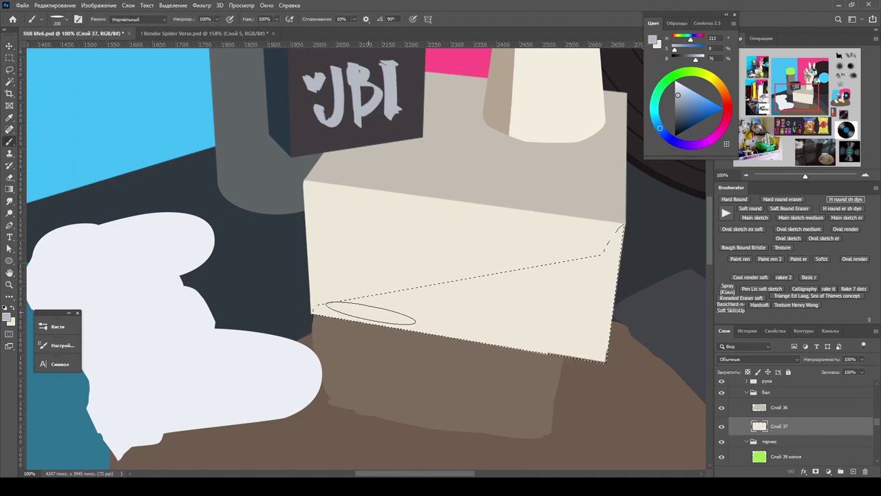
alt+click(371, 313)
key(ctrl+d)
Step: Lasso the uneven bottom edge of the box's front face, fill the selection and deselect it
key(l)
key(ctrl+plus)
mouse_move(305, 250)
mouse_down()
mouse_move(252, 383)
mouse_move(312, 387)
mouse_move(204, 365)
mouse_up()
key(alt+BackSpace)
key(ctrl+d)
Step: Rename the ball's group Группа 2 as мяч
key(z)
scroll(338, 315, down, 5)
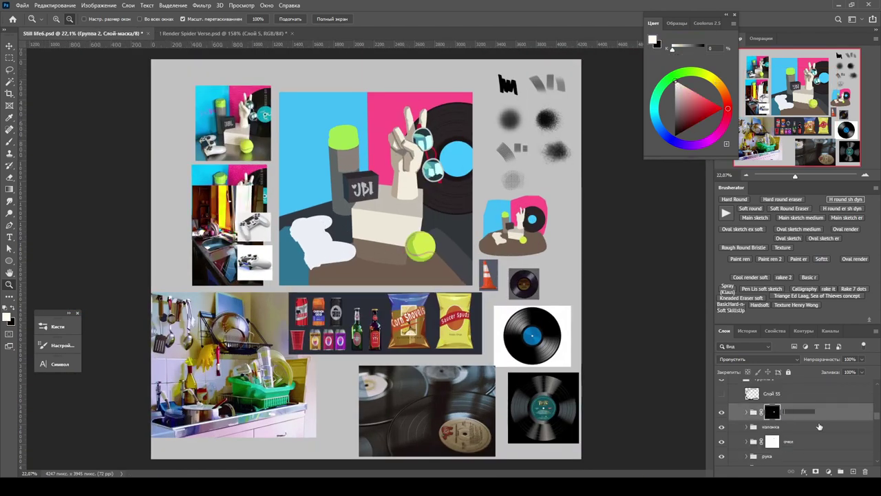
scroll(401, 237, down, 1)
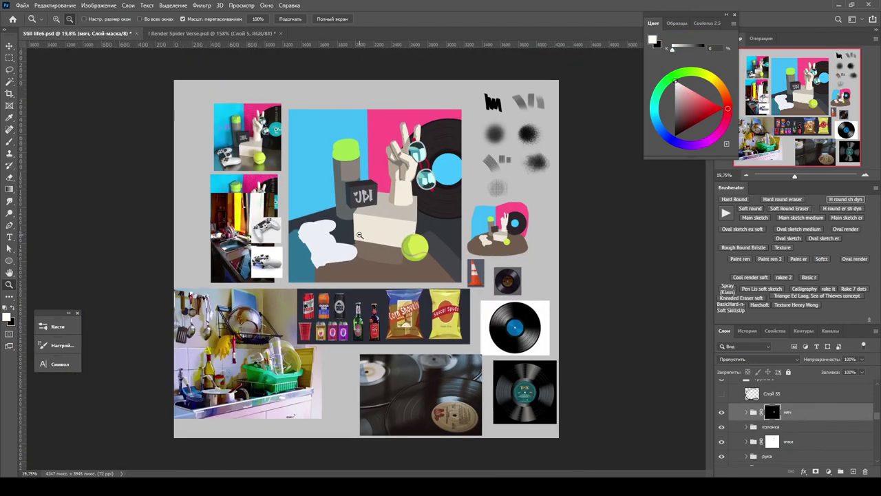
scroll(392, 200, up, 2)
scroll(387, 165, down, 1)
scroll(382, 134, up, 2)
Step: Add a clipped layer above the pink wall and paint a deeper pink shadow (H 338, S 90, B 94) along its left side and behind the hand
ctrl+click(382, 134)
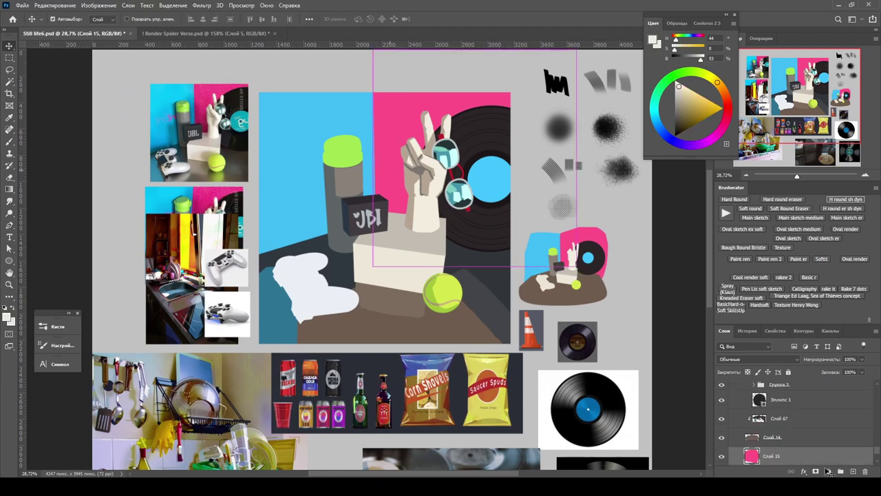
key(b)
alt+click(382, 134)
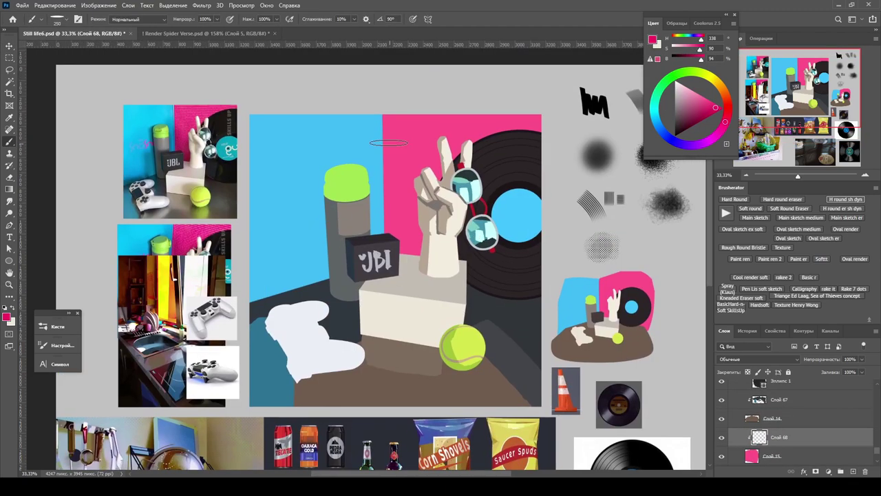
key(ctrl+plus)
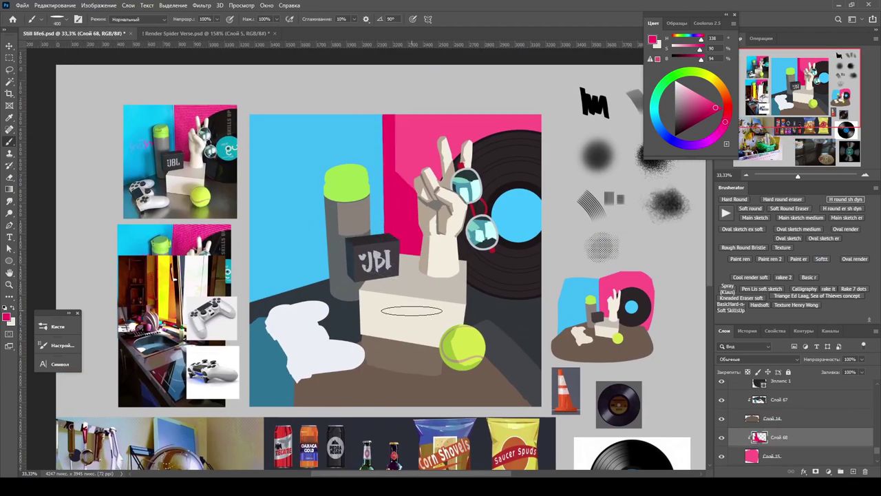
drag(423, 260, 445, 300)
Step: On two layers clipped to the blue wall, shade its edges darker blue and paint cast shadows behind the thermos and speaker
ctrl+click(311, 270)
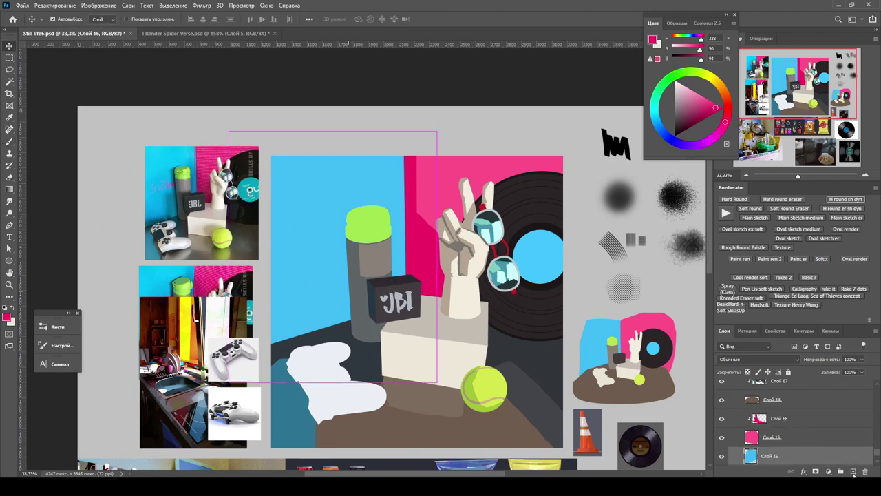
key(ctrl+shift+alt+n)
alt+click(312, 271)
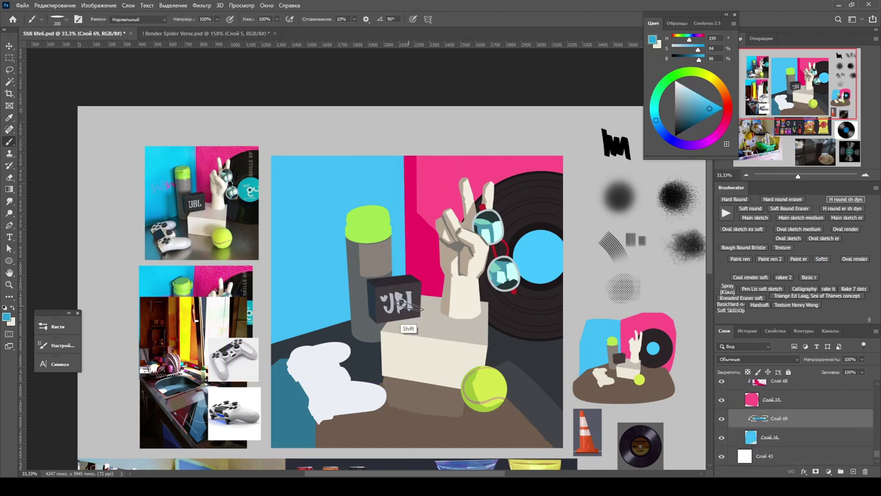
key(ctrl+shift+alt+n)
drag(430, 307, 488, 269)
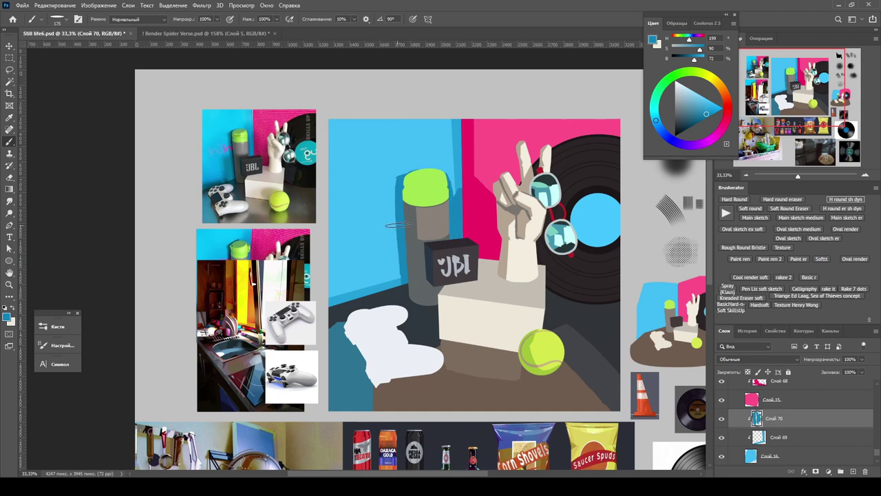
key(v)
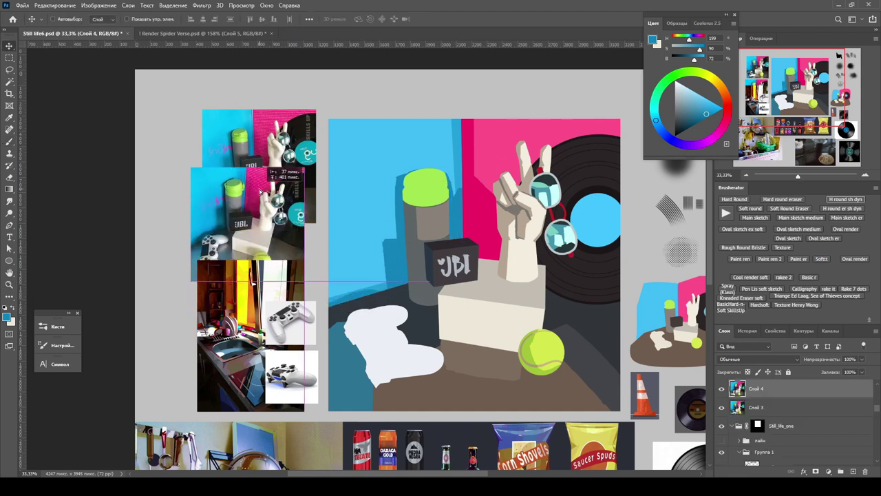
mouse_move(405, 344)
mouse_down()
mouse_move(396, 335)
mouse_move(404, 342)
mouse_up()
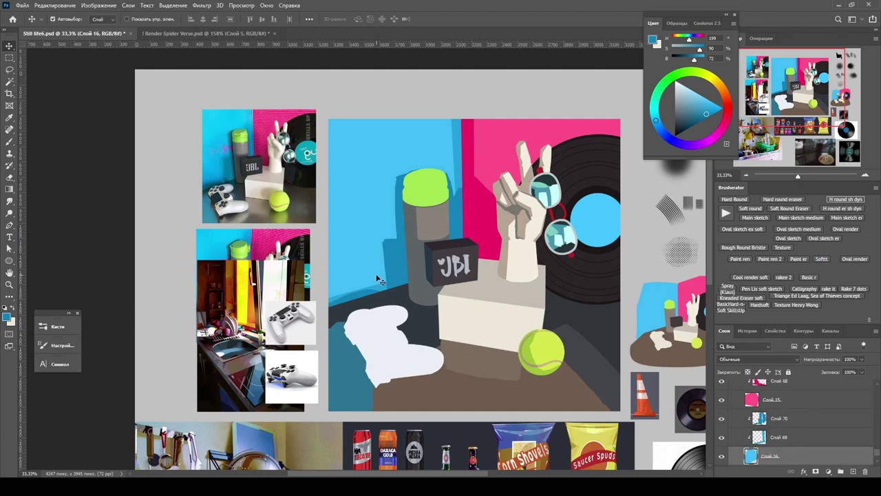
drag(292, 370, 291, 371)
key(v)
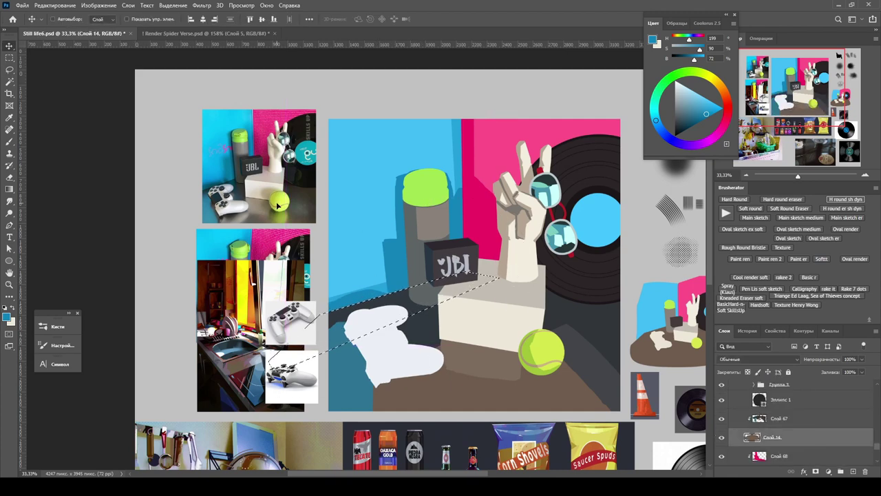
key(ctrl+j)
Step: Refine the edges of the cast shadows on the blue wall on layer Слой 70 with the Eraser
key(b)
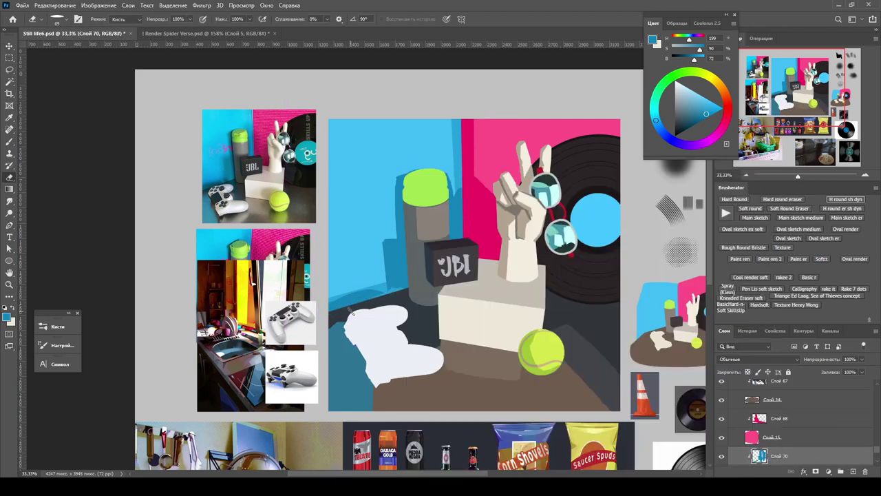
key(z)
scroll(299, 318, down, 3)
scroll(292, 283, up, 2)
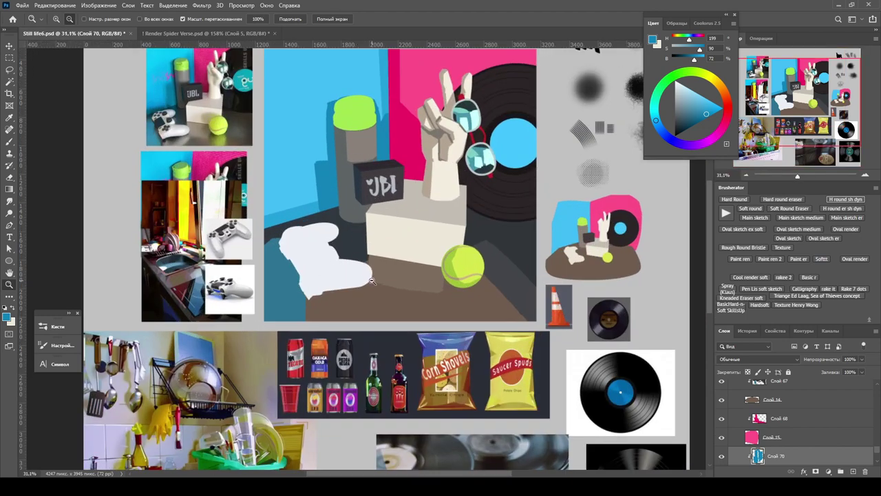
scroll(287, 255, down, 1)
scroll(288, 254, up, 2)
key(v)
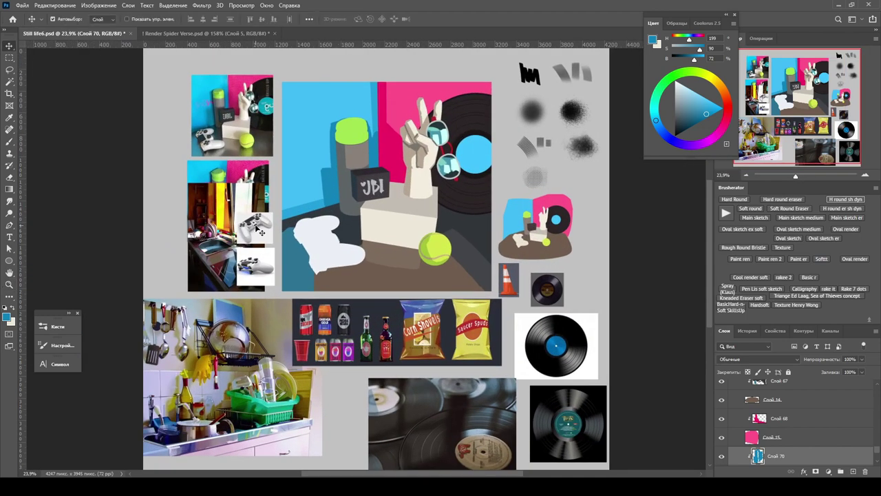
Step: On the new clipped layer Слой 74, lasso the speaker's inset front panel and paint a lighter frame around it (H 324, S 8, B 36)
ctrl+click(265, 260)
ctrl+click(418, 228)
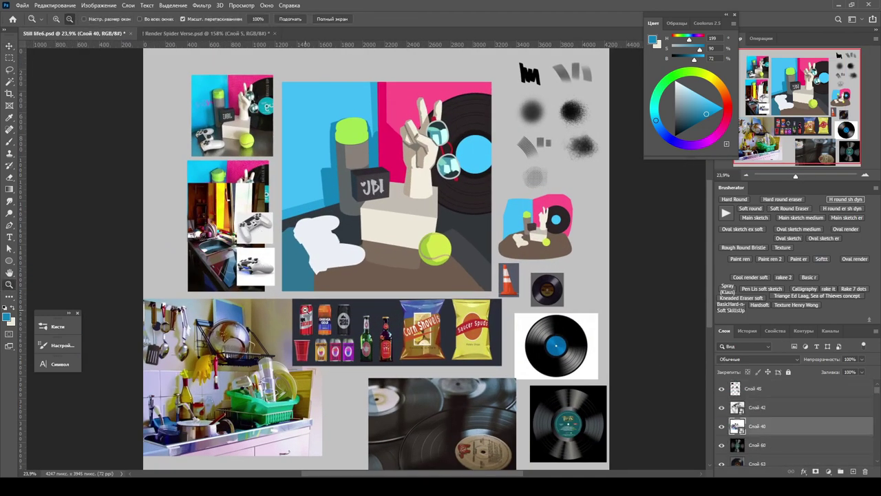
key(z)
scroll(418, 229, up, 2)
scroll(438, 225, down, 2)
scroll(359, 208, up, 2)
ctrl+click(335, 212)
key(b)
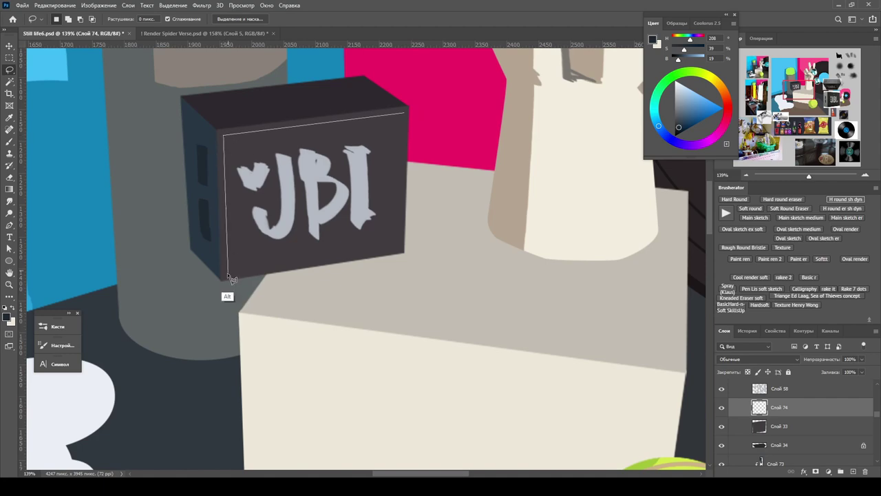
scroll(326, 252, up, 2)
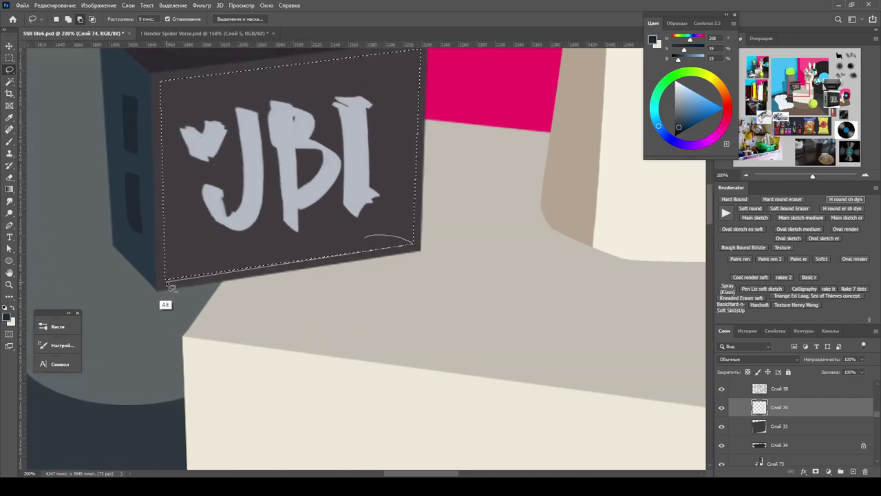
scroll(171, 286, down, 3)
key(b)
key(ctrl+d)
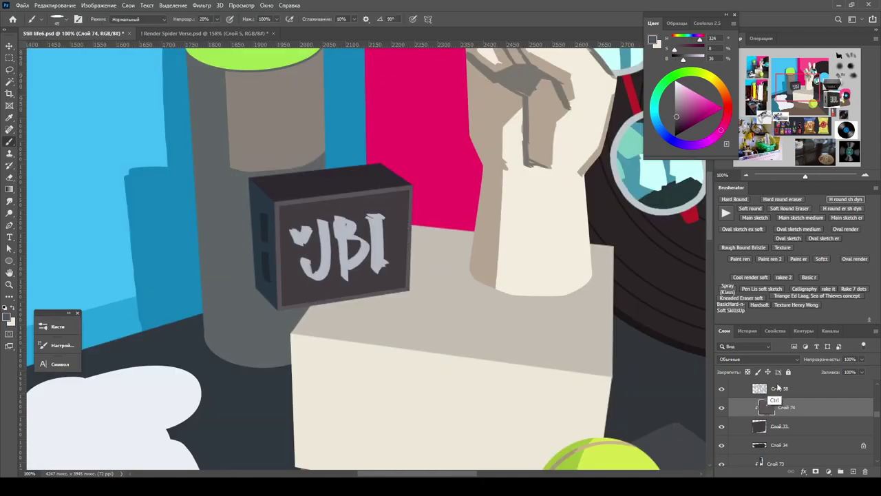
Step: Make a rectangular selection around the speaker's front frame and put the frame on its own layer, Слой 75
key(m)
scroll(396, 273, down, 3)
drag(312, 204, 312, 204)
key(ctrl+d)
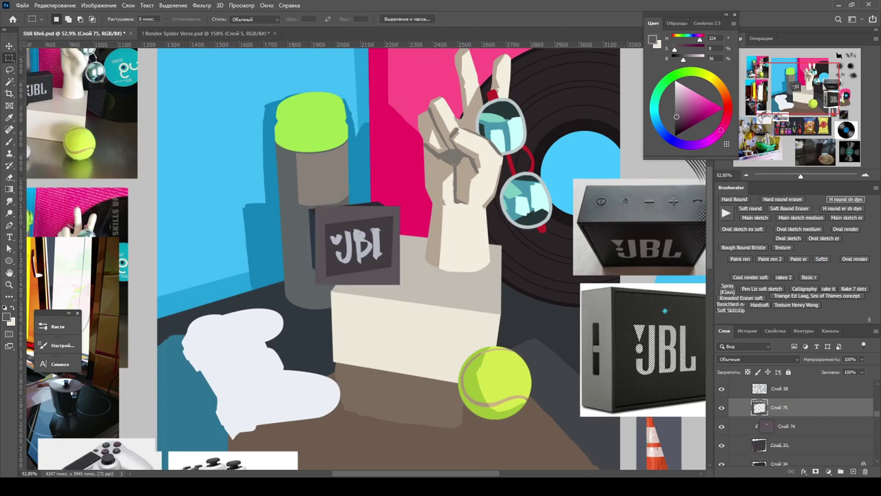
Step: Paint darker grey-brown shading (H 33, S 7, B 47) around the hand's folded fingers on layer Слой 52
ctrl+click(458, 165)
scroll(440, 207, down, 2)
key(b)
scroll(454, 165, up, 4)
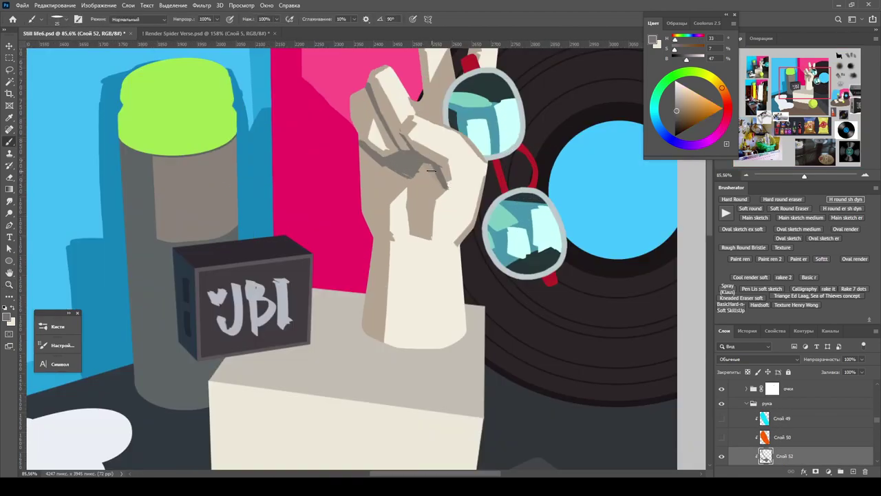
scroll(435, 205, down, 2)
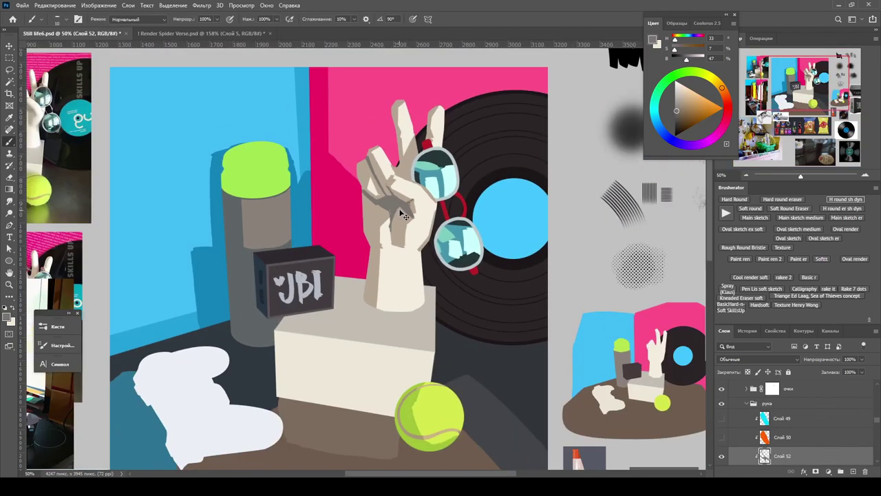
scroll(414, 206, down, 2)
scroll(414, 207, up, 4)
Step: Refine the hand's shading on layer Слой 51 with the Eraser and save the file
ctrl+click(407, 200)
key(e)
scroll(448, 220, down, 5)
key(ctrl+s)
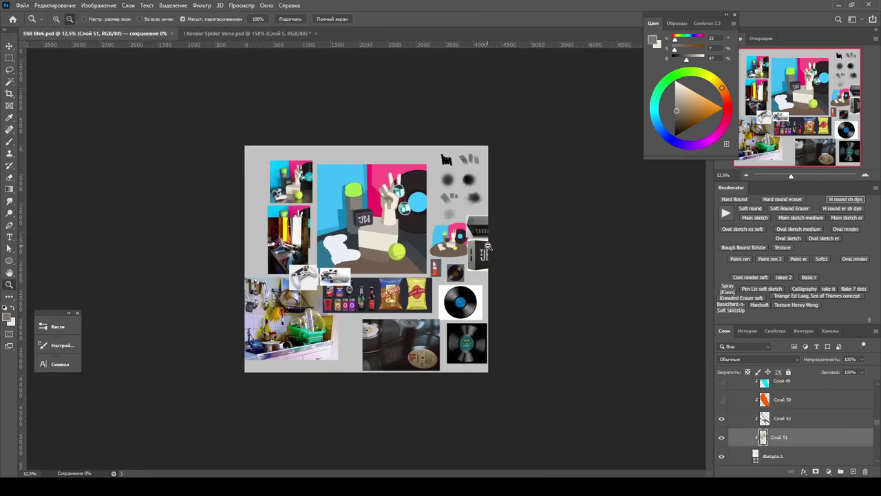
Step: Recolour the red parts of the glasses frame light grey on the transparency-locked layer Фигура 4 and save the file
scroll(387, 201, up, 4)
ctrl+click(411, 152)
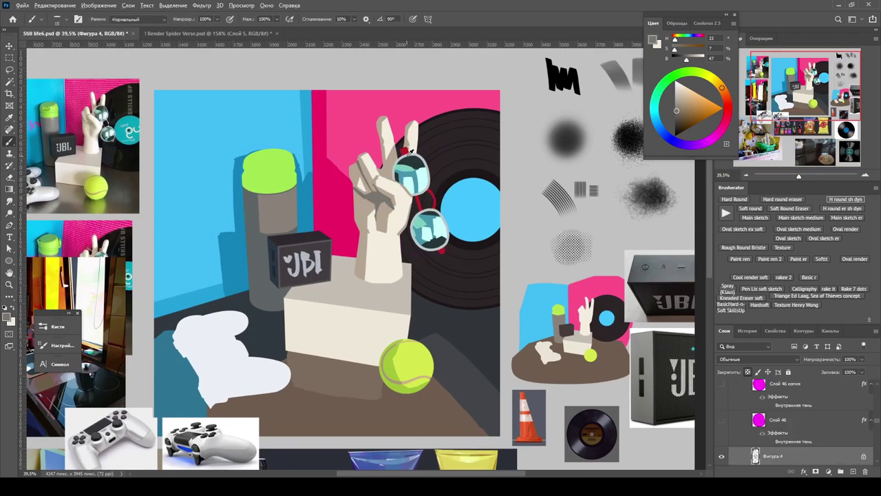
scroll(381, 146, down, 2)
key(ctrl+s)
Step: Paint a large patch of white dot-grid texture over the thermos and speaker on layer Слой 78
scroll(379, 177, up, 3)
key(b)
right_click(152, 171)
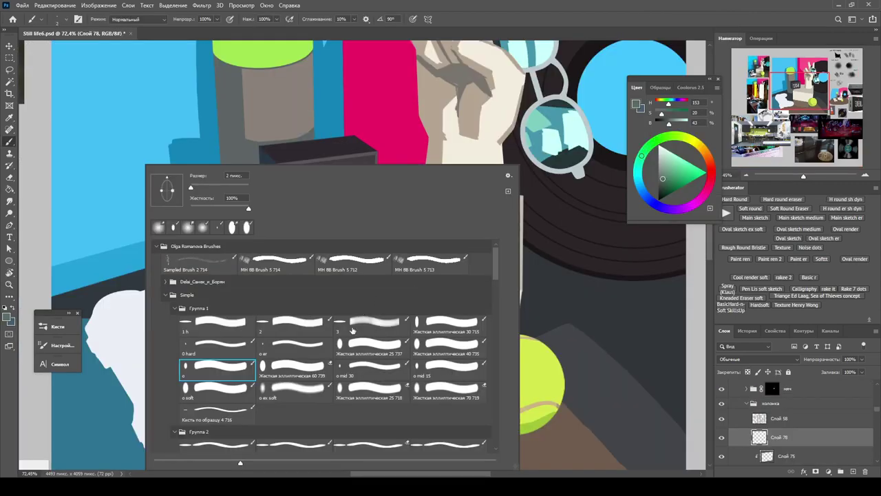
key(Escape)
key(x)
mouse_move(103, 303)
mouse_down()
mouse_move(144, 289)
mouse_move(276, 172)
mouse_move(344, 90)
mouse_move(349, 264)
mouse_up()
key(ctrl+minus)
Step: Scale down the dot-grid patch so it closely covers the whole speaker
key(ctrl+t)
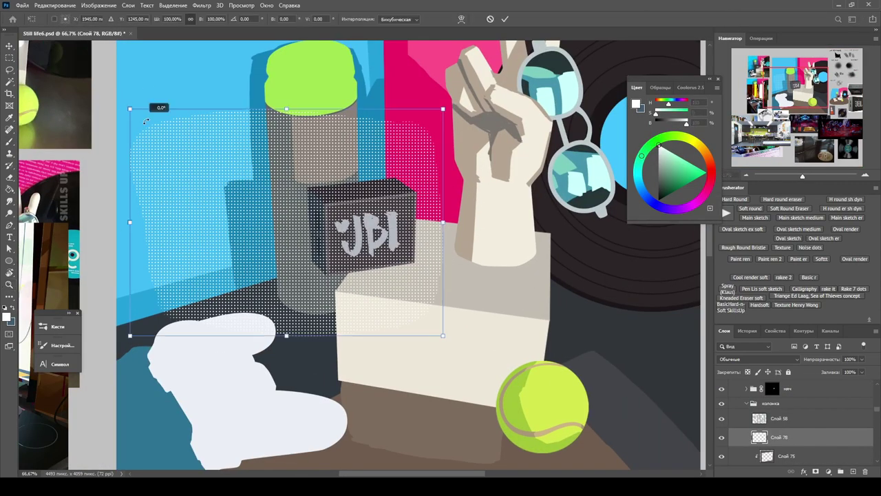
drag(128, 103, 258, 164)
key(Return)
scroll(413, 241, up, 4)
key(ctrl+t)
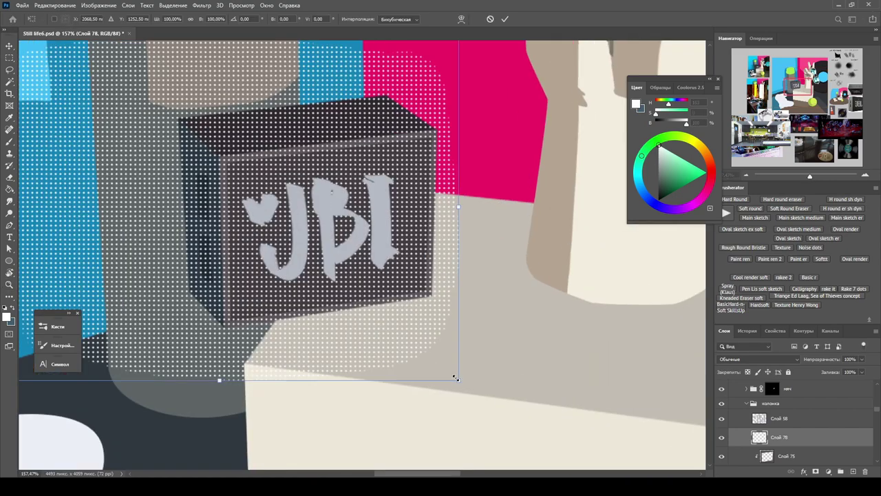
key(Return)
Step: Copy a rectangular area of the dot grid, about 459 by 311 px, onto a new layer
key(m)
drag(178, 102, 510, 326)
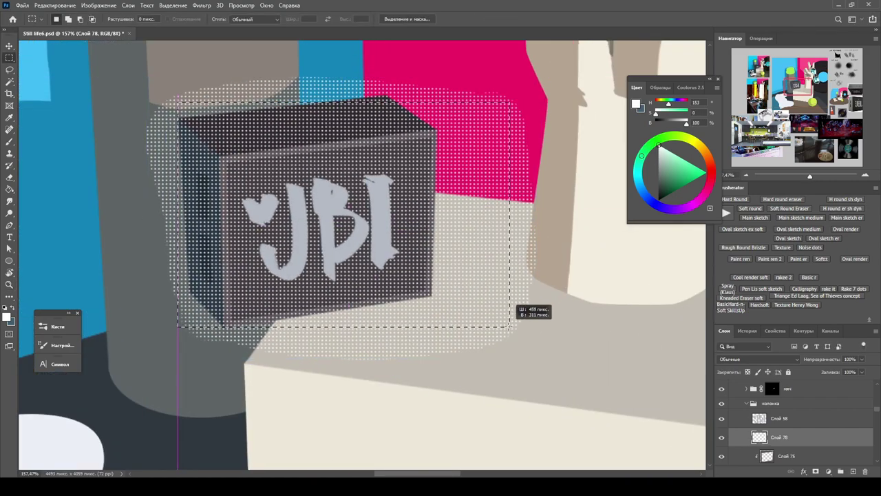
key(ctrl+j)
Step: Skew the copied dot grid so its rows follow the perspective of the speaker's front face
key(ctrl+t)
right_click(262, 199)
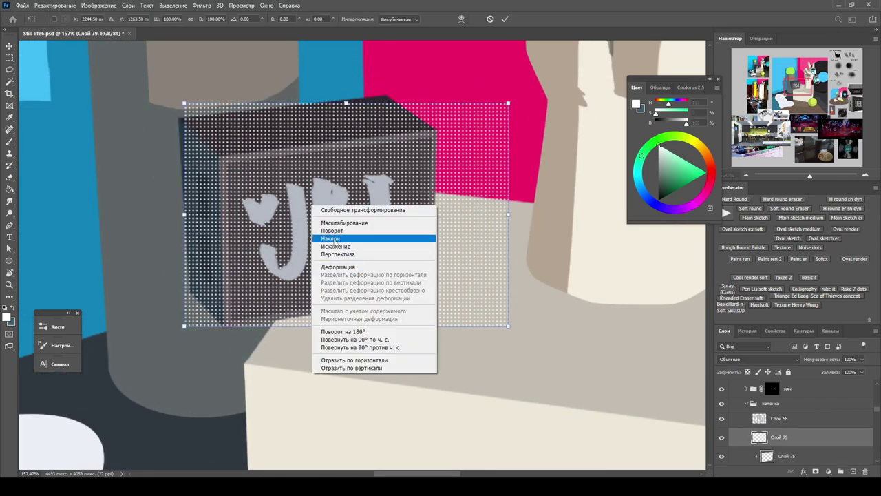
click(283, 236)
drag(178, 102, 178, 128)
drag(184, 326, 183, 369)
drag(508, 325, 509, 319)
drag(508, 103, 509, 95)
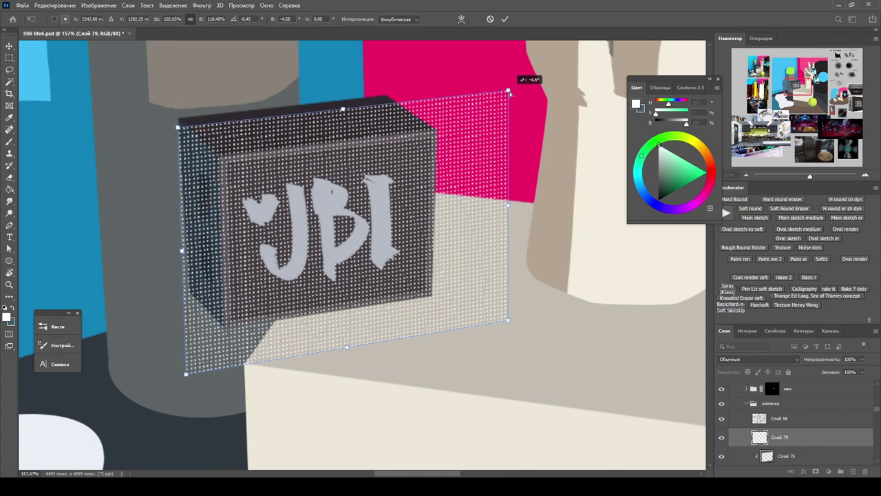
key(Return)
Step: Place the dot-grid layer Слой 79 below the frame layer Слой 75, clipped to the speaker's front, and make its dots dark
scroll(793, 430, down, 1)
key(ctrl+[)
key(z)
drag(482, 296, 358, 296)
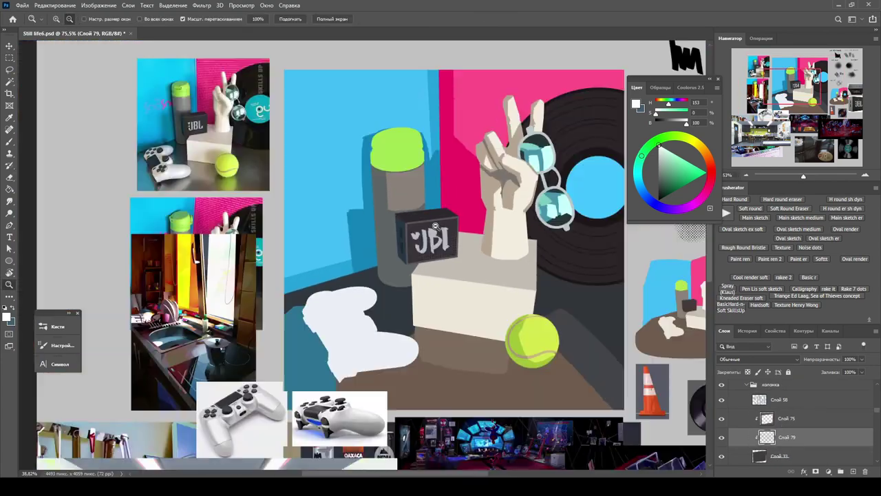
mouse_move(523, 297)
mouse_down()
mouse_move(583, 297)
mouse_move(518, 290)
mouse_up()
Step: Show the rulers and refit the dot grid to the speaker's front, scaling it to about 114% and skewing it about -1.5°
key(v)
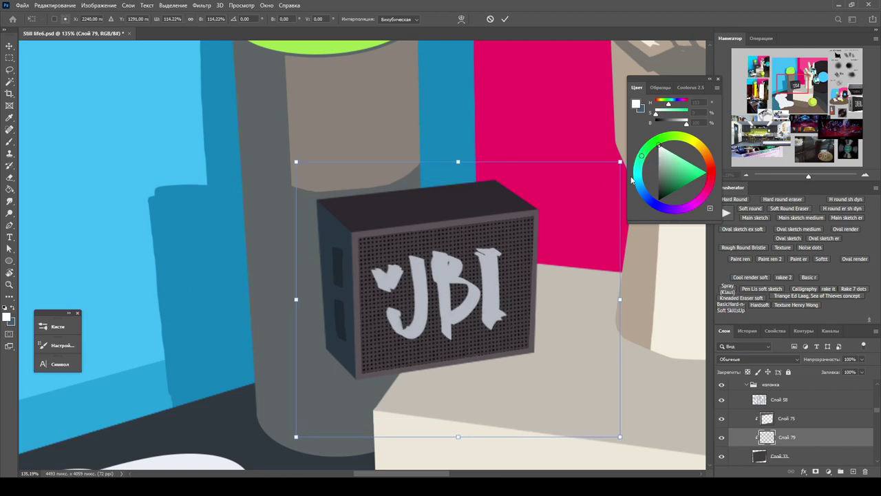
key(ctrl+r)
key(ctrl+t)
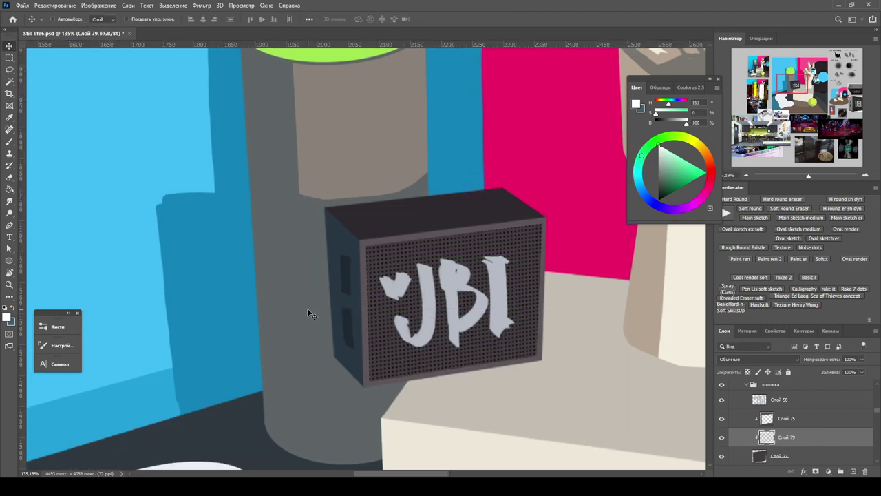
scroll(621, 348, up, 1)
scroll(622, 348, up, 1)
scroll(306, 200, down, 2)
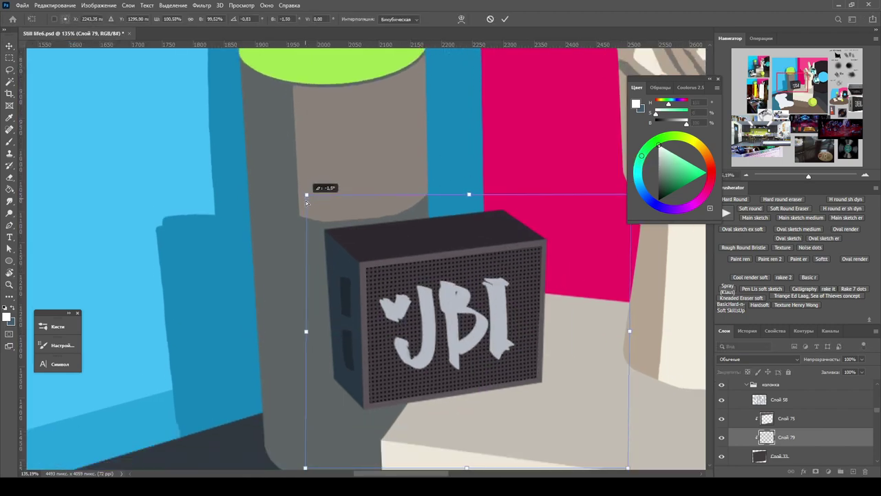
key(Return)
Step: Transform the speaker's top face on layer Слой 34, lowering its back edge slightly to correct the perspective
scroll(457, 286, down, 2)
scroll(457, 286, up, 3)
click(441, 231)
key(ctrl+t)
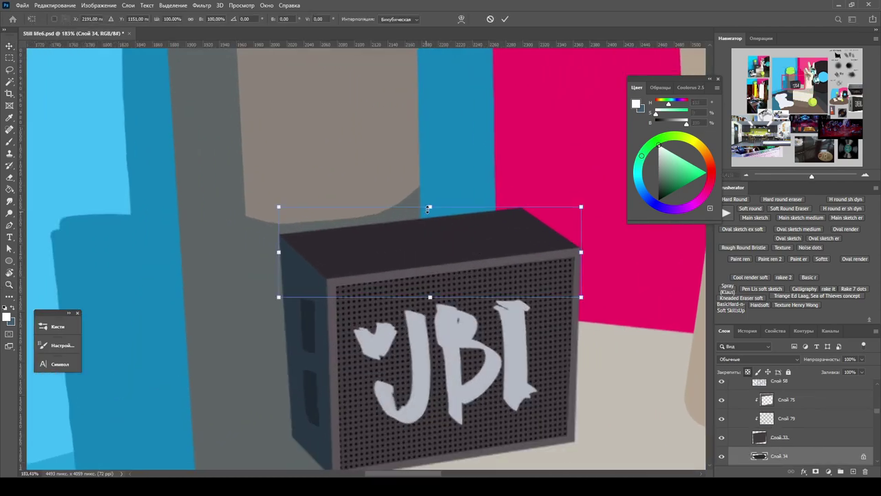
drag(587, 296, 581, 297)
drag(279, 207, 279, 207)
drag(425, 207, 437, 209)
key(Return)
Step: Clean up the corner where the speaker's side and top meet with lasso corrections on layers Слой 35 and Слой 34
key(l)
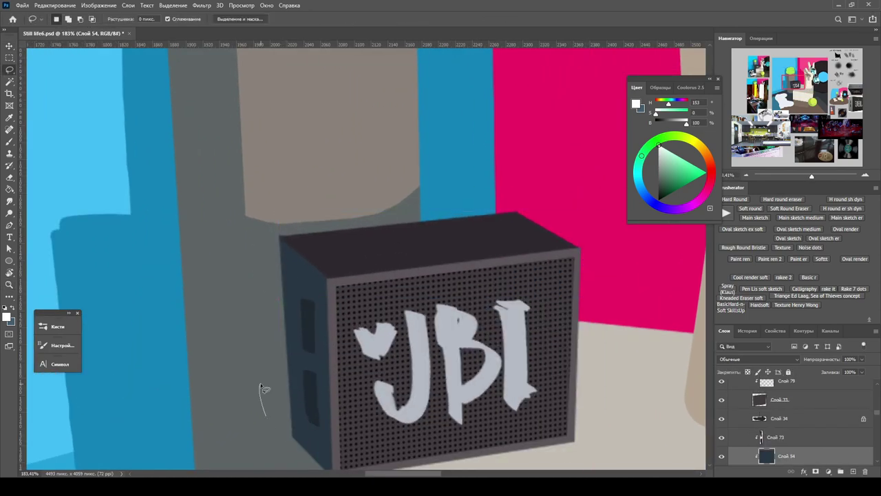
key(alt+[)
mouse_move(253, 287)
mouse_down()
mouse_move(262, 233)
mouse_move(291, 242)
mouse_up()
key(z)
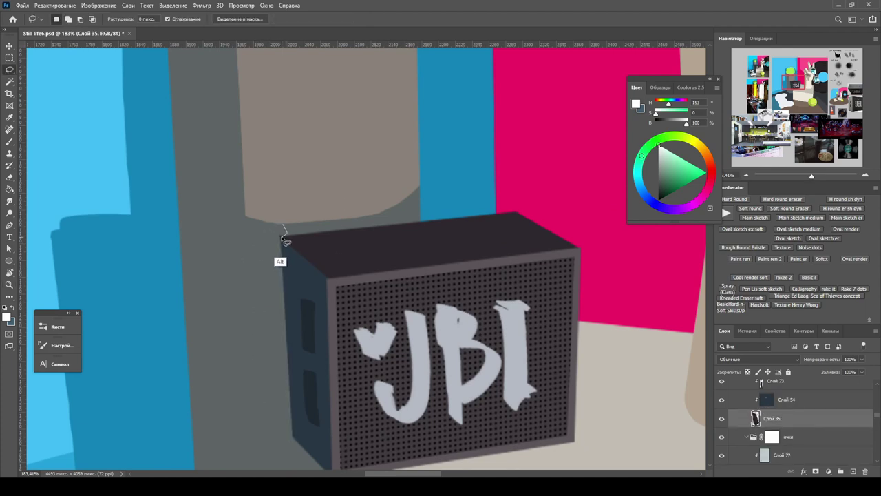
key(alt+])
key(alt+])
key(alt+])
mouse_move(417, 257)
mouse_down()
mouse_move(386, 256)
mouse_move(455, 185)
mouse_move(433, 239)
mouse_move(406, 231)
mouse_move(375, 220)
mouse_move(391, 173)
mouse_move(368, 155)
mouse_up()
key(ctrl+t)
key(Escape)
key(z)
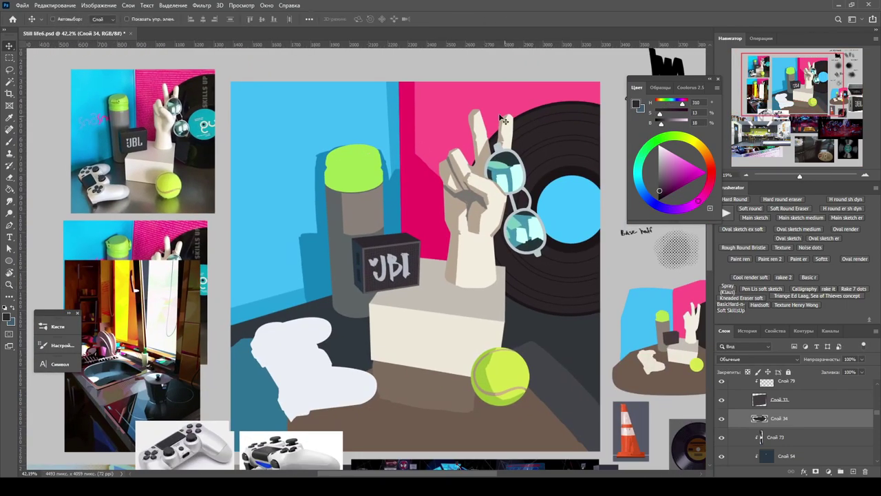
scroll(265, 202, up, 1)
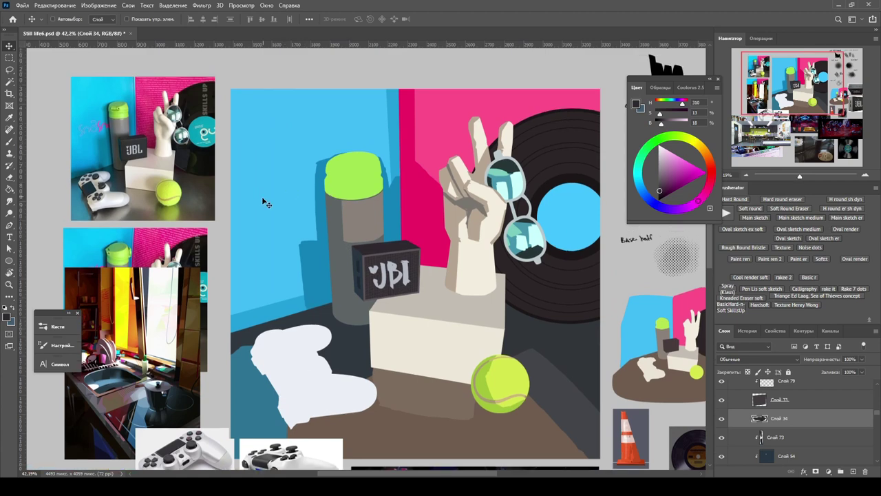
Step: Add a new layer above the pink wall's shadow and create a white Arial 48 pt text box of Lorem ipsum text
ctrl+click(449, 139)
key(ctrl+shift+alt+n)
key(t)
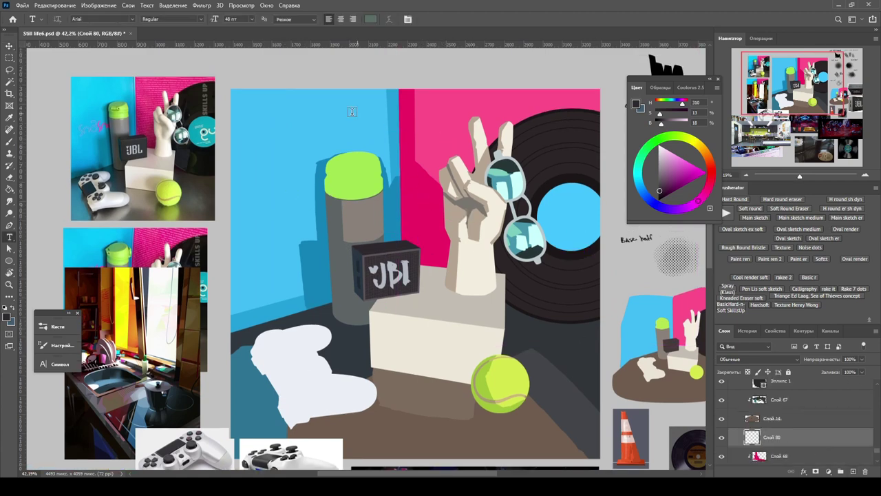
drag(283, 113, 557, 370)
click(438, 243)
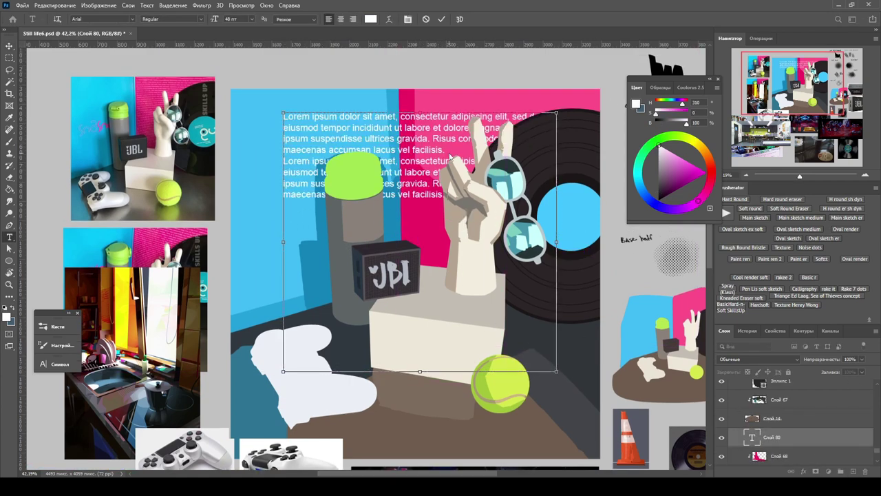
Step: Widen the text box past both walls and fill it with repeated Lorem ipsum paragraphs
drag(556, 241, 592, 237)
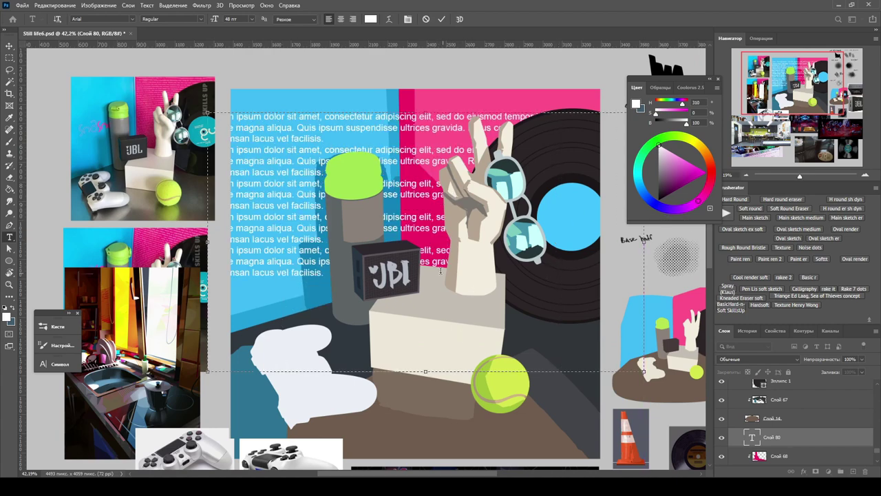
click(815, 432)
drag(815, 433, 792, 436)
click(493, 308)
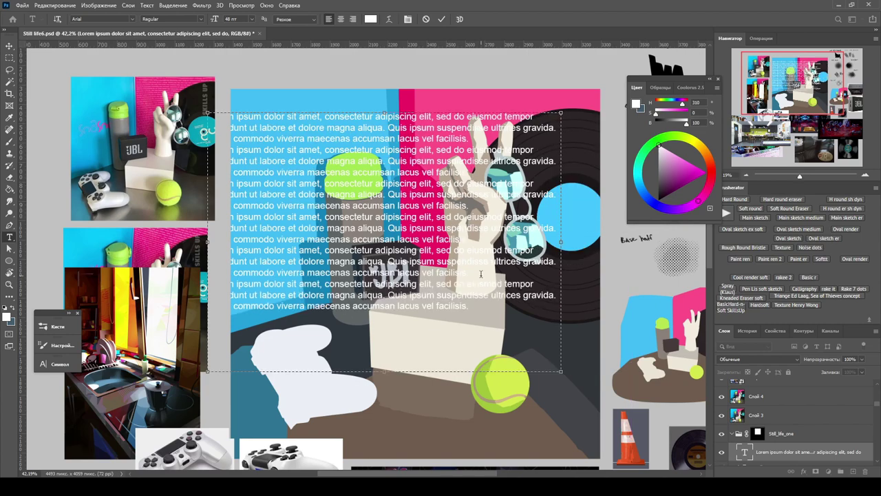
Step: Commit the Lorem ipsum text and move it over the pink wall, behind the objects
key(ctrl+a)
key(ctrl+Return)
key(v)
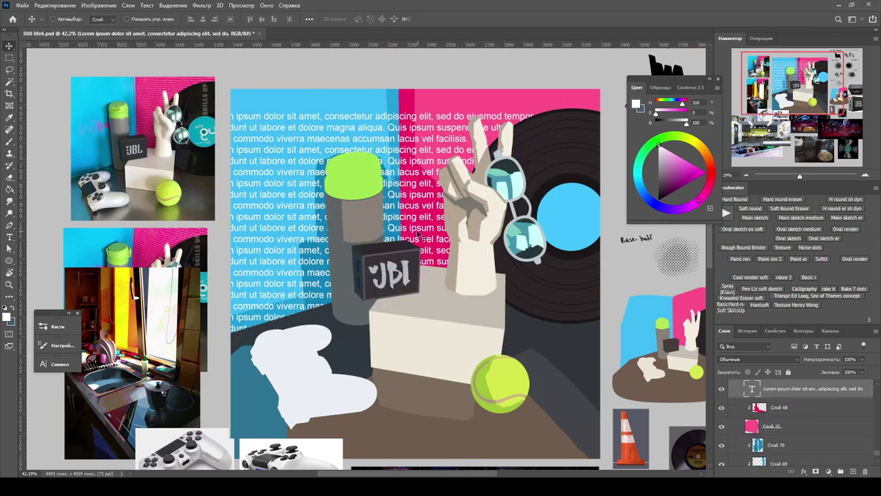
drag(372, 159, 561, 188)
Step: Group the still-life object layers and name the group объекты
key(ctrl+g)
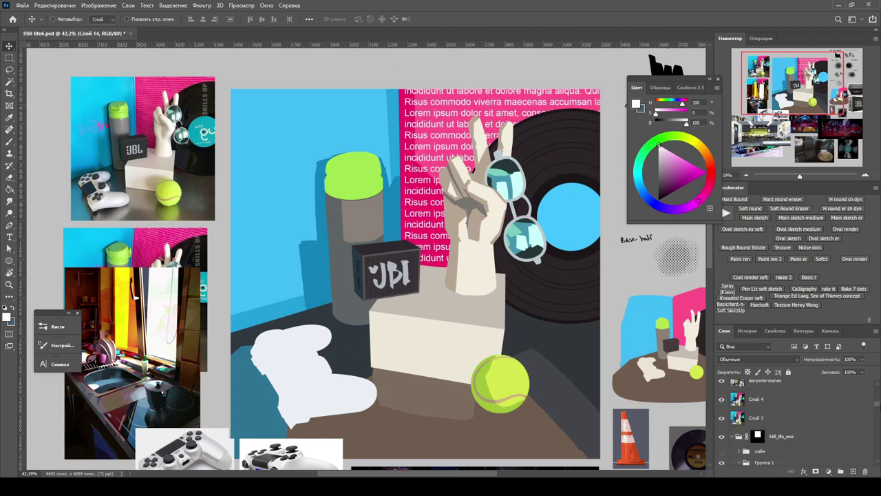
double_click(769, 413)
text(о)
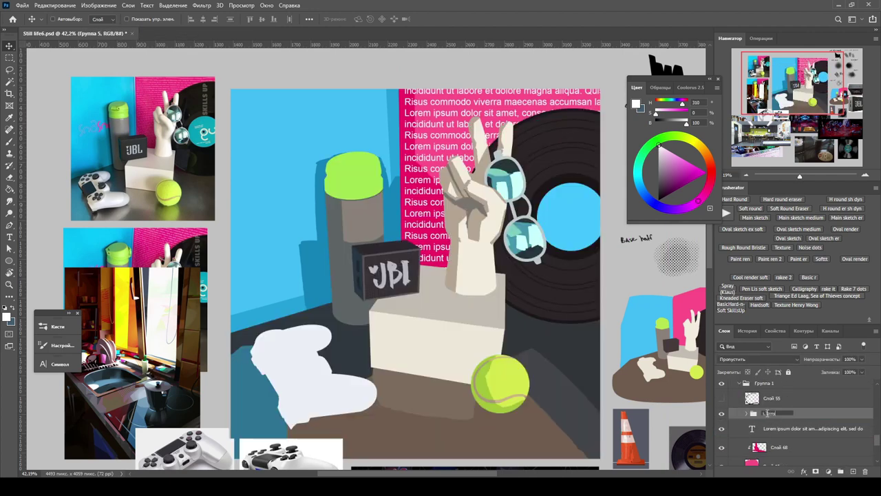
text(бъекты)
key(Return)
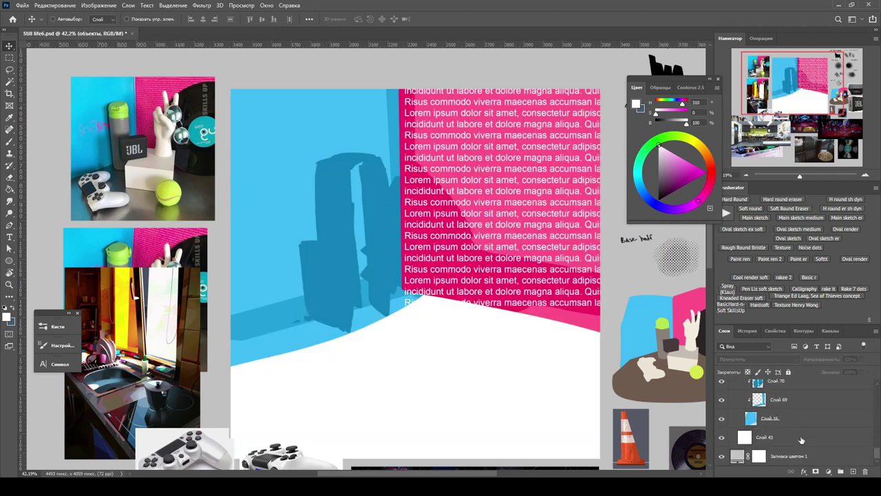
Step: Hide the объекты group and keep the brown table layer Слой 14 visible below it, outside the group
click(458, 427)
click(722, 409)
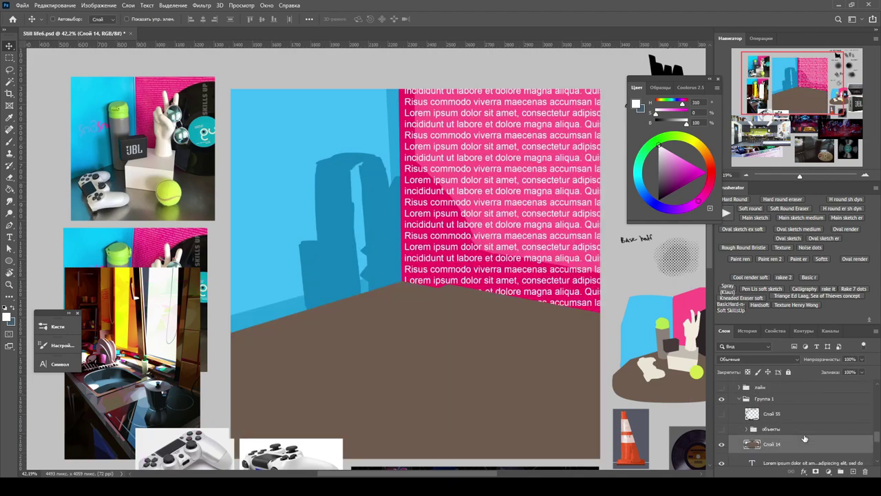
key(z)
drag(557, 417, 585, 344)
Step: Show the объекты group at 25% opacity and select the table layer Слой 14 for editing with the Lasso
click(721, 409)
click(785, 411)
key(5)
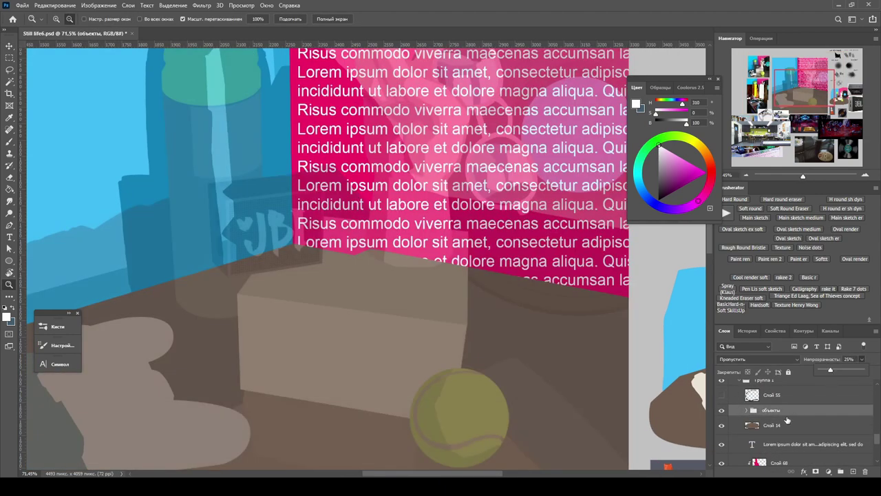
click(785, 425)
key(l)
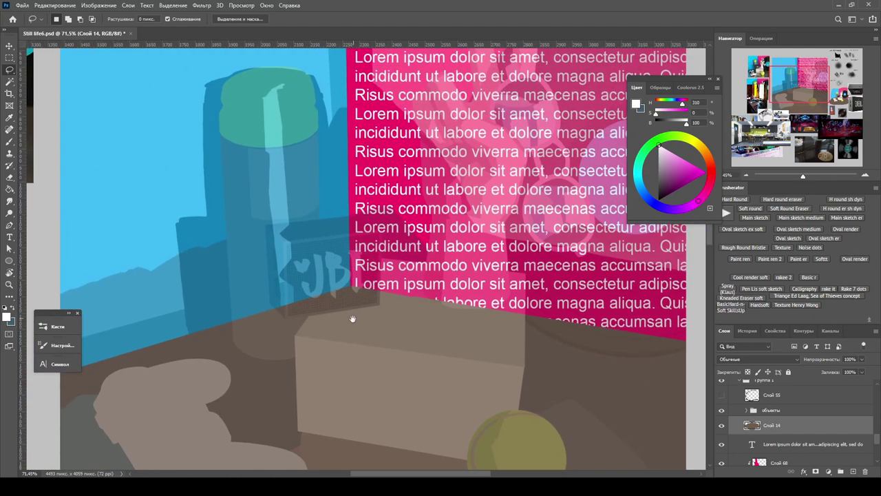
Step: Lasso the strip of table along the pink wall's base and fill it with the table's sampled brown on layer Слой 14
drag(293, 249, 640, 302)
key(b)
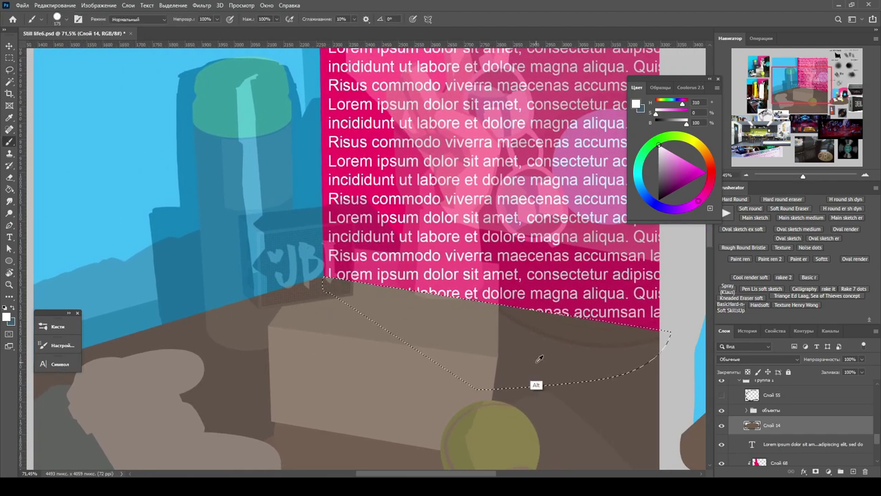
alt+click(539, 358)
click(721, 409)
scroll(541, 328, down, 4)
scroll(541, 328, up, 4)
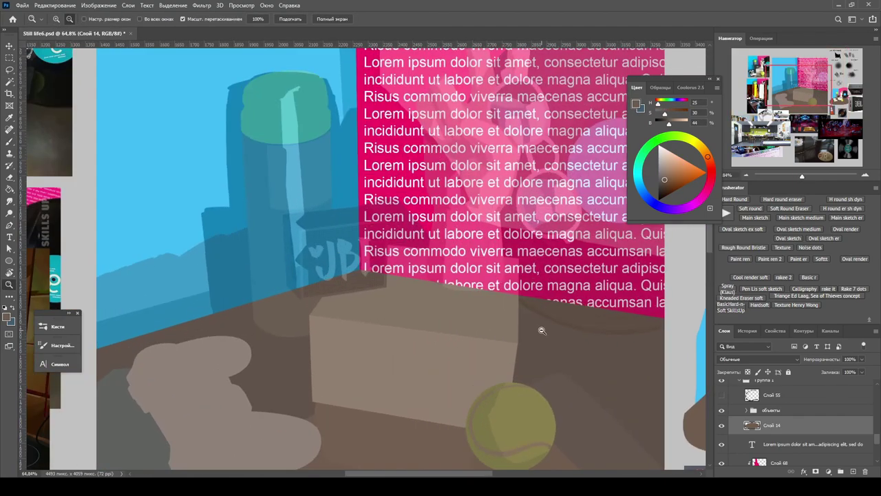
Step: Hide the объекты group and convert the Lorem ipsum text layer to a smart object
click(721, 410)
key(v)
scroll(792, 413, down, 1)
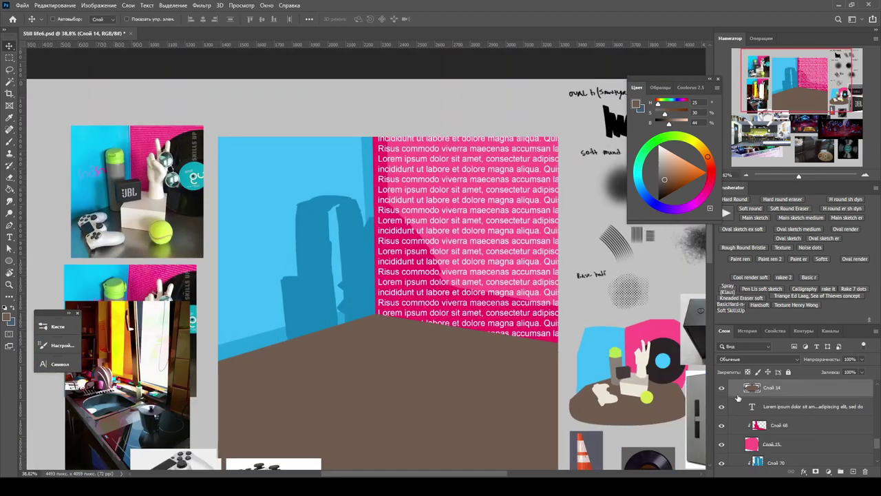
click(733, 407)
key(ctrl+t)
right_click(419, 238)
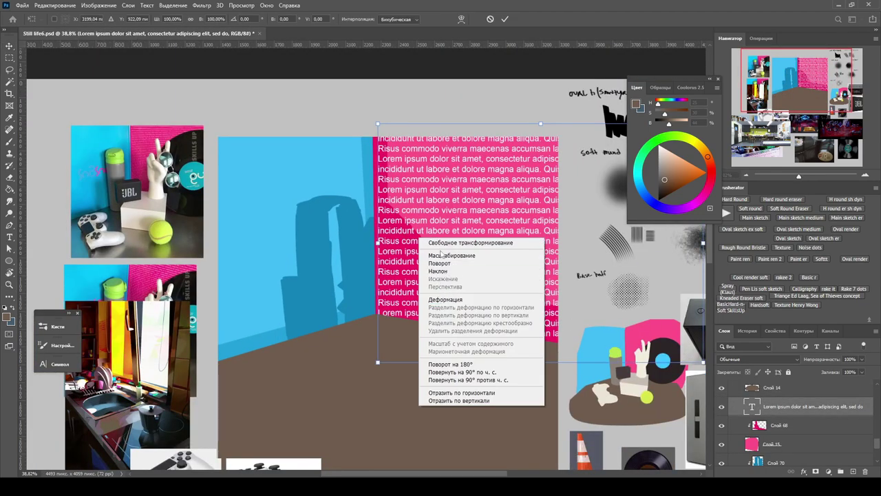
scroll(441, 255, right, 3)
right_click(310, 274)
click(426, 90)
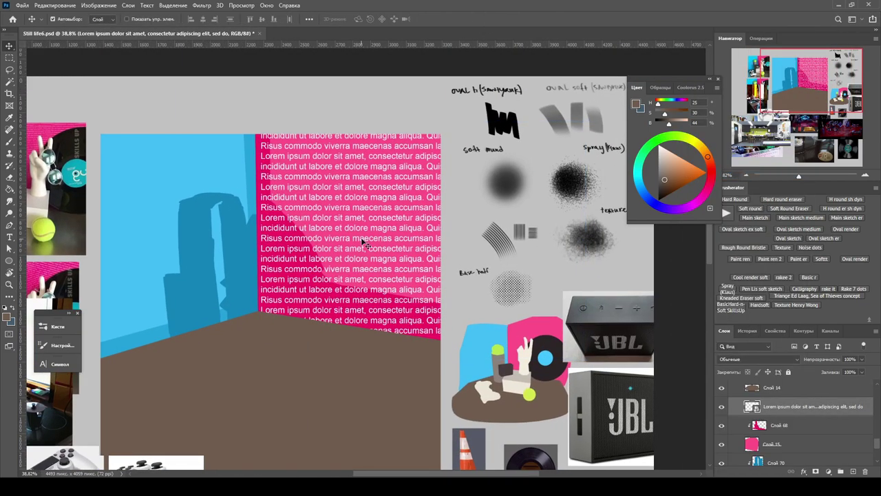
Step: Distort the Lorem ipsum text by its corners so the lines follow the pink wall's perspective
drag(260, 359, 261, 308)
drag(581, 333, 582, 358)
drag(261, 121, 259, 126)
drag(582, 121, 569, 124)
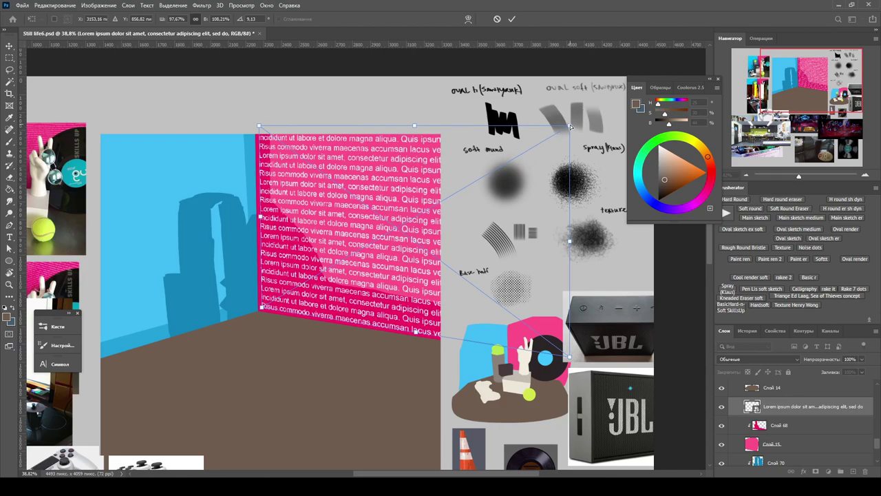
key(Return)
drag(585, 234, 627, 315)
scroll(627, 316, up, 2)
key(ctrl+t)
mouse_move(550, 127)
mouse_down()
mouse_move(533, 138)
mouse_move(539, 133)
mouse_up()
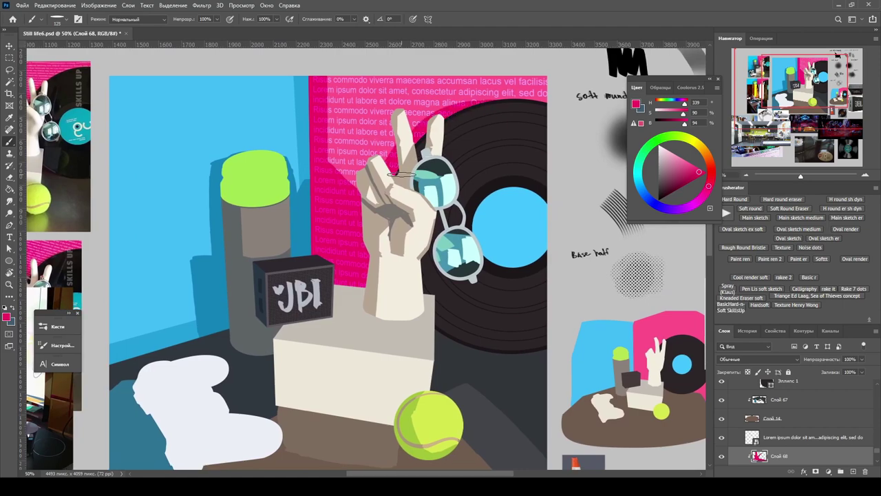
Step: Refine the shadow shape on the pink wall with the Eraser on layer Слой 68
key(e)
right_click(428, 120)
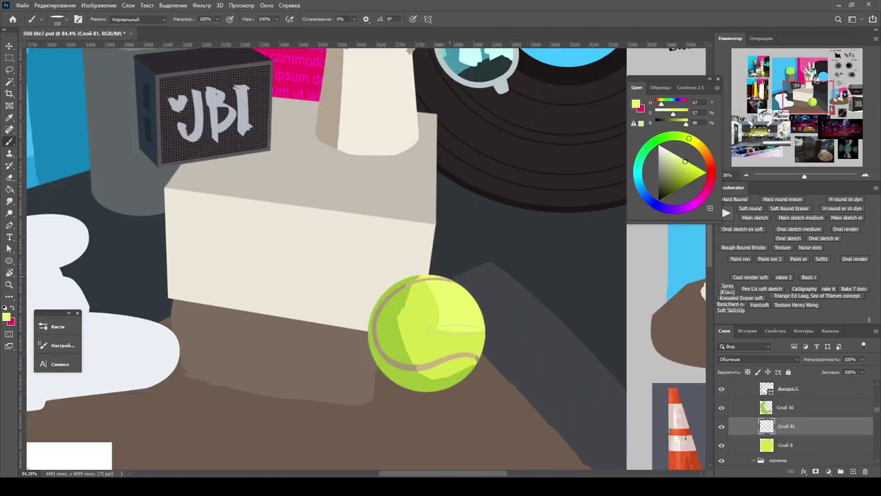
Step: Replace the tennis ball's flat highlight Слой 81 with a grainy light yellow-green Spray highlight on new layer Слой 82, trimming it with the Eraser
key(ctrl+minus)
key(ctrl+minus)
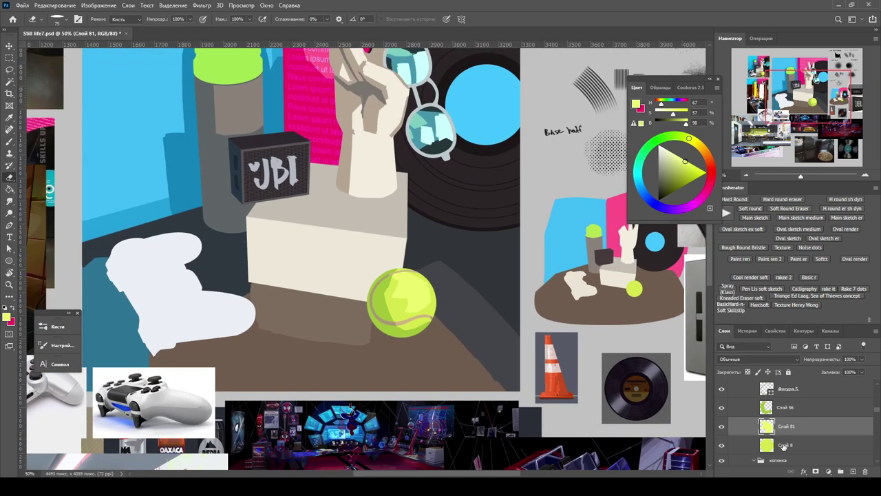
key(b)
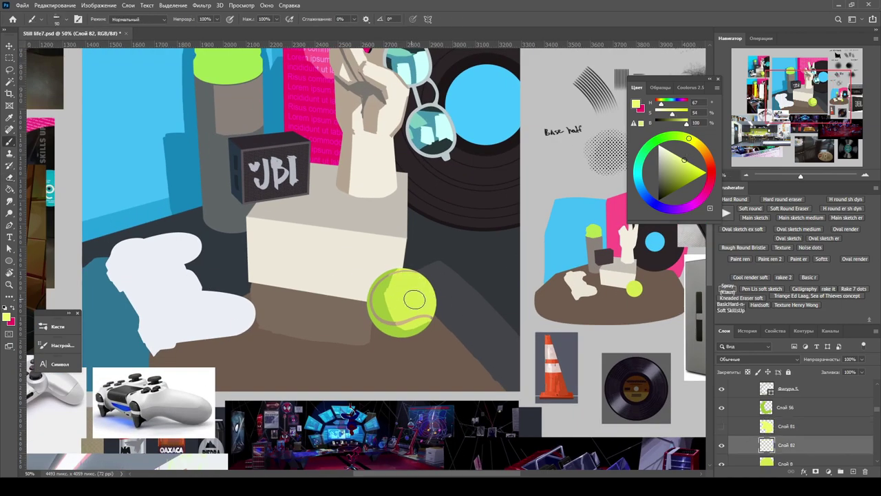
key(ctrl+plus)
key(ctrl+plus)
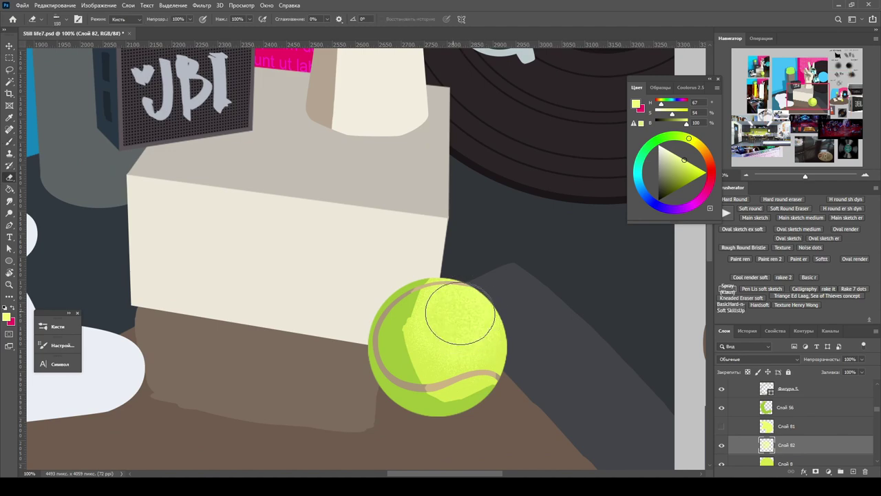
key(z)
mouse_move(472, 335)
mouse_down()
mouse_move(386, 324)
mouse_move(468, 335)
mouse_up()
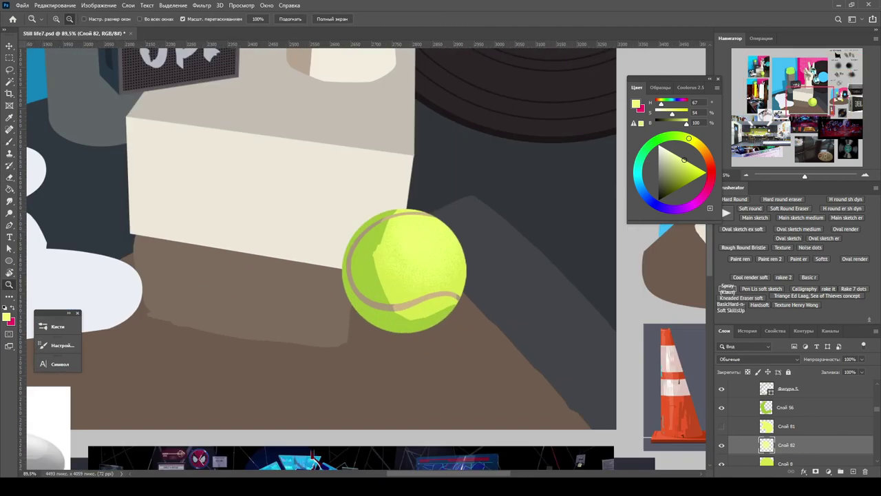
ctrl+click(404, 225)
key(e)
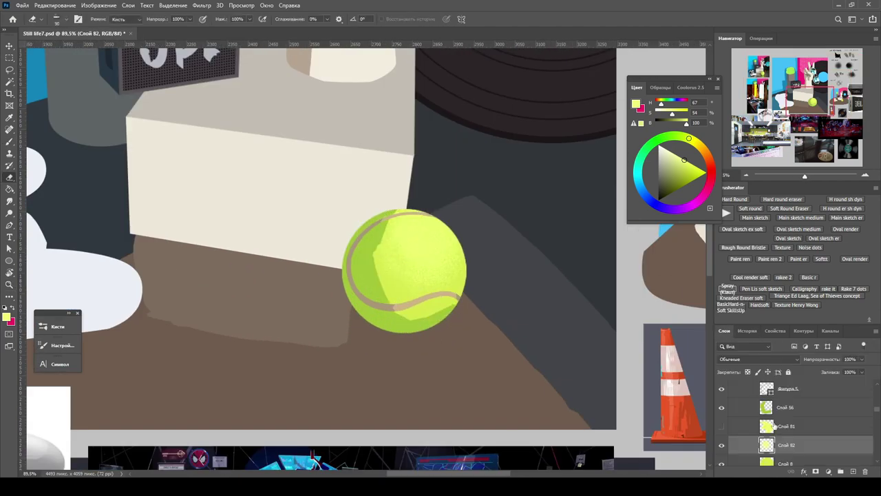
Step: Soften the edge of the ball's green shading with sampled green and the Spray brush on a copy of Слой 56
key(b)
alt+click(351, 293)
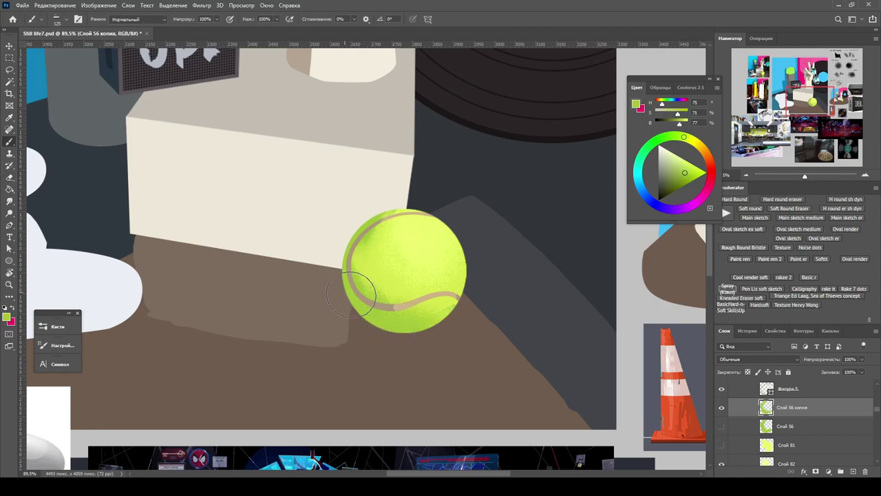
key(z)
mouse_move(478, 334)
mouse_down()
mouse_move(413, 329)
mouse_move(527, 320)
mouse_move(458, 340)
mouse_move(492, 337)
mouse_up()
Step: Shade the tennis ball's seam with a sampled grey-brown on new layer Слой 83, clipped above Слой 57
ctrl+click(475, 334)
key(b)
alt+click(493, 298)
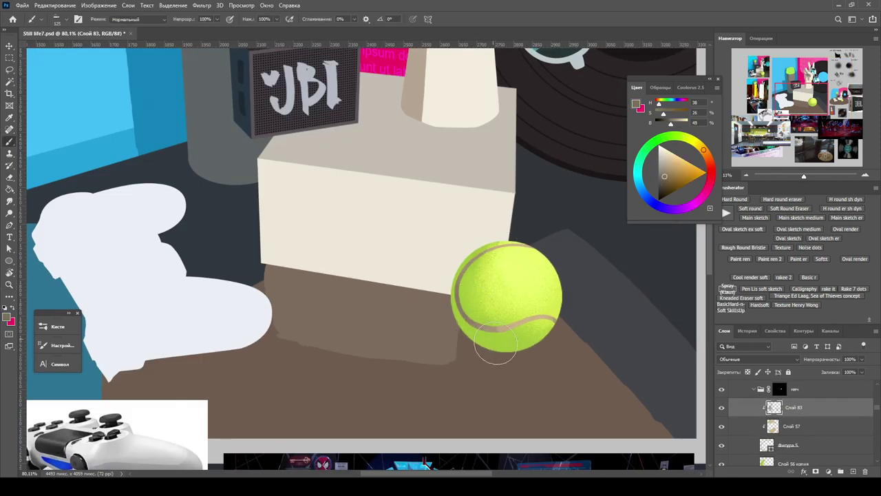
scroll(496, 346, down, 5)
key(i)
scroll(639, 286, up, 5)
Step: Warm up the seam shading on Слой 83 with Color Balance midtones at +18, 0, -17
key(ctrl+u)
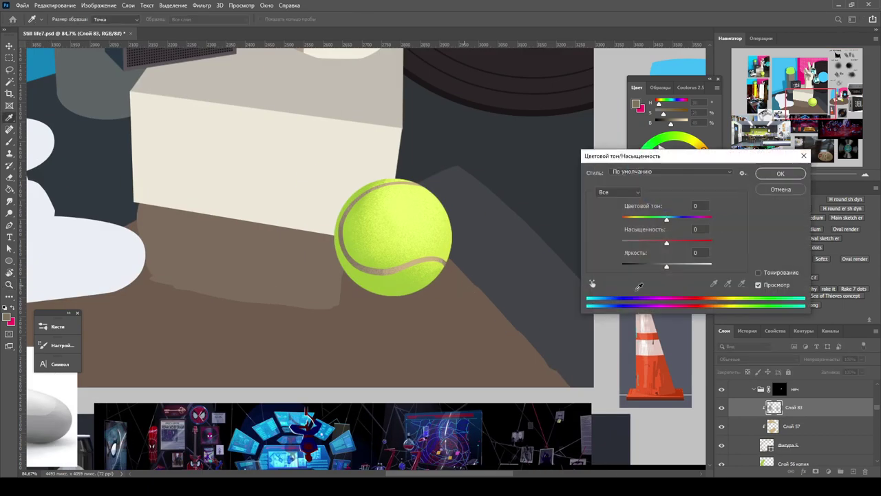
key(Return)
key(ctrl+b)
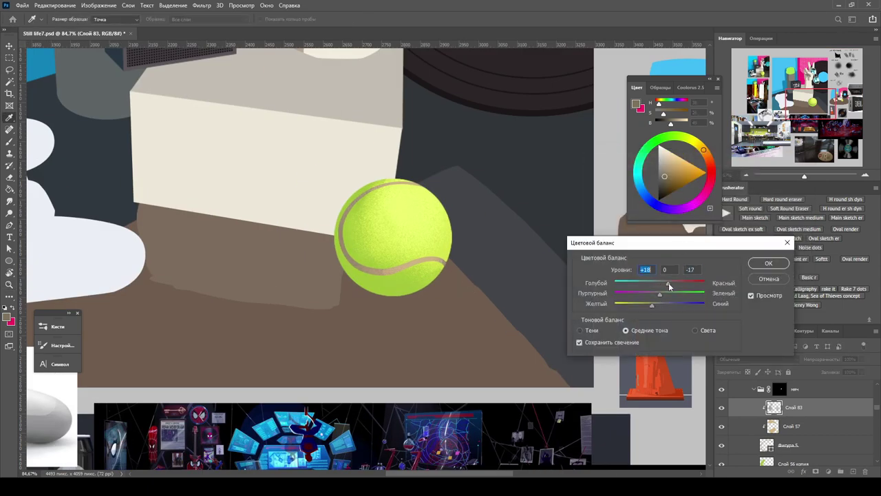
key(Return)
scroll(441, 249, down, 5)
scroll(441, 248, up, 2)
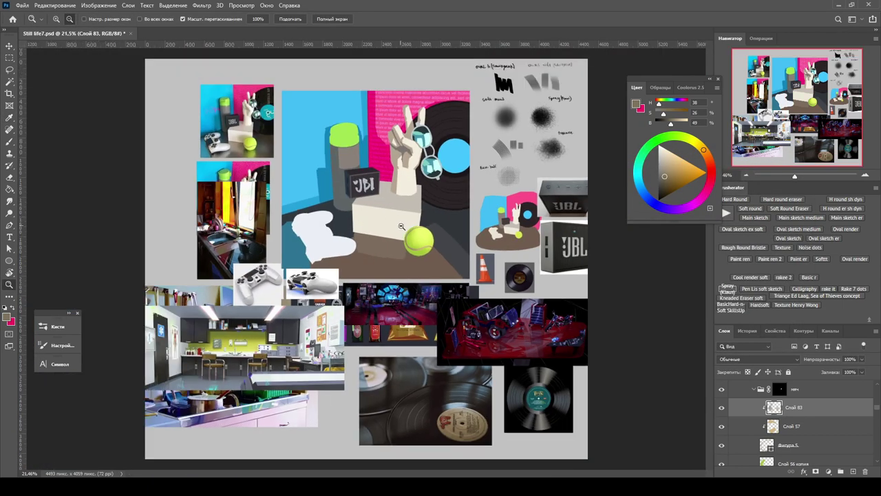
Step: Shift the hue of the ball's shading layer Слой 56 копия, with saturation +14 and lightness -18
click(779, 446)
key(ctrl+u)
drag(663, 222, 670, 223)
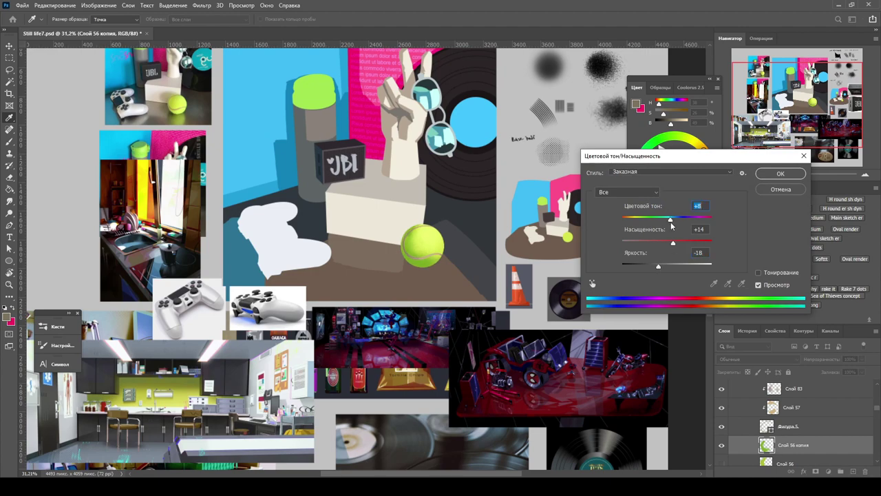
key(Return)
scroll(408, 342, up, 4)
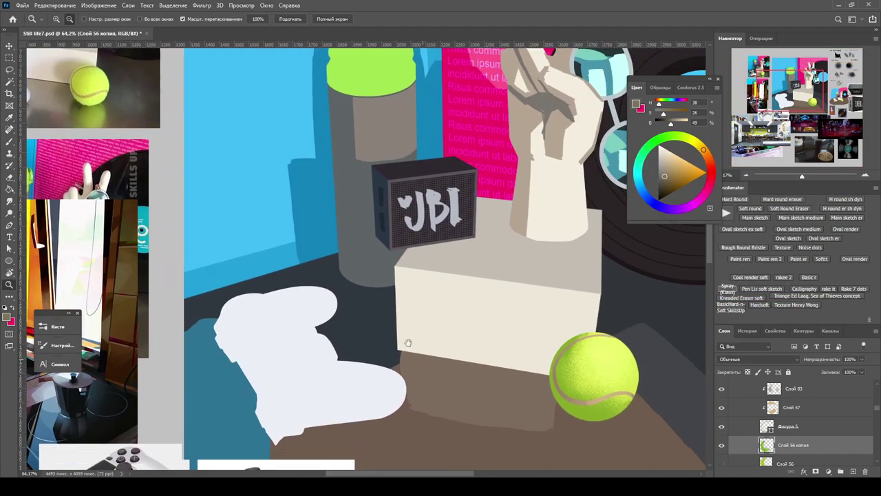
Step: Paint small fuzz tufts around the tennis ball's outline in sampled greens on new layer Слой 84 above the ball's masked group
drag(408, 343, 400, 324)
ctrl+click(610, 350)
scroll(610, 350, up, 2)
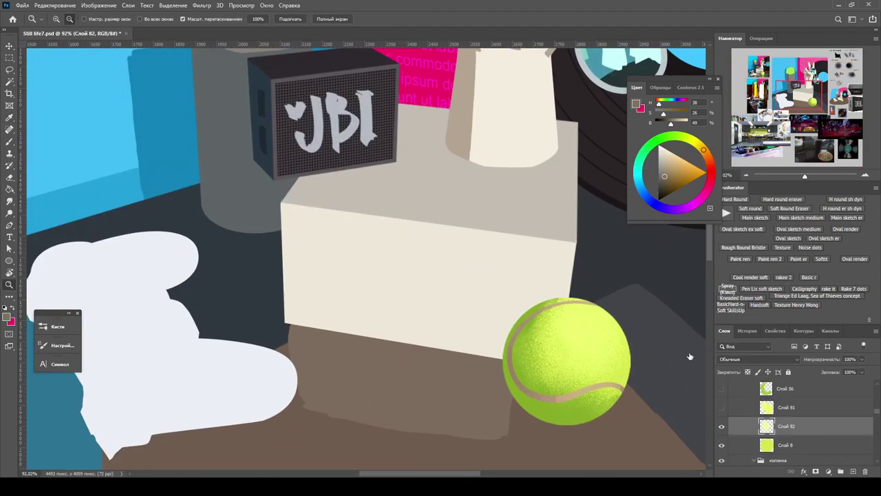
key(b)
alt+click(507, 353)
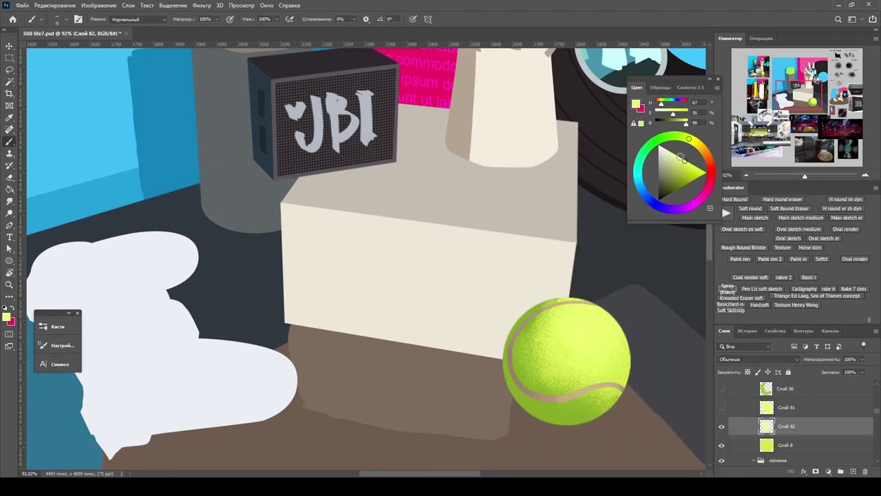
drag(785, 426, 767, 430)
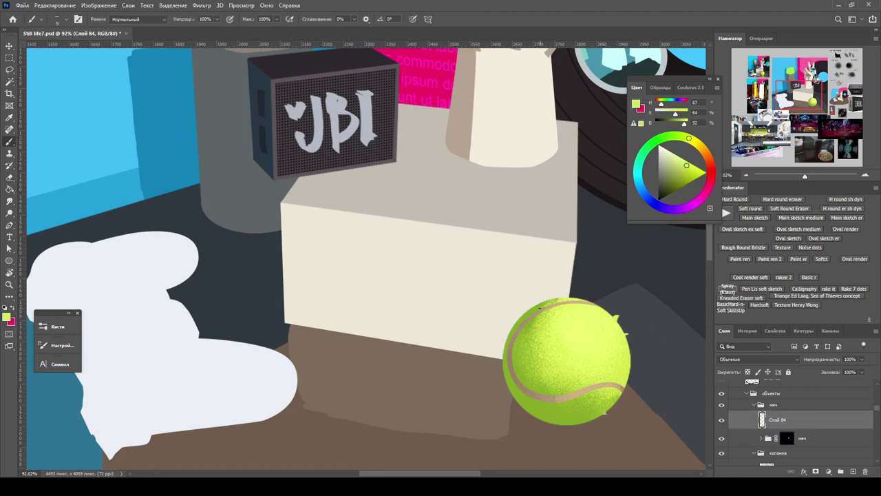
key(ctrl+minus)
key(ctrl+minus)
key(ctrl+minus)
key(ctrl+plus)
key(ctrl+plus)
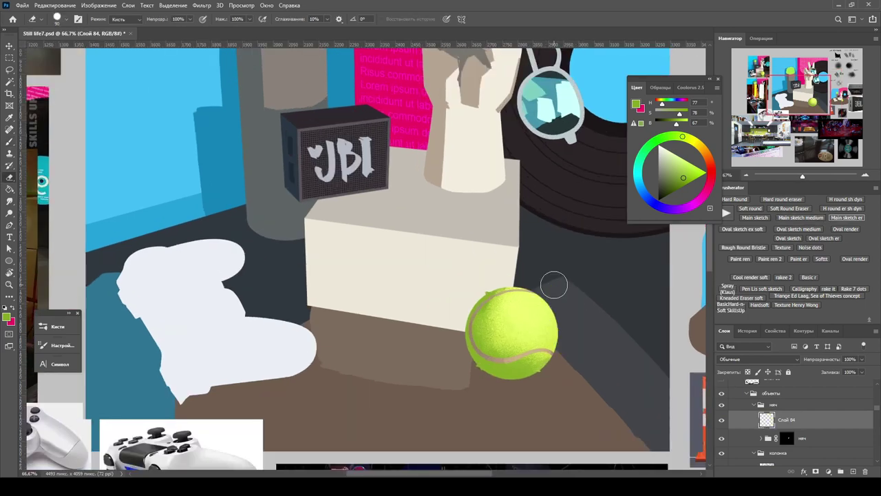
Step: Switch to a small brush and refine the ball's edge fuzz in sampled light yellow-green on Слой 84
right_click(553, 290)
double_click(693, 320)
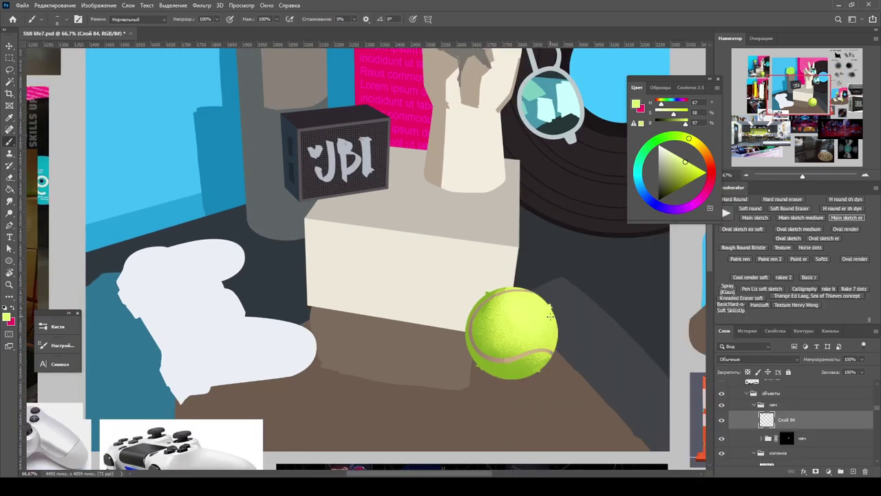
key(ctrl+plus)
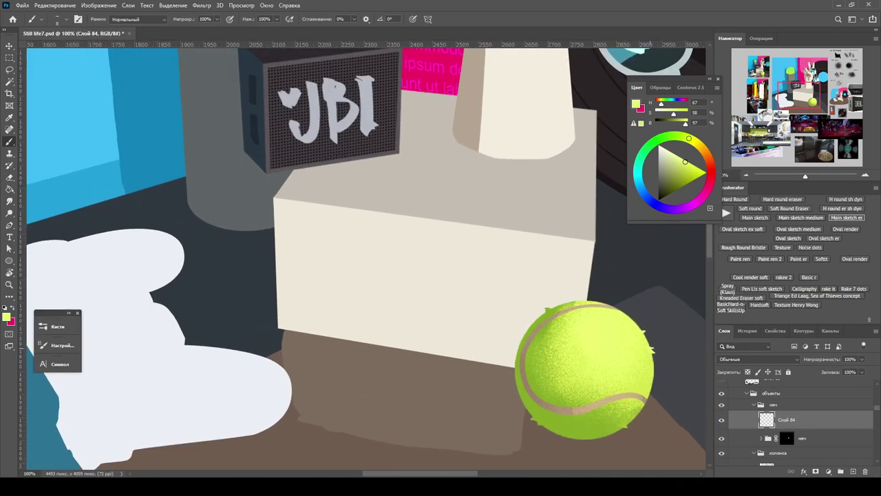
key(ctrl+minus)
key(ctrl+minus)
key(ctrl+plus)
key(h)
click(534, 307)
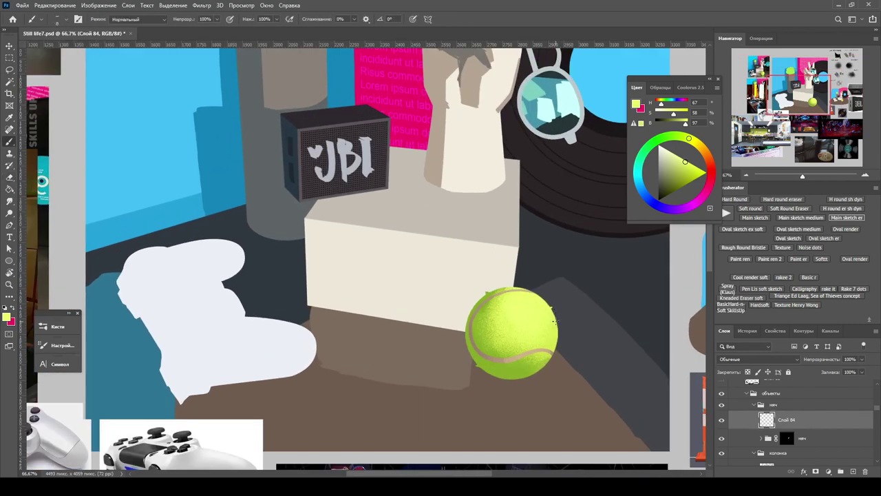
Step: Paint a sampled grey shadow beside the tennis ball on the white box's front face, on new layer Слой 85
key(h)
click(373, 238)
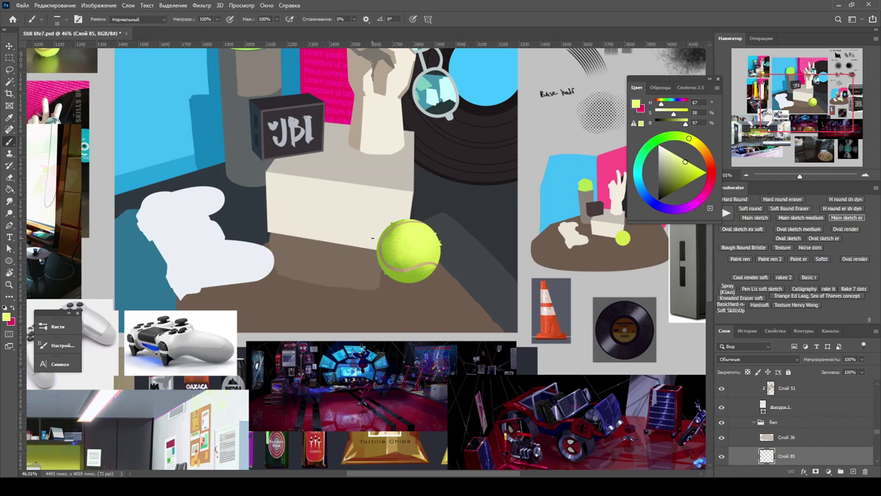
right_click(373, 238)
key(Escape)
drag(353, 191, 490, 260)
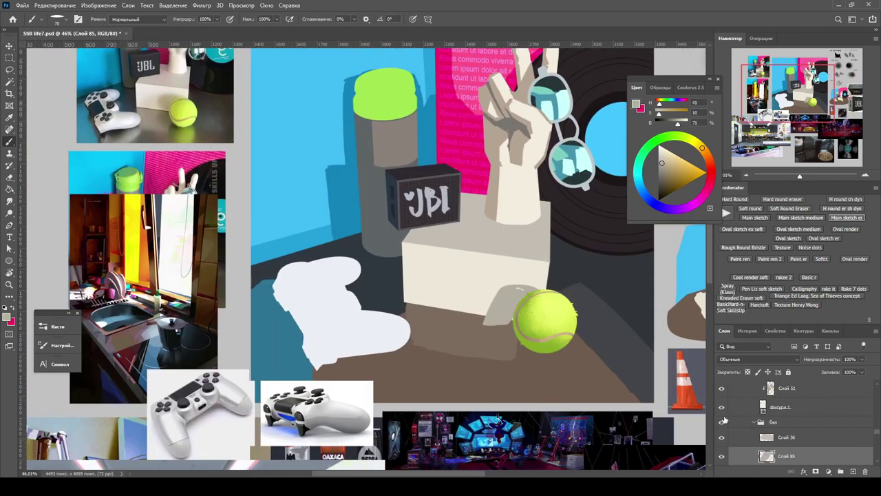
Step: Clip Слой 85 to the box layer Слой 37 and trim the ball's shadow with the Eraser
scroll(793, 435, down, 2)
key(e)
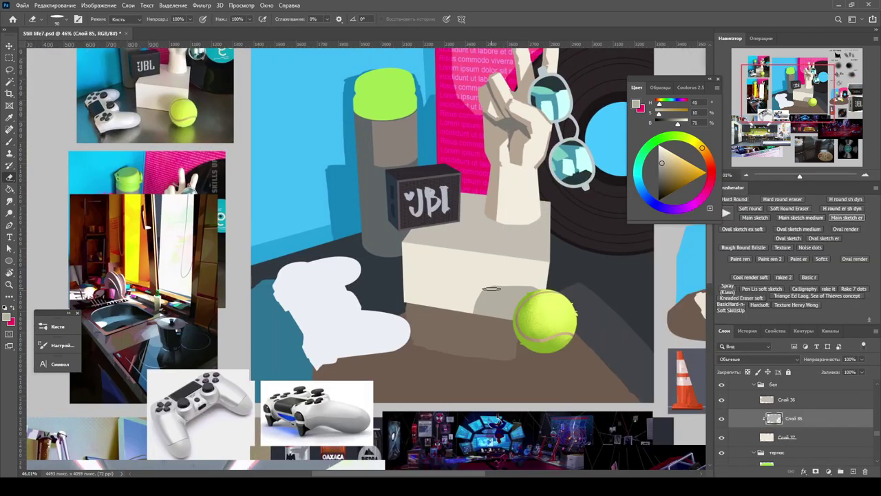
key(ctrl+minus)
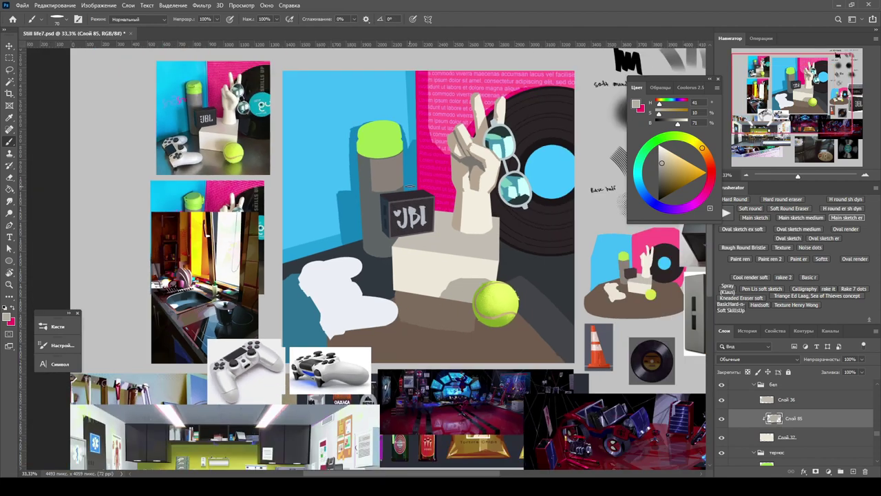
Step: Paint darker shadows on the table around the objects with a sampled dark blue-grey on new layer Слой 86, clipped to Слой 67
ctrl+click(596, 214)
alt+click(596, 214)
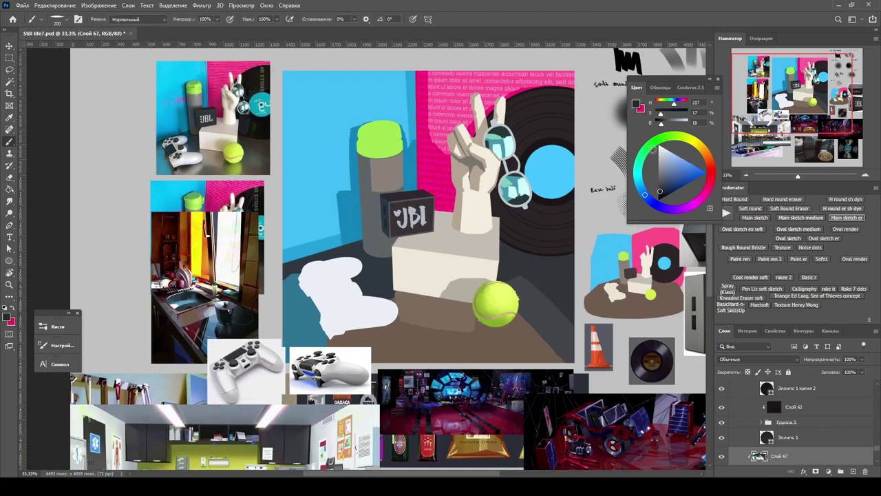
alt+click(518, 254)
key(ctrl+shift+alt+n)
alt+click(778, 441)
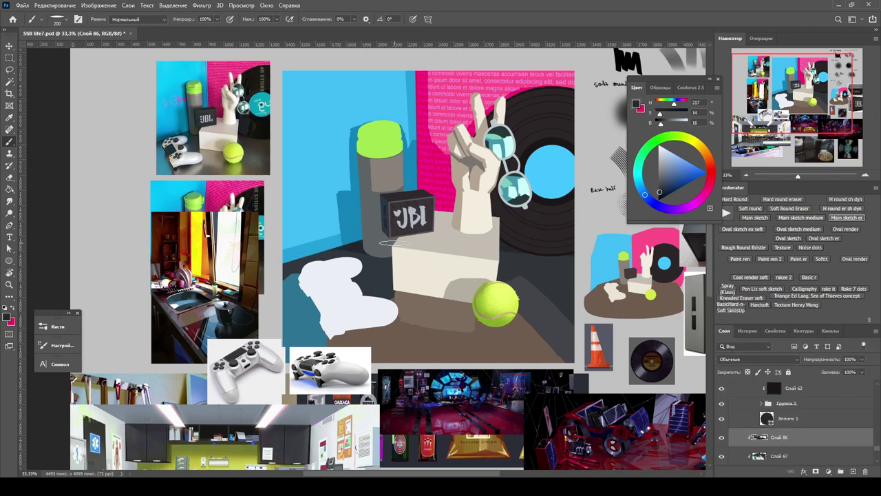
Step: Add a #232529 solid colour fill layer above Слой 86, in Multiply (Умножение) mode at 20% opacity
click(785, 311)
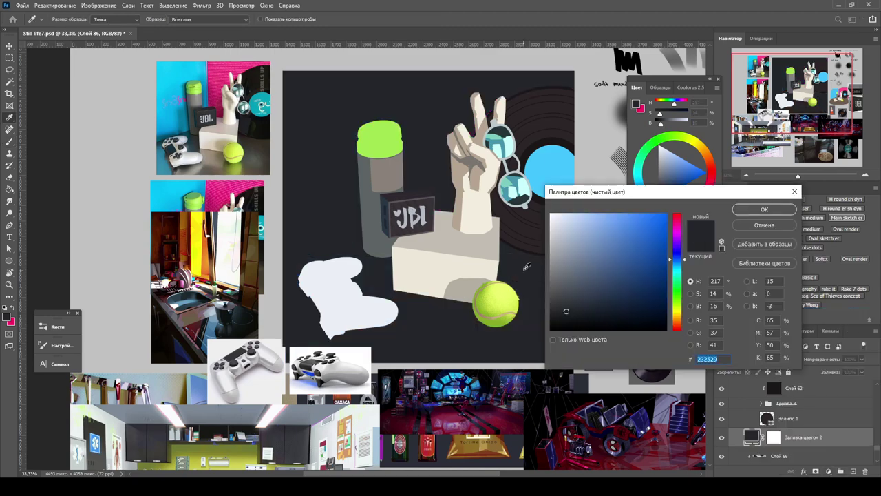
key(Return)
click(743, 358)
click(731, 283)
key(2)
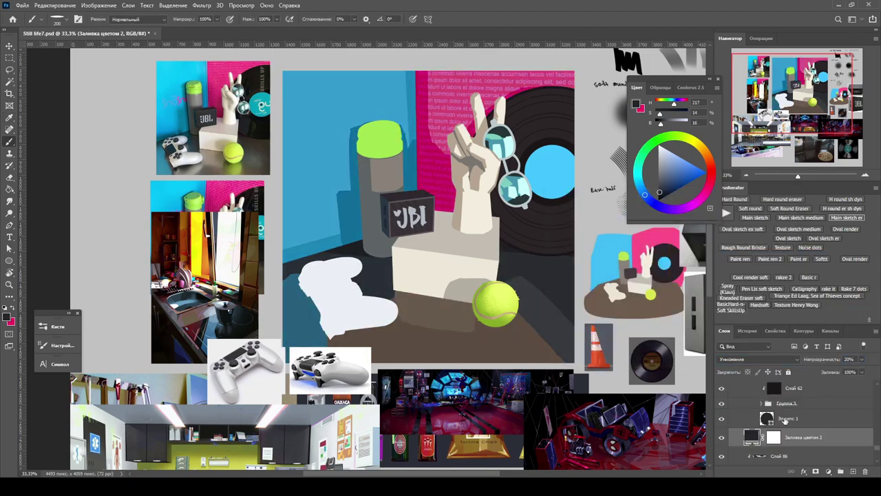
Step: Mask the dark colour fill to the shadow shapes of Слой 86 and gather it with the table layers in masked Группа 5
click(771, 440)
alt+click(761, 447)
click(766, 453)
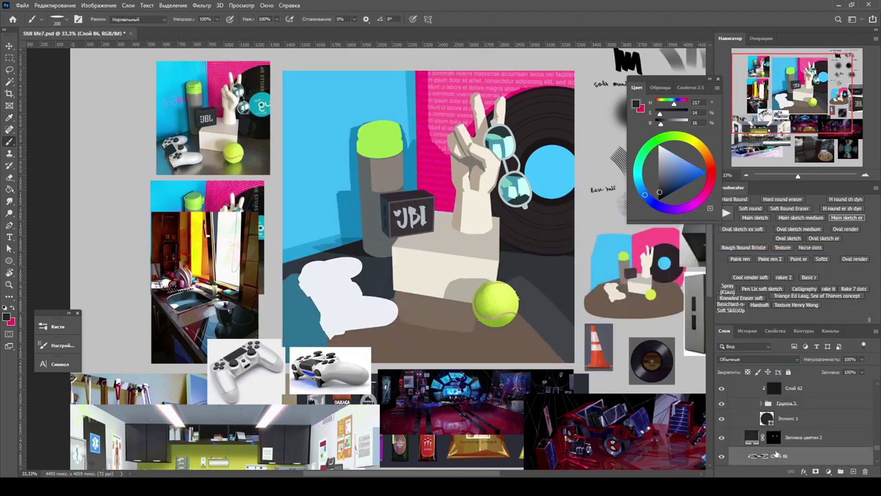
key(ctrl+minus)
key(ctrl+z)
key(ctrl+z)
key(ctrl+z)
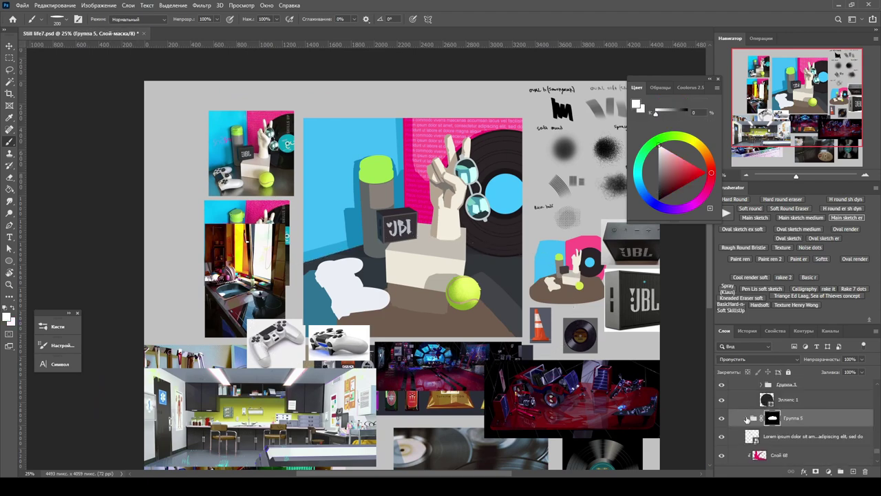
Step: Paint and trim the table shadows around the objects on the mask of Заливка цветом 2, with the fill at 30% opacity
key(ctrl+plus)
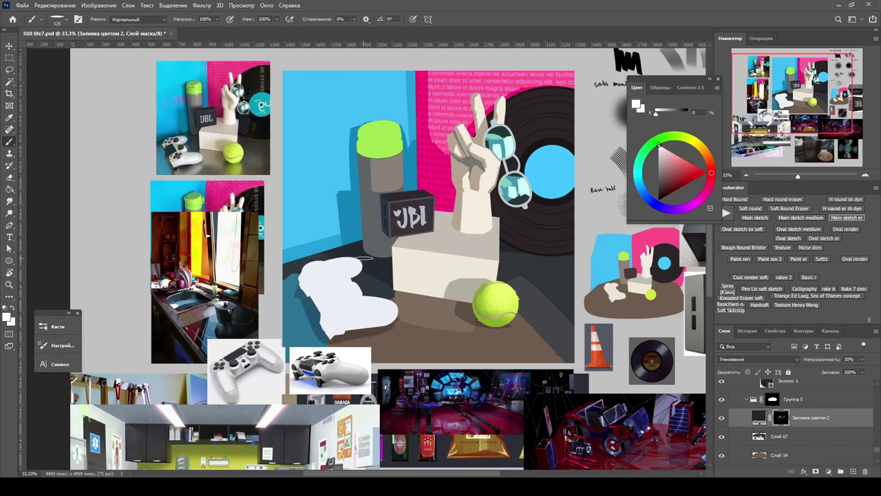
key(z)
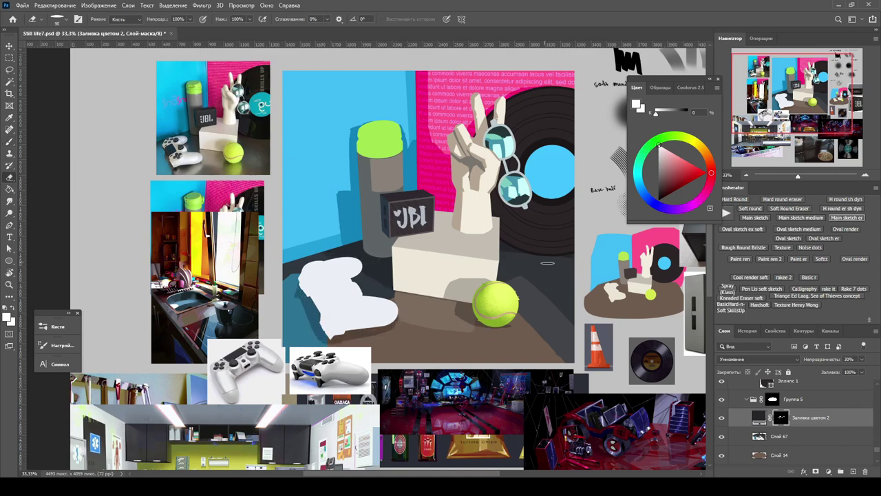
scroll(375, 199, down, 2)
scroll(375, 199, up, 2)
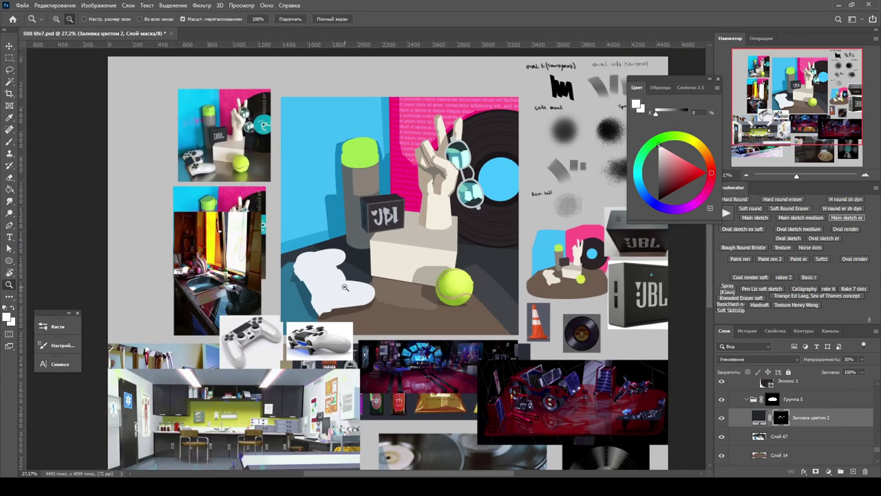
key(b)
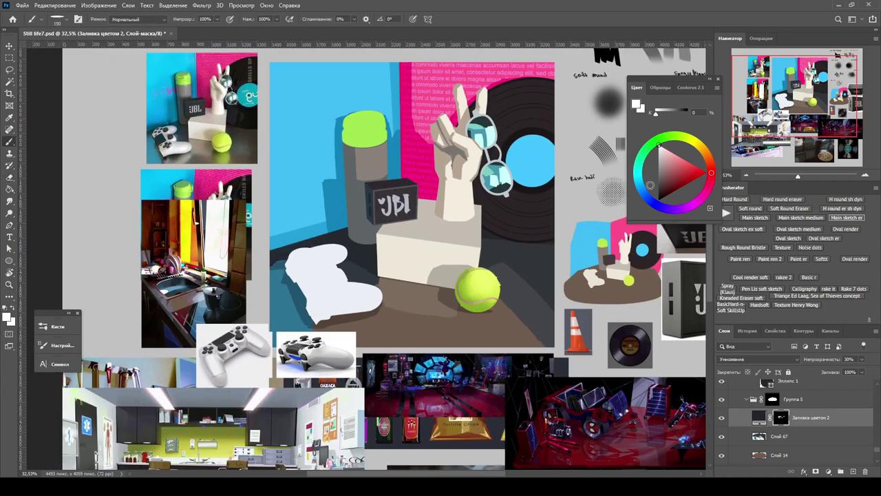
key(e)
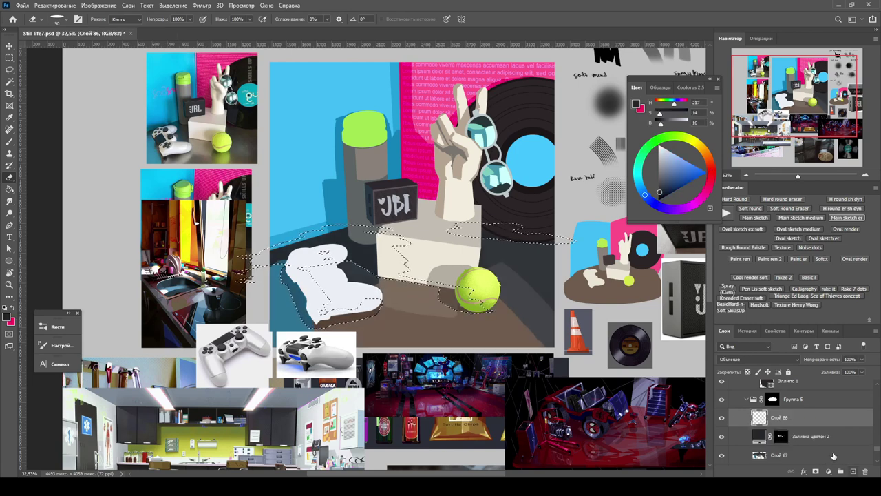
Step: Try to transfer the masked shadow shapes to a separate layer Слой 86 and leave the fill's mask white
key(x)
key(ctrl+alt+z)
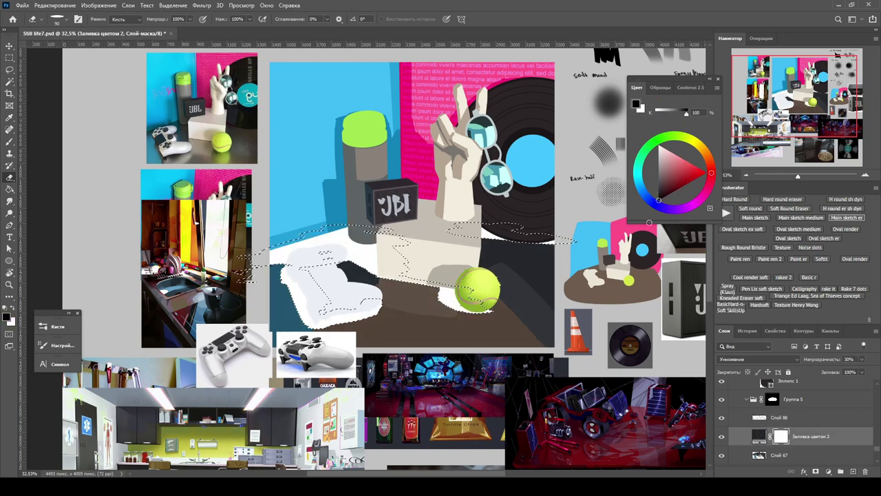
key(ctrl+d)
click(722, 417)
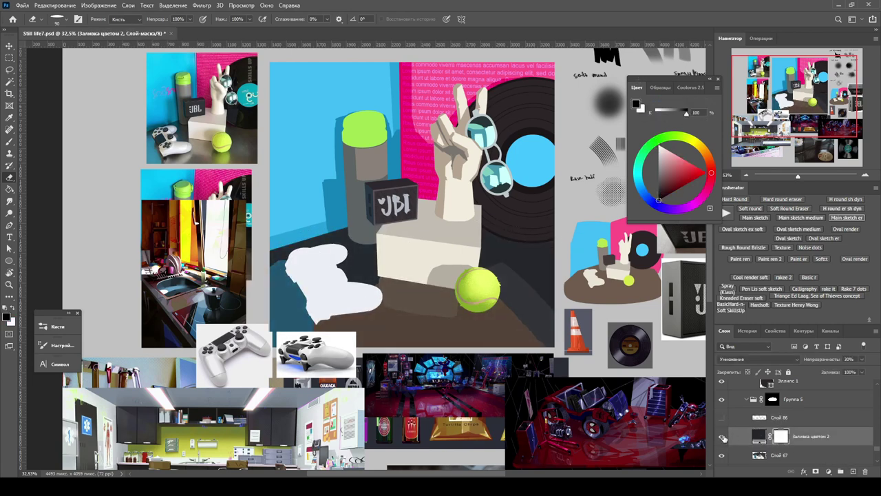
key(ctrl+alt+z)
Step: Paint sampled dark grey shading on the thermos body on new layer Слой 86, clipped above Слой 66
key(z)
mouse_move(372, 211)
mouse_down()
mouse_move(330, 211)
mouse_move(413, 204)
mouse_up()
ctrl+click(406, 207)
key(i)
click(412, 207)
ctrl+click(375, 180)
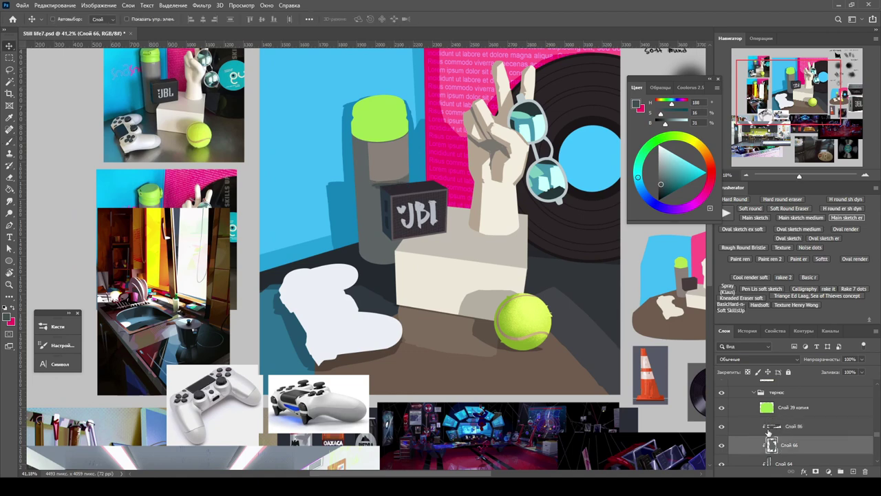
key(b)
alt+click(359, 177)
ctrl+click(376, 206)
key(bracketright)
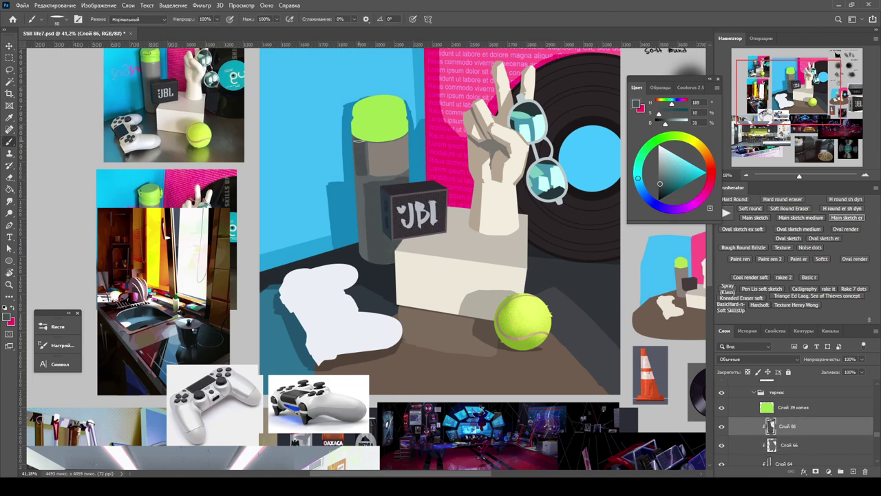
Step: Refine the thermos body's shading around the light patch with a lighter grey (HSB 188, 8, 40)
drag(686, 265, 661, 263)
ctrl+click(392, 177)
alt+click(393, 177)
scroll(396, 170, up, 1)
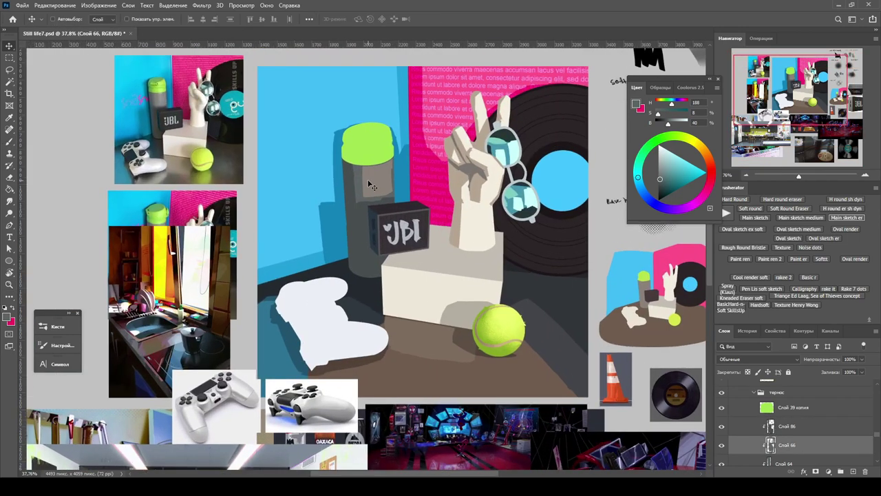
Step: Collapse the термос and джойстик layer groups, and select the thermos cap layer Слой 39 копия
ctrl+click(434, 265)
click(754, 404)
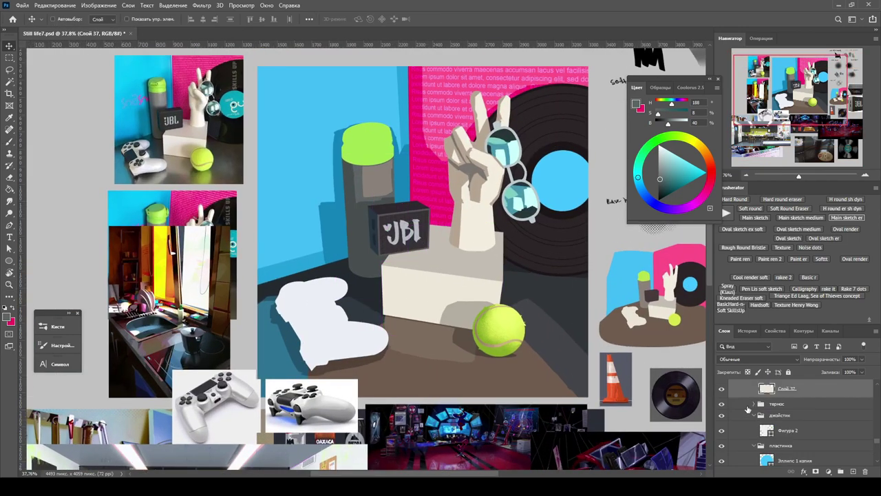
click(752, 416)
ctrl+click(413, 231)
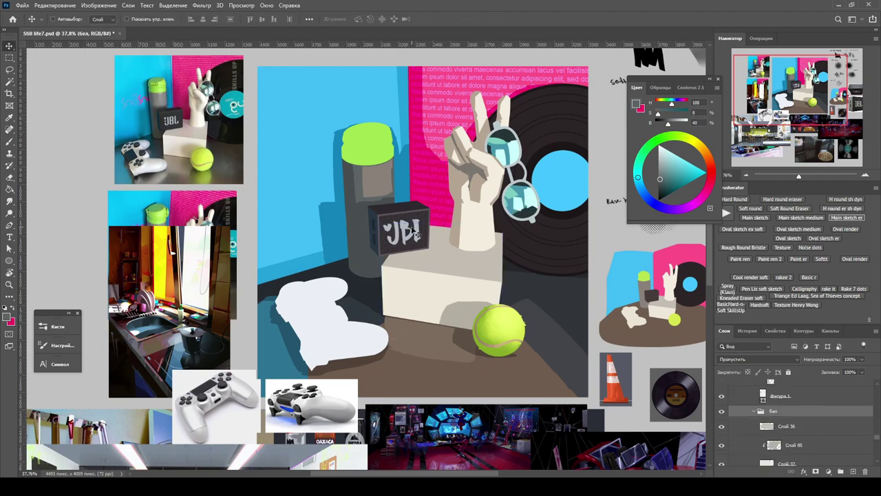
scroll(347, 179, up, 1)
ctrl+click(348, 179)
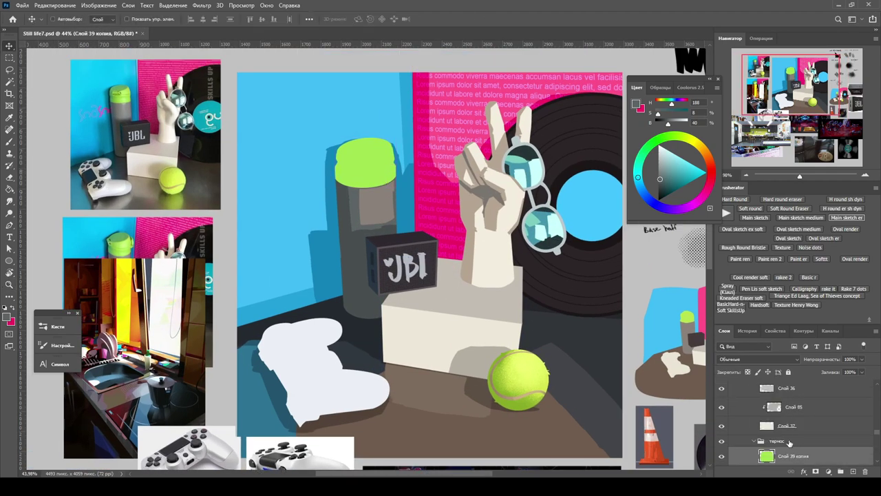
Step: Adjust the lower part of the thermos's green cap with Free Transform
scroll(347, 179, up, 4)
key(ctrl+t)
drag(319, 336, 317, 327)
key(Return)
ctrl+click(317, 326)
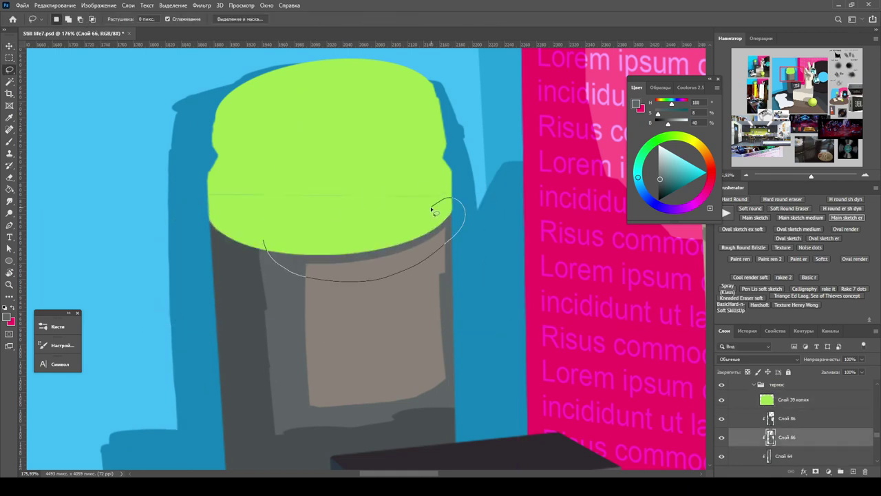
Step: Try to fill a lassoed area at the lower edge of the thermos cap on Слой 39 копия
scroll(774, 420, down, 1)
ctrl+alt+shift+click(772, 438)
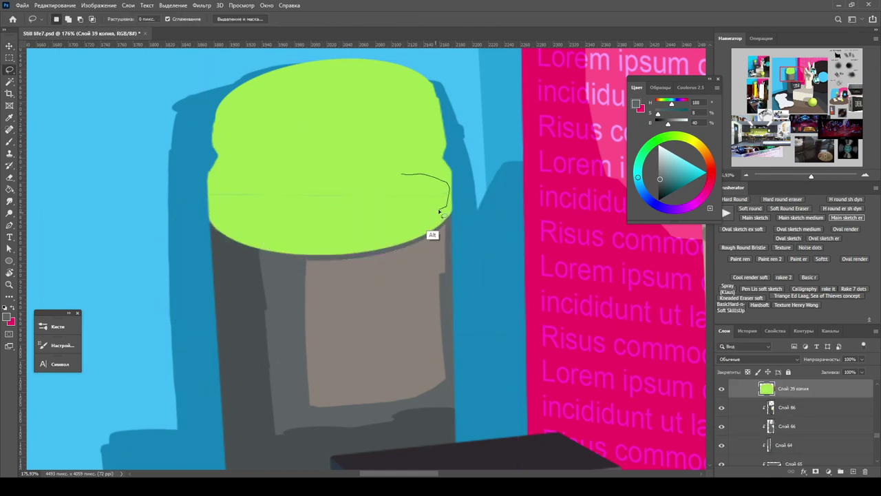
key(alt+BackSpace)
key(ctrl+z)
key(z)
scroll(345, 174, down, 5)
scroll(345, 174, down, 2)
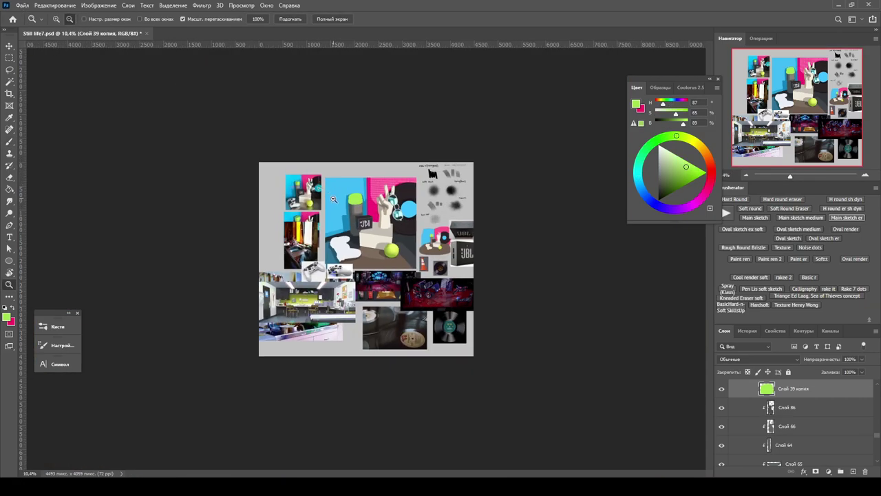
Step: Shade the thermos cap with darker green on new layer Слой 87, clipped to Слой 39 копия, and add clipped layer Слой 88
scroll(344, 174, up, 6)
key(ctrl+shift+alt+n)
key(b)
drag(333, 147, 464, 175)
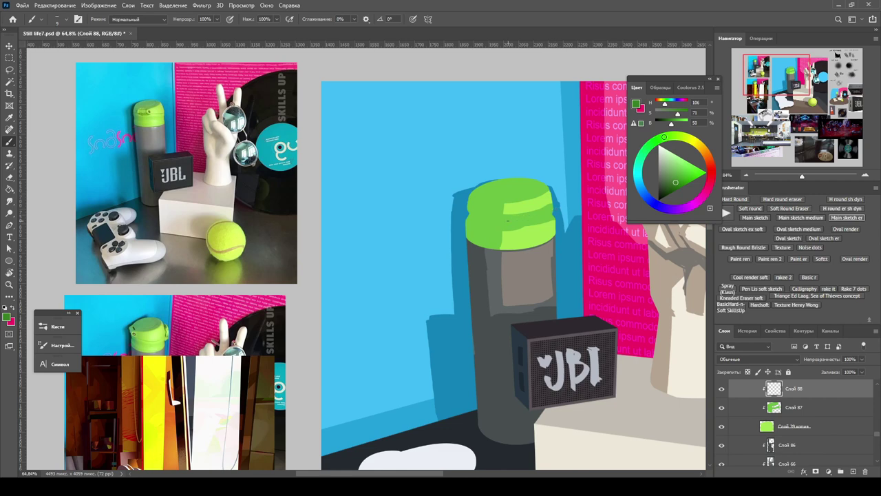
Step: Copy the cap's linework from sketch layer Слой 26 to Слой 89 and clip it between Слой 87 and Слой 88
scroll(792, 420, up, 3)
click(722, 418)
key(z)
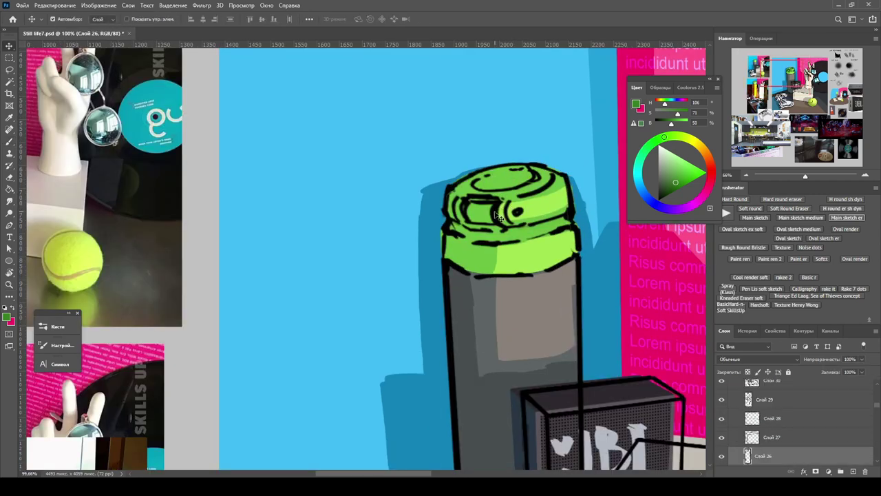
key(l)
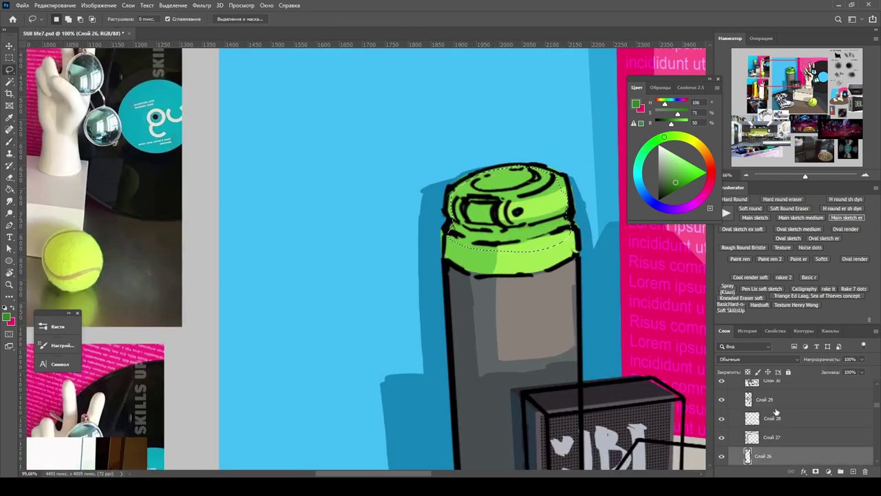
scroll(776, 412, up, 3)
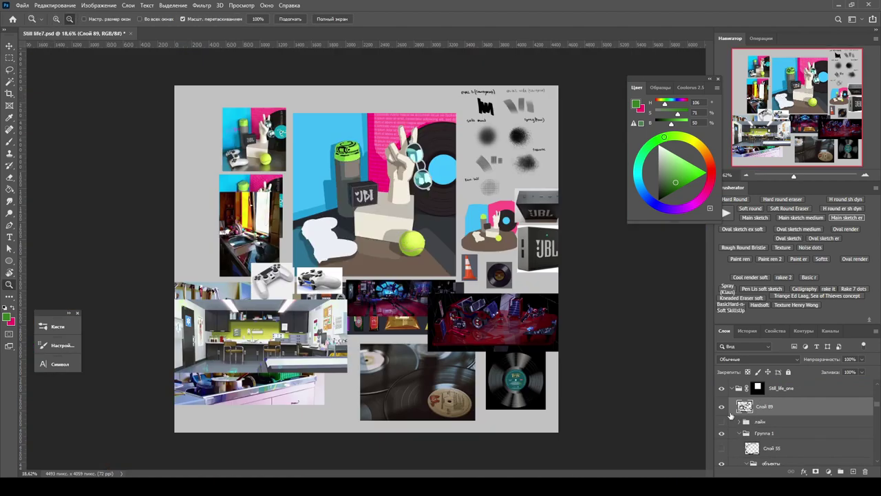
drag(771, 456, 789, 468)
Step: Recolour the cap's linework on Слой 89 dark green and clean up stray lines with the Eraser and Brush
drag(352, 149, 388, 146)
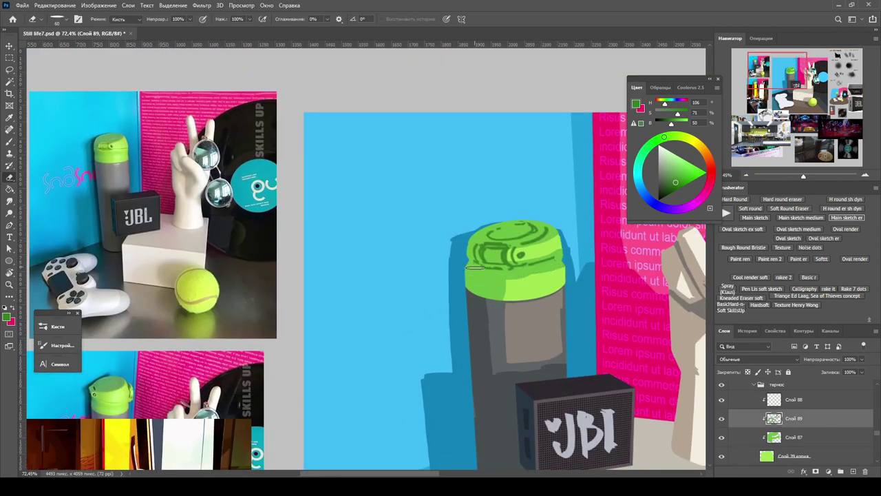
key(b)
key(e)
click(513, 254)
key(b)
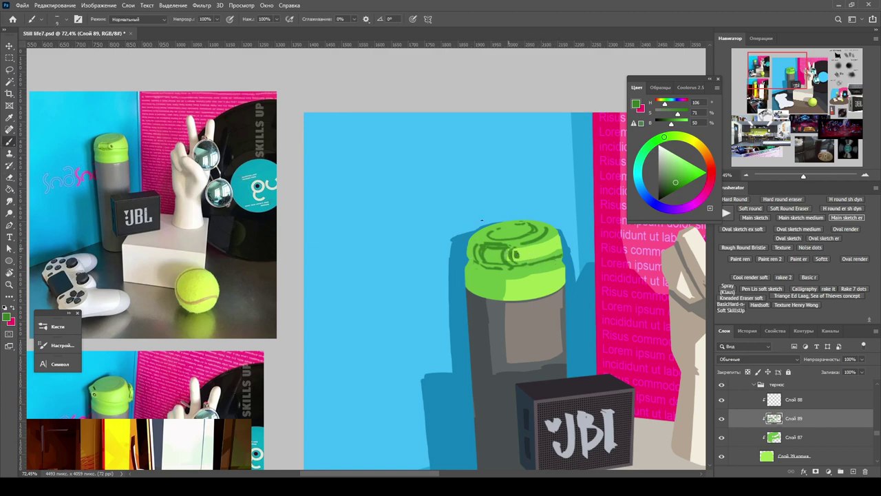
Step: Sharpen the latch and rim lines of the thermos cap on Слой 89, checking them against the whole composition
key(z)
scroll(309, 131, down, 5)
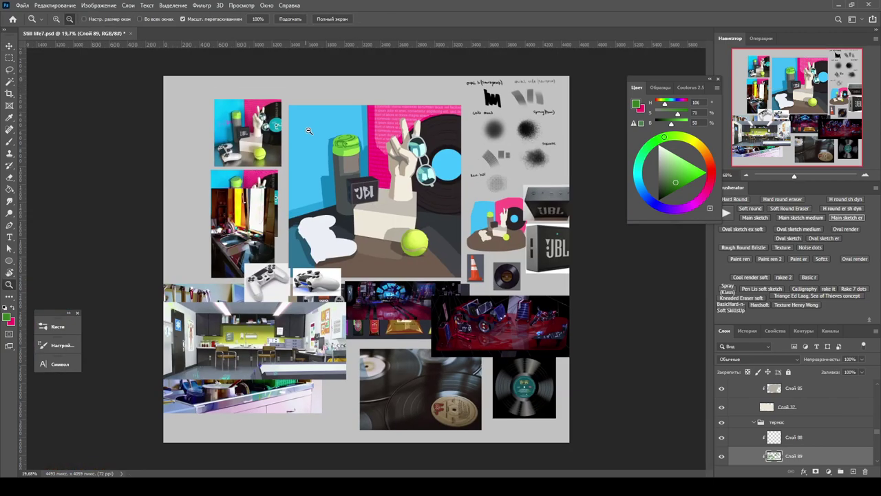
scroll(309, 131, up, 4)
key(b)
key(z)
scroll(290, 148, up, 3)
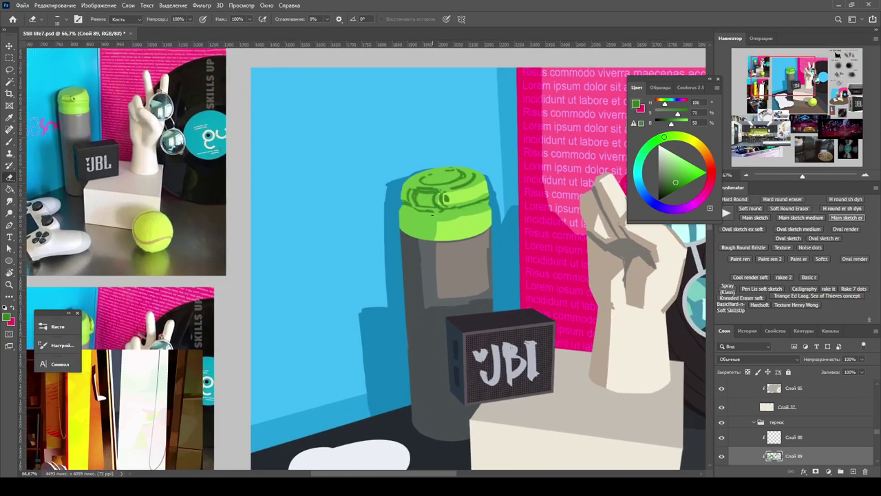
scroll(290, 148, down, 4)
scroll(291, 149, up, 3)
scroll(290, 148, down, 2)
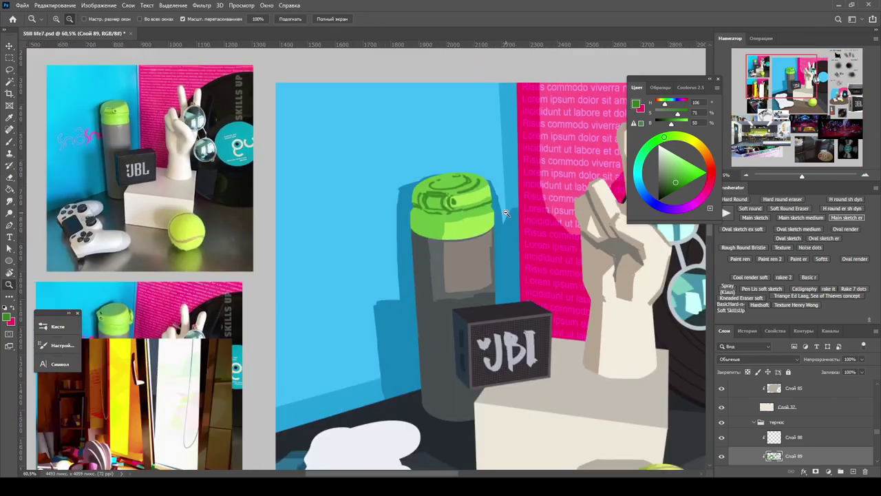
Step: Refine the cap's silhouette along its right edge on Слой 39 копия with the green Brush and the Eraser
scroll(291, 148, up, 3)
key(alt+bracketleft)
key(alt+bracketleft)
key(b)
drag(380, 206, 514, 302)
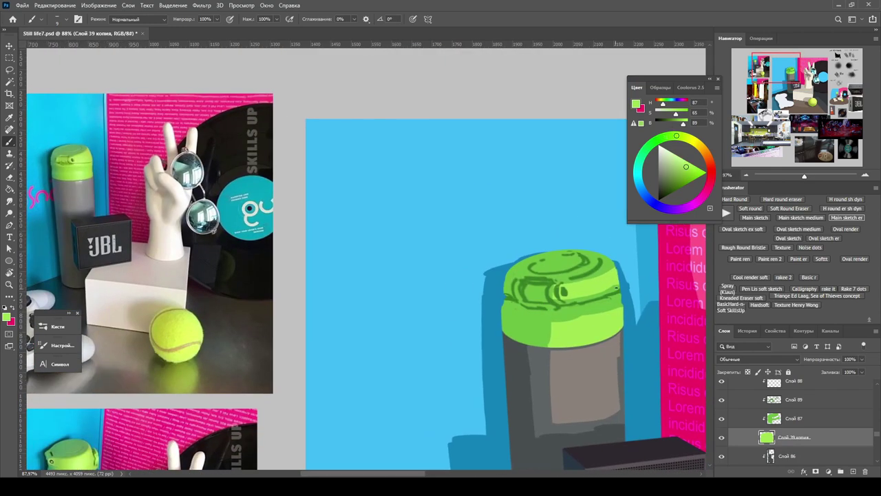
key(y)
key(b)
key(e)
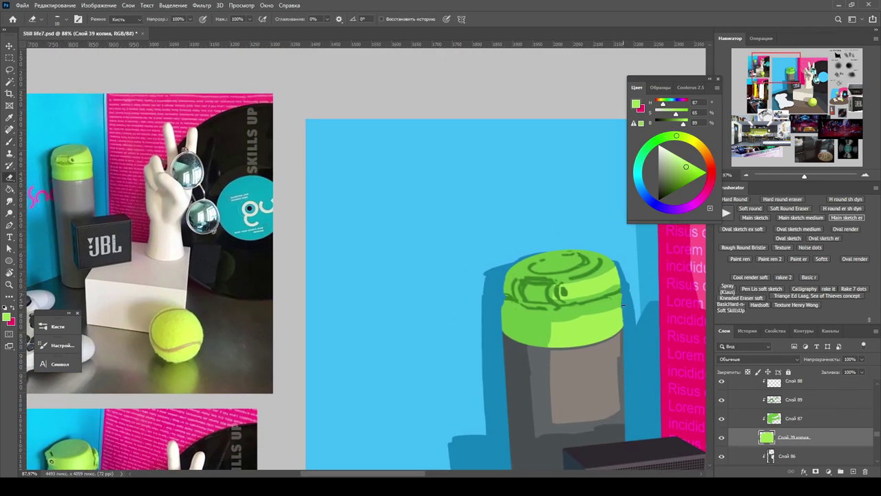
key(b)
key(e)
key(b)
key(e)
key(b)
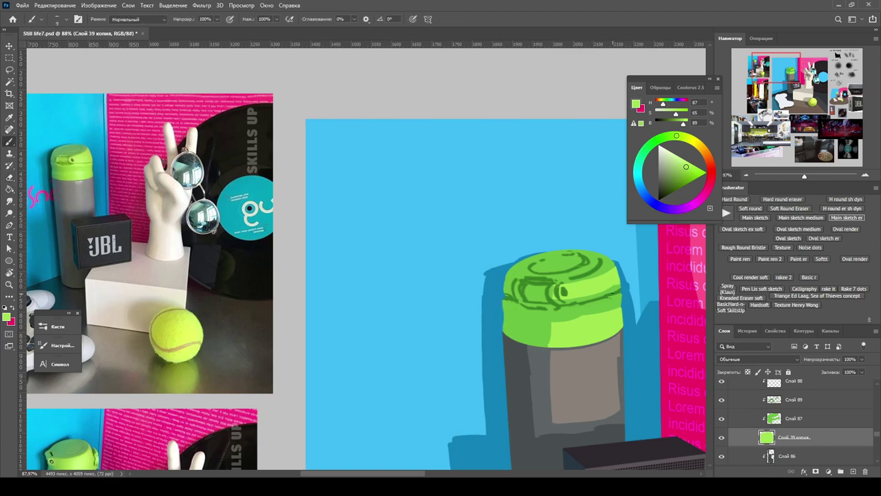
Step: Paint two curved pale yellow highlights (HSB 67, 21, 100) on the tennis ball's upper right on new layer Слой 90
key(v)
drag(496, 287, 409, 282)
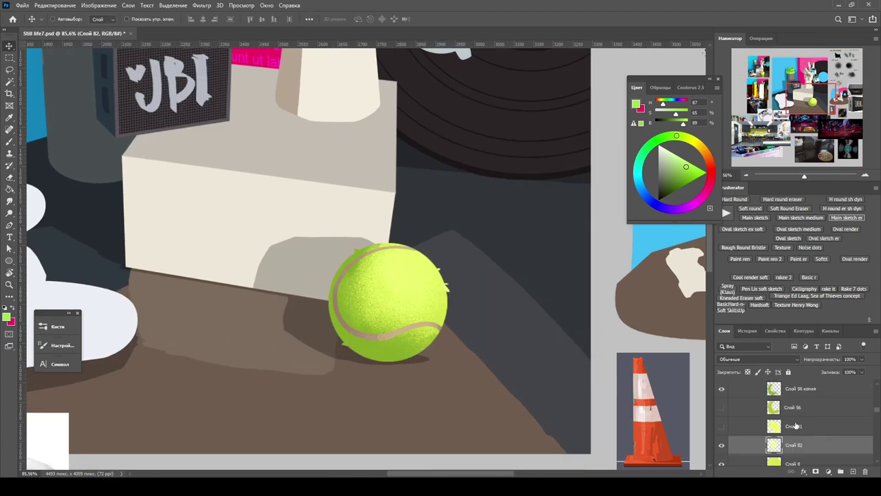
ctrl+click(418, 292)
key(b)
alt+click(417, 292)
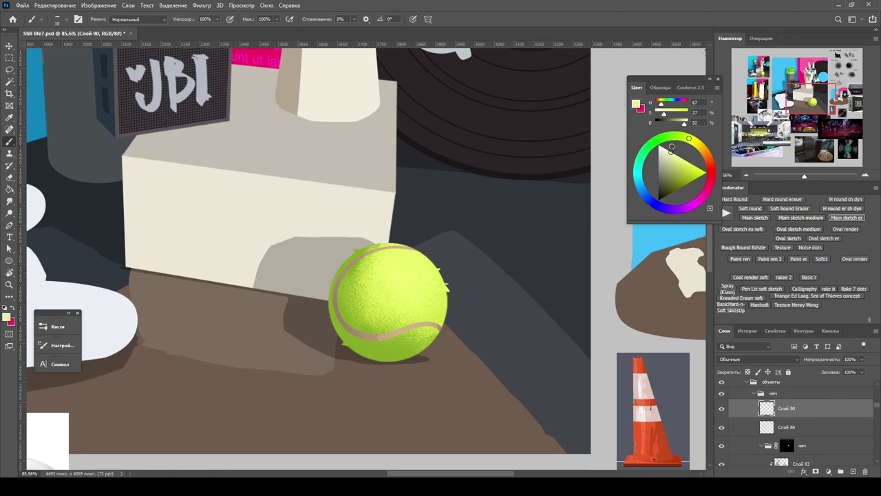
key(ctrl+plus)
drag(409, 279, 410, 279)
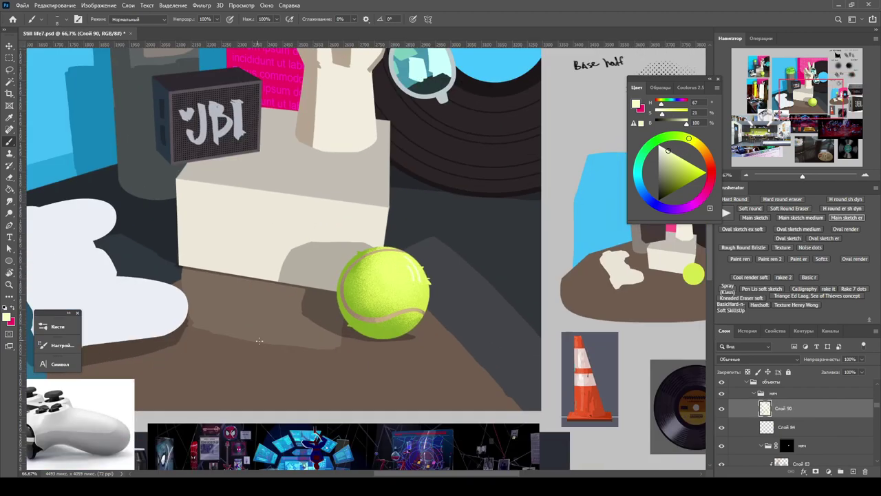
Step: Paint a thin magenta rim line (HSB 325, 82, 99) along the tennis ball's left edge on Слой 90
alt+click(340, 338)
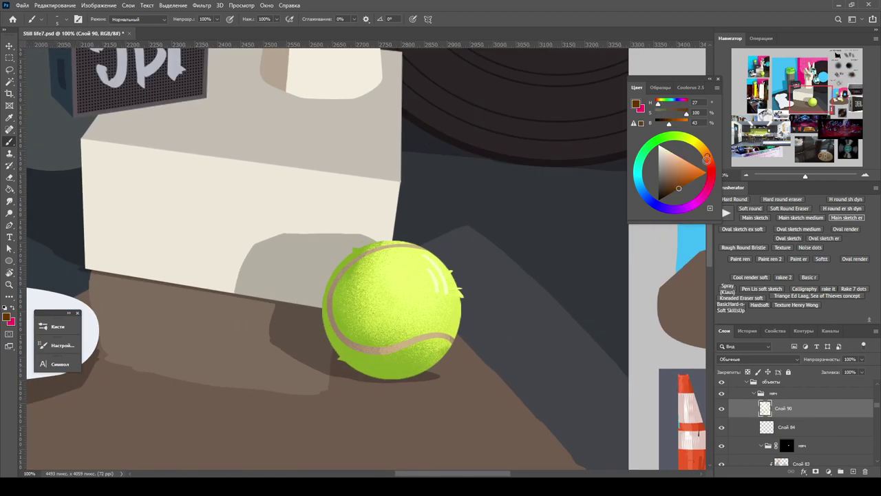
key(ctrl+plus)
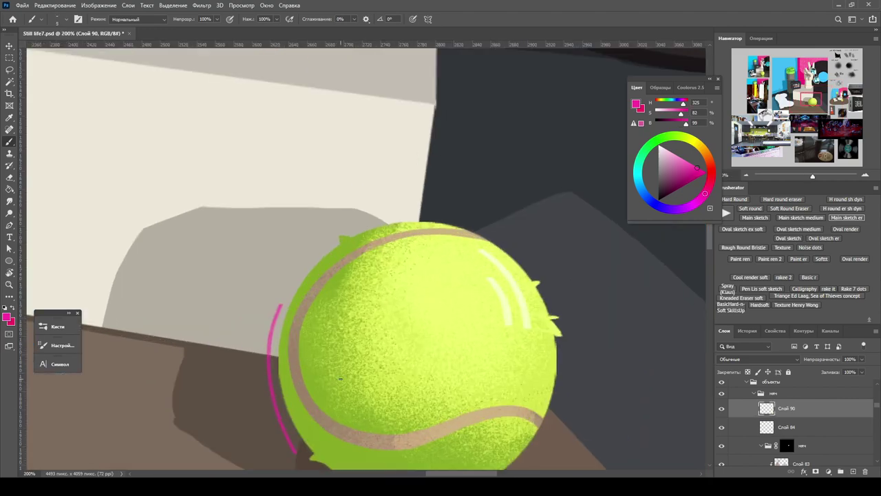
key(ctrl+minus)
key(z)
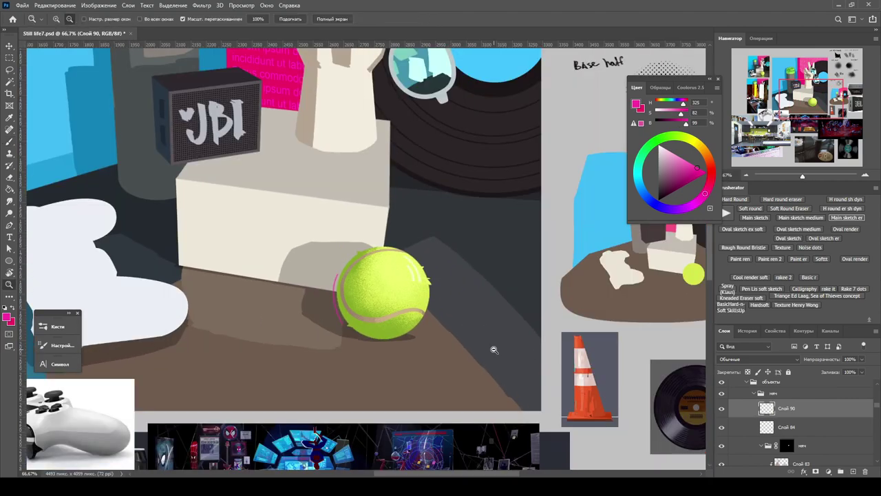
alt+click(423, 164)
scroll(423, 164, up, 2)
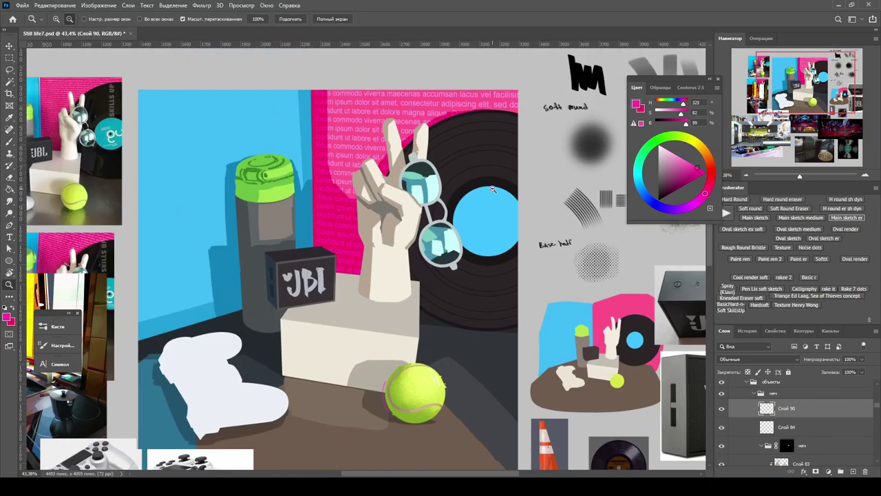
scroll(493, 189, up, 5)
Step: Duplicate the record's label circle Эллипс 1 копия, resize it slightly, and set the original circle's fill to blue #39b7f1
key(v)
click(759, 419)
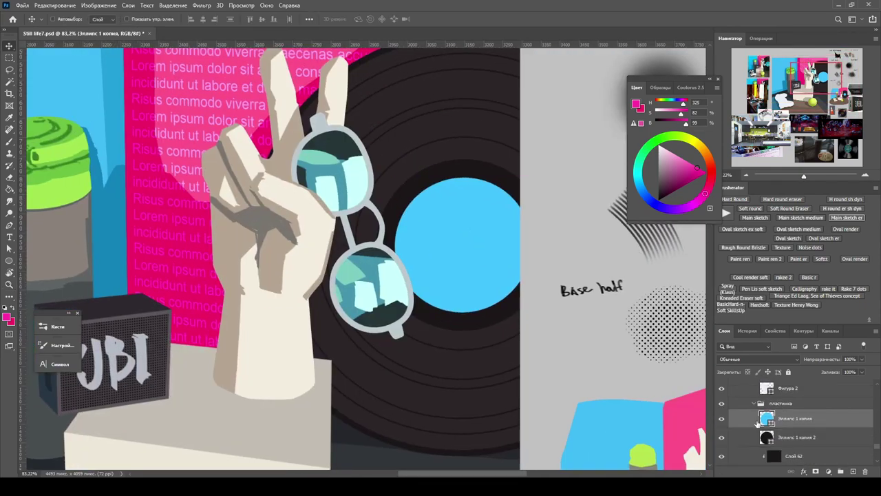
key(ctrl+j)
key(ctrl+t)
key(Return)
double_click(766, 438)
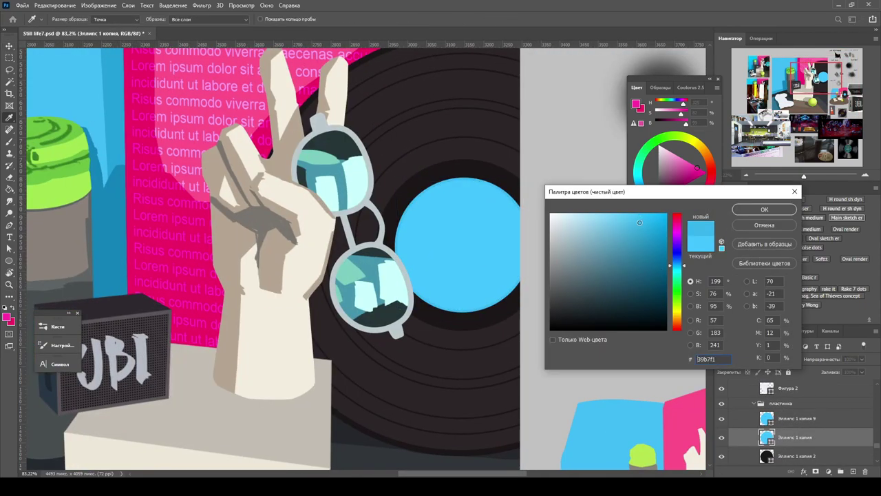
click(765, 209)
scroll(345, 262, down, 5)
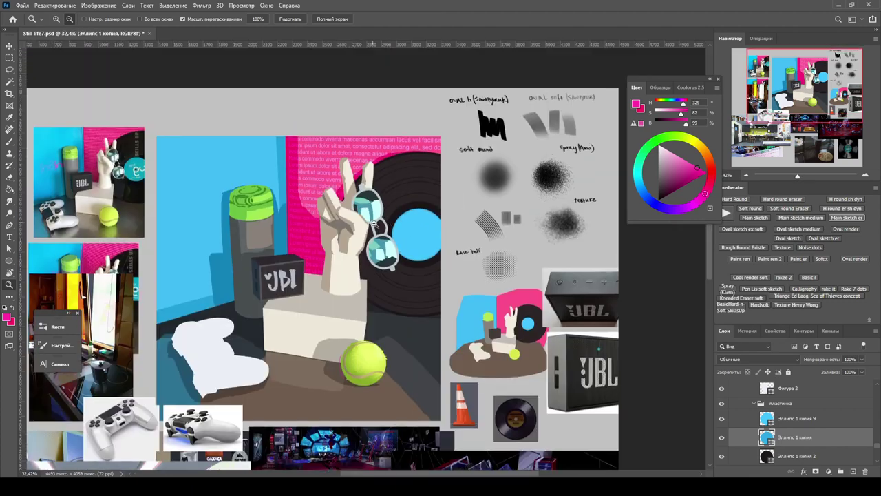
Step: Recolour both record label circles muted teal, using #41a3bb for Эллипс 1 копия 9, and compare them with the reference photo
double_click(767, 418)
mouse_move(610, 256)
mouse_down()
mouse_move(613, 265)
mouse_move(620, 245)
mouse_up()
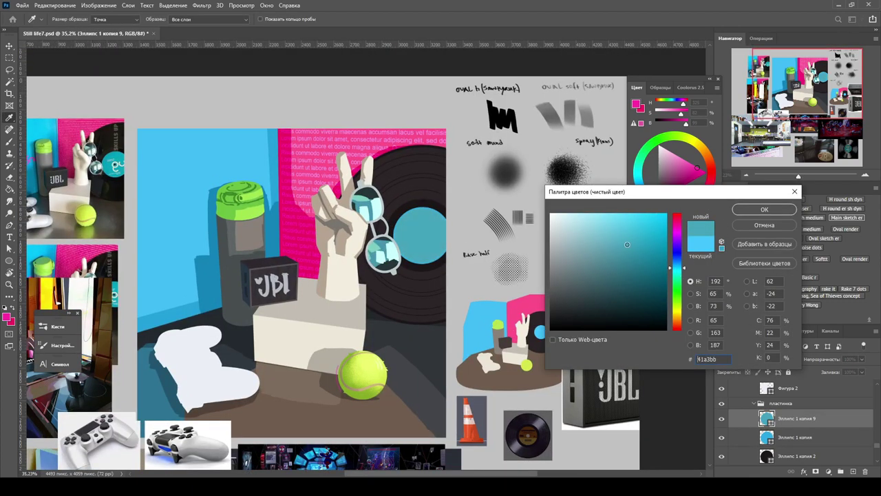
click(764, 209)
double_click(767, 437)
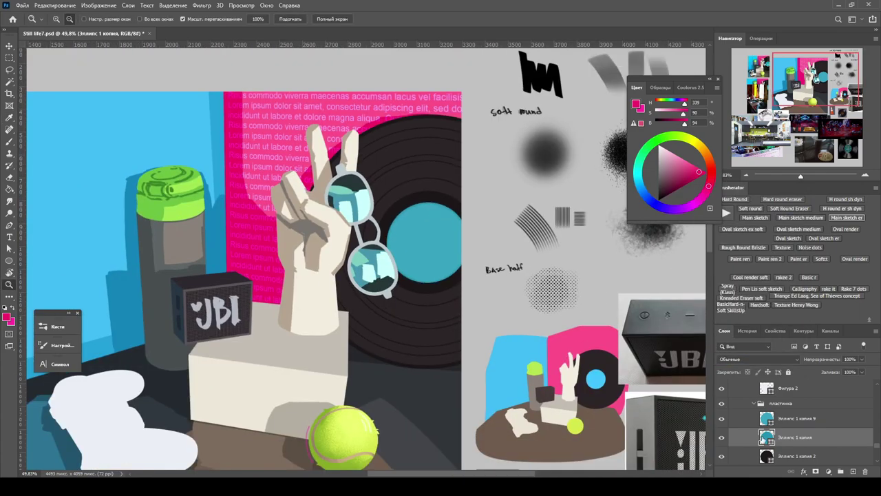
double_click(767, 438)
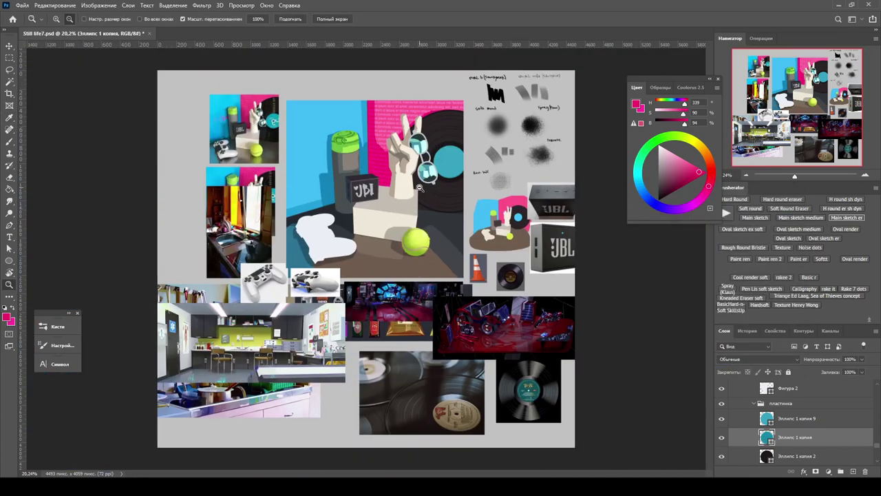
scroll(337, 176, down, 1)
scroll(338, 176, up, 2)
scroll(337, 175, down, 1)
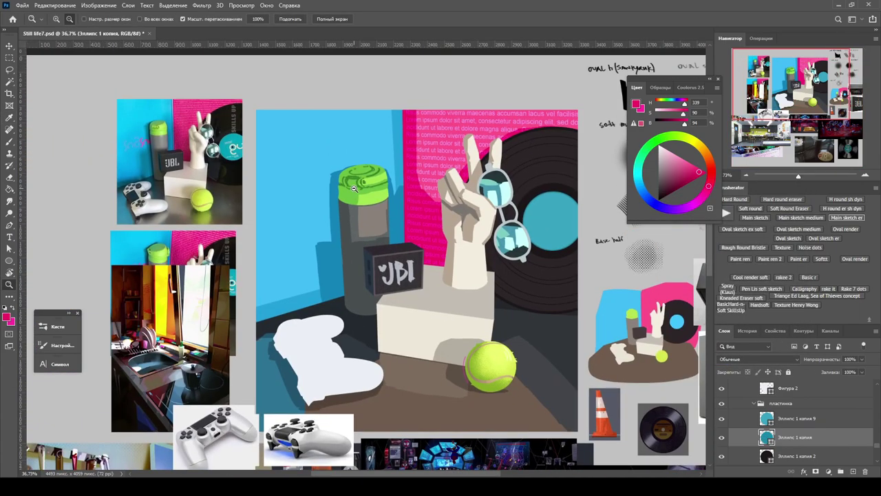
Step: Paint a soft blue gradient over the blue wall on new clipped layer Слой 91, set to Умножение, with the Soft round brush
key(v)
click(758, 358)
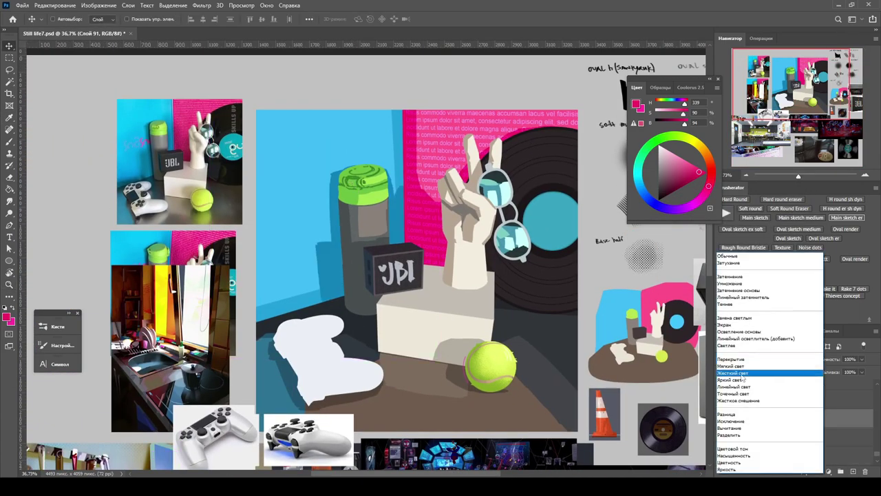
click(757, 365)
key(b)
right_click(484, 209)
key(Escape)
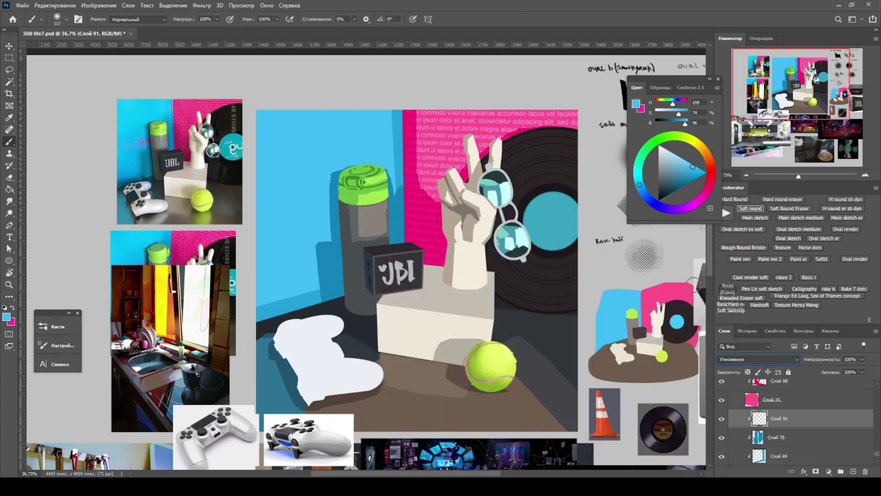
alt+click(503, 230)
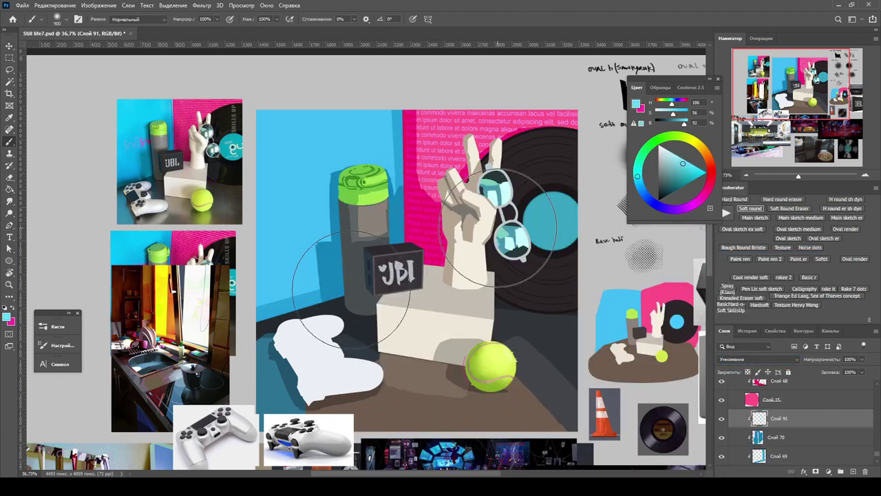
alt+click(555, 200)
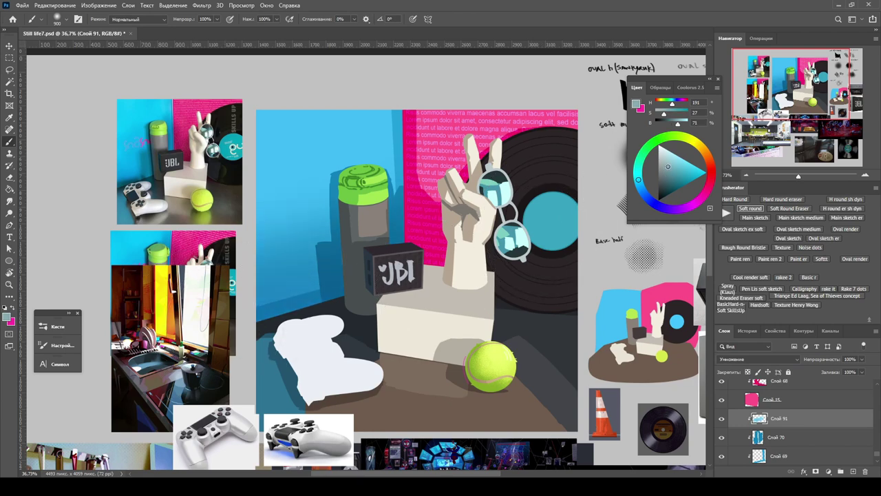
Step: Brighten the blue wall's upper left on new Линейный свет layer Слой 92 below Слой 91, using the soft brush at 30% opacity
click(790, 435)
click(853, 472)
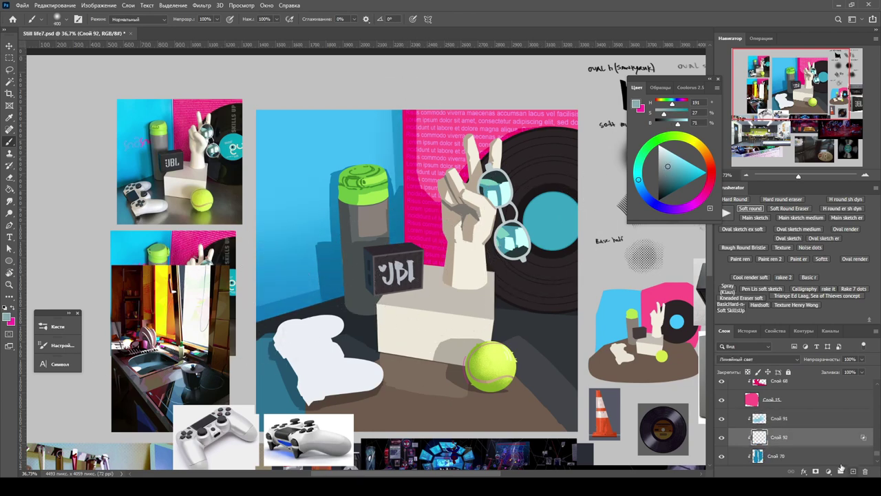
alt+click(548, 200)
key(3)
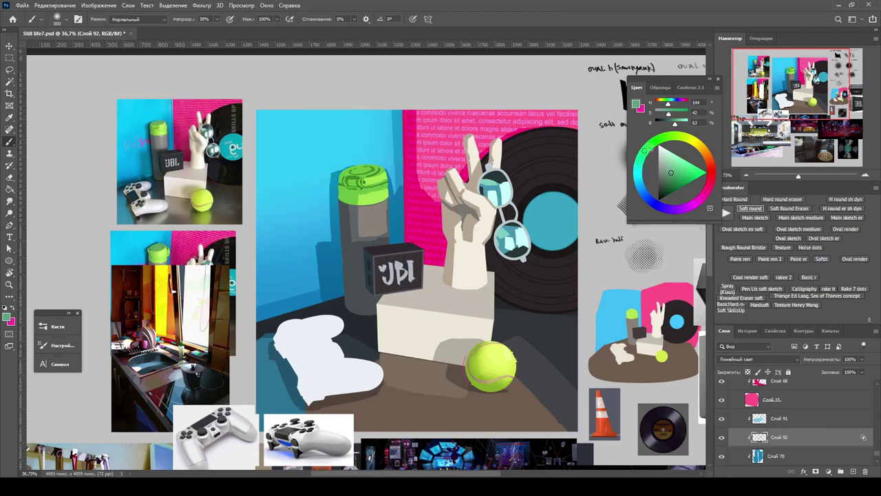
alt+scroll(167, 174, down, 2)
key(alt+bracketright)
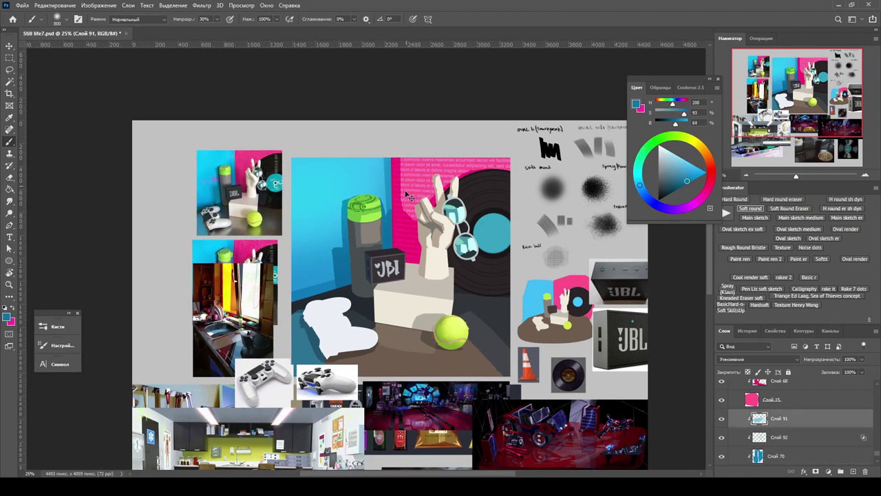
scroll(416, 300, up, 2)
alt+click(428, 183)
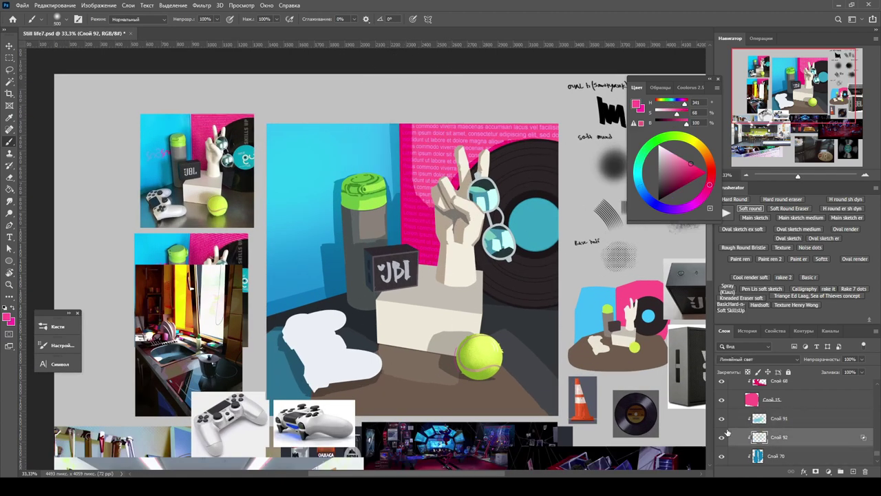
Step: Change the blend mode of Слой 91 to Жесткий свет and lock its transparent pixels
click(737, 359)
click(736, 377)
key(x)
key(slash)
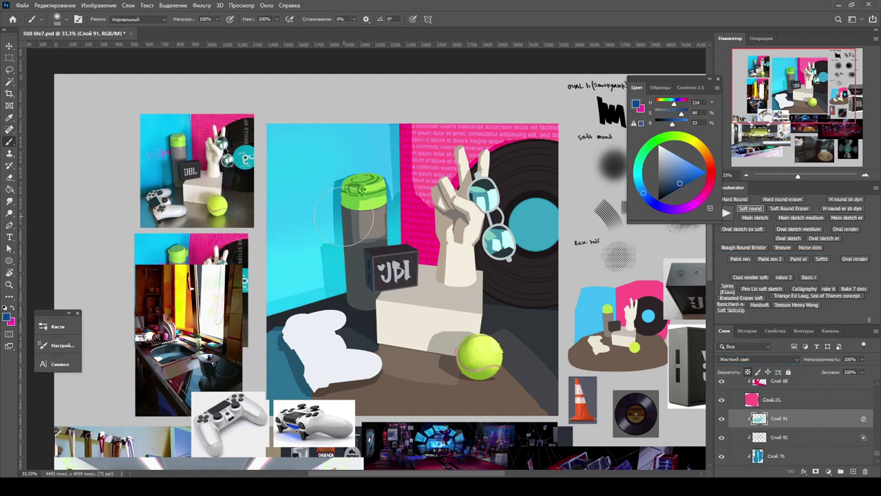
Step: Adjust Слой 91 with Hue/Saturation, setting saturation to -10 and lightness to -19
key(ctrl+u)
drag(667, 264, 660, 267)
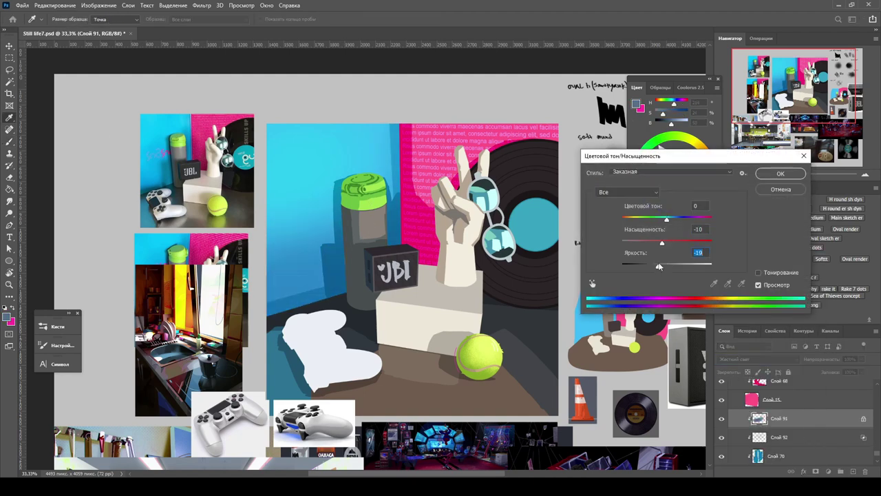
key(Return)
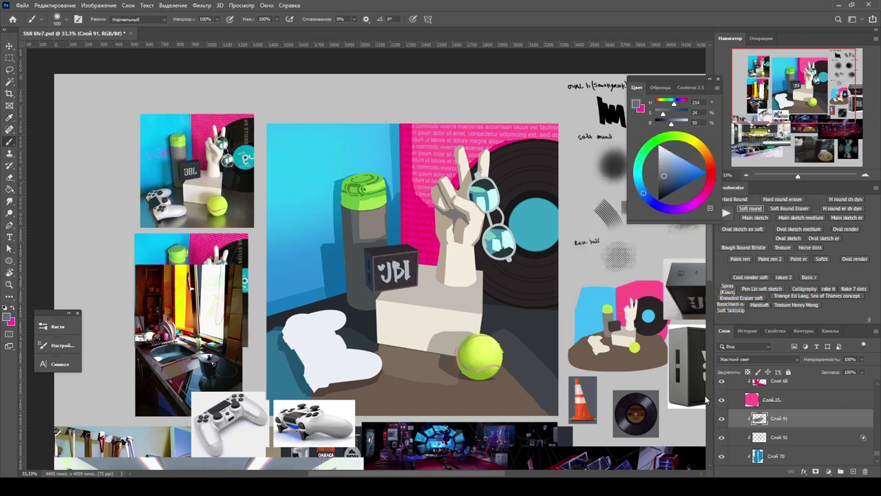
Step: Softly shade the pink panel with near-black blue (HSB 201, 100, 5) at 10% opacity on new Жесткий свет layer Слой 93
key(x)
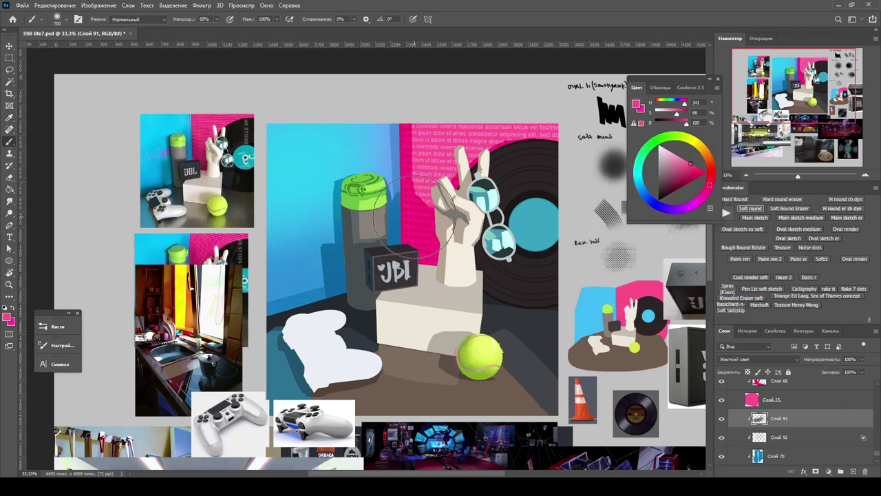
key(ctrl+shift+alt+n)
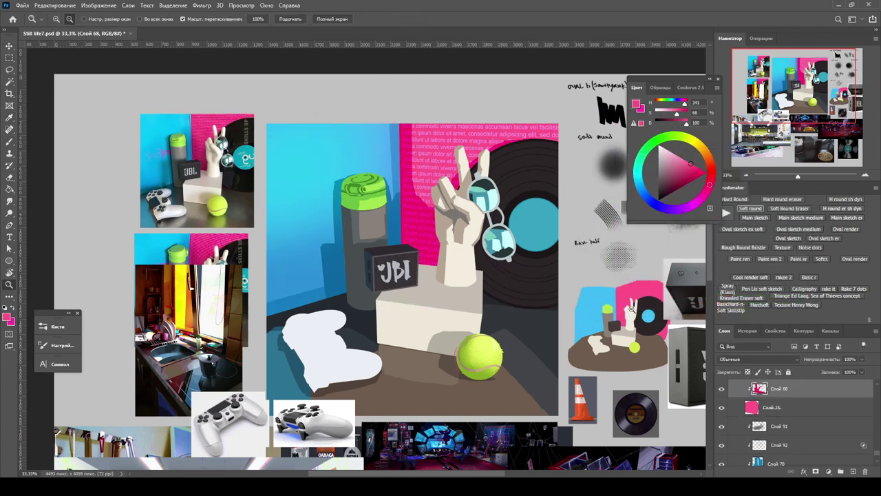
scroll(732, 359, down, 14)
key(x)
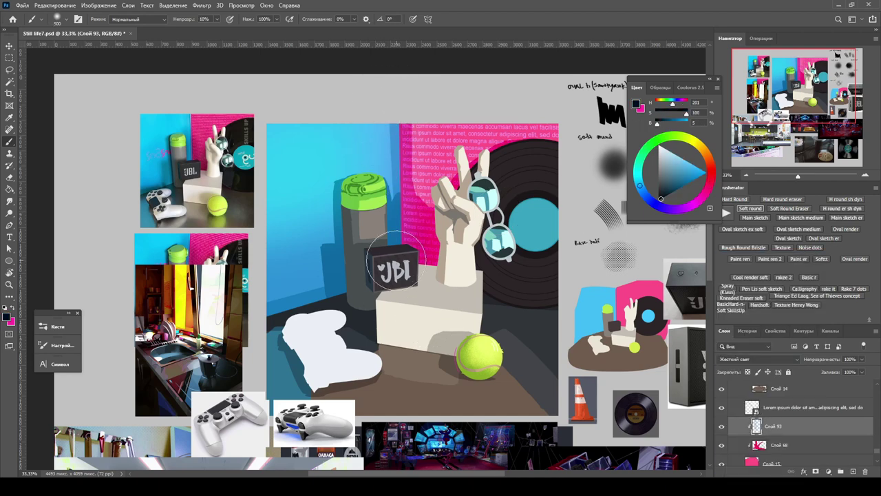
Step: Move the Lorem ipsum text layer below Слой 93 in the clipped stack and extend the panel shading at 20% brush opacity
drag(782, 413, 780, 443)
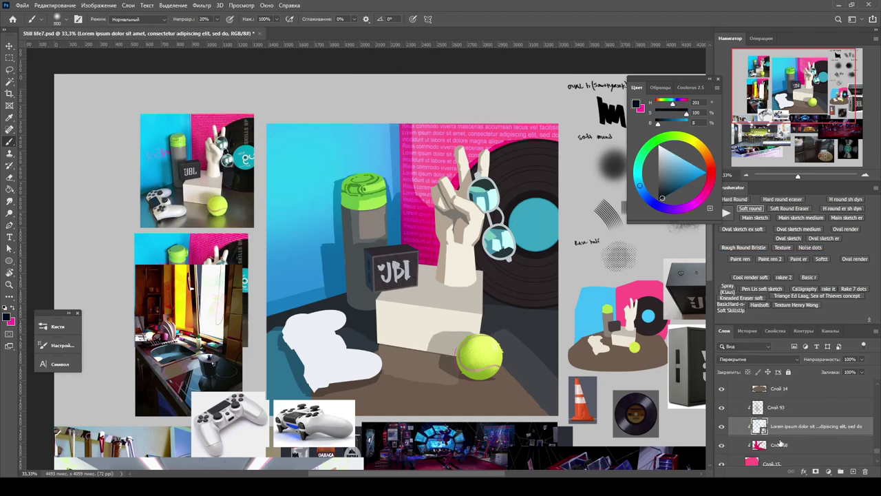
click(763, 410)
key(z)
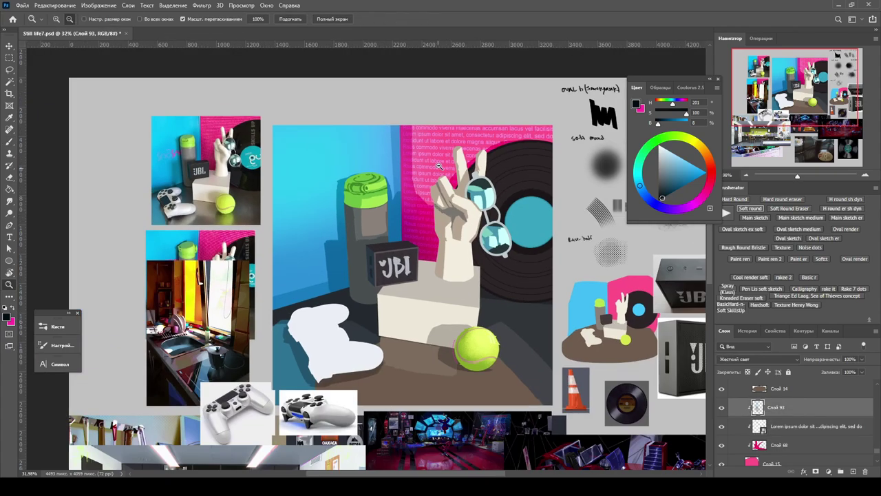
click(449, 161)
click(612, 176)
Step: Try the Яркий свет blend mode on the Lorem ipsum text layer and return it to Перекрытие
click(816, 426)
click(757, 359)
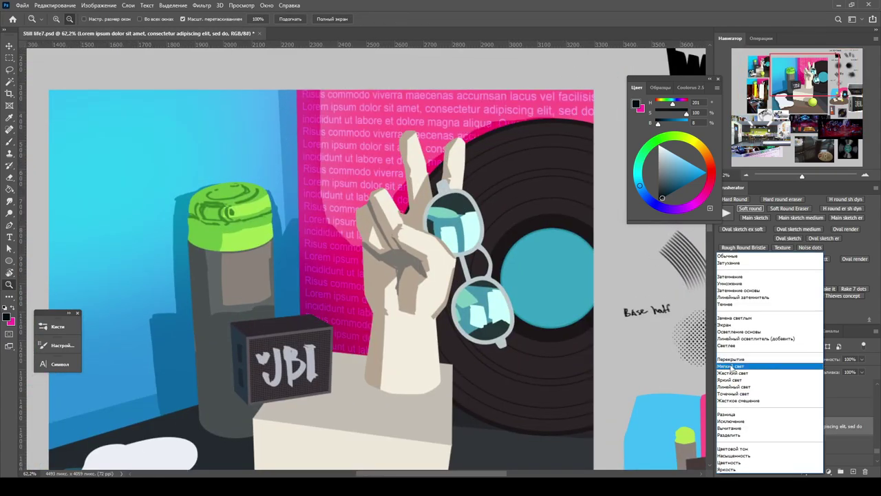
click(736, 380)
click(758, 358)
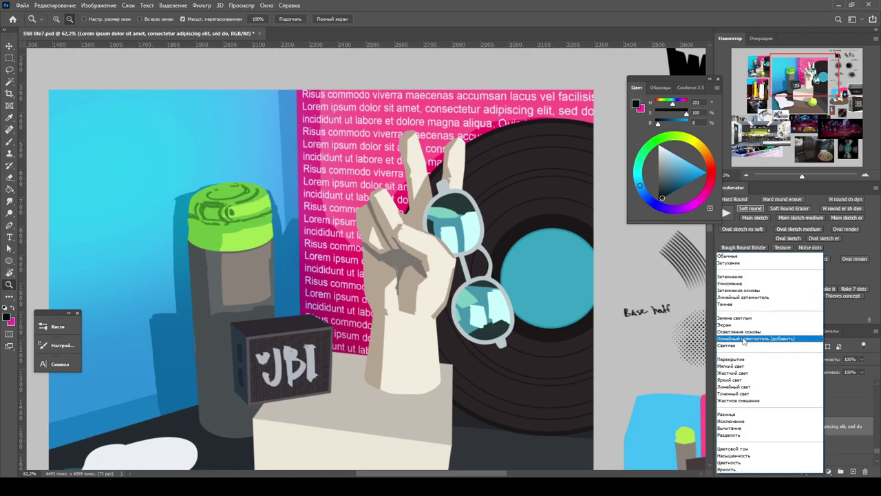
click(731, 358)
scroll(392, 156, down, 3)
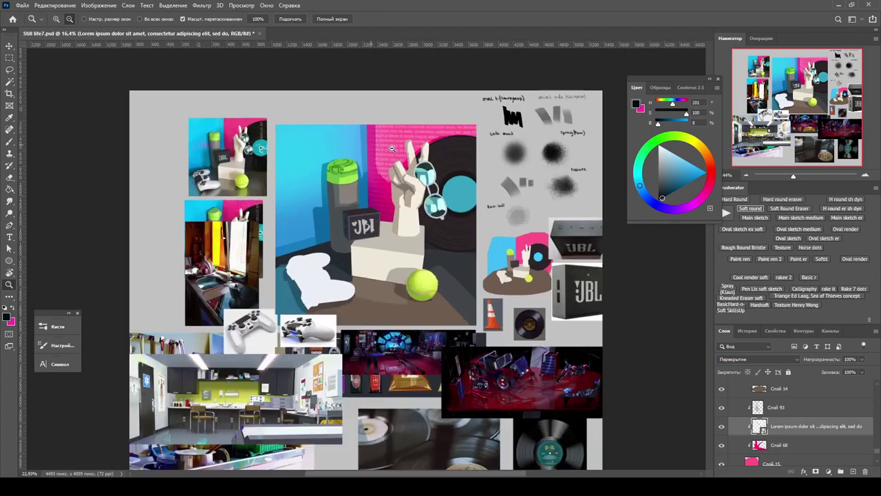
scroll(392, 156, up, 5)
Step: Paint a straight dark blue vertical line (HSB 204, 87, 59) beside the pink panel on new layer Слой 94 with Hard Round
key(v)
scroll(792, 427, down, 3)
click(779, 436)
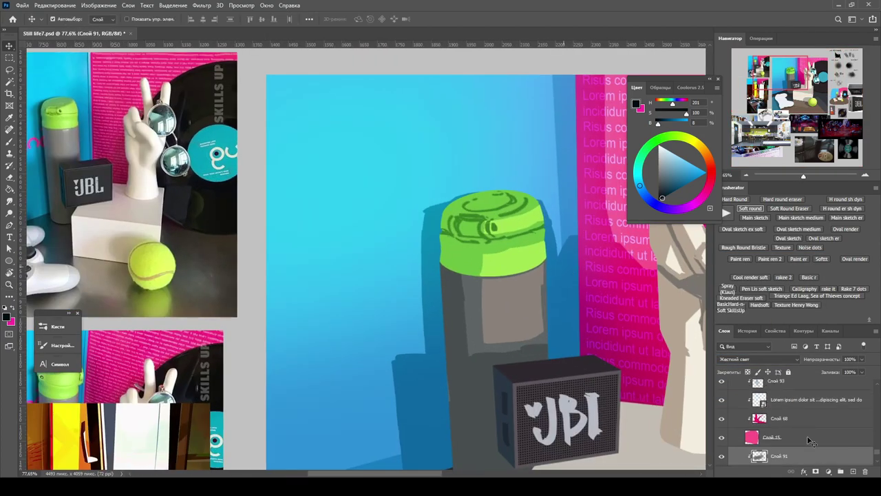
click(854, 473)
key(b)
right_click(358, 311)
key(ctrl+minus)
click(680, 182)
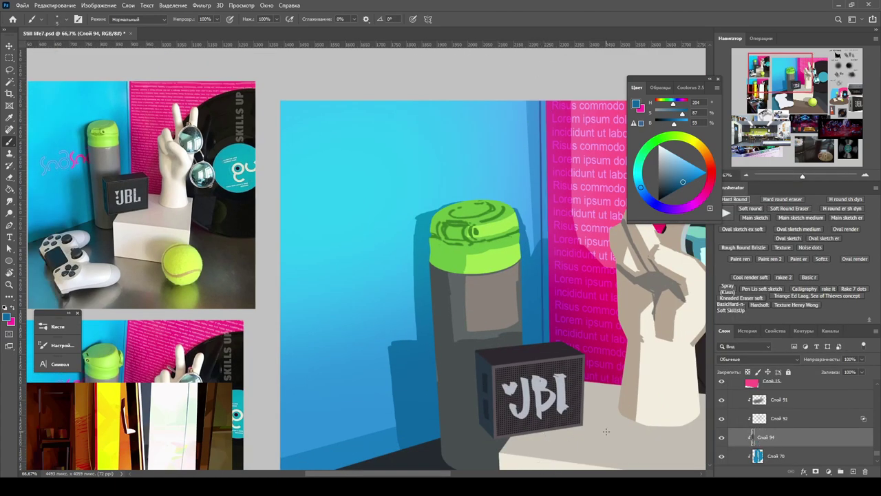
key(ctrl+minus)
shift+click(499, 377)
Step: Nudge the vertical wall line on Слой 94 into alignment with the pink panel's edge using Free Transform
key(ctrl+t)
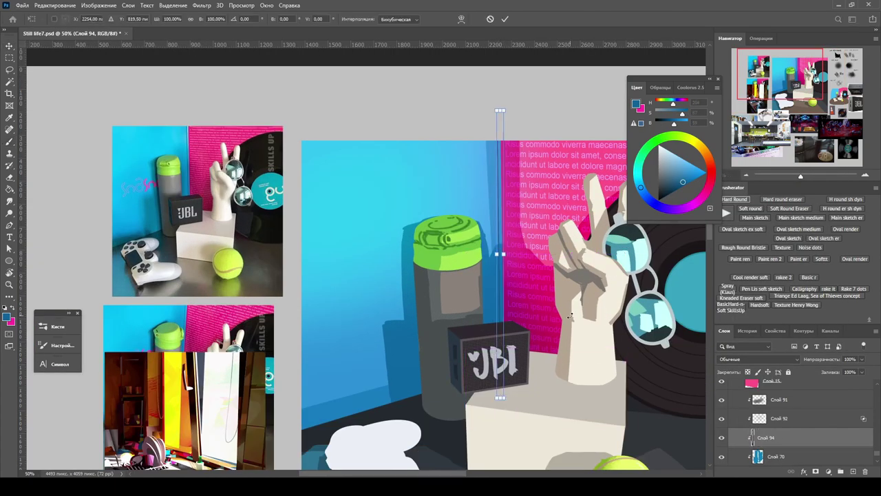
scroll(490, 351, up, 4)
drag(542, 335, 544, 333)
key(Return)
key(z)
scroll(482, 333, down, 4)
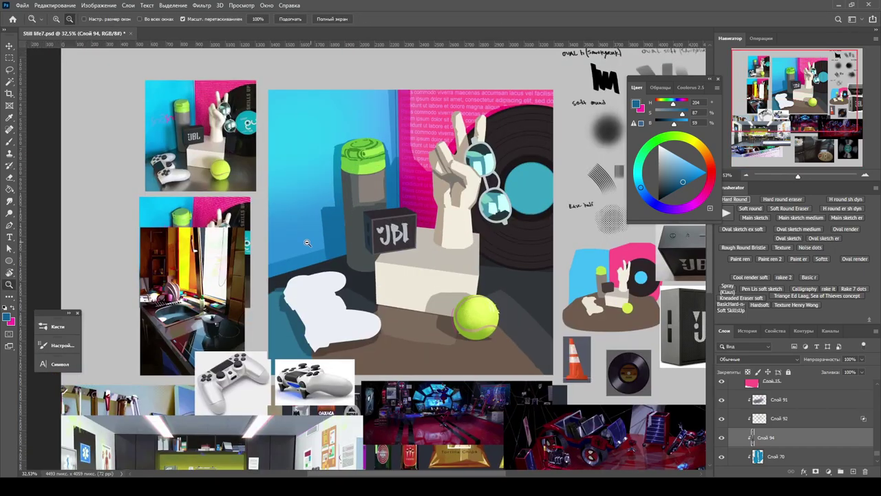
Step: Lasso the wall area above the table's back edge and clean up the Заливка цветом 2 mask there in black
scroll(434, 333, up, 5)
key(v)
scroll(792, 420, up, 5)
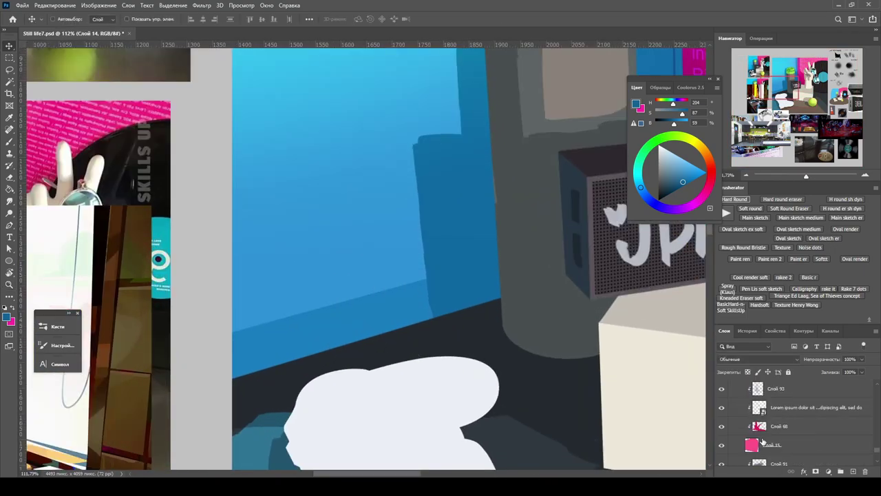
click(780, 389)
scroll(761, 424, up, 2)
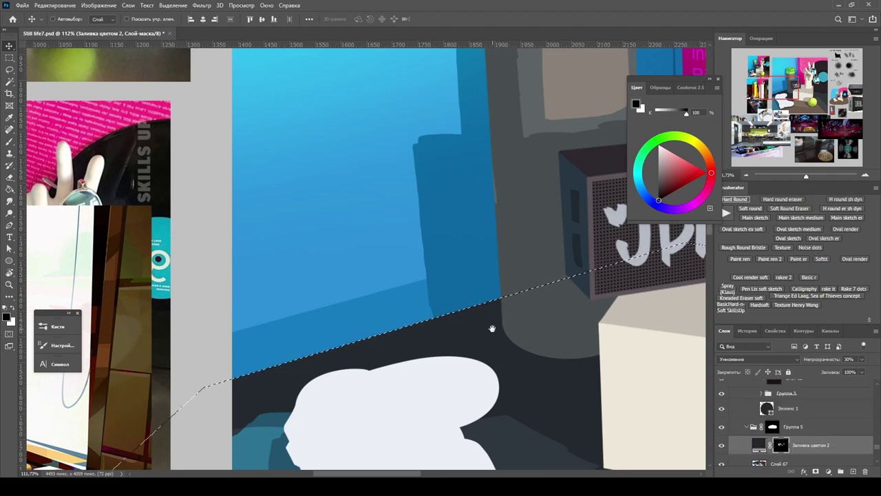
scroll(551, 296, right, 2)
key(l)
scroll(734, 444, down, 2)
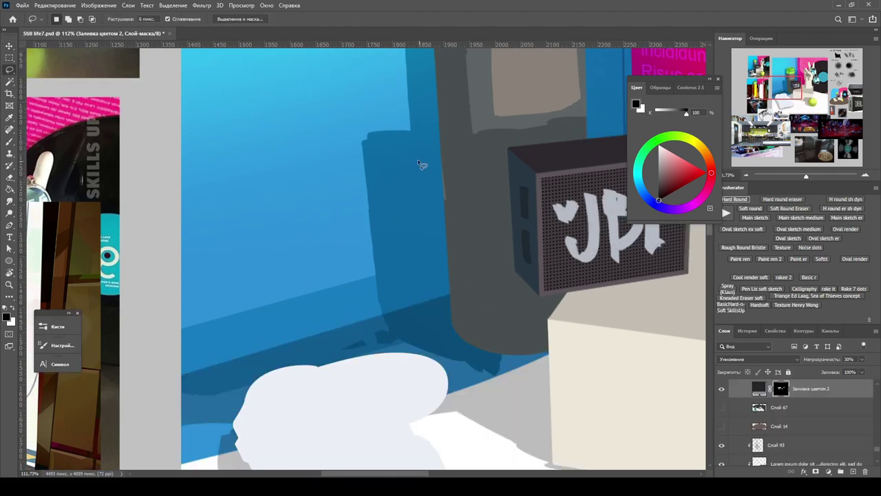
scroll(183, 380, right, 3)
click(560, 220)
scroll(360, 203, down, 1)
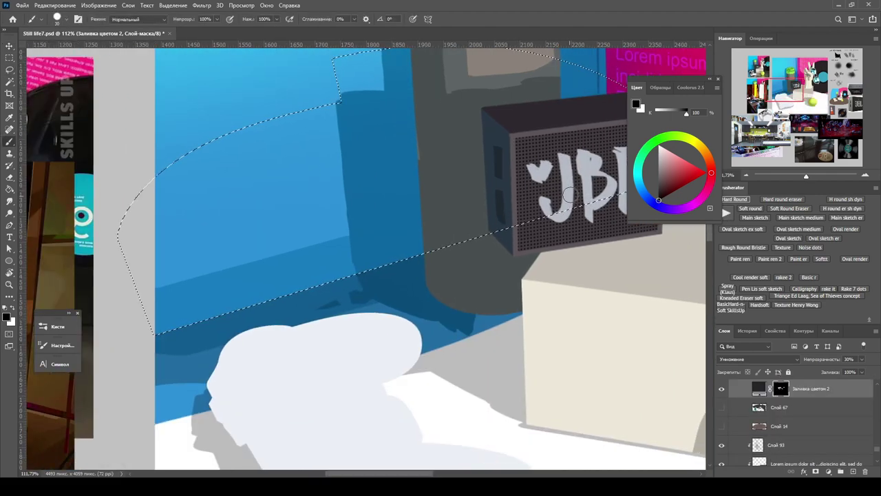
key(b)
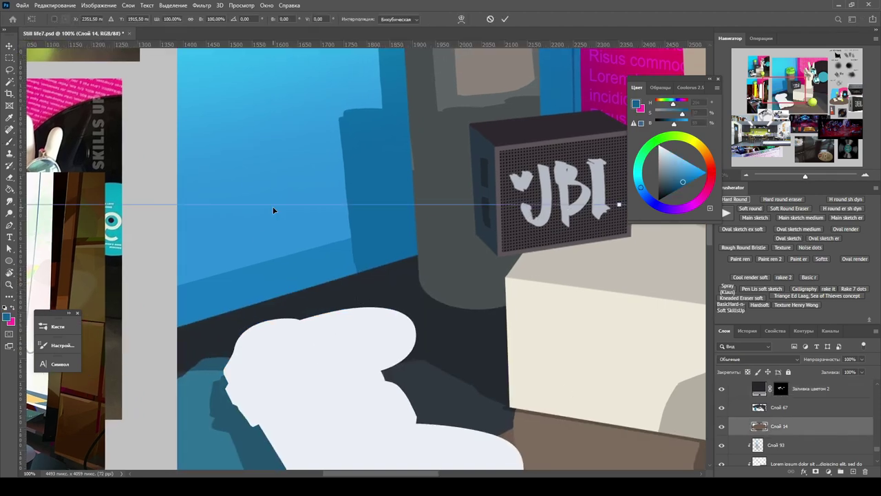
Step: Extend the tabletop base on Слой 14 with a brown fill (HSB 25, 30, 44) inside a rectangular selection
key(Return)
scroll(567, 372, down, 5)
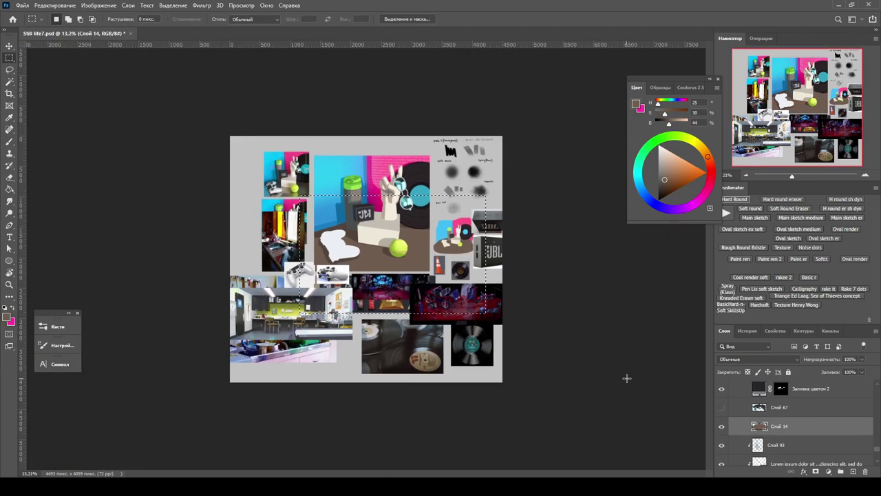
scroll(383, 226, up, 4)
scroll(384, 225, up, 5)
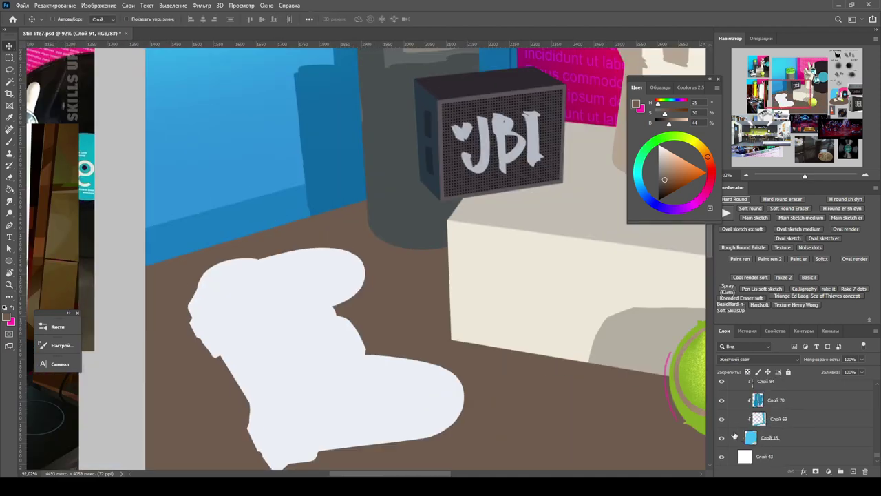
Step: Toggle the Группа 5 layer mask and restore the visibility of Слой 67 and Заливка цветом 2
scroll(791, 421, up, 3)
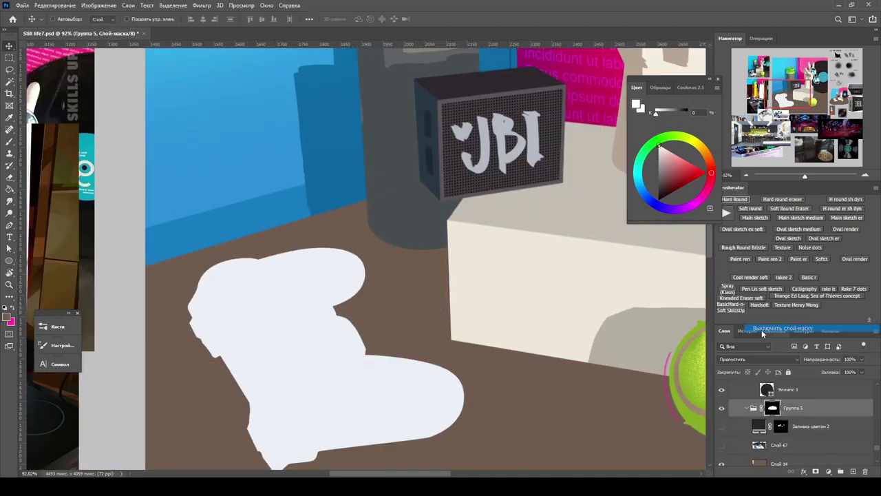
right_click(762, 331)
click(768, 338)
key(z)
scroll(289, 220, down, 6)
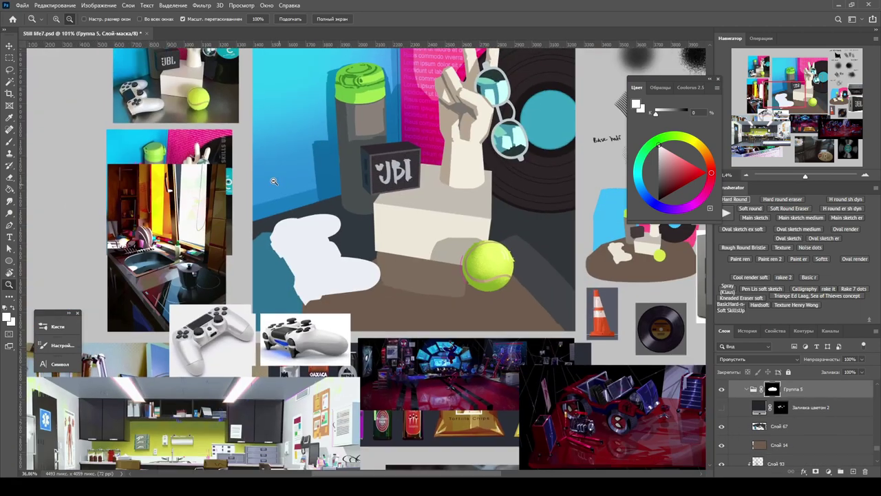
scroll(273, 181, up, 6)
click(778, 427)
click(721, 408)
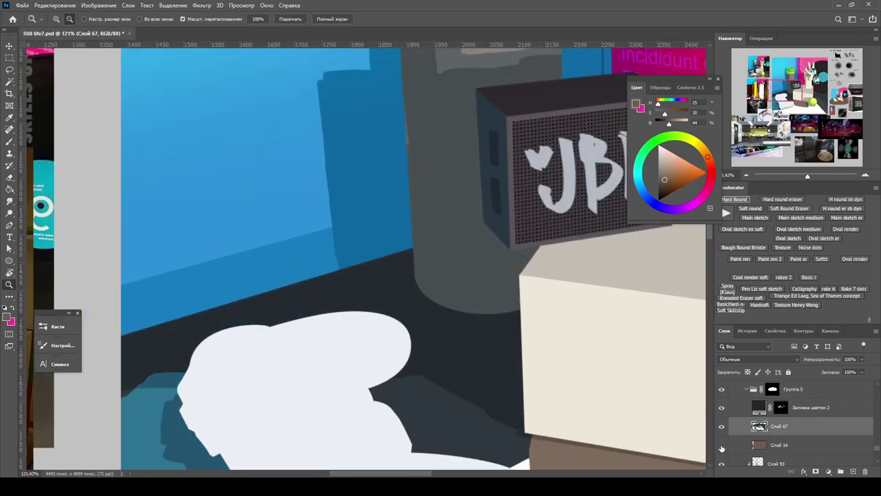
Step: Touch up the Группа 5 mask in white with the Hard Round brush around the table's back edge
click(773, 389)
key(e)
key(b)
key(ctrl+2)
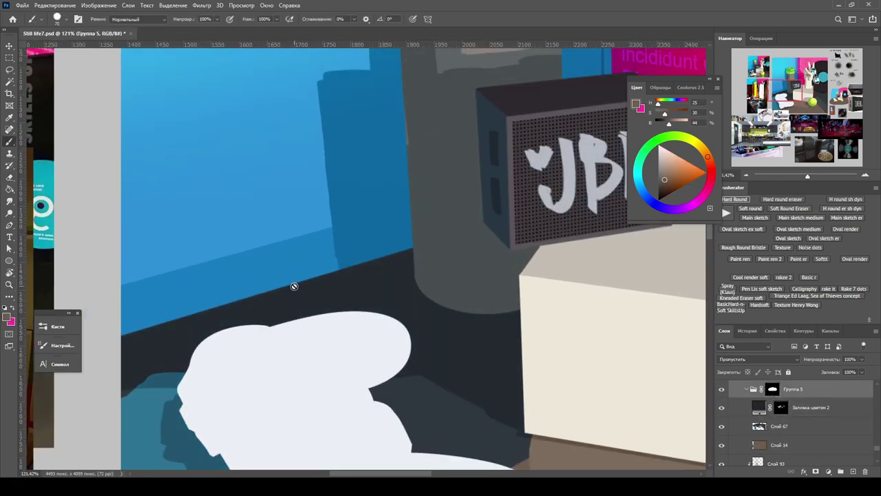
key(ctrl+backslash)
click(735, 199)
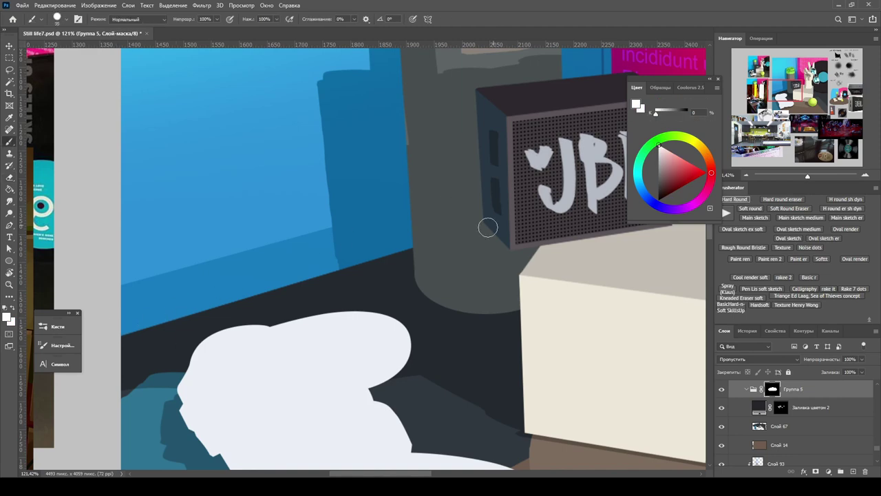
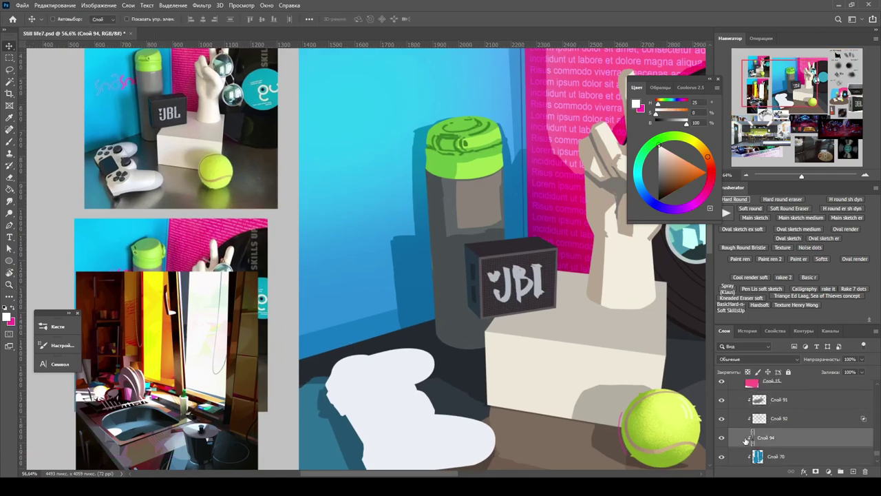
Step: Hide the Слой 91 gradient and touch up the blue wall shadows on Слой 70 and Слой 69 using HSB 199, 90, 72 and 199, 84, 85
click(722, 399)
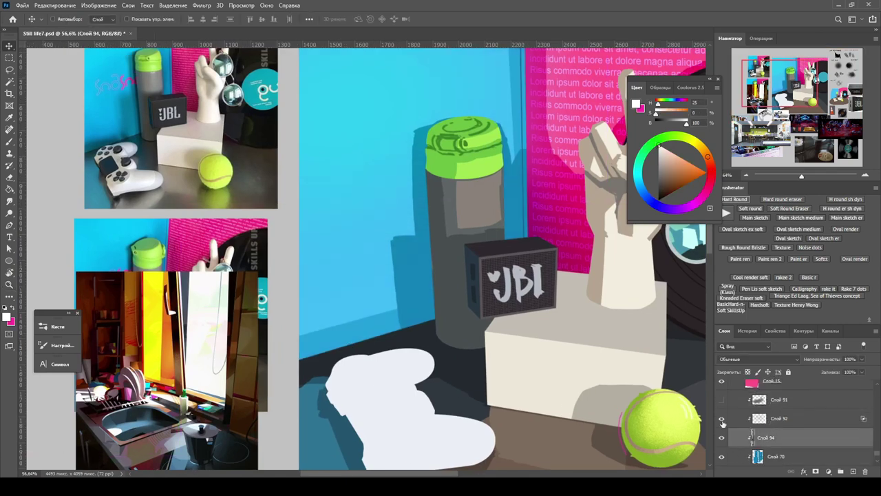
click(776, 457)
right_click(422, 172)
alt+click(362, 328)
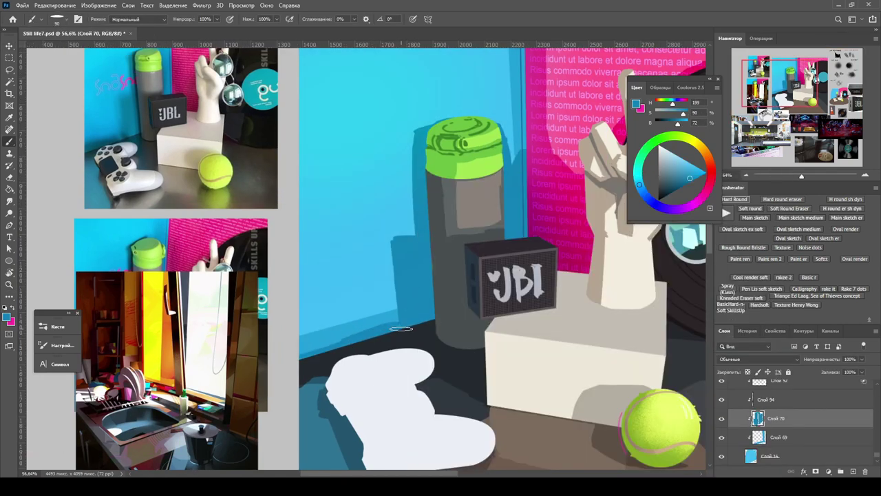
scroll(402, 329, down, 2)
key(alt+bracketleft)
alt+click(381, 274)
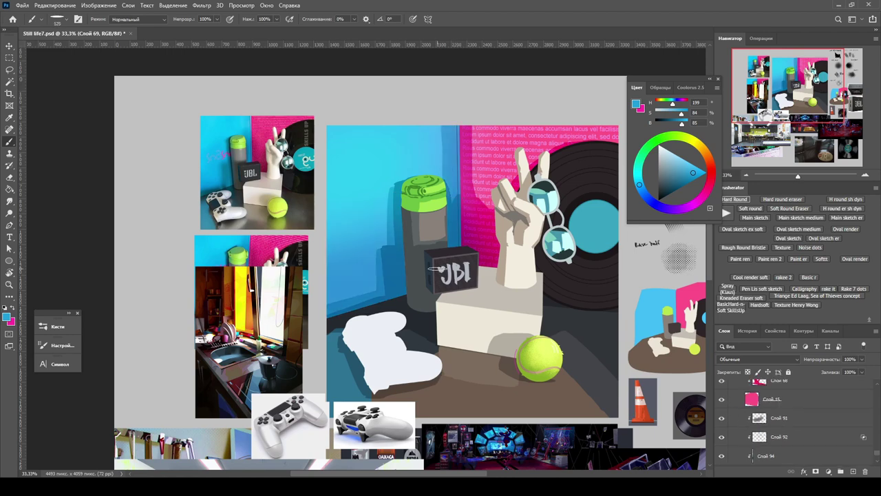
Step: Deepen the shading on Слой 91 with the Soft round brush in darker blue (HSB 199, 57, 39)
key(z)
alt+click(356, 329)
scroll(301, 225, up, 2)
key(b)
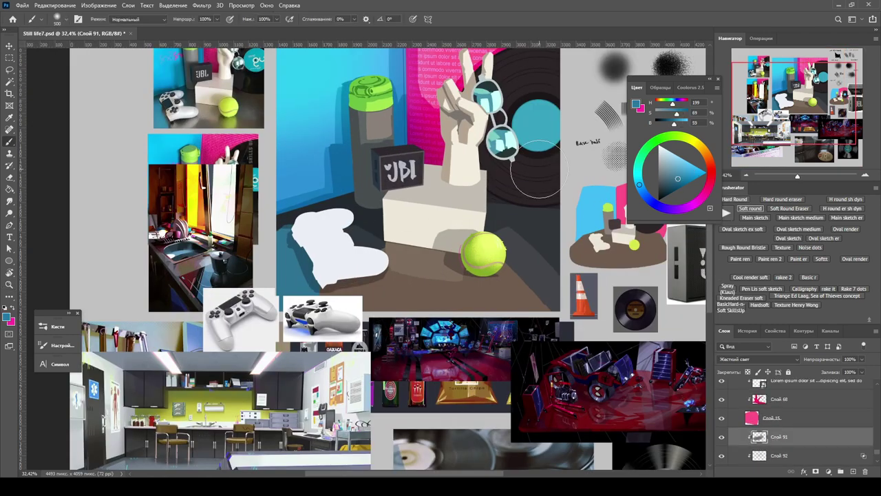
key(h)
drag(385, 248, 451, 128)
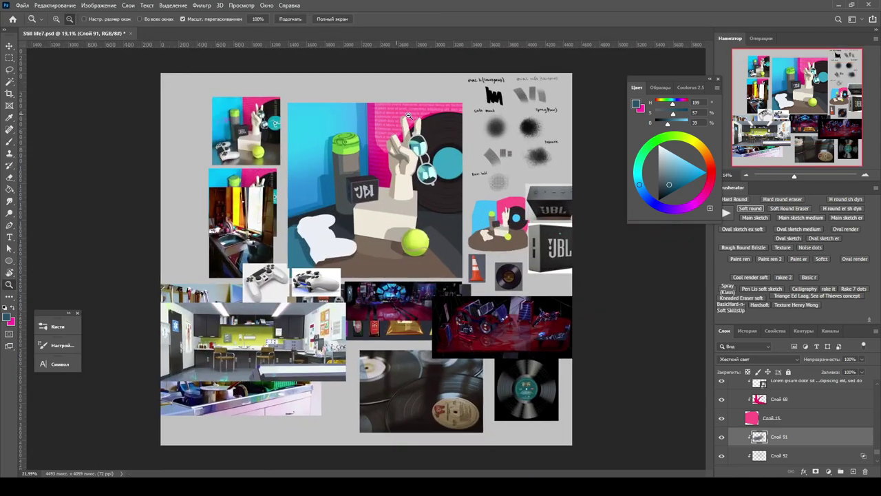
Step: Add a new layer above the record group and set its blend mode to Жесткий свет
key(z)
scroll(451, 128, up, 3)
ctrl+click(451, 128)
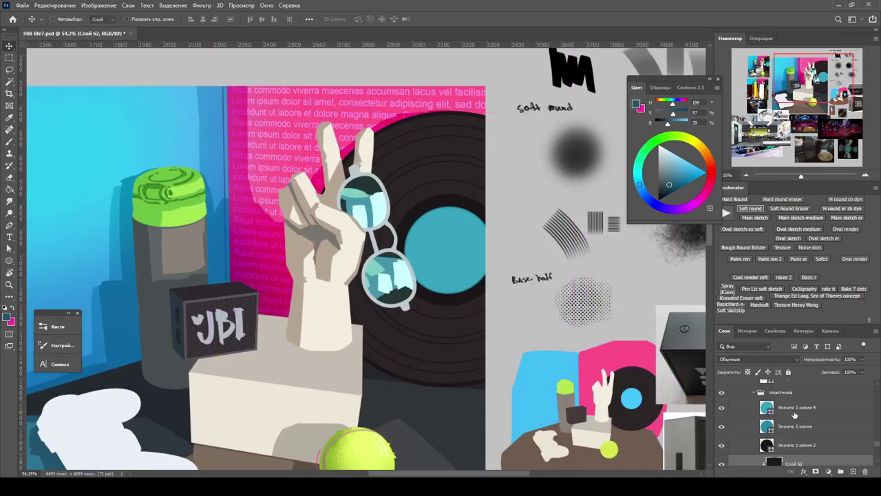
scroll(459, 286, down, 3)
scroll(459, 286, up, 3)
scroll(459, 286, down, 3)
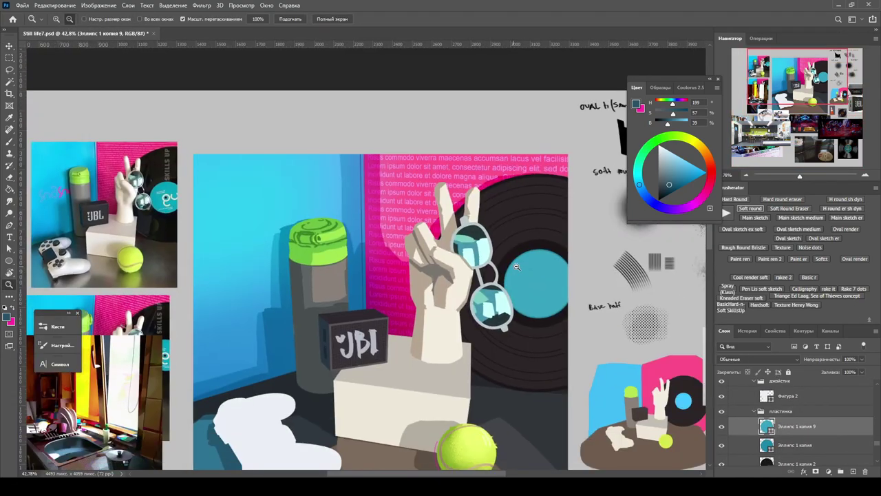
click(786, 434)
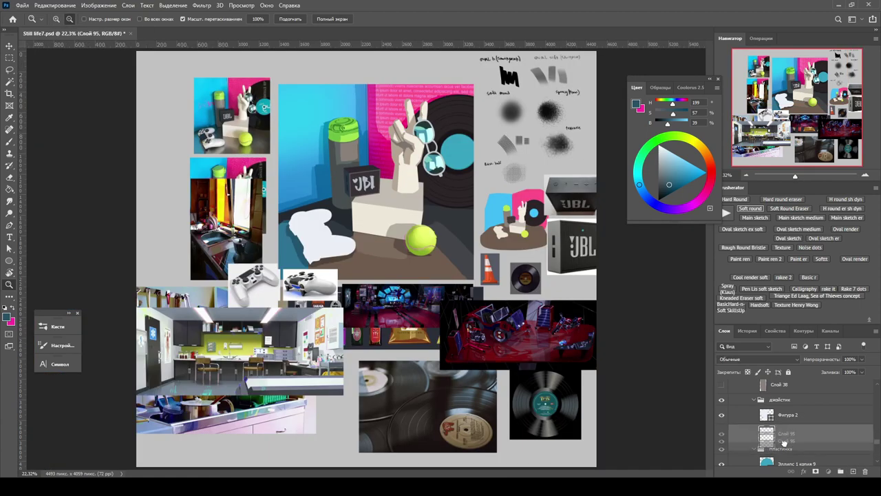
click(754, 358)
click(738, 372)
key(b)
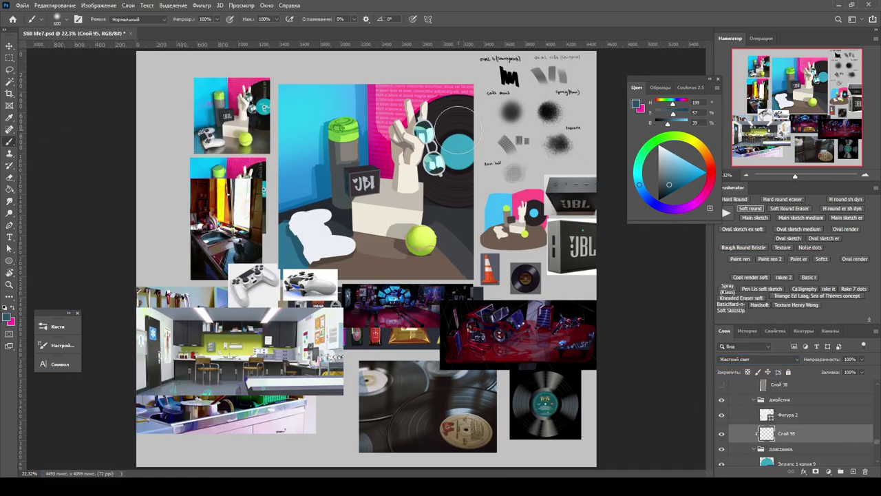
Step: Switch Слой 95 to Перекрытие and move it below the record label ellipses, clipped to Группа 6
right_click(466, 169)
key(Escape)
click(754, 359)
click(730, 359)
key(ctrl+plus)
key(ctrl+plus)
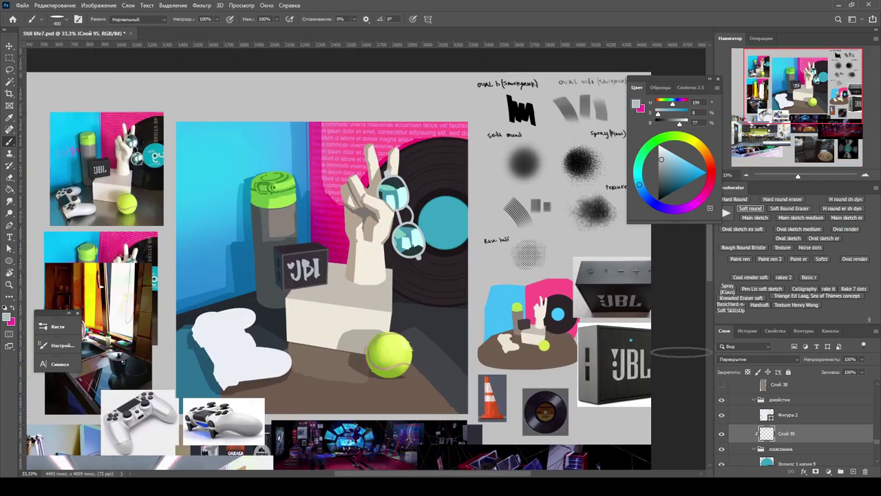
drag(791, 410, 792, 432)
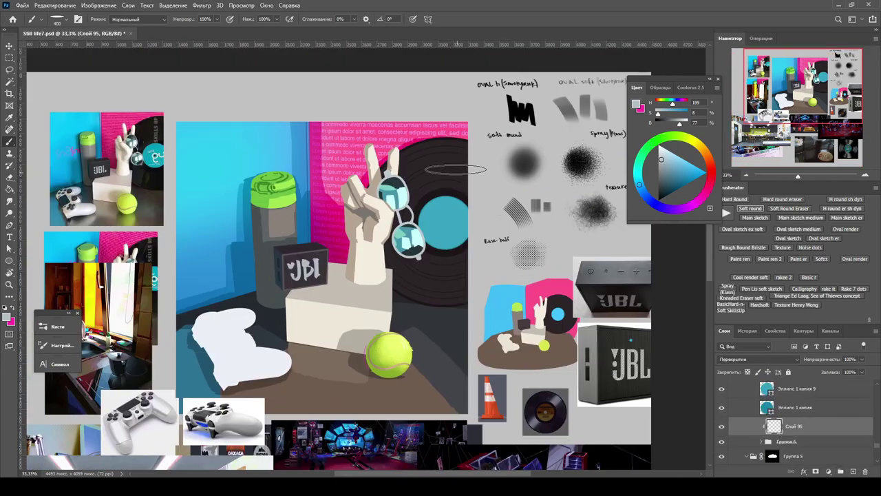
Step: Paint diagonal grey light streaks across the vinyl on Слой 95 and a clipped duplicate, using HSB 199, 8, 60 and 210, 8, 48
key(ctrl+plus)
drag(453, 267, 417, 296)
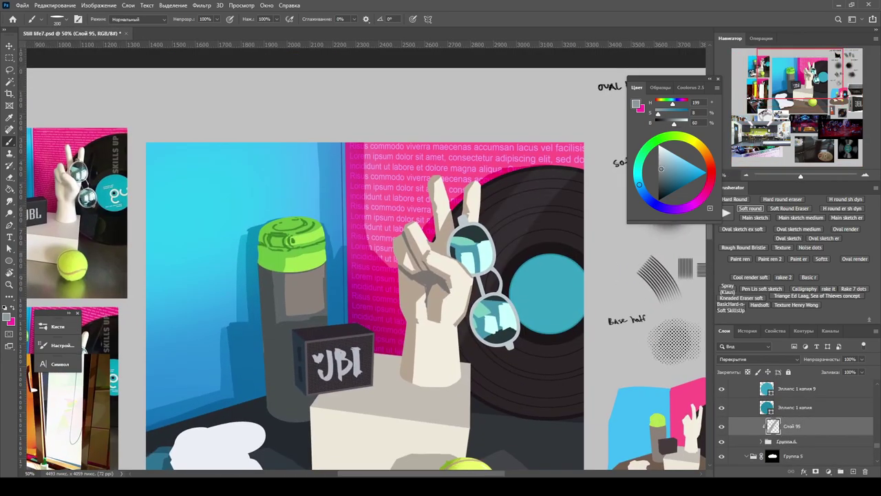
key(bracketleft)
key(bracketleft)
key(bracketleft)
key(bracketleft)
key(bracketleft)
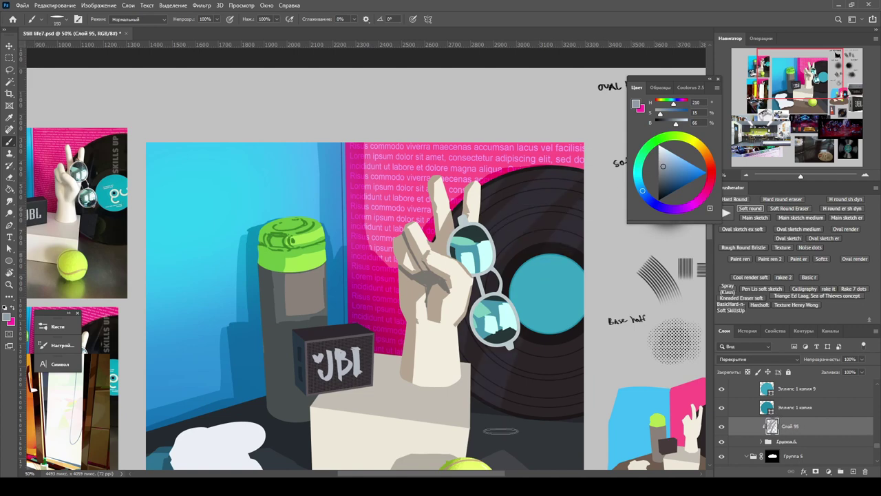
key(ctrl+j)
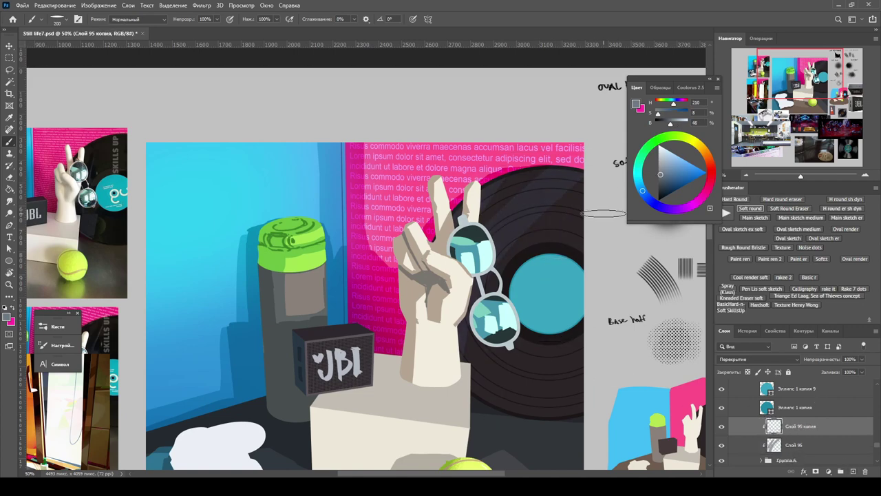
key(ctrl+minus)
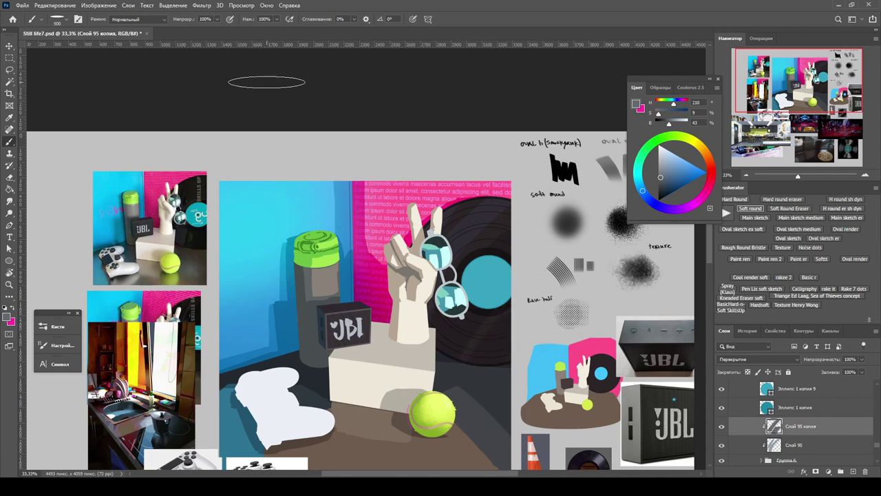
Step: Recolour the record's base shape Эллипс 1 to near-black #1f1b1c
key(ctrl+u)
key(Escape)
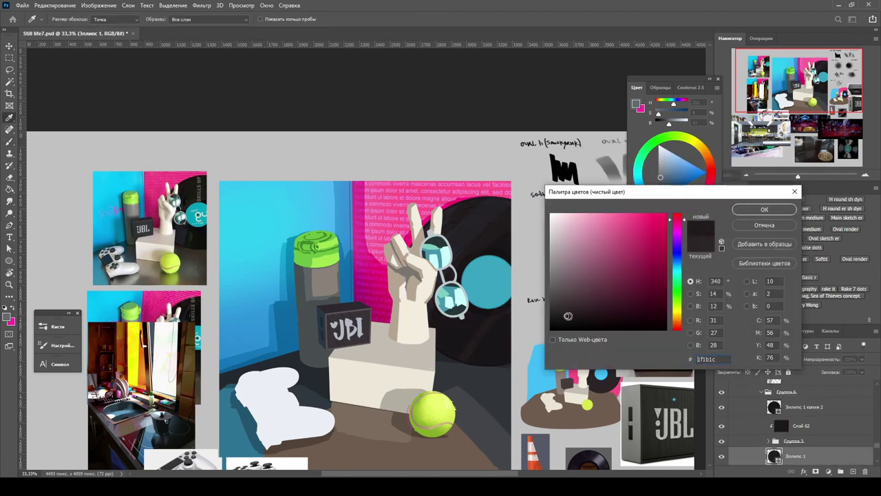
key(Return)
Step: Tint the vinyl with pink (HSB 332, 48, 100) and warm white on a new clipped Жесткий свет layer, using Soft round at 10% opacity
click(775, 433)
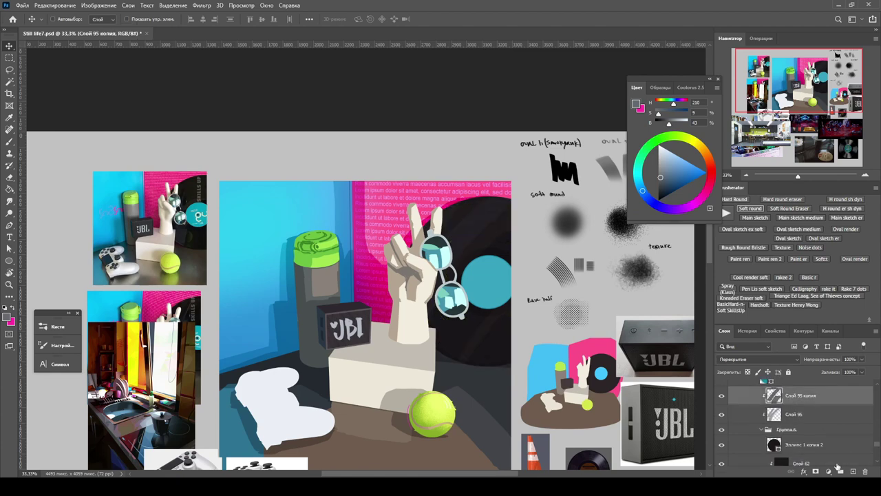
click(745, 360)
click(735, 373)
key(b)
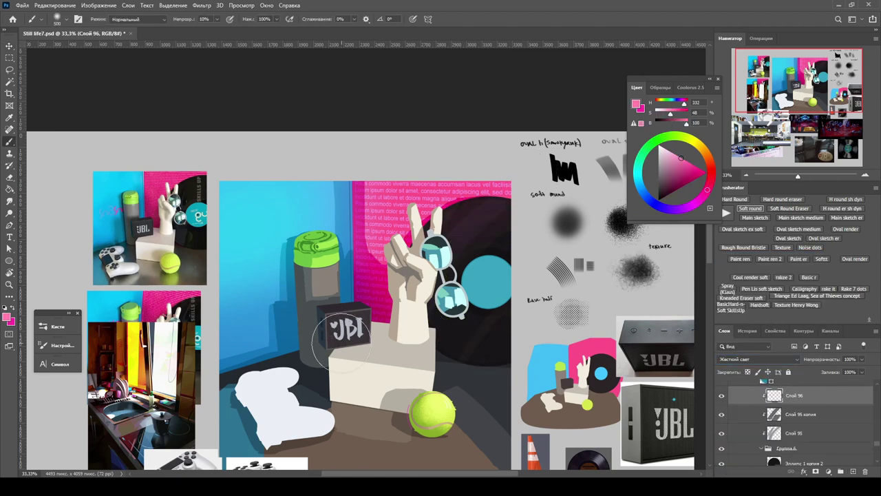
alt+click(396, 365)
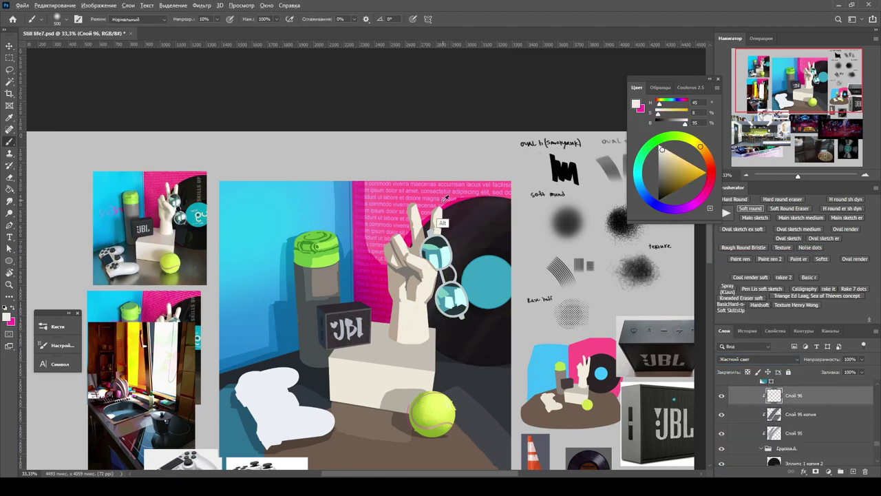
Step: Paint soft warm-grey reflections on the vinyl on a new Перекрытие layer clipped to Эллипс 1 копия 2
key(v)
scroll(500, 312, up, 5)
scroll(572, 274, down, 4)
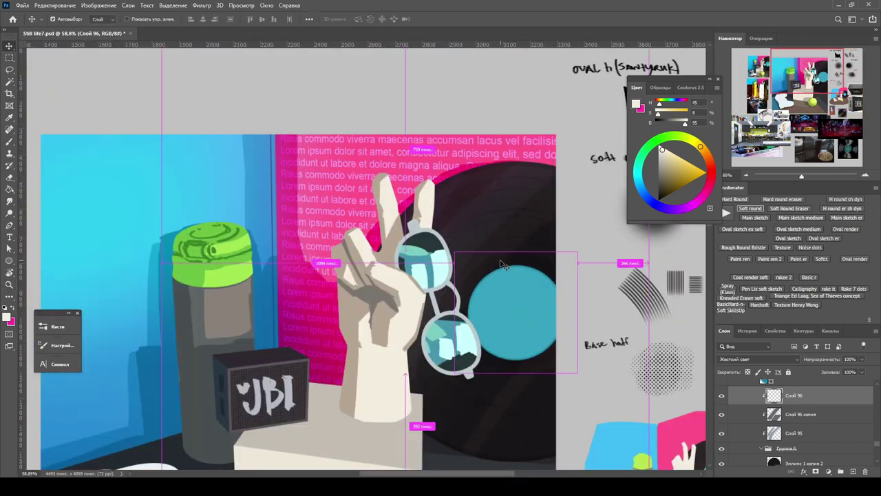
ctrl+click(502, 264)
key(b)
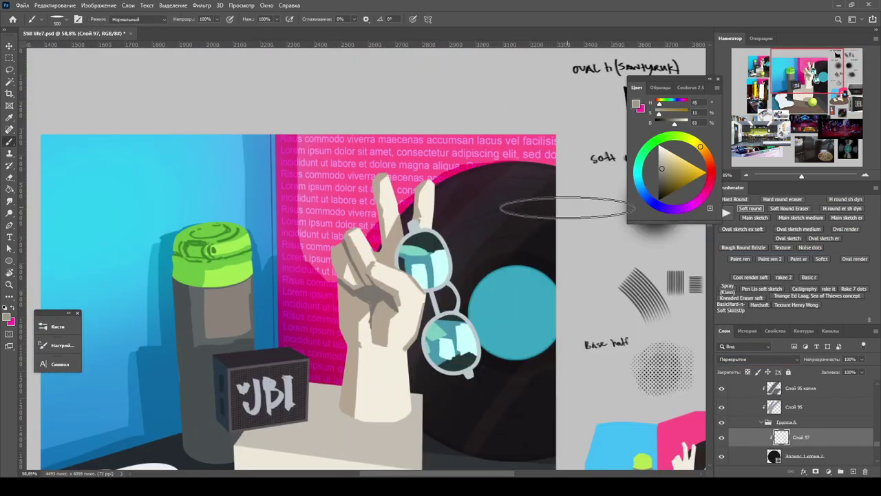
key(ctrl+minus)
key(ctrl+minus)
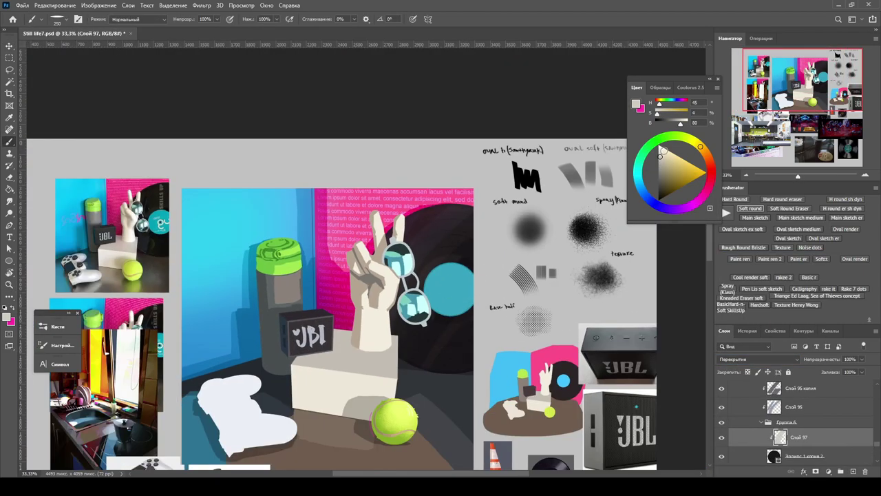
Step: Paint broad grey light streaks on Слой 95 across the vinyl at 100% opacity, using HSB 45, 7, 62
key(ctrl+plus)
key(ctrl+minus)
key(z)
key(ctrl+minus)
key(ctrl+minus)
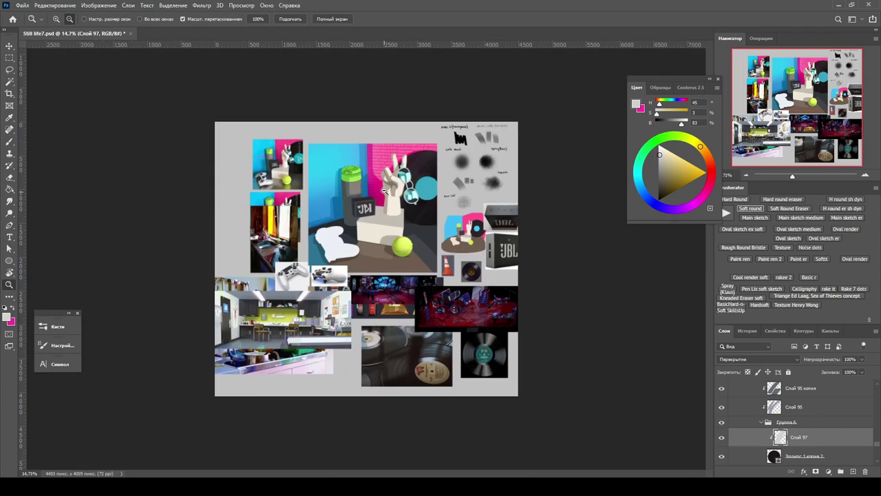
drag(396, 185, 454, 186)
key(b)
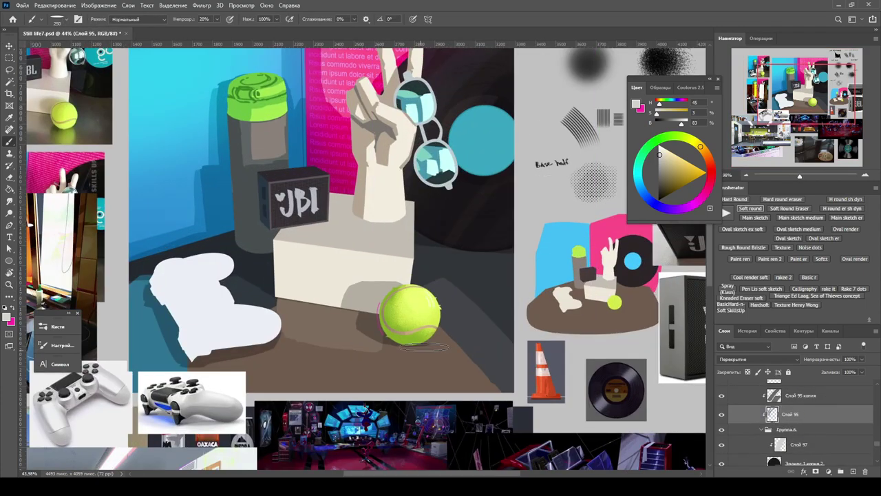
key(0)
click(658, 177)
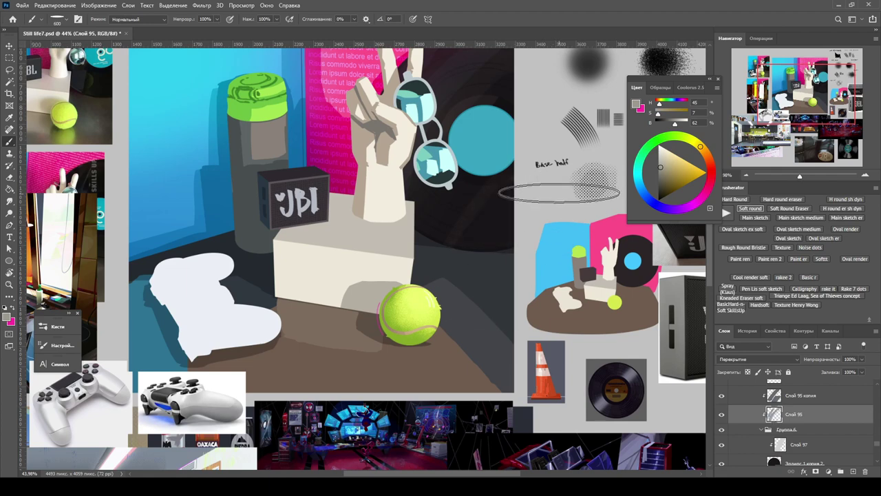
key(ctrl+minus)
key(ctrl+minus)
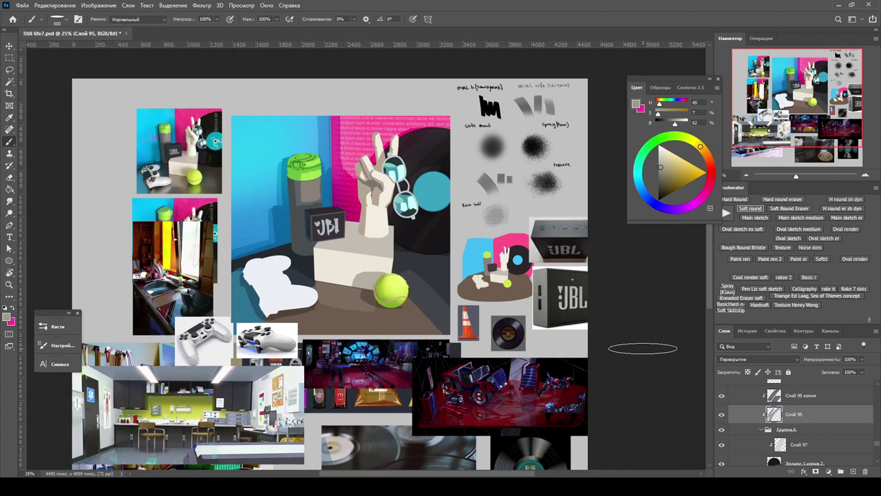
Step: Adjust the vinyl's light streaks on Слой 95 with Hue/Saturation
key(e)
key(alt+bracketright)
key(bracketright)
key(bracketright)
key(bracketright)
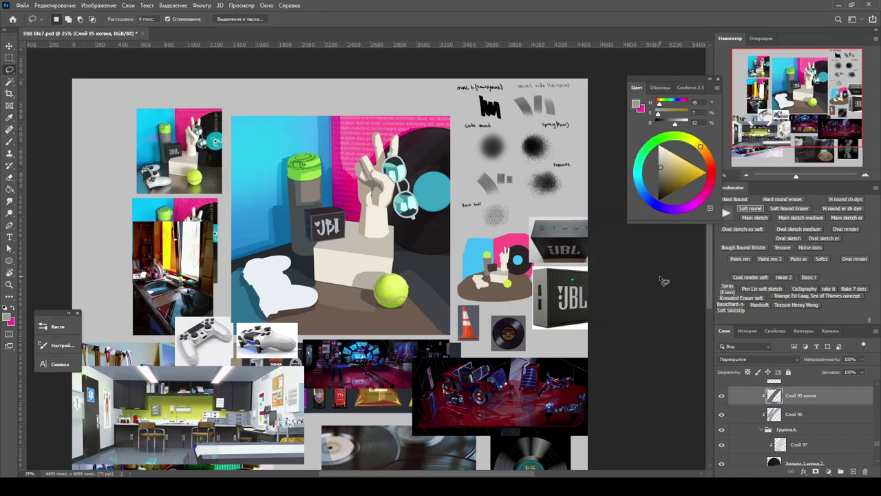
key(z)
drag(406, 166, 523, 173)
key(alt+bracketleft)
key(ctrl+u)
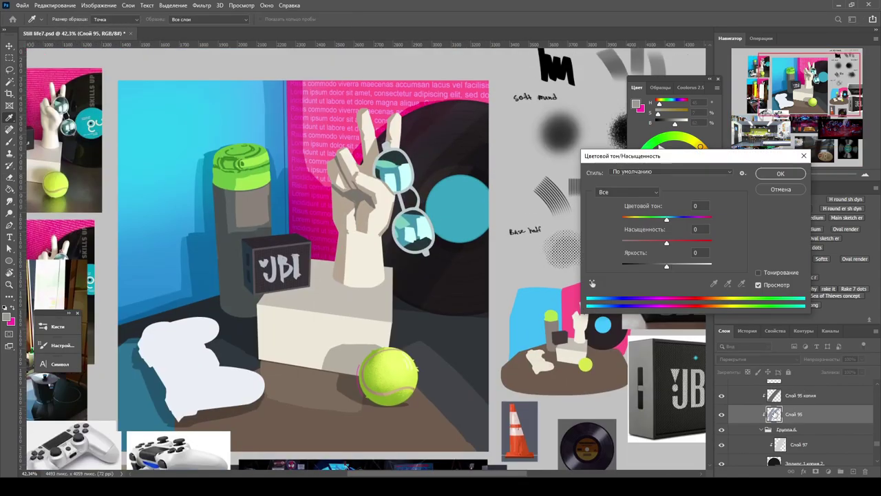
key(Return)
Step: Add a clipped layer below Слой 96, hide Слой 95 and its copy, and set the new layer's blend mode to Линейный свет
drag(482, 152, 461, 149)
key(alt+bracketright)
key(alt+bracketright)
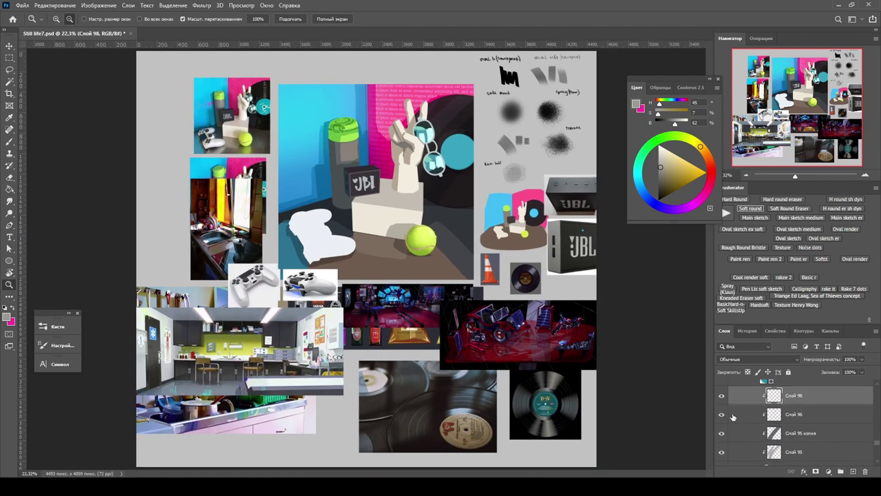
scroll(801, 429, down, 1)
drag(443, 97, 461, 100)
key(b)
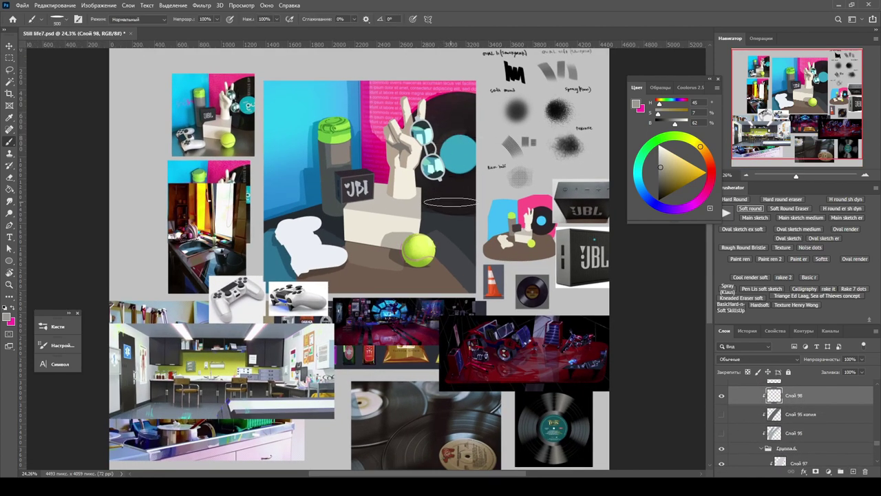
click(757, 359)
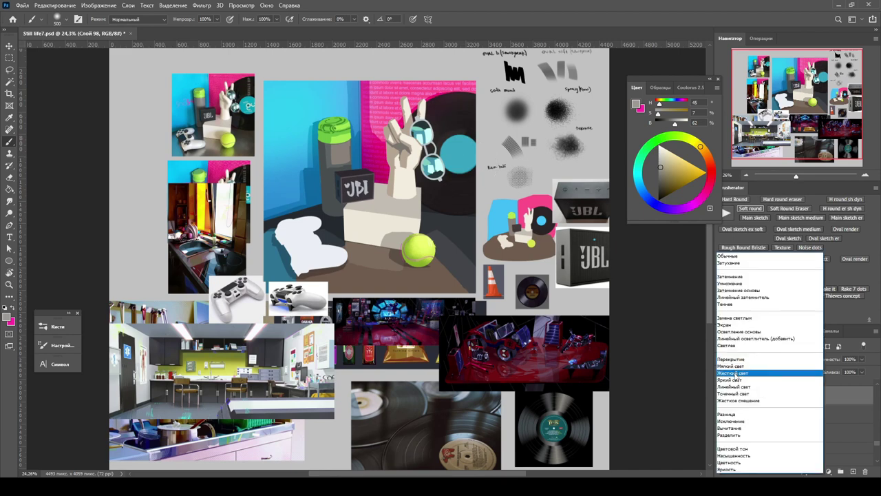
click(740, 355)
key(Down)
key(Down)
key(Down)
key(Down)
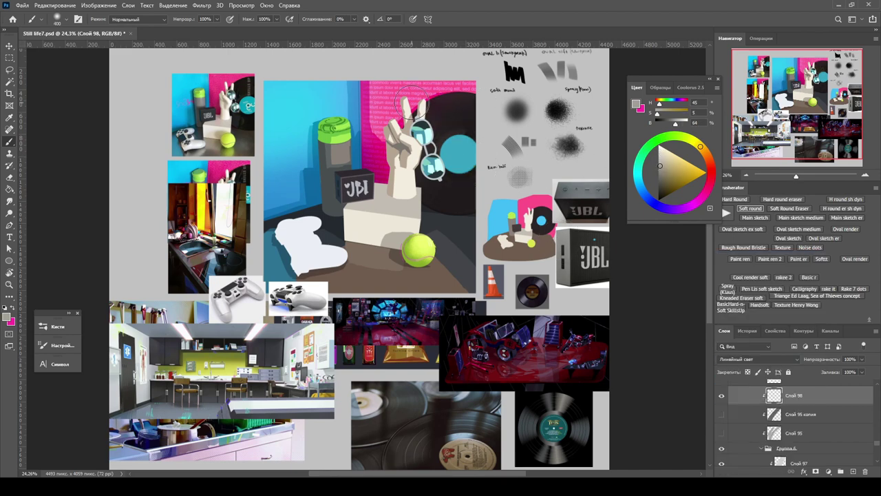
Step: Paint and transform a diagonal peach glow across the vinyl with a 300 px brush at 0% hardness, using HSB 30, 23, 100
click(58, 347)
scroll(603, 305, up, 1)
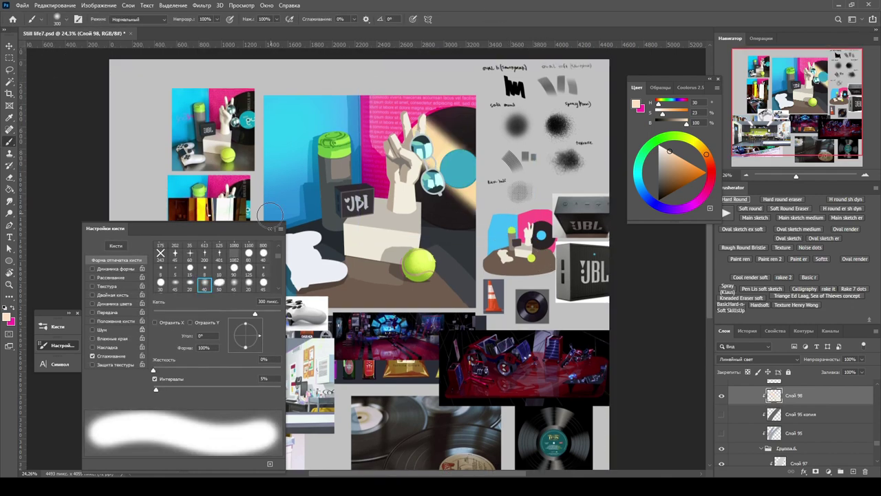
key(ctrl+t)
key(Return)
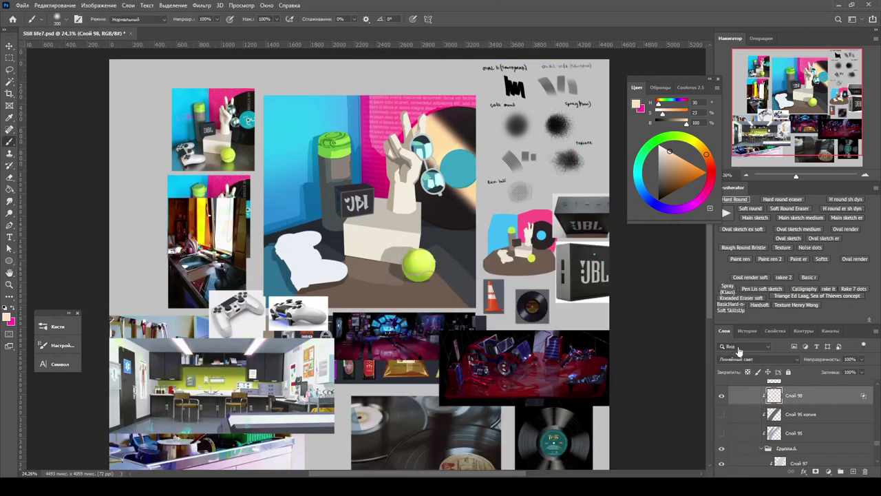
Step: Neutralise the glow on Слой 98 with hue +170 and saturation −72, then blend it as Линейный осветлитель (добавить) at 52% fill
text(30)
key(ctrl+u)
mouse_move(696, 208)
mouse_down()
mouse_move(716, 209)
mouse_move(682, 208)
mouse_up()
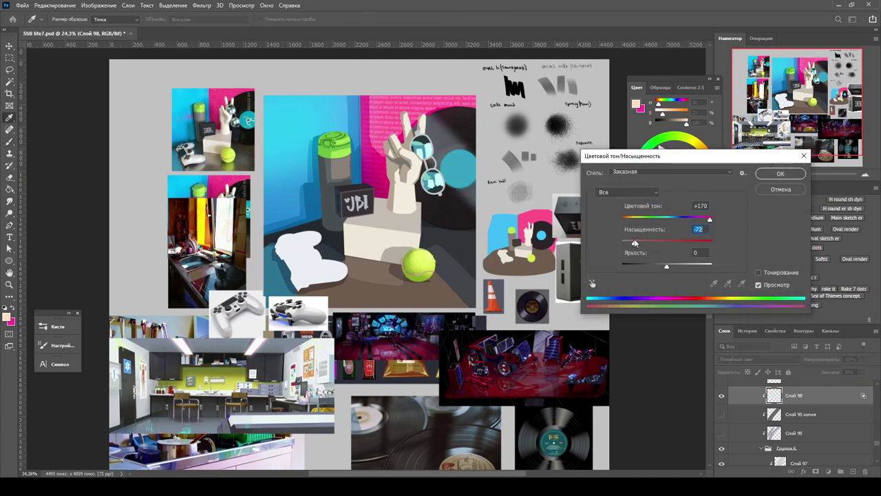
key(Escape)
click(765, 360)
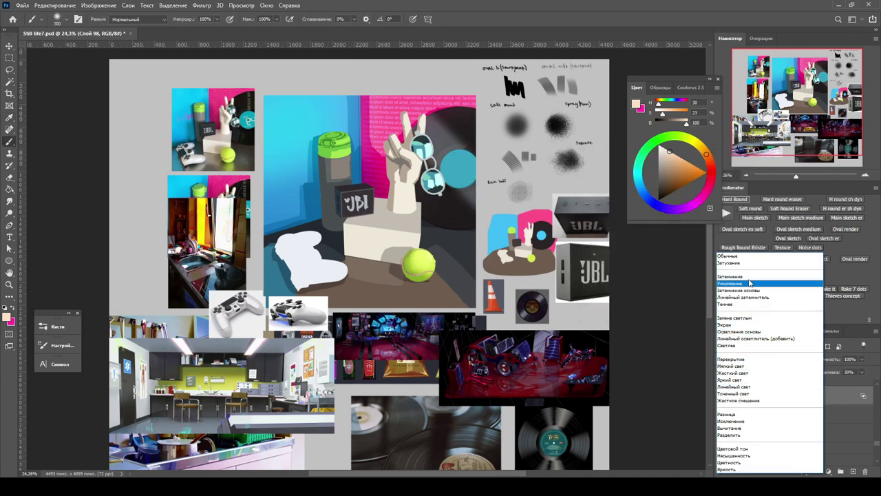
click(764, 337)
click(861, 372)
drag(860, 381, 854, 383)
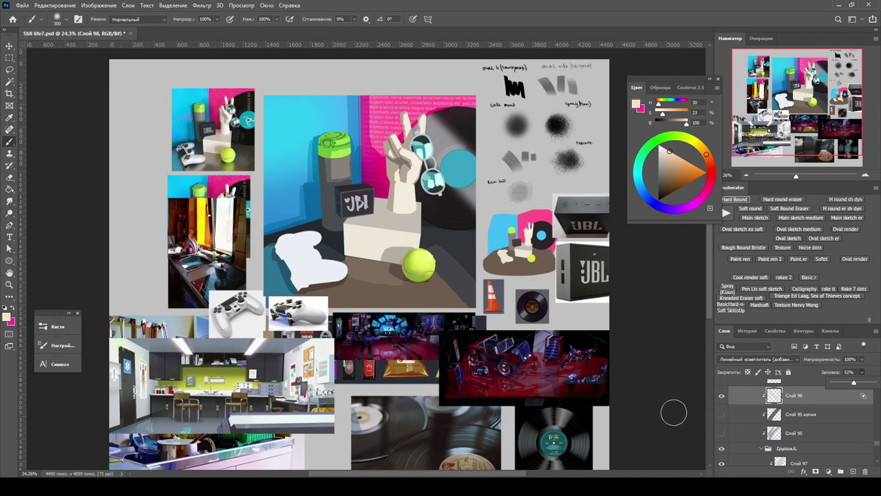
Step: Hide Слой 98 and paint neutral grey streaks, HSB 230, 1, 65, over the vinyl on a new clipped Перекрытие layer with an Oval h brush
key(z)
key(ctrl+minus)
scroll(723, 413, up, 1)
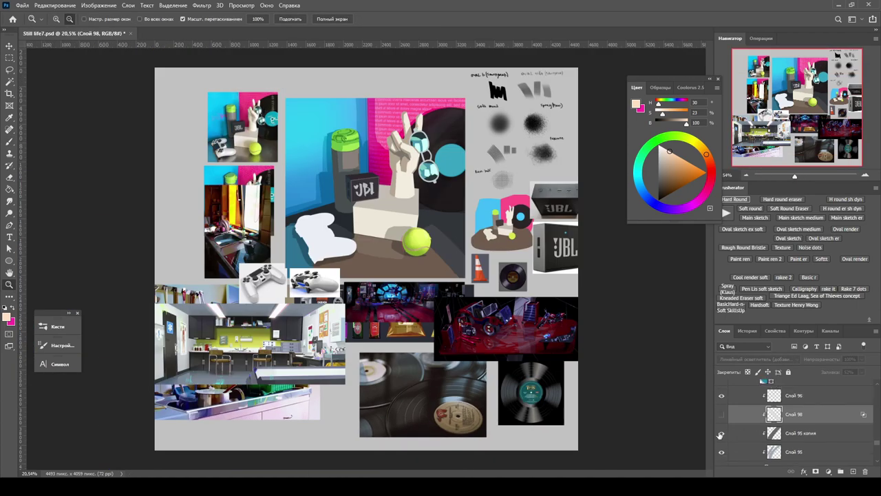
click(722, 415)
click(854, 472)
key(b)
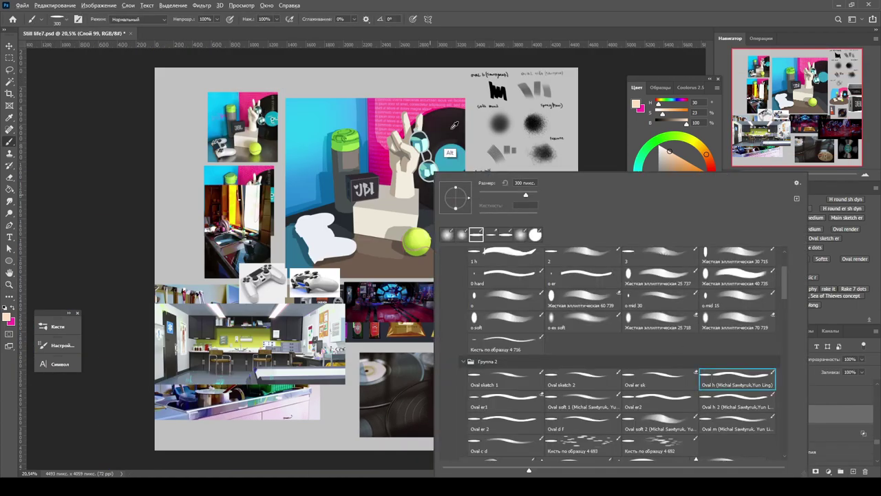
click(757, 359)
click(757, 355)
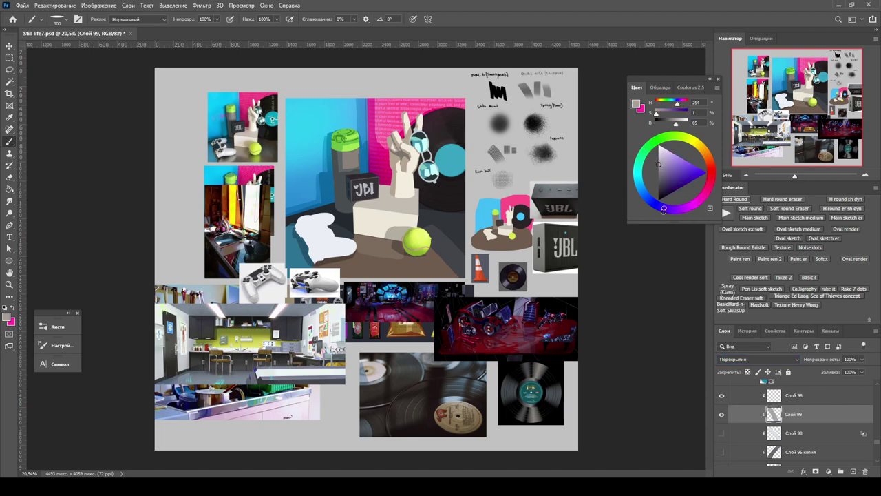
key(ctrl+plus)
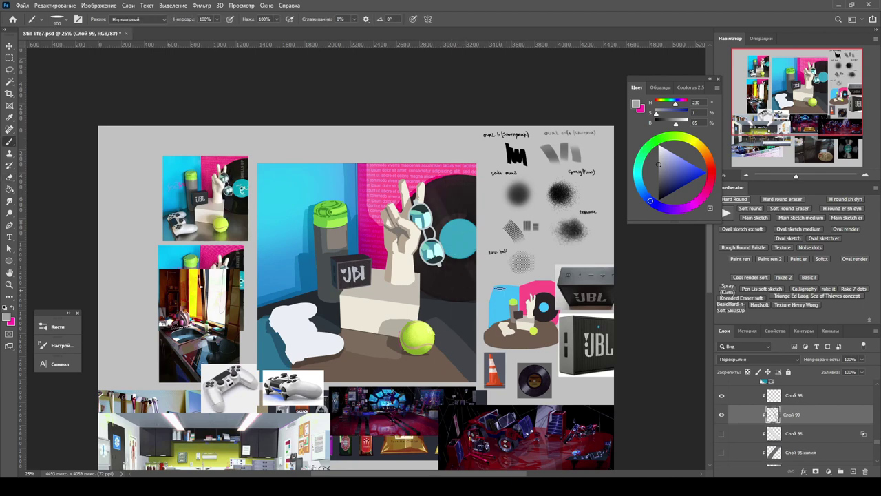
key(ctrl+minus)
key(ctrl+plus)
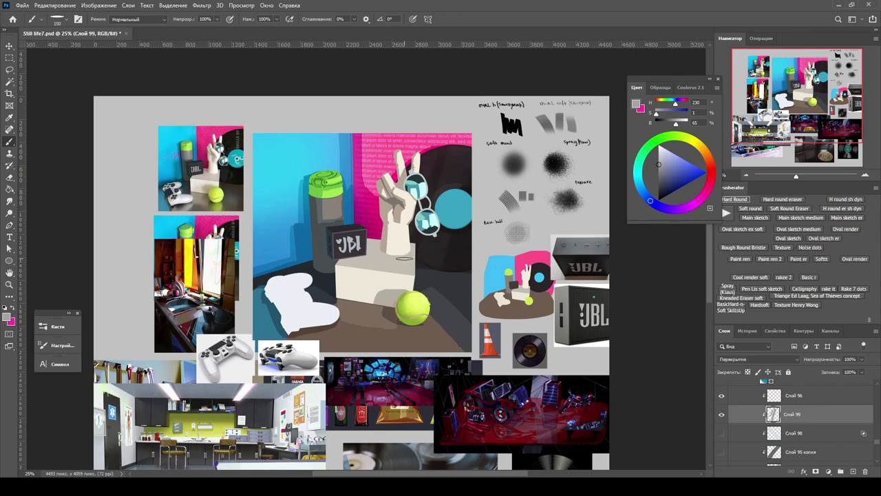
Step: Adjust the hue of the fill colour on the record's base shape Эллипс 1
click(792, 433)
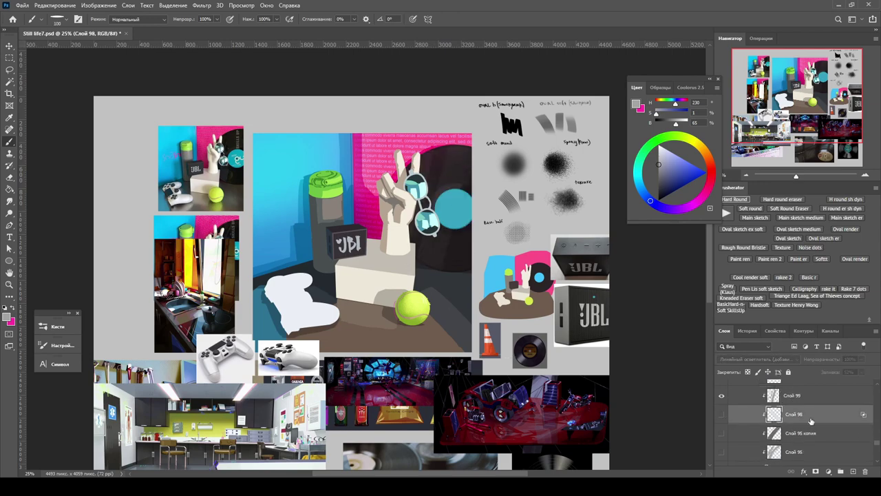
key(z)
drag(238, 146, 151, 167)
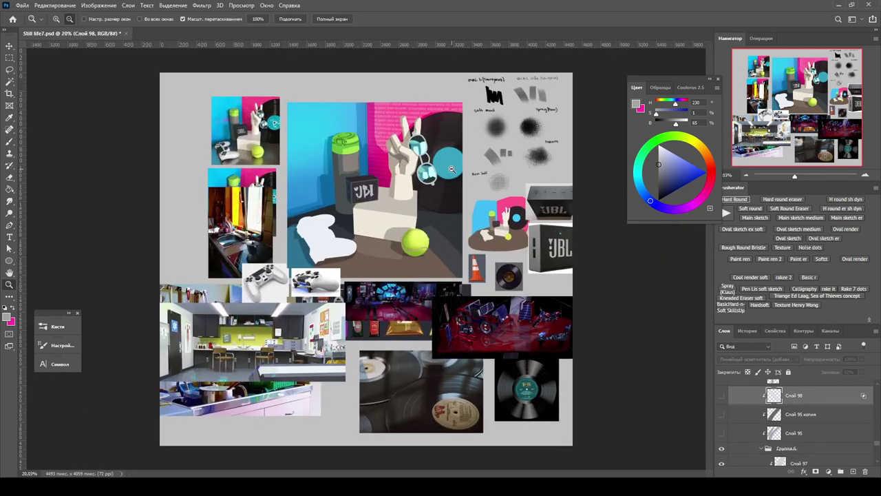
scroll(722, 416, up, 2)
click(794, 414)
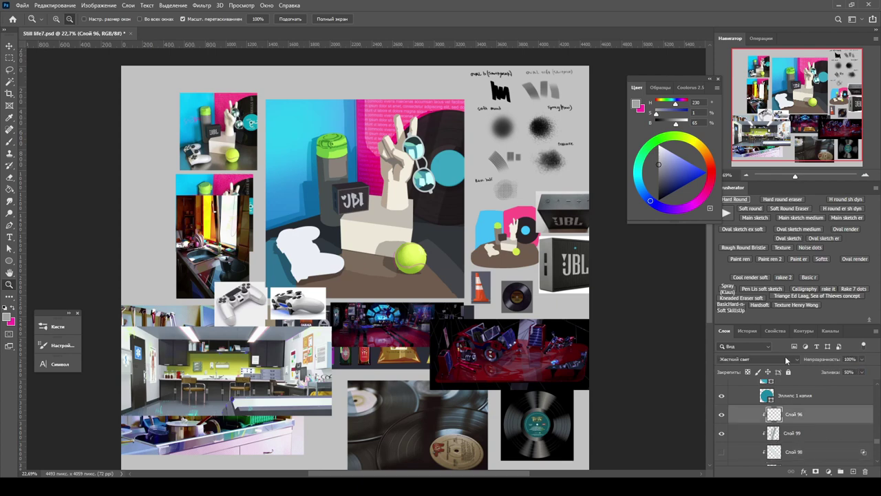
scroll(777, 432, up, 2)
double_click(777, 433)
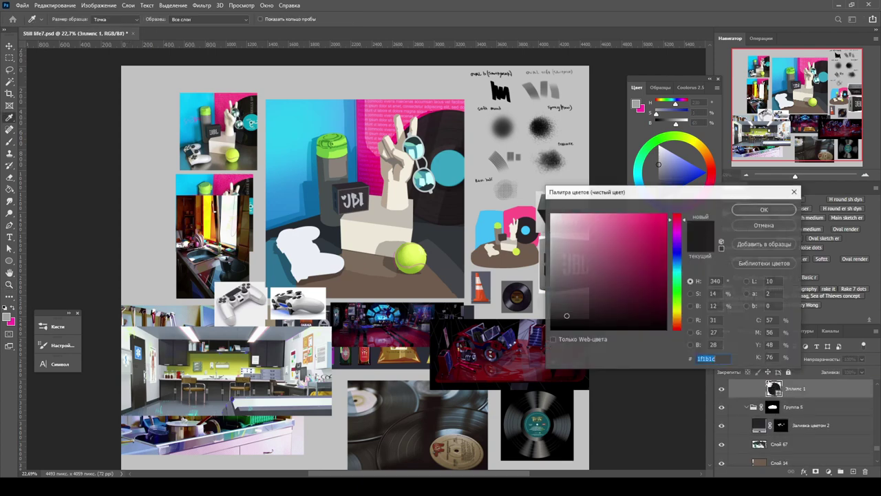
click(679, 222)
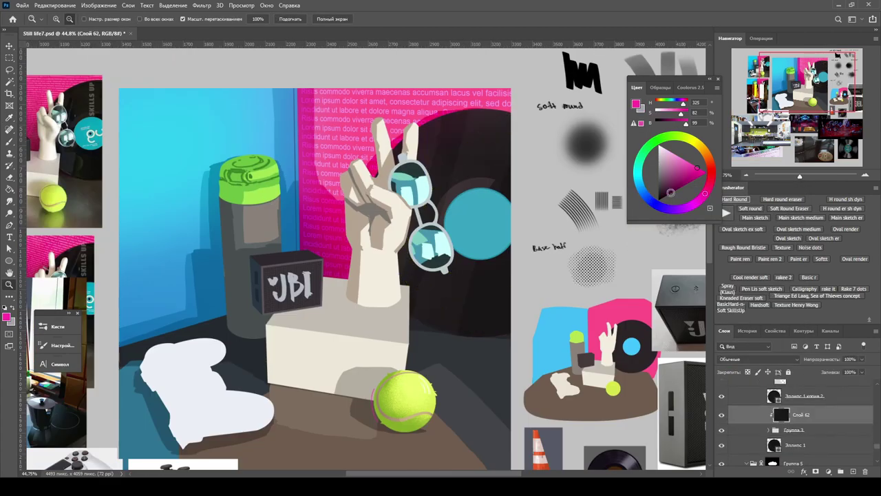
Step: Darken the record's clipped Слой 62 with near-black HSB 325, 100, 7, locking its transparent pixels, and save the file
key(d)
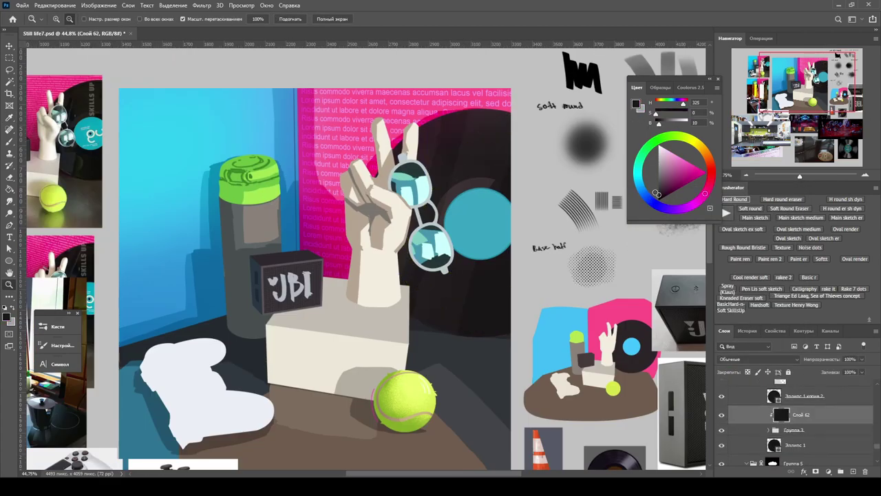
key(ctrl+u)
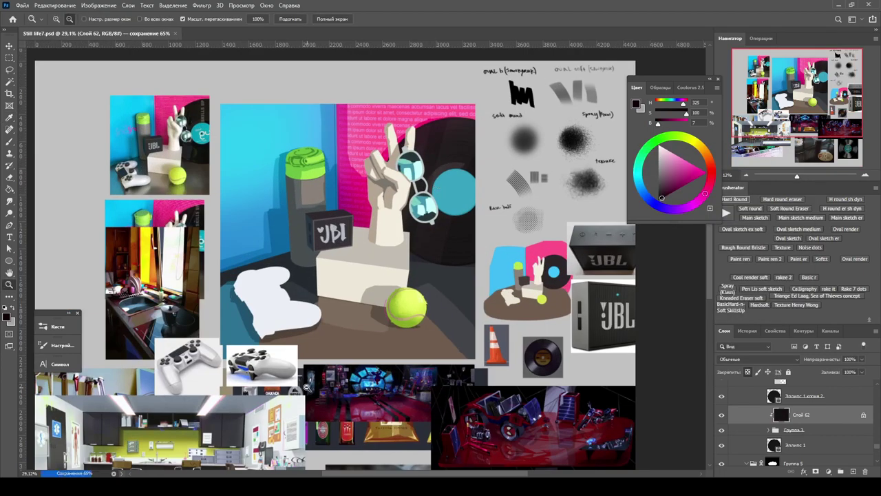
key(ctrl+0)
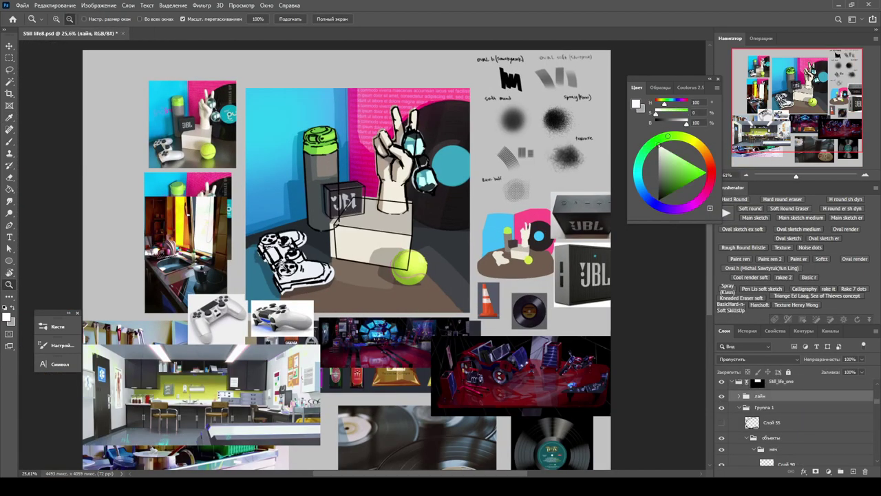
Step: Bring the reference photo Слой 3 to the front and place it beside the painted game controller
click(309, 271)
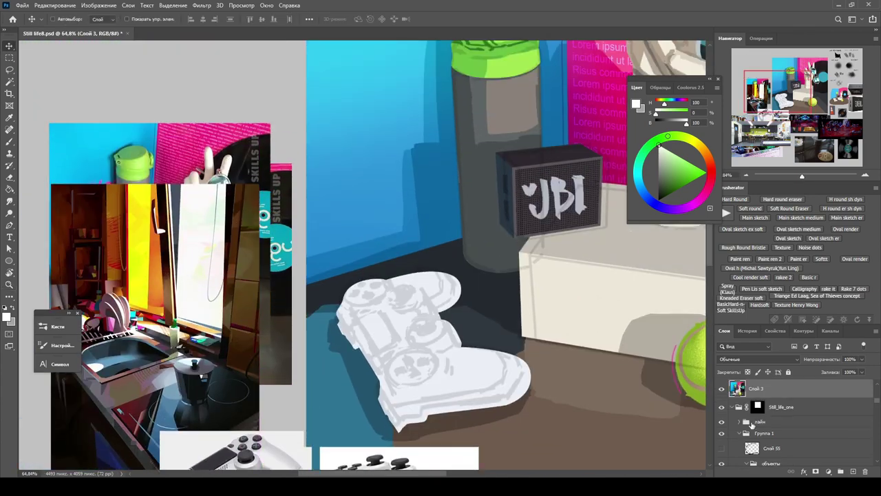
drag(772, 393, 772, 387)
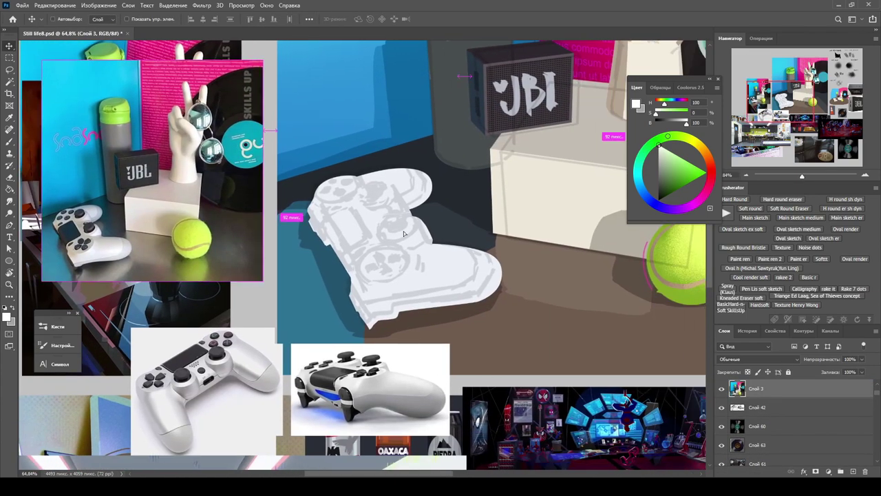
drag(81, 170, 541, 172)
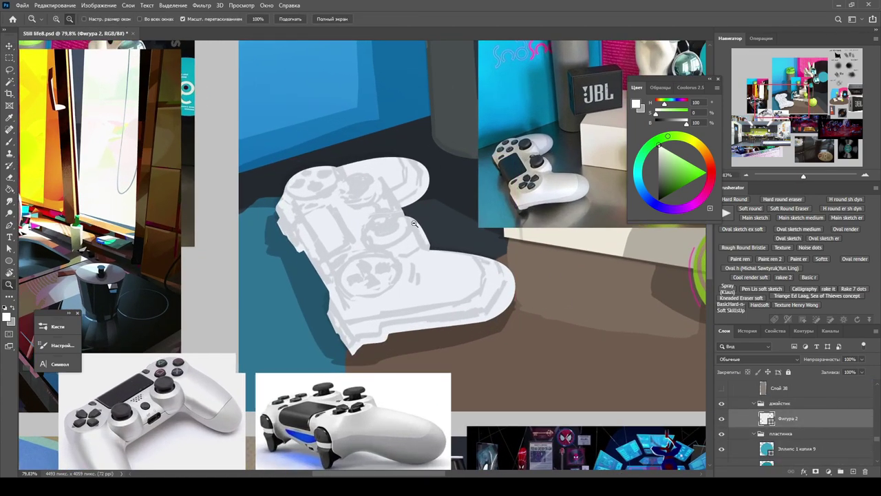
Step: Draw a green ellipse shape of about 171 × 99 px over the controller in the джойстик group
key(ctrl+plus)
right_click(9, 261)
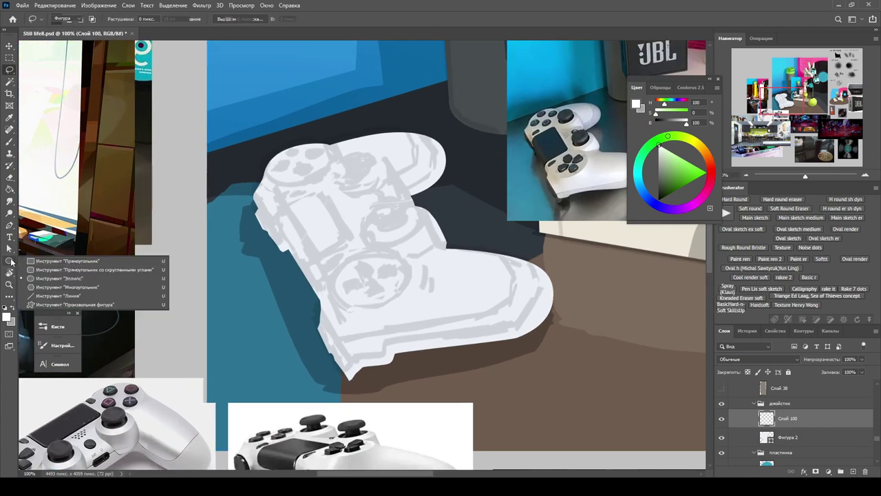
click(55, 270)
click(114, 19)
click(158, 68)
mouse_move(347, 270)
mouse_down()
mouse_move(422, 270)
mouse_move(429, 318)
mouse_up()
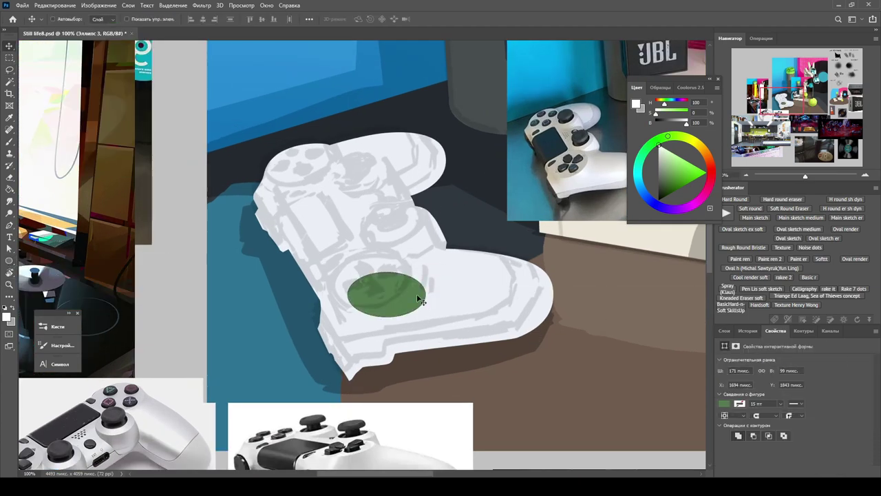
Step: Rotate and fit the green ellipse over the controller's lower thumbstick, and place a copy over the upper thumbstick
key(ctrl+t)
drag(388, 294, 396, 224)
mouse_move(487, 200)
mouse_down()
mouse_move(429, 225)
mouse_move(393, 186)
mouse_up()
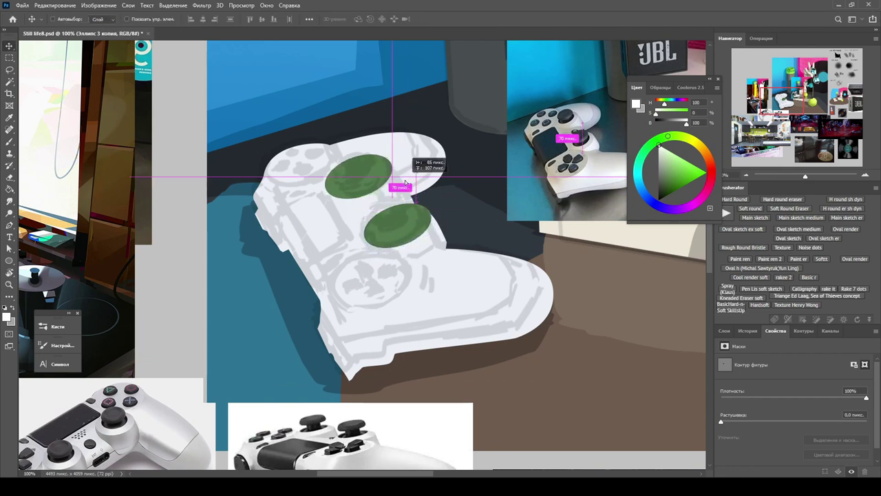
Step: Select both green thumbstick ellipses and scale them down together to fit the sketched thumbsticks
key(F7)
key(alt+shift+bracketleft)
key(ctrl+t)
drag(328, 155, 435, 141)
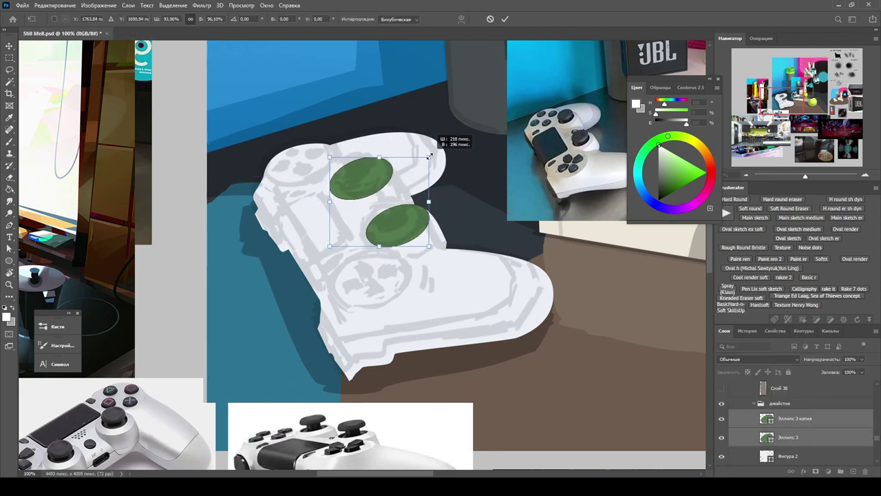
key(Return)
key(ctrl+alt+t)
drag(406, 205, 411, 310)
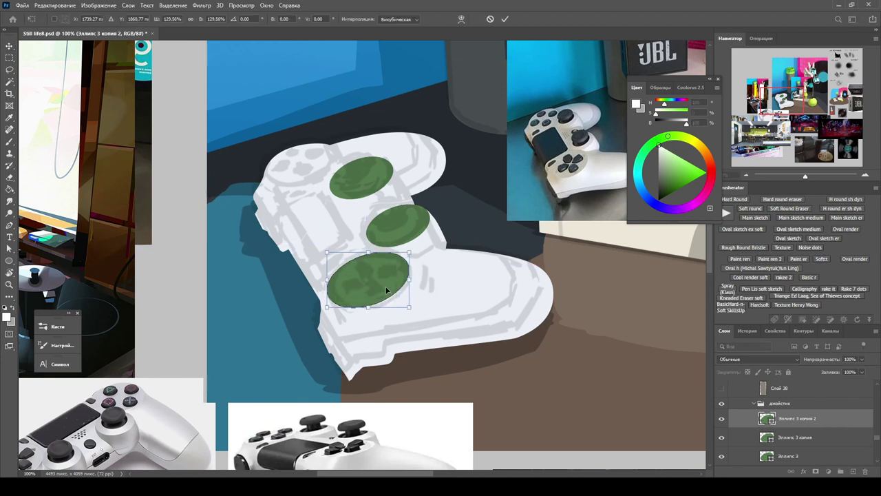
key(Return)
key(Delete)
Step: Draw a larger green ellipse over the controller's lower round D-pad area, rotated about -21.75° and scaled to fit the sketch
key(u)
mouse_move(370, 280)
mouse_down()
mouse_move(494, 334)
mouse_move(468, 351)
mouse_up()
key(ctrl+t)
drag(418, 315, 365, 276)
drag(434, 276, 420, 288)
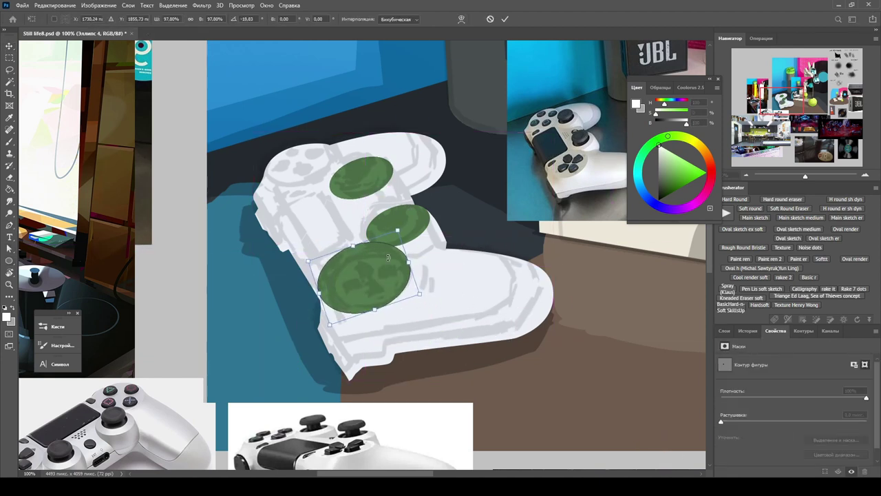
drag(388, 258, 354, 293)
drag(409, 277, 361, 255)
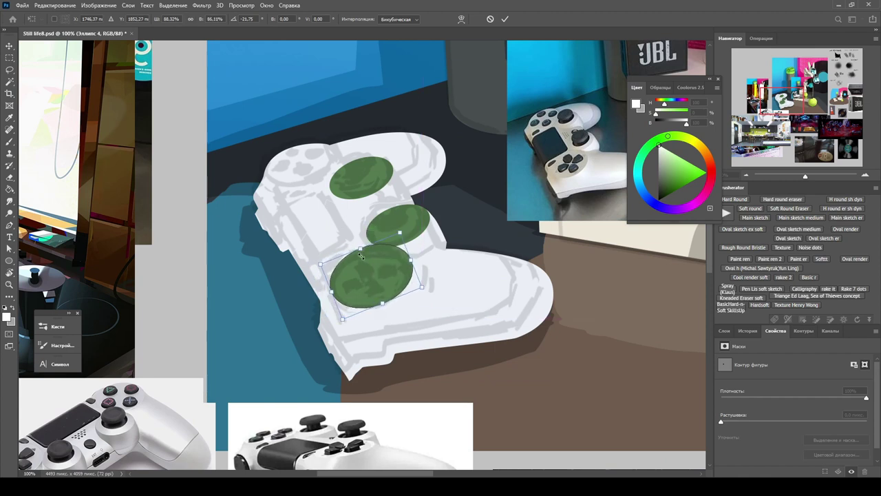
key(Return)
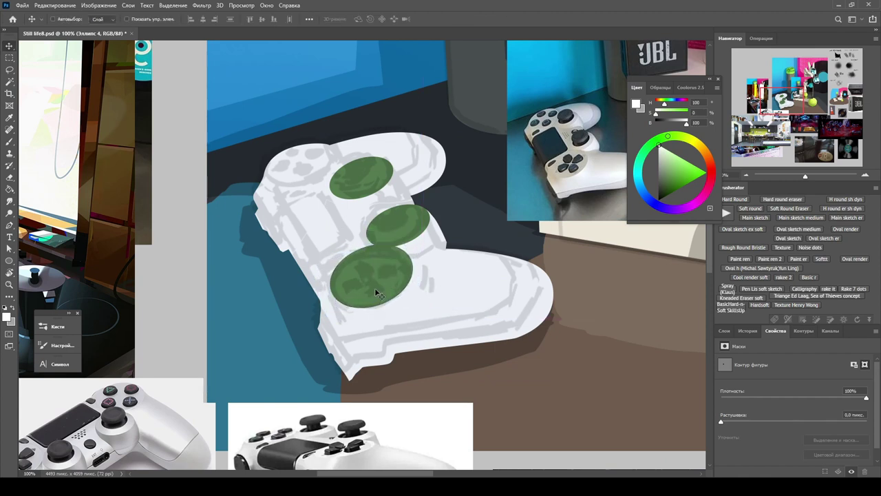
Step: Add new layer Слой 100 and select the three ellipse areas together with the controller's face and outer side
key(F7)
key(ctrl+shift+alt+n)
key(l)
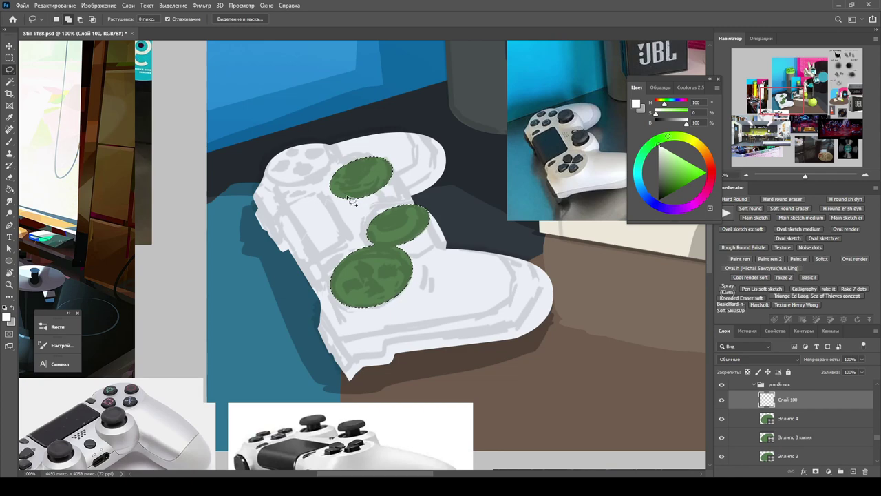
mouse_move(416, 229)
mouse_down()
mouse_move(414, 197)
mouse_move(385, 199)
mouse_move(337, 234)
mouse_move(353, 204)
mouse_move(265, 262)
mouse_move(379, 247)
mouse_move(344, 175)
mouse_move(250, 200)
mouse_move(282, 204)
mouse_move(332, 284)
mouse_up()
scroll(320, 153, up, 2)
scroll(282, 197, down, 2)
scroll(341, 324, up, 1)
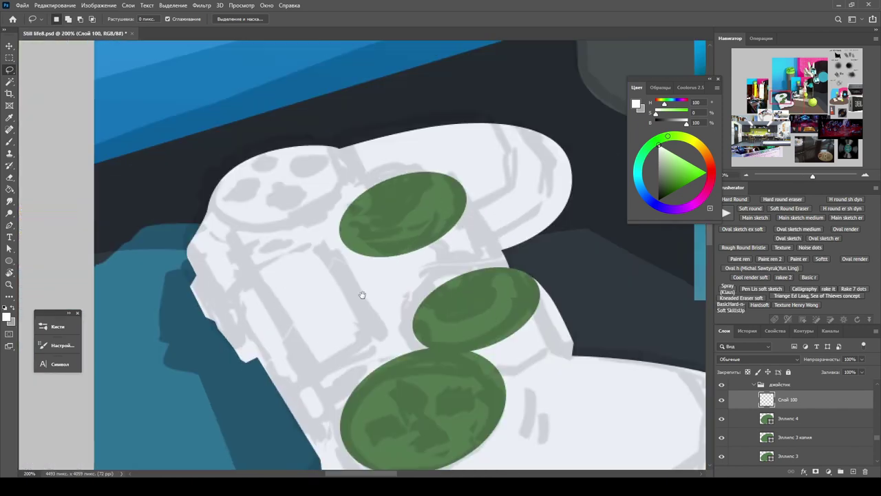
drag(323, 153, 354, 205)
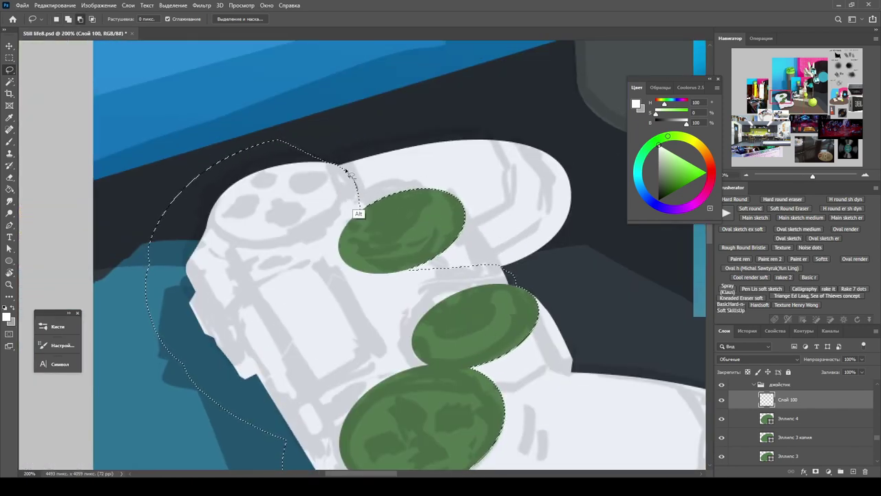
Step: Sample the sketch's light grey, HSB 216, 8, 76, and fill the selected area on Слой 100 with it
scroll(354, 204, down, 3)
key(b)
alt+click(354, 351)
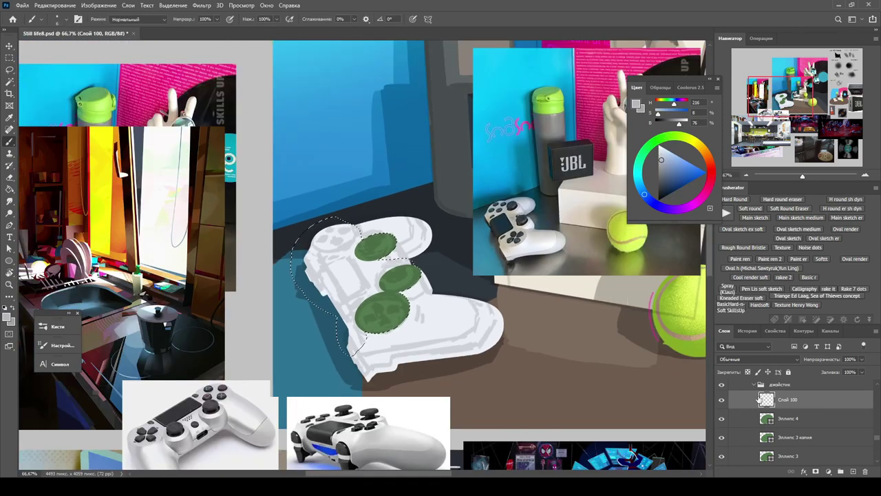
key(g)
key(alt+BackSpace)
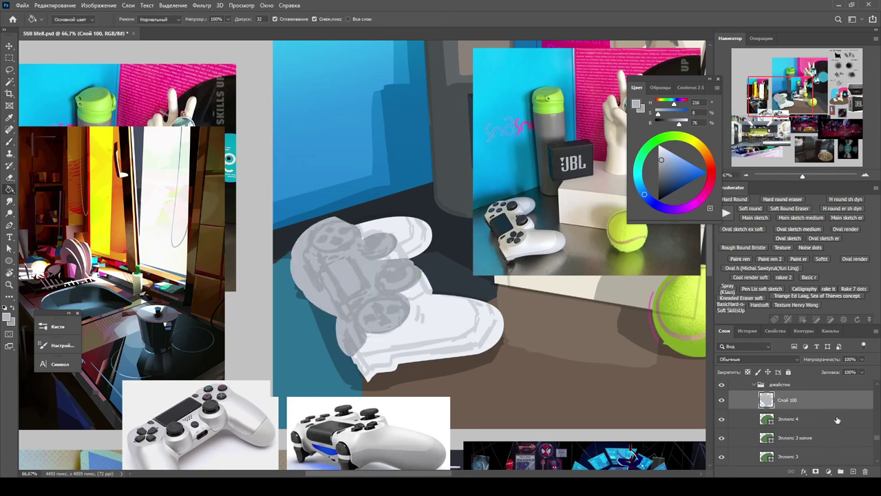
Step: Move Слой 100 beneath the green ellipses and clip it to the controller silhouette Фигура 2
drag(838, 419, 834, 460)
key(super)
key(super)
key(ctrl+u)
key(Escape)
Step: Hide the three green ellipses and fit a grey patch about 179 × 84 px around the upper thumbstick on new layer Слой 101
key(z)
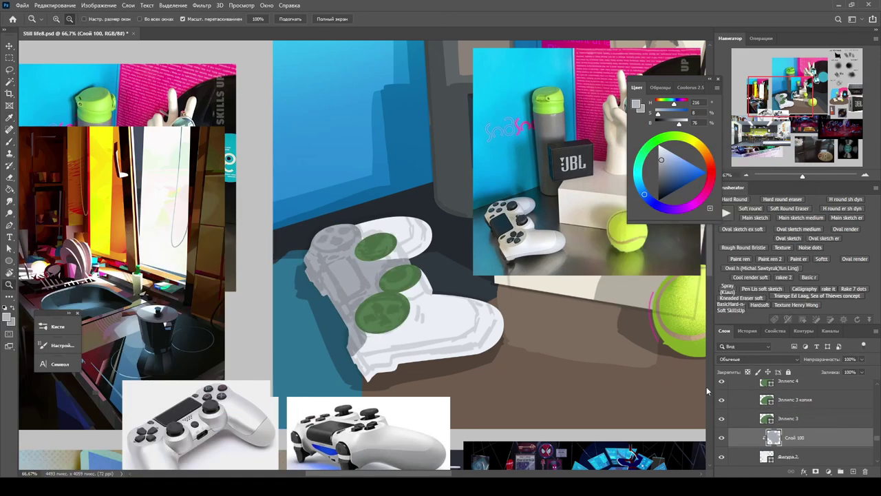
drag(722, 381, 722, 418)
drag(367, 267, 413, 269)
scroll(816, 438, down, 1)
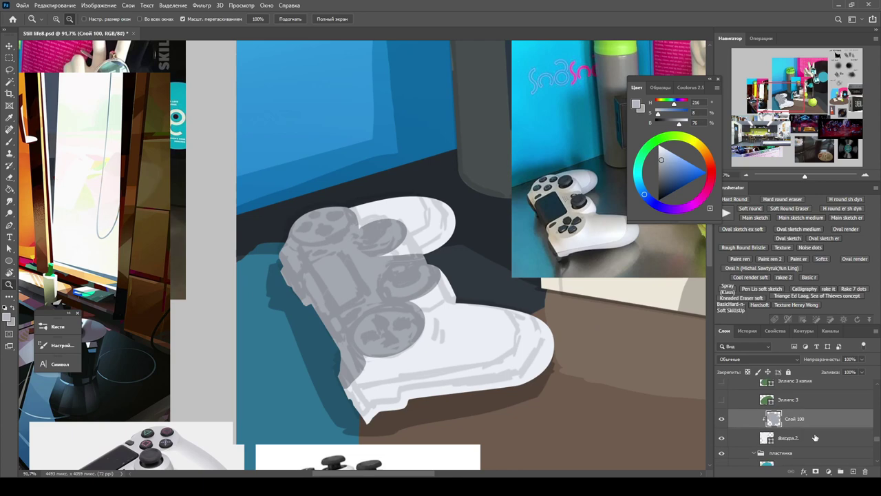
drag(366, 217, 443, 227)
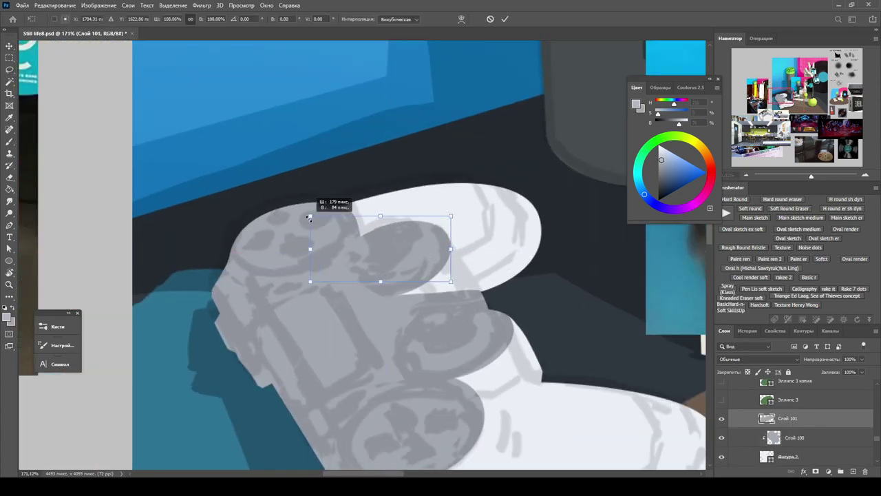
key(ctrl+shift+alt+n)
mouse_move(315, 207)
mouse_down()
mouse_move(475, 312)
mouse_move(585, 314)
mouse_up()
key(l)
Step: Trim the grey Слой 100 along its edge near the thumbsticks with the Oval er 2 eraser, and hide Слой 101
drag(324, 217, 250, 236)
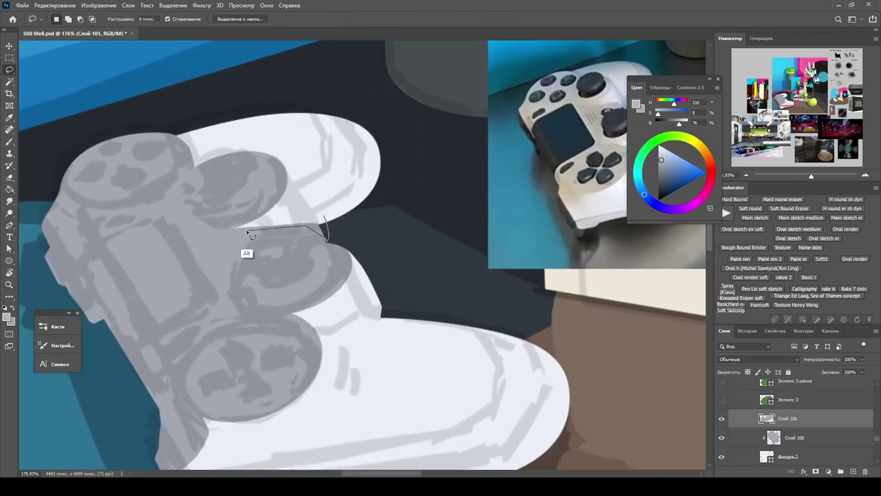
click(781, 434)
key(b)
right_click(380, 227)
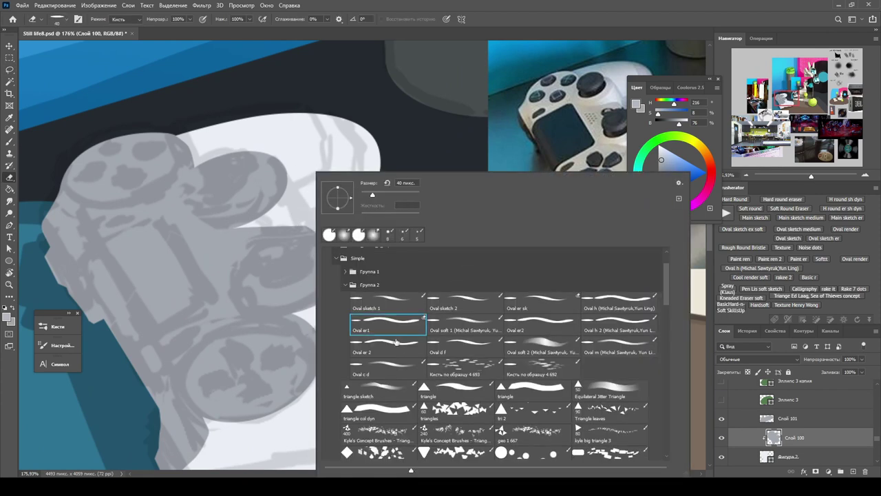
double_click(396, 342)
drag(332, 233, 307, 225)
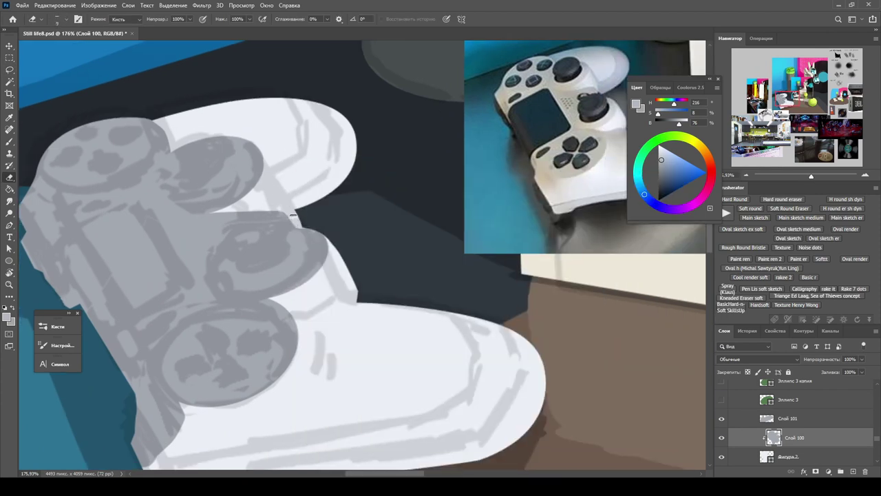
key(b)
key(alt+bracketright)
key(ctrl+comma)
key(alt+bracketleft)
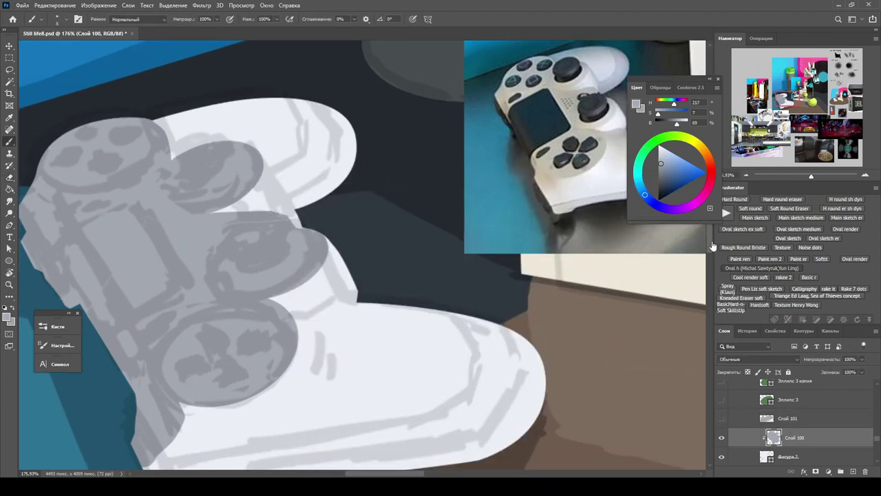
Step: On new clipped layer Слой 102, paint the controller's outer side edge down to its bottom corner in dark grey HSB 217, 8, 41
scroll(259, 283, down, 3)
scroll(259, 283, up, 2)
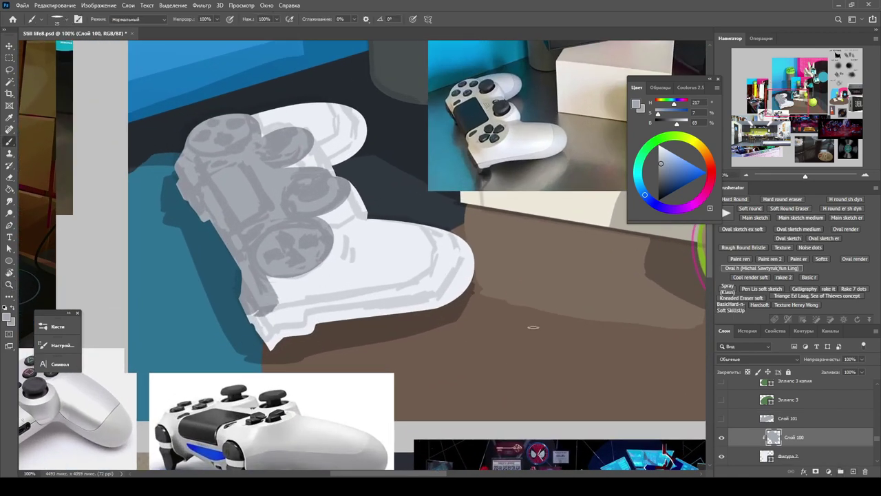
key(ctrl+shift+alt+n)
drag(310, 241, 361, 235)
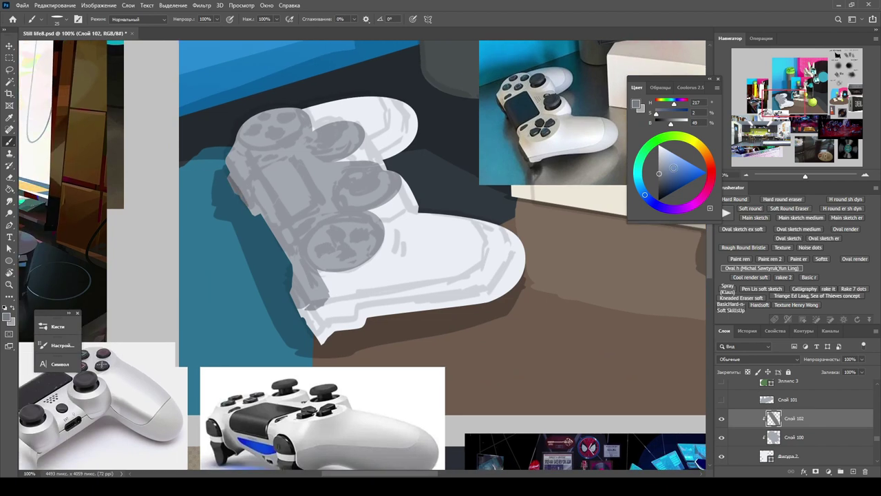
shift+click(293, 294)
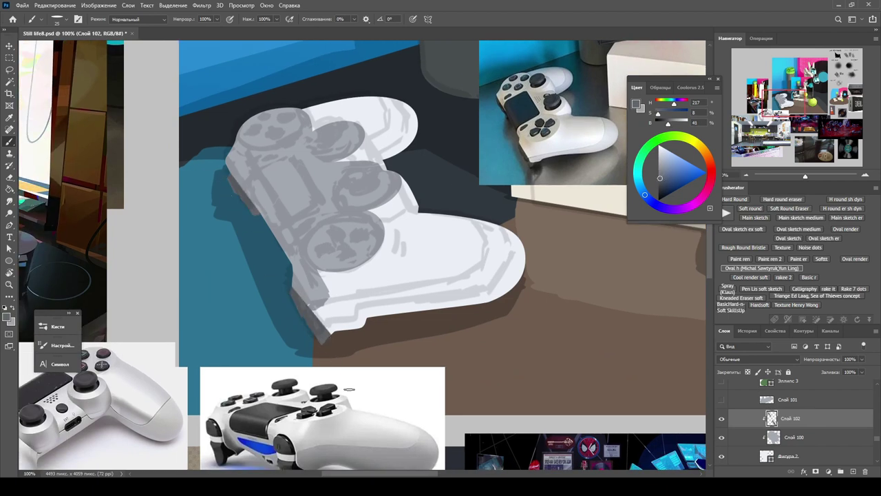
Step: Draw a Pen shape along the lower grip's outer edge, fill it with light grey, and place it beneath Слой 102
key(ctrl+shift+alt+n)
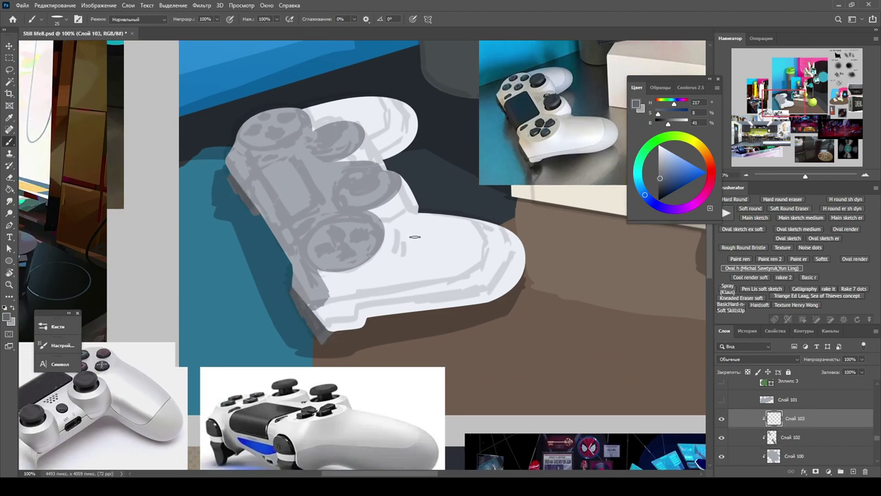
key(p)
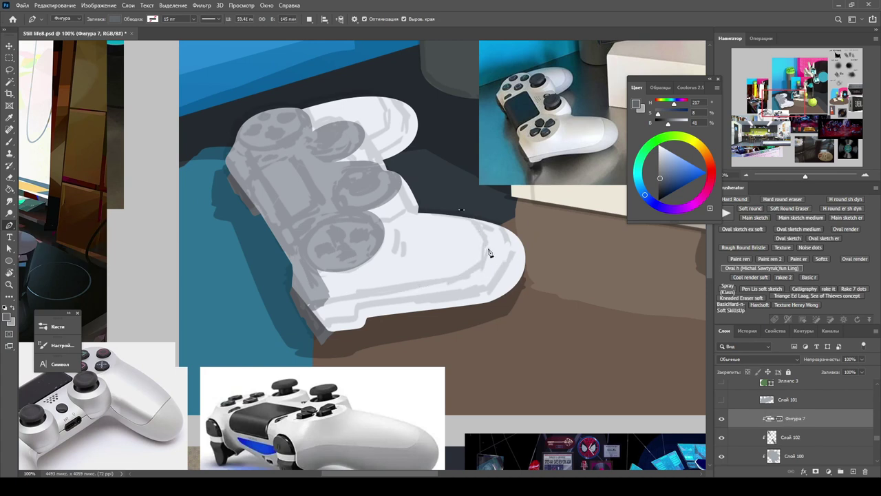
drag(488, 246, 491, 270)
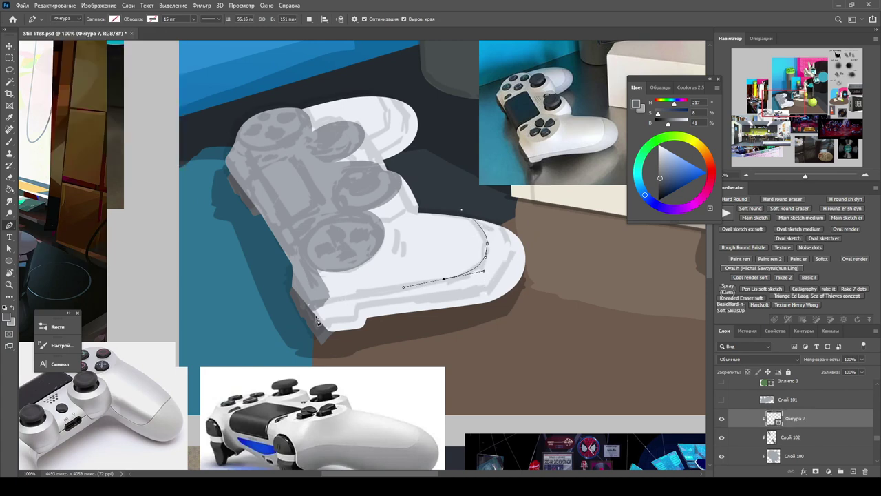
click(419, 294)
click(322, 312)
click(554, 274)
click(536, 305)
click(410, 335)
click(114, 19)
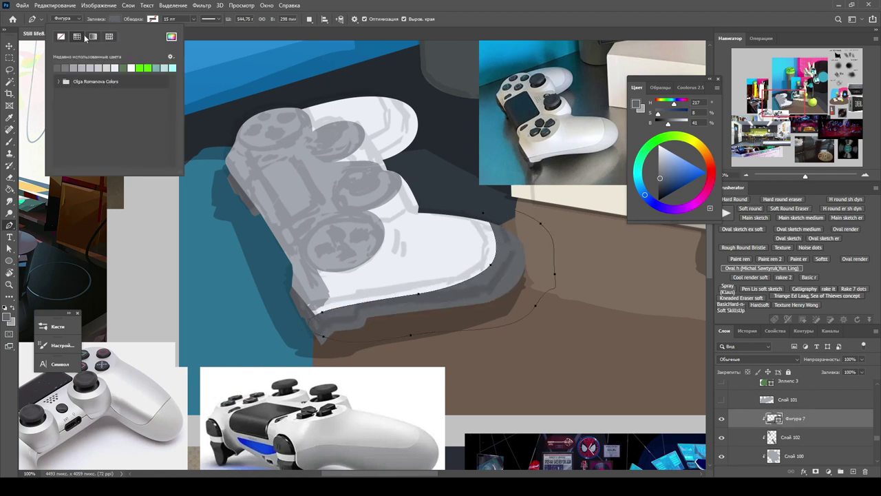
click(112, 67)
key(Return)
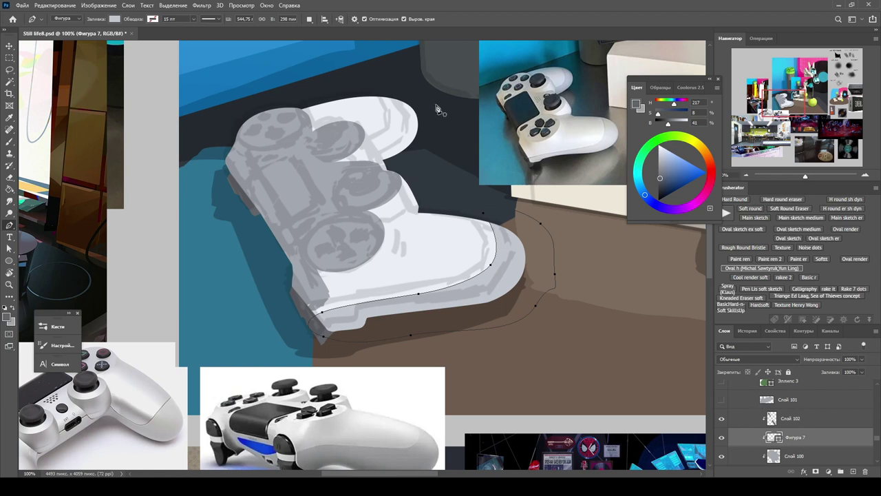
Step: Draw a second clipped Pen shape along the upper grip's outer edge and fill it with light grey
key(ctrl+shift+alt+n)
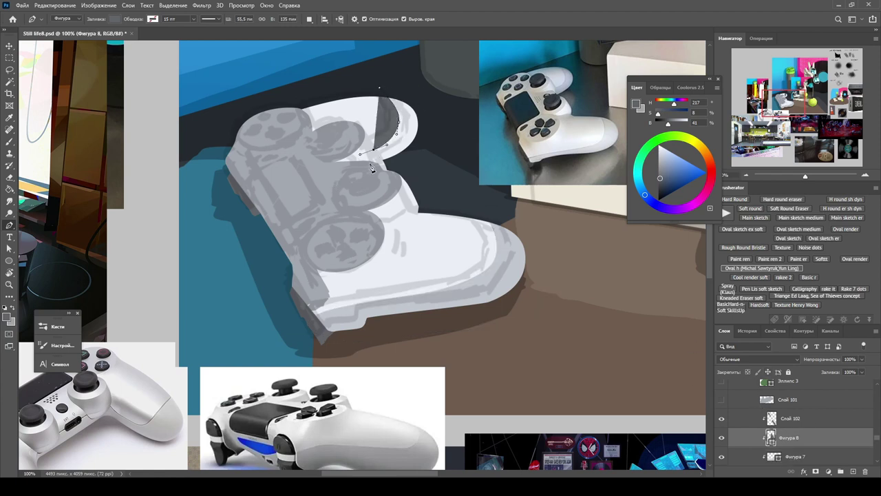
click(350, 173)
click(389, 172)
click(114, 19)
click(57, 67)
Step: Add empty clipped layer Слой 103 above the grip shapes, and hide Фигура 8 and Фигура 7
key(ctrl+shift+alt+n)
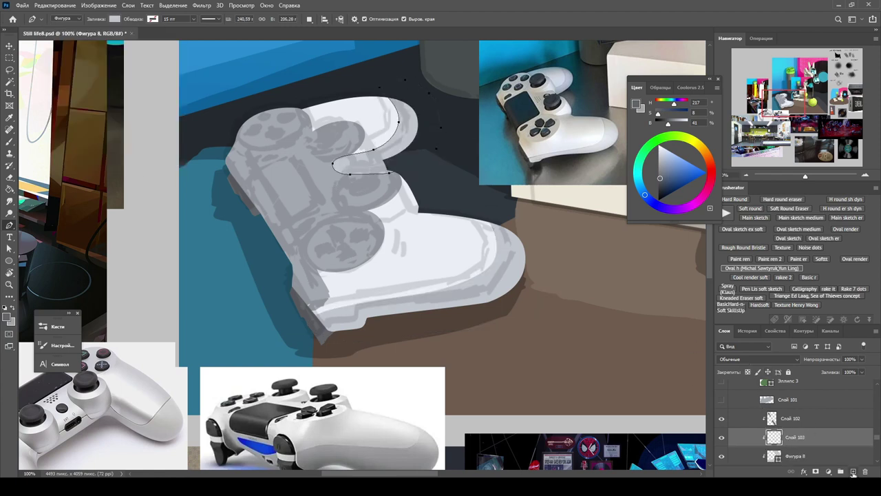
key(l)
scroll(517, 209, up, 5)
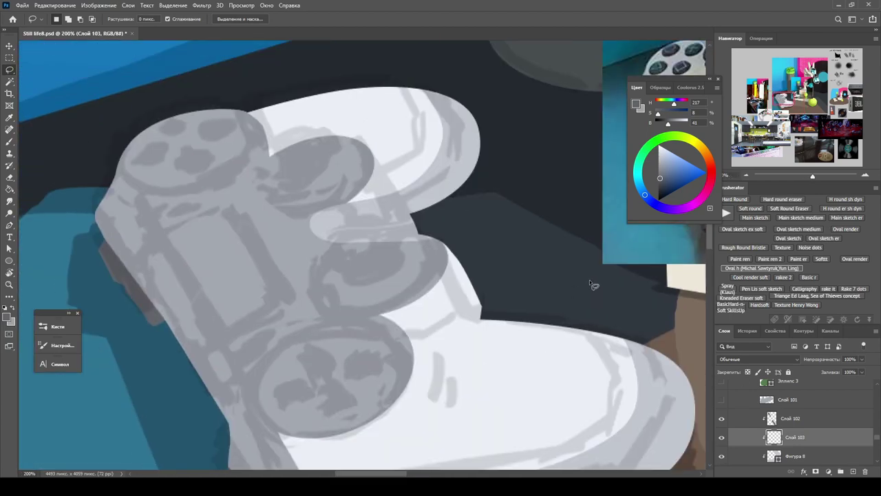
scroll(593, 285, down, 1)
click(721, 456)
scroll(725, 438, down, 1)
key(z)
scroll(420, 213, down, 4)
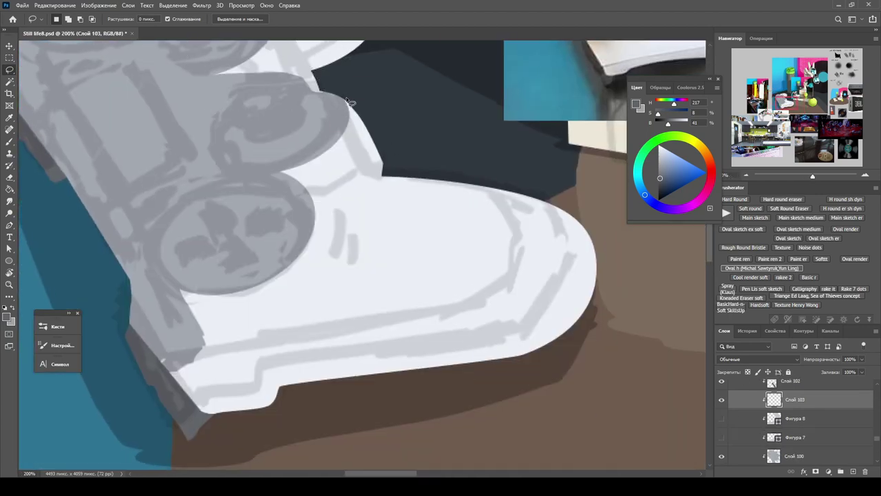
key(ctrl+z)
key(ctrl+z)
key(ctrl+shift+z)
key(ctrl+shift+z)
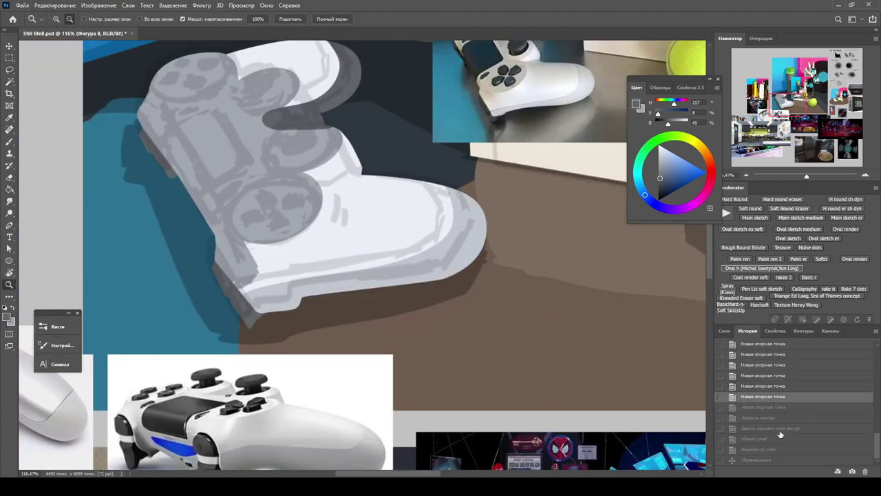
Step: Lasso the recesses between the thumbsticks and grips and fill them with dark blue-grey HSB 217, 26, 38 on clipped layer Слой 104
key(l)
scroll(505, 218, up, 1)
drag(505, 217, 417, 190)
drag(336, 182, 372, 232)
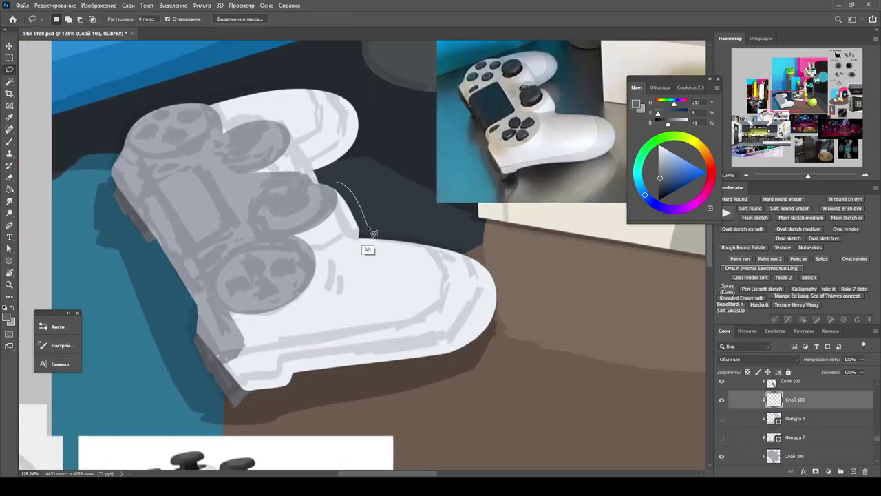
drag(320, 249, 326, 183)
mouse_move(295, 140)
mouse_down()
mouse_move(235, 165)
mouse_move(296, 206)
mouse_up()
scroll(812, 427, down, 1)
click(811, 437)
drag(303, 152, 345, 228)
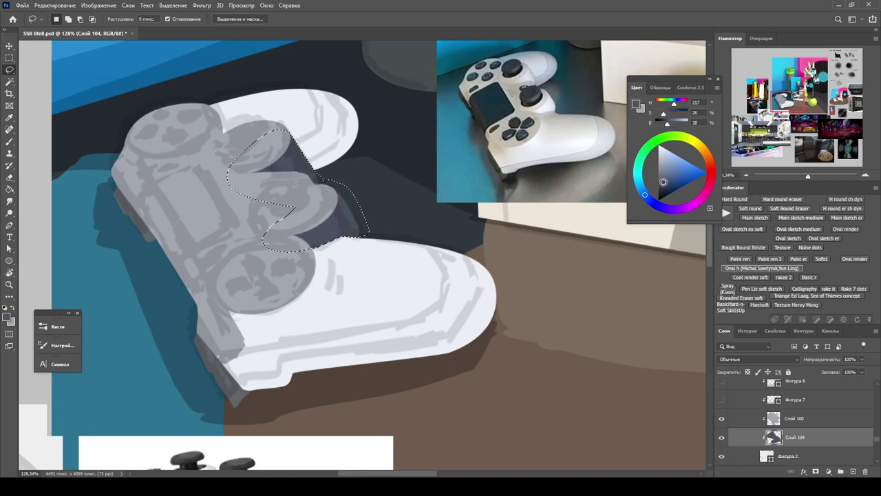
Step: Show the grip shapes, move Слой 100 above them, and make it darker and more neutral with Hue/Saturation
drag(792, 419, 792, 383)
key(ctrl+u)
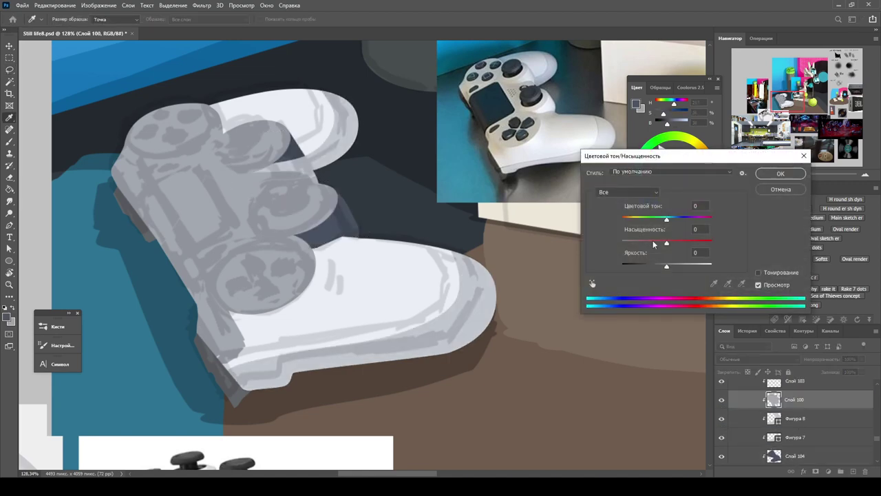
drag(682, 263, 665, 269)
key(Return)
Step: Move the dark recess layer Слой 104 above the two grip shapes, directly beneath Слой 100, and select Слой 100
scroll(723, 438, down, 1)
click(724, 438)
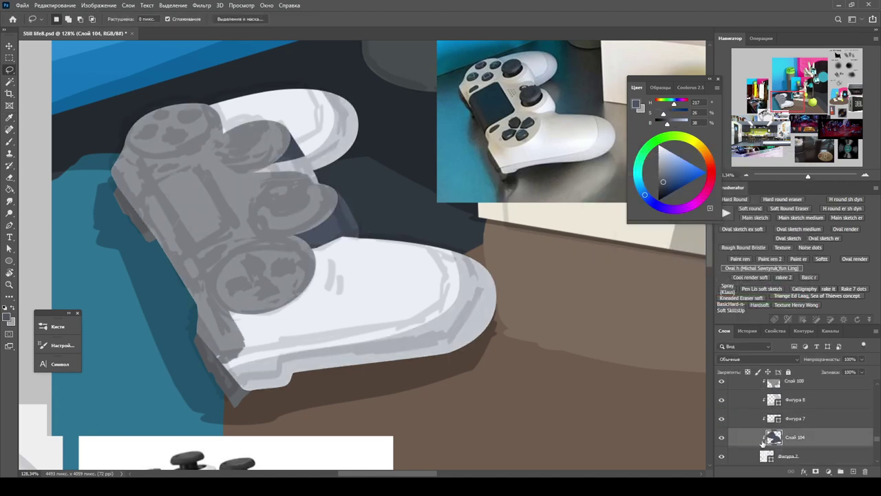
drag(762, 442, 772, 391)
key(z)
mouse_move(447, 198)
mouse_down()
mouse_move(289, 196)
mouse_move(375, 189)
mouse_move(448, 207)
mouse_move(551, 276)
mouse_move(449, 236)
mouse_move(446, 216)
mouse_up()
ctrl+click(446, 216)
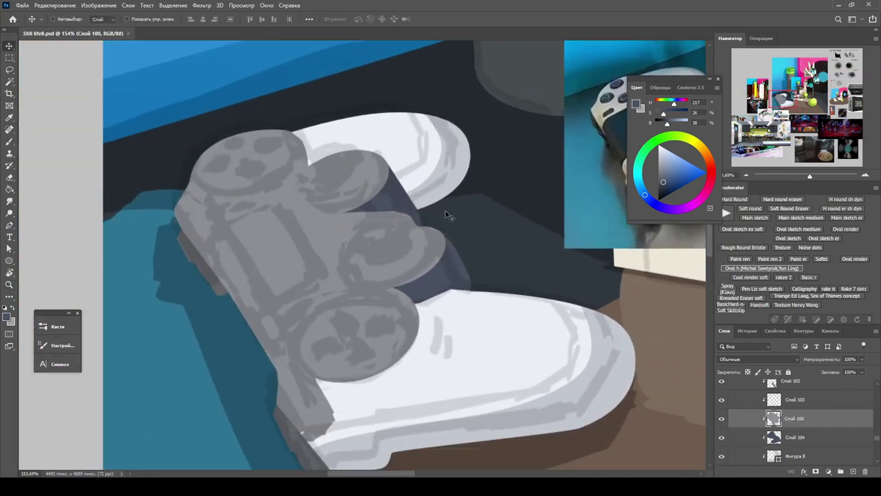
Step: Rasterize the controller's base layer Фигура 2 and touch up its edge between the two thumbstick recesses
key(b)
alt+click(409, 217)
key(ctrl+1)
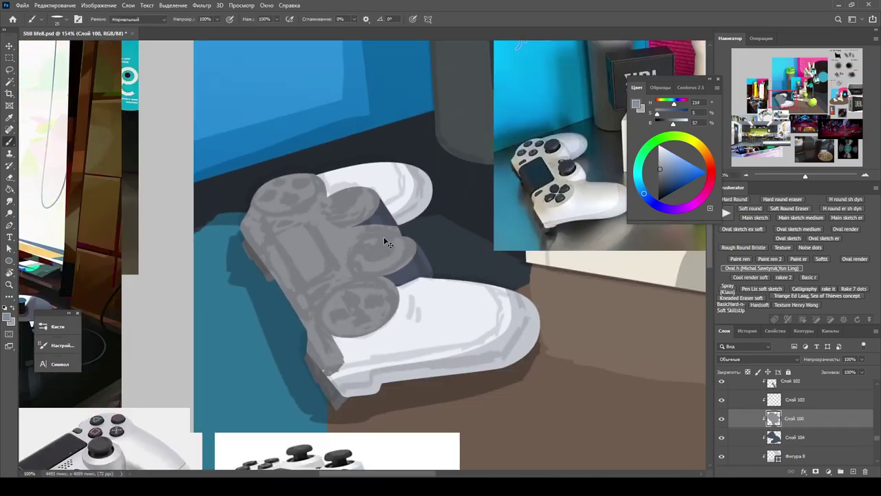
key(ctrl+plus)
key(ctrl+1)
ctrl+click(389, 228)
key(ctrl+plus)
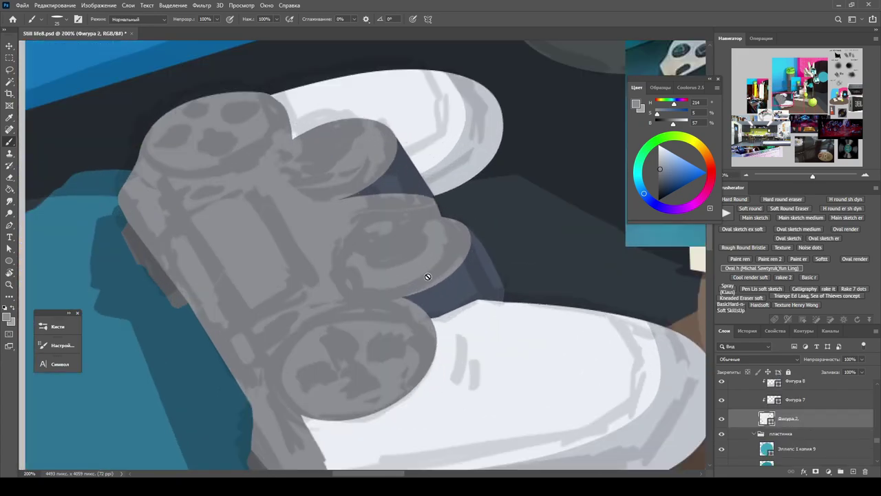
key(ctrl+1)
key(z)
drag(384, 225, 403, 217)
key(ctrl+plus)
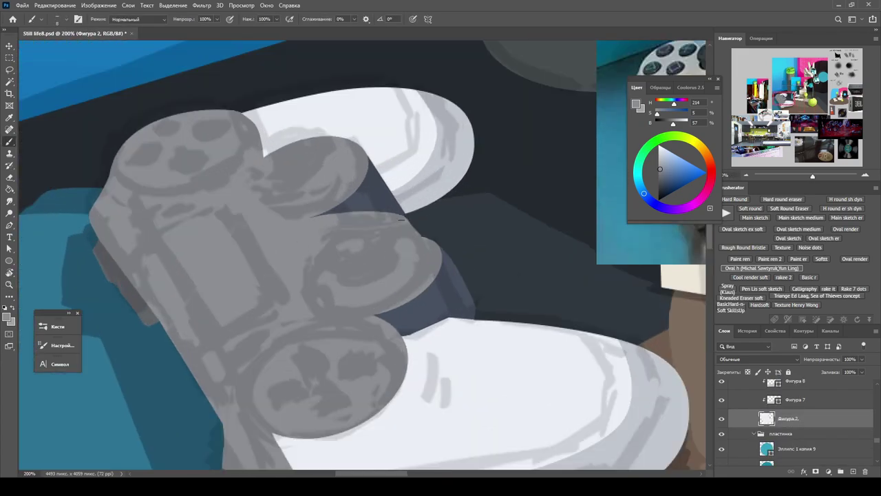
mouse_move(420, 247)
mouse_down()
mouse_move(365, 219)
mouse_move(389, 219)
mouse_up()
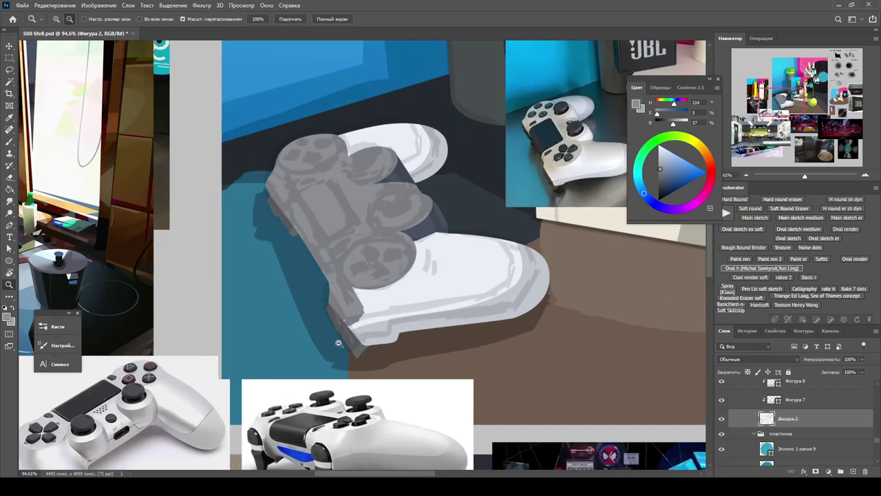
Step: Paint the touchpad blue, HSB 215, 84, 57, on clipped layer Слой 105, and two small red buttons, HSB 14, 83, 64, on Слой 106
ctrl+click(351, 335)
drag(351, 334, 359, 377)
click(789, 418)
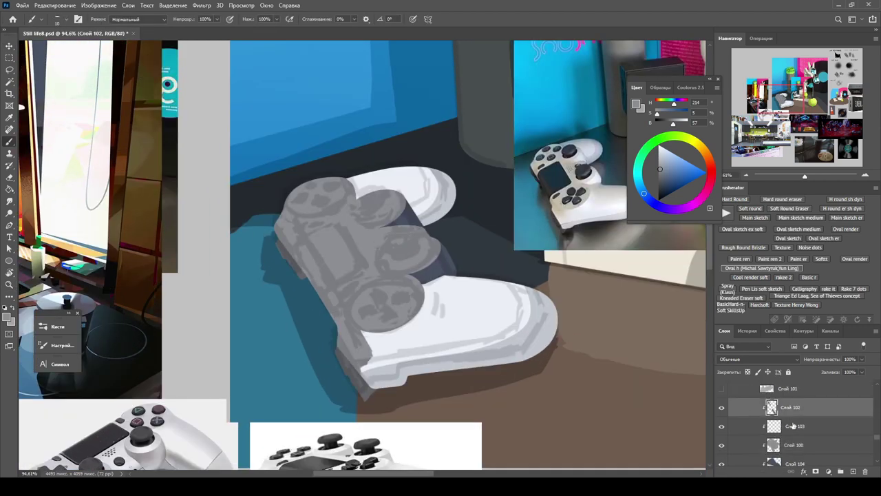
click(854, 472)
key(l)
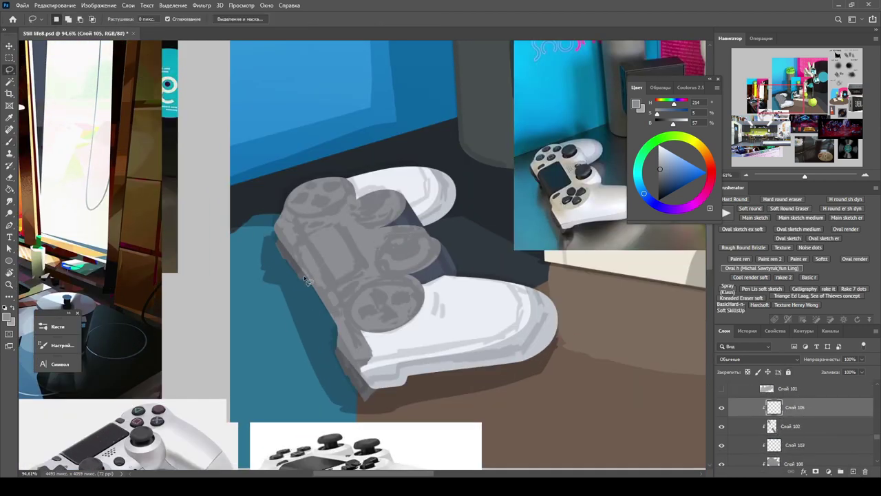
key(b)
mouse_move(363, 272)
mouse_down()
mouse_move(324, 245)
mouse_move(337, 249)
mouse_up()
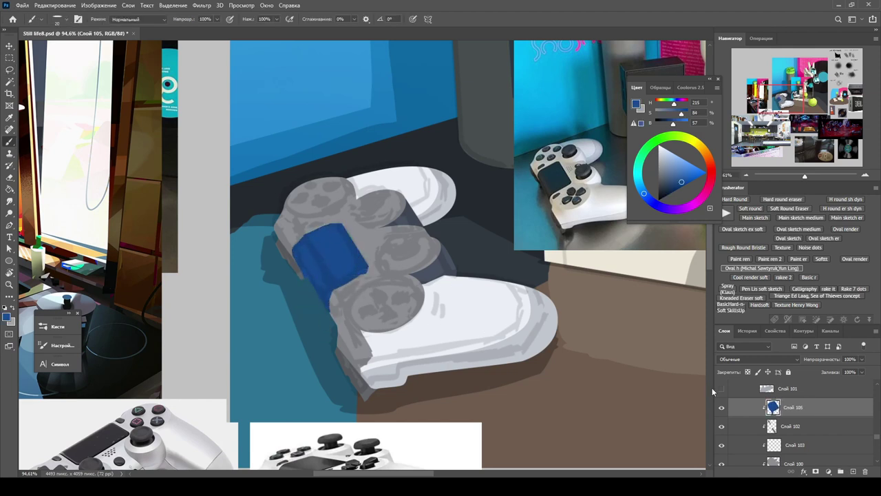
click(854, 472)
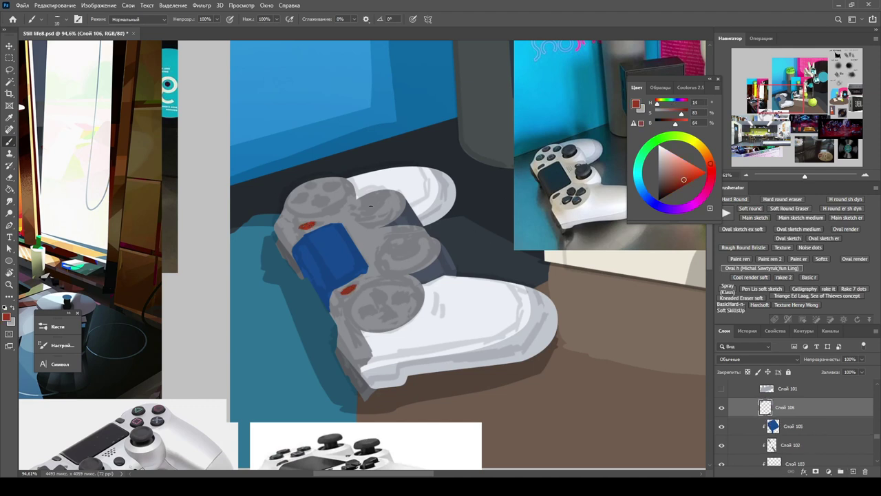
Step: Show the green ellipse Эллипс 3, scale it down and position it on the nearer thumbstick's pad
scroll(792, 427, up, 3)
click(739, 424)
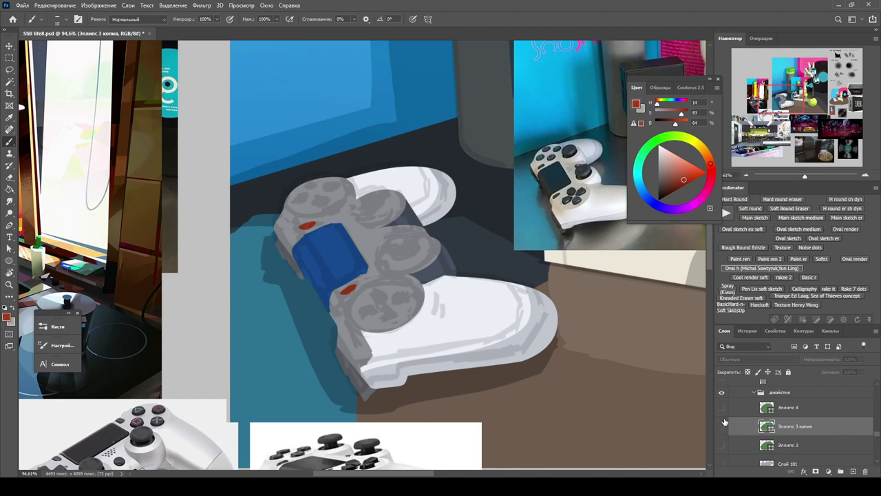
click(722, 445)
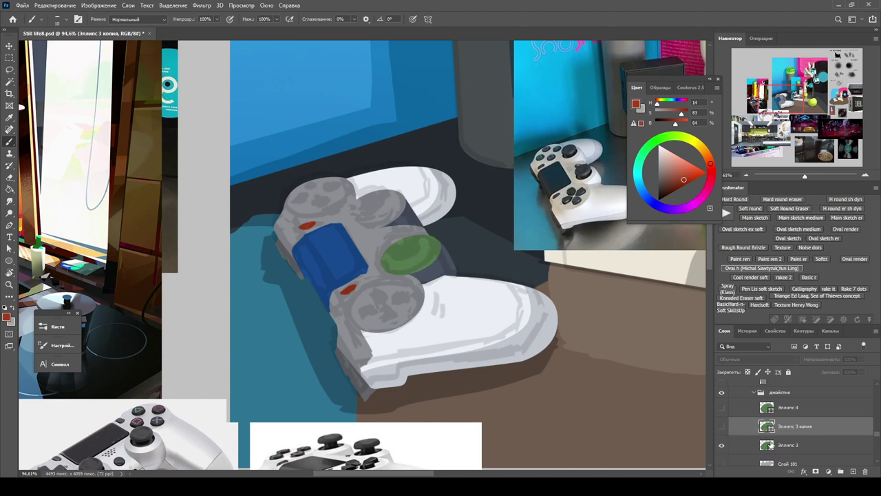
click(788, 445)
key(v)
mouse_move(417, 256)
mouse_down()
mouse_move(421, 249)
mouse_move(424, 260)
mouse_move(414, 254)
mouse_up()
Step: Duplicate the green ellipse twice, colouring the copies ochre bf9f61 and red, and stack each slightly higher to form the thumbstick
key(ctrl+j)
double_click(766, 445)
click(677, 317)
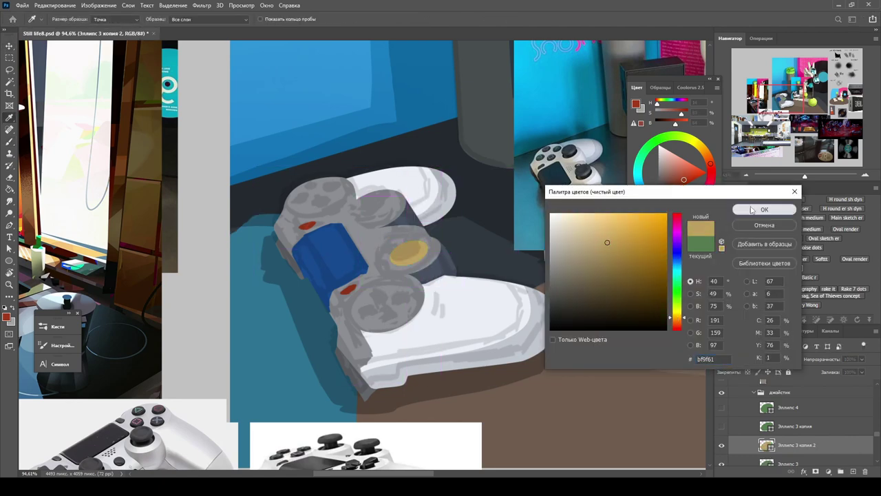
key(Return)
drag(428, 239, 425, 235)
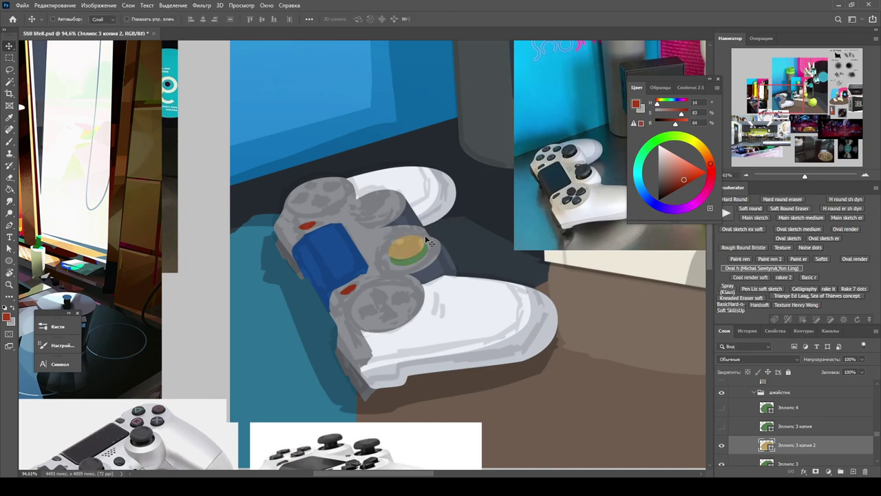
key(ctrl+j)
double_click(766, 445)
click(741, 211)
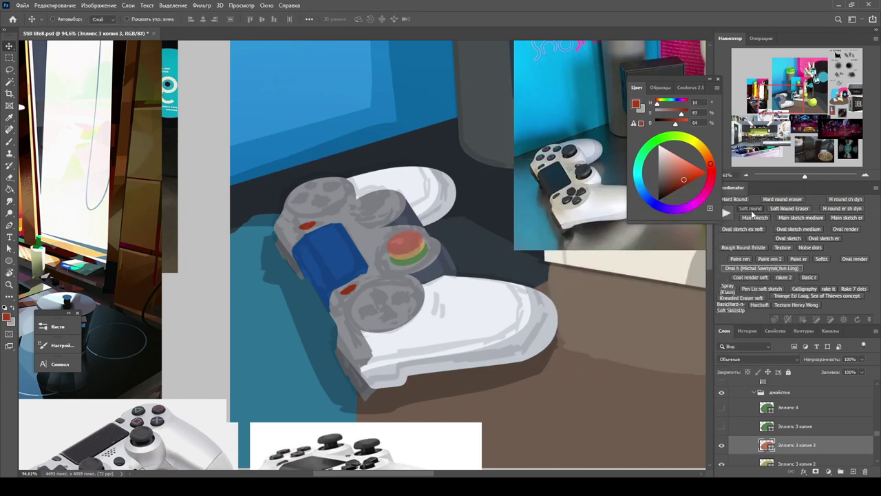
Step: Lasso the thumbstick cap's side over the ochre ellipse and fill it with cyan HSB 195, 61, 90 on new layer Слой 107 beneath the red ellipse
key(z)
click(427, 233)
alt+click(413, 210)
click(397, 233)
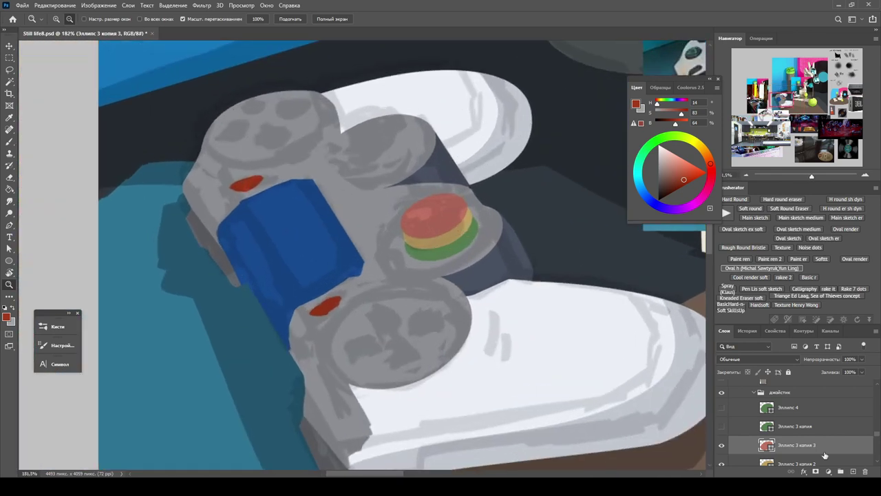
click(824, 457)
click(475, 214)
key(l)
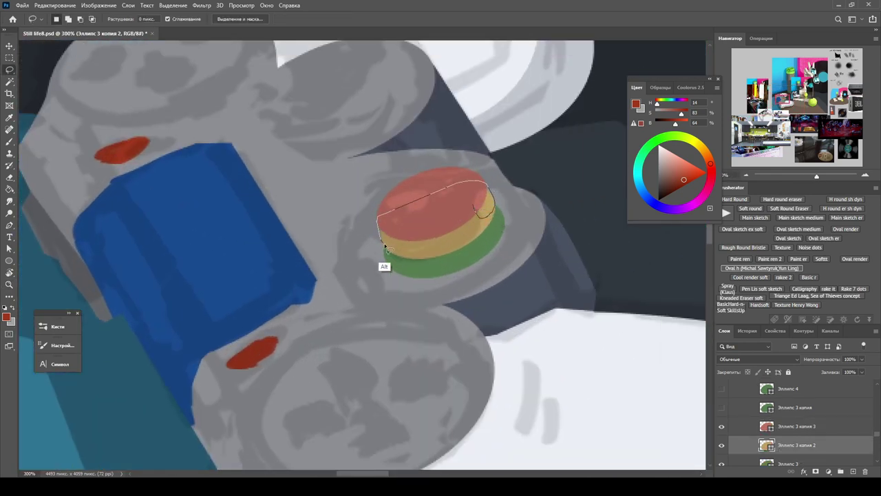
drag(385, 248, 478, 246)
key(ctrl+shift+alt+n)
key(b)
drag(413, 238, 482, 228)
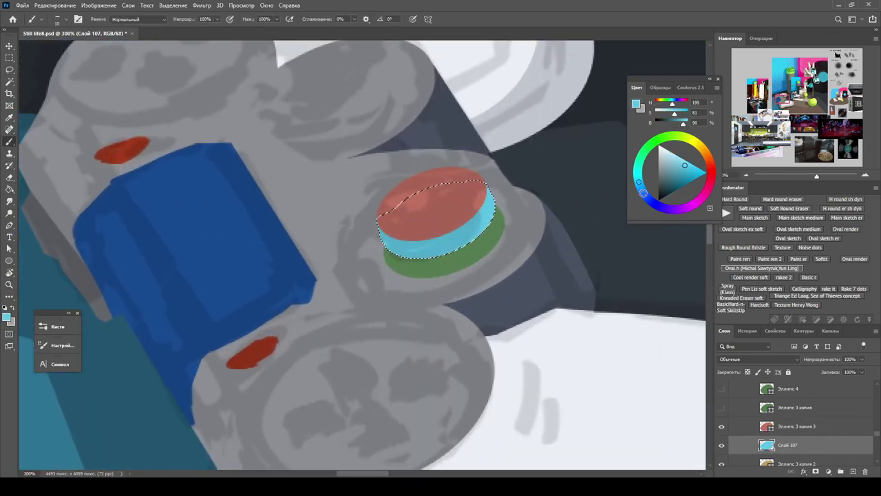
Step: Flip the canvas view horizontally and clean up the base layer Фигура 2's edge beside the farther thumbstick recess with the Eraser
key(z)
scroll(463, 277, down, 5)
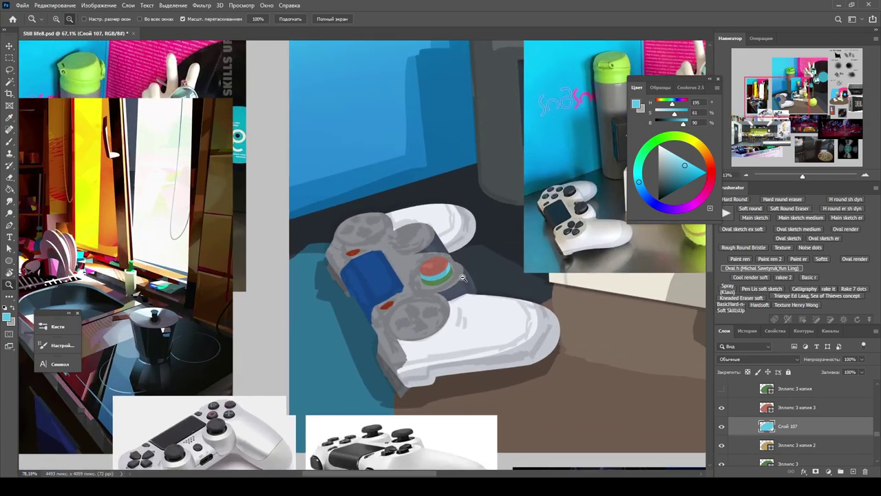
key(h)
scroll(640, 313, up, 2)
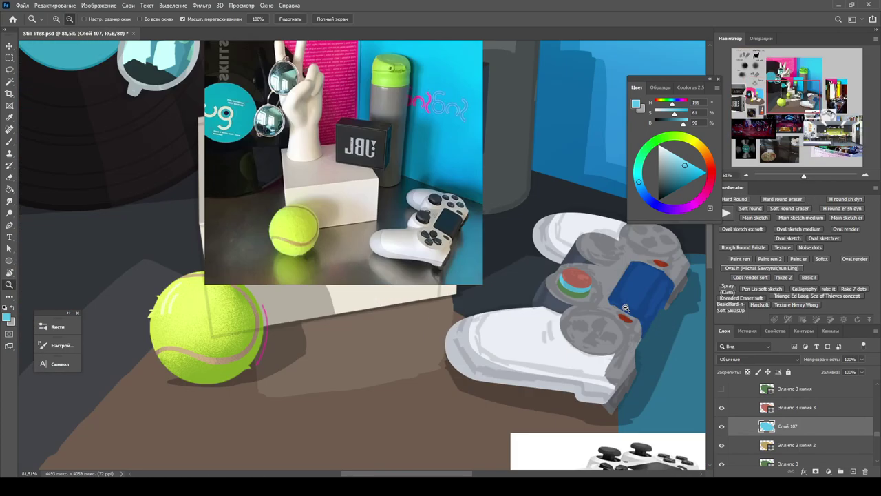
scroll(601, 301, up, 2)
key(b)
ctrl+click(490, 232)
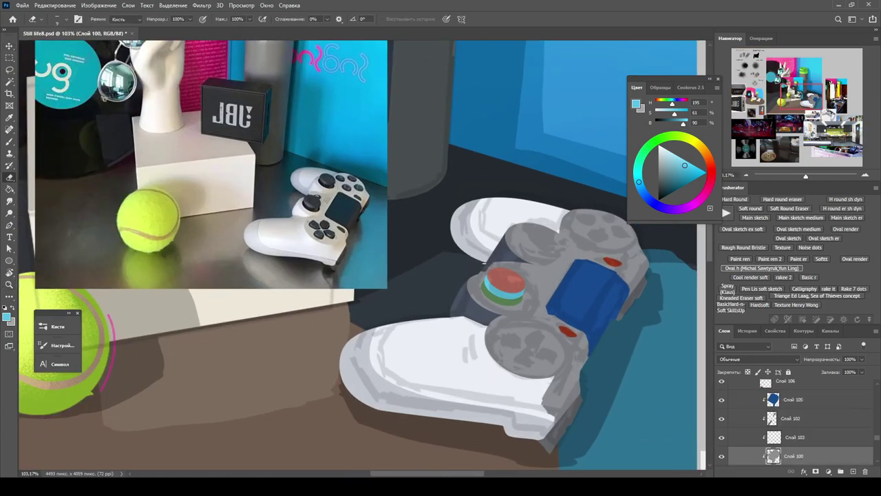
ctrl+click(489, 265)
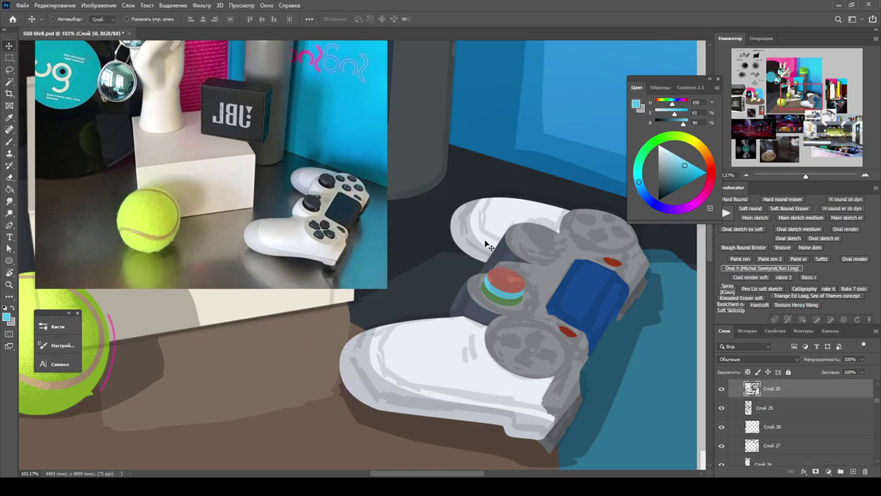
ctrl+click(482, 268)
scroll(484, 275, up, 3)
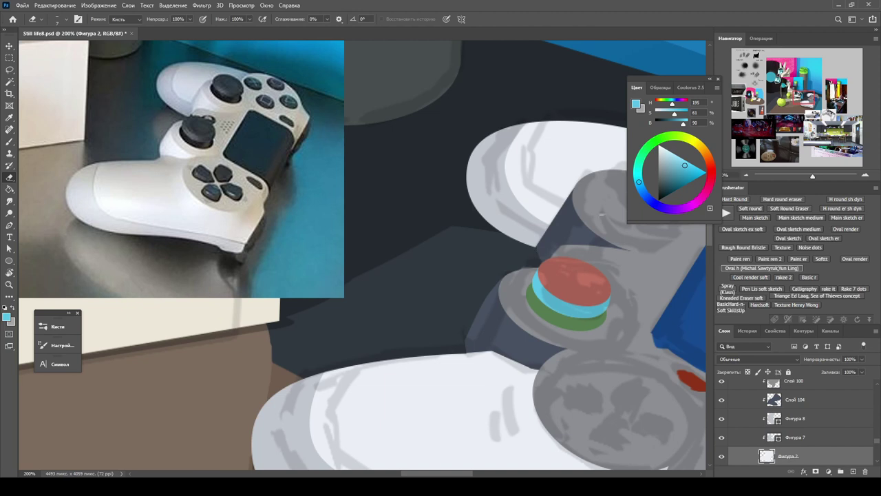
Step: Refine the corner of the dark recess on Слой 104 where the farther thumbstick's side meets the grip
ctrl+click(539, 253)
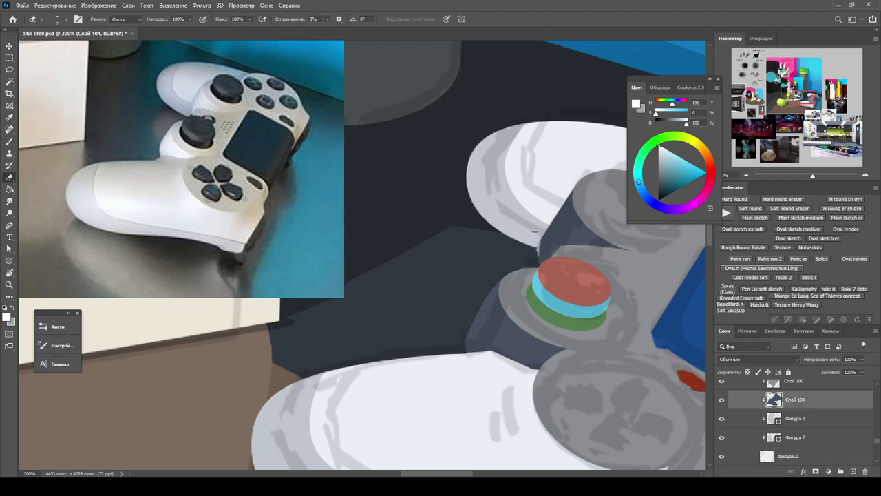
ctrl+click(536, 252)
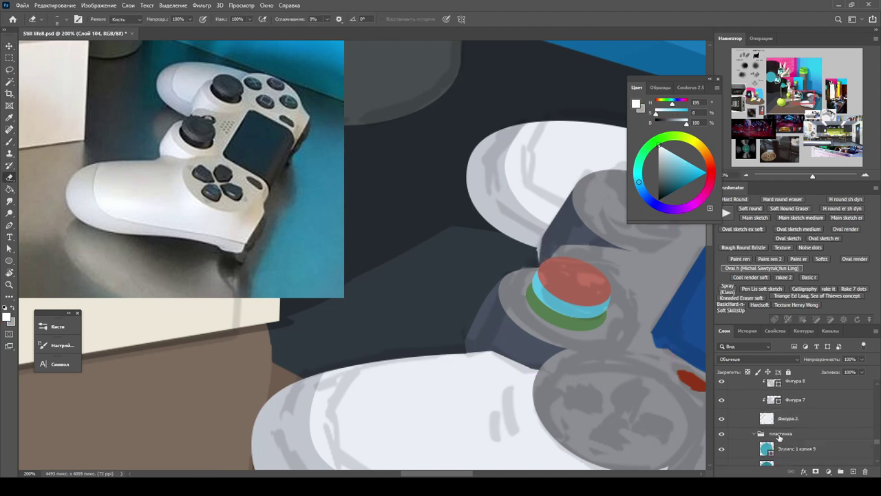
ctrl+click(536, 253)
key(z)
drag(536, 252, 486, 280)
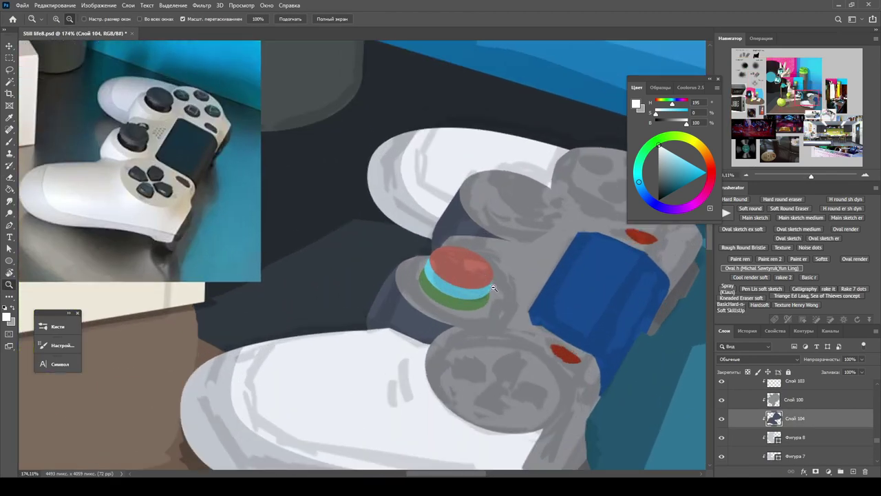
Step: Enlarge the red ellipse on top of the thumbstick to about 102.5% with Free Transform
ctrl+click(479, 288)
ctrl+click(477, 272)
scroll(477, 272, up, 2)
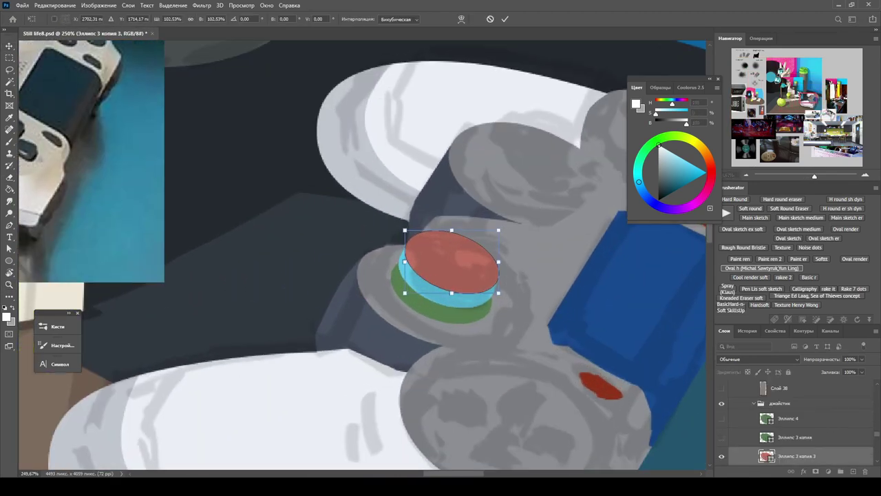
key(ctrl+t)
drag(498, 228, 520, 214)
key(Return)
Step: Group the red, cyan and ochre thumbstick layers, duplicate the group and place the copy on the farther thumbstick's pad
key(z)
scroll(513, 209, down, 5)
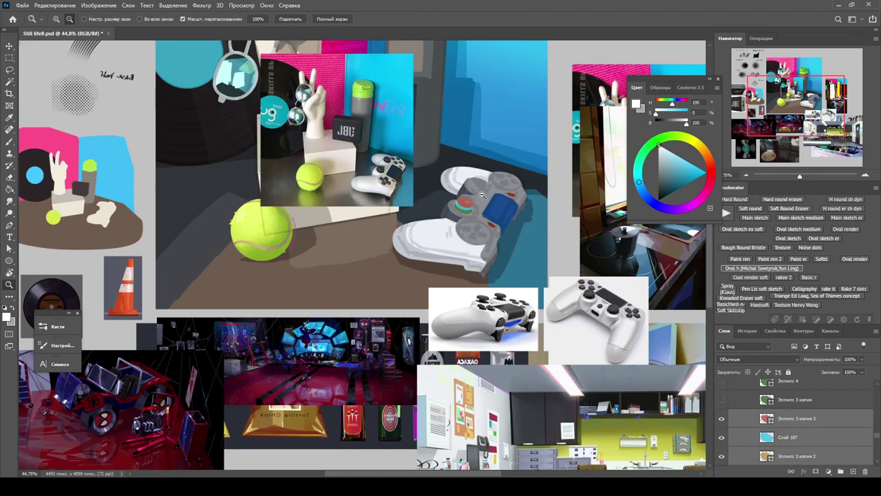
scroll(513, 209, up, 5)
key(v)
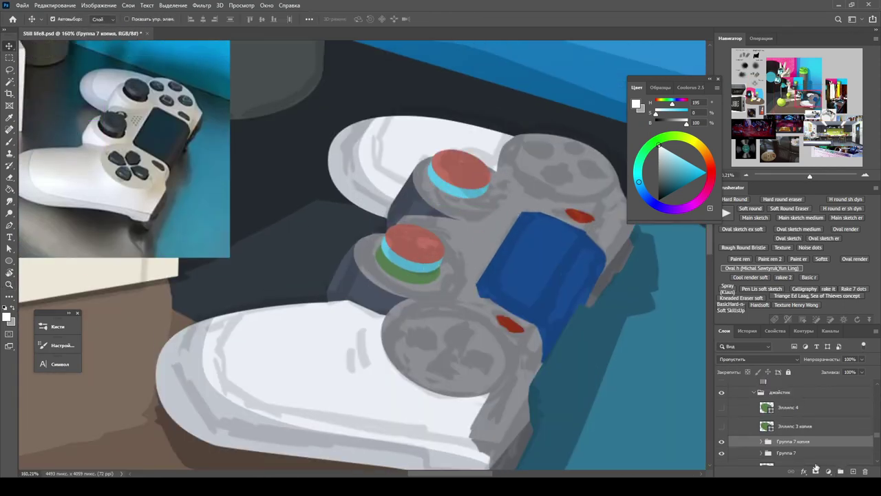
Step: Group the near thumbstick's ellipse layers, duplicate the group and place the copy on the far stick base
click(767, 434)
key(ctrl+g)
key(ctrl+j)
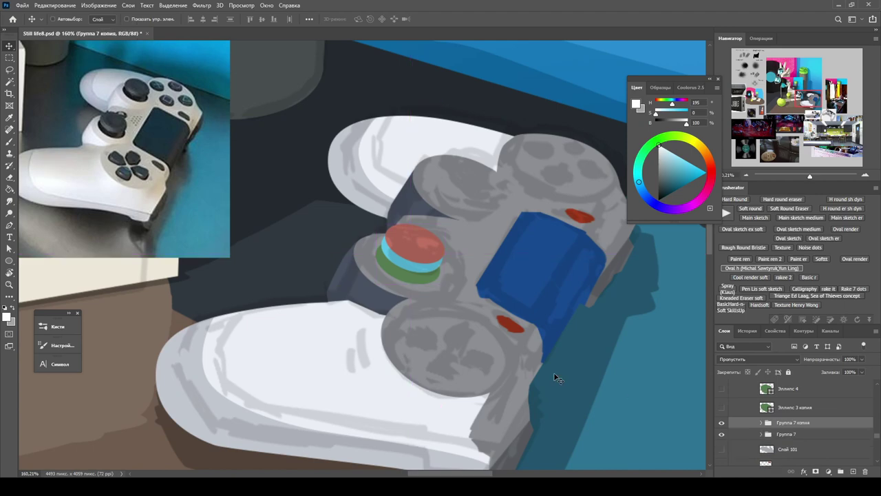
drag(463, 291, 515, 205)
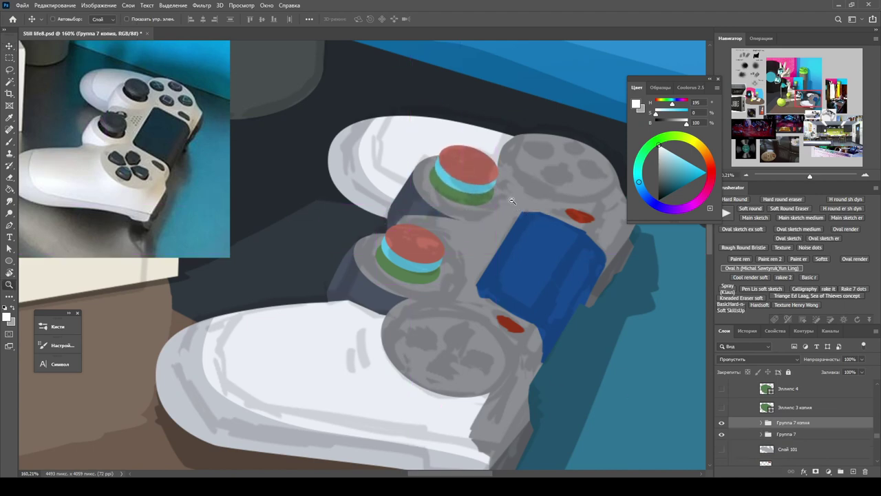
scroll(514, 203, up, 5)
click(399, 232)
key(Return)
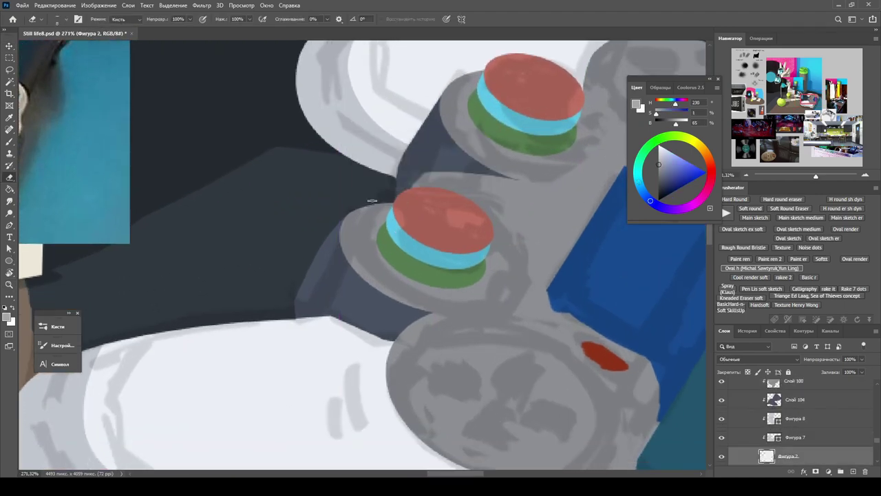
Step: Compare the blocked-in controller with the reference photo of the still life
key(z)
scroll(413, 206, down, 5)
scroll(456, 184, up, 2)
scroll(461, 246, down, 1)
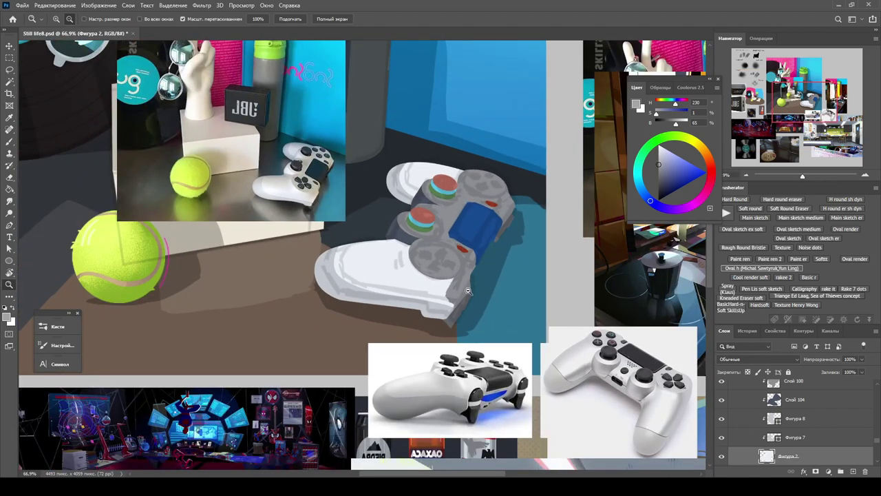
scroll(490, 223, up, 1)
ctrl+click(500, 221)
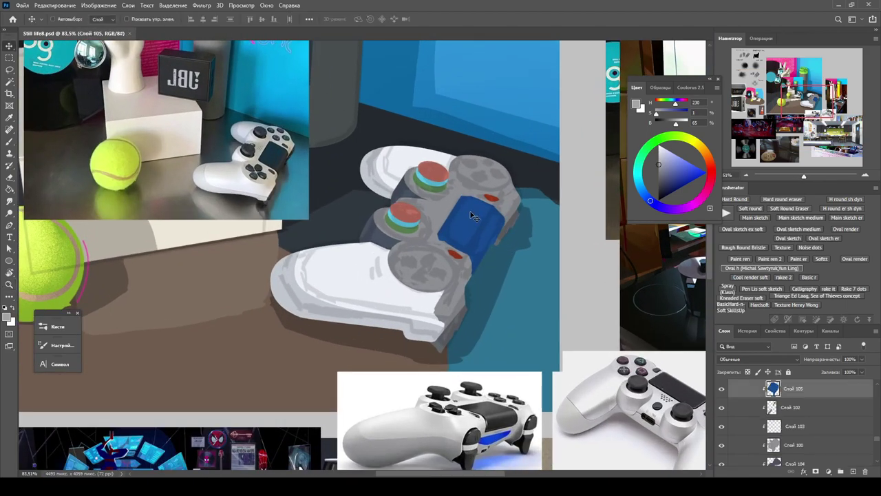
key(b)
scroll(502, 219, down, 3)
scroll(503, 219, up, 3)
Step: Show and duplicate the large green ellipse, shrink the copy to button size and place three copies on the far button pad
key(v)
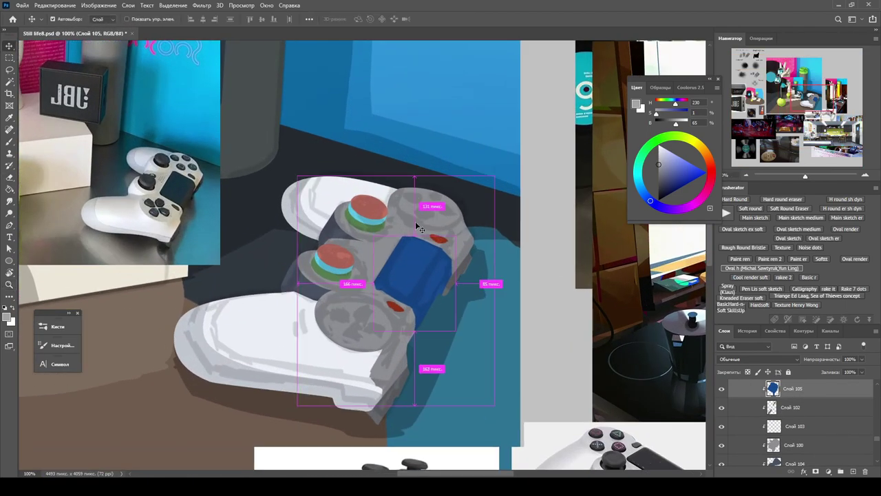
scroll(756, 408, up, 3)
scroll(576, 290, up, 2)
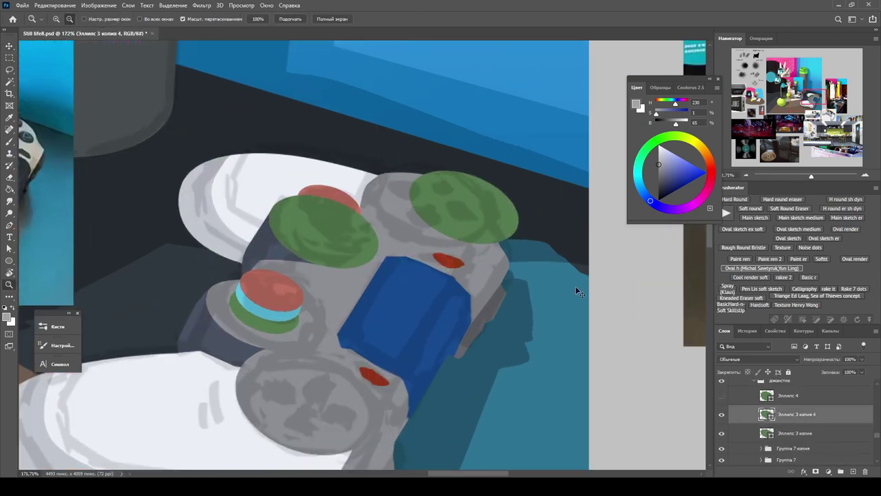
key(ctrl+t)
drag(427, 188, 461, 194)
key(Return)
key(z)
scroll(480, 214, down, 3)
scroll(480, 214, up, 4)
scroll(480, 215, down, 2)
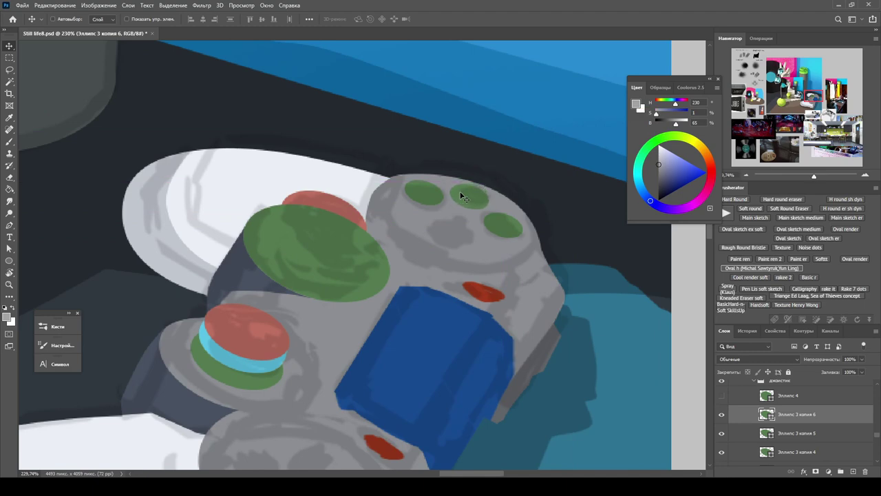
Step: Try to rotate one button ellipse, cancel it and undo the last two button copies
scroll(508, 216, down, 3)
scroll(508, 215, up, 5)
key(ctrl+t)
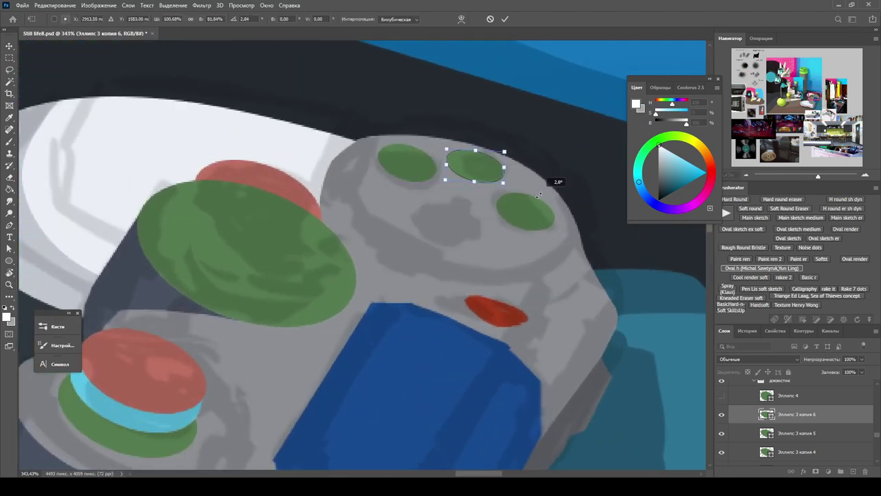
key(Escape)
key(ctrl+z)
key(ctrl+z)
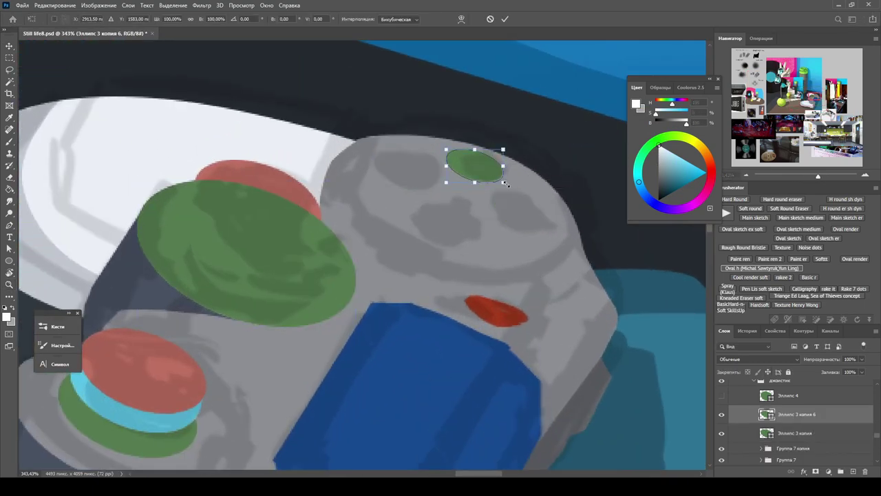
Step: Shrink the remaining green button ellipse slightly and duplicate it so four buttons sit on the far pad
key(Return)
drag(504, 183, 414, 170)
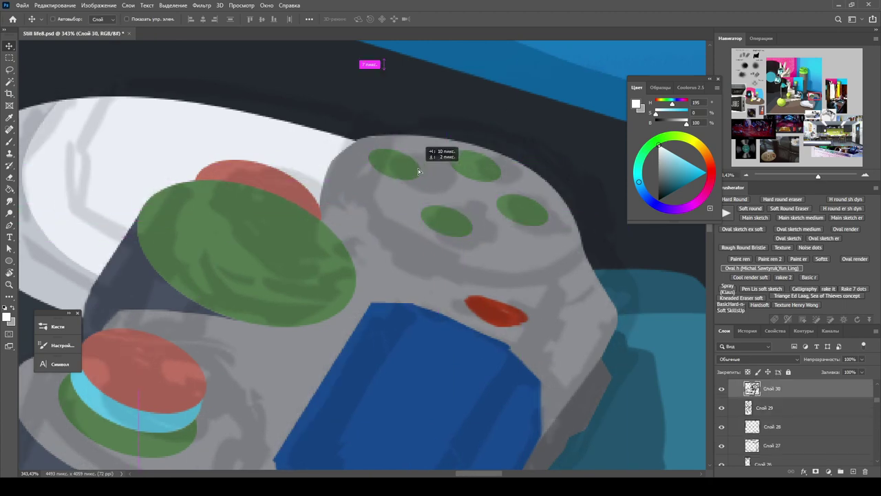
key(z)
scroll(429, 180, down, 2)
drag(475, 170, 444, 165)
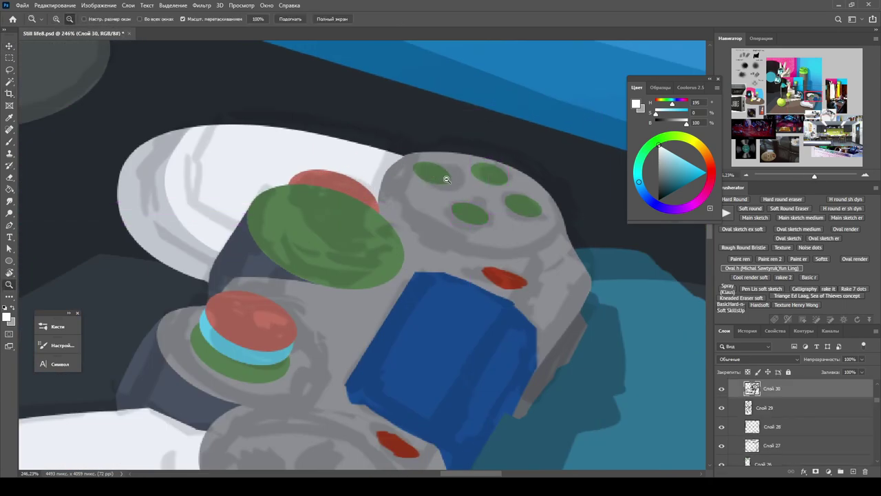
Step: Hide the loose brush-stroke overlay so the controller shows only its flat shapes
scroll(448, 180, down, 7)
scroll(460, 193, up, 5)
key(v)
click(460, 193)
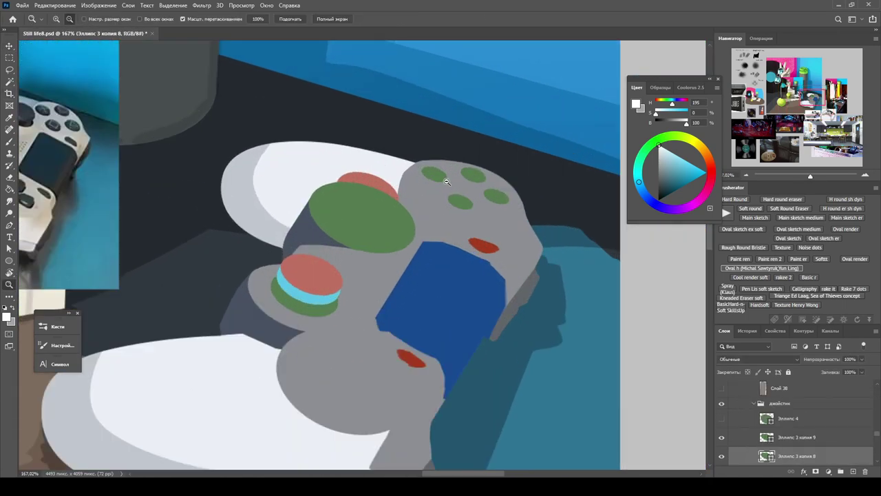
scroll(457, 186, down, 4)
scroll(486, 192, up, 4)
Step: Adjust the placement of the green button ellipses on the far pad, transforming the one nearest the touchpad
ctrl+click(486, 192)
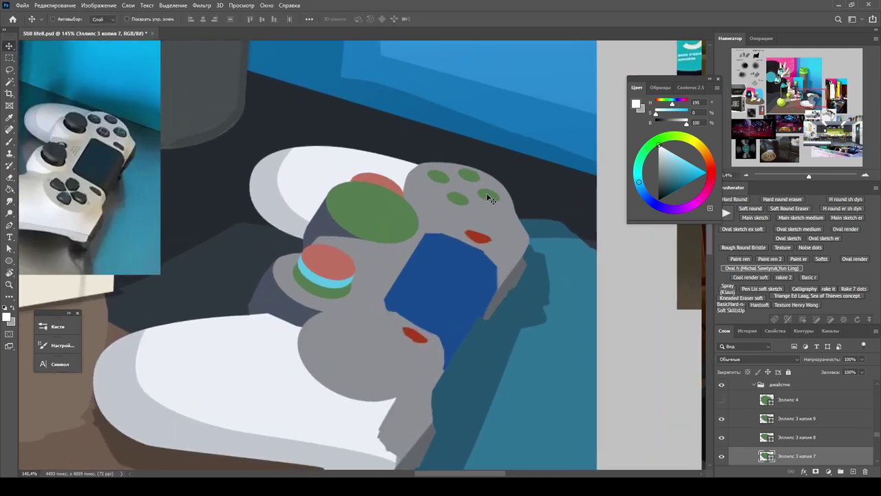
ctrl+click(456, 198)
scroll(456, 197, up, 2)
key(ctrl+t)
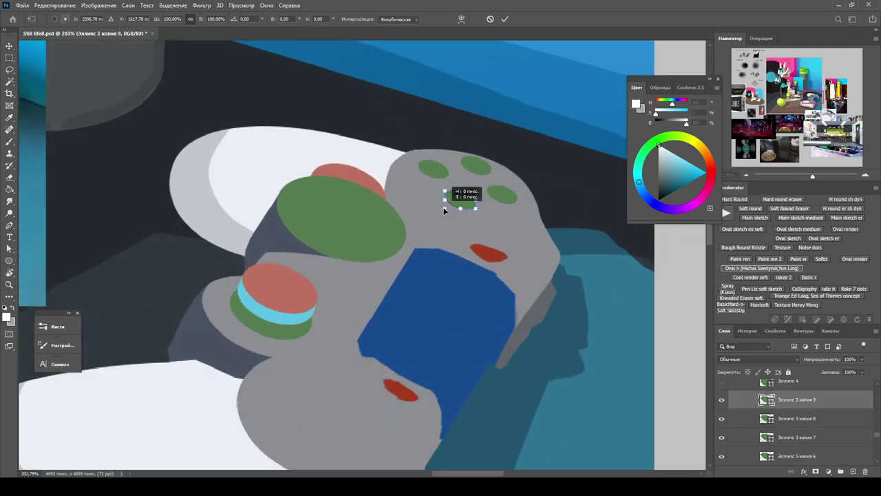
key(Return)
key(z)
scroll(476, 193, down, 5)
Step: Clean up the blue touchpad's corners and edges on Слой 105 by painting with its sampled blue and erasing
ctrl+click(483, 212)
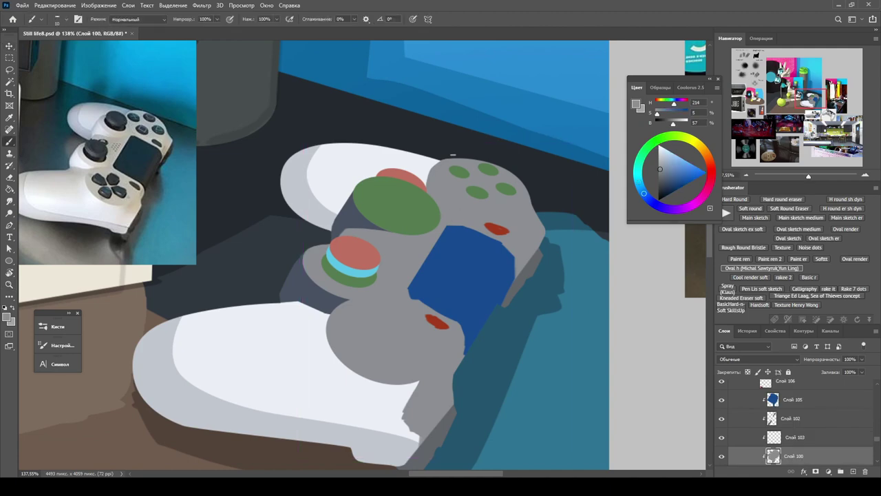
scroll(483, 213, up, 3)
key(v)
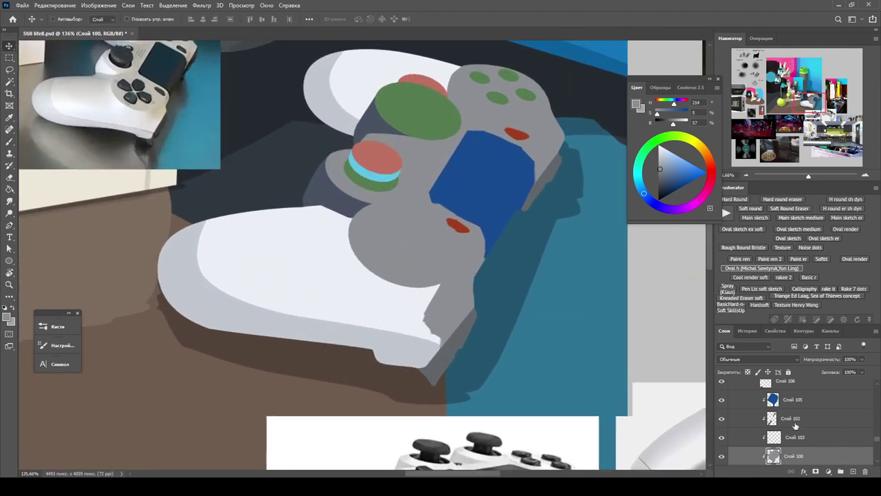
scroll(779, 415, up, 2)
ctrl+click(485, 144)
key(e)
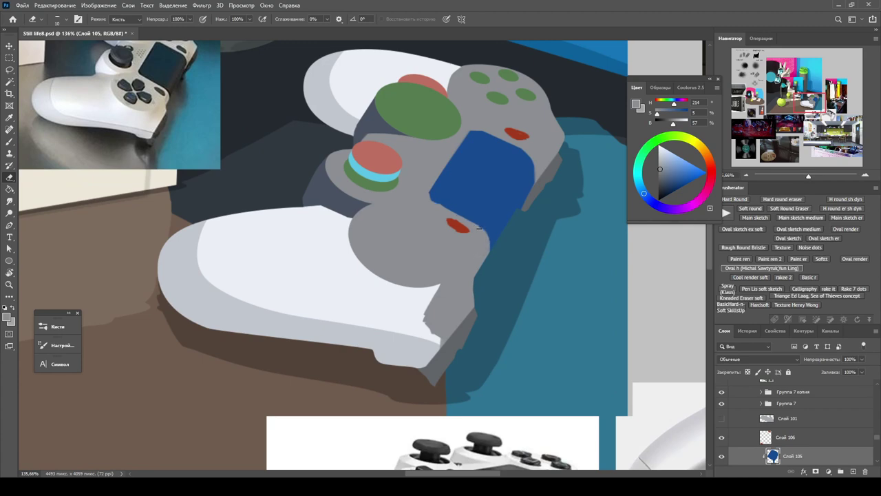
key(b)
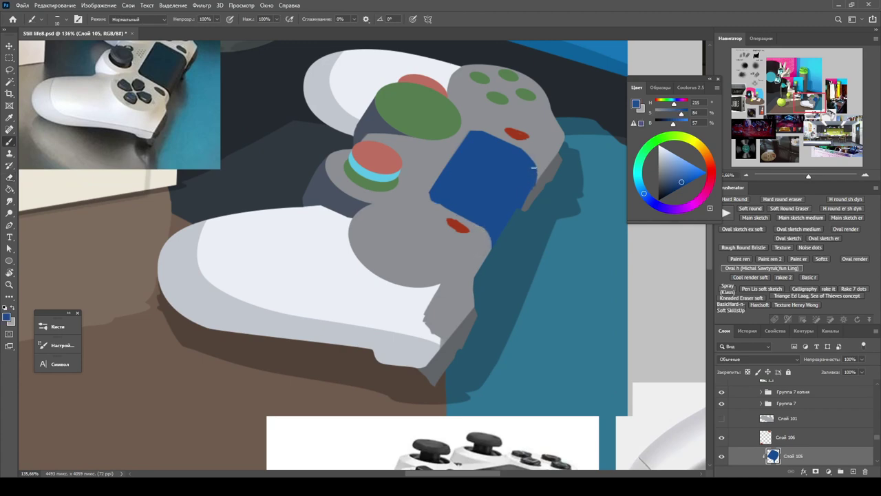
key(e)
scroll(550, 273, down, 2)
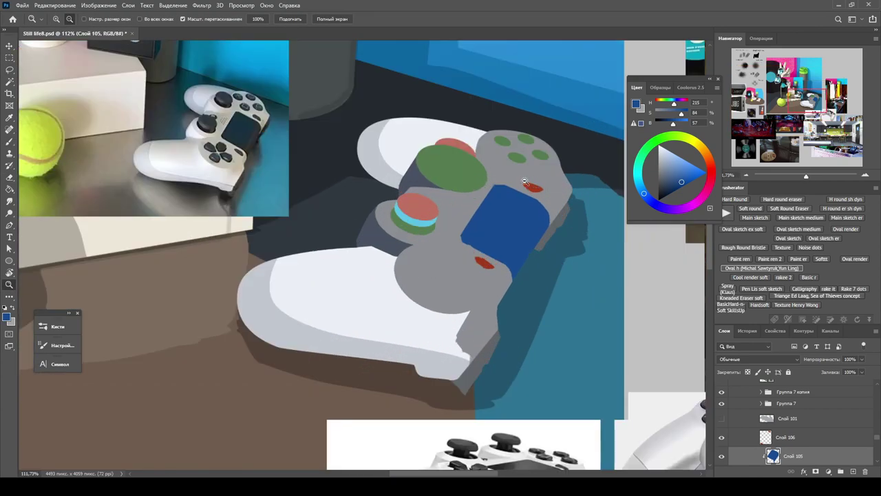
key(b)
key(e)
scroll(489, 306, up, 1)
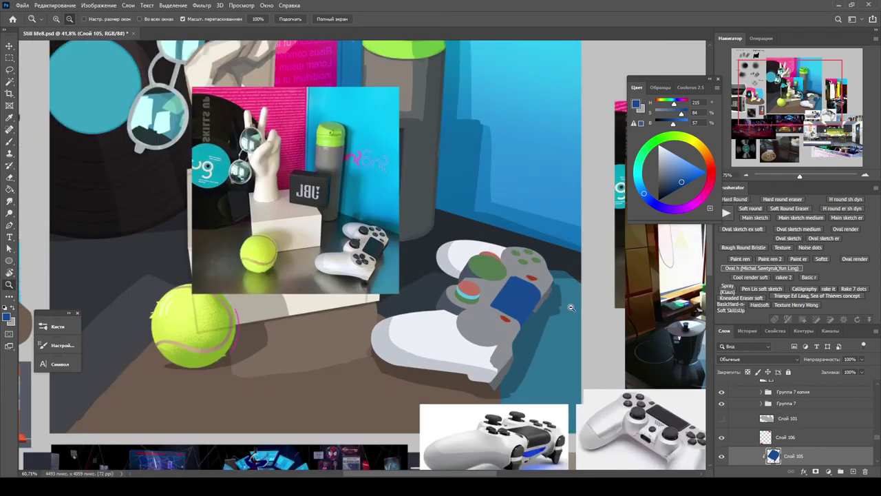
key(r)
drag(544, 286, 441, 248)
key(Escape)
key(z)
scroll(483, 278, down, 2)
scroll(483, 277, up, 1)
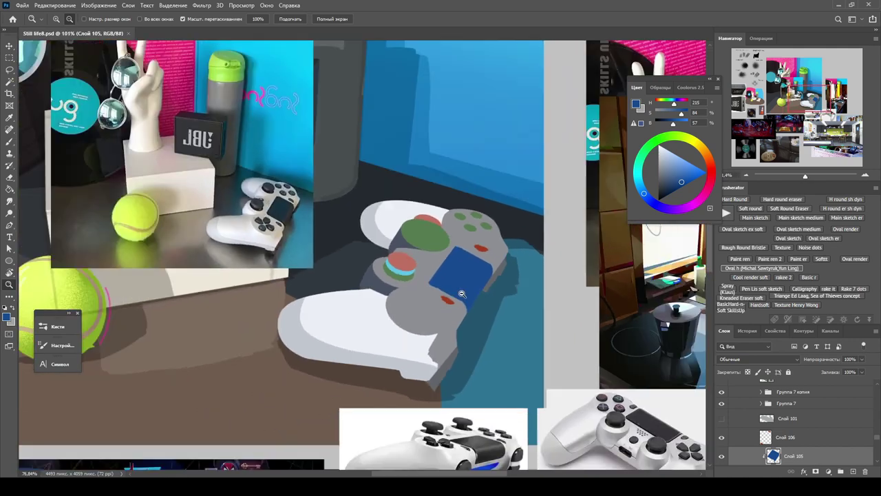
Step: Lock transparency and recolour the touchpad, the two small oval buttons and the shaded side edge dark blue-grey (H 215, S 25, B 24)
key(alt+BackSpace)
key(alt+bracketleft)
key(alt+bracketleft)
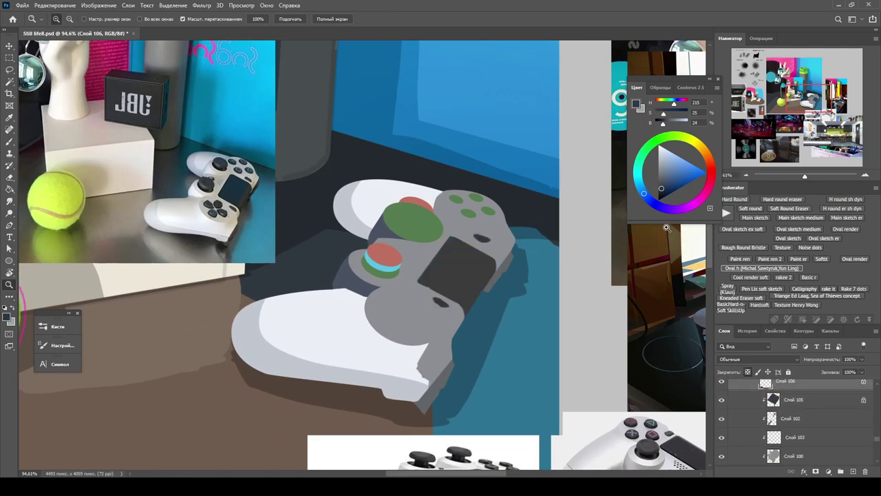
key(alt+bracketleft)
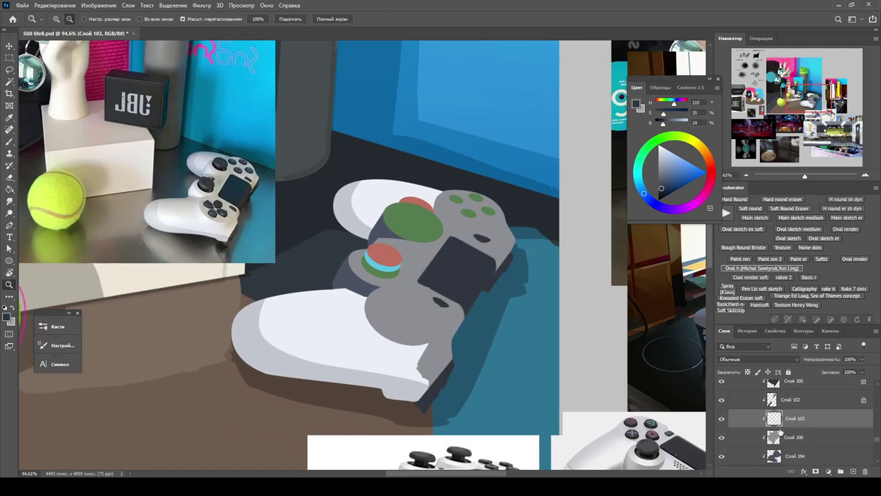
Step: Merge Слой 103 into Слой 100, lock its transparency and fill the grey faceplate with light grey (H 215, S 4, B 77)
key(ctrl+e)
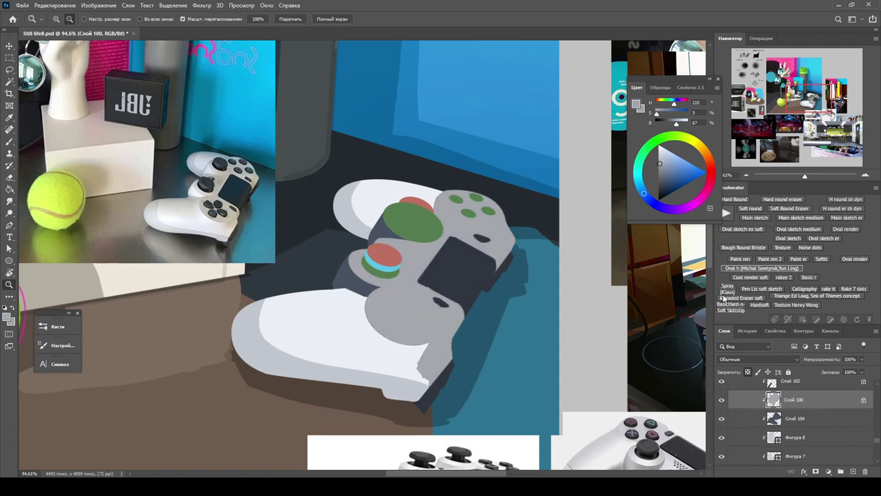
key(alt+BackSpace)
key(alt+bracketleft)
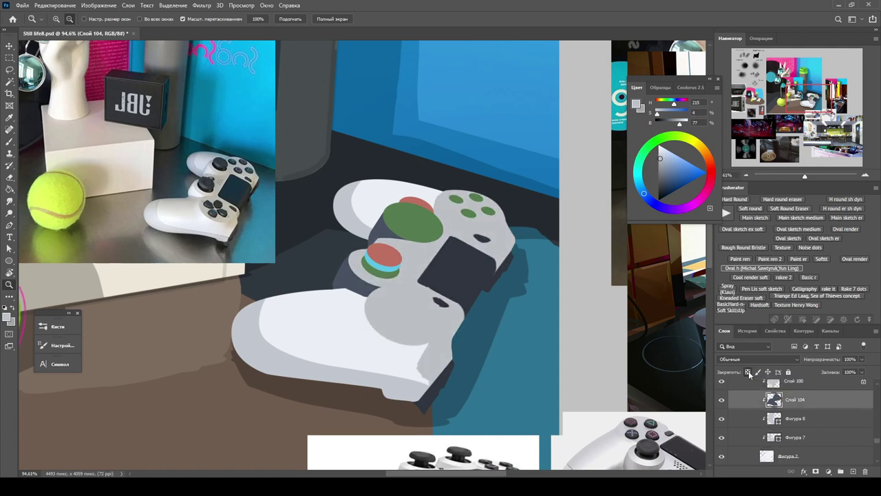
Step: Lock transparency on Слой 104 and fill the stick bases' sides with the near-white sampled from the grip (H 216, S 4, B 96)
click(749, 372)
key(b)
alt+click(344, 324)
key(alt+bracketleft)
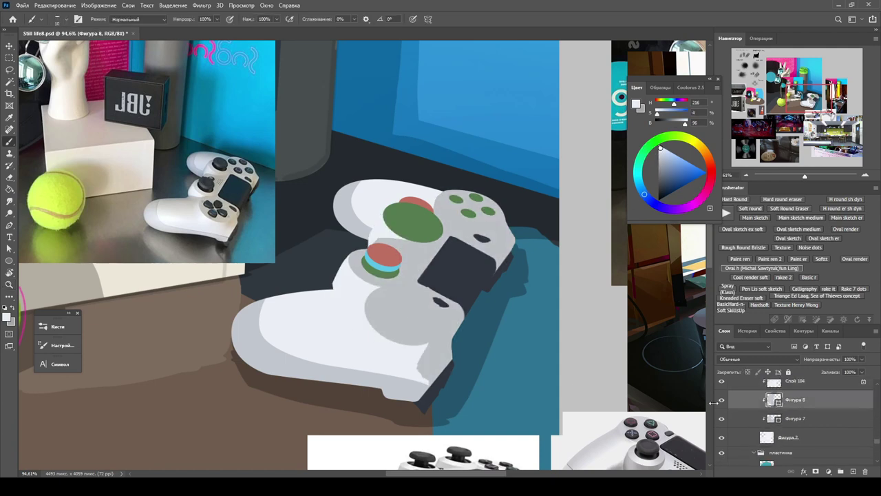
Step: Hide the large green ellipse over the far thumbstick and darken Слой 104 with Hue/Saturation at lightness -7
key(v)
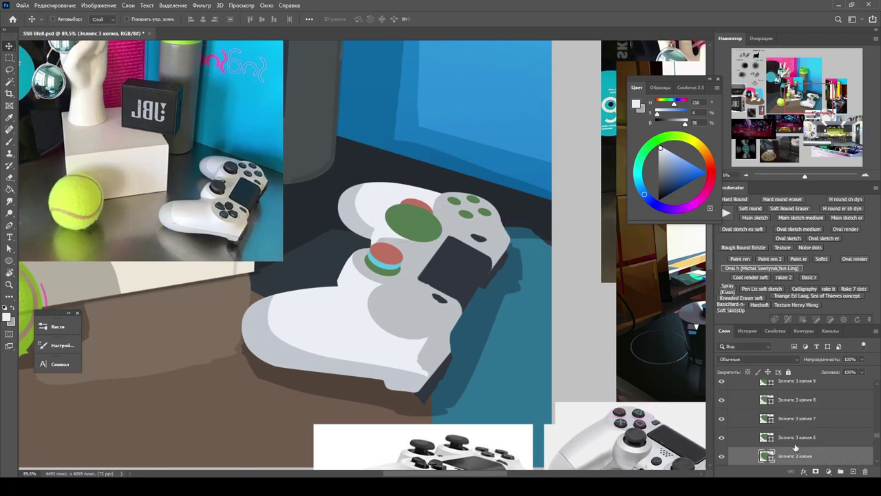
click(725, 439)
key(ctrl+u)
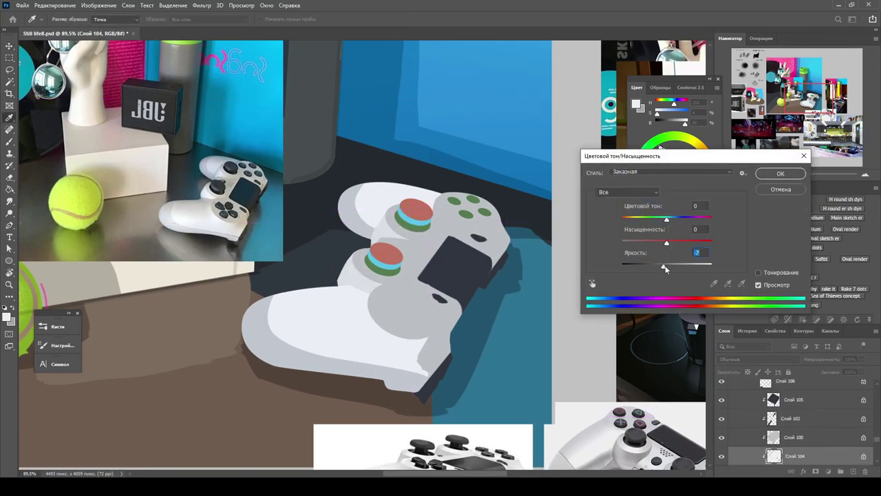
key(Return)
Step: Check the whole still life and mirror the canvas horizontally
key(z)
key(ctrl+minus)
key(ctrl+minus)
key(ctrl+minus)
scroll(361, 222, up, 2)
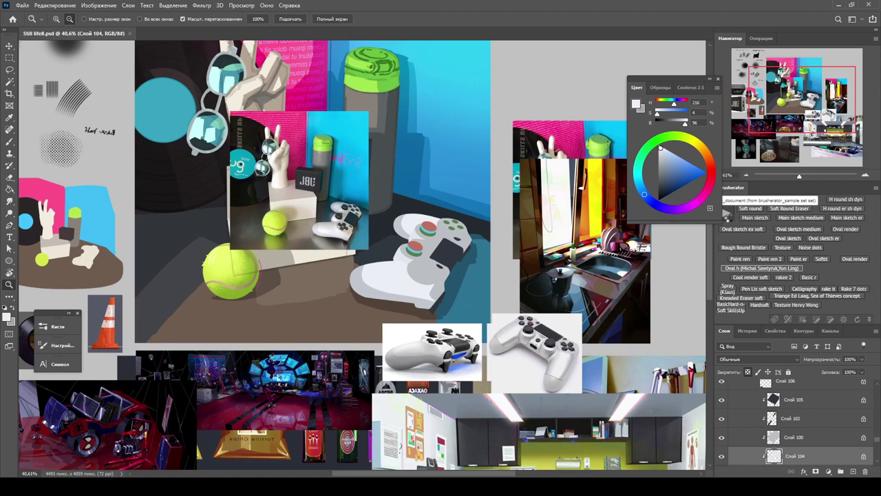
key(h)
scroll(222, 275, up, 3)
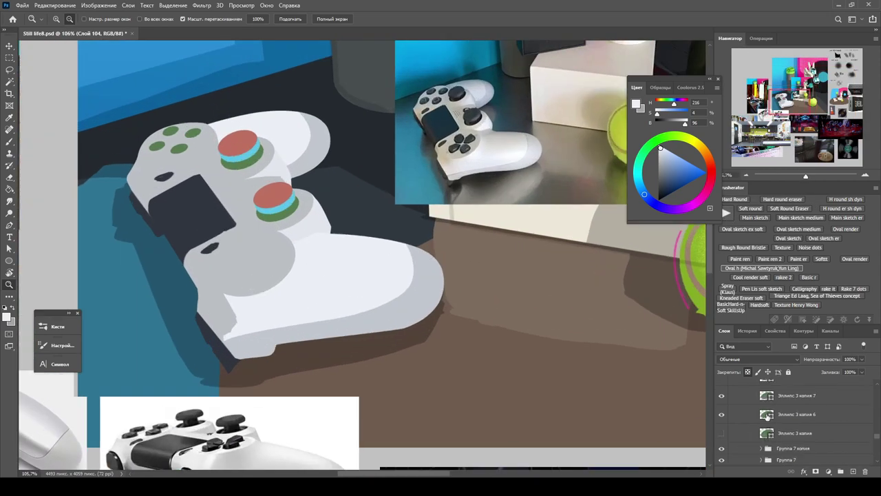
Step: Add a new layer above Слой 105 and sketch the four D-pad buttons in black on the round grey area
key(v)
ctrl+click(244, 270)
click(853, 471)
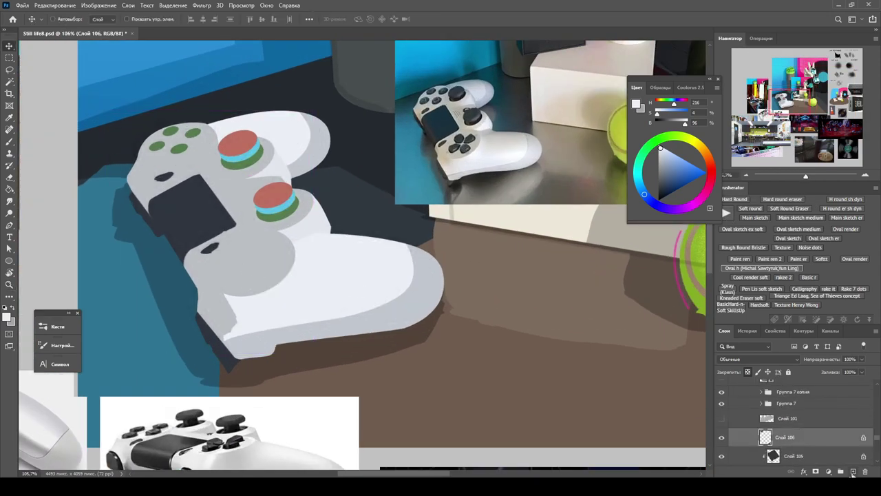
key(b)
drag(276, 251, 338, 263)
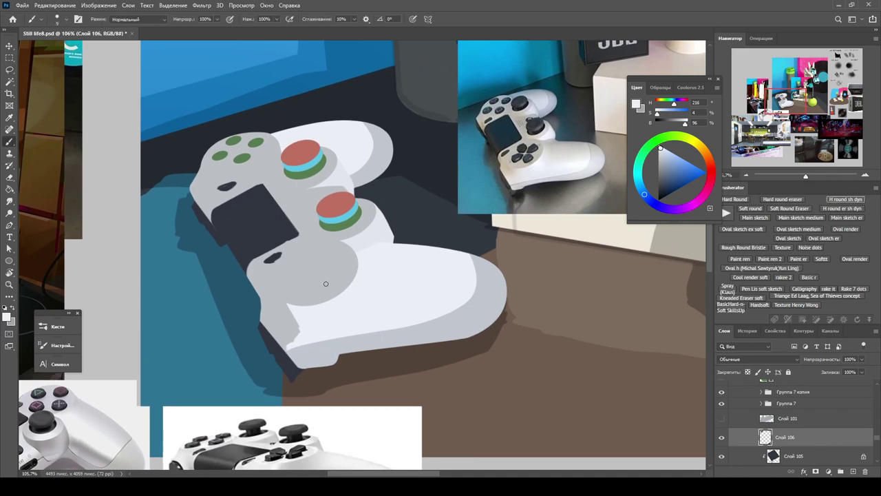
key(h)
key(x)
drag(356, 89, 356, 150)
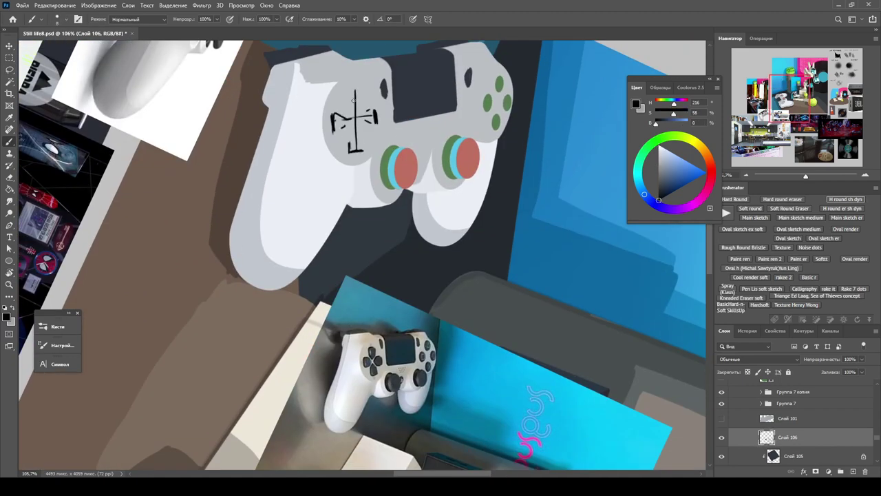
key(h)
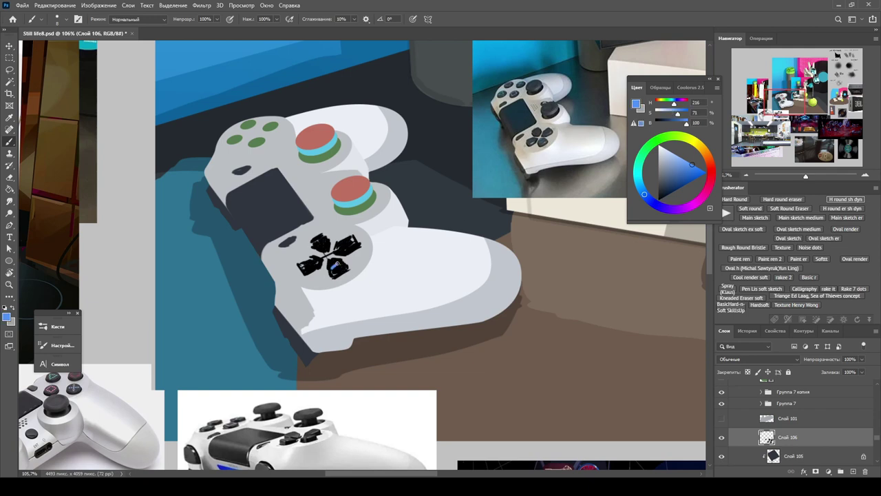
Step: Fill the D-pad buttons on Слой 106 with dark blue-grey (H 216, S 24, B 24) and clean up their edges
key(e)
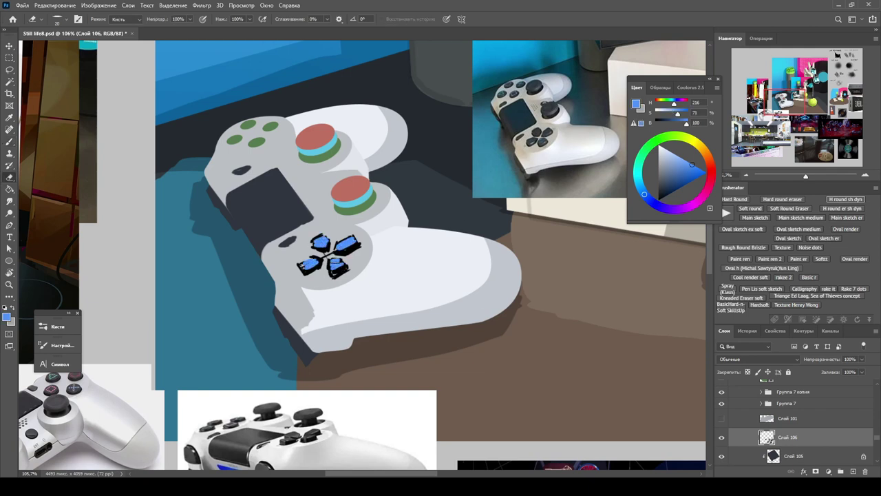
key(b)
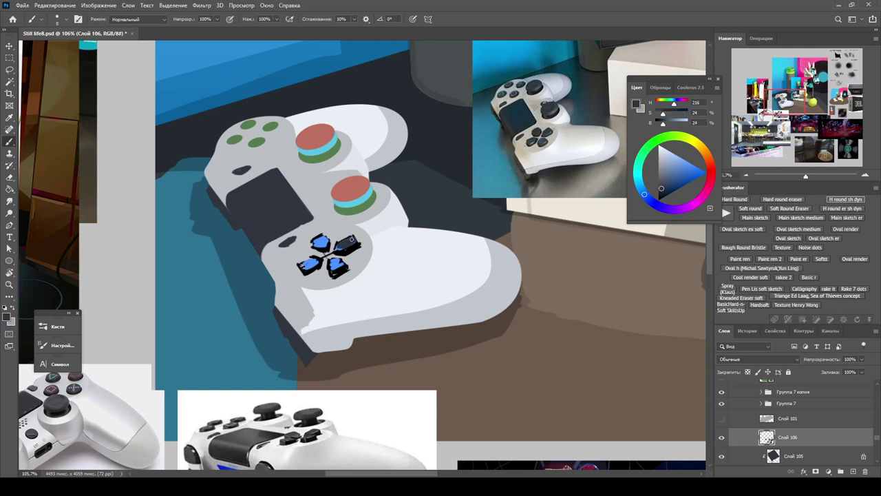
key(e)
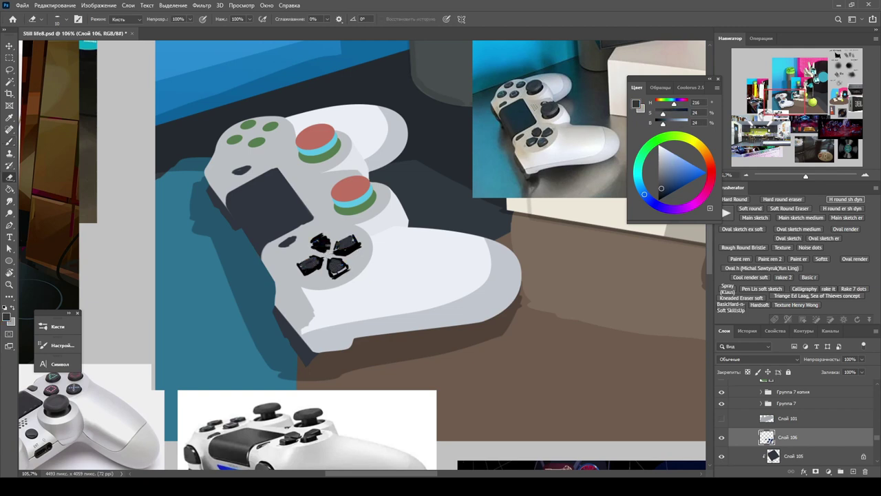
drag(348, 240, 358, 243)
key(b)
Step: Refine the D-pad's shapes with black and dark blue-grey (H 215, S 26, B 18), erasing ragged edges
key(d)
scroll(413, 282, up, 2)
scroll(393, 266, down, 4)
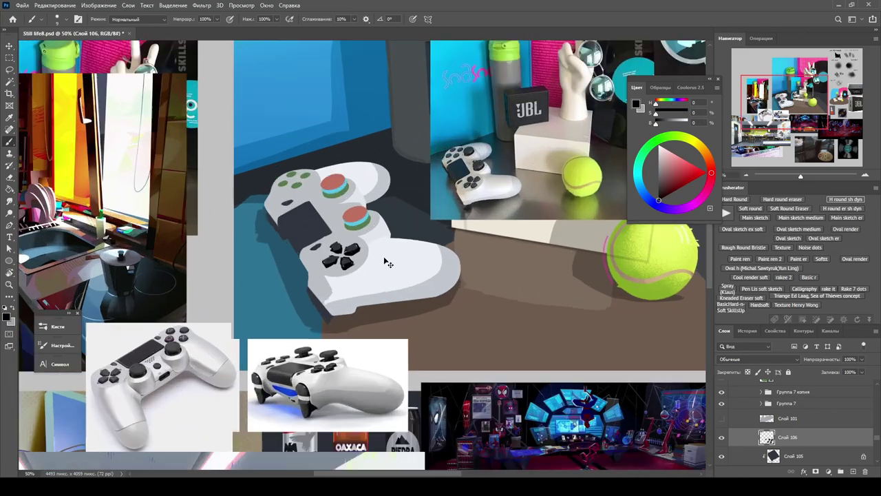
scroll(351, 255, up, 2)
alt+click(329, 248)
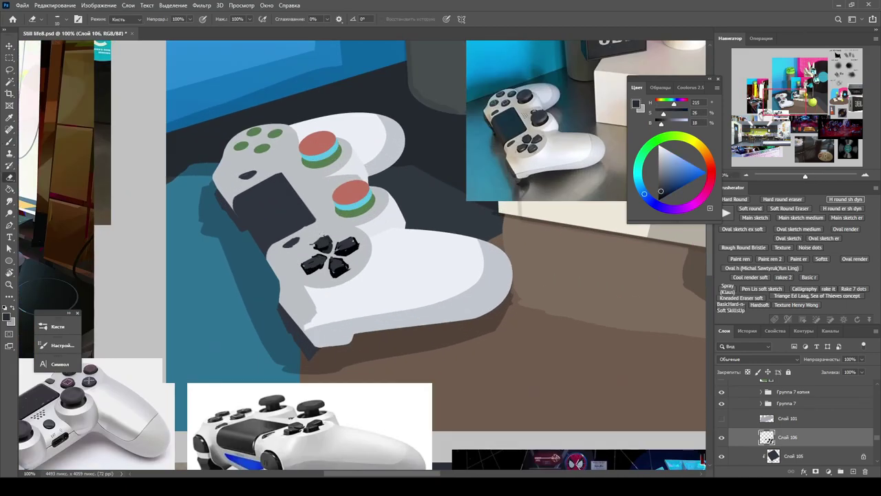
key(e)
scroll(331, 220, up, 1)
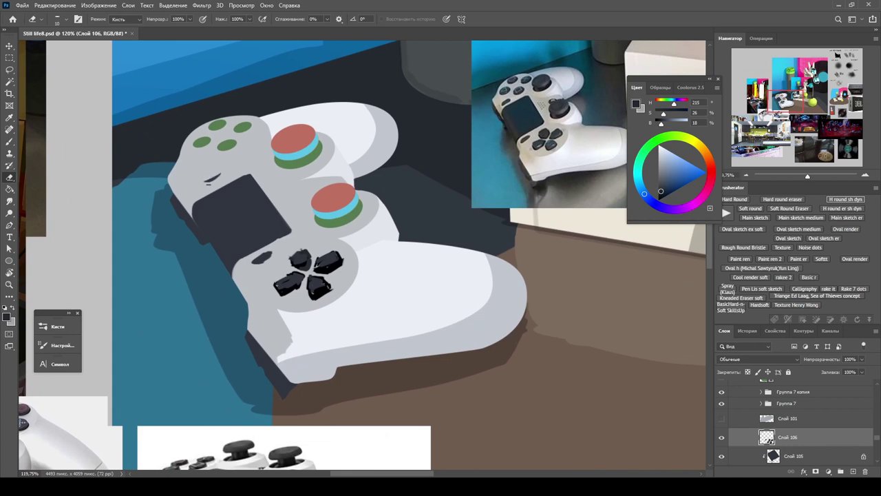
key(b)
Step: Select the four green face-button ellipses, transform them to fit the faceplate and duplicate them
ctrl+click(251, 145)
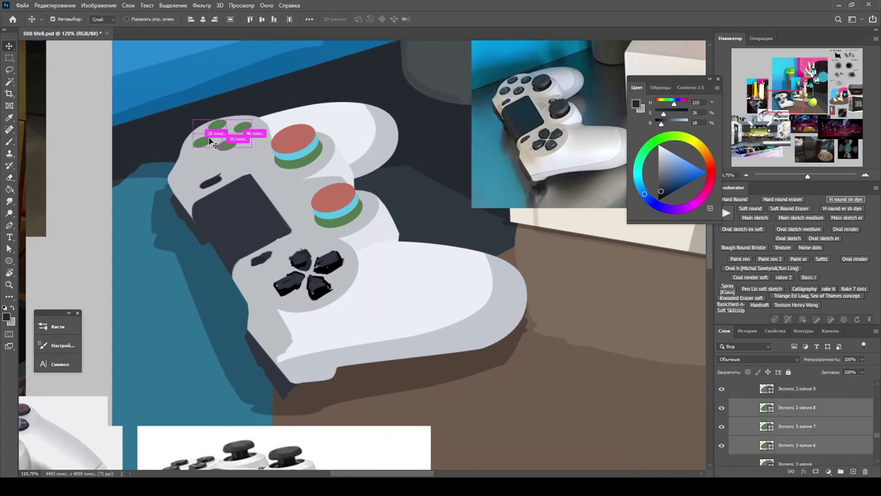
key(ctrl+t)
drag(191, 122, 189, 119)
scroll(265, 157, up, 1)
drag(255, 159, 230, 152)
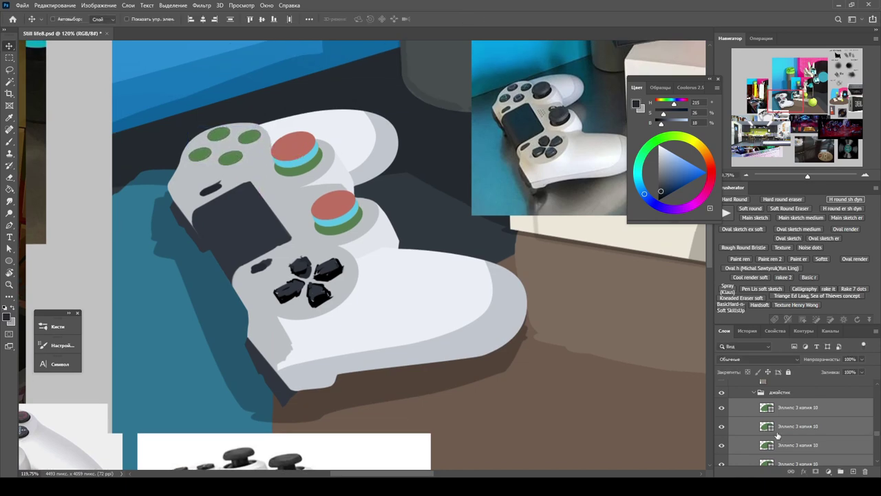
Step: Merge the duplicated ellipses into Эллипс 3 копия 10 and shift their colour to olive as the face buttons' tops
key(b)
key(ctrl+y)
key(ctrl+y)
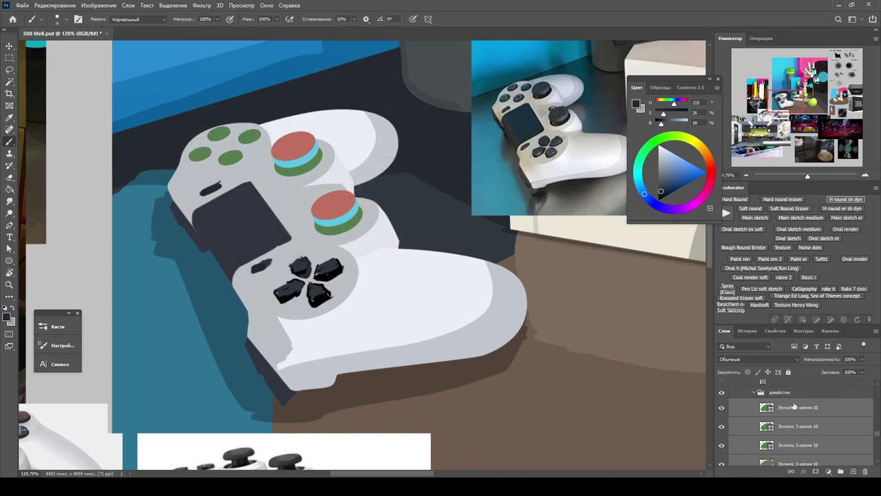
key(ctrl+y)
key(ctrl+y)
key(ctrl+u)
key(Escape)
Step: Check the controller against the whole still life and touch up the touchpad's edges on Слой 105 (H 216, S 24, B 24)
key(z)
scroll(226, 134, down, 3)
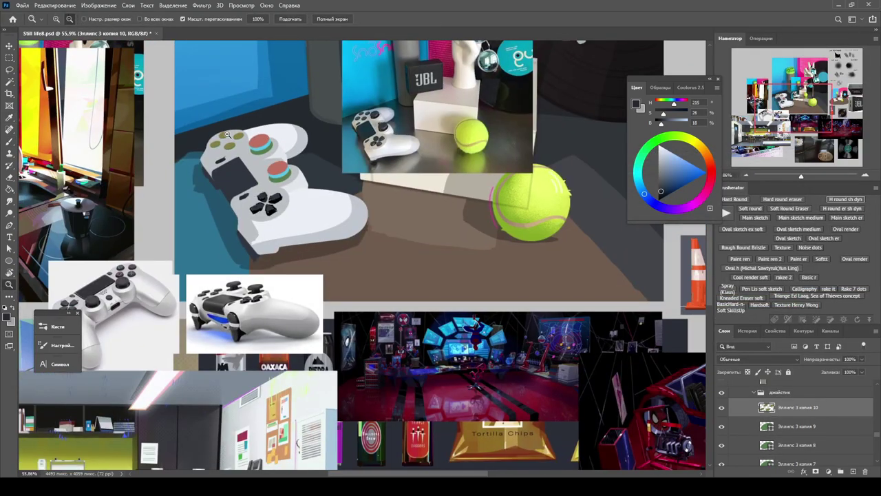
scroll(227, 134, up, 3)
scroll(227, 134, down, 4)
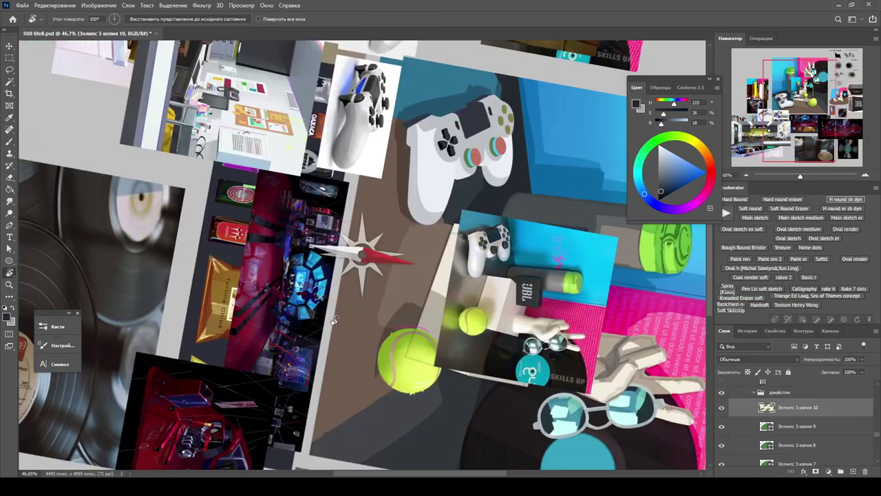
scroll(445, 451, up, 1)
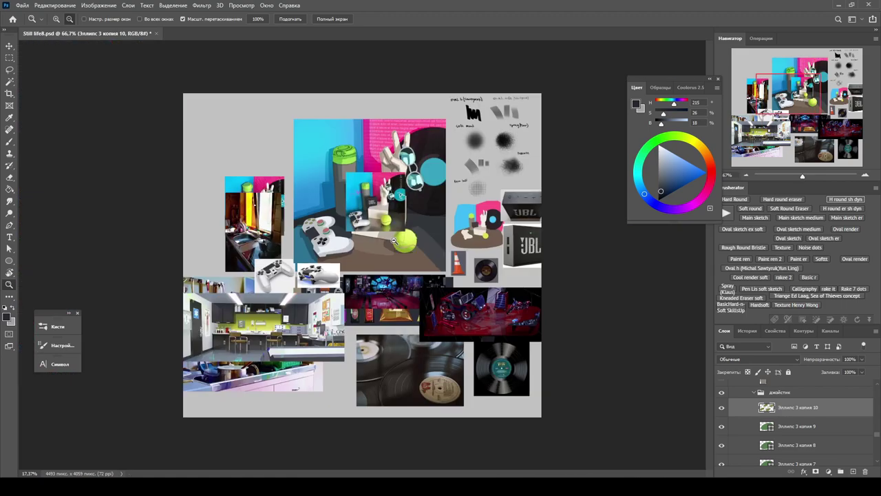
scroll(215, 237, up, 6)
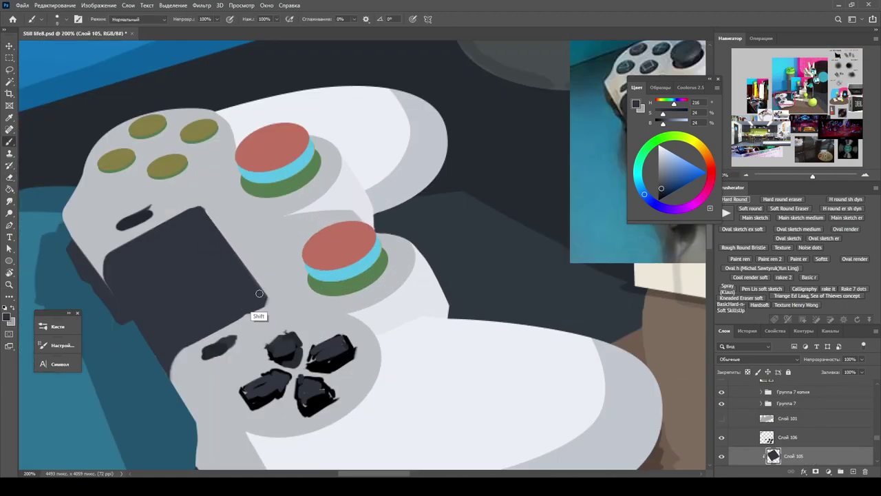
scroll(260, 294, down, 8)
scroll(260, 294, up, 7)
Step: Fill the face buttons' tops with dark blue-grey (H 214, S 23, B 24) and their sides, merged from Группа 8, with black
ctrl+click(269, 224)
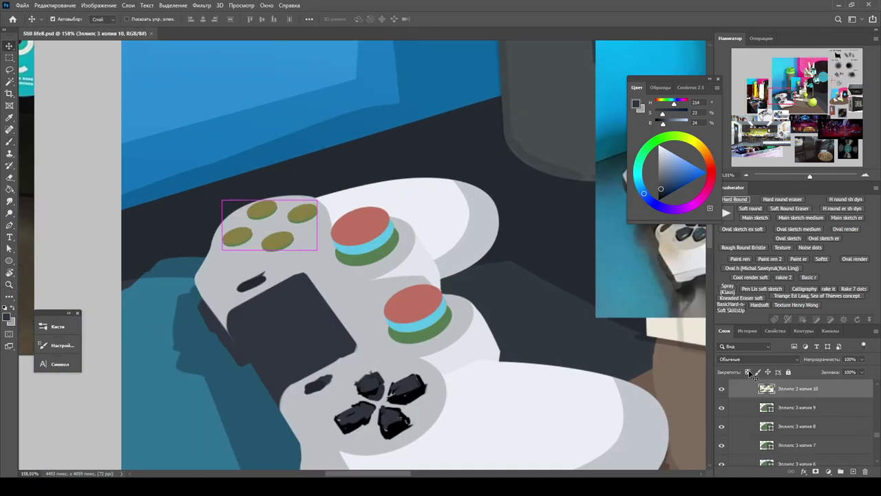
key(ctrl+z)
key(ctrl+z)
key(ctrl+z)
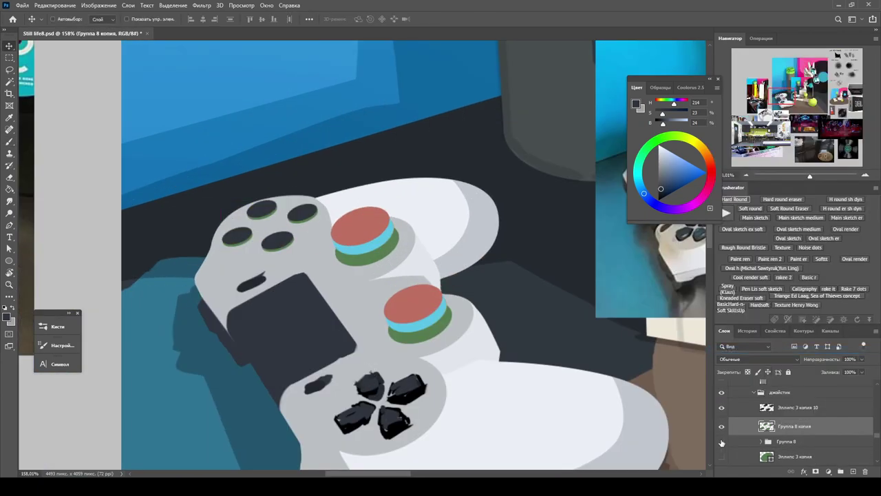
scroll(635, 97, down, 3)
scroll(635, 97, up, 2)
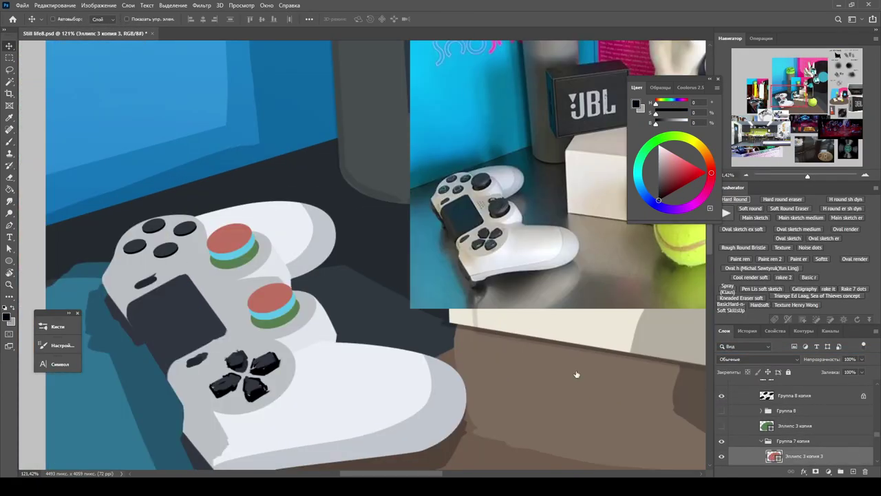
Step: Recolour the far thumbstick's top to H 214, S 23, B 24 and fill its cyan side on Слой 107 with a darker B 18
click(575, 313)
key(Return)
key(alt+bracketleft)
key(b)
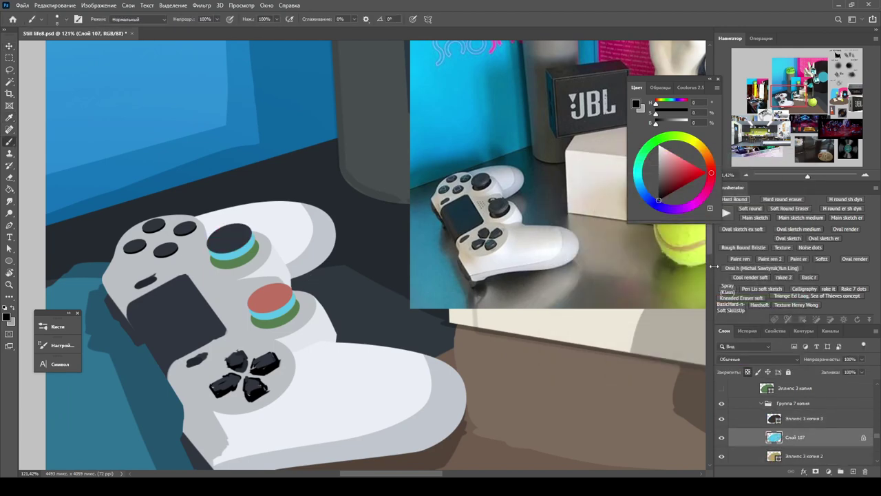
alt+click(238, 236)
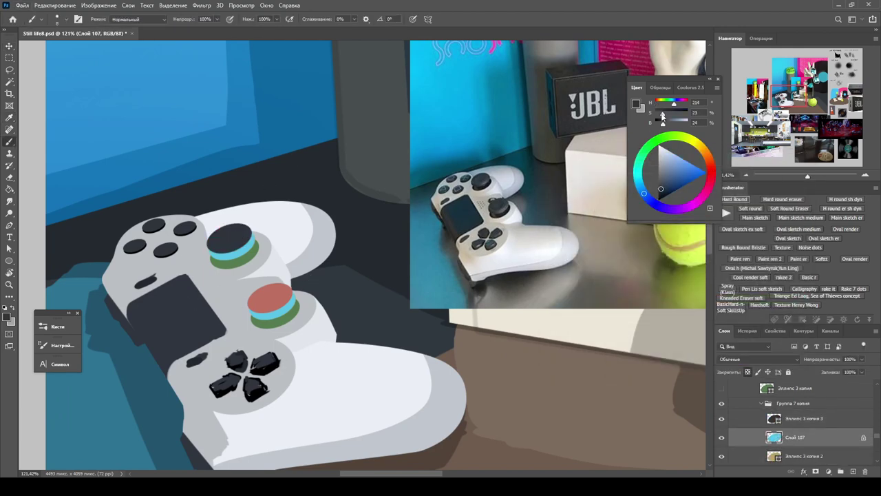
scroll(792, 427, down, 1)
Step: Recolour the green Эллипс 3 base of both thumbsticks to black (000000)
double_click(774, 437)
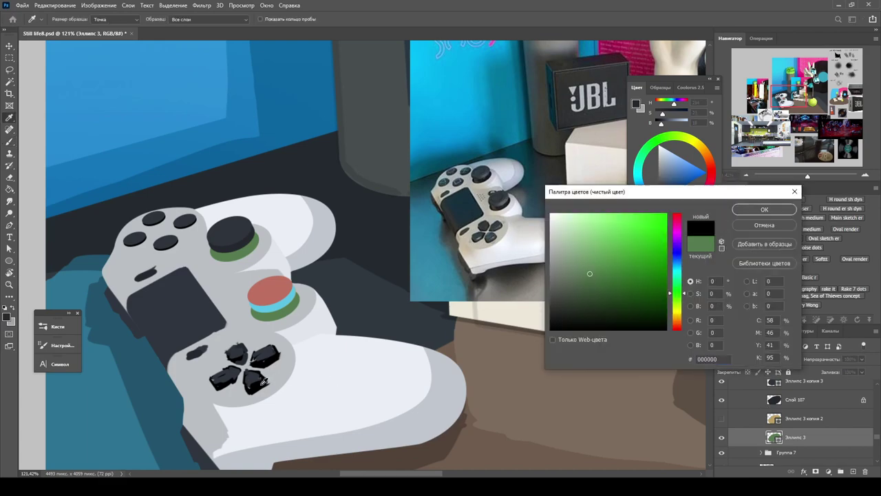
key(Return)
double_click(774, 437)
key(Return)
Step: Recolour the near thumbstick's cyan side and red top in dark blue-grey to match the far thumbstick
click(796, 400)
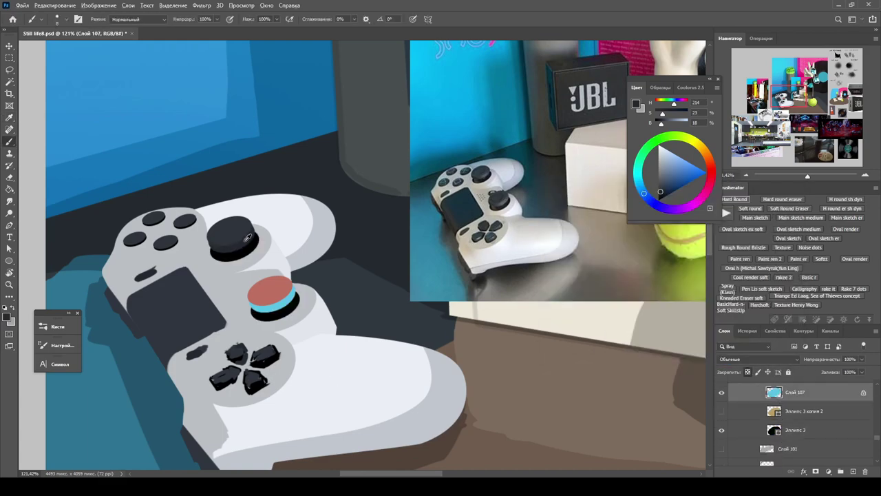
scroll(769, 415, up, 1)
double_click(774, 411)
key(Return)
Step: Move the reference photo off the painting to the free space beside it, above the other references
key(z)
key(ctrl+0)
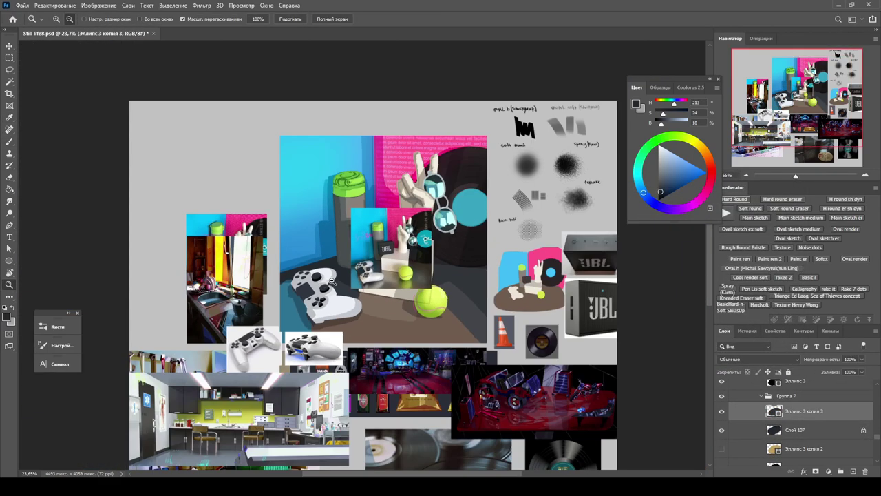
scroll(331, 280, up, 1)
key(v)
drag(391, 248, 227, 166)
Step: Collapse and hide the лайн line-art group and save the document
click(738, 423)
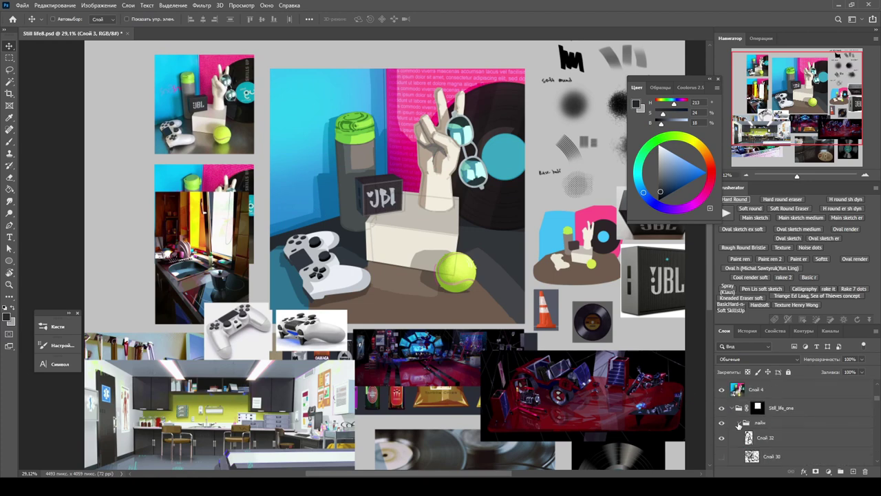
click(738, 424)
key(ctrl+s)
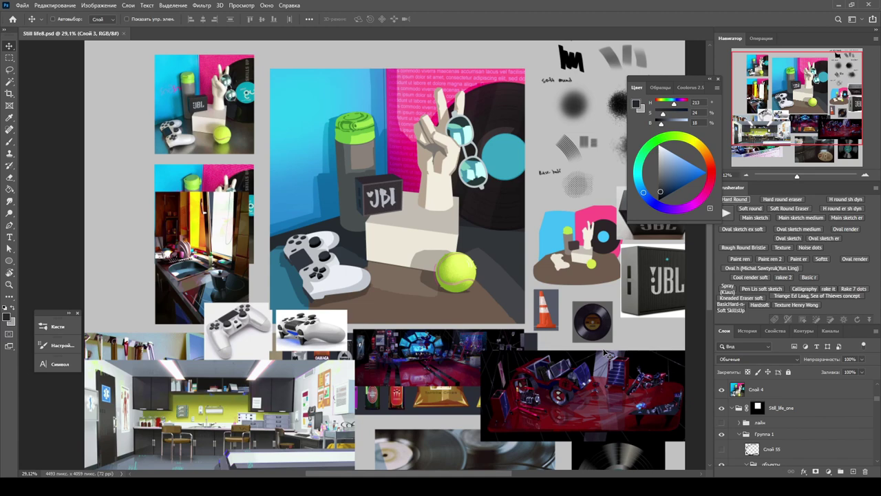
Step: Darken Слой 83 in the мяч group of the tennis ball with Hue/Saturation at lightness -5
key(z)
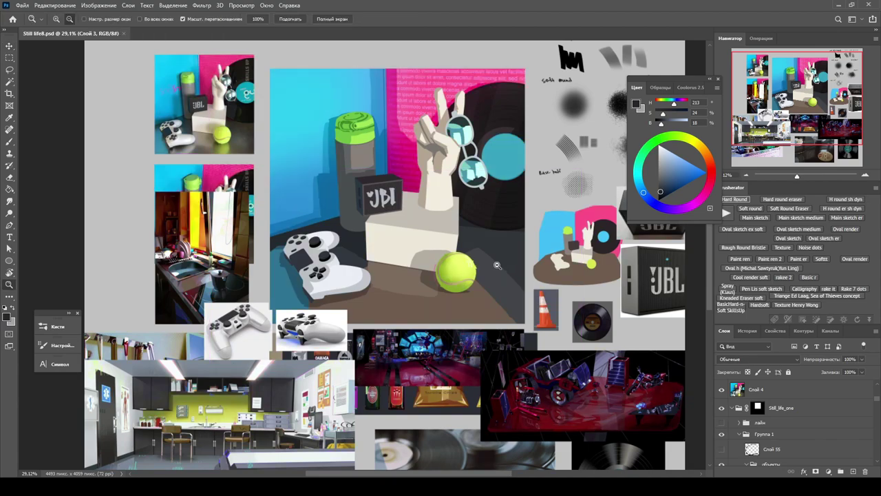
mouse_move(449, 273)
mouse_down()
mouse_move(482, 273)
mouse_move(427, 273)
mouse_move(455, 273)
mouse_up()
click(794, 438)
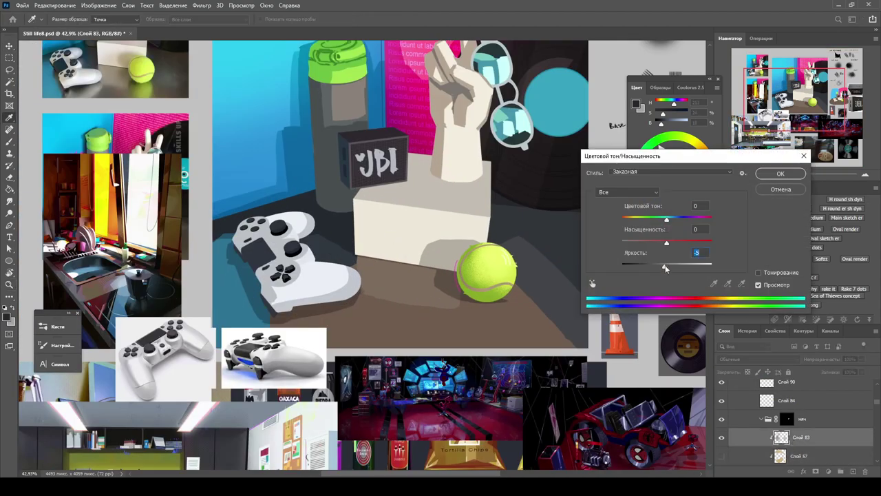
Step: Shade the controller's white grips on Слой 108 with the Soft round brush in greys (H 217, S 4, B 77 and S 14, B 62)
mouse_move(386, 154)
mouse_down()
mouse_move(331, 155)
mouse_move(400, 157)
mouse_move(362, 186)
mouse_move(427, 207)
mouse_move(459, 327)
mouse_up()
key(b)
scroll(478, 403, up, 1)
ctrl+click(478, 342)
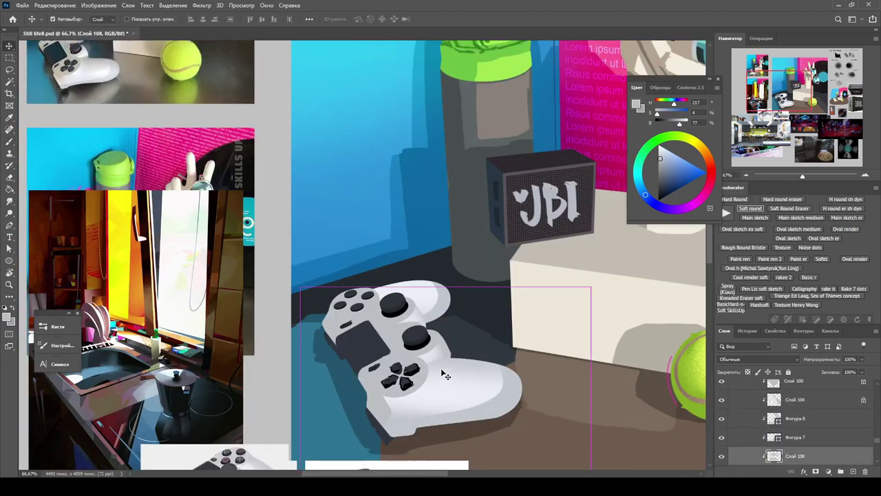
drag(332, 322, 432, 364)
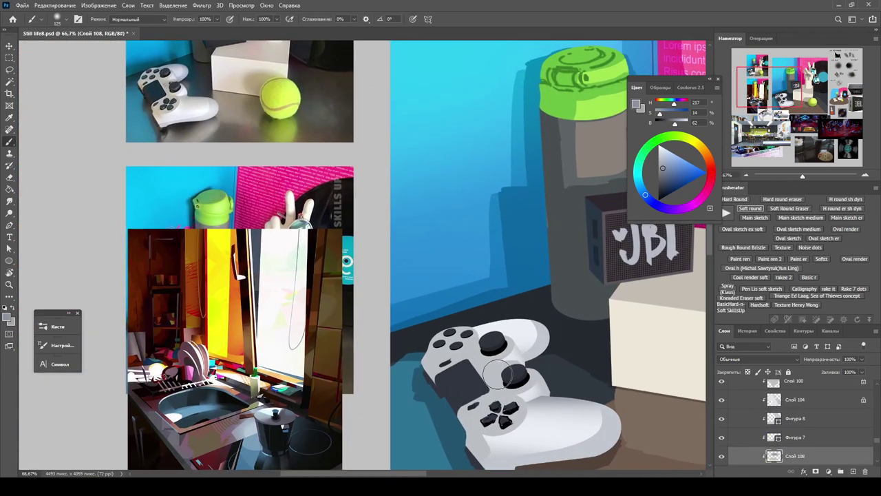
Step: Shade the thumbstick bases on Слой 104 with soft blue-grey (H 217, S 19, B 53)
ctrl+click(527, 367)
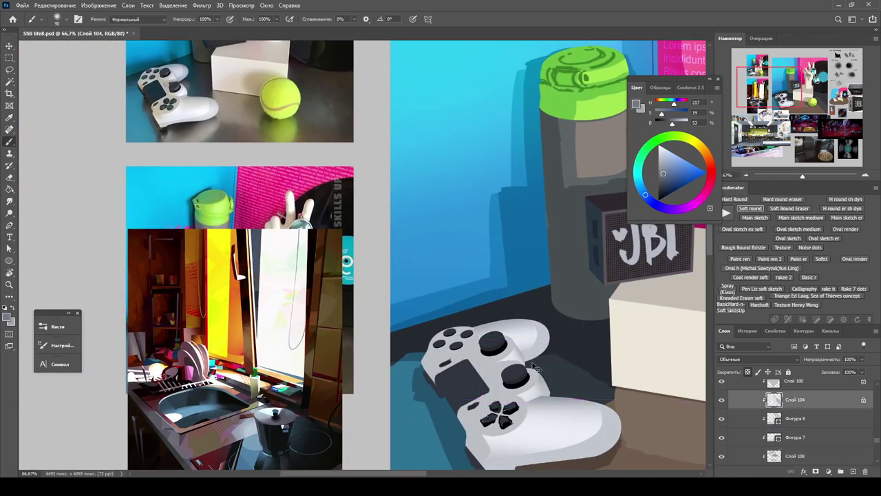
scroll(577, 411, down, 5)
scroll(349, 272, up, 3)
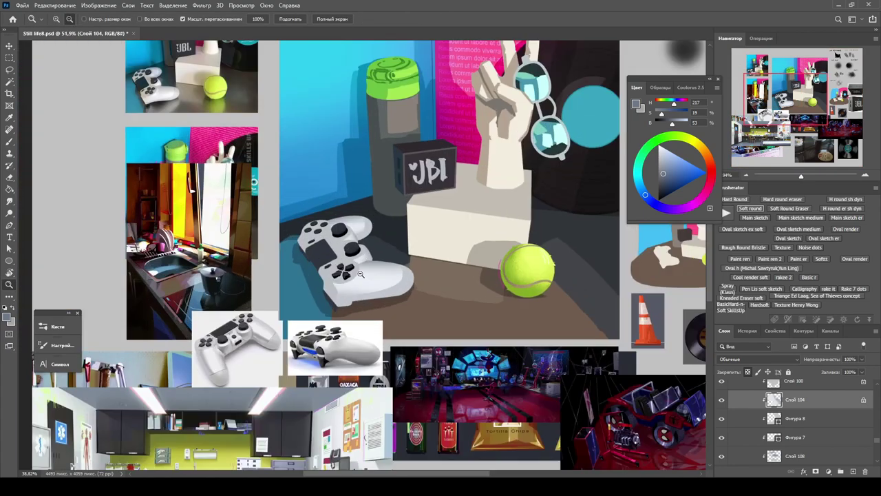
Step: Shade the controller's faceplate on Слой 100 with a large soft brush in dark grey (H 217, S 10, B 42)
ctrl+click(349, 271)
scroll(350, 272, up, 1)
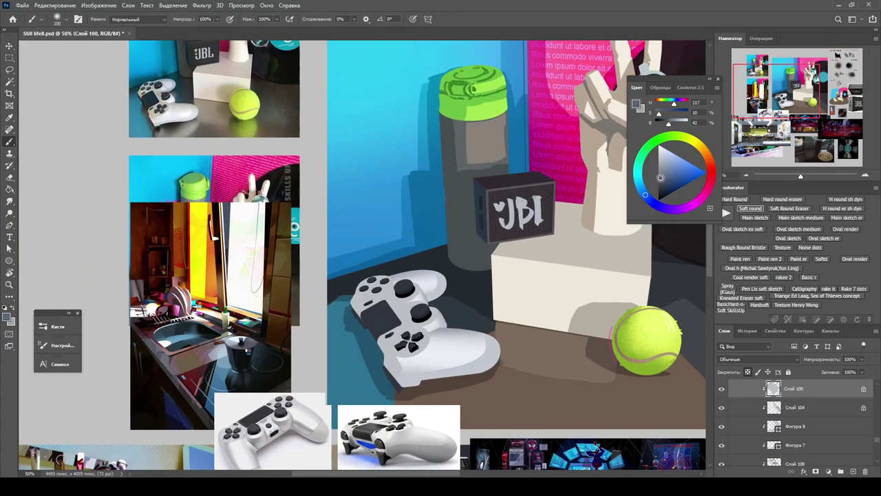
ctrl+click(776, 393)
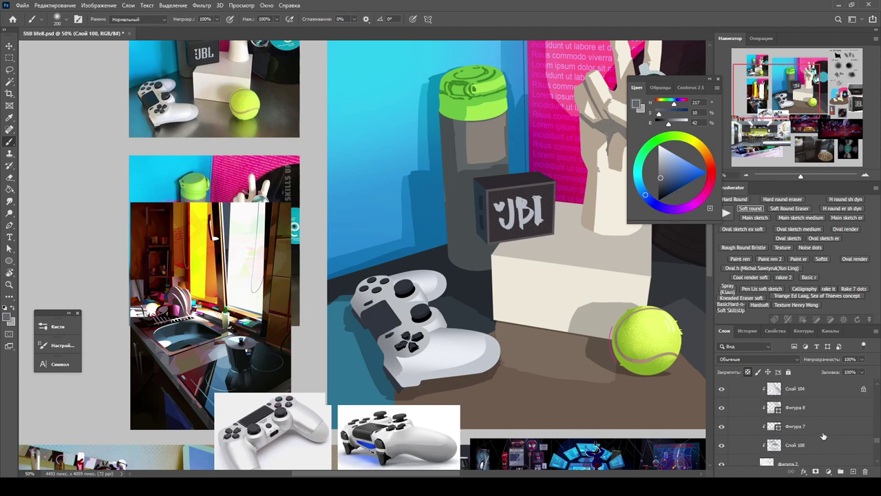
Step: Fit Слой 108 to the controller silhouette of Фигура 2 and release the controller layers above it from their clipping masks
scroll(798, 432, down, 3)
scroll(798, 431, down, 2)
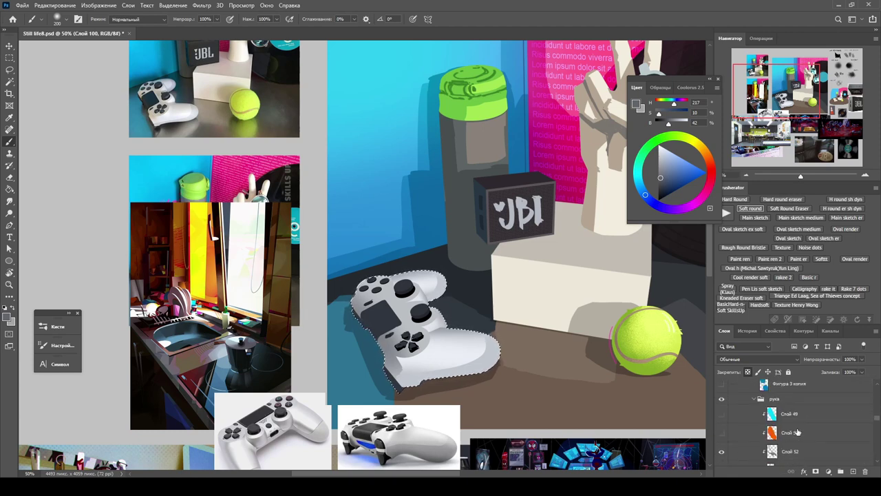
key(ctrl+j)
key(c)
key(v)
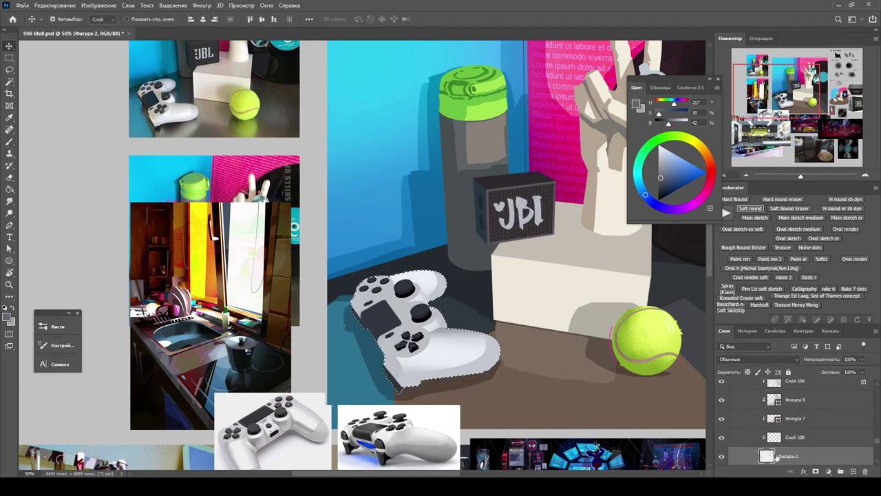
scroll(792, 440, down, 4)
scroll(434, 332, up, 5)
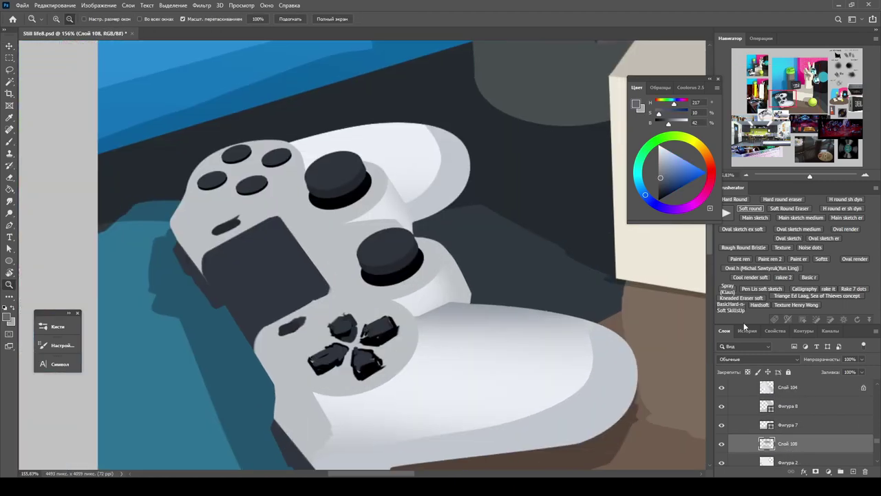
Step: Add Слой 109 clipped to the faceplate's Слой 100 and softly shade the faceplate in dark grey (H 217, S 10, B 42)
key(alt+bracketright)
key(alt+bracketright)
key(alt+bracketright)
key(alt+bracketright)
click(853, 473)
key(b)
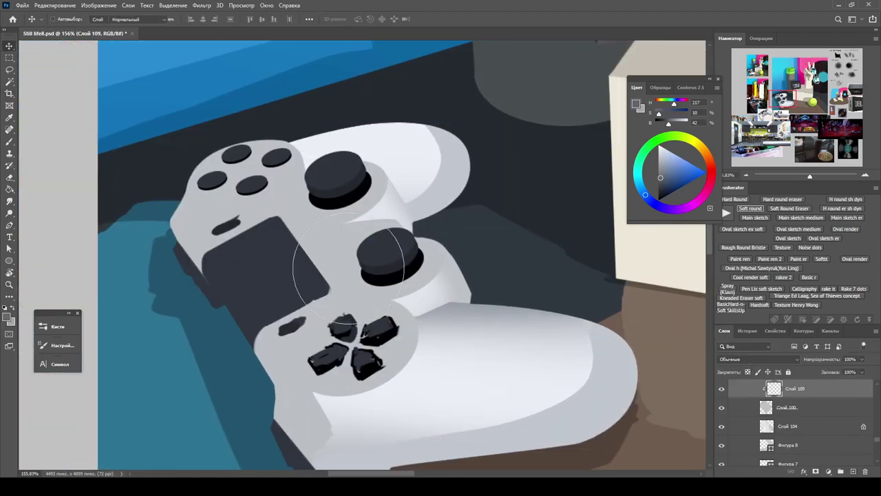
scroll(393, 260, down, 3)
key(z)
scroll(310, 336, down, 3)
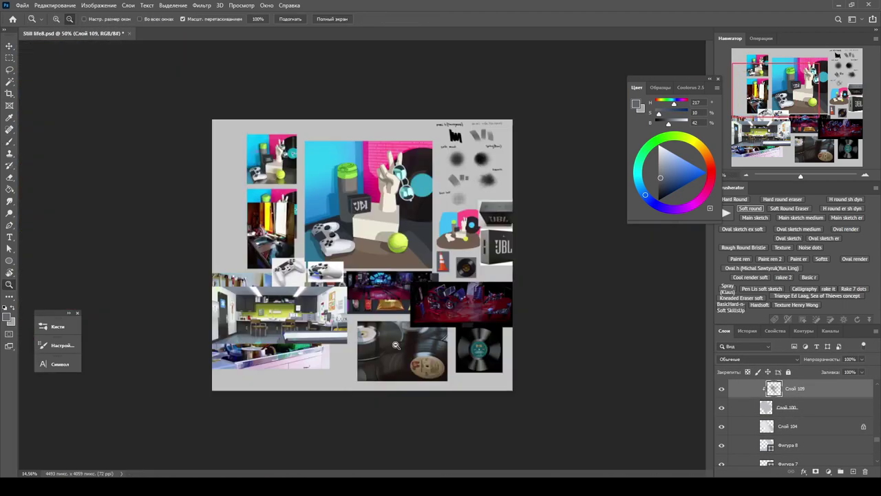
scroll(310, 337, up, 4)
scroll(828, 433, up, 1)
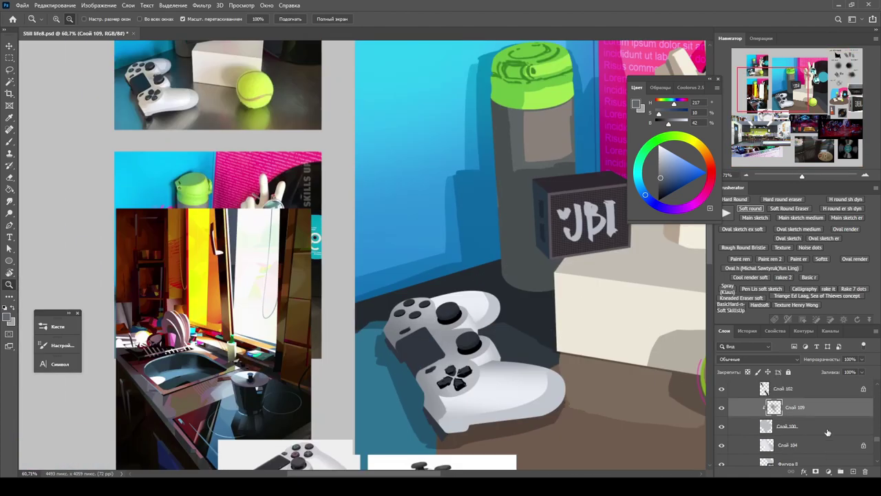
Step: Add Слой 110 clipped to the touchpad's Слой 105 and reset the painting colour to black
click(853, 472)
key(b)
scroll(404, 337, down, 3)
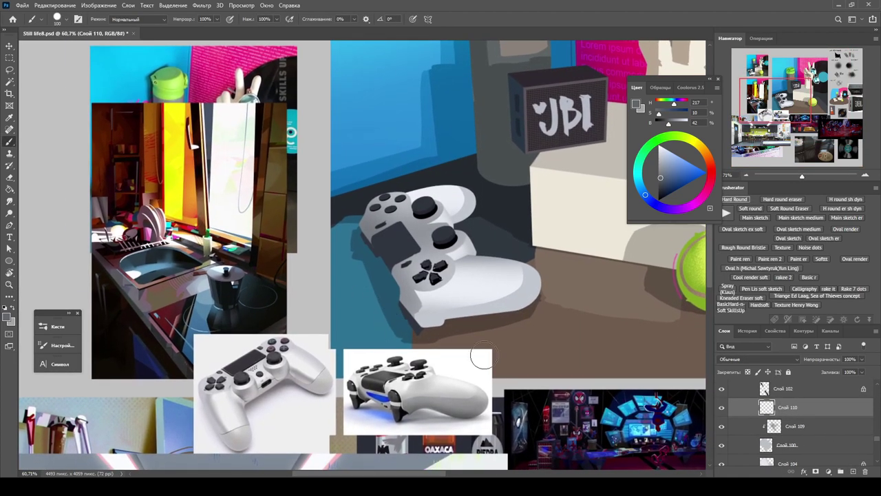
key(v)
key(ctrl+shift+bracketright)
key(b)
key(d)
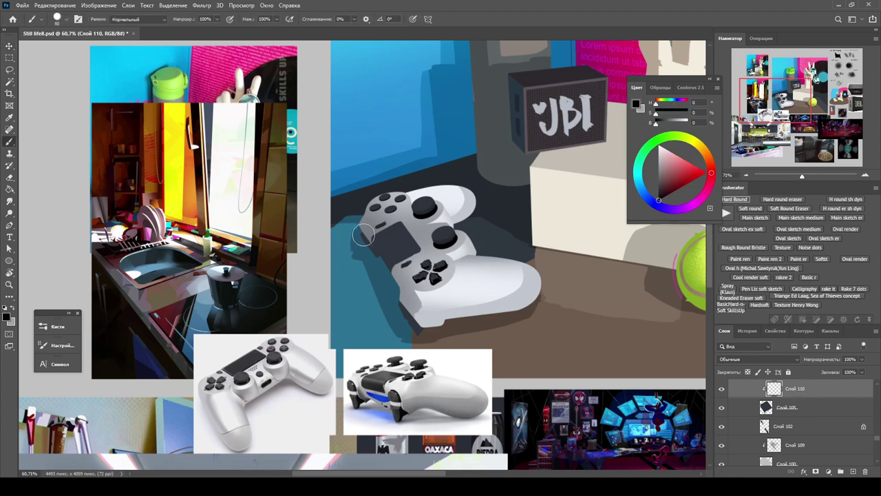
Step: Shade the touchpad on Слой 110 with the Soft round brush in dark grey (H 214, S 23, B 24) and blue (S 69, B 53)
alt+click(348, 207)
scroll(348, 206, up, 2)
key(ctrl+plus)
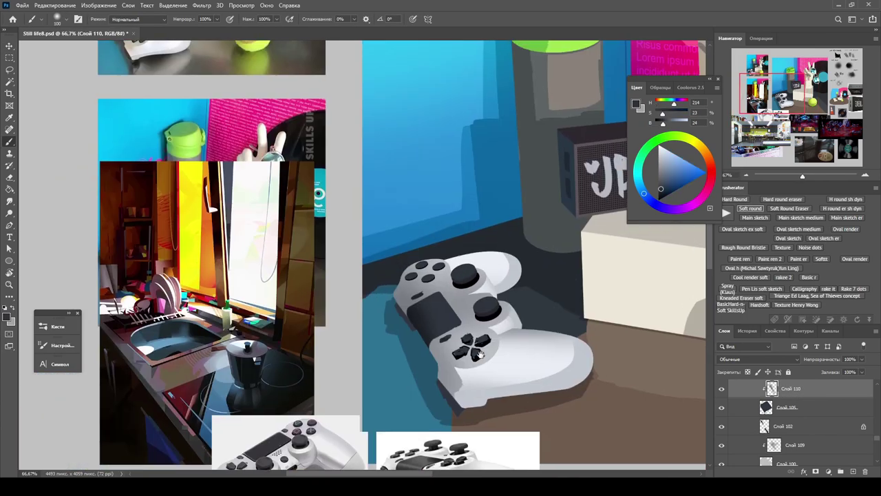
scroll(524, 415, up, 1)
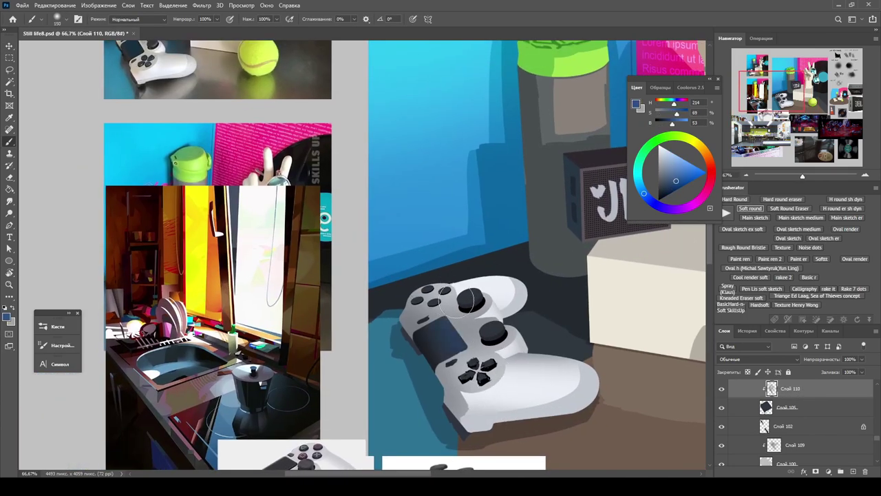
scroll(507, 403, down, 5)
scroll(507, 403, up, 4)
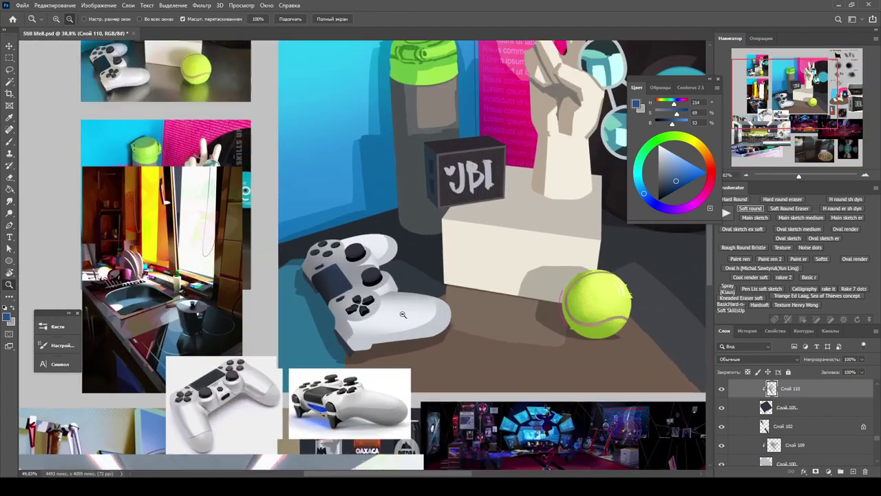
Step: Add Слой 111 and Слой 112 clipped to Фигура 7 and Фигура 8 and softly shade the grips at 30% opacity
key(v)
click(386, 310)
click(853, 471)
key(b)
alt+click(384, 267)
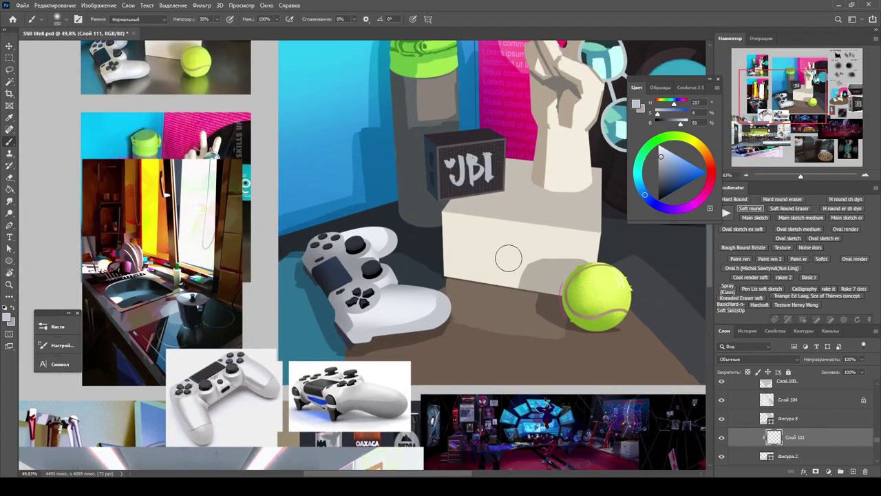
key(ctrl+shift+alt+n)
drag(427, 250, 463, 283)
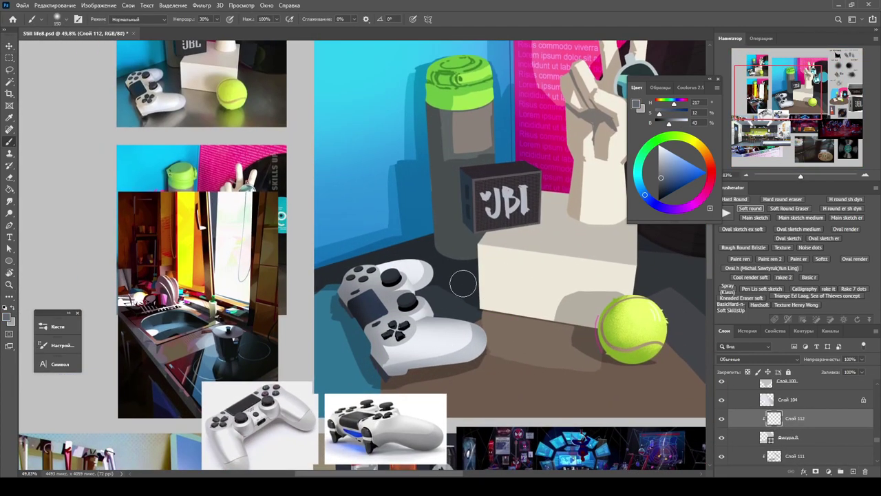
Step: Refine the grip shading on Слой 108 with soft greys (H 220, S 5, B 69 and H 215, S 16, B 49)
ctrl+click(445, 264)
alt+click(441, 262)
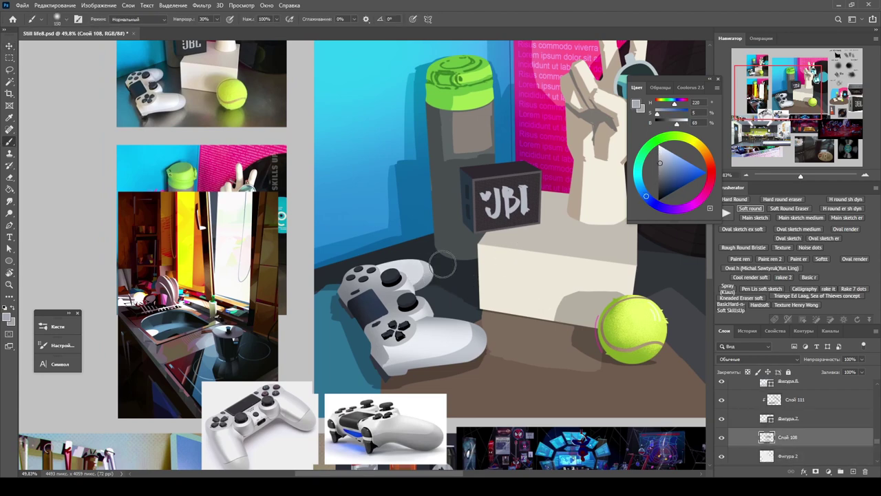
key(e)
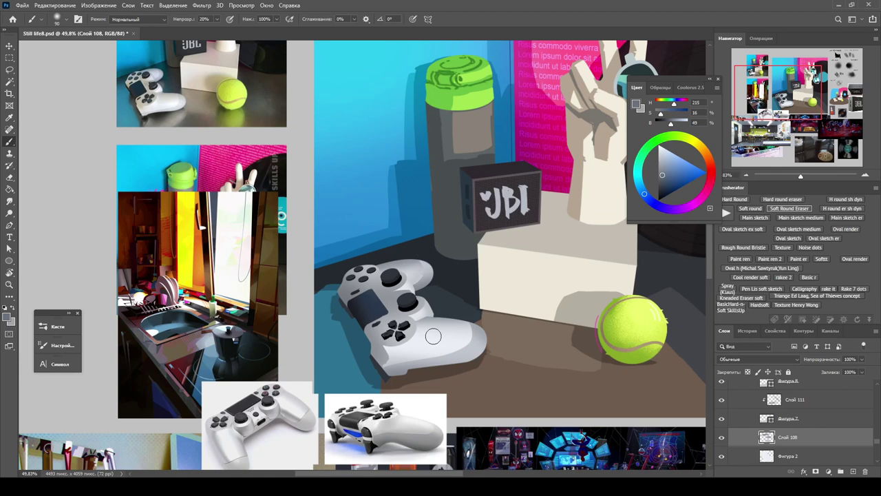
Step: Shade the far grip on Слой 112 (H 215, S 17, B 64) and the faceplate on Слой 109 (H 216, S 8, B 52)
scroll(771, 405, up, 2)
click(784, 403)
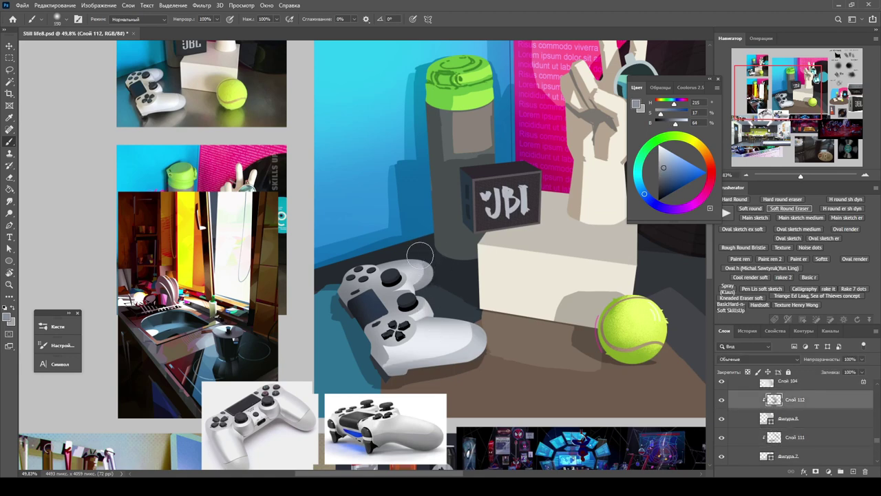
ctrl+click(375, 264)
alt+click(375, 264)
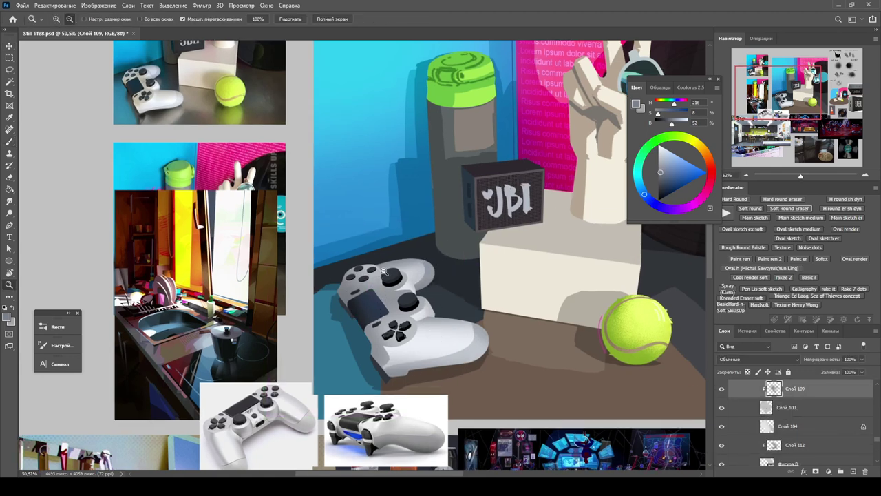
ctrl+click(379, 304)
Step: Add Слой 114 and Слой 115 clipped to the two thumbsticks' Слой 107 layers and brush soft light grey (H 217, S 7, B 75) on the rims
key(z)
drag(378, 304, 408, 241)
click(408, 241)
ctrl+click(408, 241)
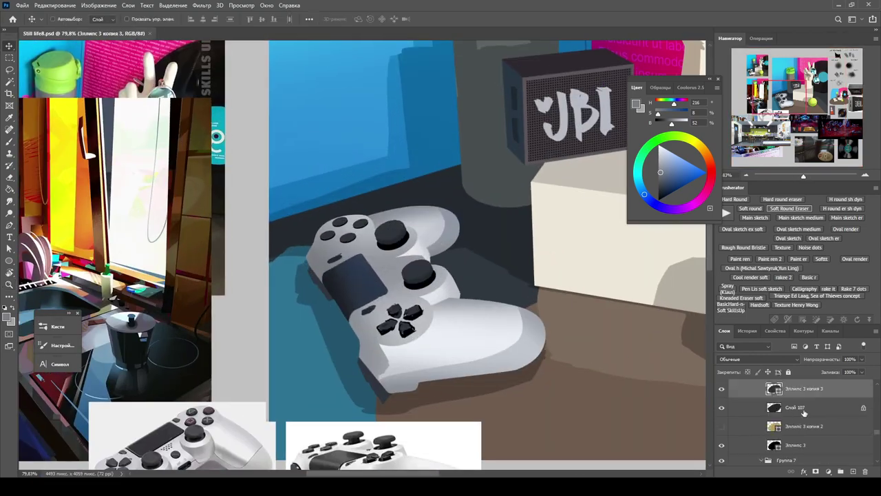
key(b)
scroll(396, 208, down, 2)
drag(397, 208, 462, 393)
ctrl+click(522, 374)
key(ctrl+shift+alt+n)
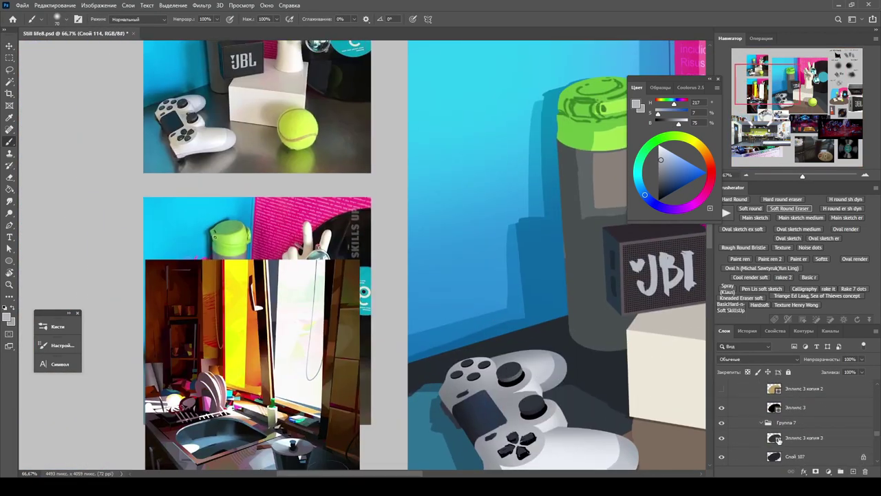
key(d)
scroll(534, 406, up, 5)
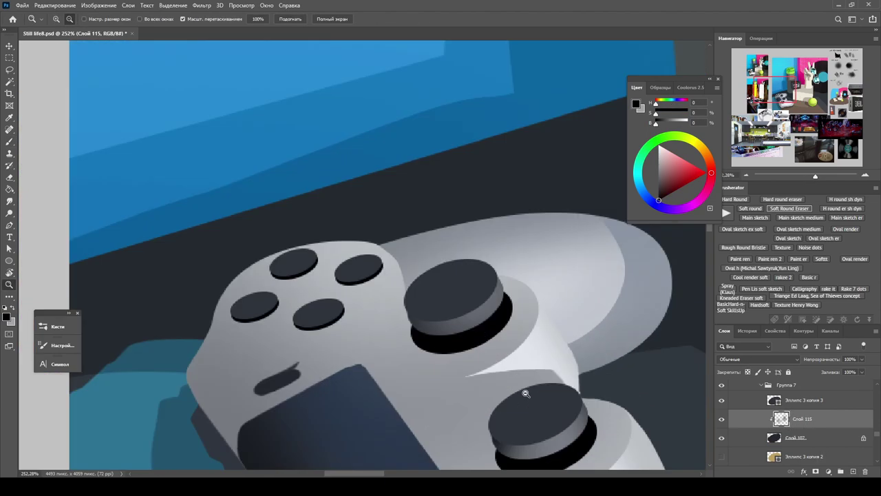
Step: Lasso both ends of the lower thumbstick's rim on Слой 115 and touch them up with soft dark grey (H 216, S 13, B 31)
key(l)
alt+click(492, 353)
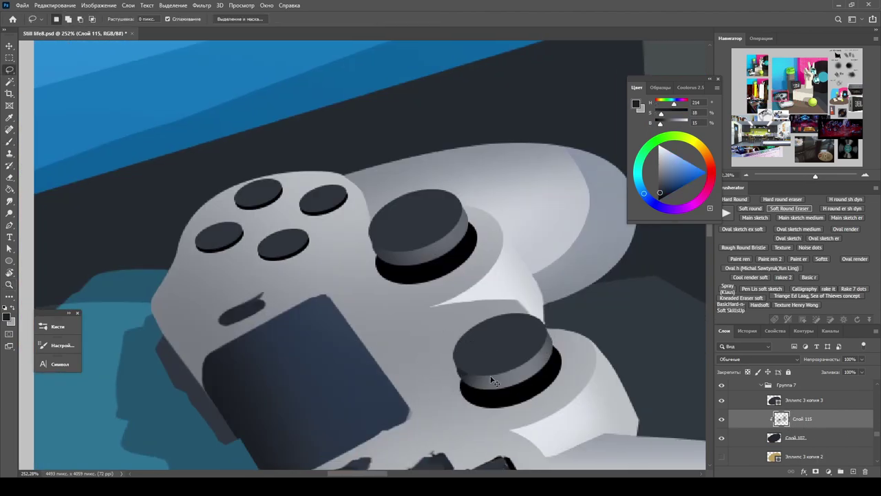
drag(550, 336, 541, 345)
key(b)
alt+click(478, 376)
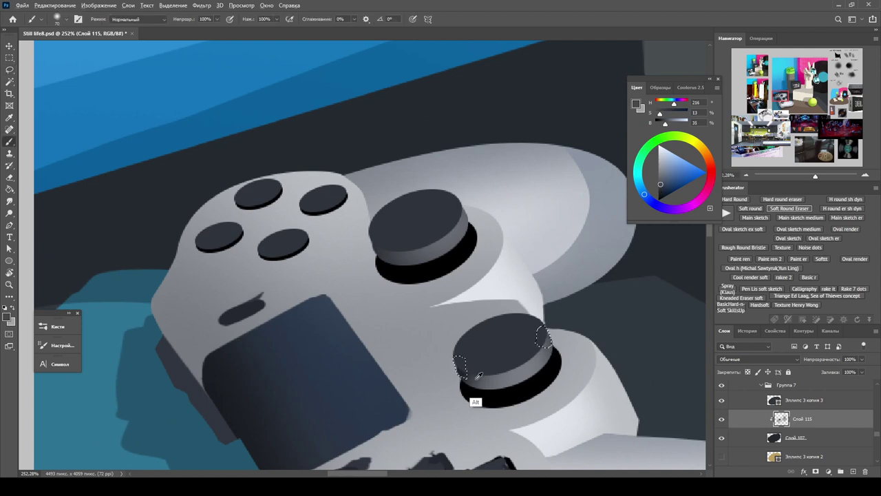
key(ctrl+d)
Step: Lasso both ends of the upper thumbstick's rim and touch them up with dark grey (H 207, S 14, B 26)
click(771, 440)
alt+click(468, 361)
key(l)
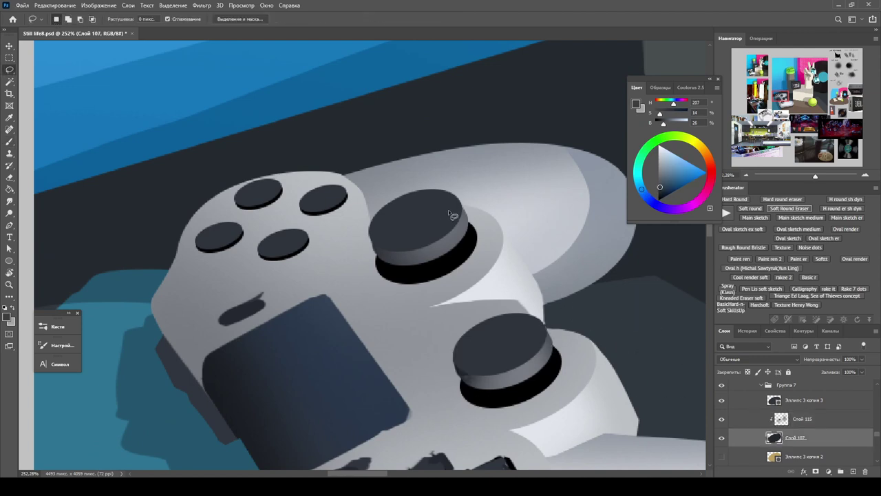
key(b)
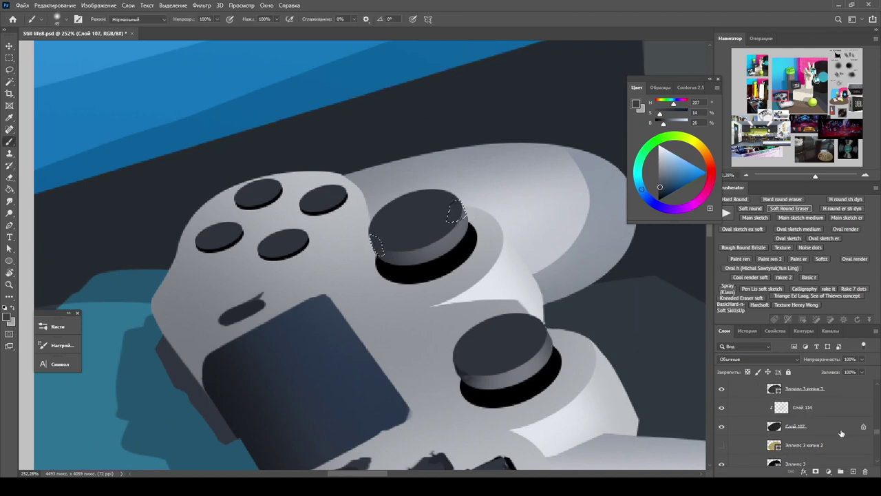
key(ctrl+d)
Step: Softly shade the thumbstick rims on their clipped layers with dark grey (H 213, S 14, B 31)
key(alt+bracketright)
alt+click(400, 229)
key(ctrl+shift+alt+n)
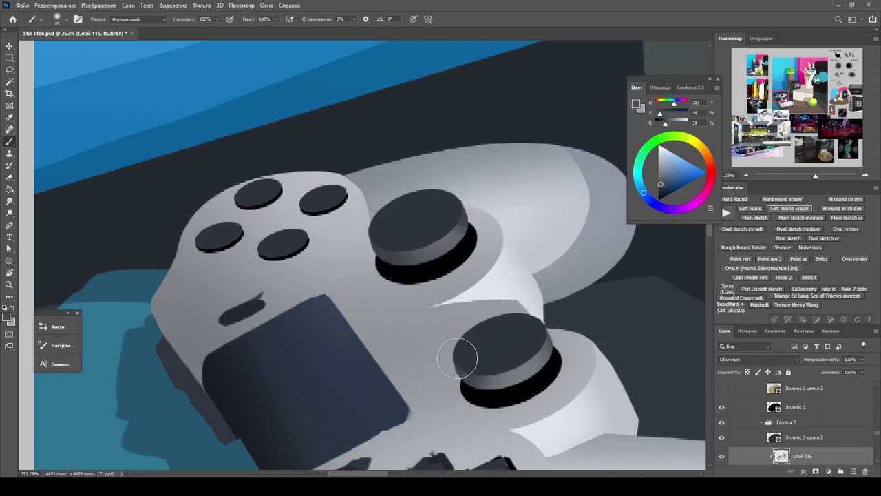
Step: Recolour the black Эллипс 3 bases of both thumbsticks to a very dark grey and save the document
key(z)
key(ctrl+0)
click(270, 186)
scroll(269, 186, up, 1)
key(v)
double_click(775, 425)
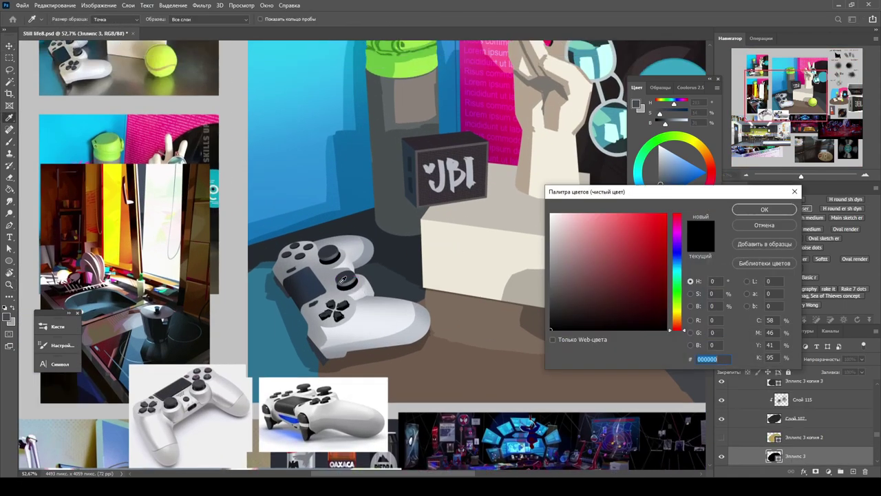
click(577, 309)
click(760, 207)
double_click(774, 426)
click(759, 207)
key(z)
key(ctrl+0)
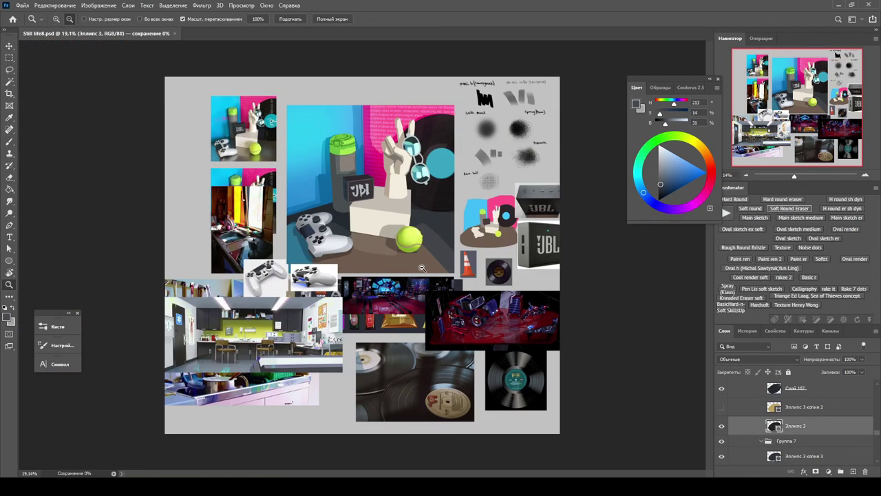
Step: Adjust the D-pad's Слой 106 with Hue/Saturation to lighten its black tone
drag(324, 245, 347, 245)
ctrl+click(324, 268)
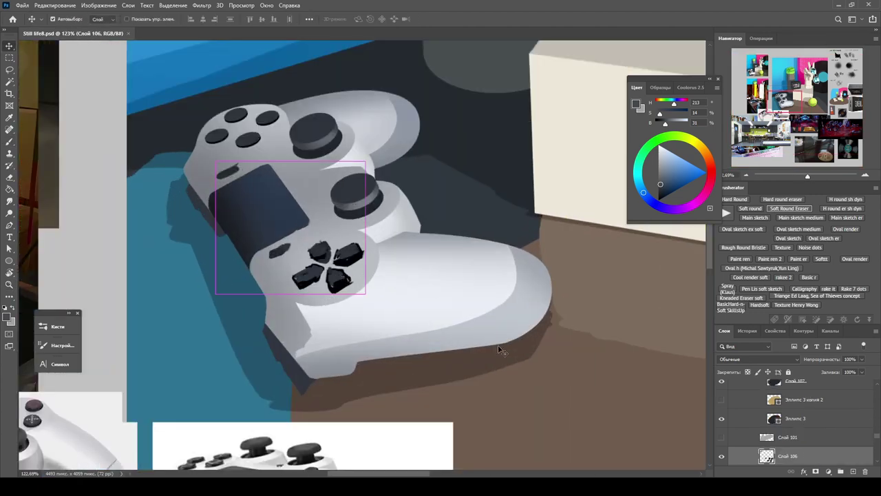
key(ctrl+u)
drag(669, 264, 676, 268)
key(Return)
Step: Lock the transparency of Слой 106 and shade the D-pad buttons with a small soft brush in dark blue-grey (H 216, S 23, B 17)
key(b)
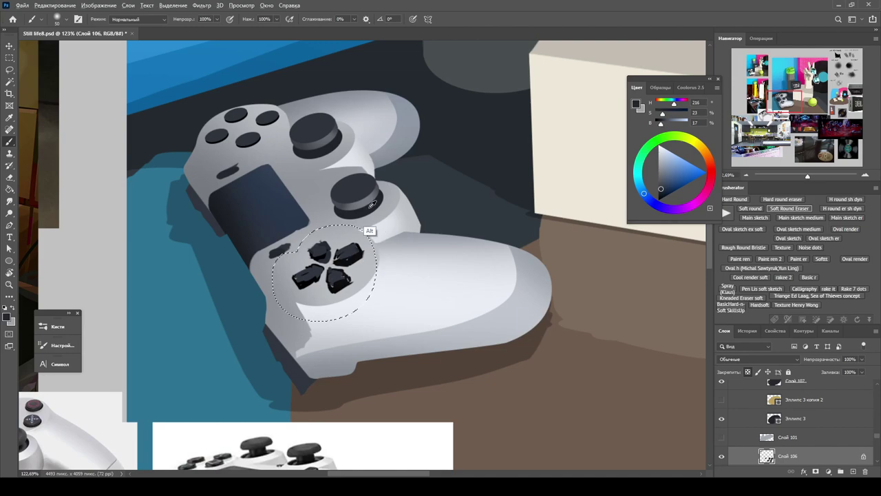
mouse_move(351, 256)
mouse_down()
mouse_move(339, 282)
mouse_move(300, 279)
mouse_up()
drag(317, 249, 307, 275)
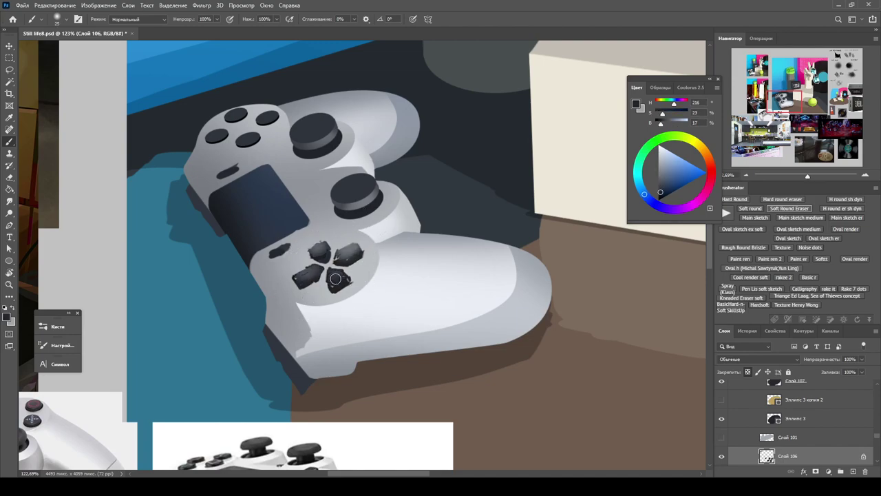
Step: Lasso the ends of the thumbstick rims on Слой 107 to tidy their edges and save the document
key(z)
scroll(335, 278, down, 3)
scroll(335, 279, down, 3)
scroll(403, 242, up, 5)
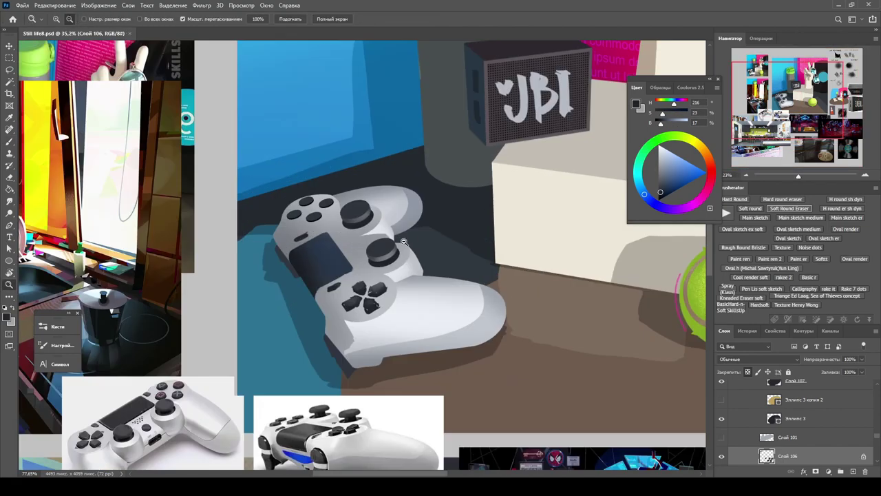
scroll(404, 242, down, 3)
scroll(427, 343, up, 6)
key(v)
click(430, 344)
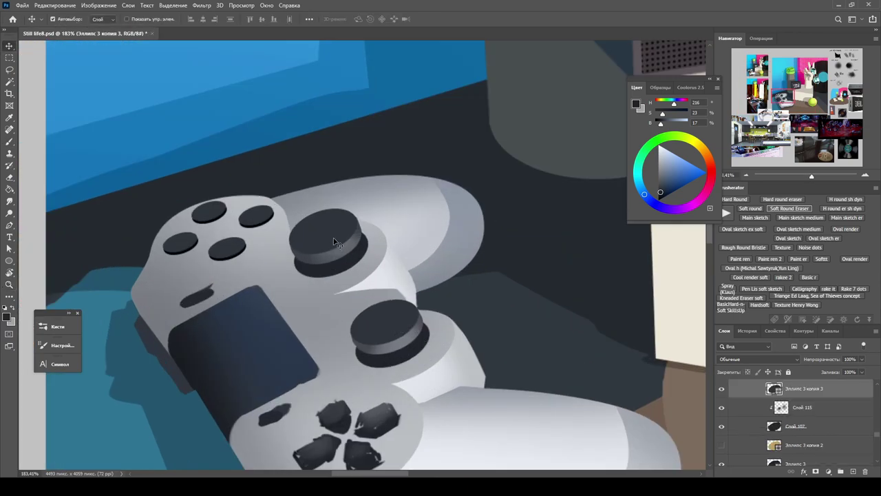
scroll(335, 242, up, 2)
ctrl+click(506, 381)
key(l)
drag(358, 188, 353, 215)
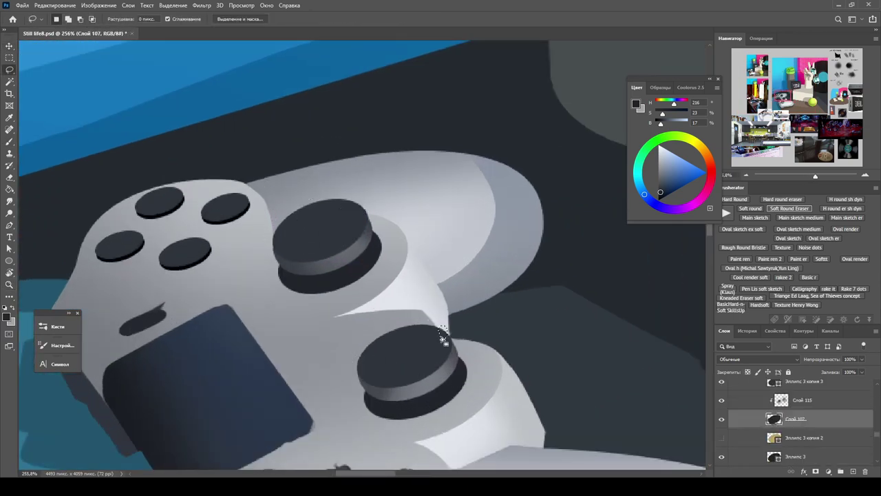
key(z)
drag(443, 337, 349, 222)
drag(409, 216, 307, 198)
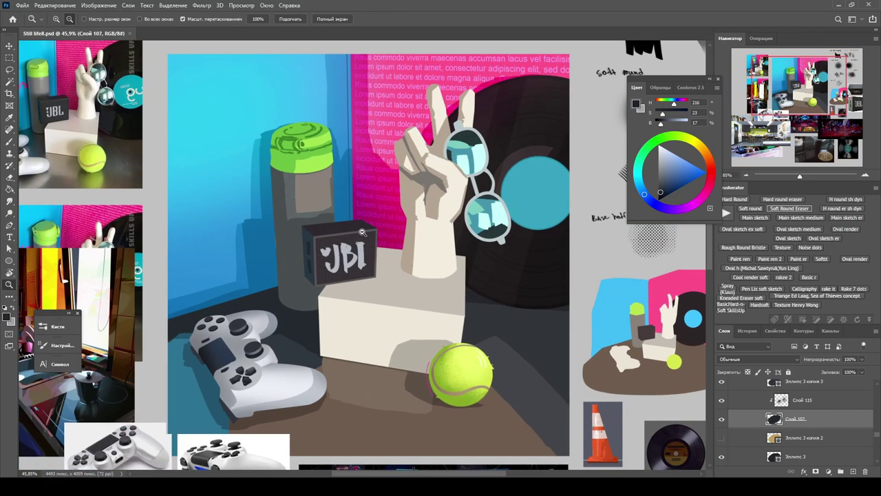
Step: Add a clipped Жесткий свет layer above the box-top Слой 36 and softly tint its edges magenta and dark brown at 30% opacity
drag(362, 232, 404, 244)
drag(311, 306, 443, 296)
key(Escape)
ctrl+click(444, 296)
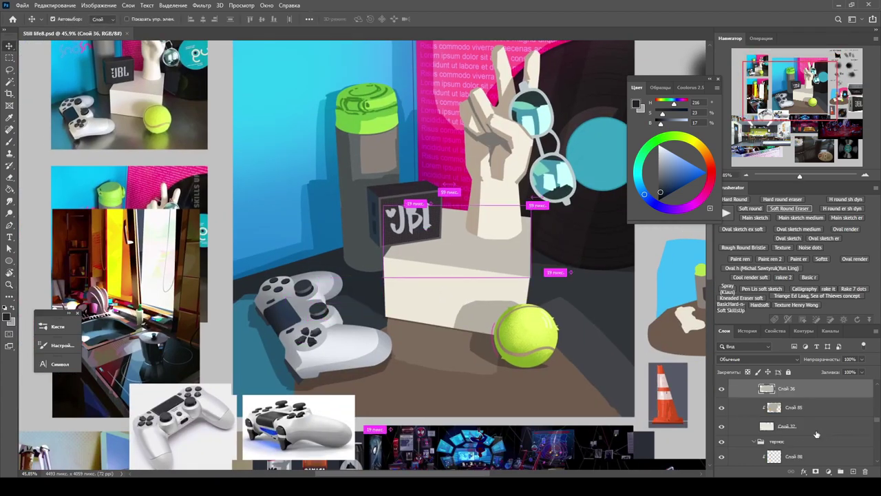
key(b)
click(751, 208)
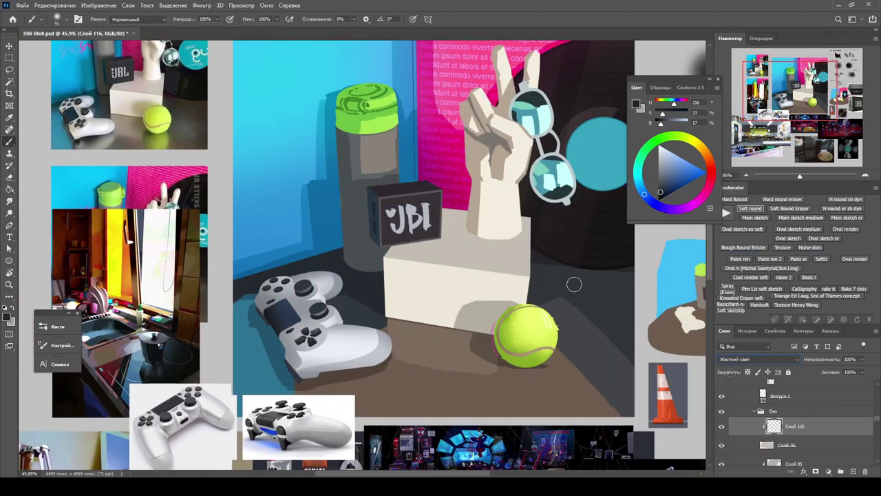
key(3)
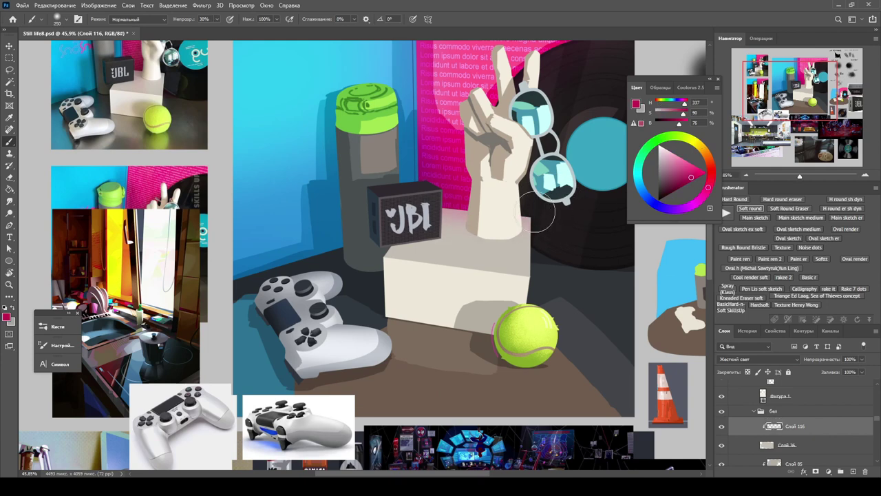
alt+click(536, 201)
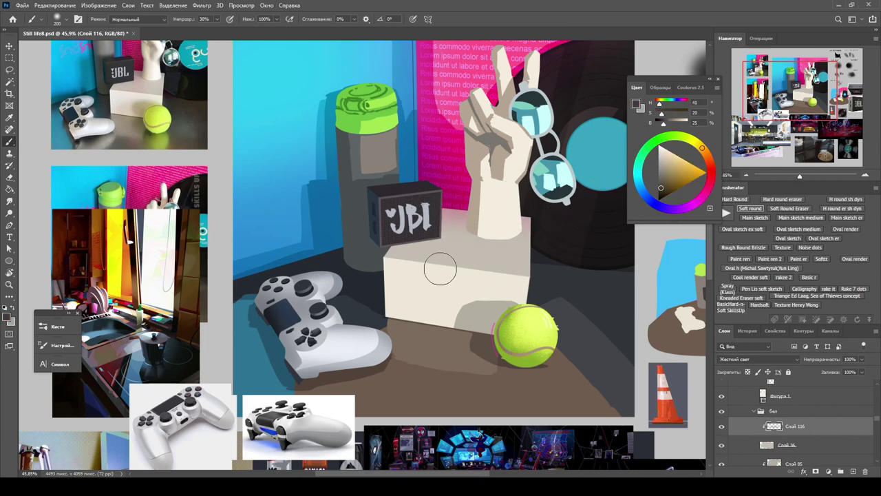
Step: Add a clipped layer below Слой 116 and paint a grey shadow (H 41, S 7, B 60) on the box's top face with Hard Round
click(853, 472)
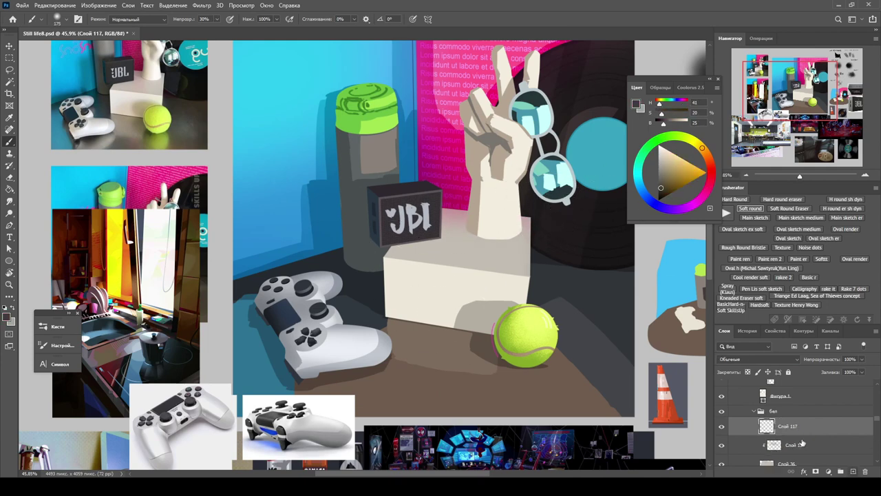
key(ctrl+bracketleft)
alt+click(482, 231)
drag(473, 228, 410, 214)
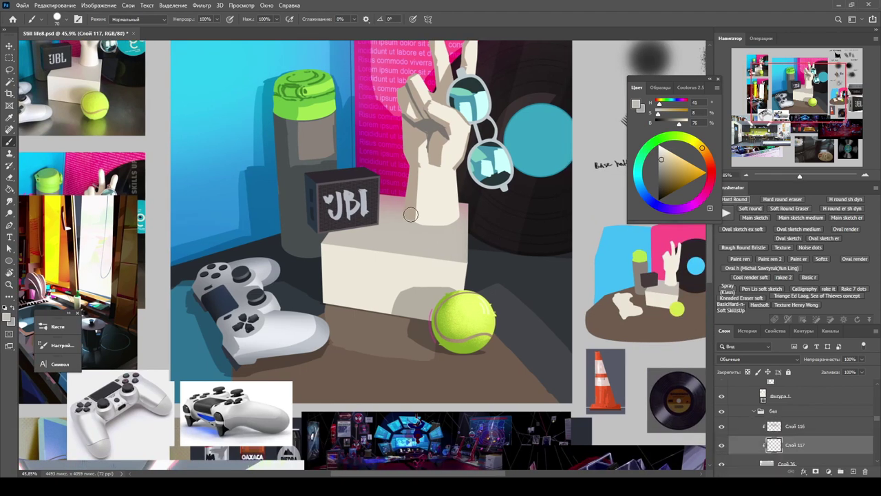
alt+click(442, 215)
alt+click(399, 209)
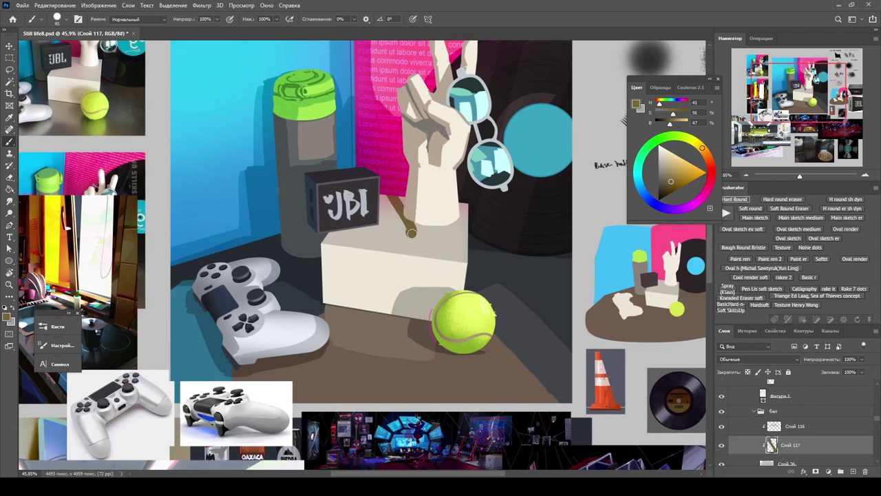
drag(399, 209, 460, 250)
alt+click(460, 250)
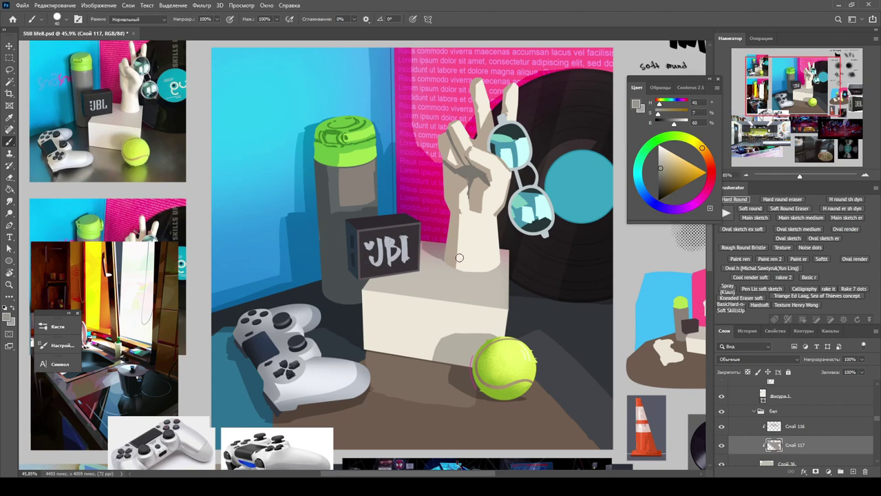
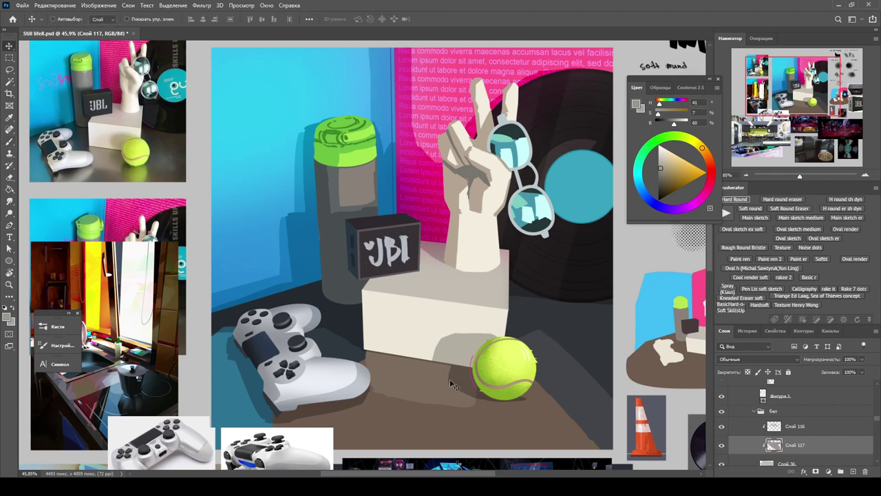
Step: Add a clipped layer above Слой 85 for the box's front face and set its blending mode to Жесткий свет
ctrl+click(549, 337)
ctrl+click(471, 396)
key(e)
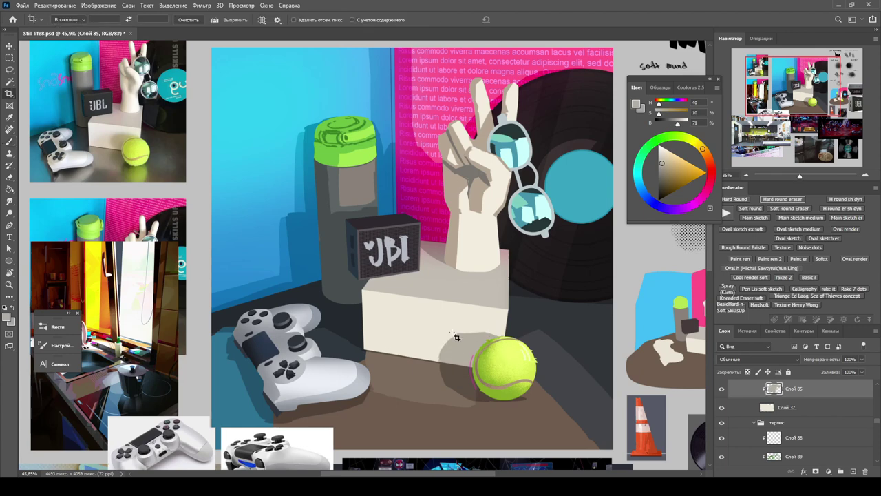
ctrl+click(409, 326)
key(ctrl+shift+alt+n)
key(ctrl+alt+g)
key(shift+alt+h)
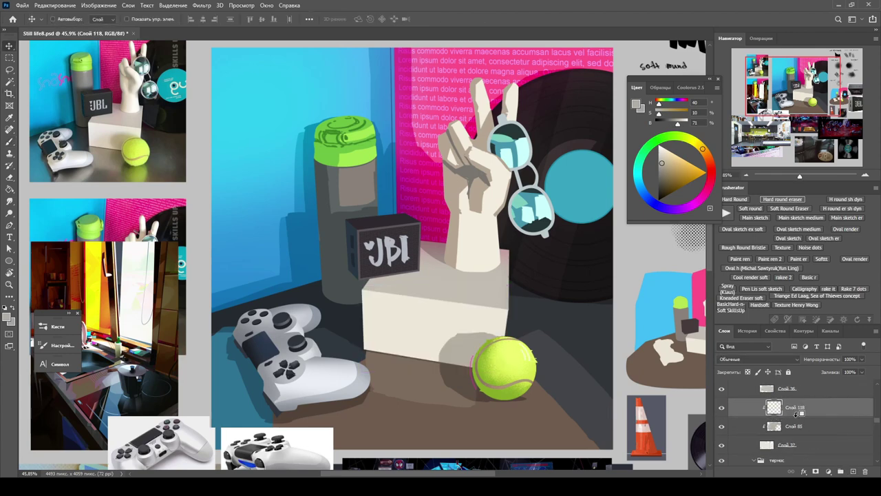
Step: Softly darken the lower edge of the box's front face with the Soft round brush at 30% opacity in sampled dark tones
click(740, 208)
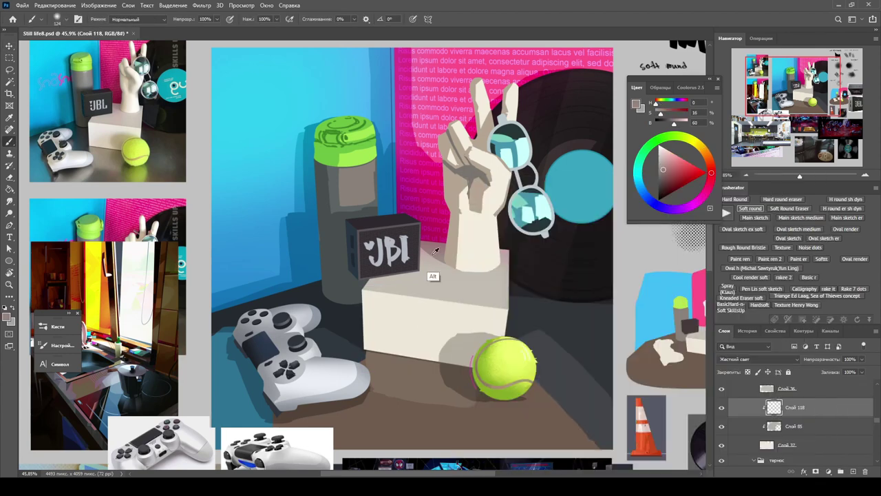
alt+click(560, 270)
key(3)
drag(366, 348, 469, 355)
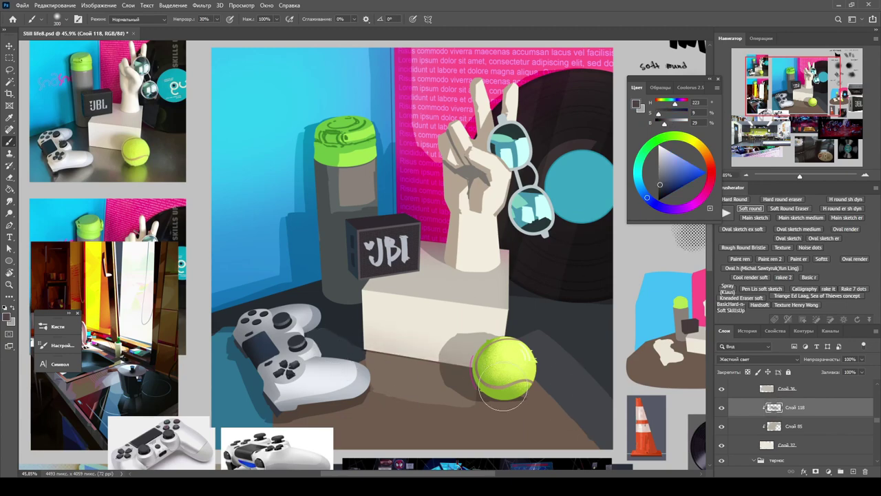
Step: Lasso the area under the JBL speaker on Слой 117 and lower its Hue/Saturation lightness to -8
key(z)
mouse_move(590, 413)
mouse_down()
mouse_move(372, 238)
mouse_move(432, 241)
mouse_up()
key(alt+bracketright)
key(alt+bracketright)
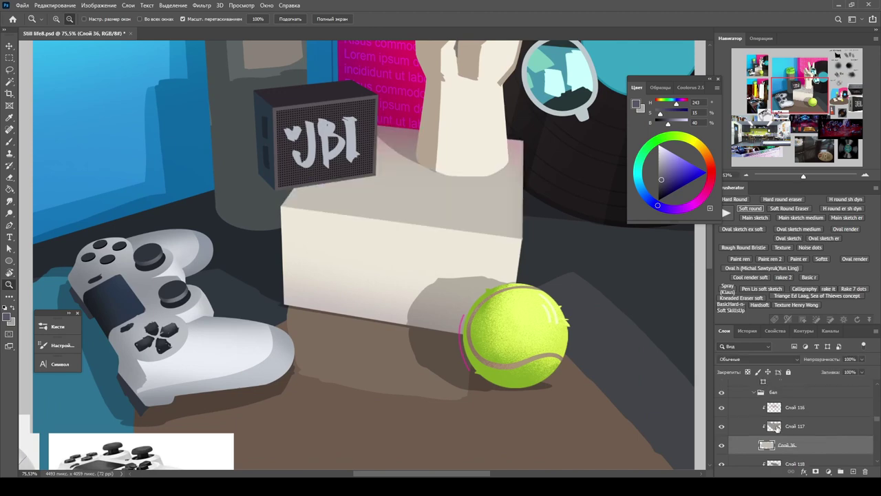
key(b)
alt+click(371, 171)
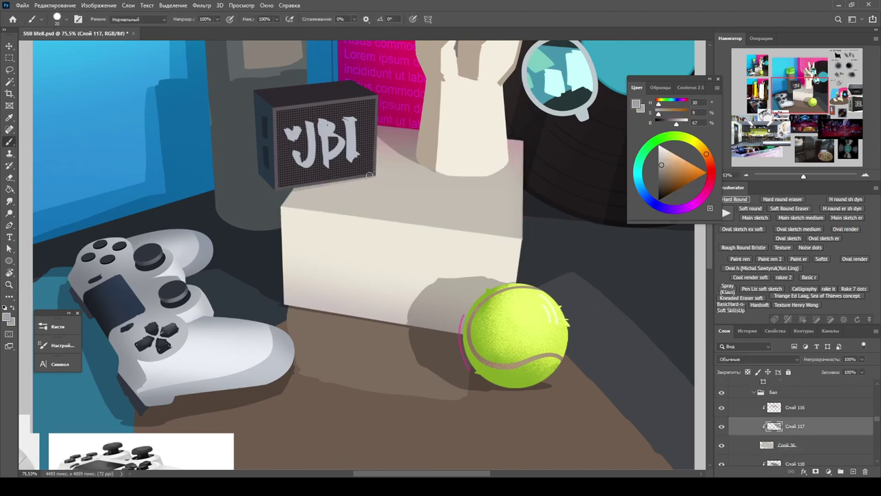
key(l)
mouse_move(370, 176)
mouse_down()
mouse_move(267, 195)
mouse_move(375, 172)
mouse_up()
key(ctrl+u)
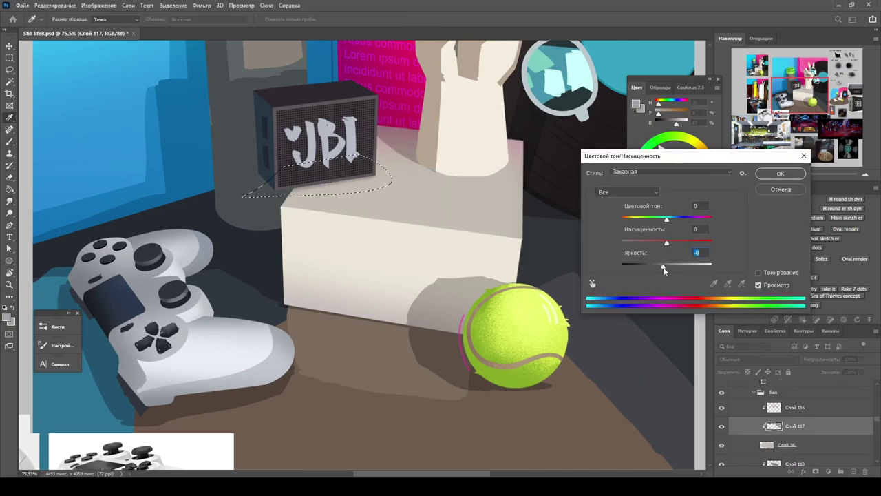
key(Return)
Step: Examine the white box's shading against the reference photo at different zoom levels
key(z)
click(400, 190)
alt+click(395, 188)
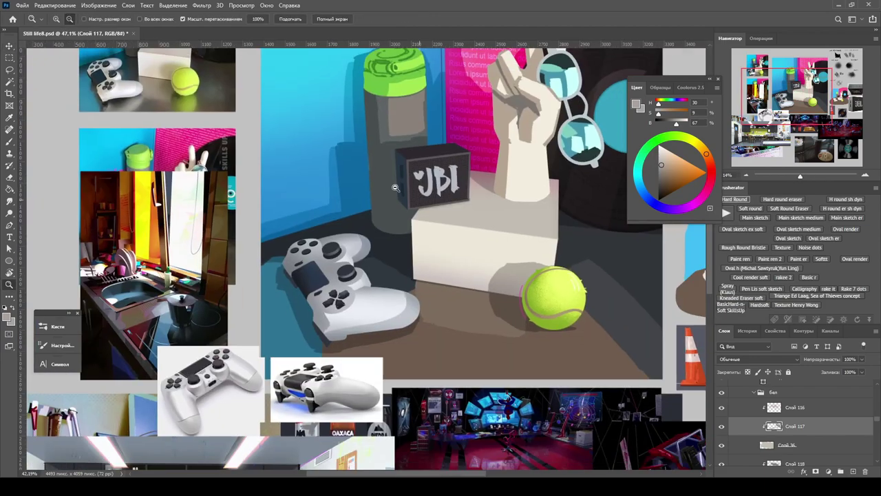
click(395, 187)
alt+click(309, 179)
alt+click(385, 241)
click(462, 266)
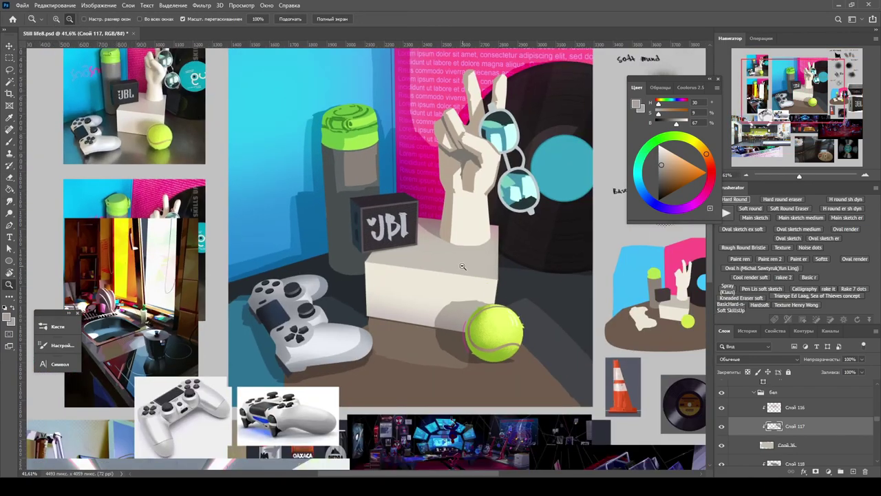
Step: Try a Hue/Saturation adjustment on the box-top Слой 36, cancel it and save the document
key(alt+bracketleft)
key(ctrl+u)
key(Escape)
scroll(407, 228, down, 10)
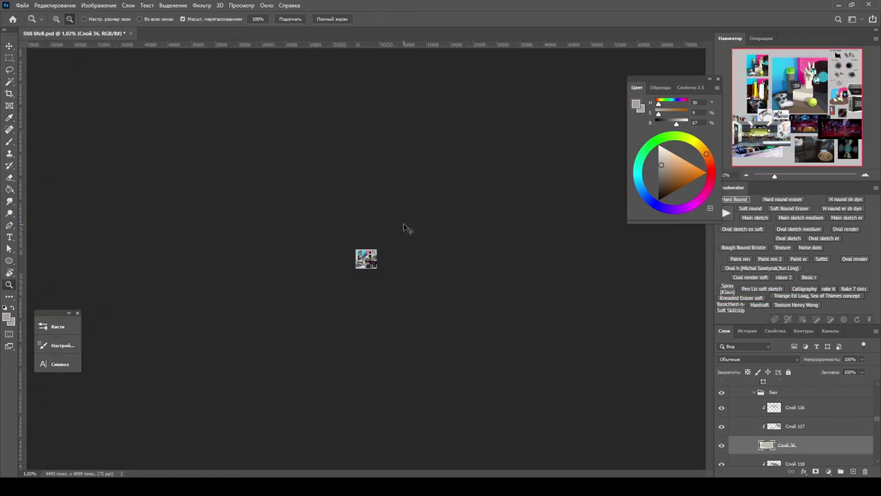
scroll(406, 228, up, 7)
scroll(404, 225, up, 3)
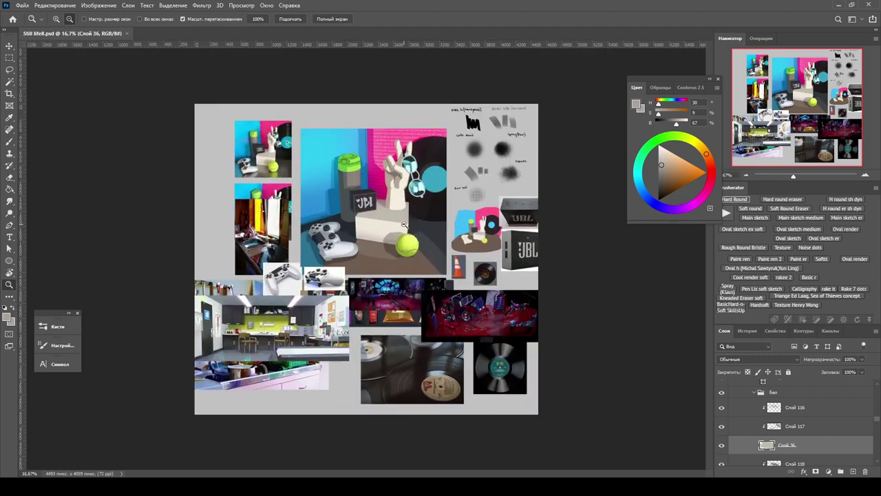
Step: Add a clipped layer above Фигура 1 and paint warm highlights (H 45, S 12, B 100) on the hand with the Oval h brush
key(b)
key(ctrl+shift+alt+n)
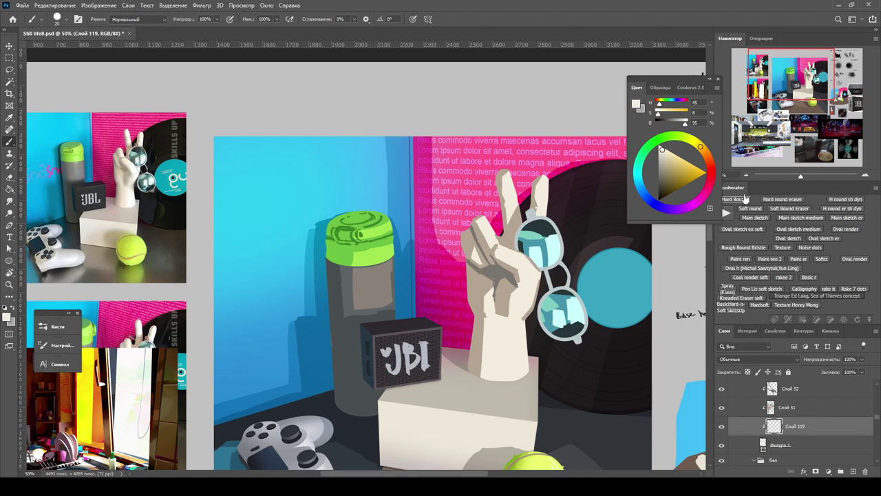
key(period)
scroll(513, 256, up, 1)
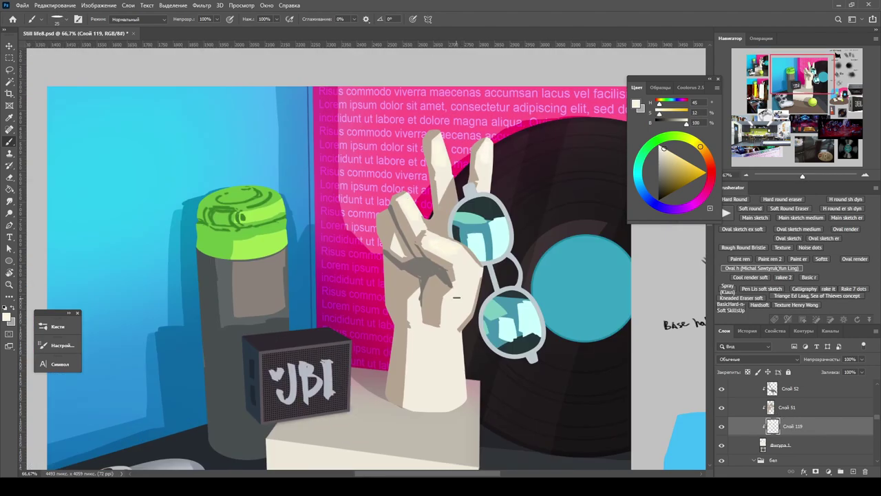
scroll(448, 342, down, 2)
scroll(369, 257, up, 1)
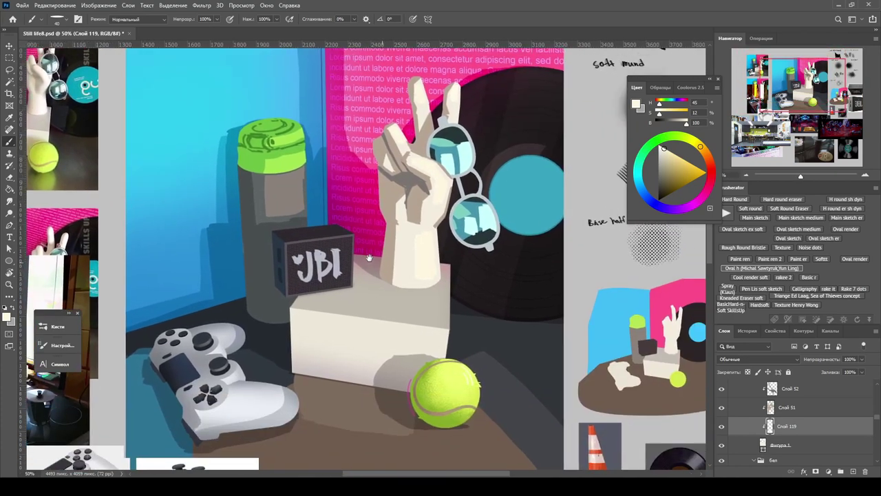
drag(369, 258, 385, 250)
Step: Adjust the hand's cream fill colour on Фигура 1 and apply Color Balance to its shadow layer Слой 51
double_click(763, 445)
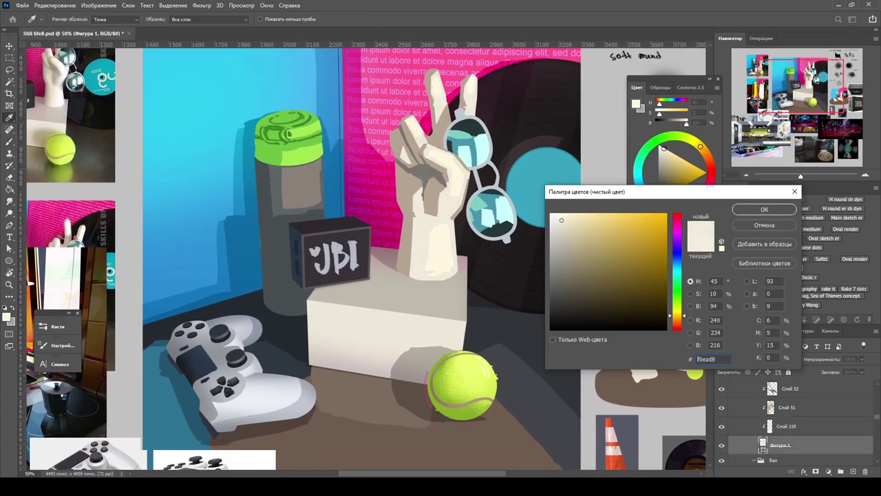
click(764, 209)
click(787, 407)
key(ctrl+u)
key(Escape)
key(ctrl+b)
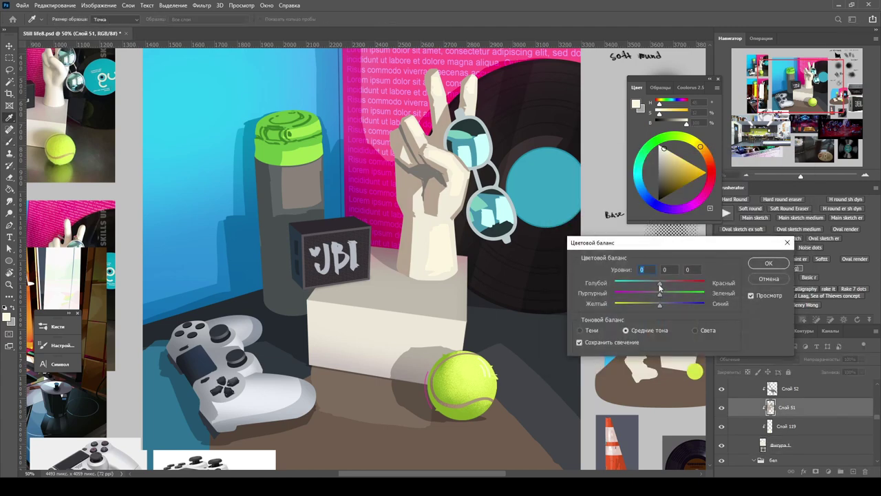
key(Return)
Step: Slightly reduce the saturation of the hand's shadow layer Слой 51 and recheck the fill colour of Фигура 1
key(b)
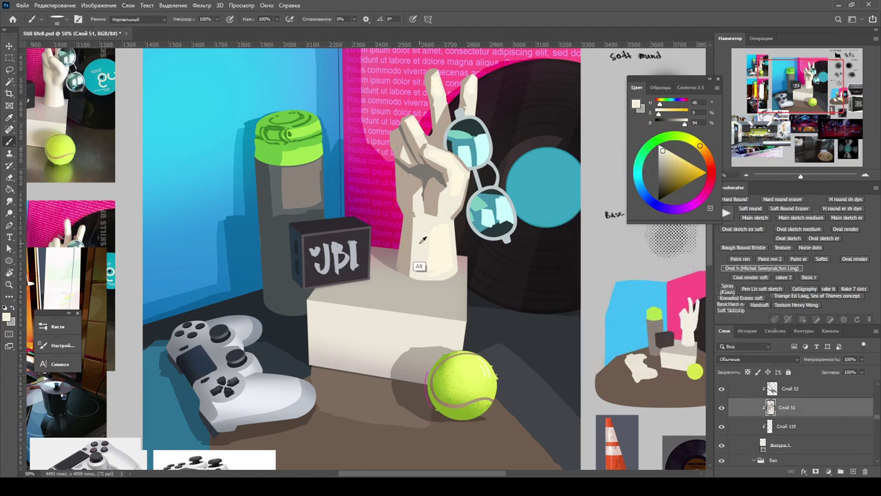
key(ctrl+u)
drag(667, 241, 665, 245)
double_click(763, 447)
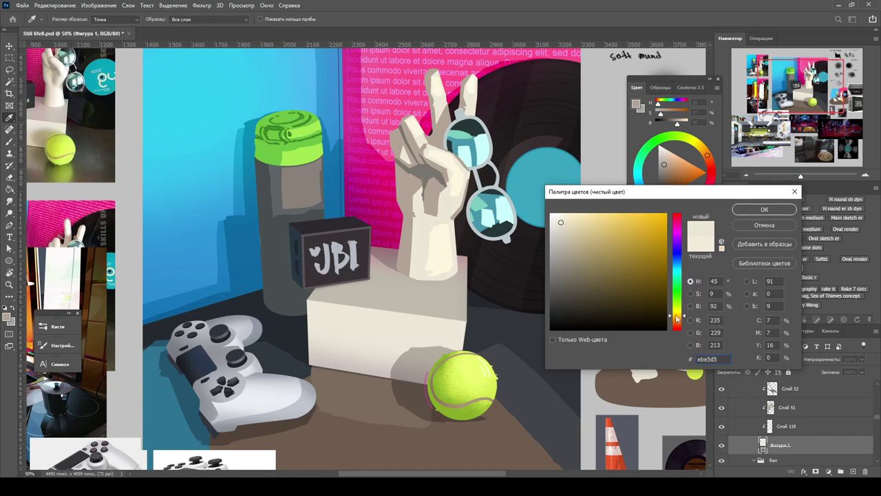
key(Escape)
Step: Softly brush the tennis ball's Слой 82 with light yellow-green tones using the Soft round brush at 20% opacity
key(z)
alt+click(387, 164)
scroll(392, 203, up, 5)
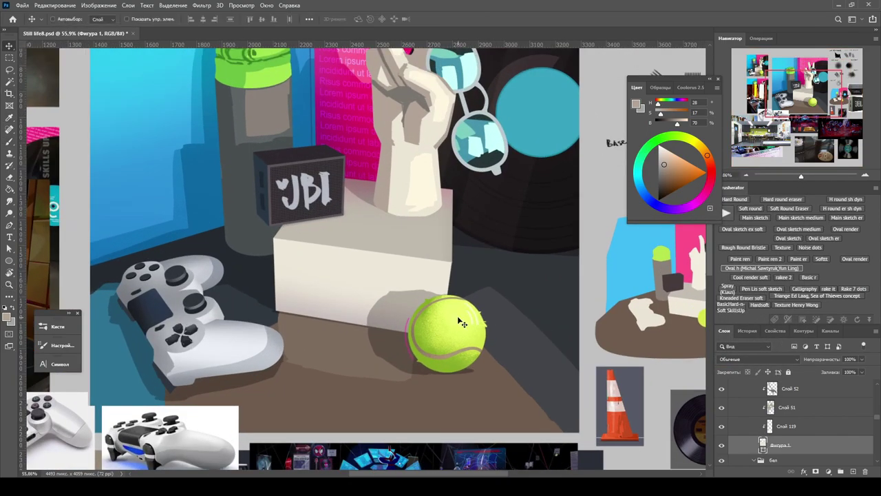
key(v)
click(418, 243)
key(b)
alt+click(469, 338)
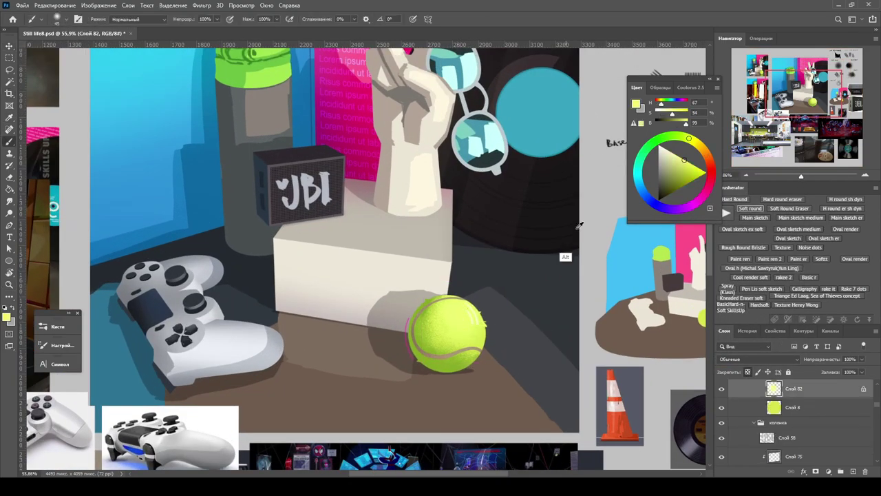
key(ctrl+1)
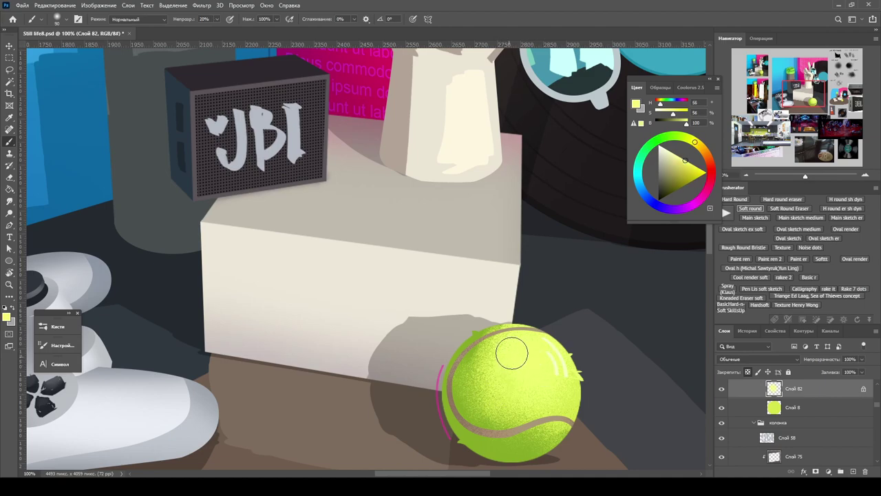
key(ctrl+0)
scroll(413, 207, up, 4)
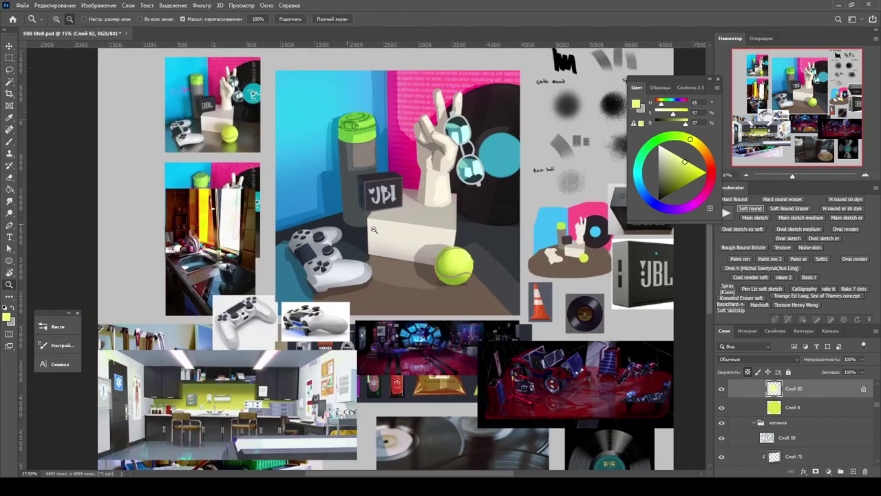
key(ctrl+minus)
key(ctrl+minus)
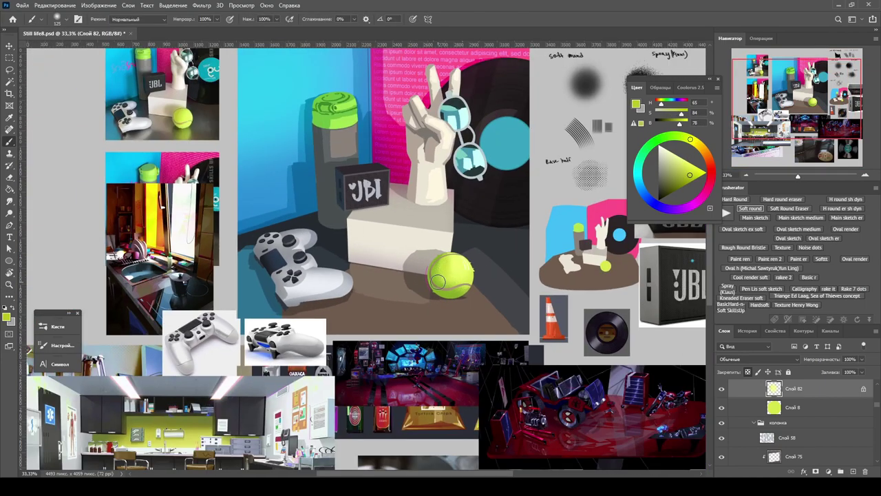
Step: Shade the darker side of the tennis ball on Слой 56 копия with a soft round brush in deeper greens
ctrl+click(440, 292)
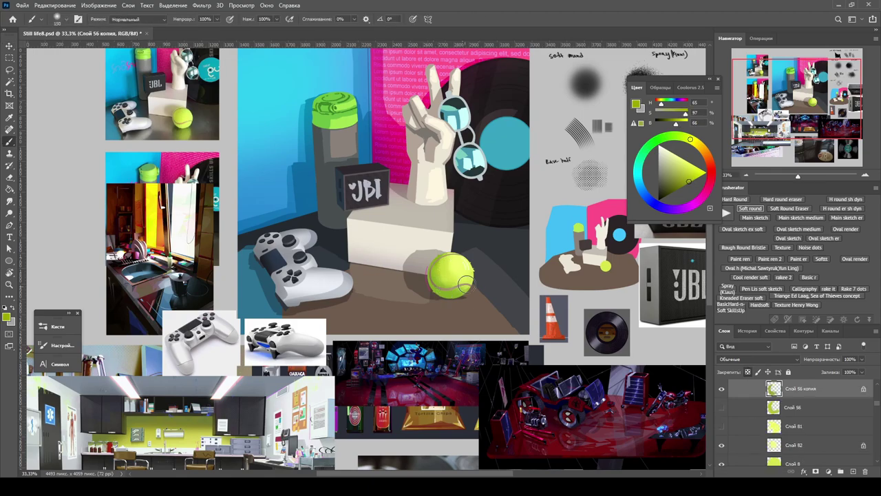
key(z)
mouse_move(445, 275)
mouse_down()
mouse_move(510, 275)
mouse_move(372, 276)
mouse_move(403, 198)
mouse_move(441, 199)
mouse_up()
key(b)
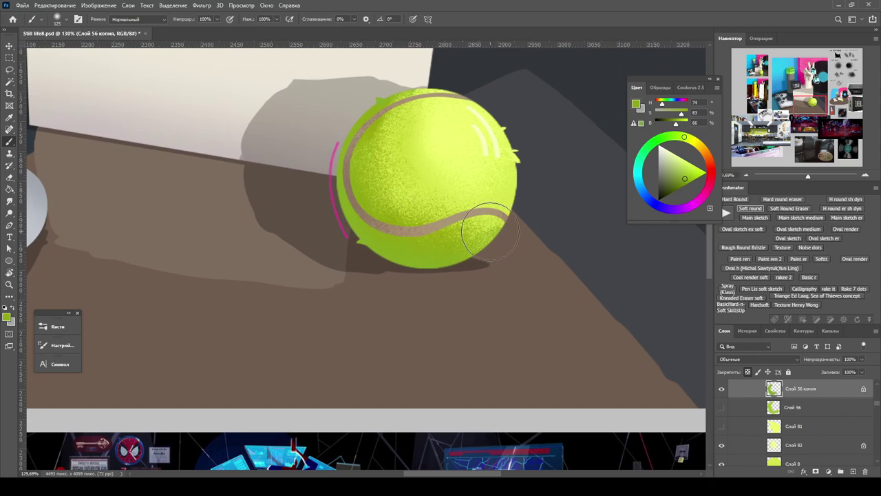
key(v)
scroll(384, 155, down, 5)
scroll(653, 345, up, 3)
scroll(648, 330, down, 1)
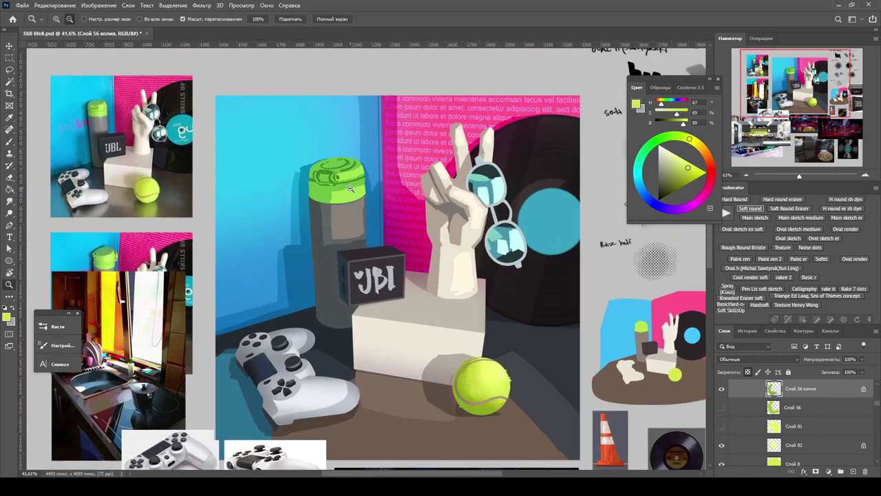
Step: Move Слой 120 above Слой 89 in the термос group and add light green strokes to the thermos lid
click(648, 330)
scroll(648, 330, up, 1)
key(b)
scroll(508, 214, up, 1)
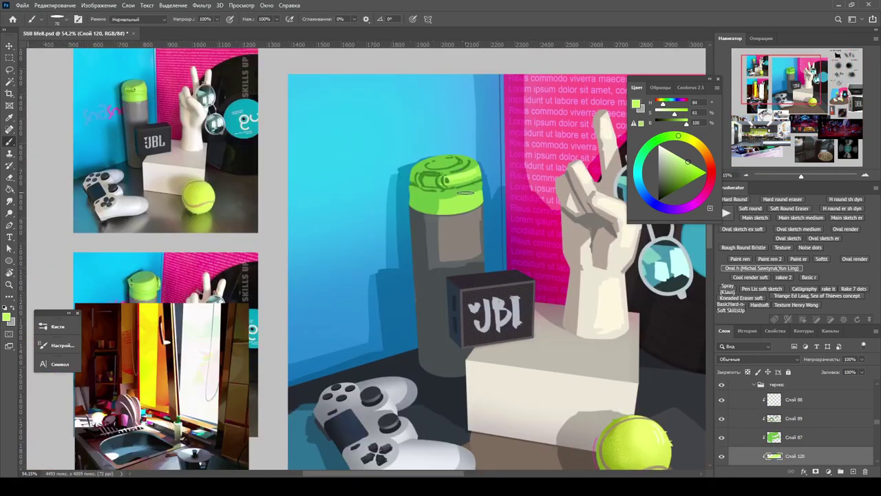
drag(789, 461, 780, 332)
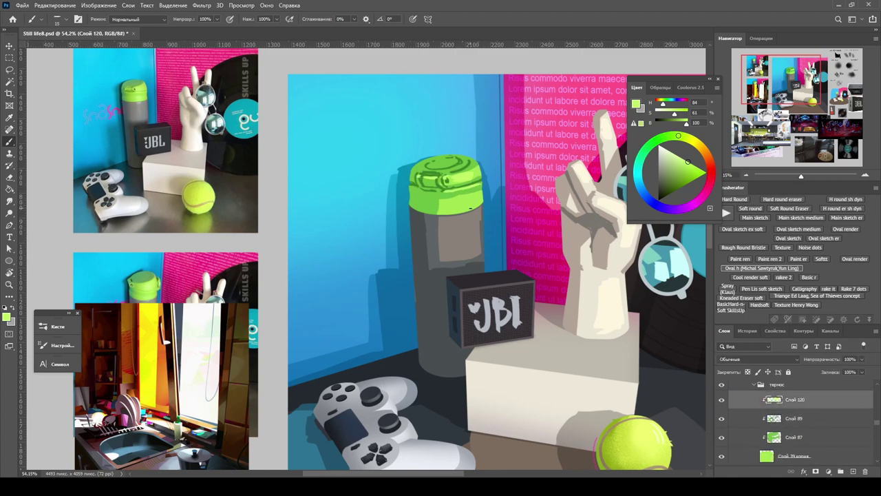
scroll(365, 258, down, 5)
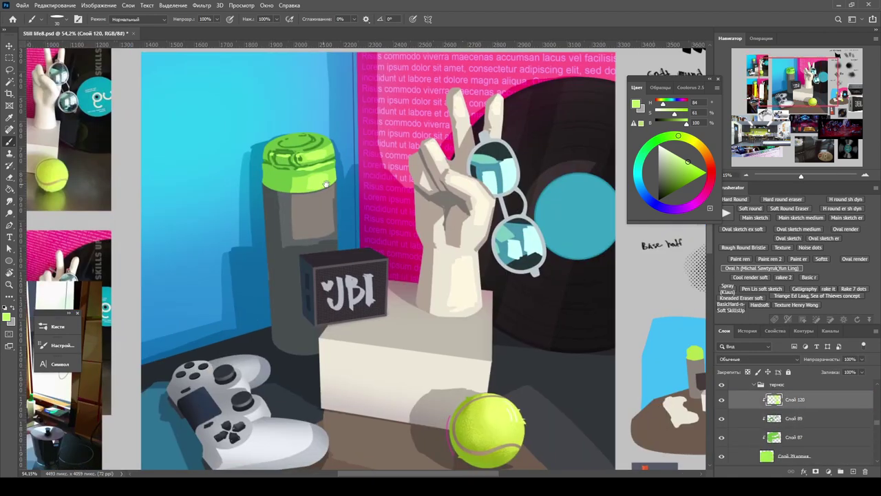
Step: Soften the tennis ball's light area on Слой 82 with a pale yellow-green using the Soft round brush
key(v)
click(727, 392)
scroll(426, 262, up, 4)
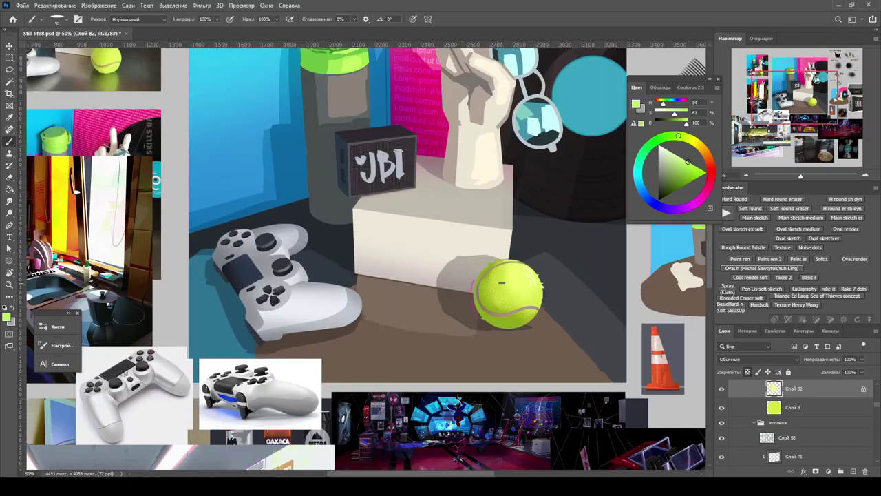
key(b)
key(z)
scroll(456, 358, down, 5)
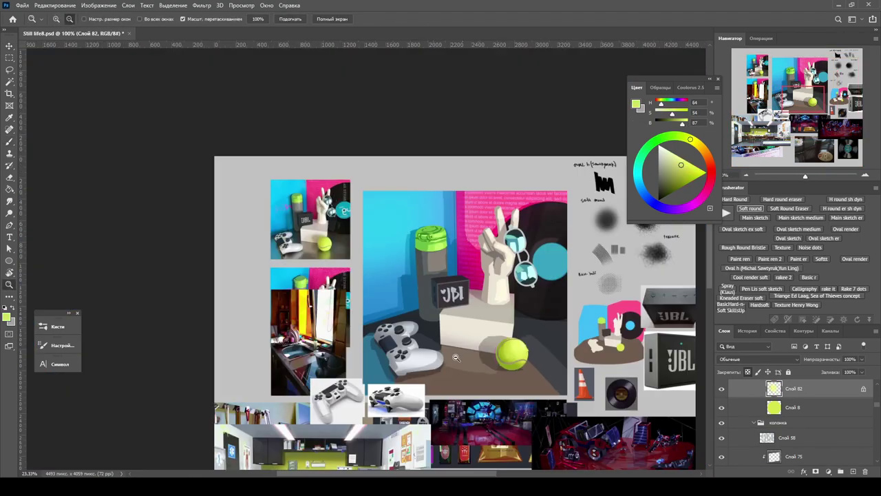
Step: Sample colours from several objects in the reference photo to compare them with the painting
scroll(362, 251, up, 4)
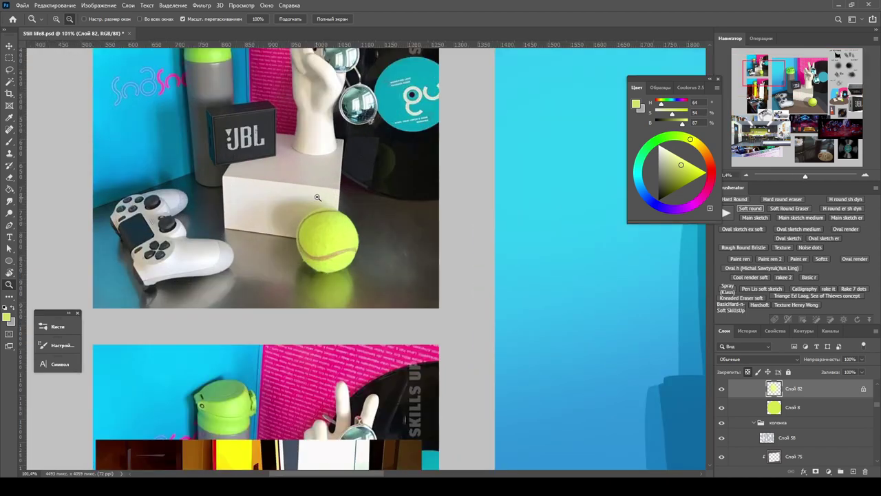
key(b)
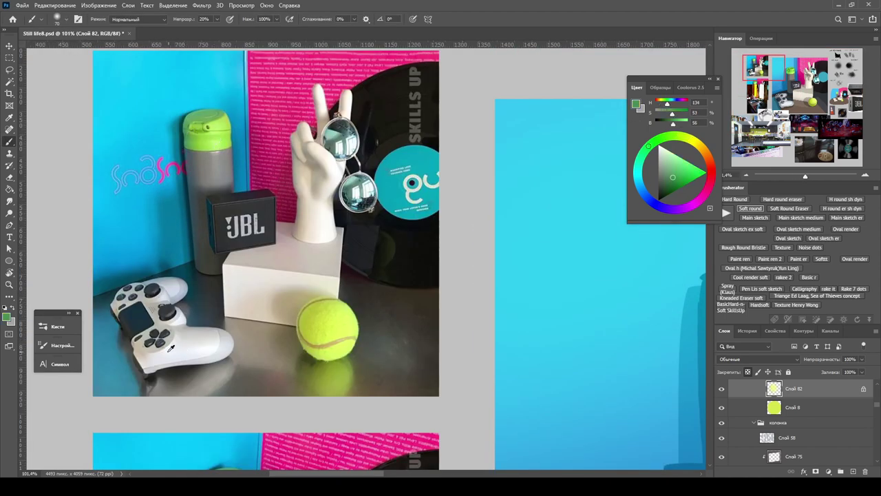
alt+click(171, 348)
alt+click(197, 329)
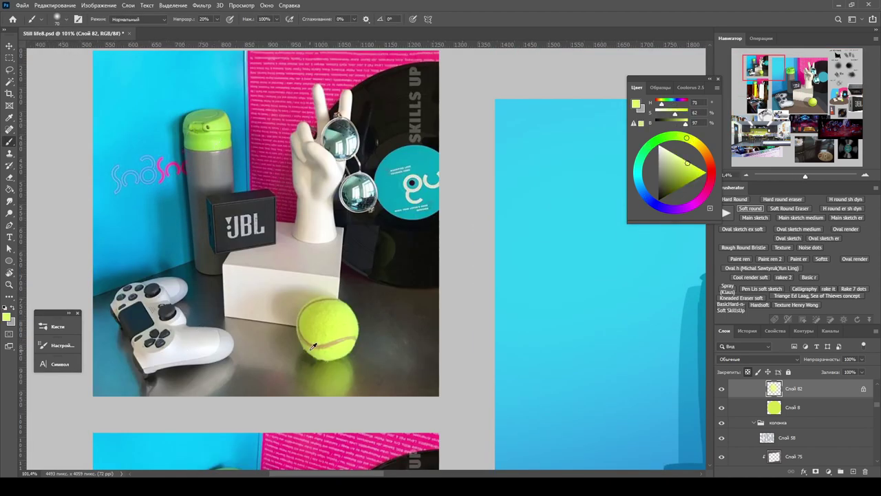
alt+click(328, 174)
key(z)
key(ctrl+0)
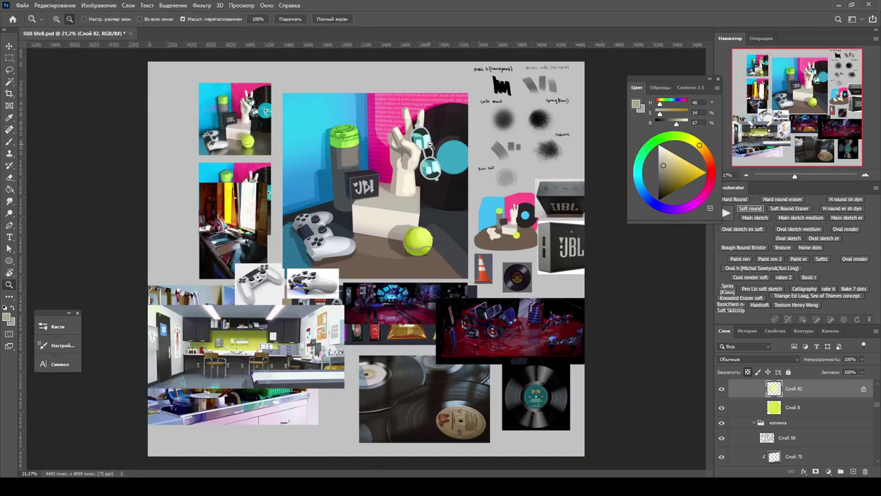
Step: Lock the transparency of the controller shape Фигура 2 and softly brush warm cream-white over its handles at 10% opacity
click(419, 185)
key(ctrl+u)
key(Escape)
key(b)
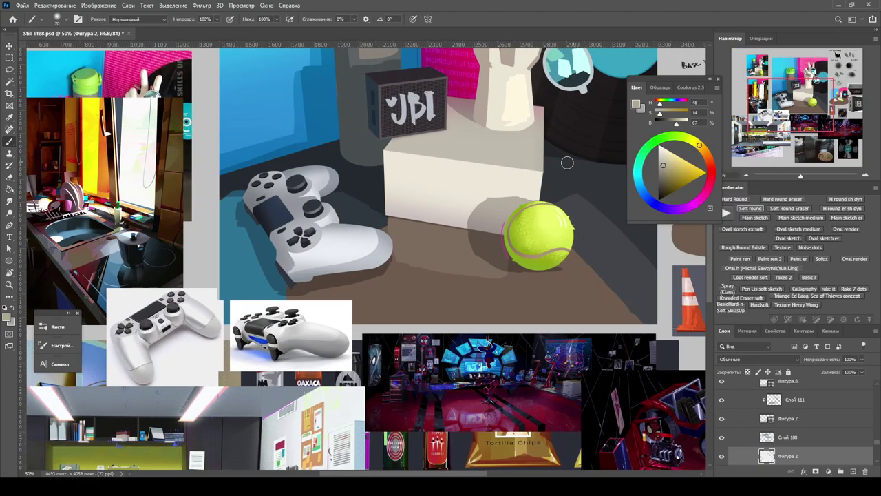
key(ctrl+plus)
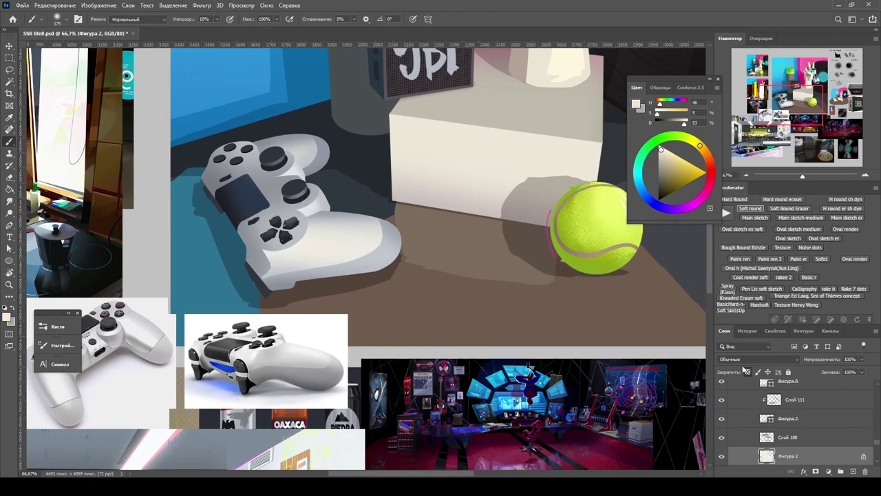
key(z)
key(ctrl+0)
key(ctrl+plus)
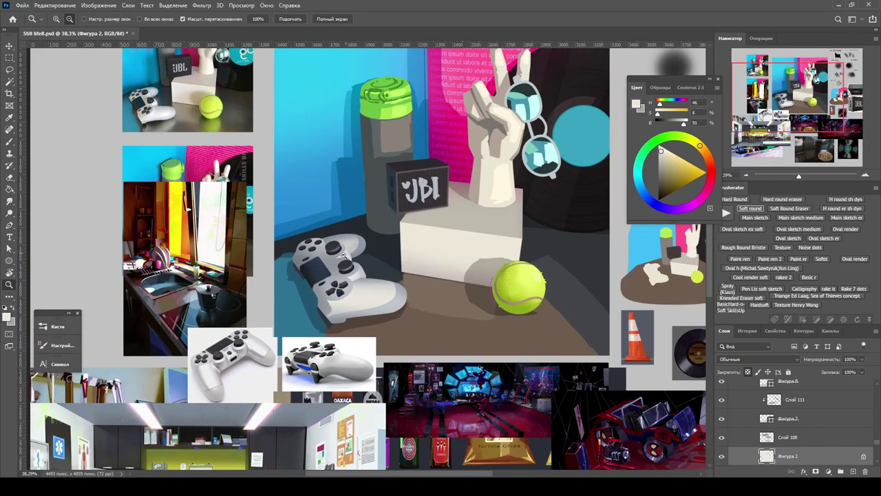
Step: Softly shade the controller's upper body on Слой 104 with light and medium greys using the Soft round brush
drag(343, 255, 348, 224)
key(b)
key(0)
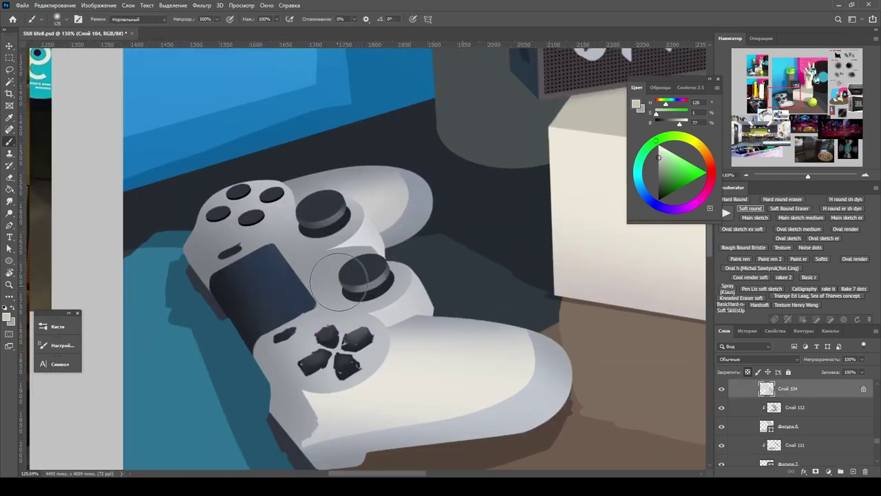
key(ctrl+0)
key(ctrl+plus)
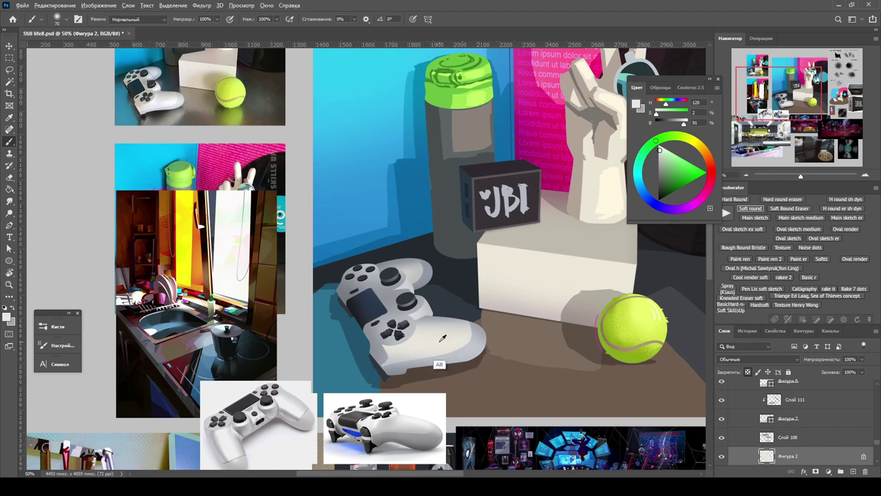
ctrl+click(431, 349)
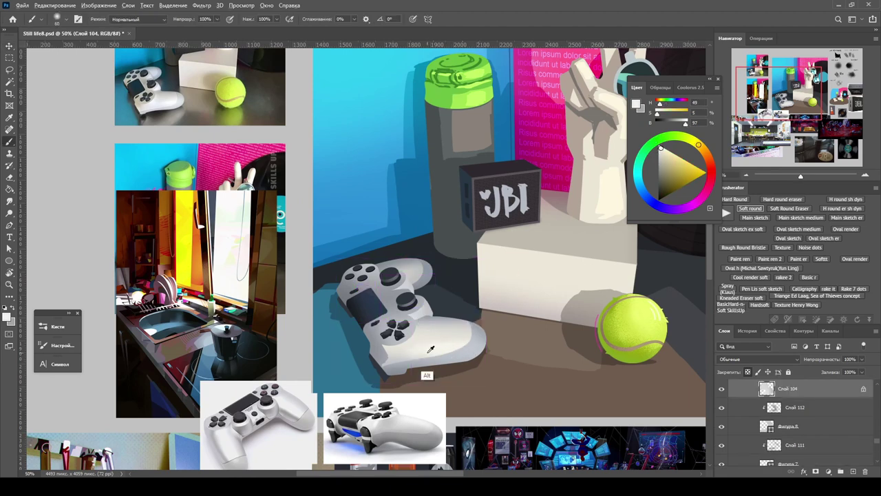
alt+click(415, 281)
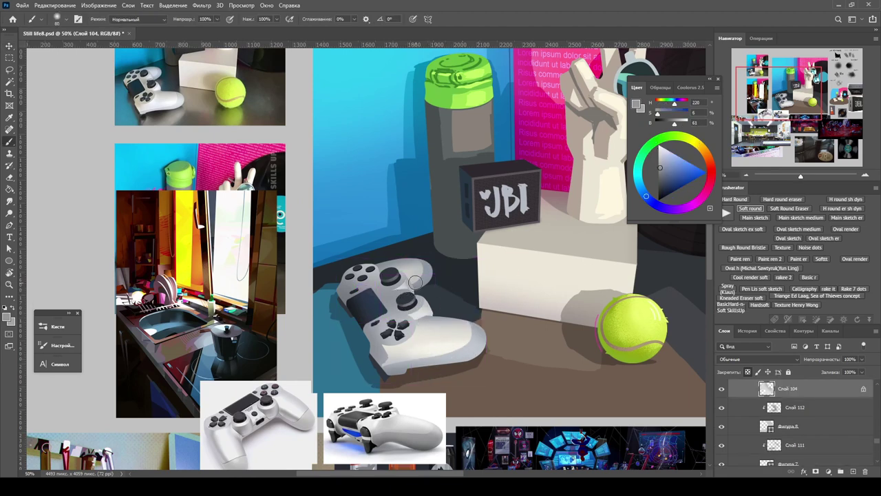
scroll(483, 344, down, 5)
scroll(336, 155, up, 4)
Step: Duplicate the record's teal label ellipse in the пластинка group, shrink the copy around its centre and fill it black
click(791, 456)
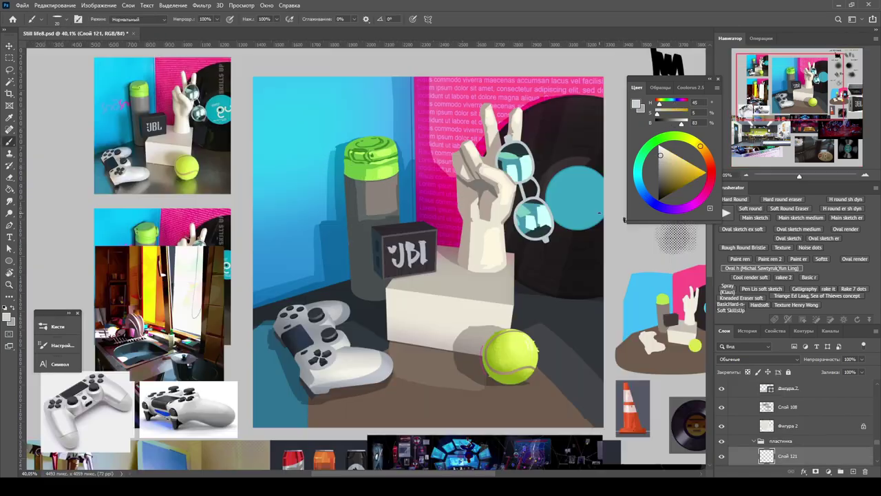
key(v)
key(ctrl+j)
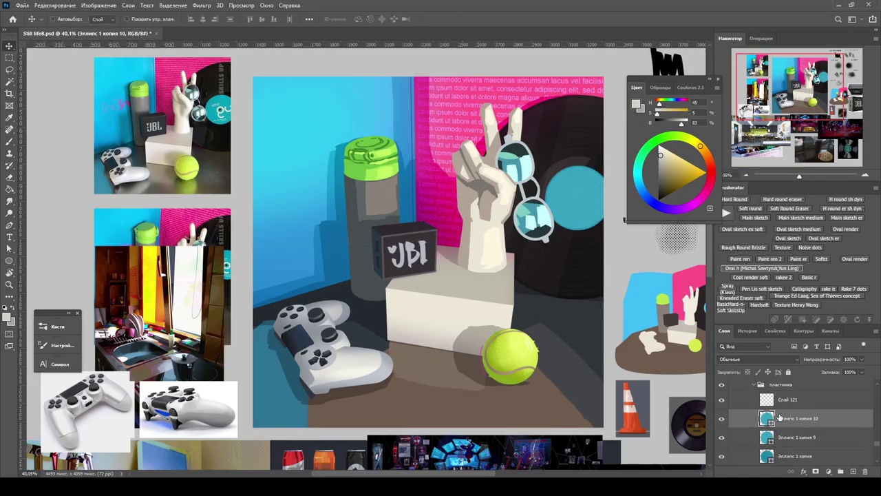
key(ctrl+t)
key(Return)
scroll(625, 153, up, 3)
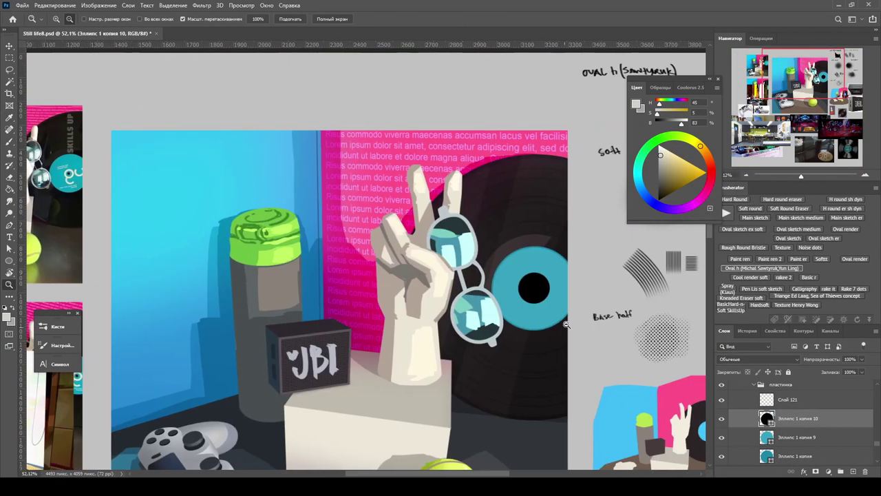
Step: Adjust the black ellipse's fill and scale it to about 20% as the record's centre hole
double_click(766, 418)
key(Return)
key(ctrl+t)
drag(482, 238, 507, 256)
key(Return)
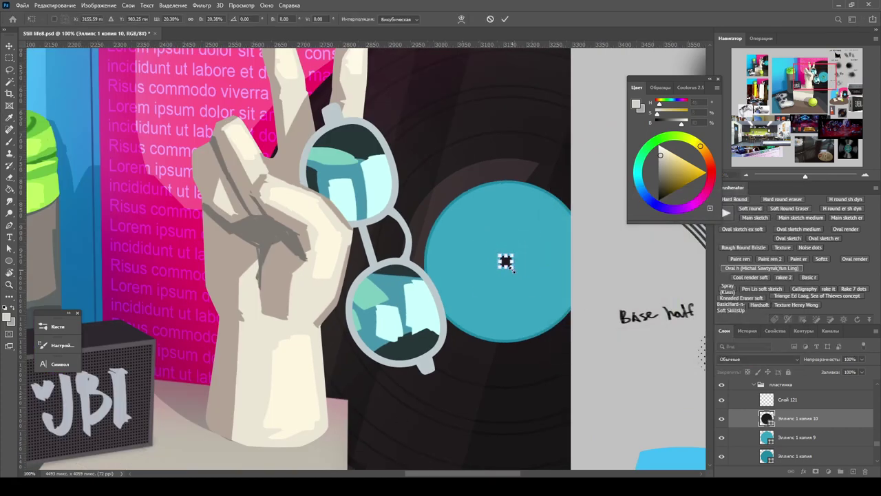
scroll(503, 264, down, 3)
scroll(524, 273, up, 2)
Step: Duplicate the centre hole as a larger ring around it with no fill and a 10 px off-white stroke
click(774, 331)
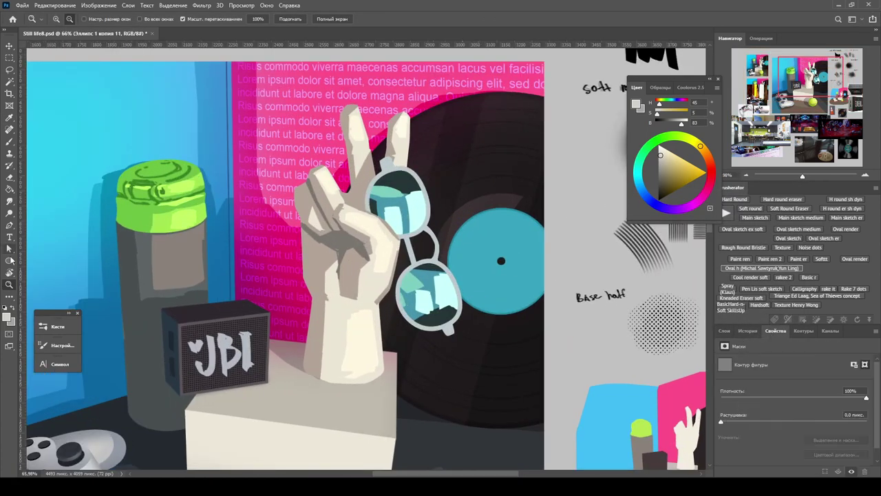
key(u)
click(152, 19)
click(210, 36)
key(Escape)
click(115, 18)
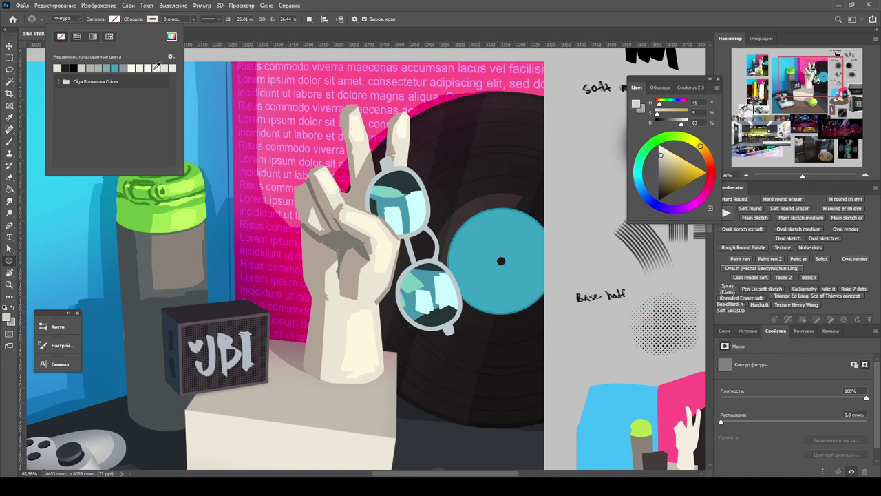
key(Escape)
drag(501, 260, 513, 270)
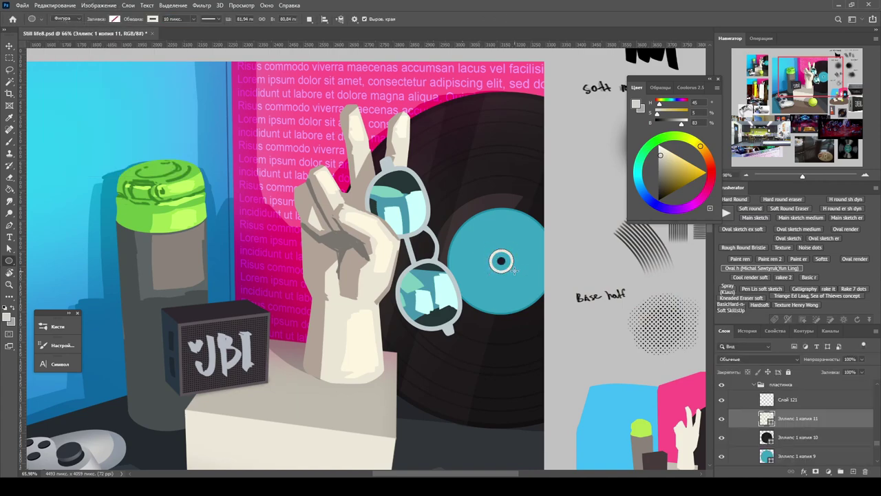
Step: Adjust the stroke width and size of the off-white ring around the record's centre hole
scroll(513, 270, up, 2)
key(p)
key(Return)
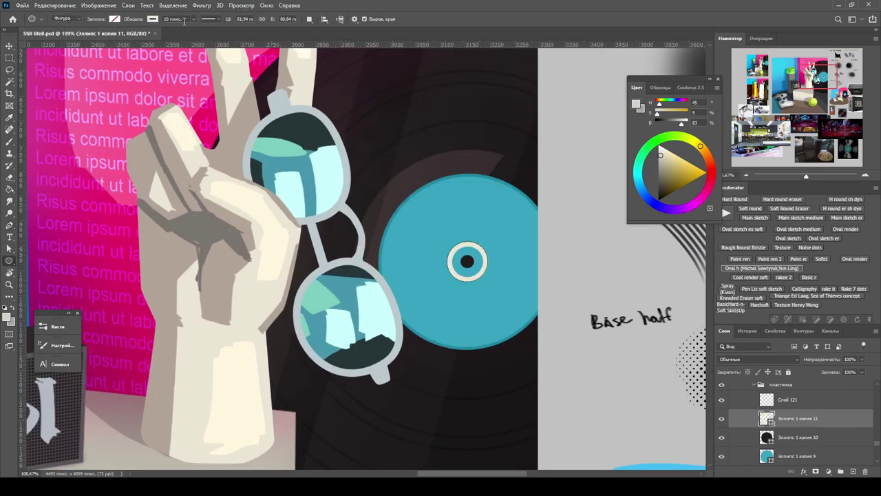
scroll(460, 328, down, 5)
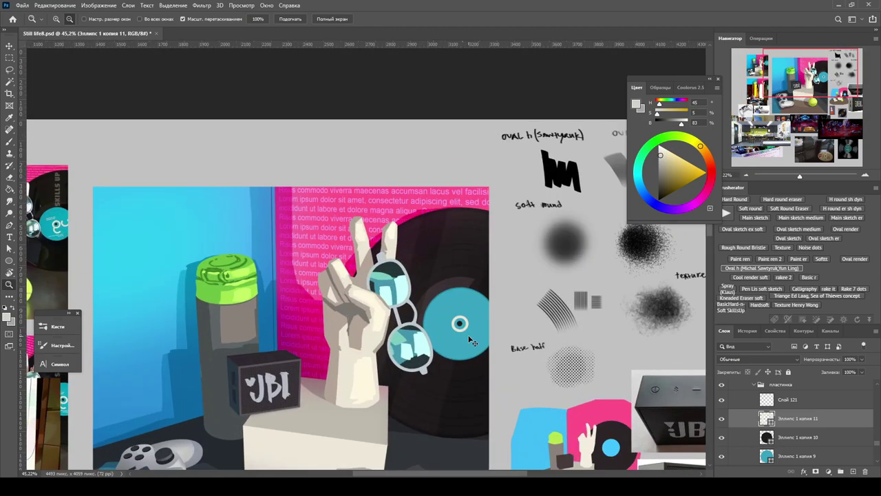
key(ctrl+t)
key(Return)
key(z)
scroll(454, 321, down, 2)
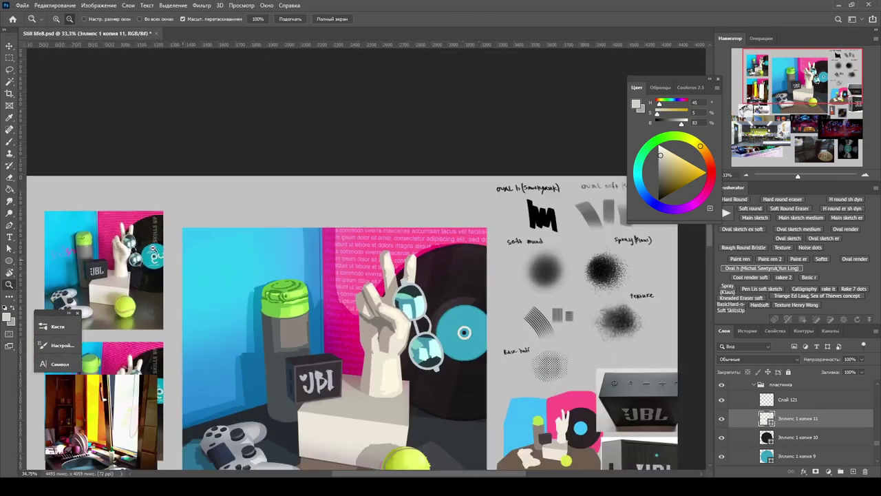
Step: Duplicate the off-white ring twice, placing one copy below the centre ring and another at its upper right
scroll(390, 334, up, 5)
drag(391, 334, 432, 302)
scroll(406, 290, down, 4)
scroll(379, 289, down, 3)
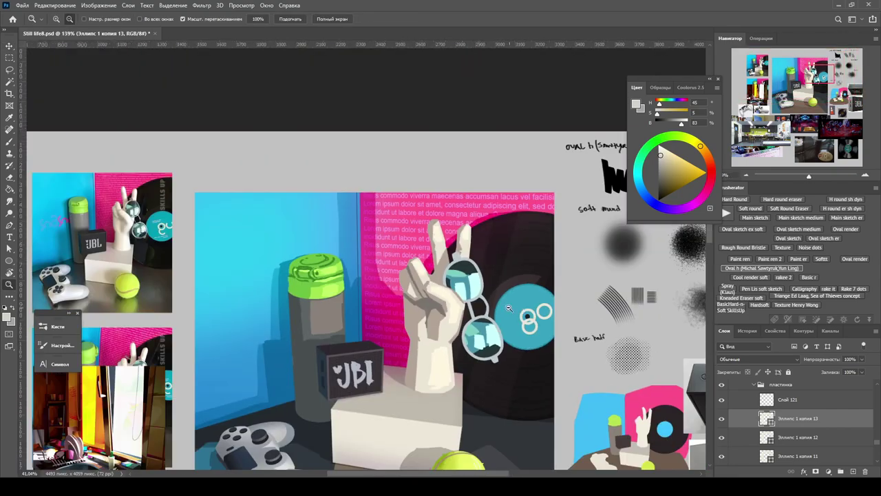
Step: Select the three rings on the record label together, enlarge them slightly and adjust their position
scroll(508, 308, up, 3)
key(alt+shift+bracketleft)
key(alt+shift+bracketleft)
scroll(508, 308, up, 3)
key(ctrl+t)
drag(531, 274, 541, 270)
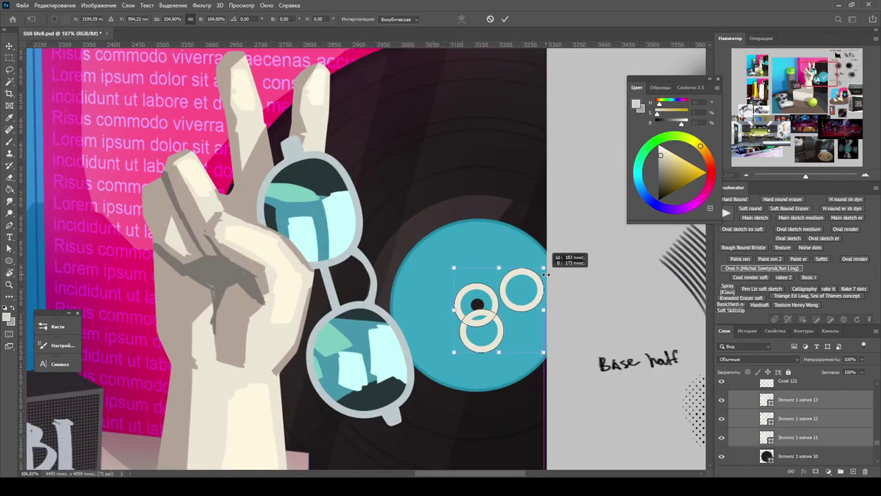
drag(540, 338, 551, 249)
key(Return)
key(z)
scroll(255, 252, down, 3)
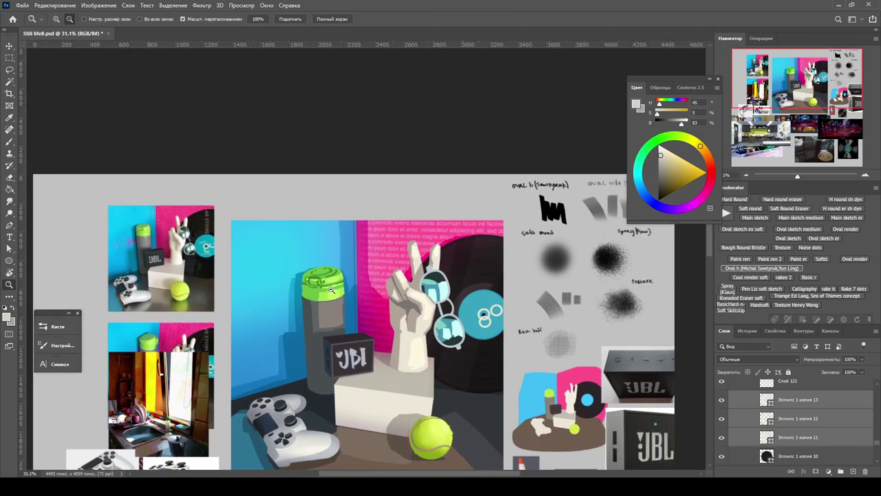
Step: Add layer masks to Эллипс 1 копия 13 and копия 12 and mask out parts of both rings to form letters
scroll(254, 252, up, 3)
scroll(255, 252, up, 5)
key(v)
click(779, 402)
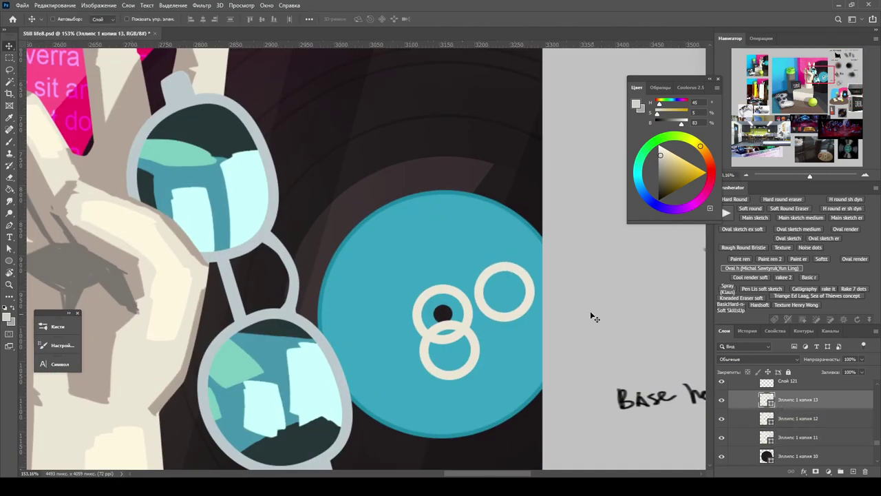
key(z)
scroll(520, 295, down, 5)
scroll(544, 301, up, 5)
click(829, 471)
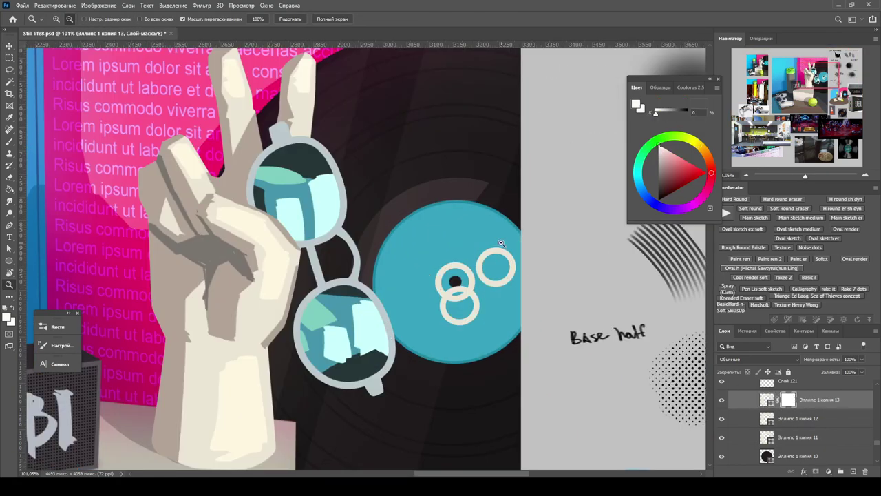
key(b)
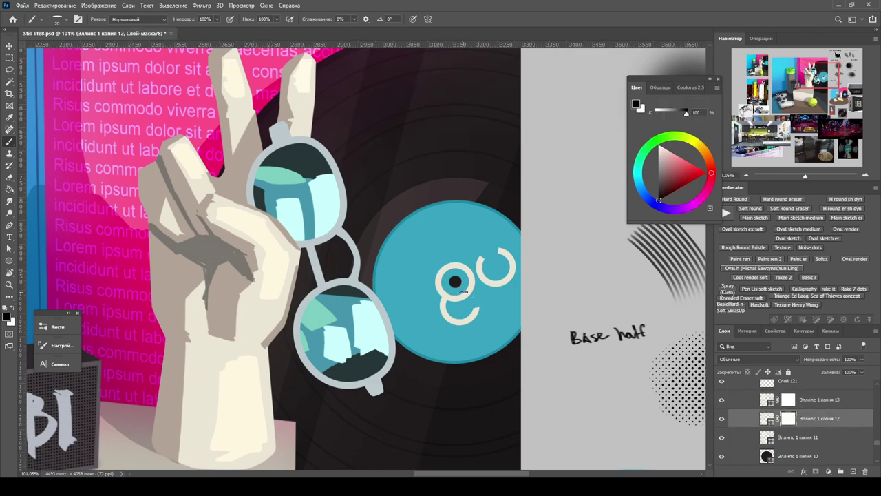
scroll(463, 292, down, 5)
scroll(578, 222, up, 4)
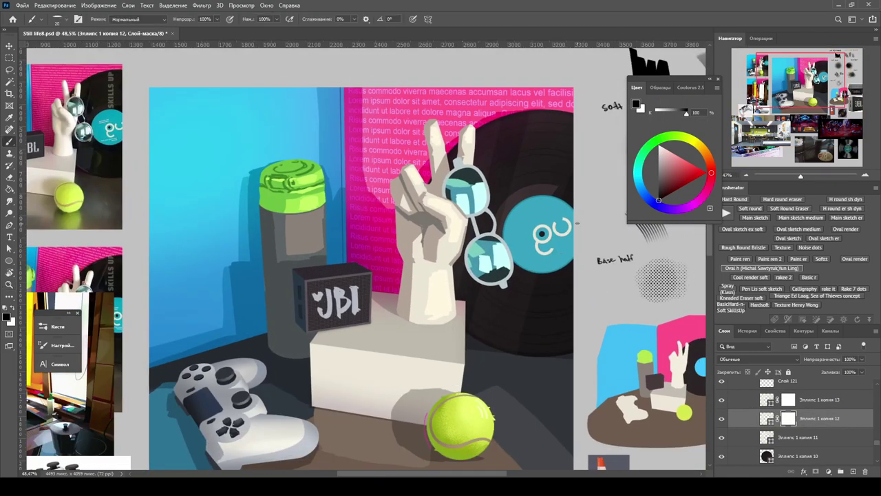
Step: Set the stroke width of the three off-white logo rings on the record label to 14 px
alt+click(577, 223)
click(769, 399)
key(v)
click(9, 261)
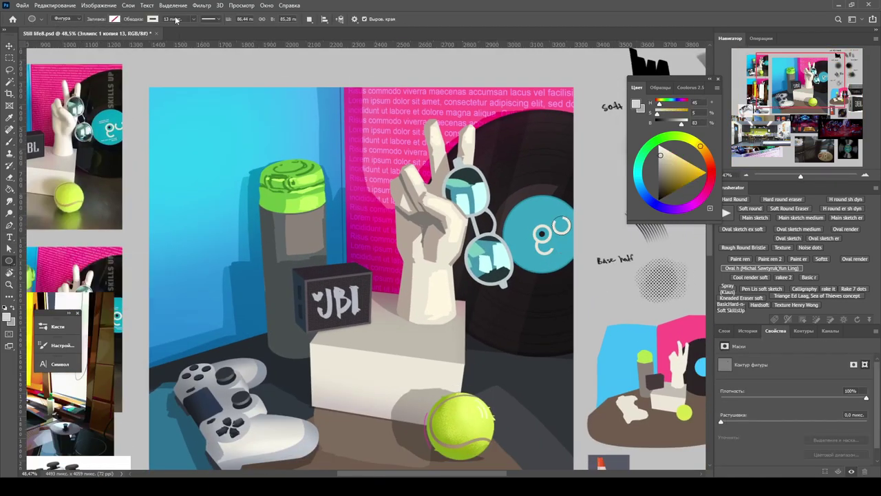
click(820, 418)
key(alt+bracketleft)
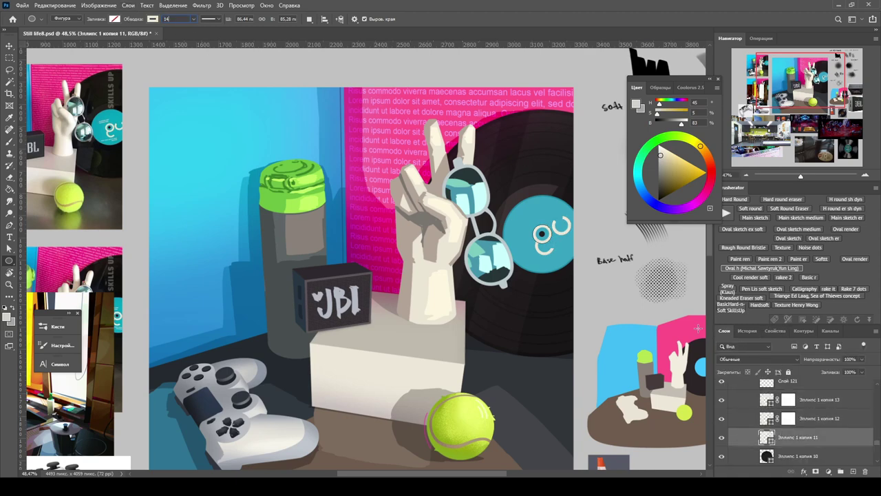
key(Return)
key(Return)
Step: Place a Lorem ipsum paragraph text box across the record label and set its font size to 16 pt
key(ctrl+plus)
key(t)
drag(346, 217, 546, 321)
drag(544, 269, 638, 269)
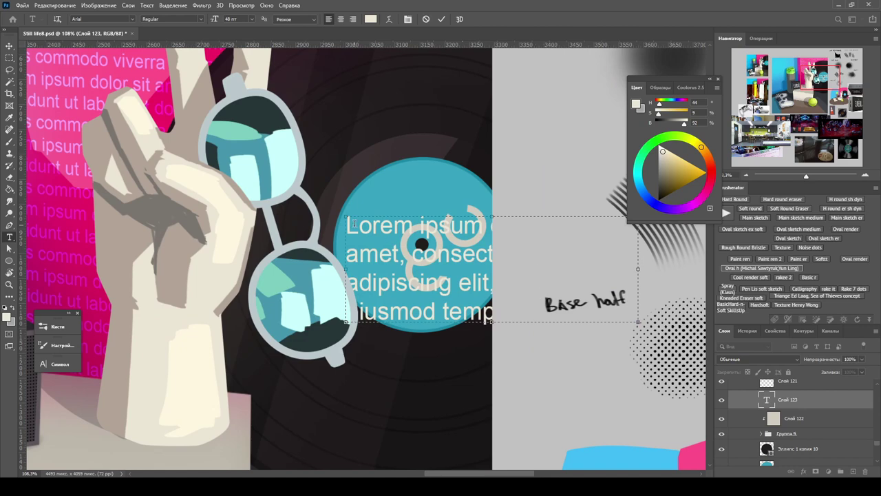
key(ctrl+z)
key(ctrl+z)
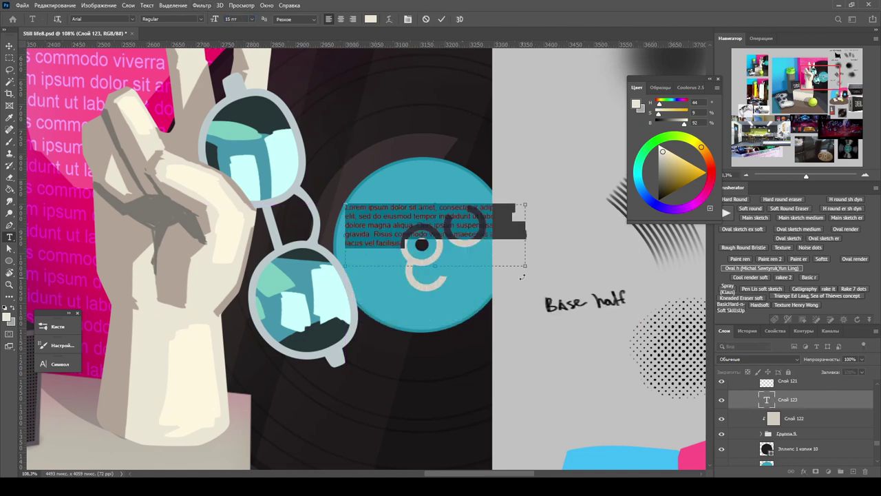
drag(344, 204, 277, 199)
text(16)
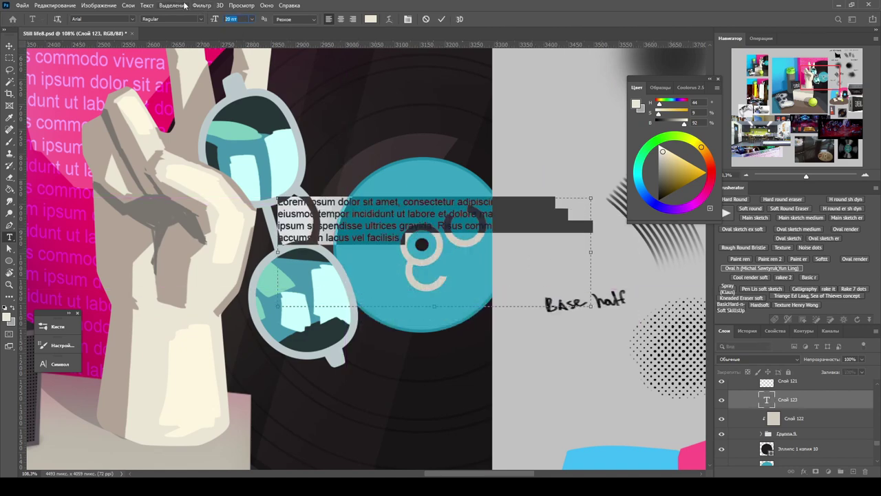
key(Return)
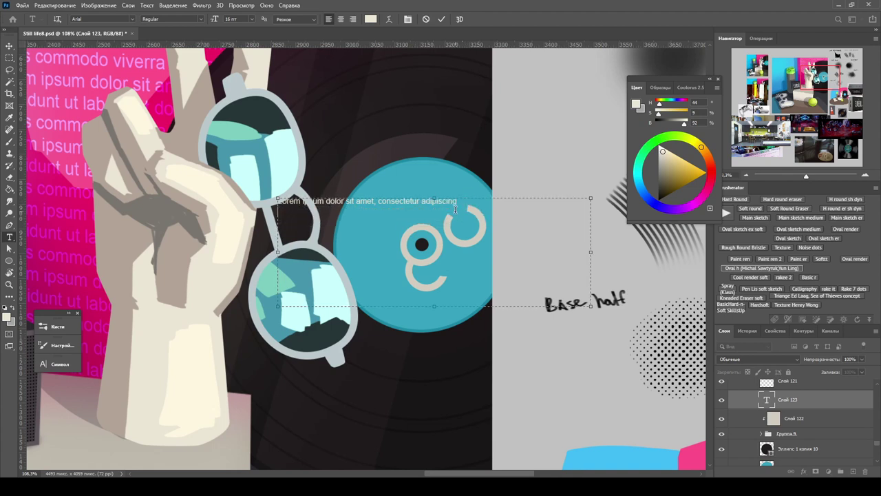
Step: Trim the placeholder text to a few short lines separated by a gap for the logo, and narrow its text box
drag(432, 201, 418, 218)
key(BackSpace)
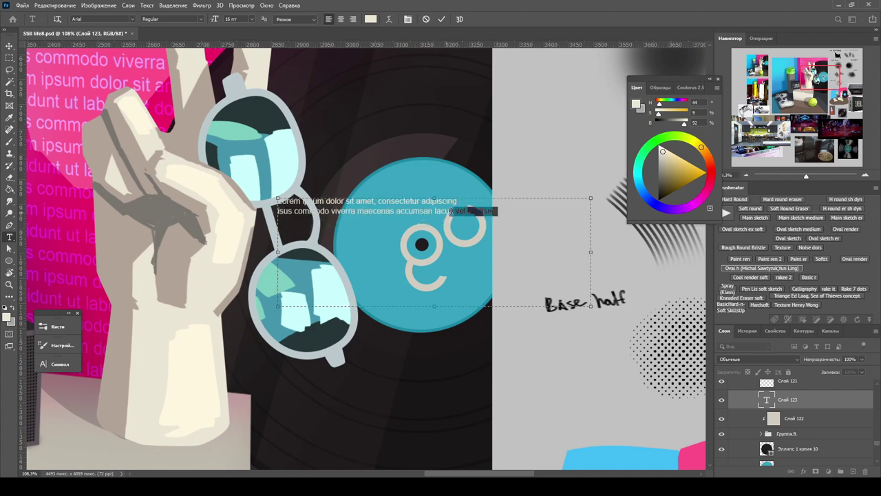
key(ctrl+z)
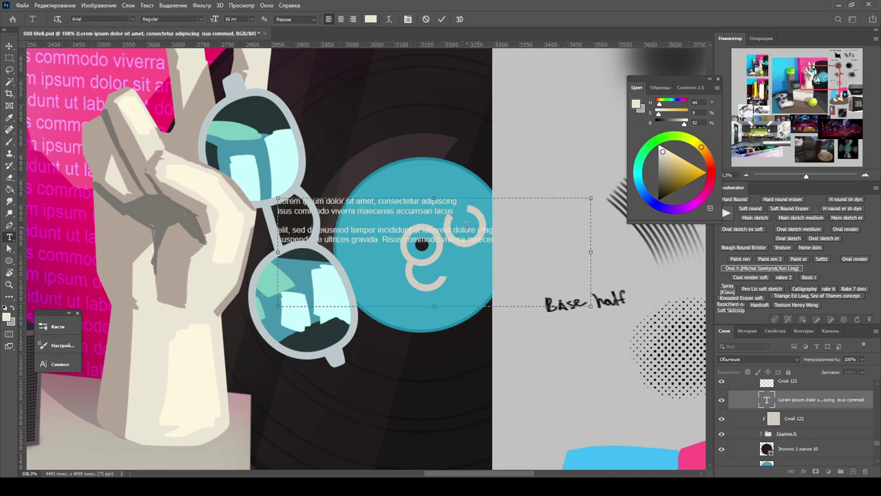
scroll(407, 204, down, 6)
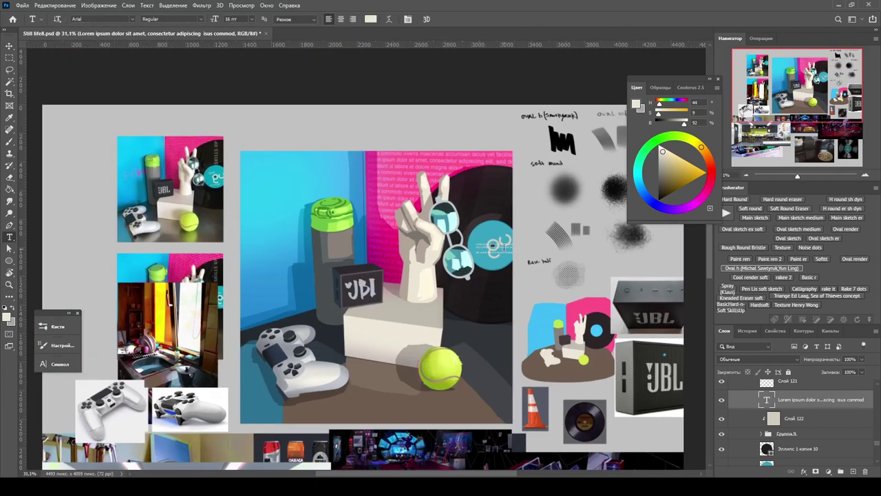
key(v)
scroll(480, 245, up, 3)
key(t)
drag(589, 243, 513, 240)
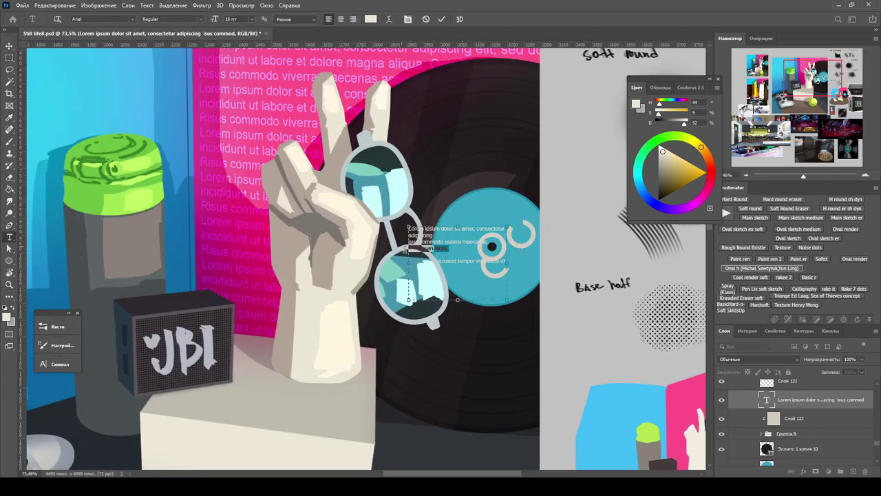
double_click(420, 236)
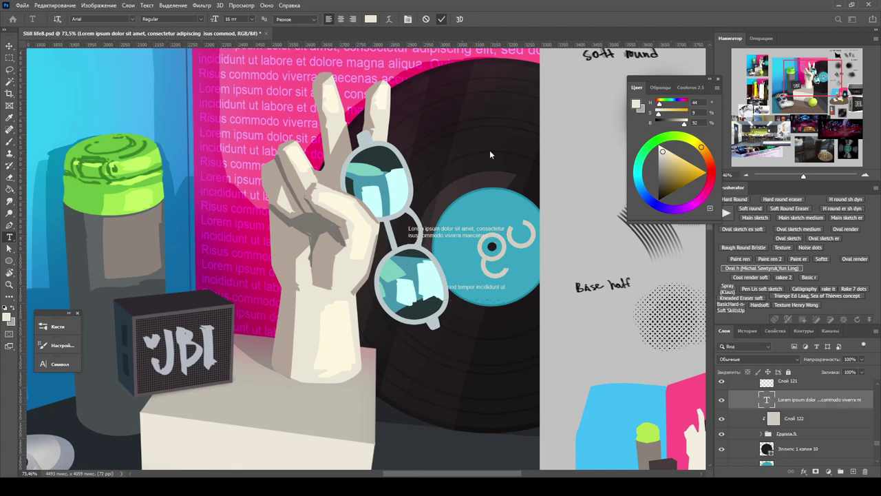
Step: Move the placeholder text onto the record label, rotate it to slope steeply upward, and set its font size to 14 pt
key(ctrl+t)
drag(544, 251, 536, 229)
click(503, 15)
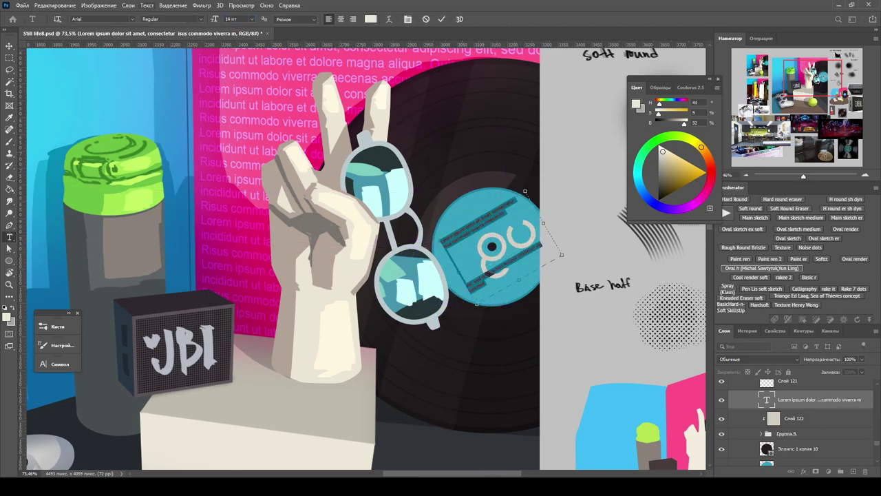
key(z)
scroll(451, 239, down, 5)
scroll(424, 179, up, 6)
key(t)
click(423, 179)
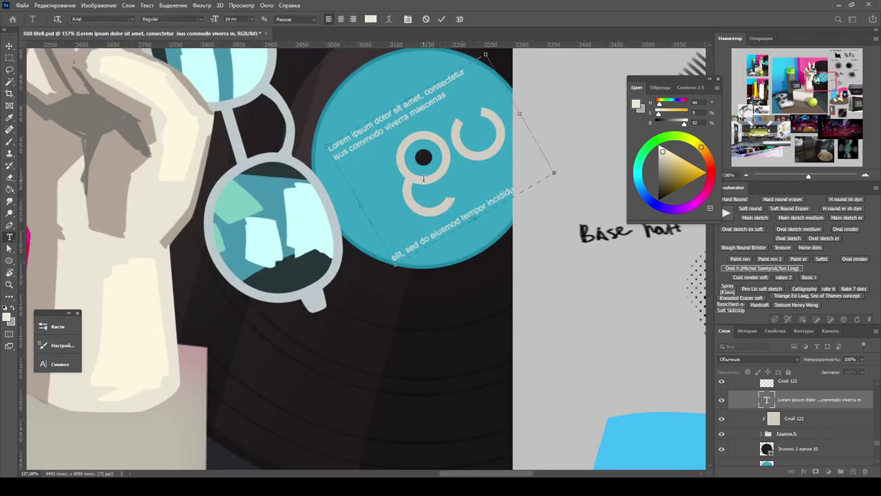
key(Escape)
key(z)
scroll(425, 207, down, 5)
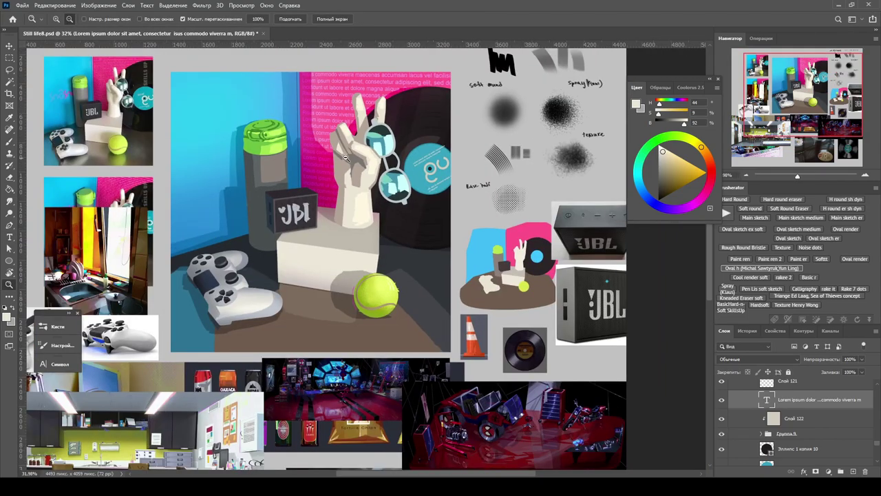
Step: Reduce the tilt of the label text, shift it around the logo, and set its font size to 13 pt
scroll(562, 216, up, 3)
scroll(572, 219, up, 3)
key(t)
click(501, 226)
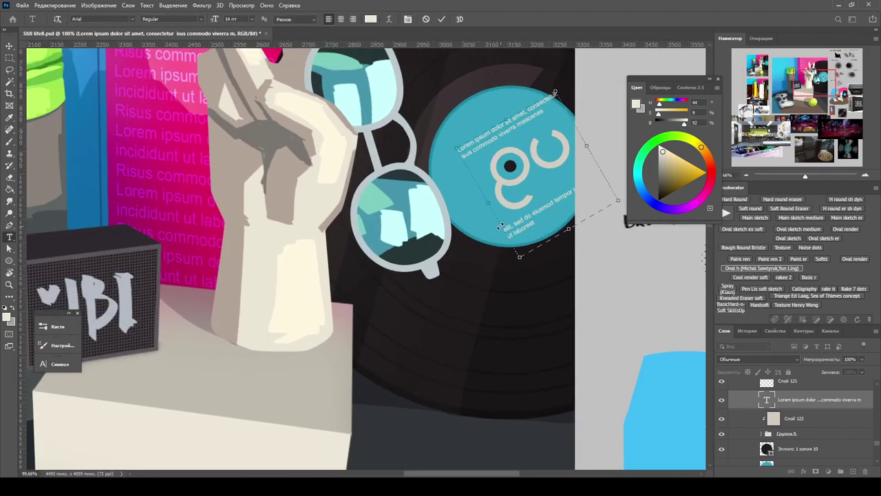
drag(602, 147, 535, 172)
drag(515, 108, 503, 181)
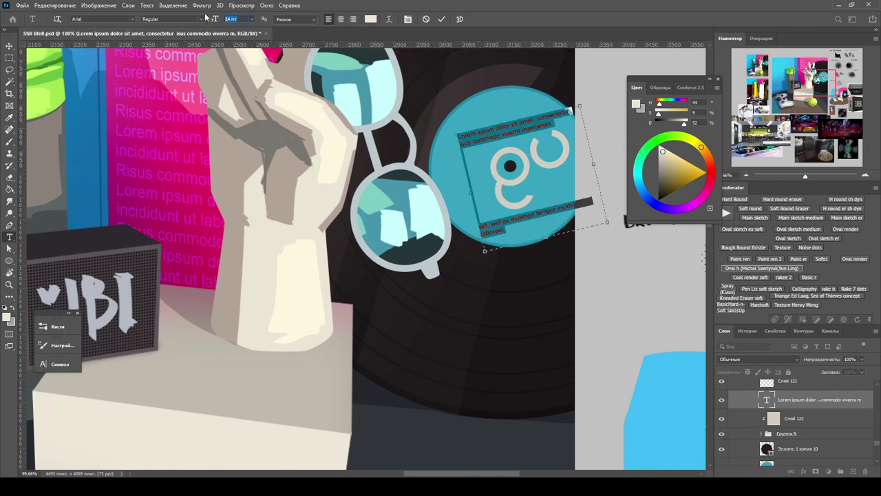
key(Escape)
key(v)
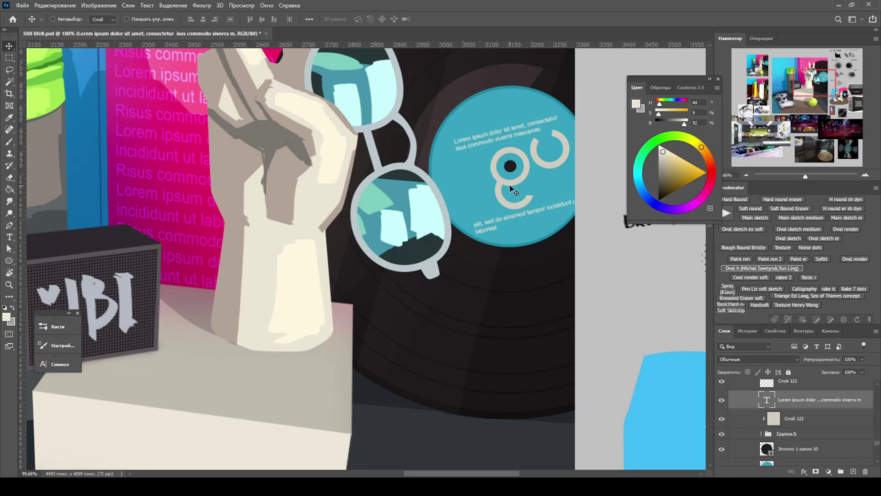
Step: Delete the words after "incididunt" so the lower label text fits on one line, and commit the text edit
key(t)
scroll(513, 192, down, 4)
scroll(513, 191, up, 4)
scroll(513, 191, down, 4)
scroll(513, 191, up, 4)
drag(480, 234, 449, 235)
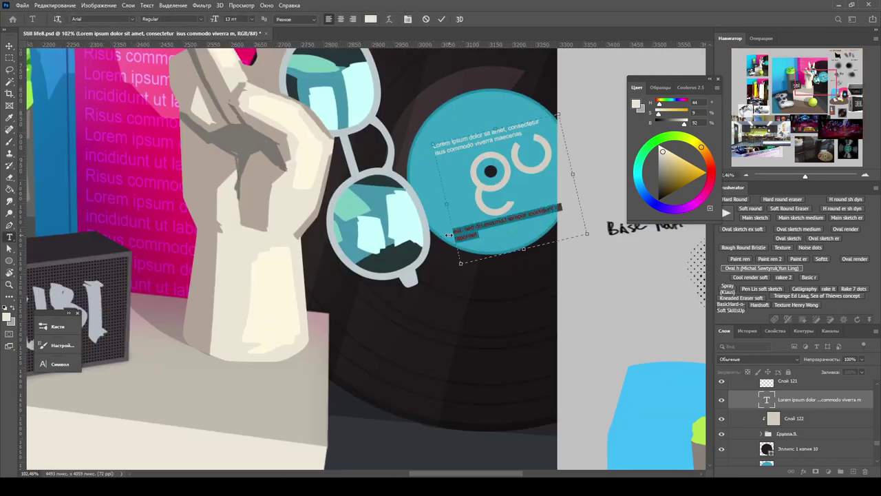
click(441, 21)
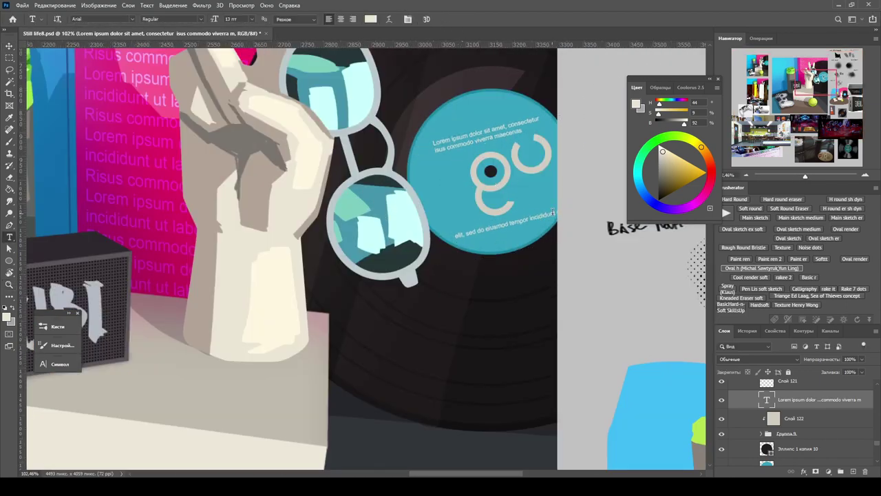
click(560, 158)
key(v)
scroll(475, 170, down, 4)
scroll(475, 170, up, 4)
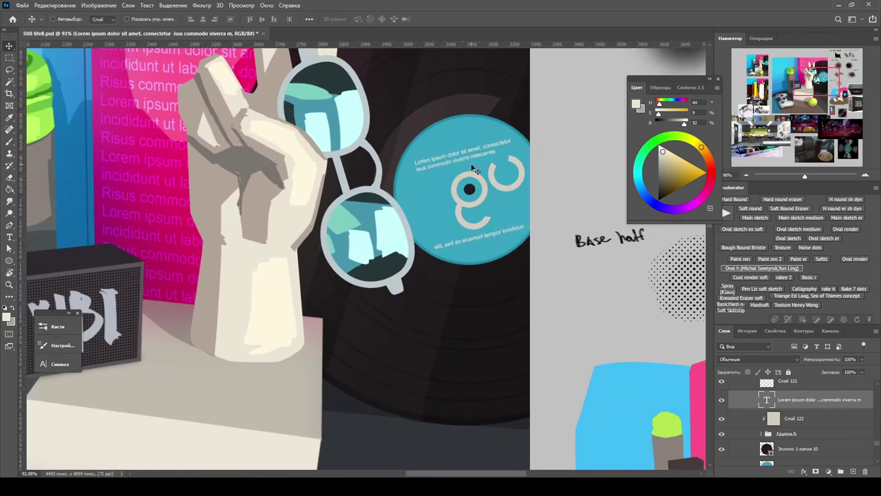
Step: Raise the lightness of Слой 122 over the record logo by 4 with Hue/Saturation, and try a further increase of 3
key(z)
scroll(475, 170, down, 4)
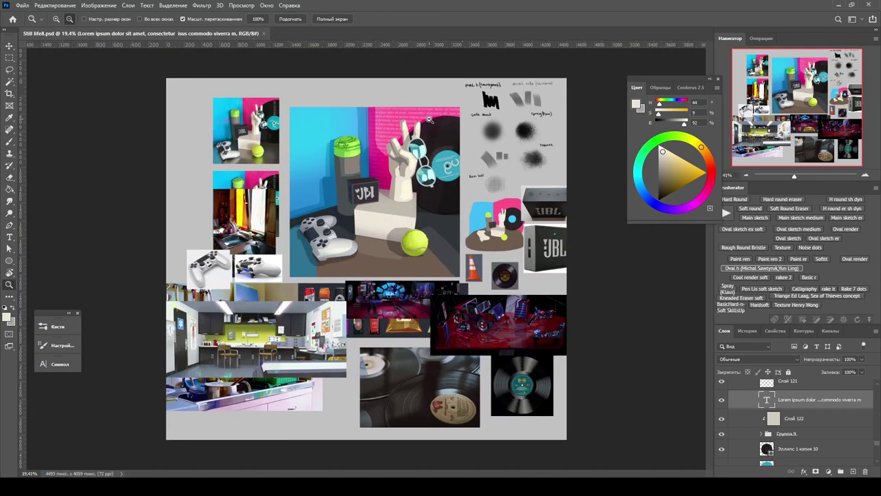
scroll(394, 178, up, 4)
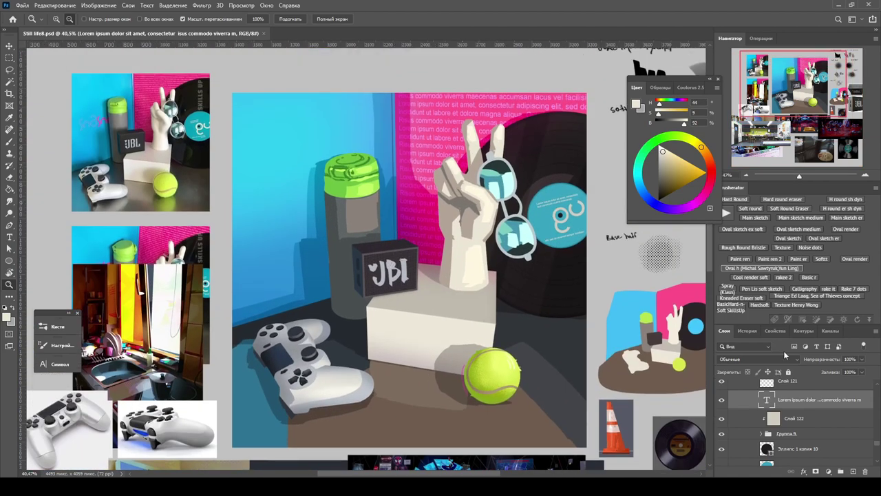
key(alt+bracketleft)
key(ctrl+u)
key(Tab)
key(Tab)
text(4)
key(Return)
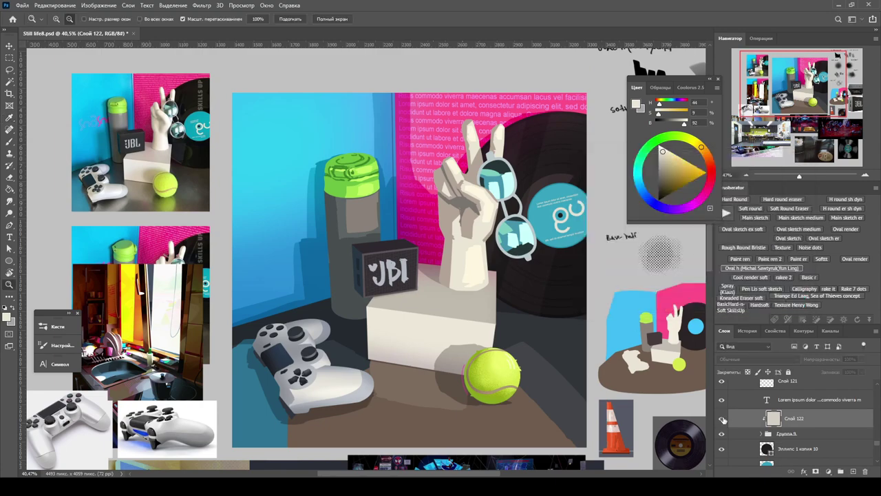
key(ctrl+u)
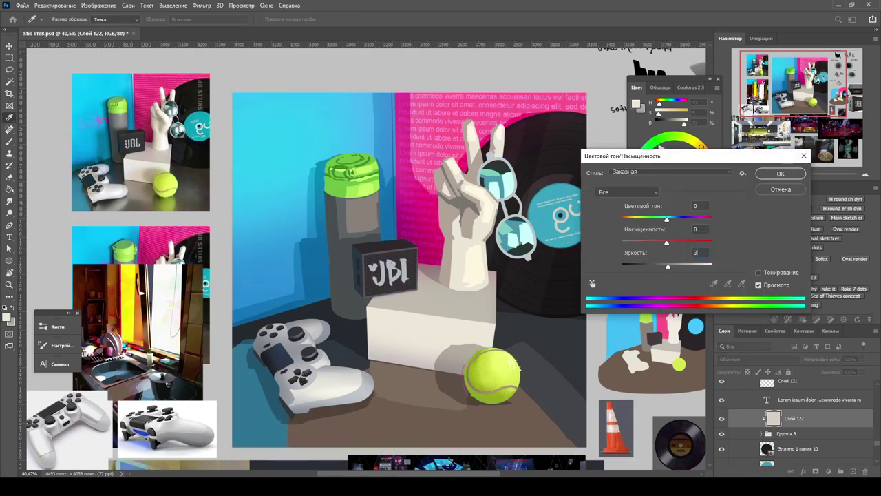
key(Escape)
Step: Add a clipped layer above the bottle's Слой 86 in Жесткий свет mode and paint soft dark shading on the lower bottle with Soft round
scroll(391, 270, down, 5)
scroll(392, 270, up, 6)
scroll(391, 270, down, 4)
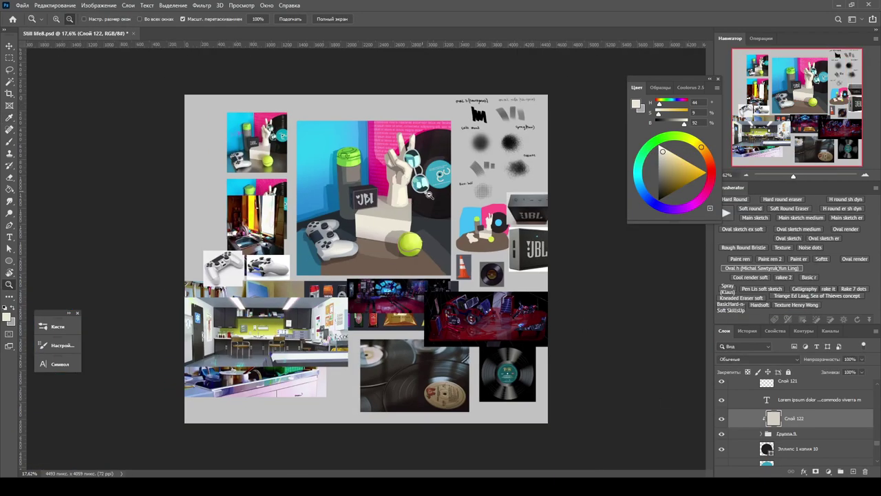
scroll(341, 200, up, 8)
key(b)
ctrl+click(336, 210)
alt+click(336, 210)
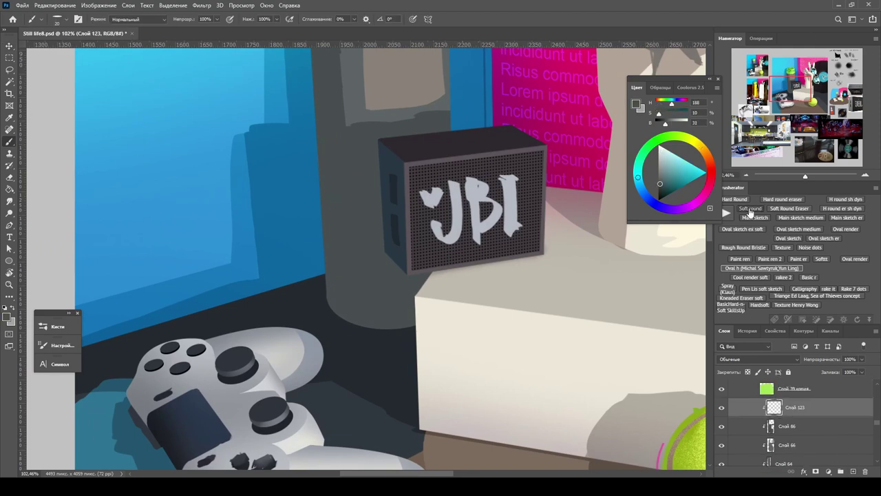
click(751, 208)
click(758, 359)
click(758, 365)
scroll(363, 255, down, 4)
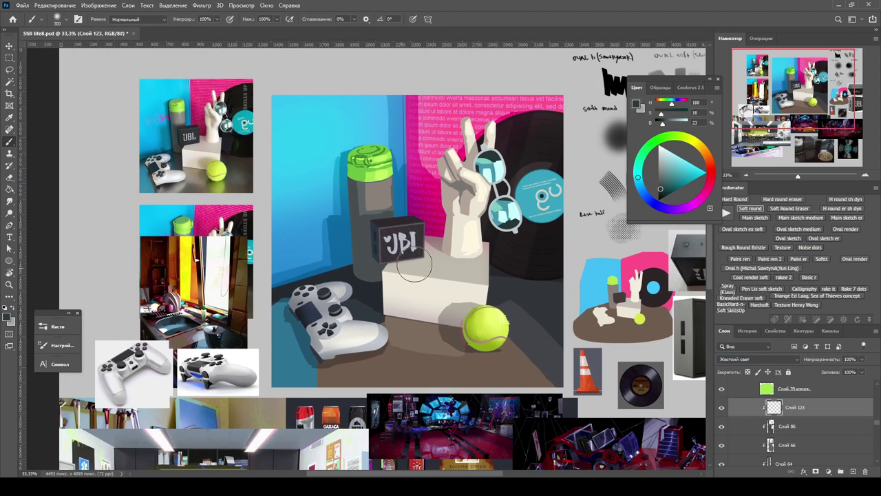
drag(371, 276, 318, 245)
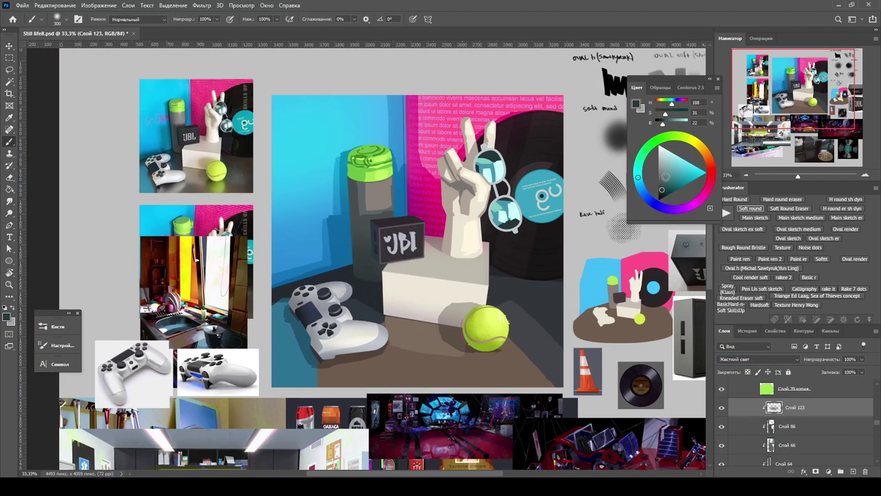
Step: Add a layer in Группа 5 above Заливка цветом 2, set it to Жесткий свет, and brush soft dark teal tones over the table
key(v)
click(854, 472)
click(758, 358)
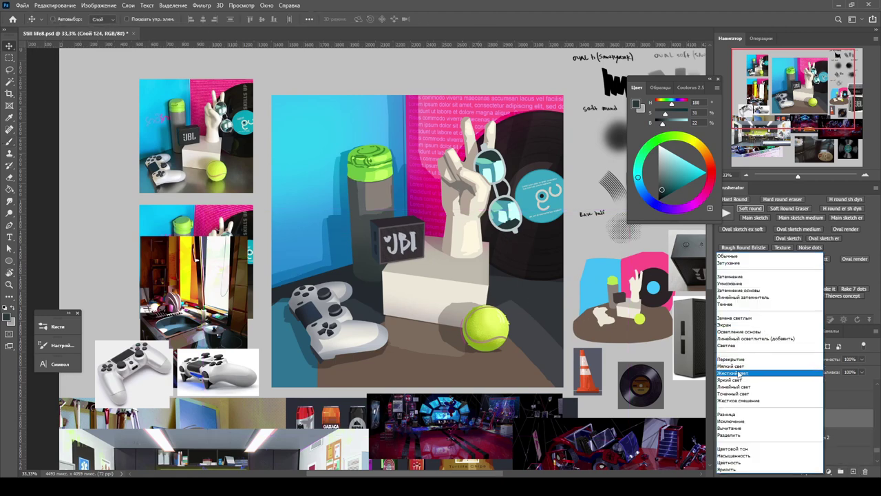
click(739, 372)
key(b)
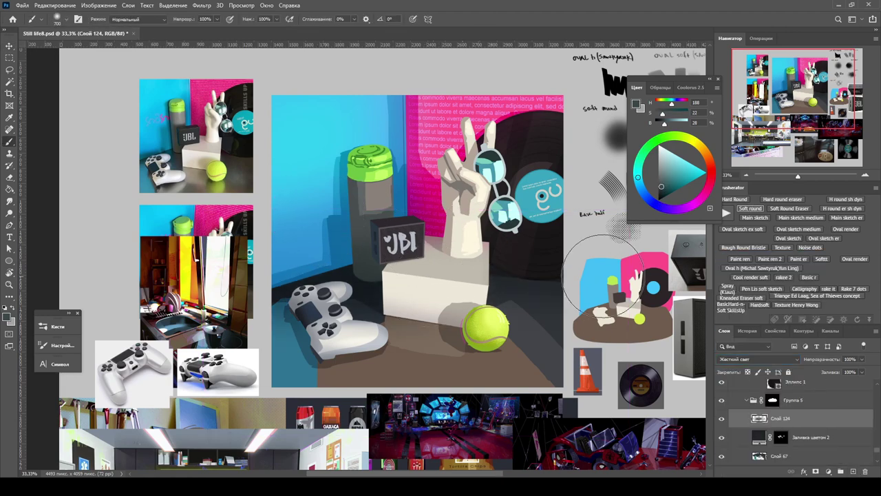
key(ctrl+minus)
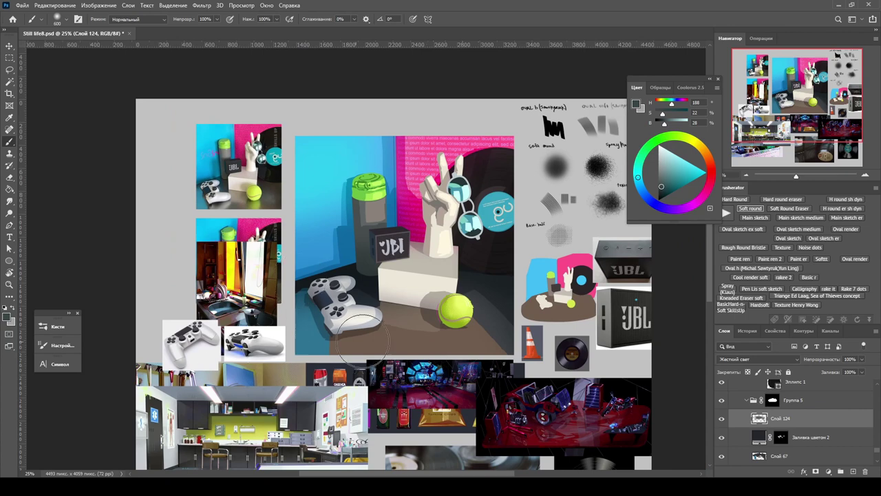
key(alt+bracketleft)
key(alt+bracketleft)
key(ctrl+u)
drag(675, 220, 682, 220)
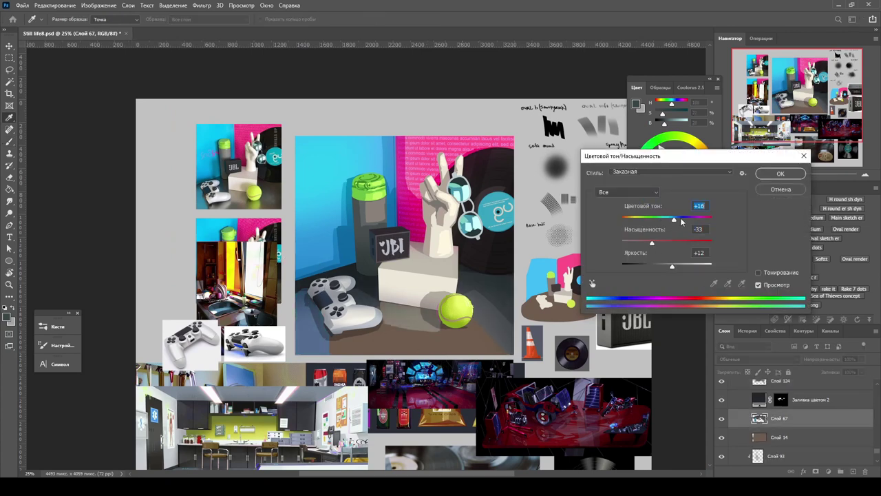
click(780, 190)
Step: Lock the transparency of Слой 67, hide that layer, and change the fill colour of Заливка цветом 2
key(b)
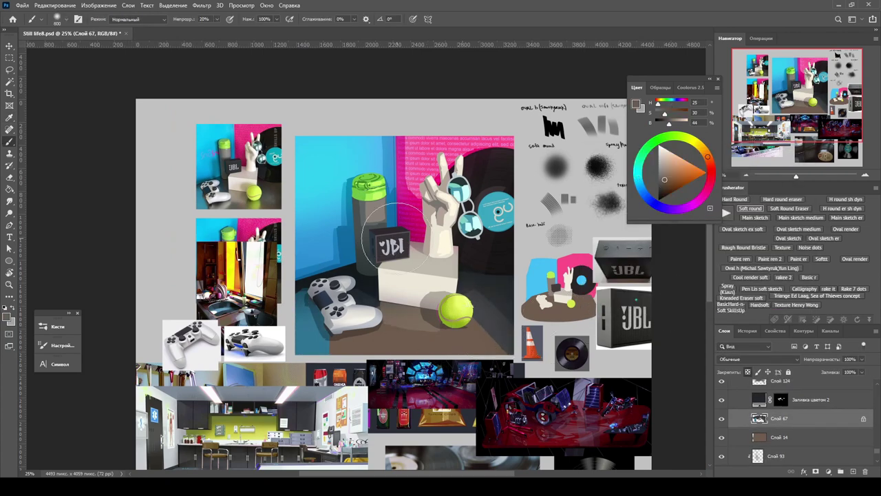
double_click(759, 399)
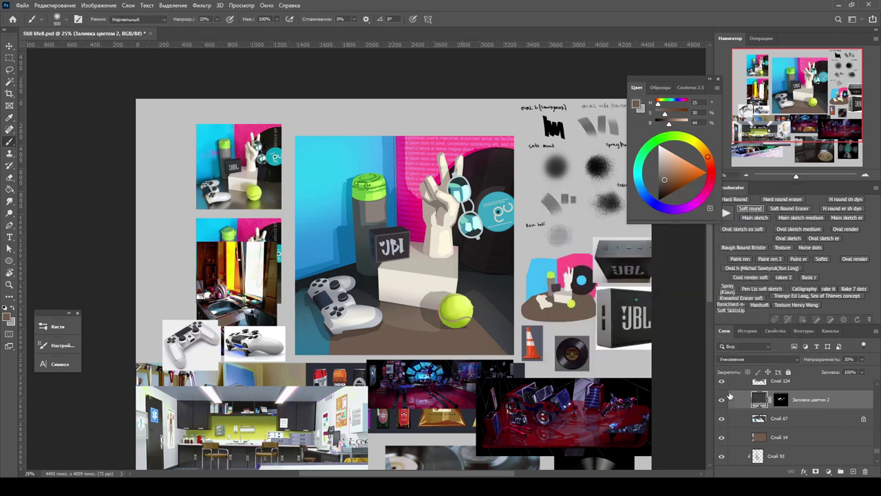
click(758, 211)
key(z)
scroll(367, 230, down, 3)
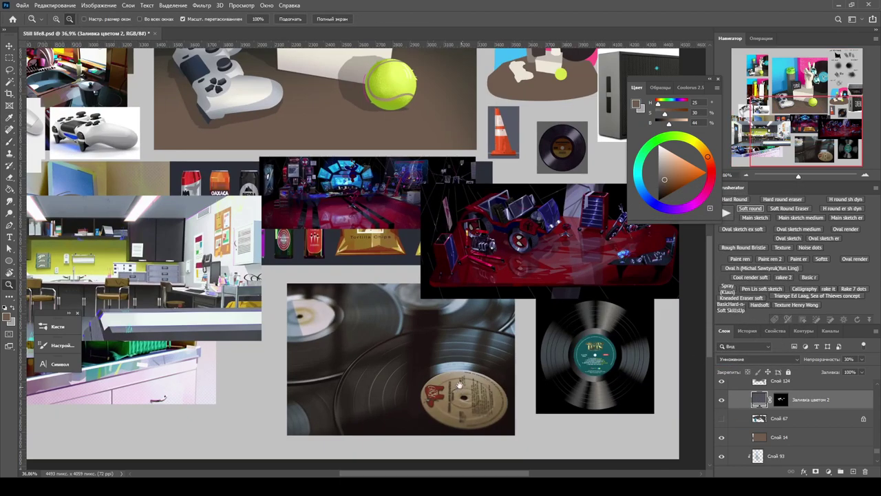
Step: Show Слой 67 and compare the table with Слой 124 and Заливка цветом 2 hidden and shown
scroll(367, 229, up, 3)
scroll(367, 229, down, 3)
scroll(367, 229, up, 2)
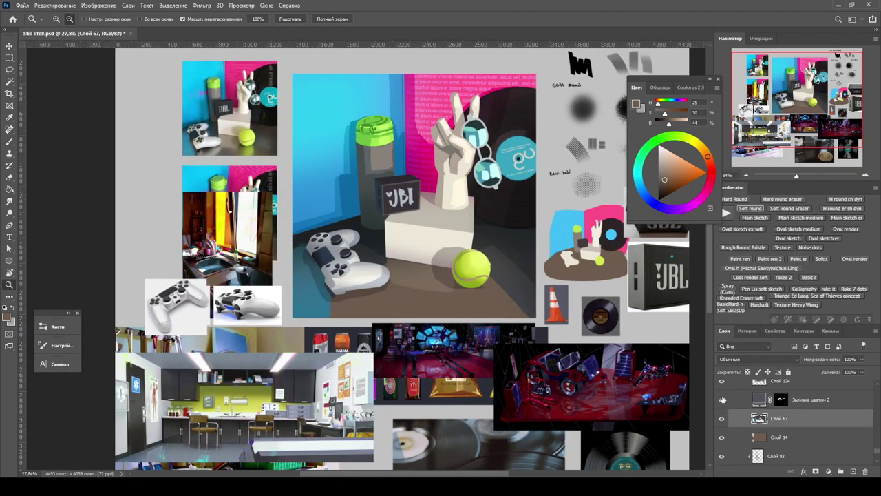
click(722, 421)
click(725, 419)
click(721, 419)
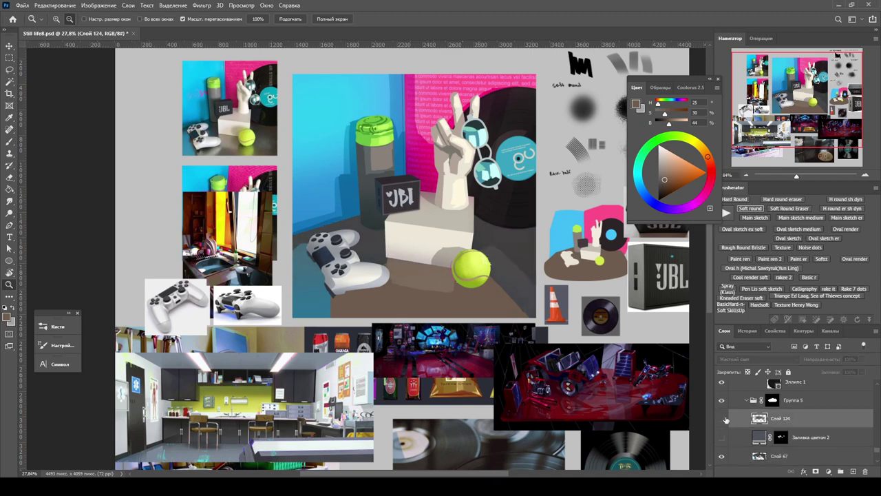
click(722, 437)
scroll(725, 437, down, 1)
click(759, 419)
click(722, 400)
click(778, 399)
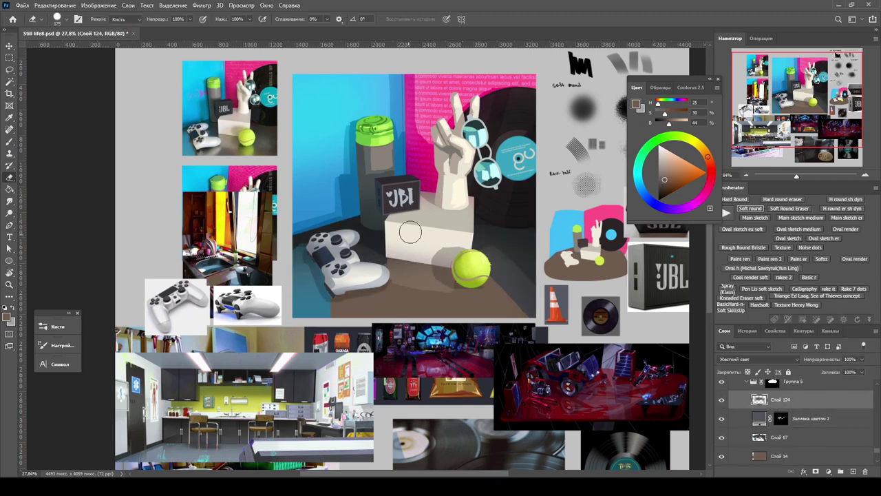
Step: Move Слой 124 beneath Заливка цветом 2 in Группа 5
click(789, 208)
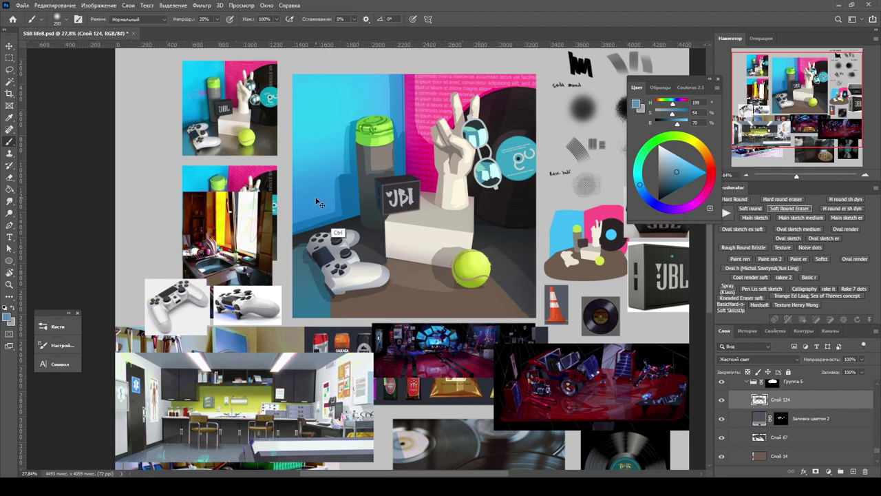
click(758, 418)
key(z)
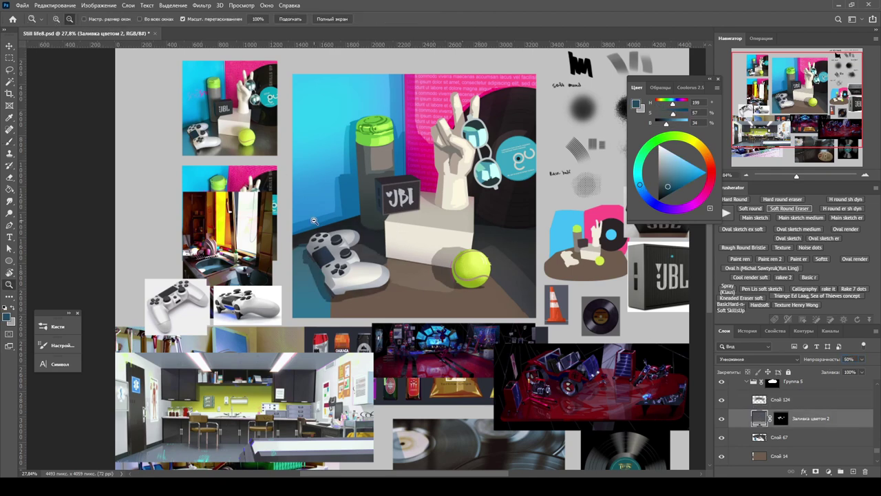
key(ctrl+plus)
drag(762, 407, 762, 429)
key(b)
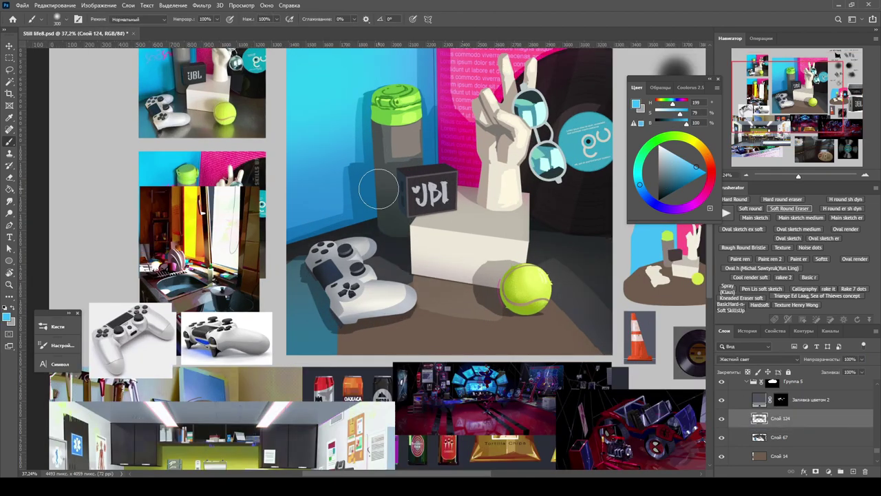
Step: Brush soft blue and muted teal tones over the table on Слой 124, sampling colours between strokes
click(684, 175)
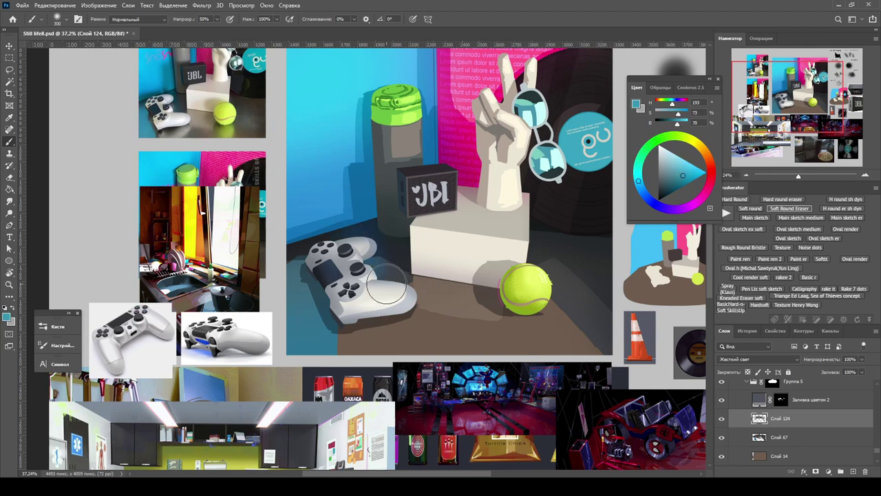
key(ctrl+minus)
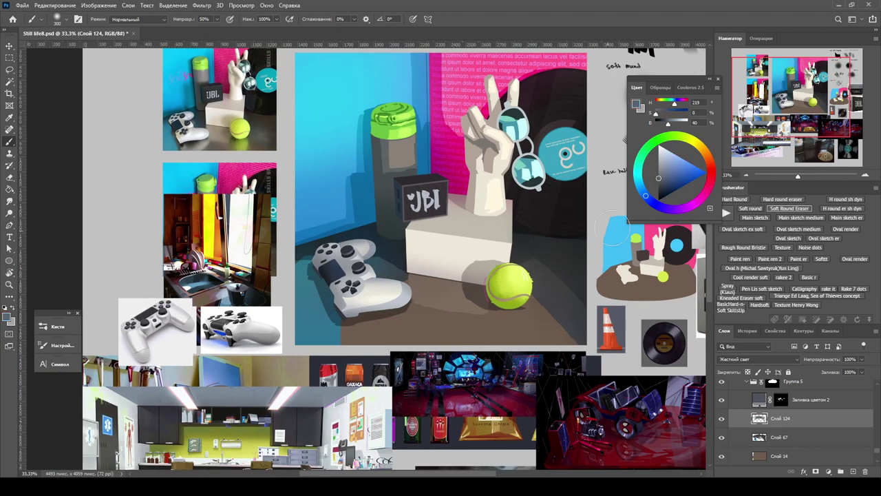
alt+click(536, 215)
alt+click(608, 283)
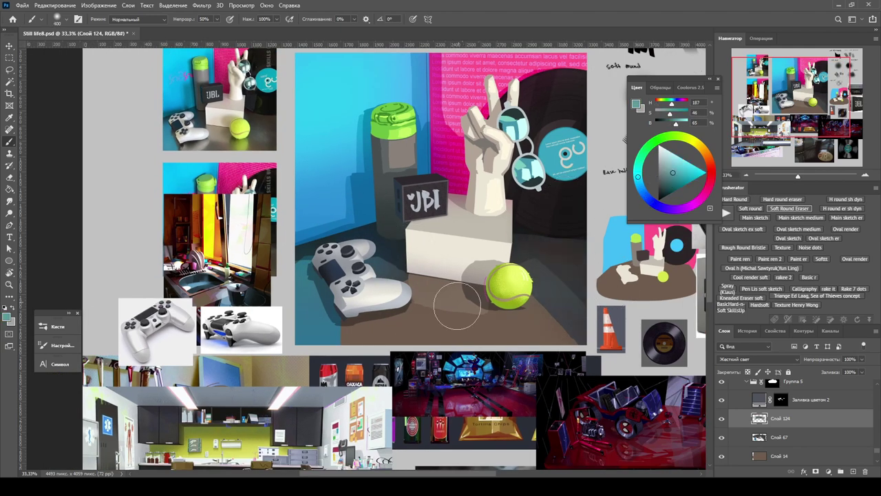
alt+click(574, 349)
alt+click(331, 341)
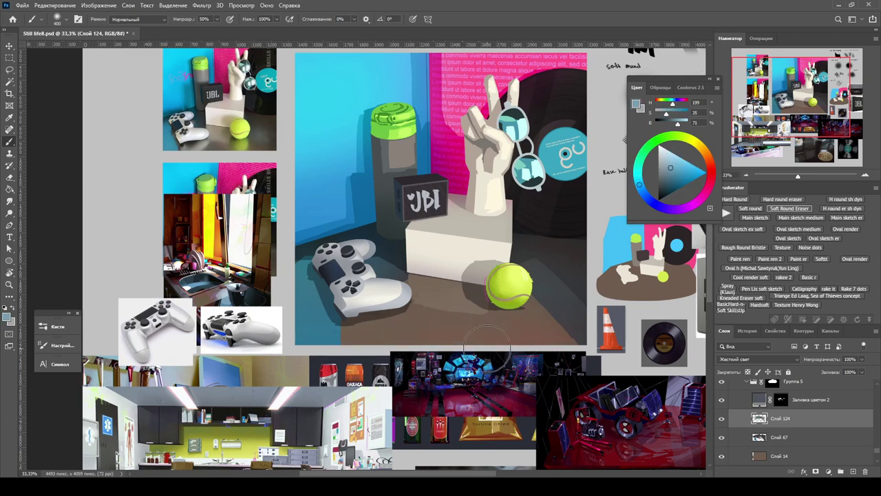
key(ctrl+minus)
key(ctrl+minus)
key(ctrl+minus)
Step: Add a new layer clipped above the record's Слой 62
key(s)
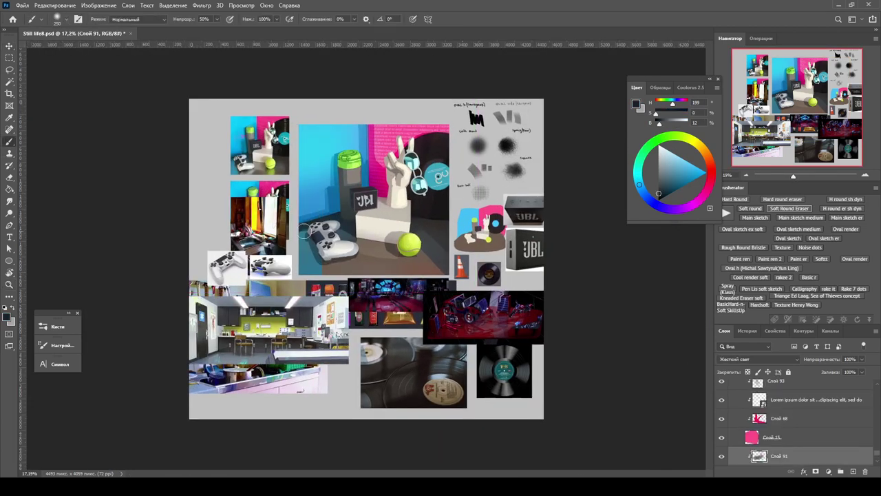
key(z)
mouse_move(359, 214)
mouse_down()
mouse_move(413, 207)
mouse_move(318, 143)
mouse_move(400, 143)
mouse_up()
key(v)
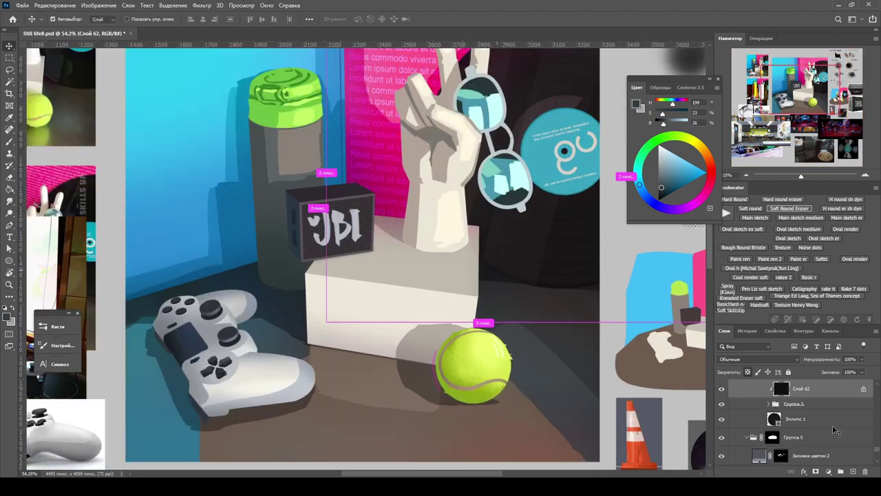
scroll(656, 292, down, 3)
scroll(656, 292, up, 4)
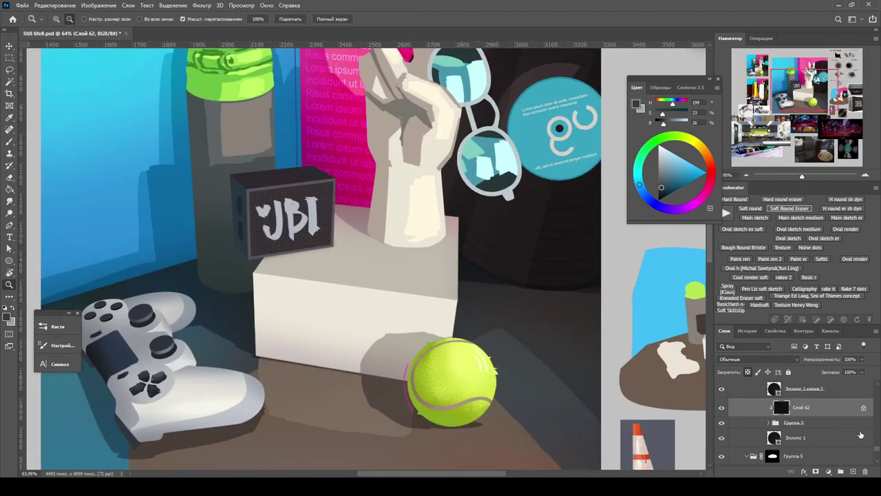
key(ctrl+shift+alt+n)
key(ctrl+alt+g)
Step: Set the record's new layer to Перекрытие and paint white light streaks across the vinyl with the Oval h brush
key(b)
click(757, 359)
click(751, 334)
click(762, 268)
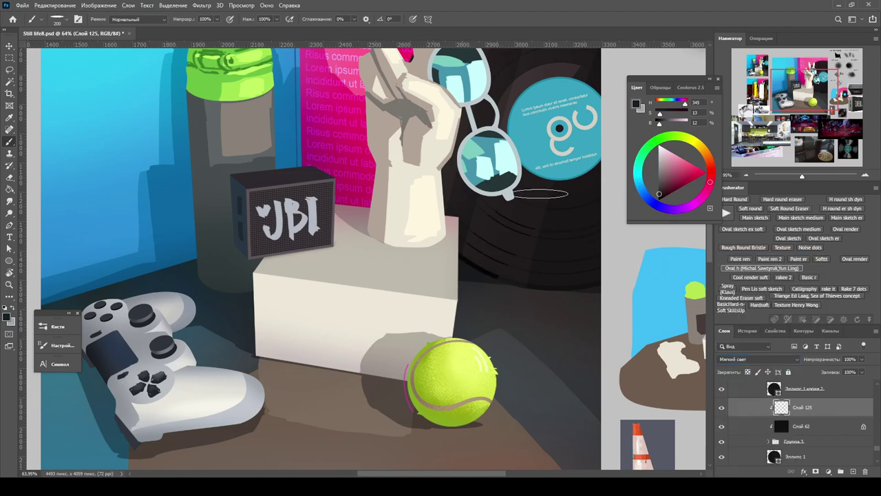
drag(470, 279, 579, 114)
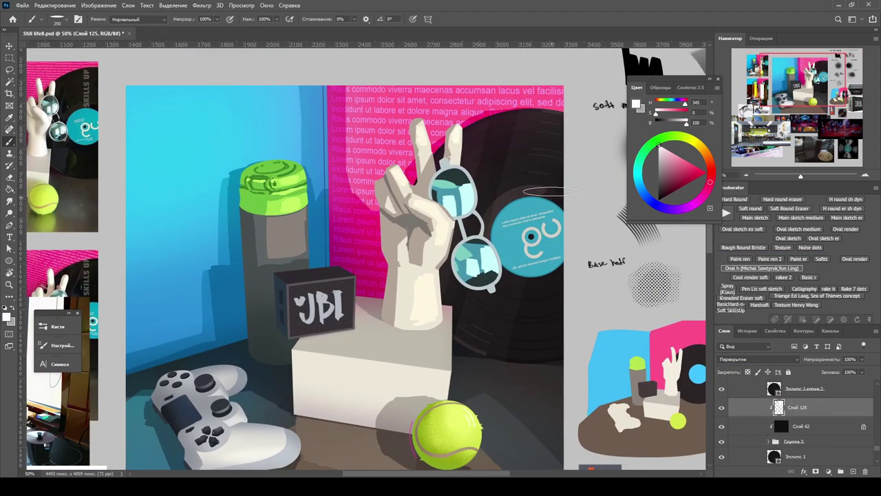
key(ctrl+minus)
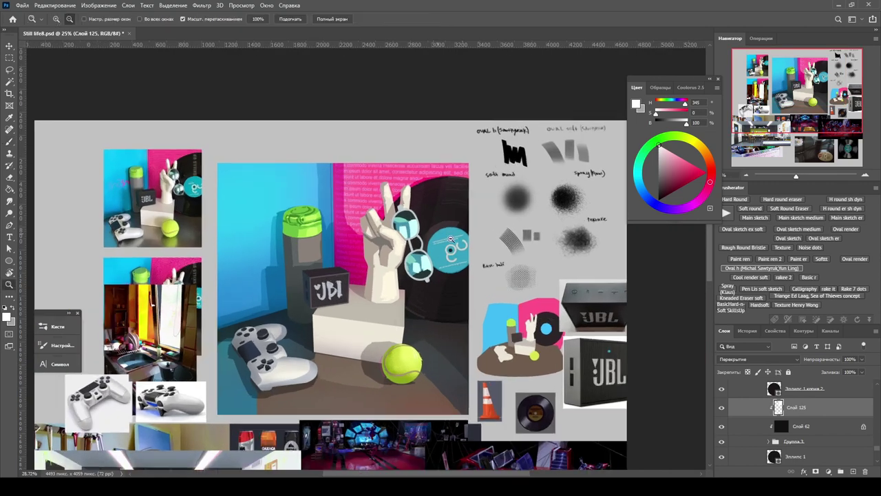
scroll(428, 261, up, 5)
scroll(428, 261, down, 8)
scroll(429, 260, up, 4)
key(ctrl+u)
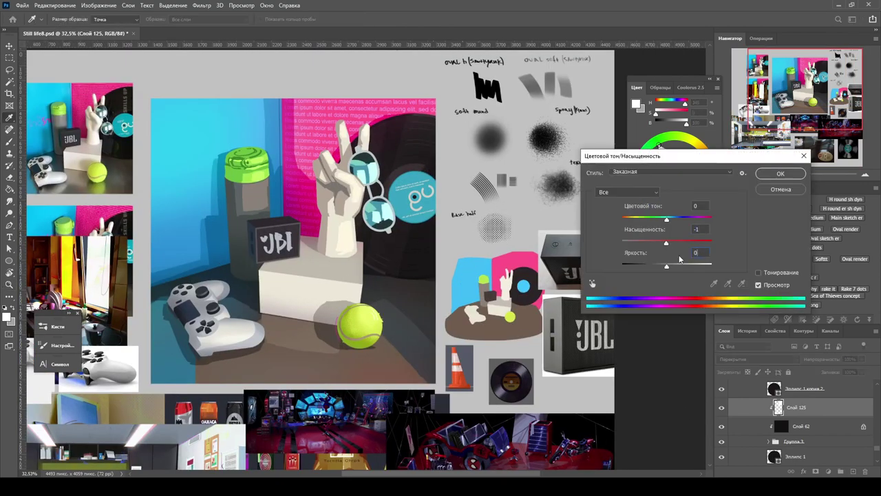
key(Escape)
Step: Add a layer clipped above Слой 120 in the термос group and set its blend mode to Жесткий свет
ctrl+click(427, 260)
key(b)
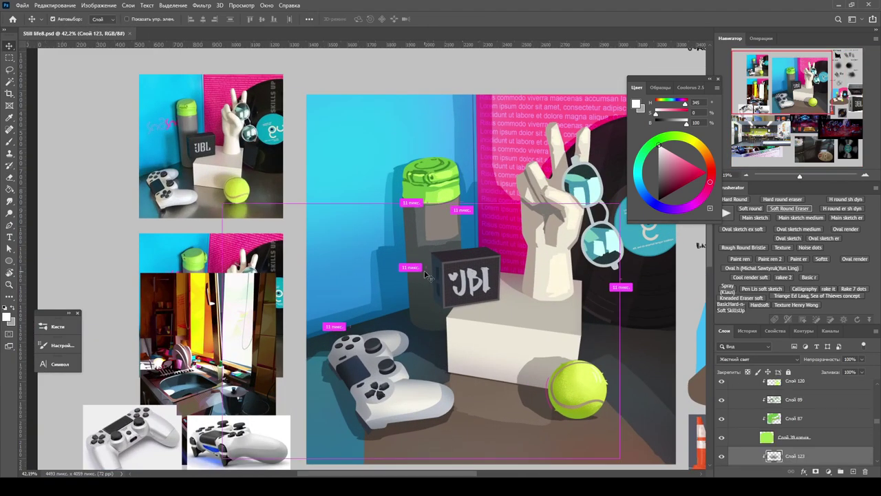
key(b)
click(734, 383)
key(ctrl+shift+alt+n)
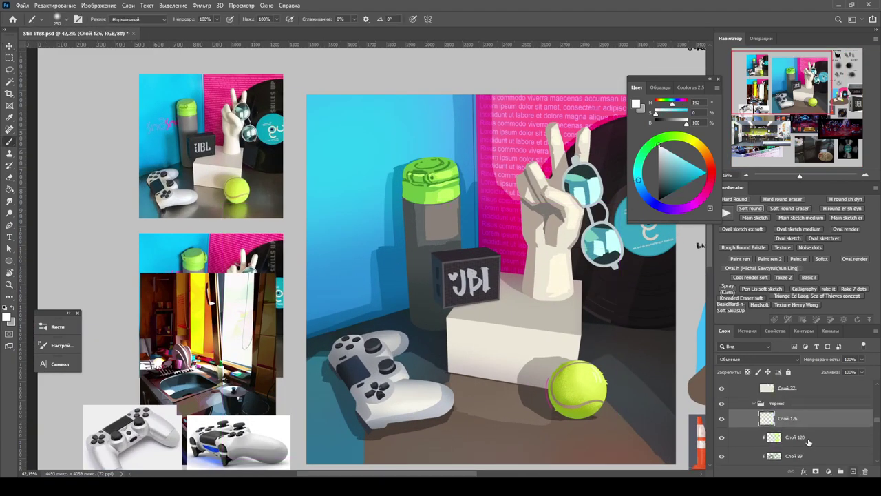
click(656, 142)
click(662, 188)
click(757, 358)
click(757, 375)
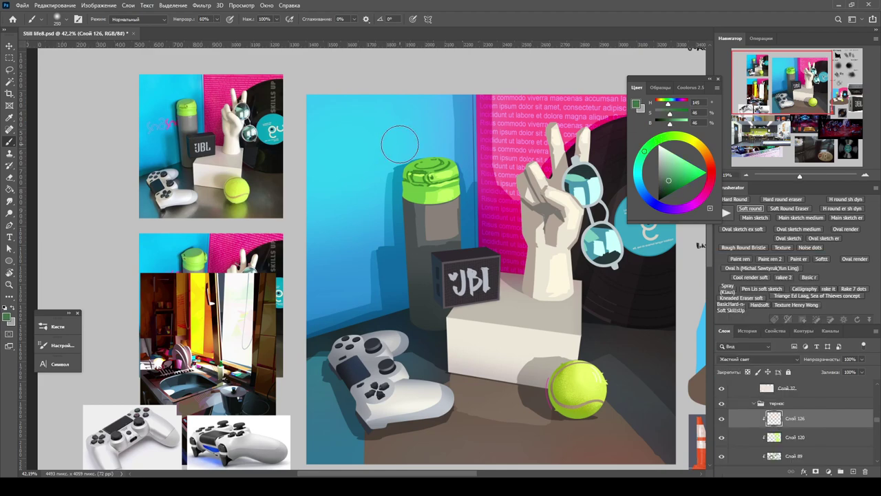
Step: Undo the first green strokes on the bottle cap and brush muted green shading there with Soft round
key(ctrl+z)
key(ctrl+z)
key(ctrl+z)
key(ctrl+z)
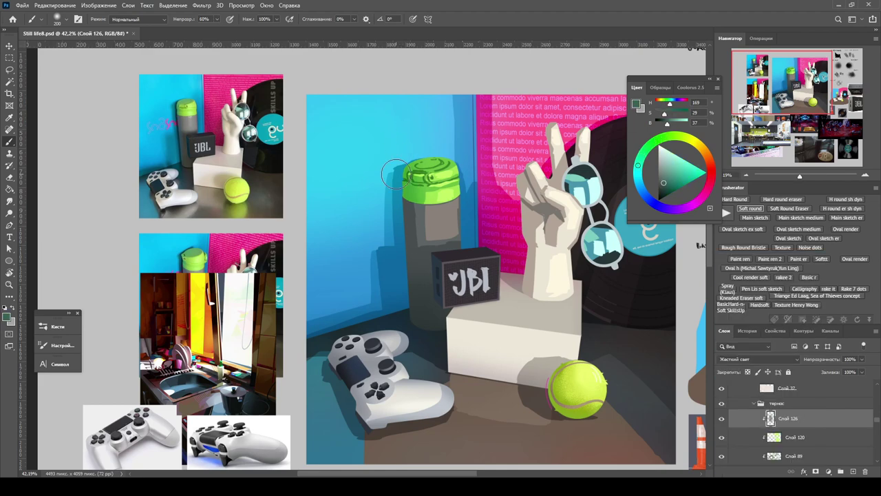
scroll(475, 268, up, 1)
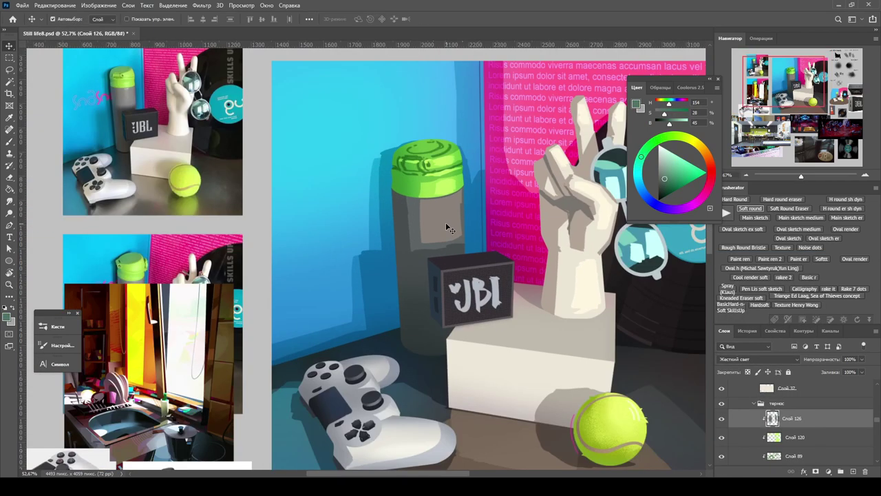
Step: Adjust the bottle's Слой 86 with Hue/Saturation
ctrl+click(460, 155)
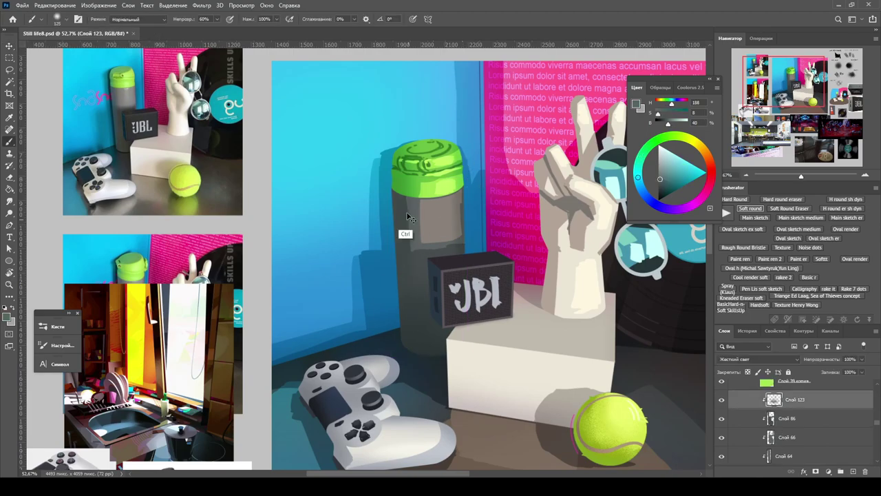
key(z)
drag(477, 176, 427, 176)
click(777, 424)
key(ctrl+u)
key(Return)
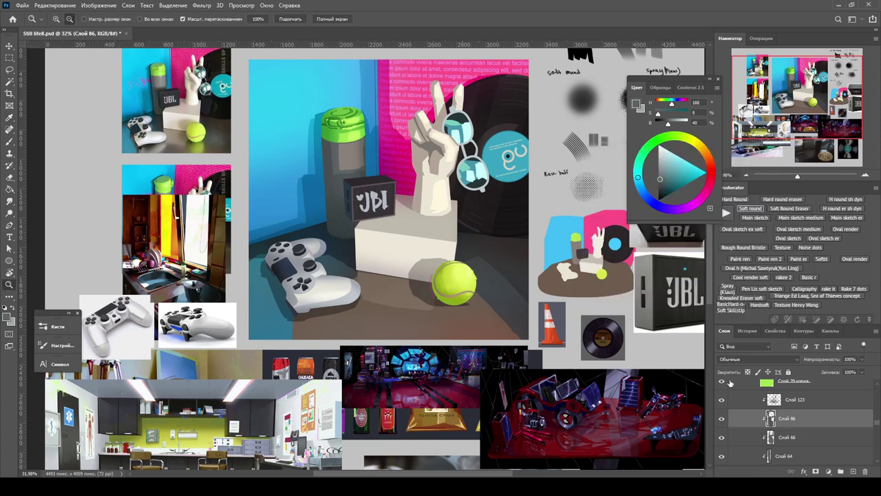
Step: Set the saturation of the bottle's Слой 66 to -20 and its lightness to +2 with Hue/Saturation
key(alt+bracketleft)
key(ctrl+u)
drag(670, 266, 665, 246)
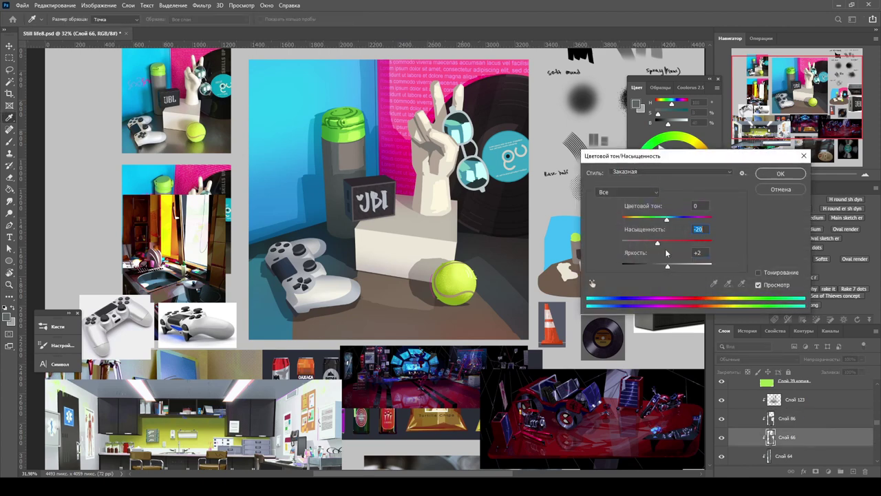
key(Return)
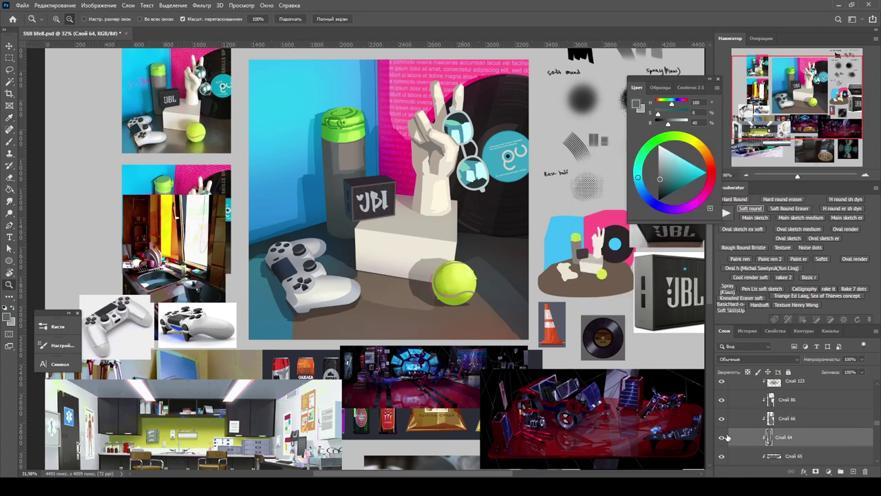
Step: Check the bottle's Слой 64 by toggling its visibility, and merge Слой 66, Слой 64 and Слой 65 into one layer
click(722, 438)
scroll(724, 439, down, 2)
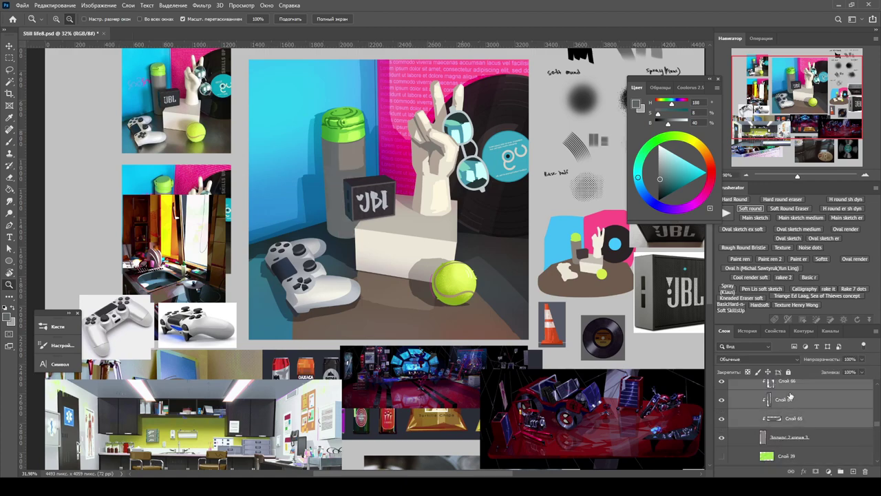
key(b)
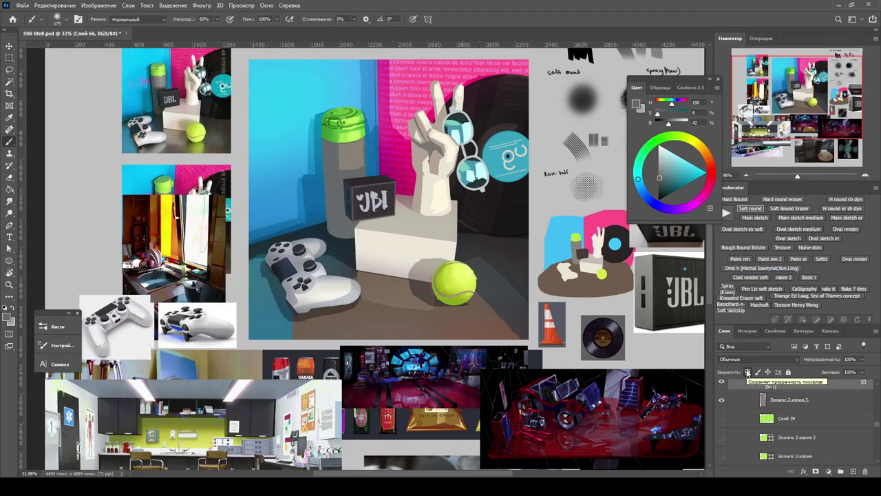
scroll(748, 413, up, 3)
scroll(425, 206, up, 3)
scroll(425, 207, down, 3)
Step: Refine the shading along the right edge of the bottle's body on the merged Слой 66 with the eraser
key(e)
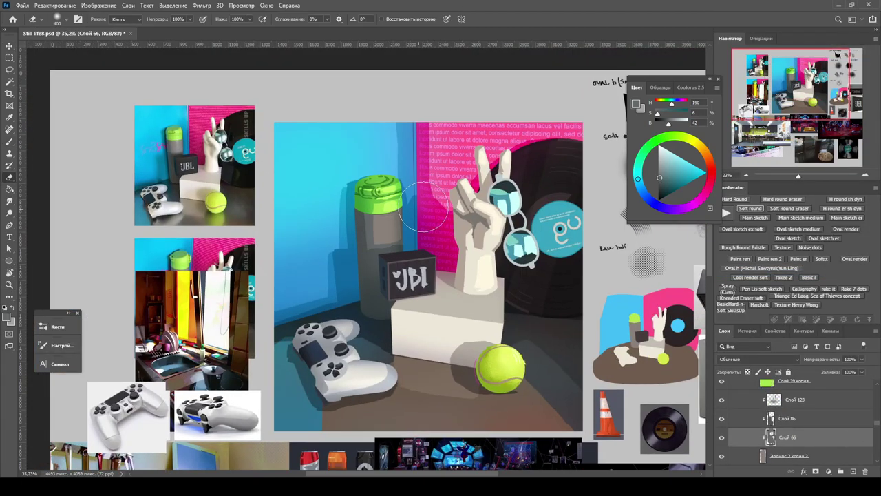
scroll(432, 245, up, 3)
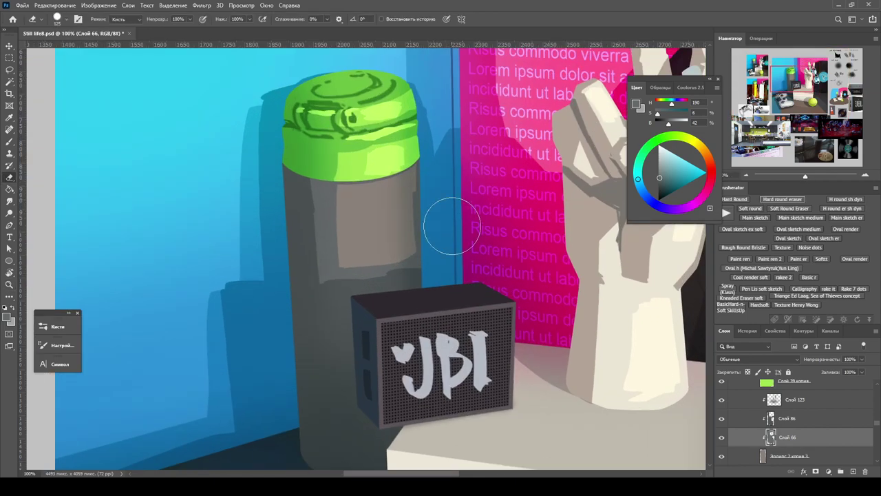
scroll(425, 183, up, 2)
key(b)
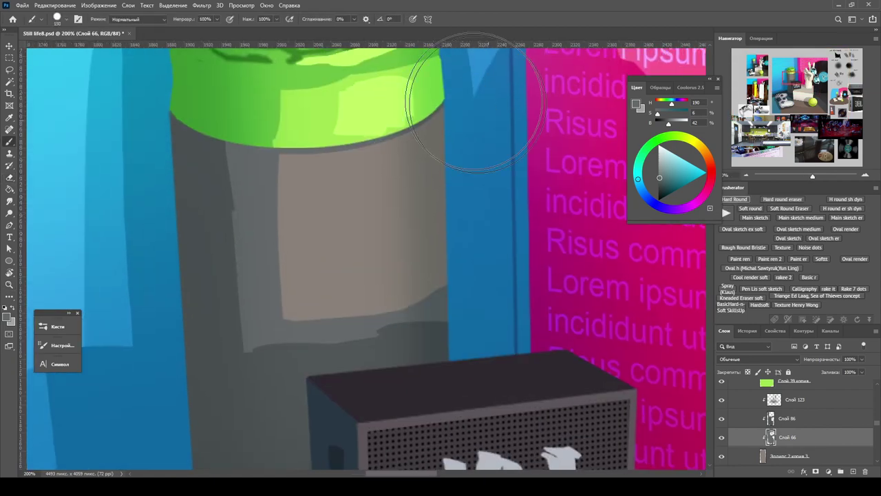
key(e)
key(z)
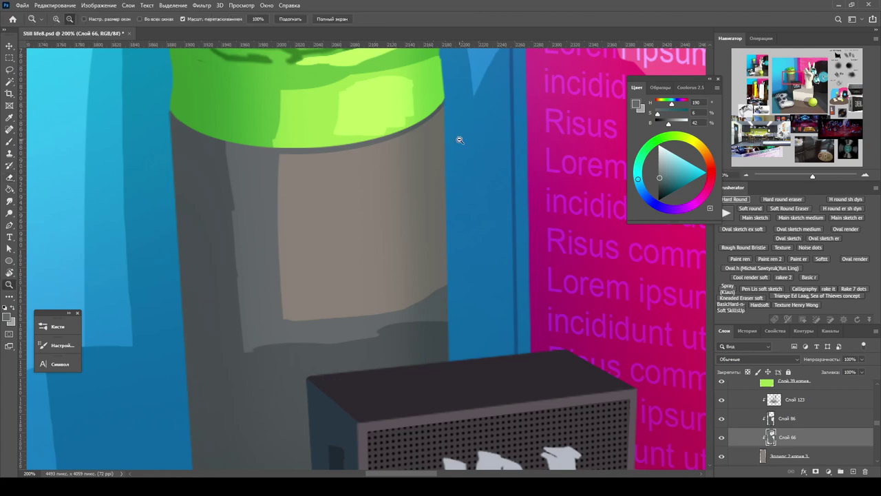
Step: Paint dark grey shading on the bottle's body on a new clipped layer above Слой 86 and soften it with the soft eraser
scroll(459, 138, down, 5)
click(787, 441)
key(ctrl+shift+alt+n)
key(b)
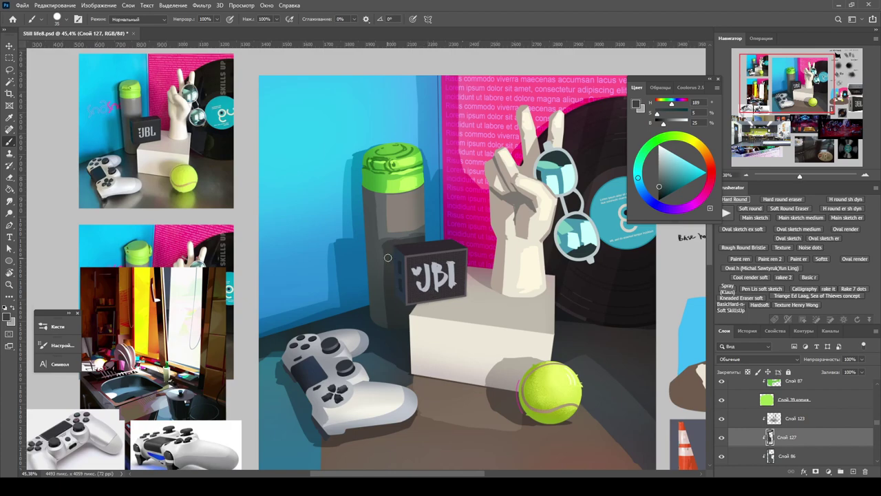
scroll(388, 258, down, 1)
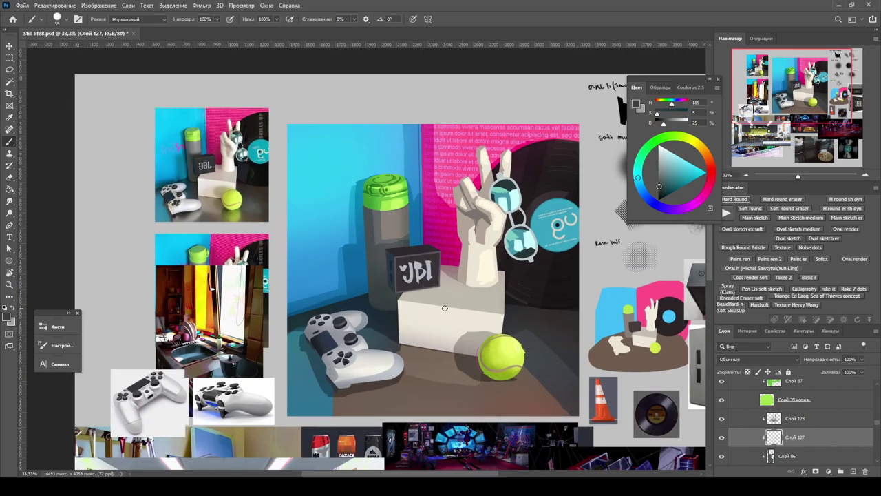
scroll(357, 248, up, 4)
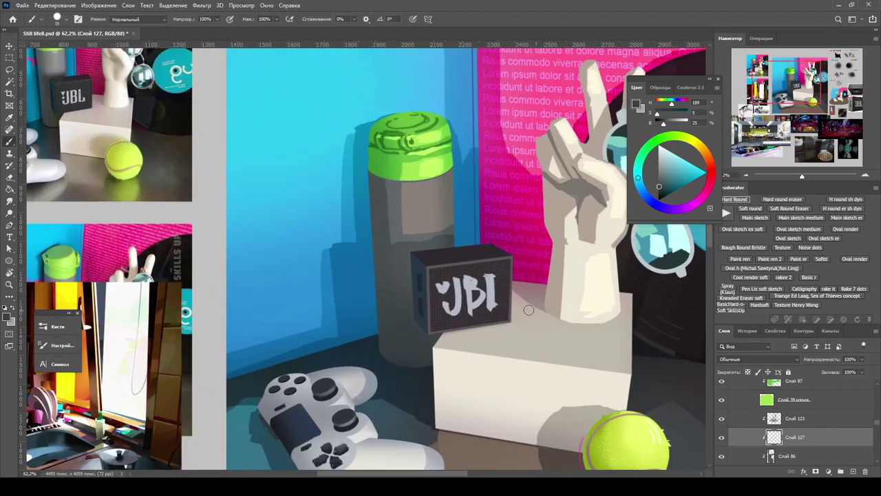
key(e)
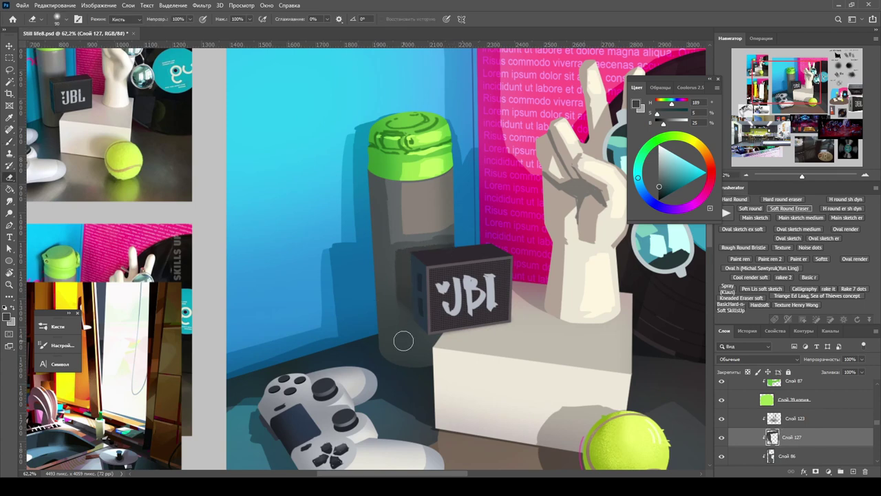
key(b)
key(z)
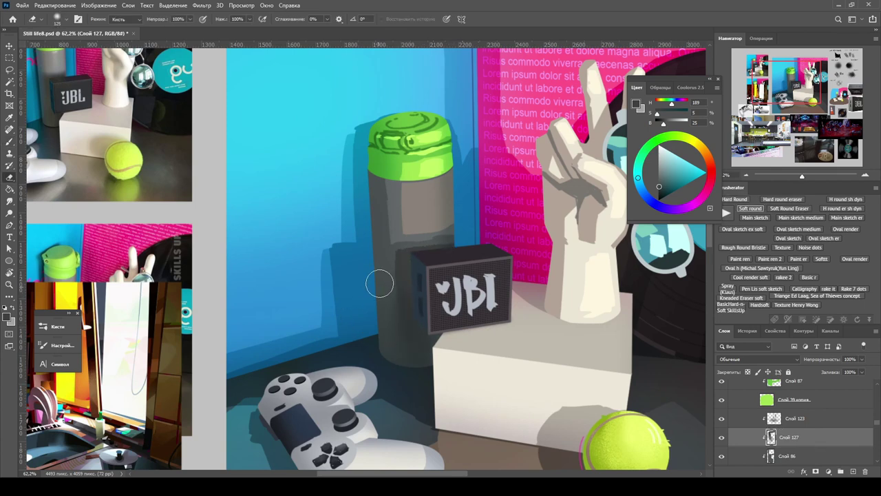
alt+click(385, 296)
alt+click(349, 360)
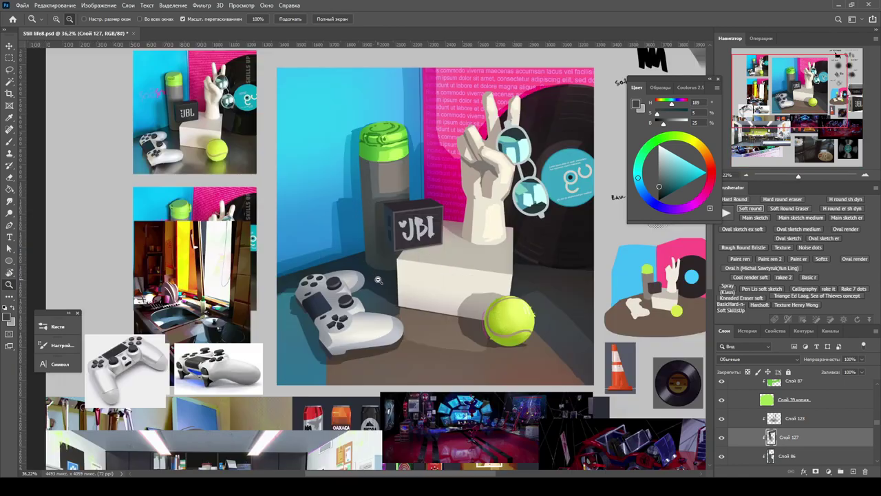
click(722, 456)
click(722, 455)
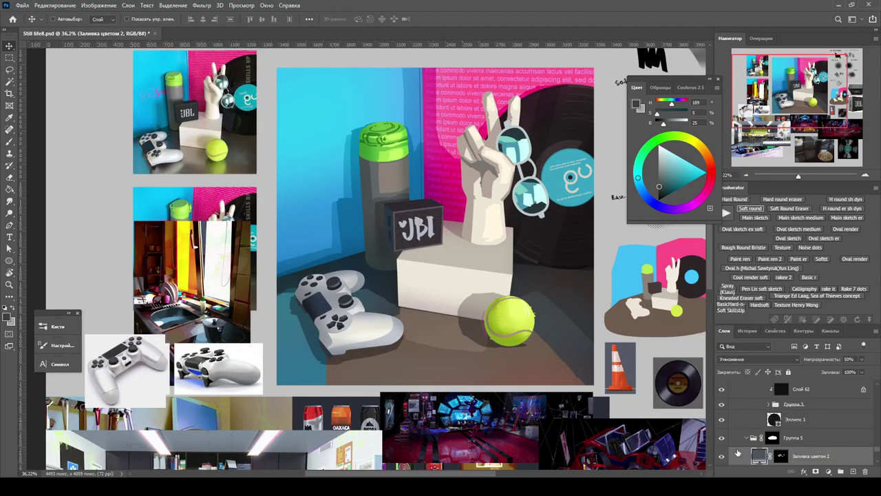
key(z)
drag(386, 227, 498, 265)
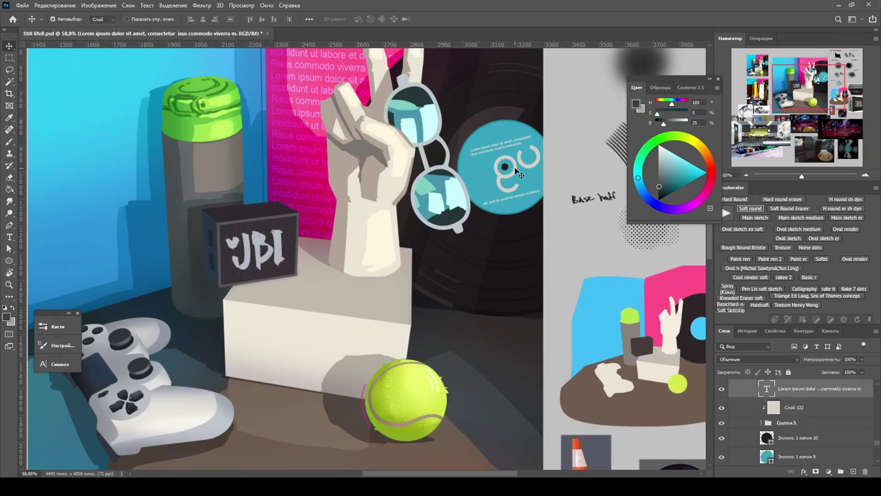
key(ctrl+u)
key(Escape)
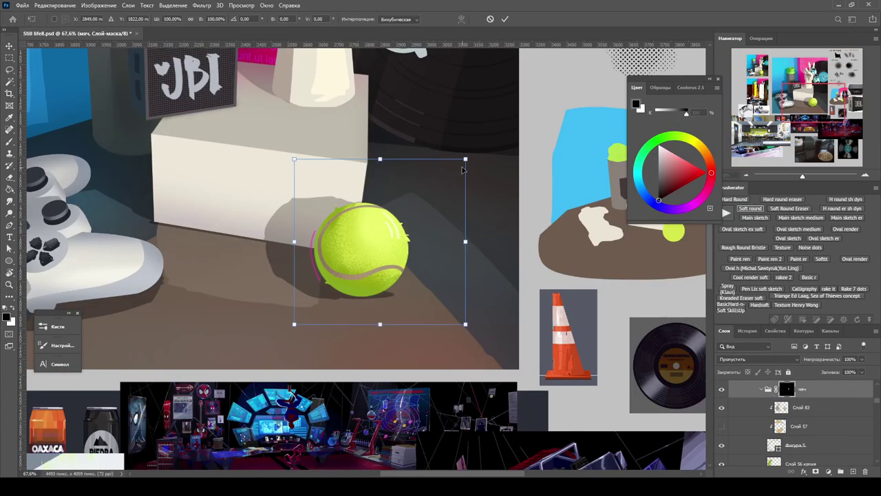
key(ctrl+t)
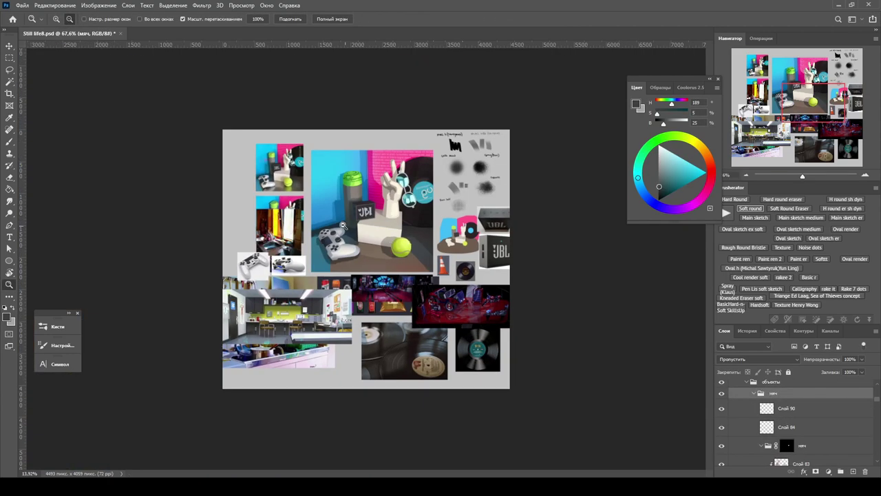
scroll(343, 225, up, 8)
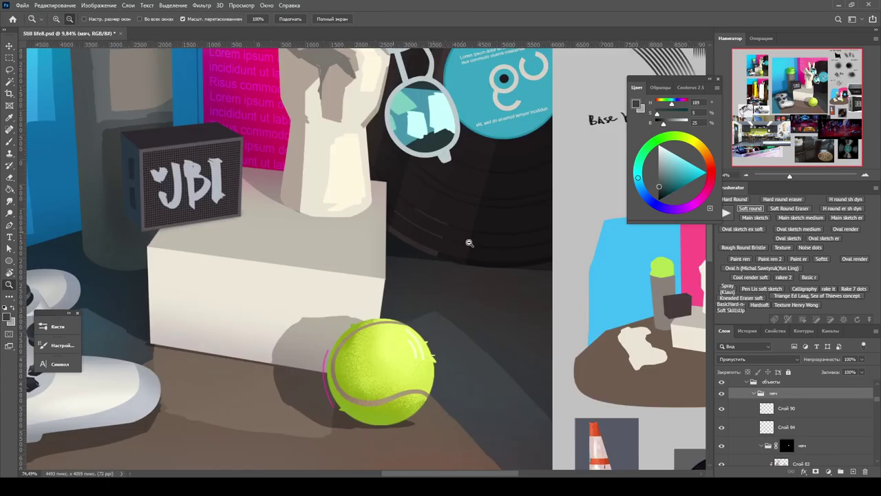
drag(497, 275, 502, 273)
key(Return)
key(ctrl+0)
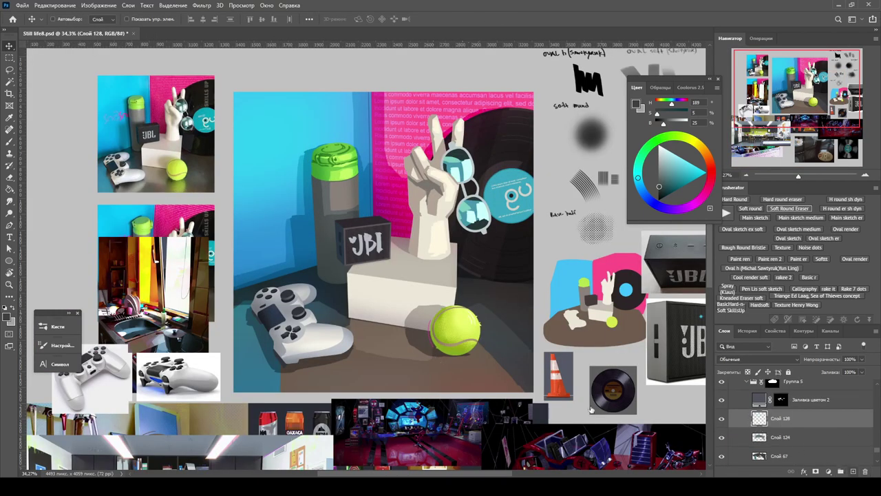
Step: Set Слой 128 to Жесткий свет and paint a grainy texture across the tabletop with the Texture brush, finishing in white
scroll(590, 409, right, 3)
key(b)
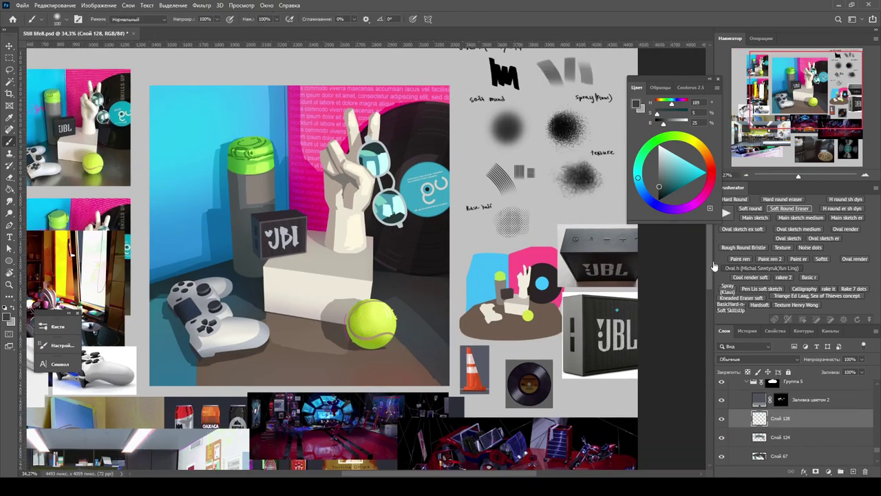
click(757, 359)
click(750, 376)
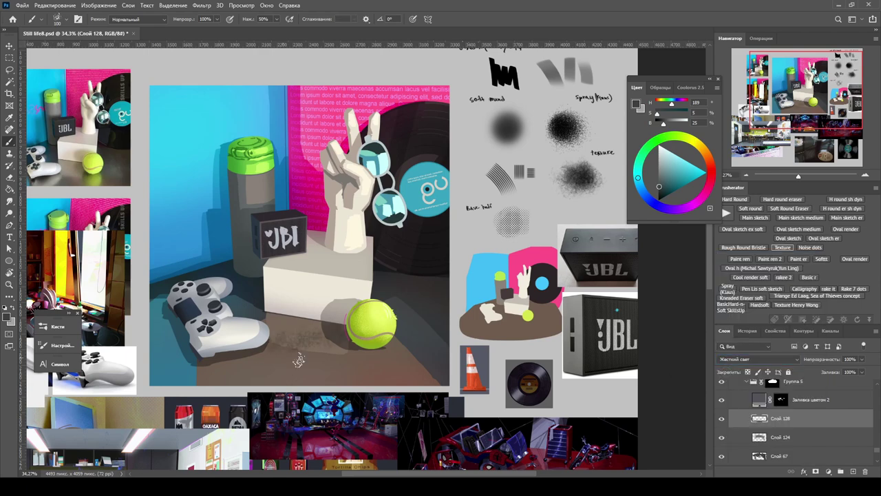
scroll(515, 303, down, 3)
mouse_move(523, 310)
mouse_down()
mouse_move(323, 289)
mouse_move(338, 234)
mouse_move(310, 269)
mouse_up()
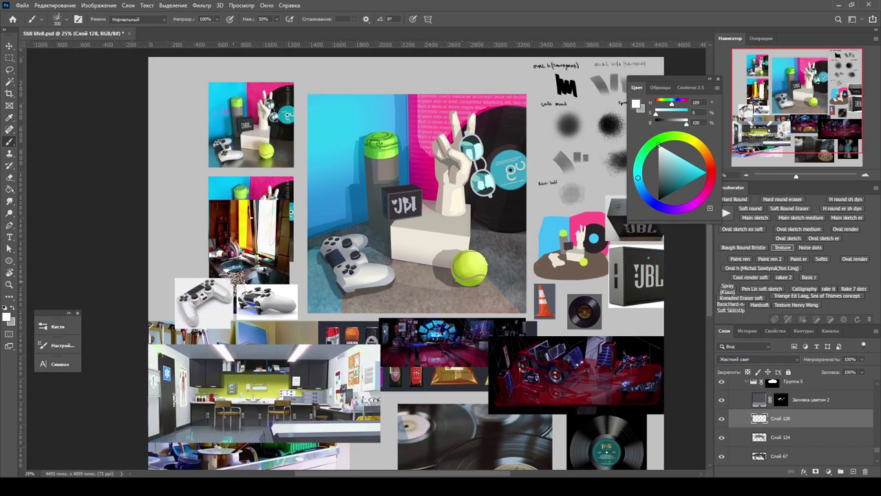
Step: Transform the texture on Слой 128 with perspective and corner distortion to follow the slant of the tabletop
key(ctrl+t)
right_click(474, 299)
click(516, 347)
right_click(474, 298)
click(517, 339)
drag(257, 155, 252, 166)
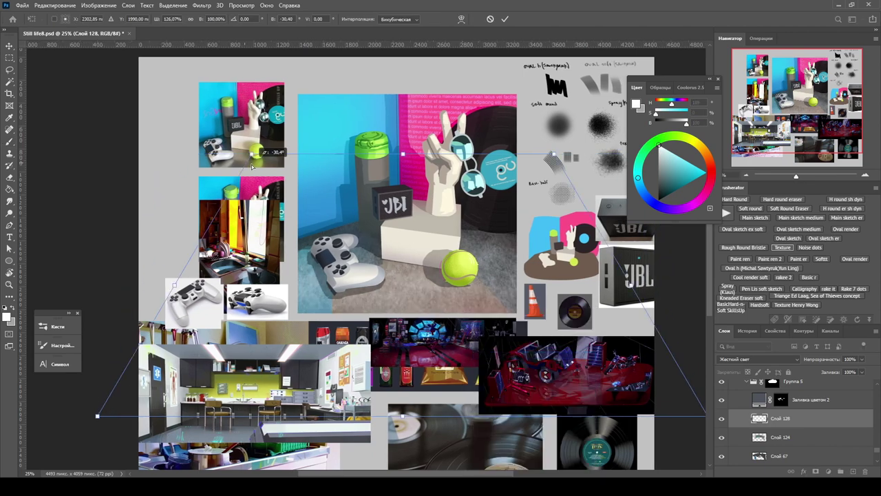
right_click(435, 282)
click(478, 324)
drag(97, 416, 89, 355)
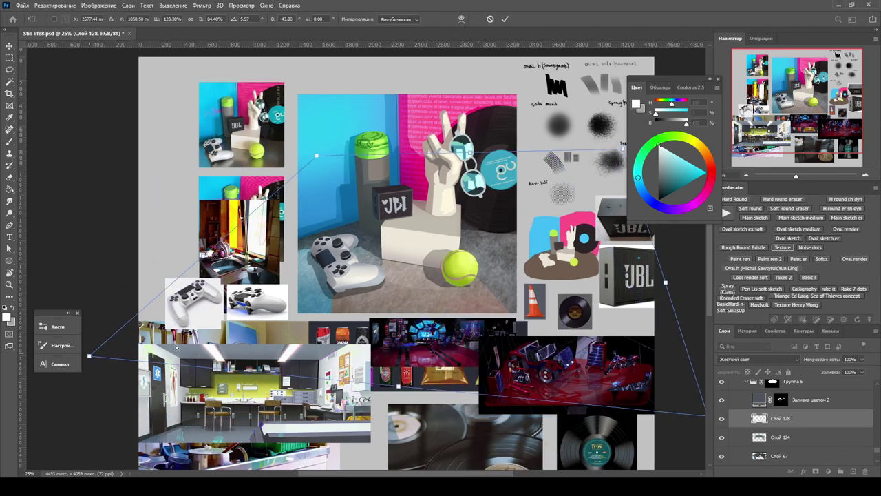
key(Return)
Step: Adjust the table texture on Слой 128 with Hue/Saturation and change its blend mode to Перекрытие
key(ctrl+u)
mouse_move(667, 265)
mouse_down()
mouse_move(645, 267)
mouse_move(666, 265)
mouse_up()
key(Return)
click(754, 359)
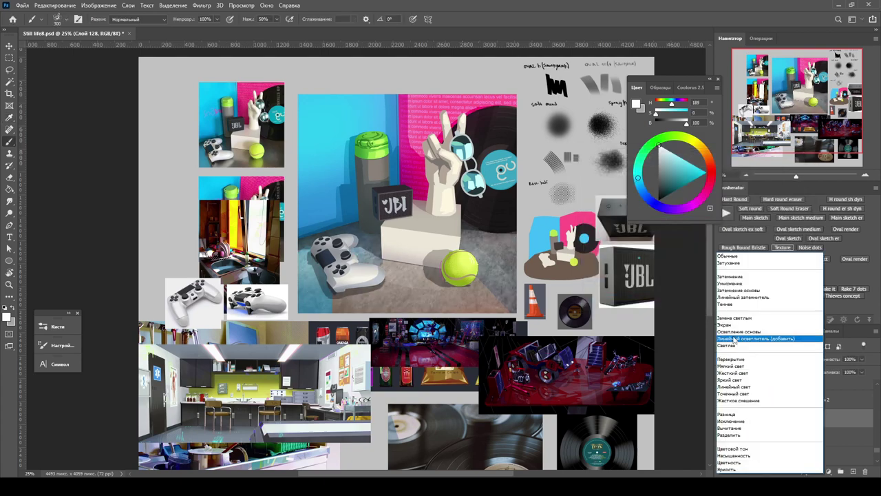
click(733, 359)
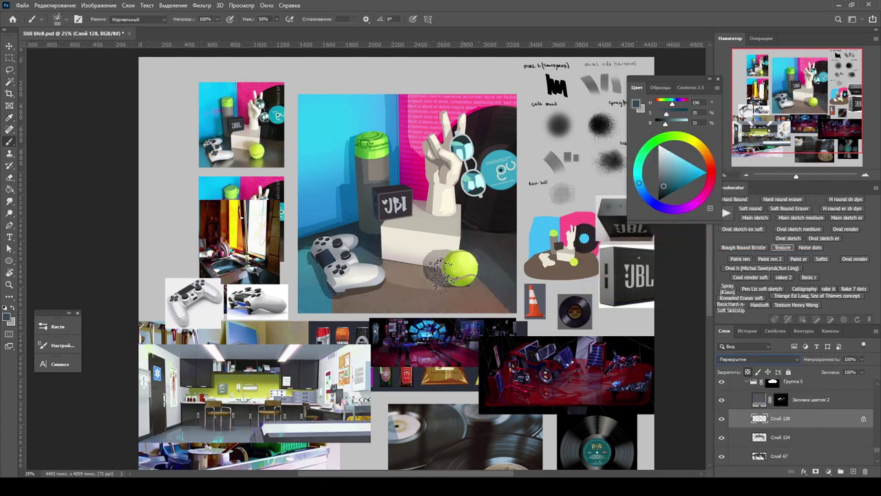
Step: Squash the table texture on Слой 128 vertically to about 81% of its height
key(z)
drag(441, 273, 495, 275)
key(ctrl+t)
drag(427, 408, 427, 377)
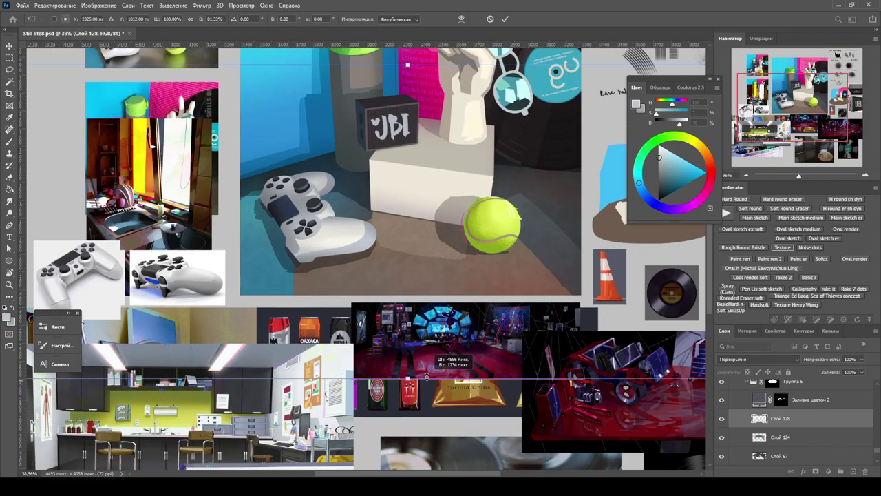
key(Return)
Step: Darken the table texture on Слой 128 with Levels, setting the midtone value to 0.64
scroll(427, 376, down, 3)
scroll(427, 377, up, 3)
key(ctrl+l)
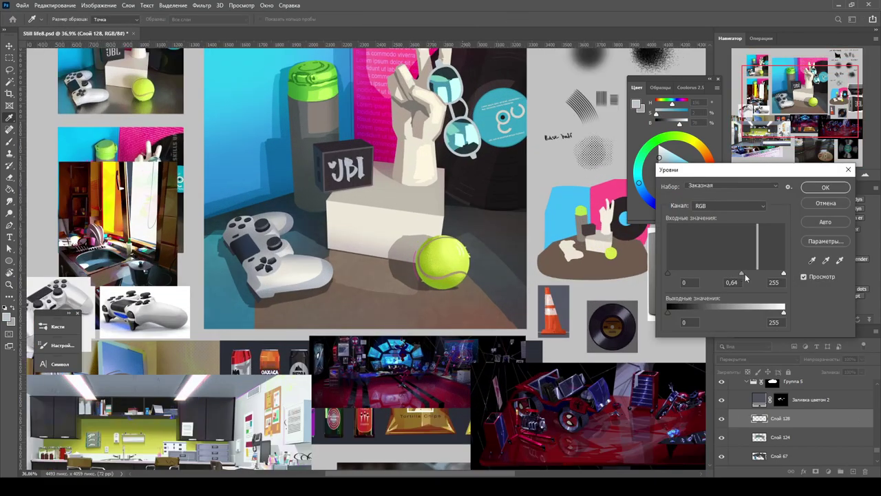
key(Return)
Step: Try the Жесткий свет blend mode on the table texture layer Слой 128 with a 27% fill
scroll(464, 287, up, 2)
click(758, 360)
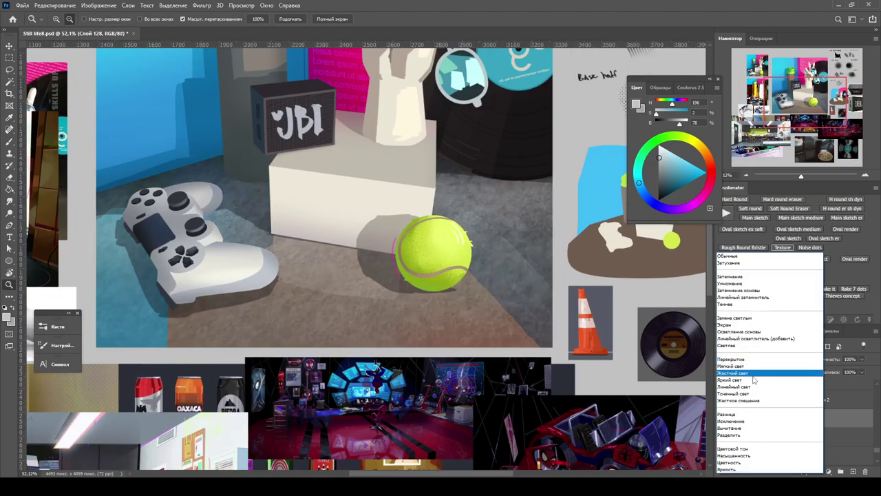
click(754, 373)
scroll(300, 170, down, 3)
scroll(300, 170, up, 4)
scroll(300, 170, down, 5)
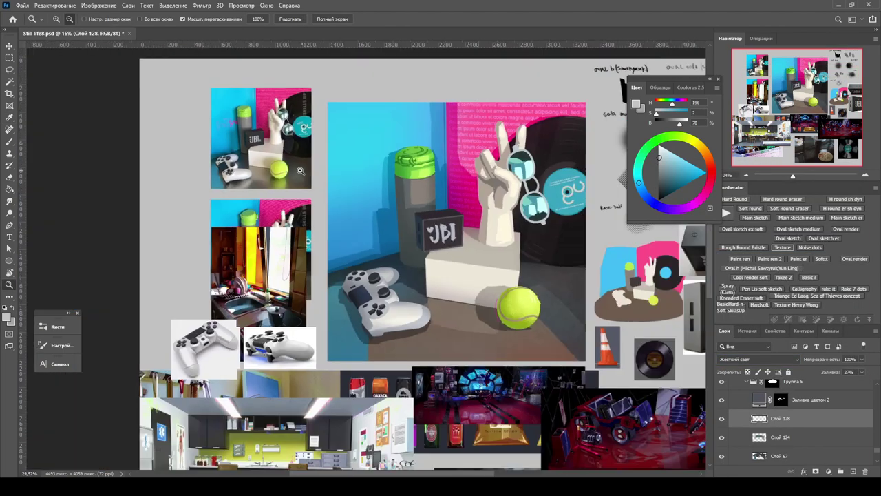
Step: Switch the table texture layer Слой 128 to the Линейный свет blend mode and adjust its fill
scroll(577, 344, up, 2)
click(758, 359)
click(755, 372)
drag(861, 372, 835, 384)
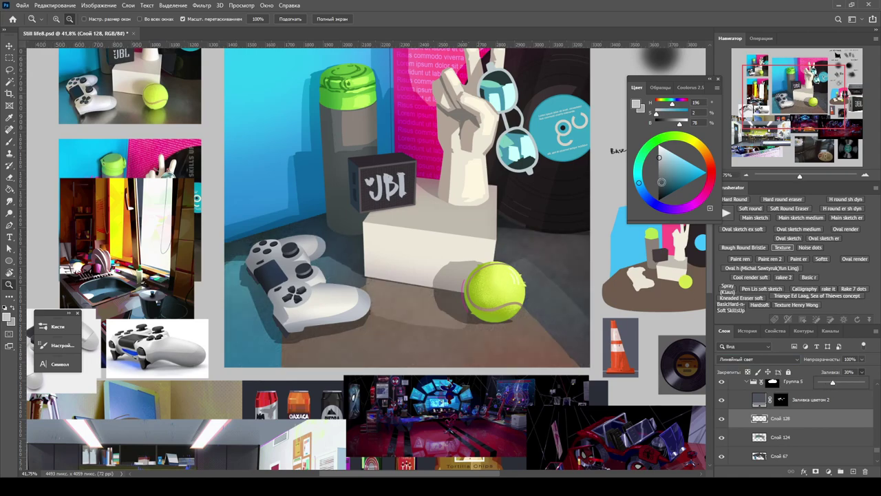
Step: Paint light grey table texture on a new layer with the Texture brush, set it to Яркий свет and partly erase it
scroll(441, 248, up, 1)
key(ctrl+shift+alt+n)
key(b)
drag(331, 240, 337, 243)
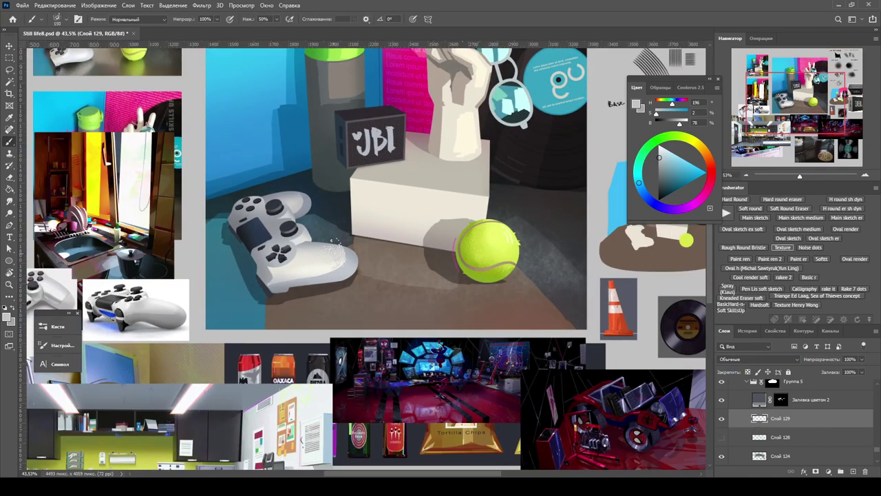
scroll(337, 242, down, 2)
click(758, 359)
click(757, 377)
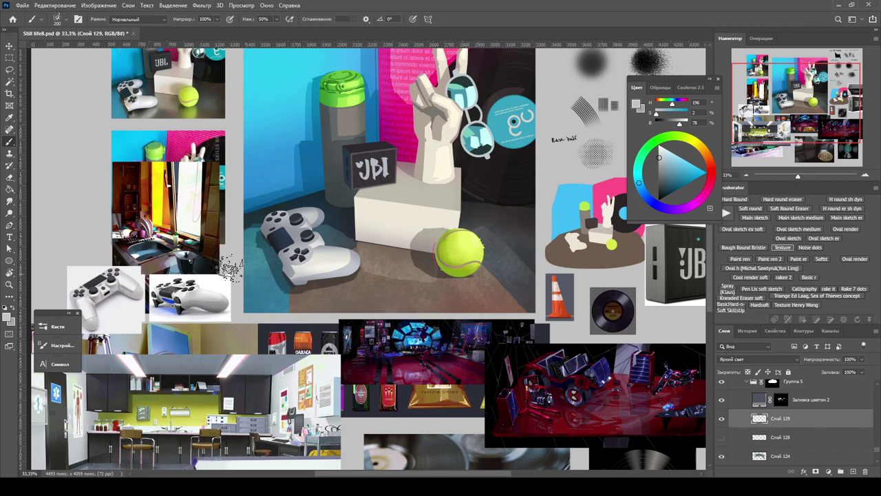
key(e)
drag(576, 286, 347, 271)
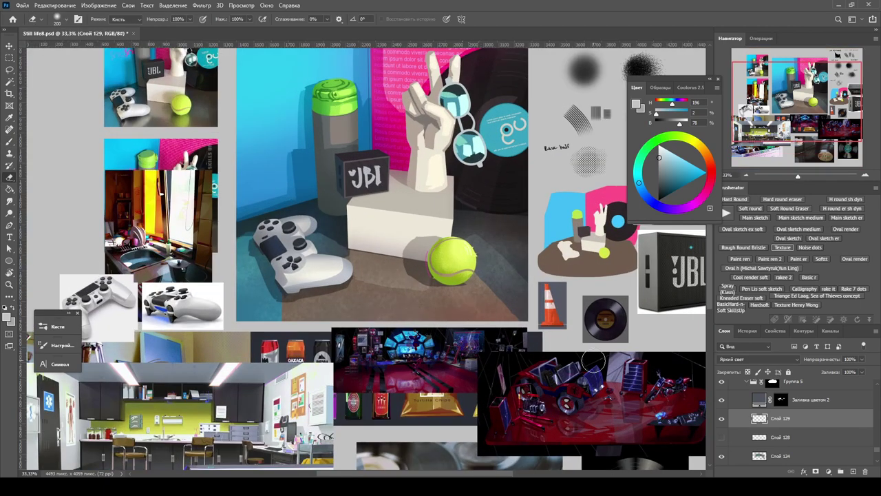
Step: Speckle light blue over the blue wall on a new clipped layer, using the Noise dots brush and a colour sampled from the wall
key(z)
scroll(343, 196, down, 2)
scroll(343, 195, up, 4)
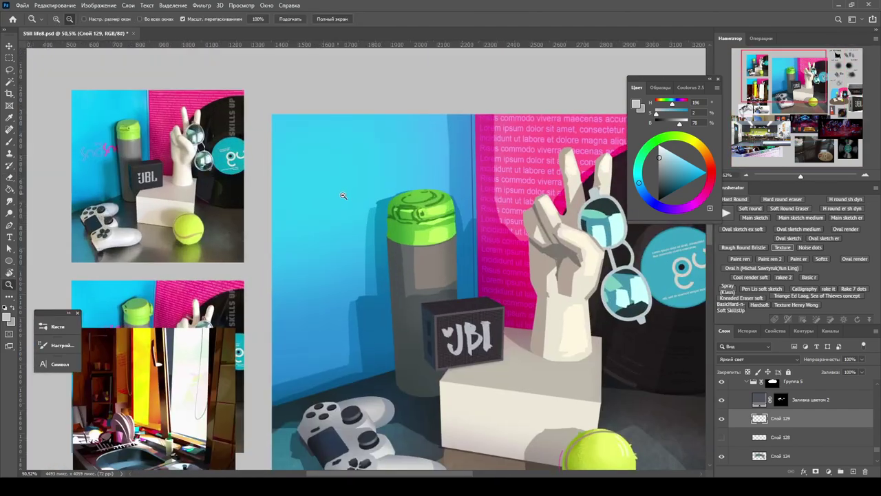
scroll(343, 195, down, 1)
key(b)
key(ctrl+shift+alt+n)
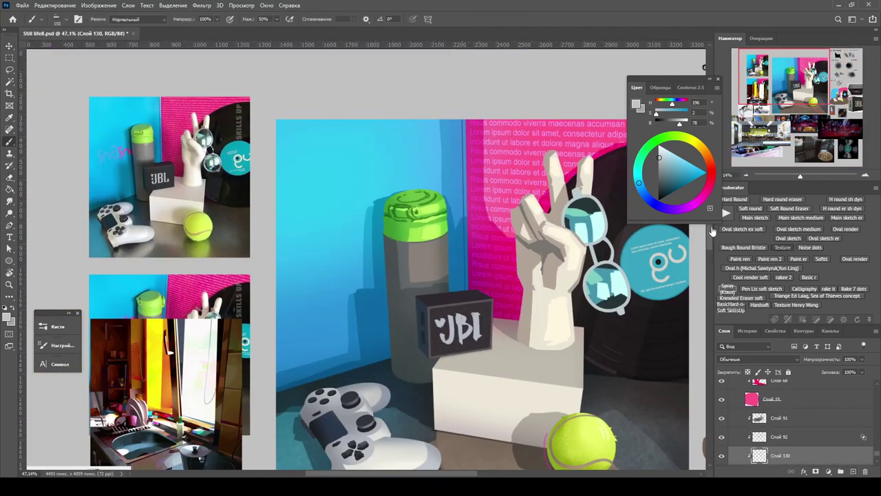
click(810, 247)
alt+click(393, 159)
mouse_move(393, 159)
mouse_down()
mouse_move(413, 164)
mouse_move(375, 312)
mouse_move(355, 338)
mouse_up()
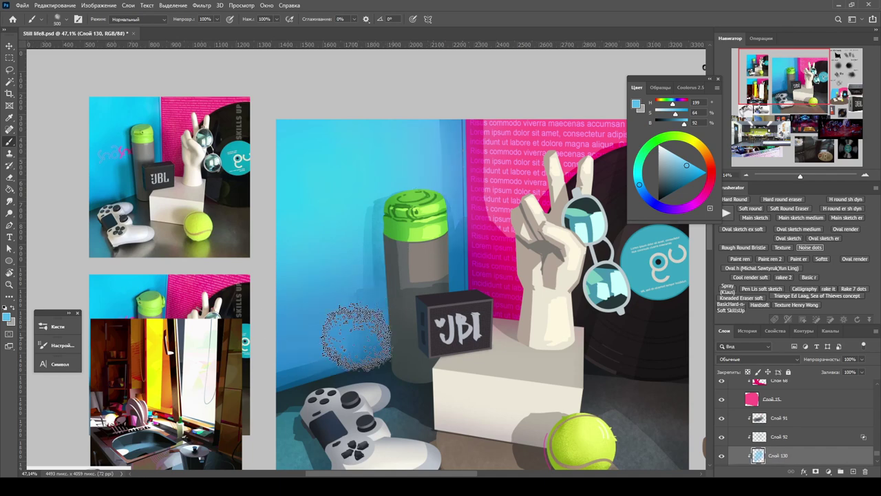
Step: Set the wall speckle layer Слой 130 to the Мягкий свет blend mode, comparing it with the normal mode
click(757, 359)
click(747, 363)
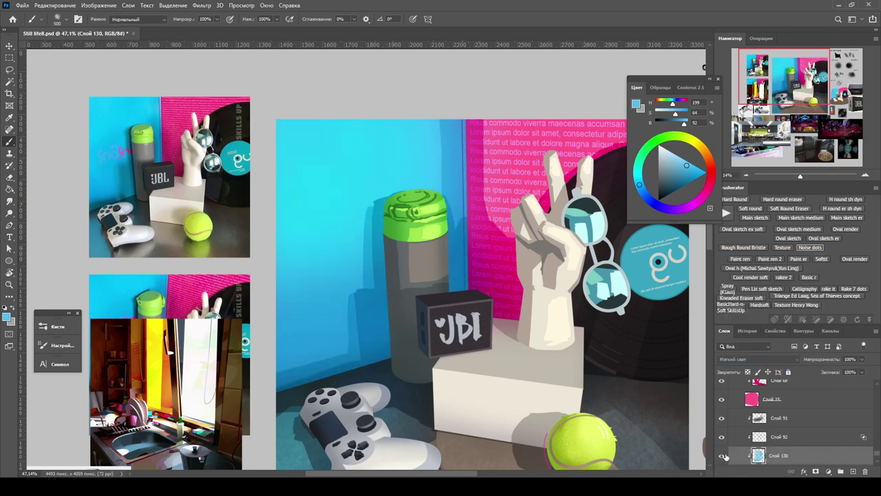
key(ctrl+z)
key(e)
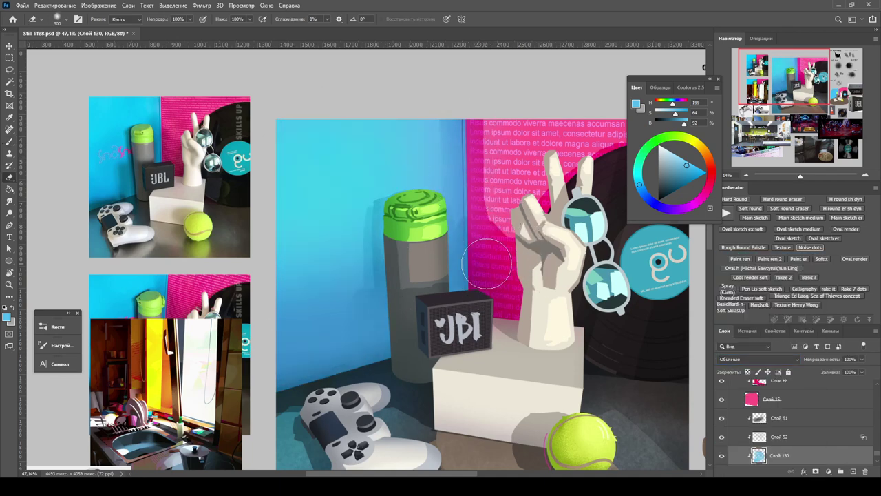
scroll(807, 424, down, 3)
key(ctrl+shift+z)
key(ctrl+z)
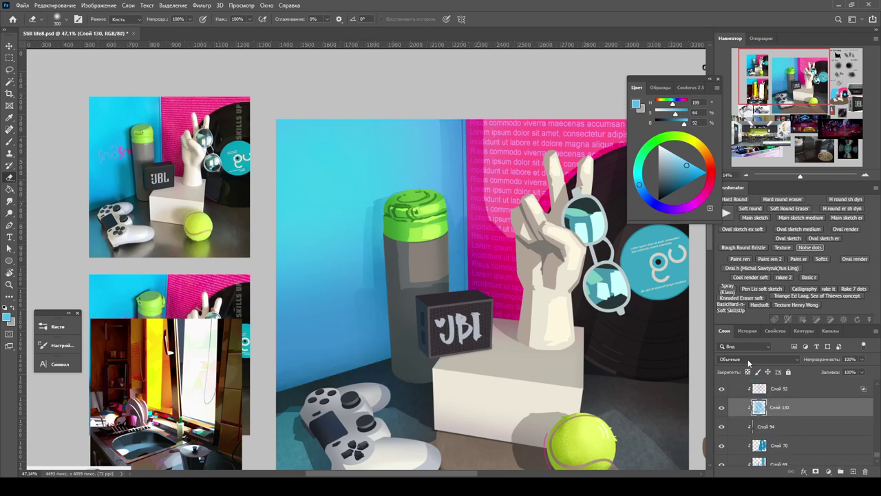
key(ctrl+shift+z)
Step: Brighten the blue wall around the bottle on Слой 130 with paler blue strokes of the Noise dots brush
key(b)
key(ctrl+plus)
key(ctrl+plus)
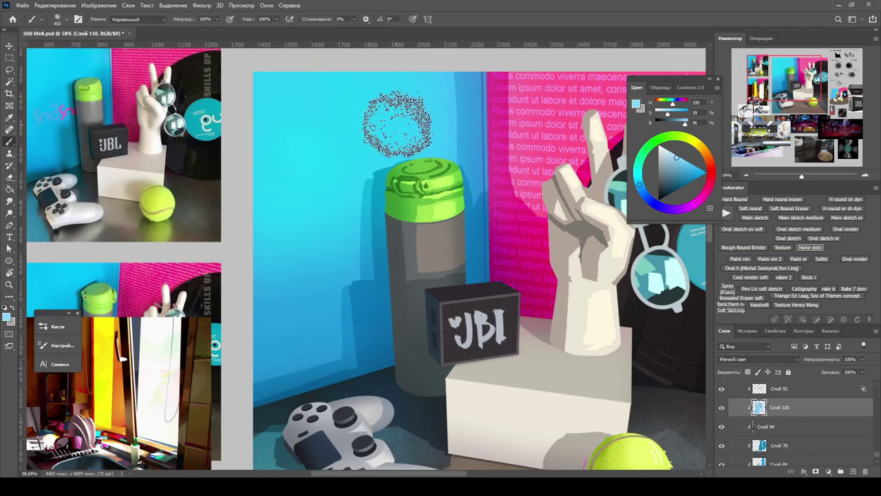
mouse_move(230, 319)
mouse_down()
mouse_move(240, 354)
mouse_move(365, 400)
mouse_up()
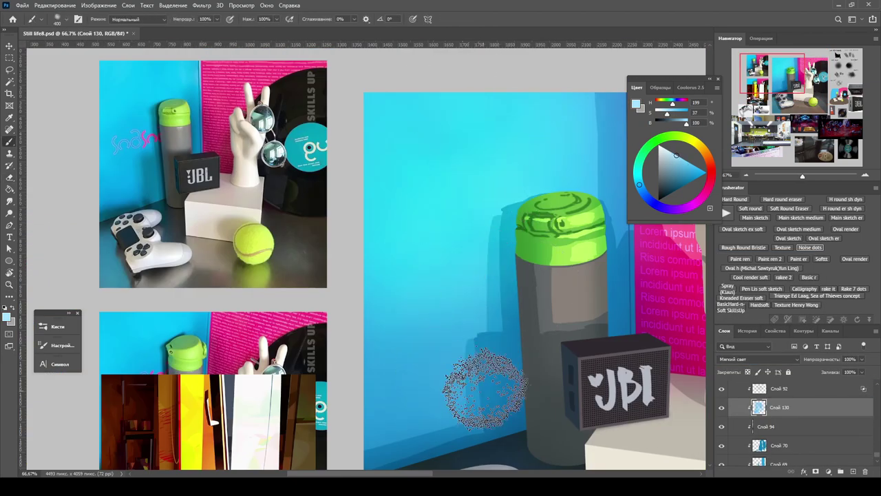
Step: Add paler speckles low on the blue wall on Слой 130 with the Noise dots brush and compare the wall layers by toggling their visibility
drag(423, 384, 395, 443)
key(e)
key(ctrl+minus)
key(ctrl+minus)
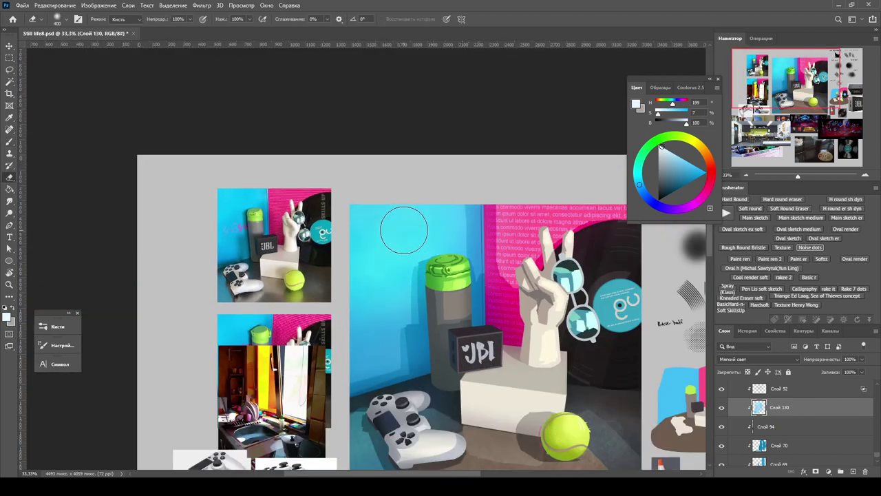
scroll(721, 411, up, 1)
click(721, 411)
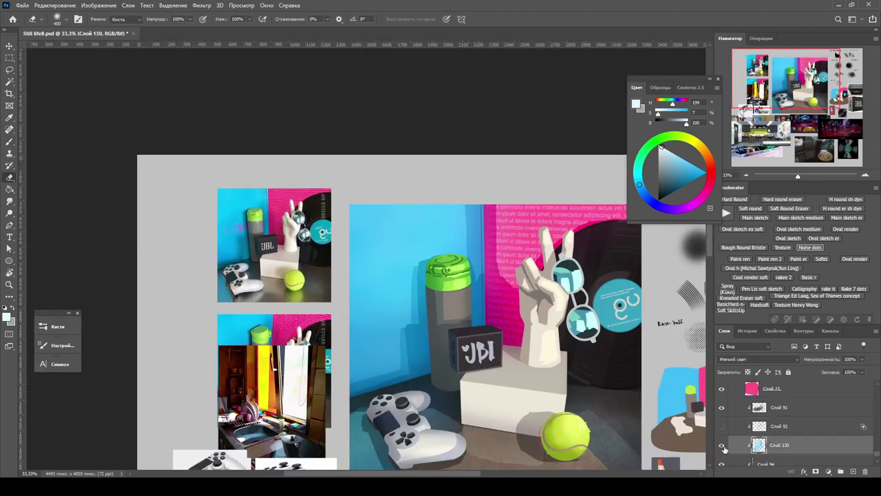
scroll(790, 427, down, 1)
scroll(790, 427, down, 1)
click(779, 446)
key(ctrl+u)
drag(668, 267, 665, 268)
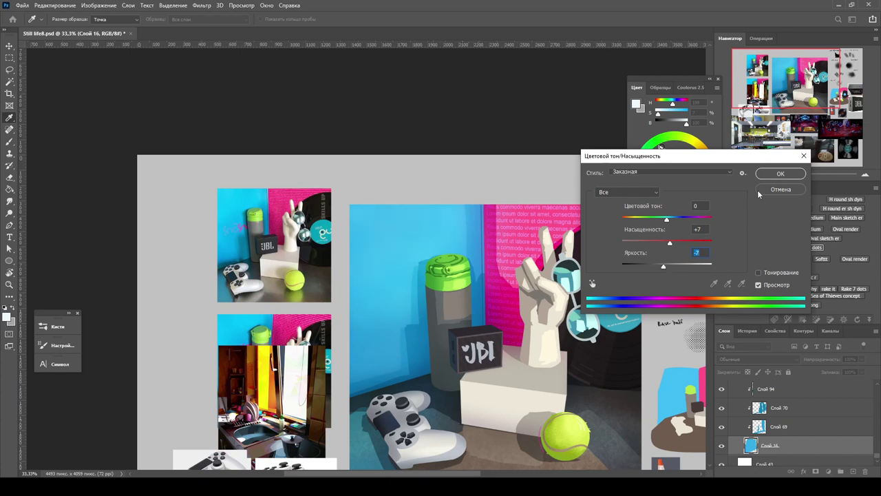
click(780, 189)
Step: Adjust Слой 92 on the blue wall with Hue/Saturation, review the whole canvas and save the document
scroll(414, 289, down, 2)
scroll(413, 289, up, 2)
key(ctrl+u)
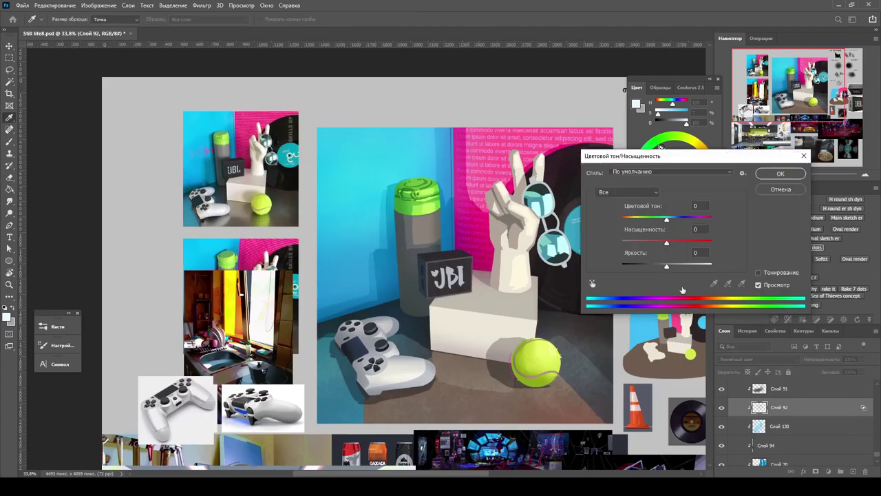
key(Return)
scroll(338, 203, down, 5)
scroll(333, 205, up, 2)
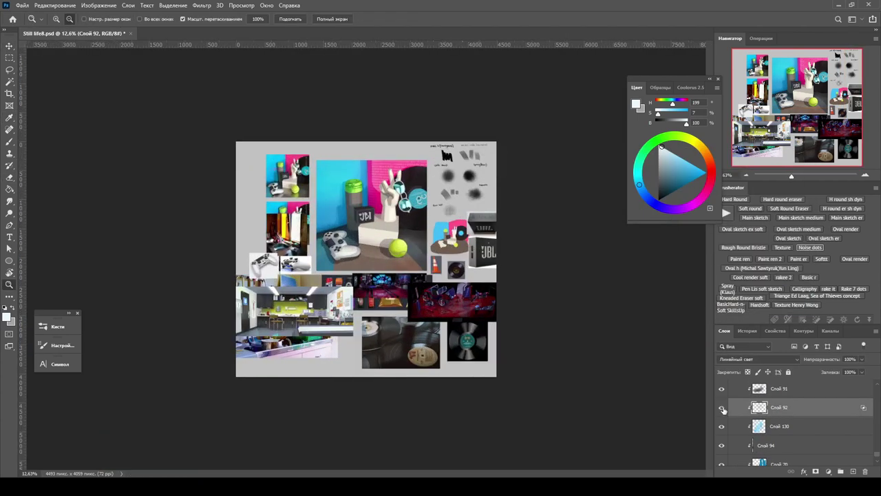
key(v)
scroll(338, 207, down, 2)
scroll(351, 183, up, 4)
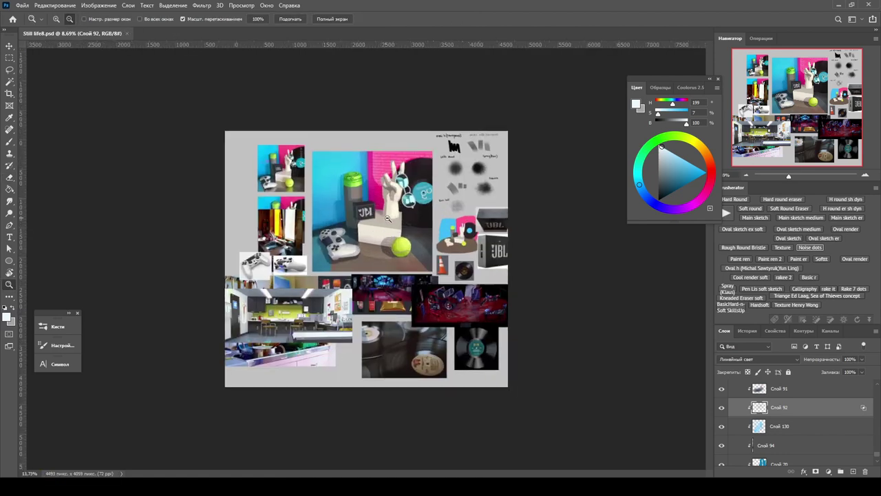
Step: Apply Hue/Saturation to the bottle layers: hue -8 and lightness +2 on Слой 126, lightness +3 on Слой 87
click(351, 183)
key(ctrl+u)
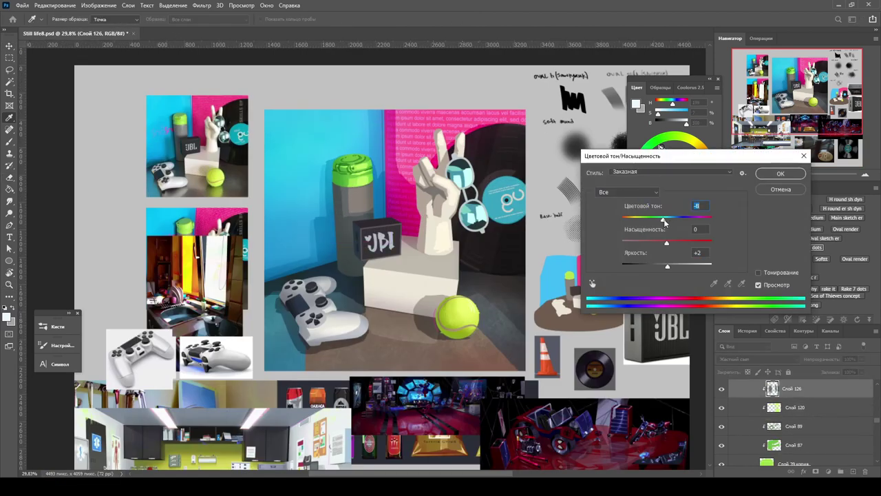
key(Return)
click(351, 166)
key(ctrl+u)
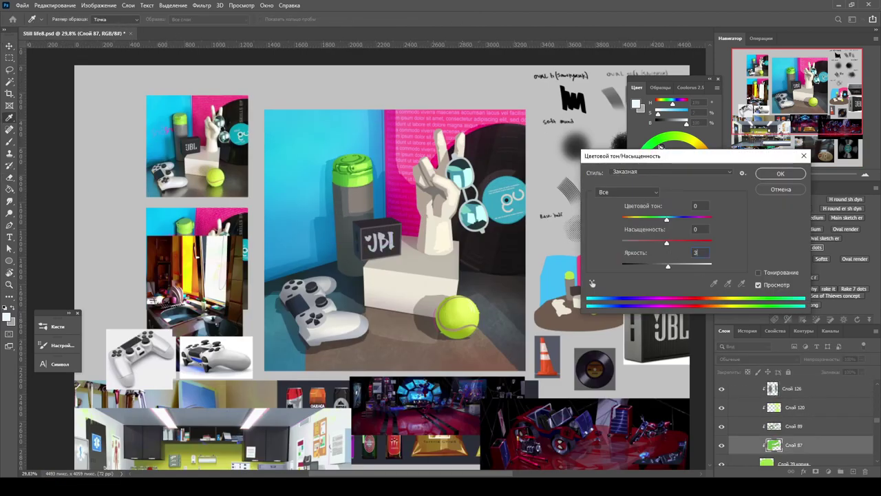
key(Return)
Step: Set the lightness of the bottle cap layer Слой 89 to -2 with Hue/Saturation and save the document
key(alt+bracketright)
key(ctrl+u)
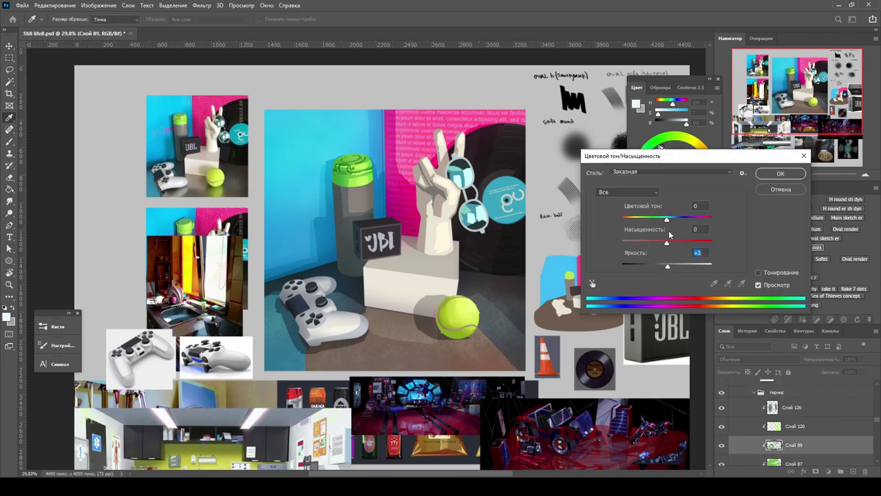
text(-2)
key(Return)
mouse_move(396, 209)
mouse_down()
mouse_move(358, 209)
mouse_move(396, 210)
mouse_up()
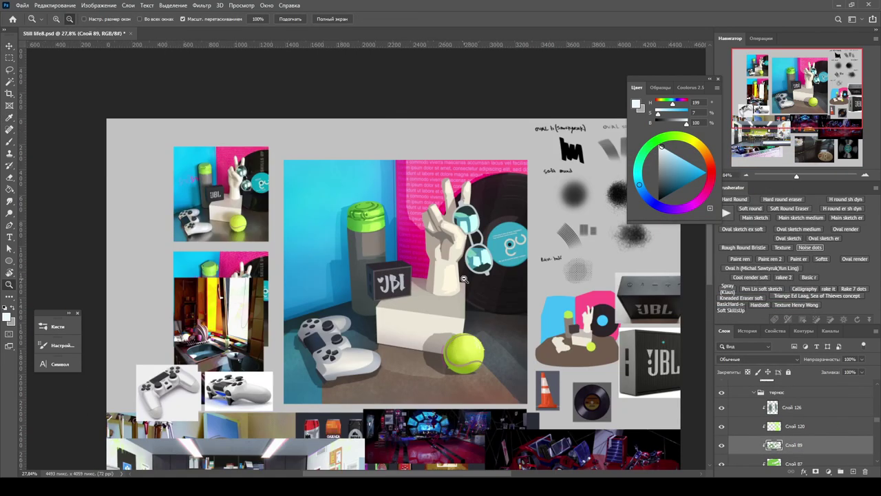
key(ctrl+s)
drag(337, 256, 372, 255)
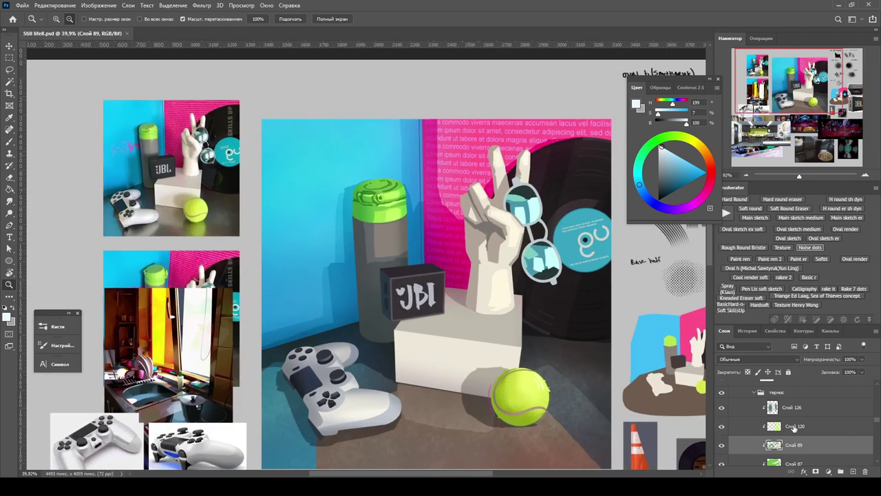
Step: Write pink handwritten lettering on the blue wall beside the bottle with the Oval h brush, on a new clipped layer above Слой 94
key(v)
key(alt+bracketleft)
key(alt+bracketleft)
key(alt+bracketleft)
key(alt+bracketleft)
key(alt+bracketleft)
scroll(769, 437, down, 1)
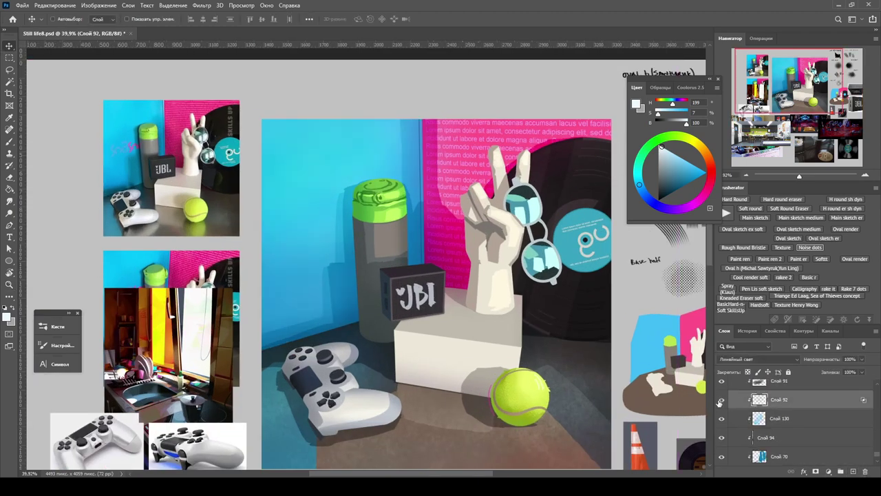
click(769, 436)
key(ctrl+shift+alt+n)
key(b)
alt+click(555, 110)
click(762, 268)
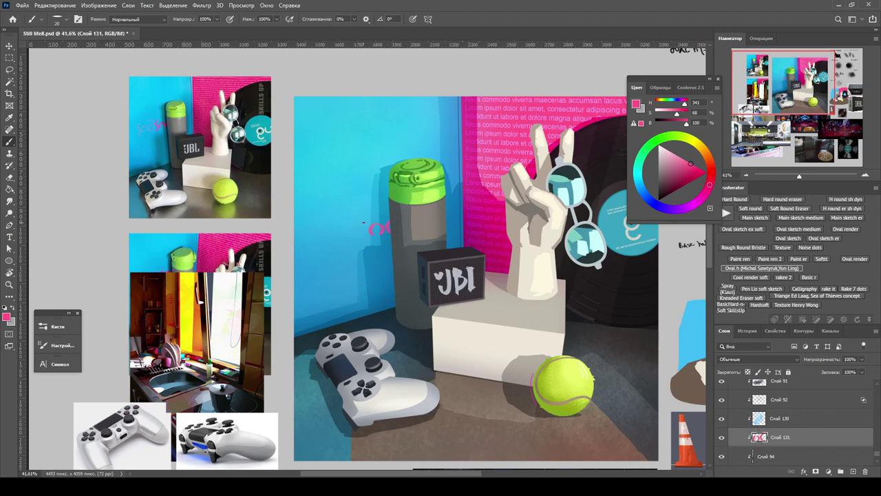
scroll(352, 241, up, 1)
scroll(385, 251, down, 2)
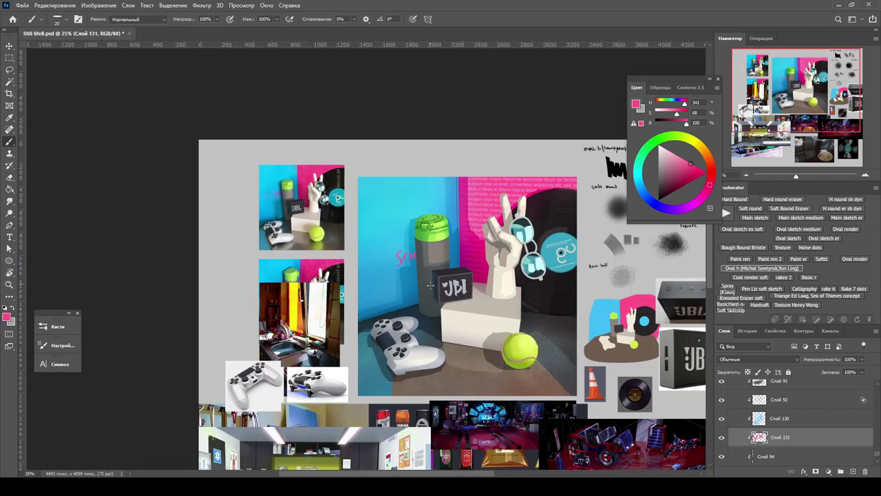
scroll(409, 261, up, 2)
key(z)
alt+click(391, 262)
scroll(390, 262, up, 3)
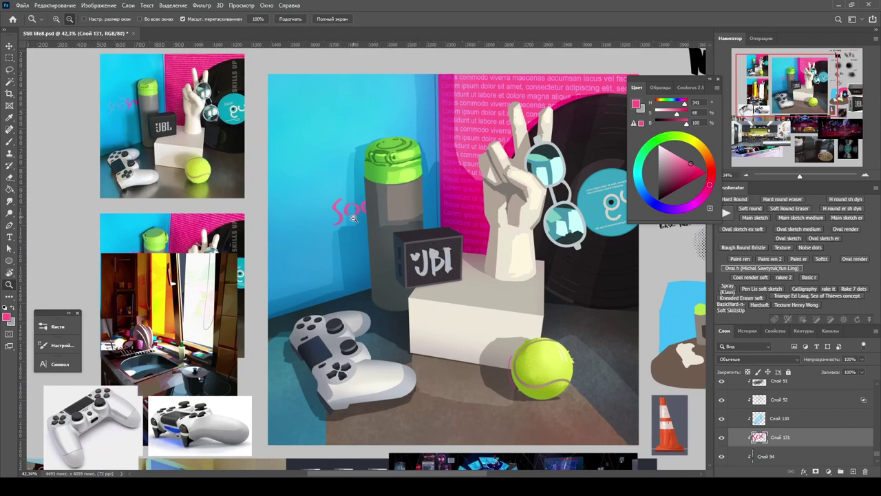
Step: Recolour the pink lettering on Слой 131 with Hue/Saturation at hue -8, saturation +13 and lightness -10
key(v)
key(z)
scroll(332, 191, down, 3)
scroll(333, 170, up, 3)
key(ctrl+u)
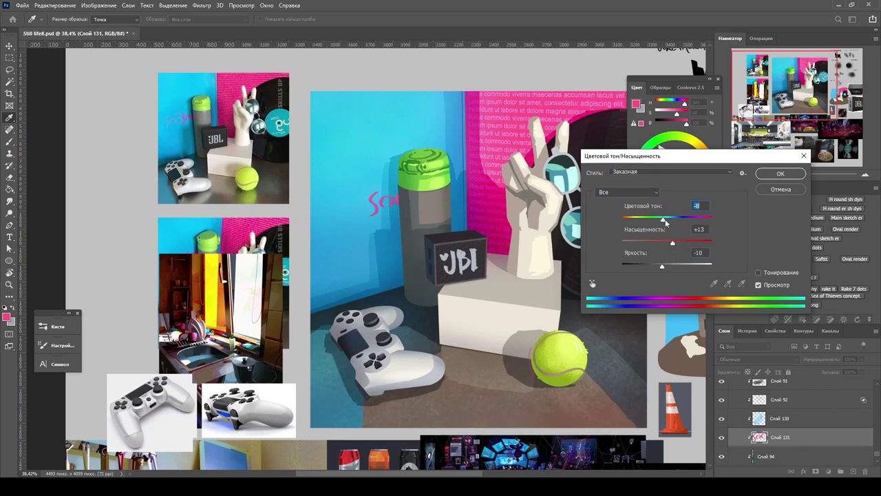
key(Return)
Step: Brighten the pink lettering with Hue/Saturation at saturation +5 and lightness +8, comparing it with the preview switched off
scroll(298, 198, down, 1)
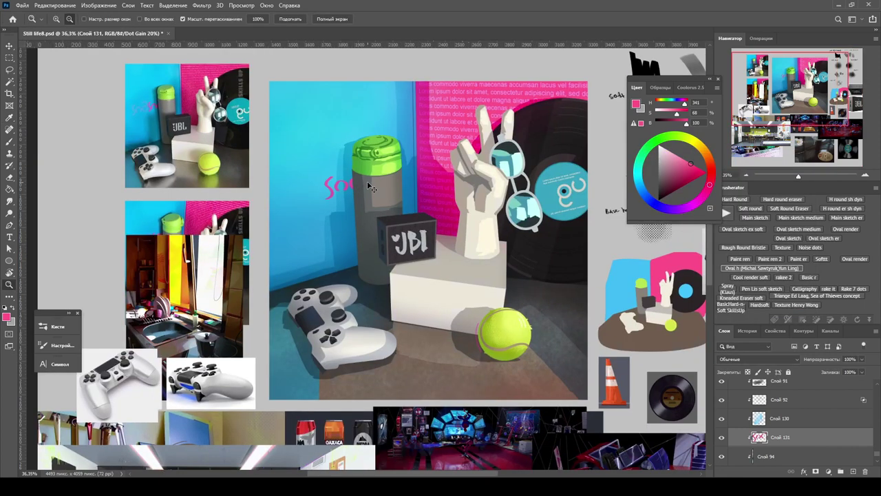
scroll(298, 198, up, 3)
scroll(298, 199, down, 5)
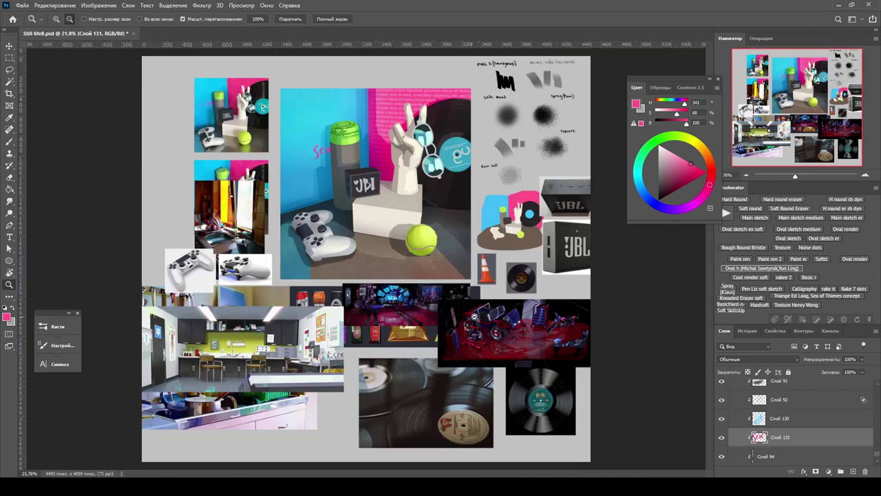
scroll(330, 142, up, 2)
key(ctrl+u)
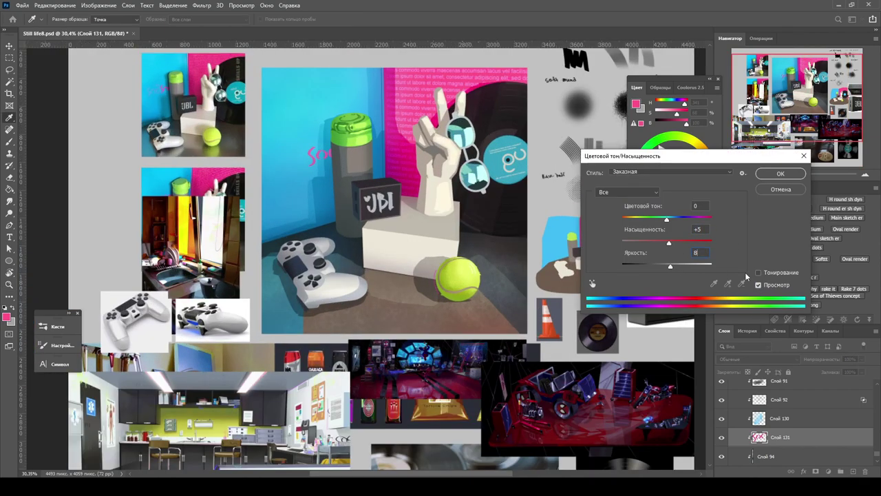
click(759, 285)
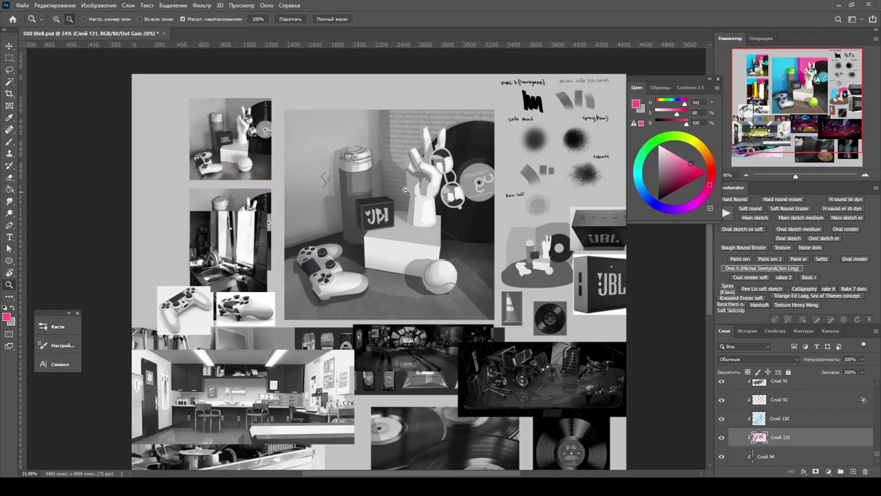
Step: Lower the lightness of the pink wall layer Слой 15 to -14 with Hue/Saturation, checking the tones in the greyscale proof
key(alt+bracketright)
key(alt+bracketright)
key(alt+bracketright)
key(alt+bracketright)
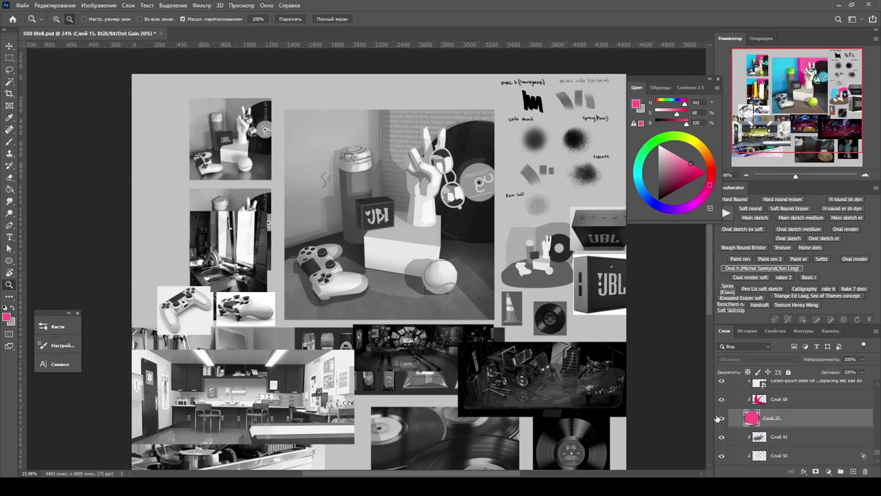
key(ctrl+u)
key(Tab)
key(Tab)
key(shift+Down)
key(ctrl+y)
key(Tab)
key(Down)
key(Down)
key(Down)
key(Down)
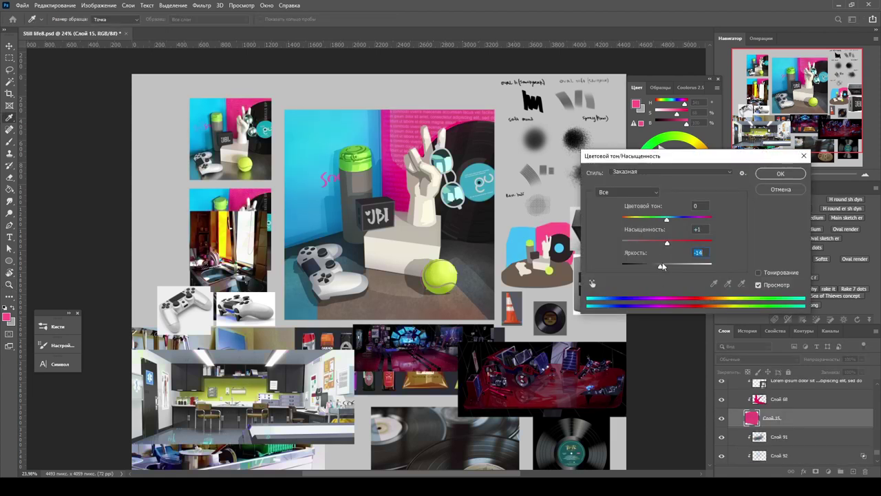
Step: Raise the saturation of the pink wall to +6, apply the adjustment and compare the painting in greyscale proof and colour
key(ctrl+y)
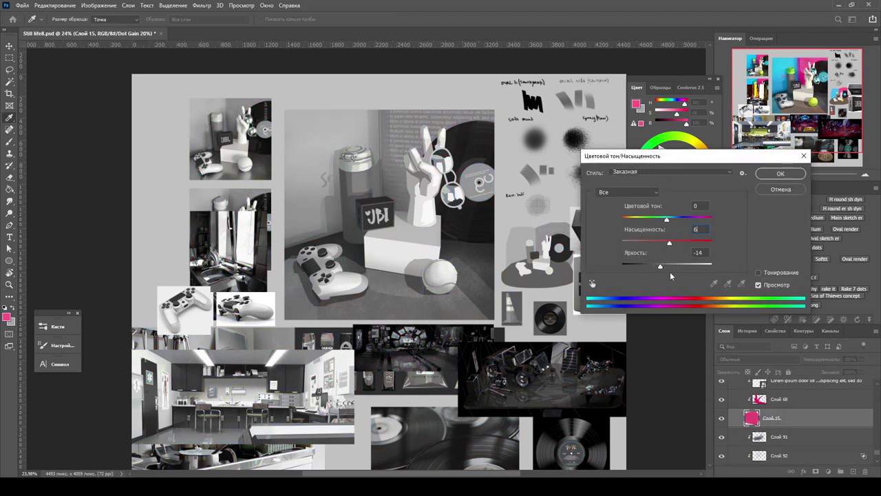
key(Tab)
key(Down)
click(769, 174)
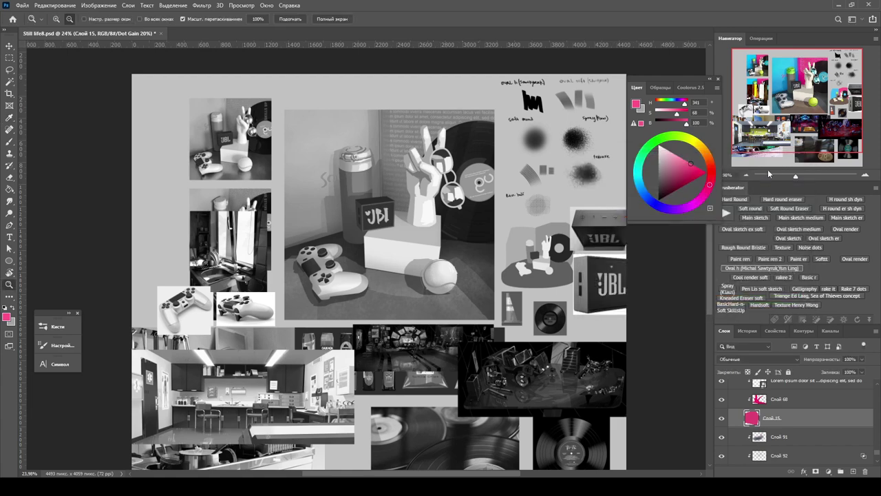
key(ctrl+y)
scroll(391, 154, up, 2)
key(ctrl+y)
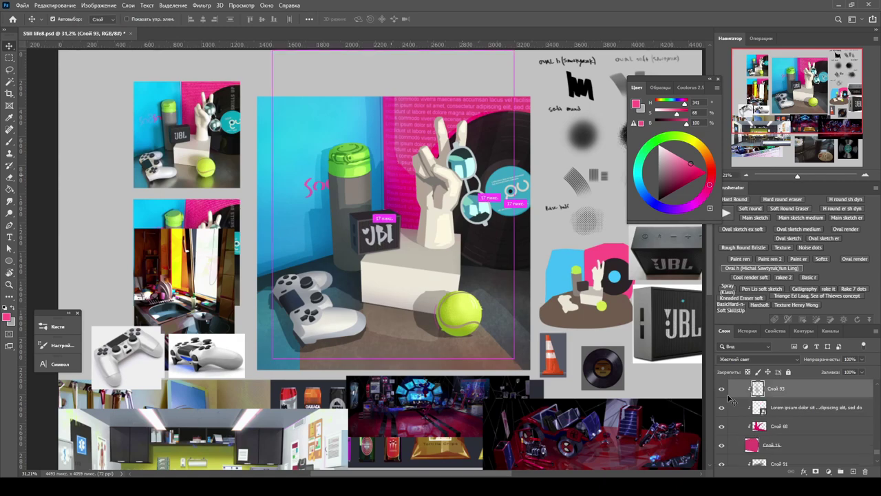
Step: Shade the pink wall around the hand with dark purple on Слой 93, using the Soft round brush at 30% and 50% opacity
key(b)
alt+click(581, 146)
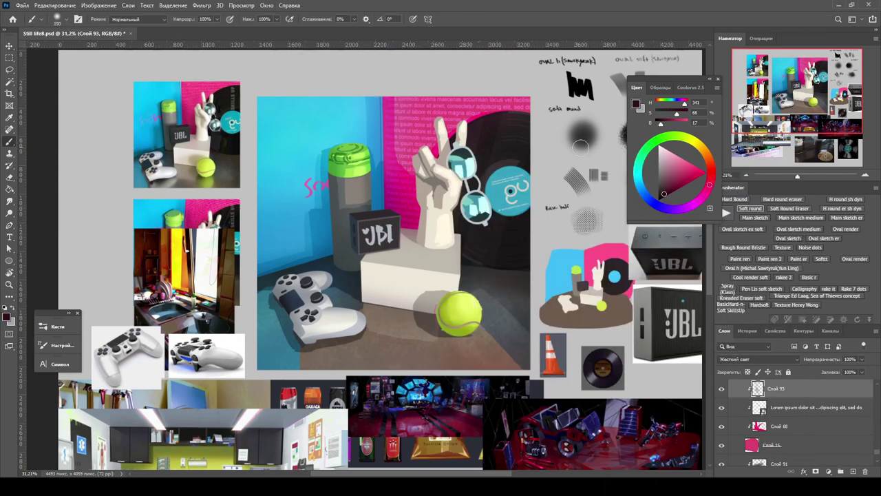
alt+click(402, 136)
key(3)
key(ctrl+plus)
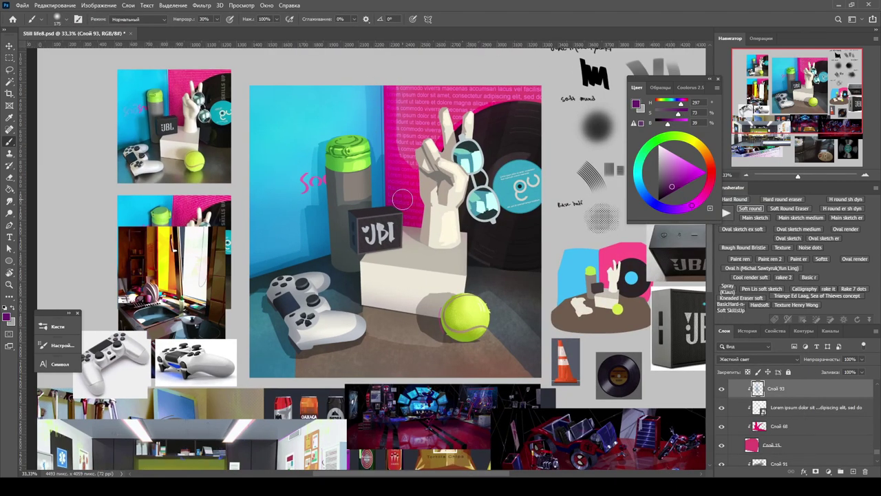
key(ctrl+y)
key(ctrl+minus)
key(ctrl+plus)
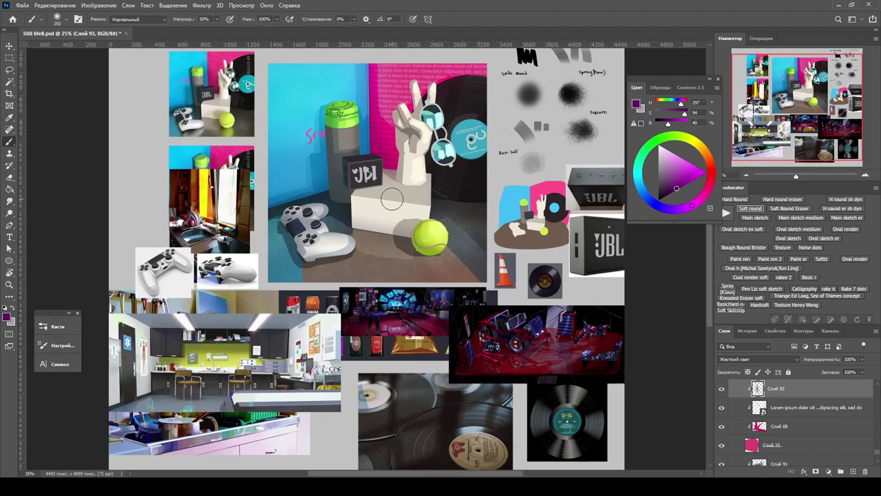
Step: Deepen the pink wall's shading with darker purple at 60% brush opacity and check the tones in the greyscale proof
key(ctrl+minus)
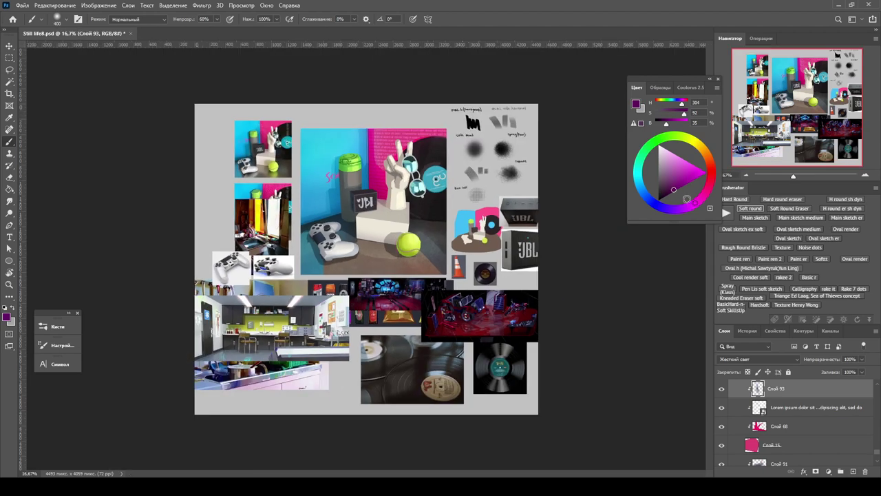
key(ctrl+y)
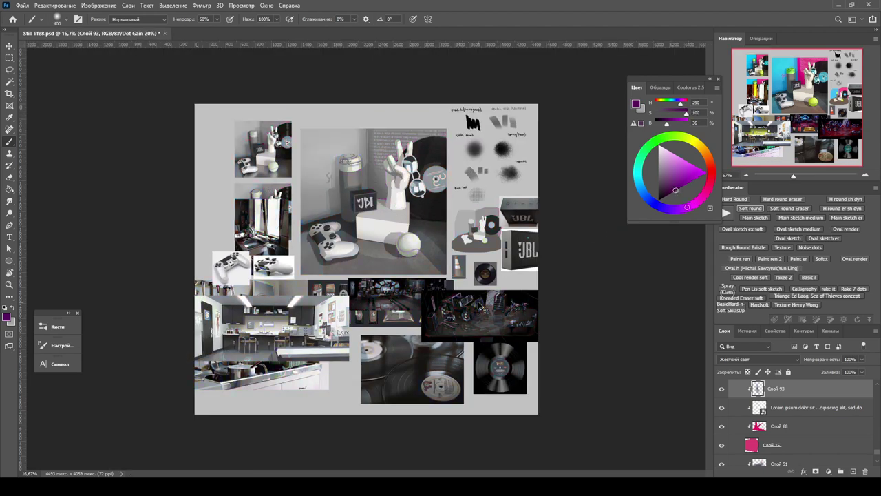
key(ctrl+y)
key(ctrl+plus)
key(z)
key(ctrl+minus)
key(ctrl+minus)
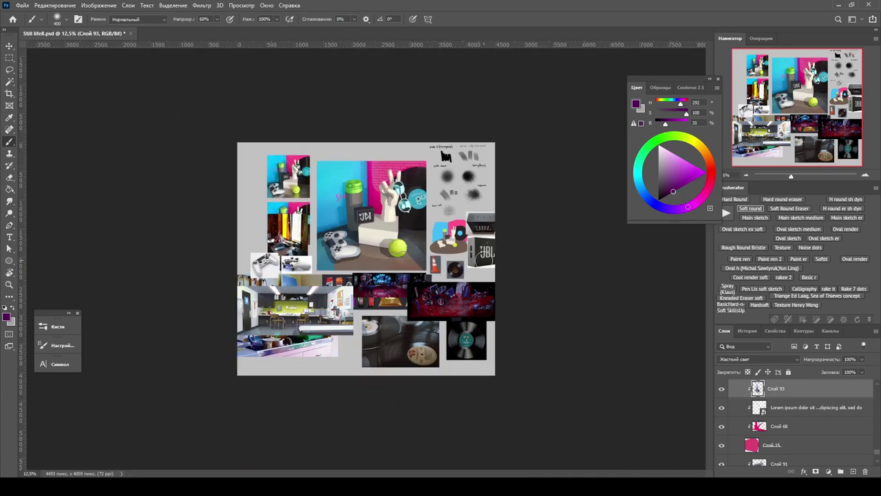
Step: Set the saturation of the wall shading layer Слой 93 to +55 and lock its transparent pixels
key(ctrl+y)
key(ctrl+y)
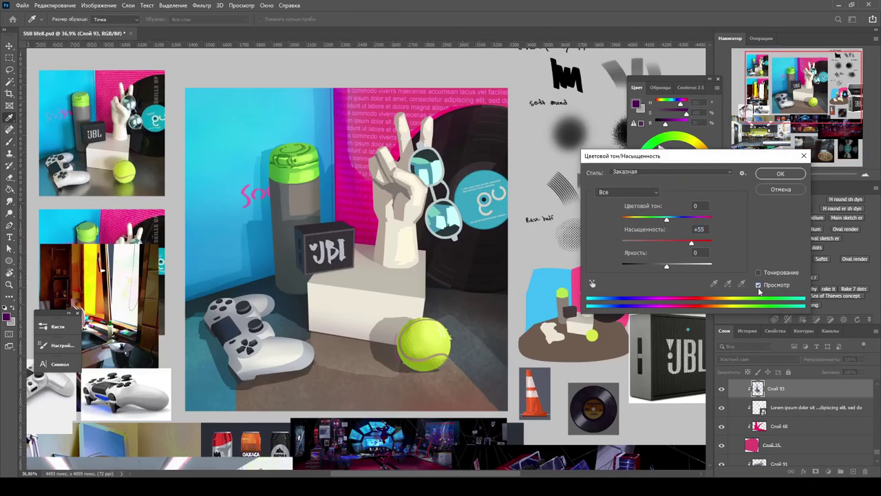
key(Return)
key(b)
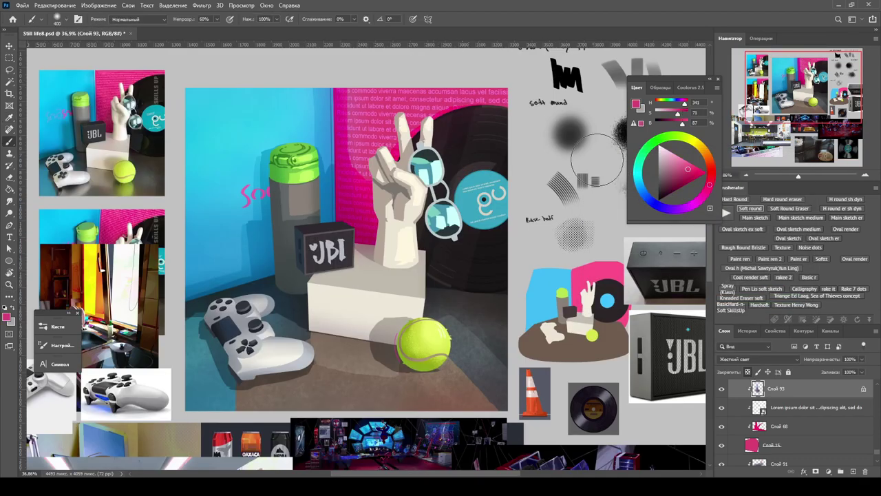